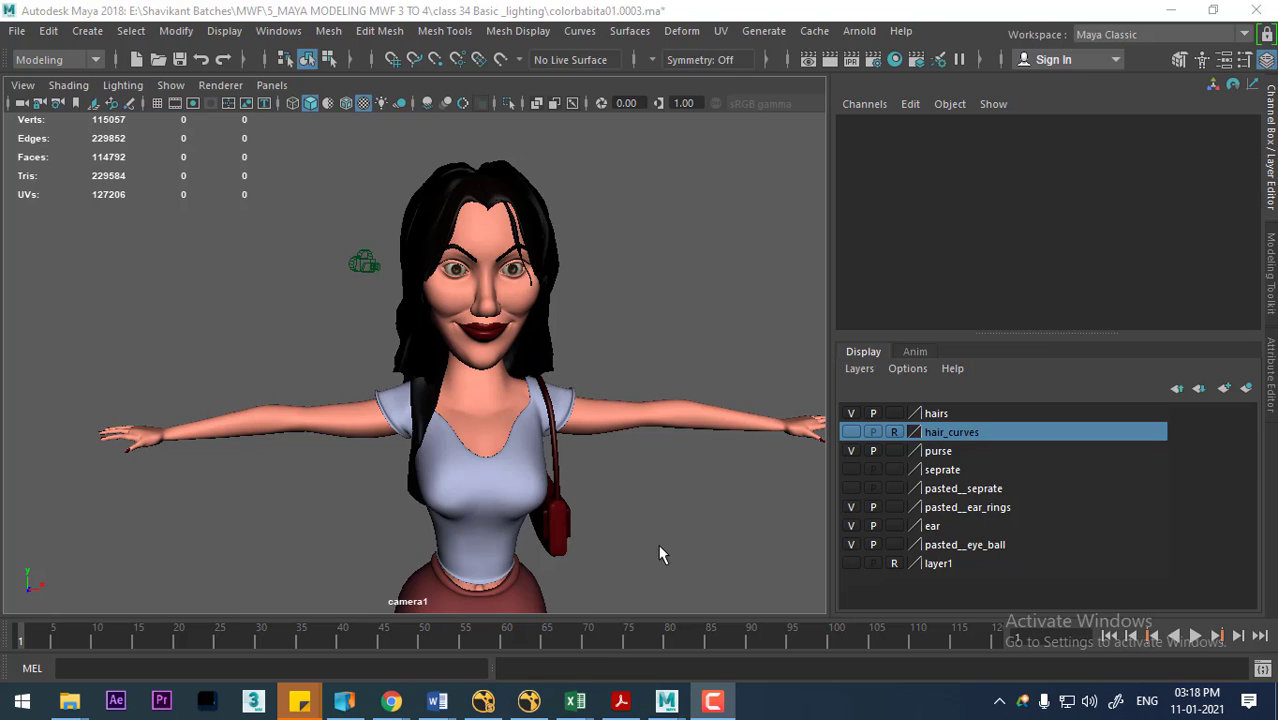
pyautogui.scroll(-2, 658, 544)
# Step: Create a new camera, camera2, and look through it in the viewport
pyautogui.keyDown('alt'); pyautogui.moveTo(649, 542); pyautogui.dragTo(503, 322, button='middle'); pyautogui.keyUp('alt')
pyautogui.keyDown('alt'); pyautogui.moveTo(508, 390); pyautogui.dragTo(533, 483, button='middle'); pyautogui.keyUp('alt')
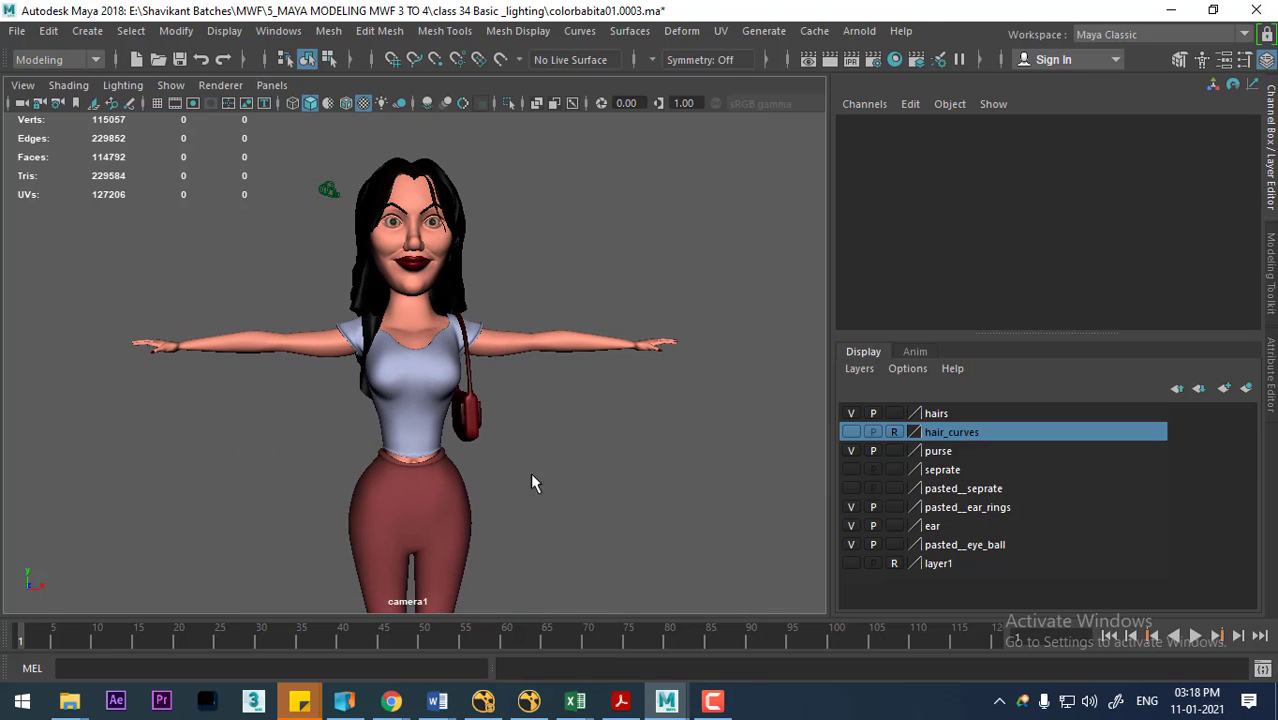
pyautogui.click(87, 31)
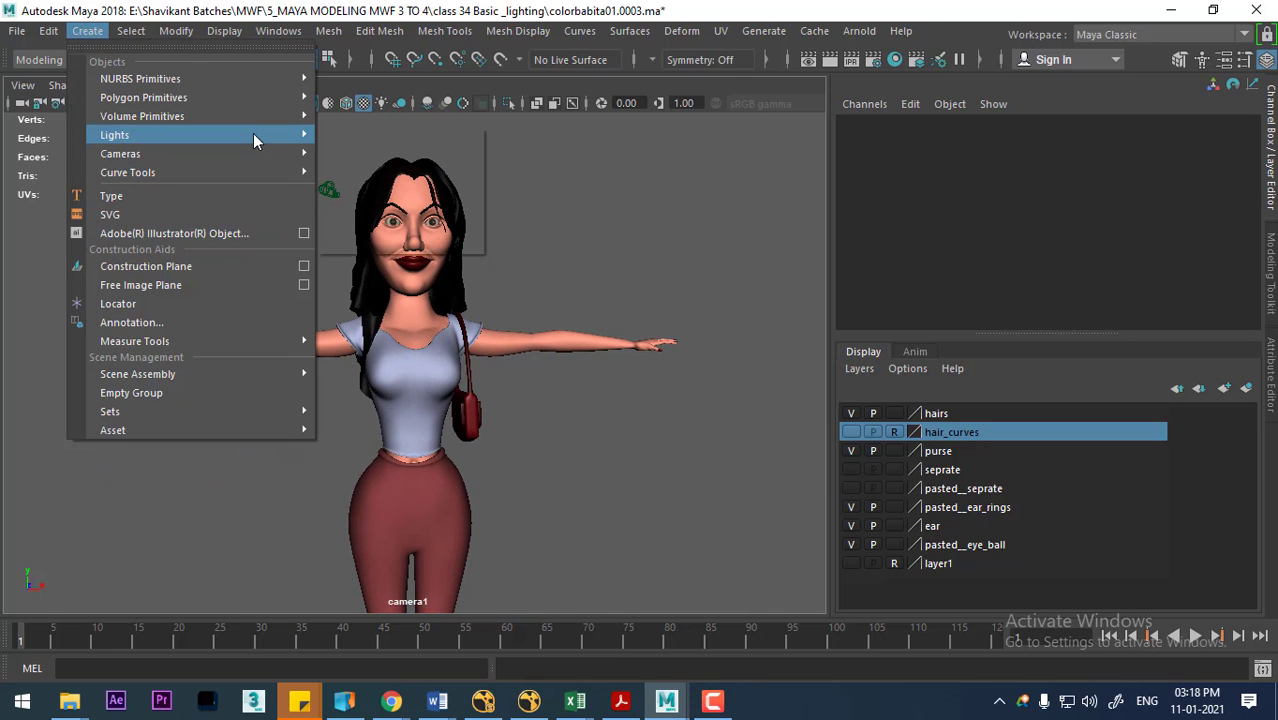
pyautogui.moveTo(120, 153)
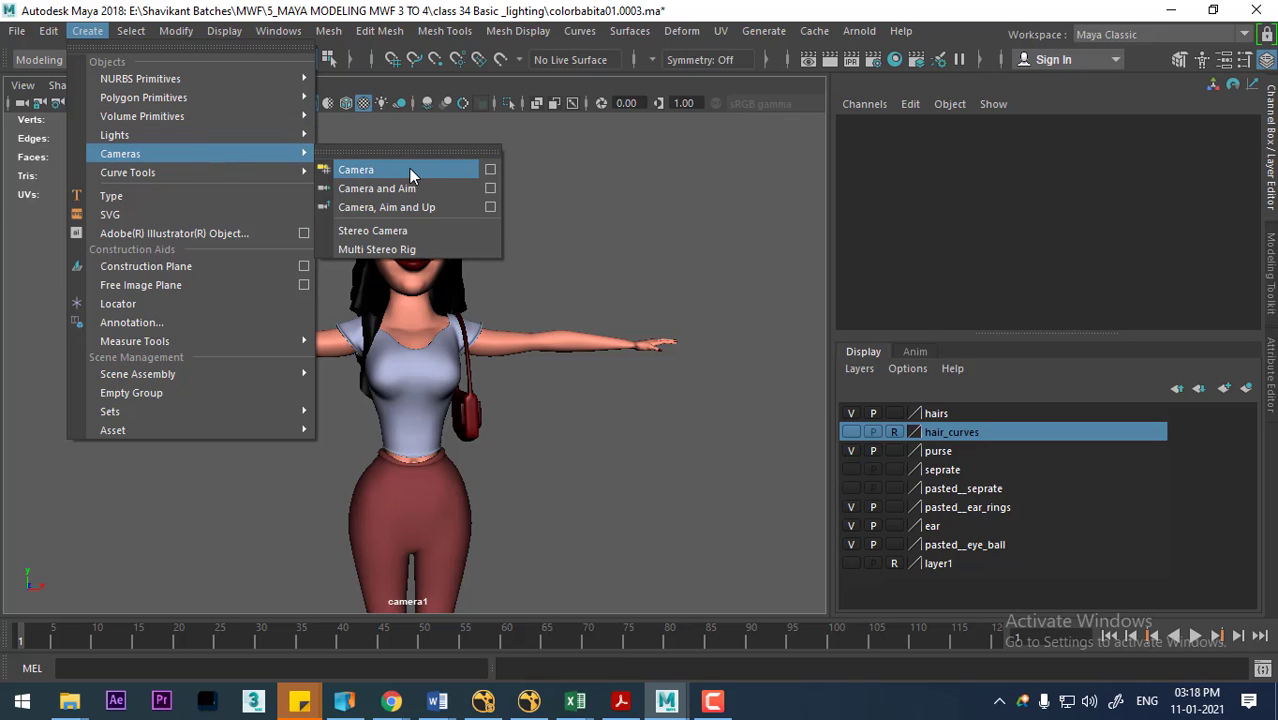
pyautogui.click(409, 169)
pyautogui.click(271, 85)
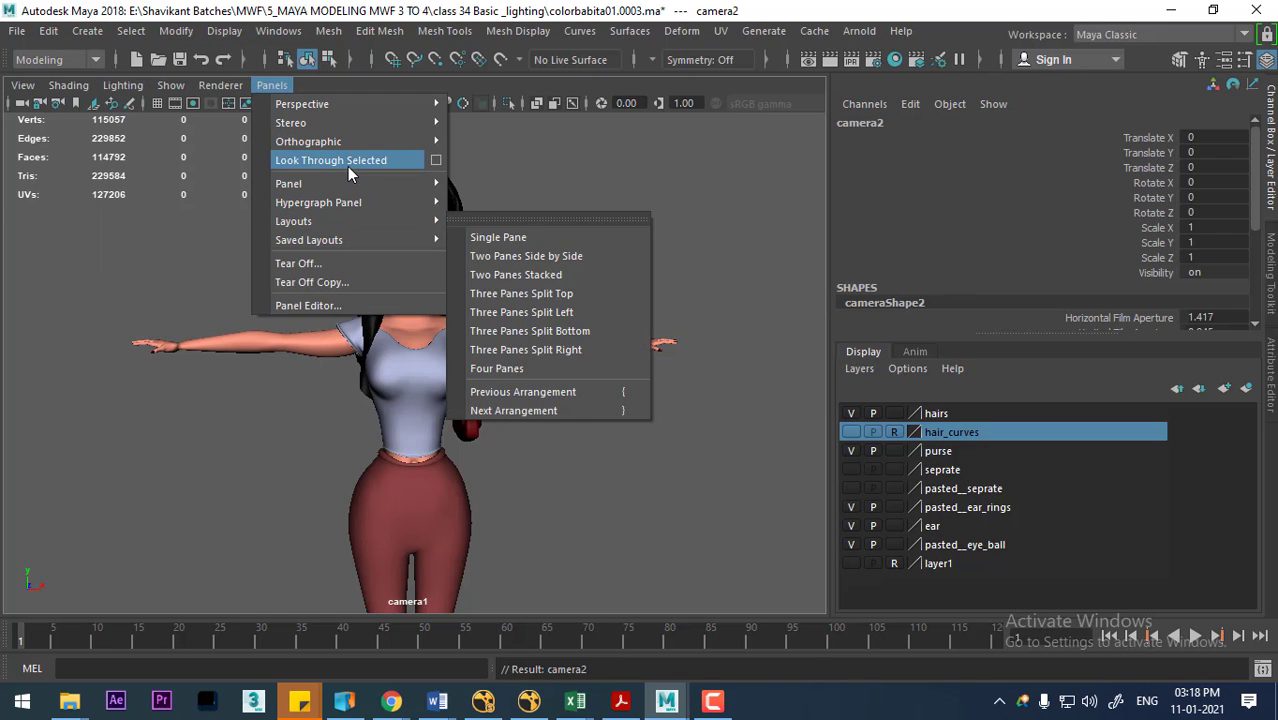
pyautogui.click(349, 174)
# Step: Frame the character in camera2 with Resolution Gate and Field Chart on, then return to persp
pyautogui.scroll(-5, 383, 439)
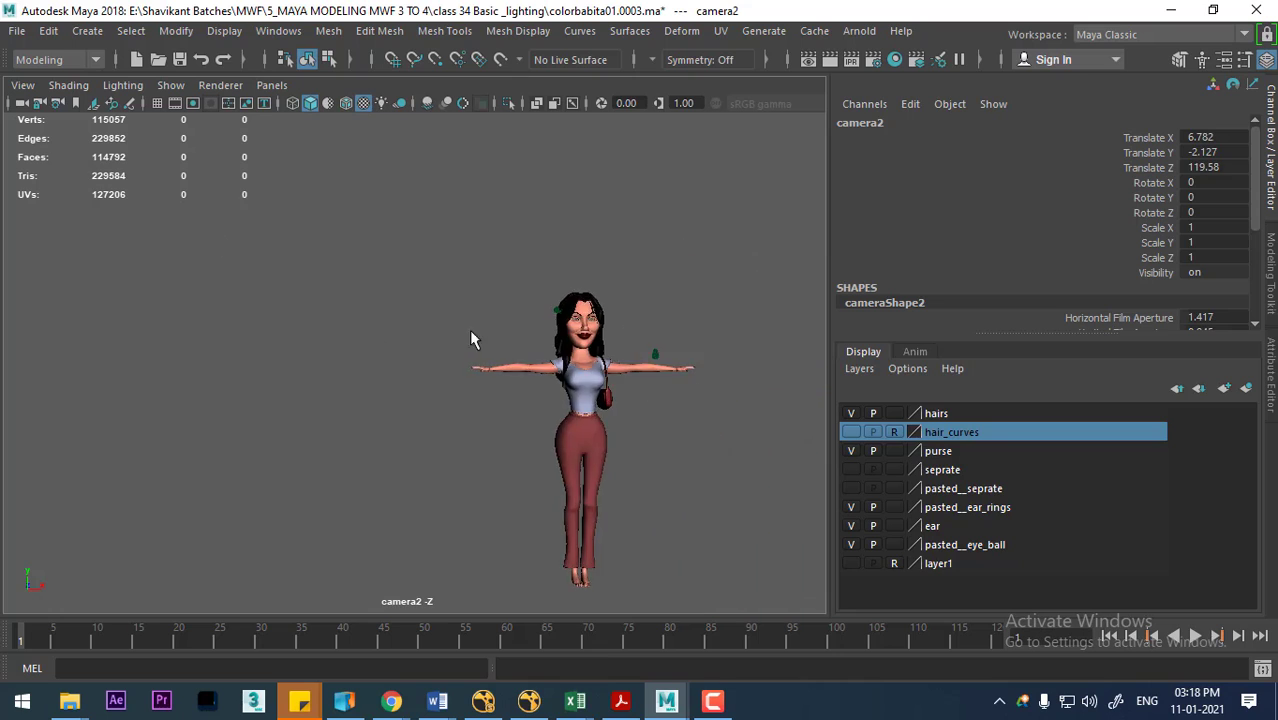
pyautogui.press('f')
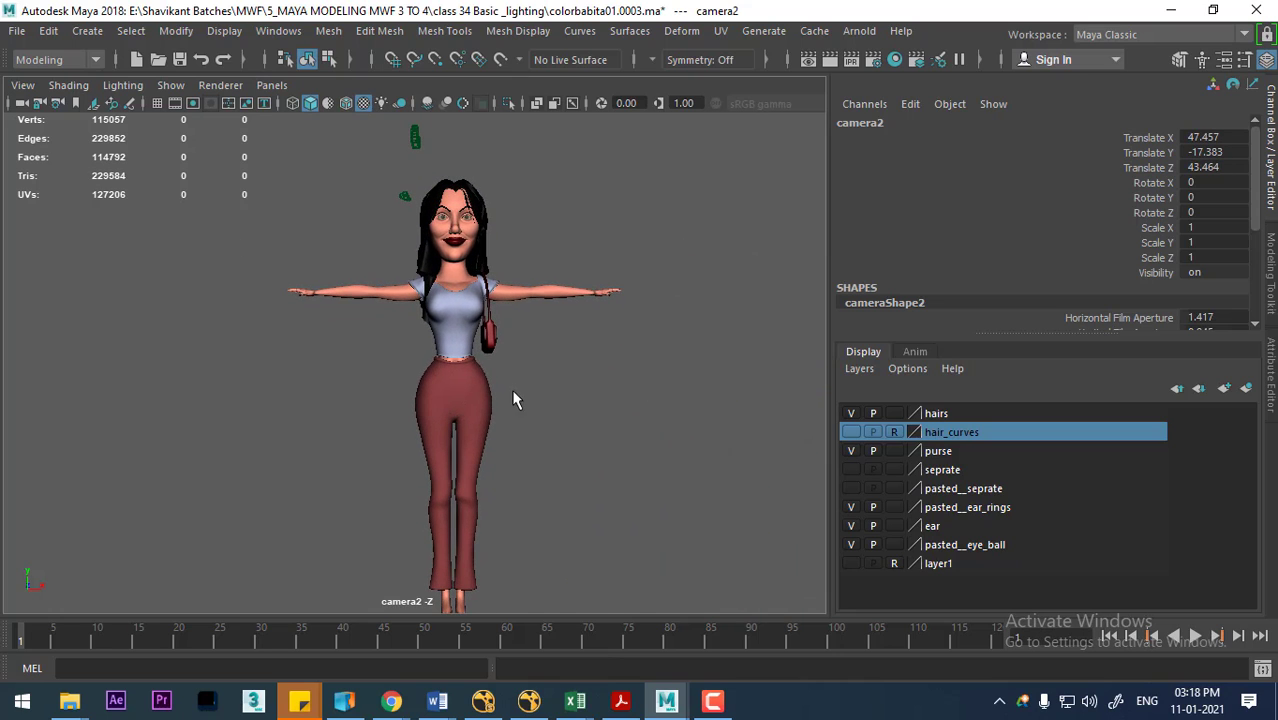
pyautogui.scroll(-2, 505, 392)
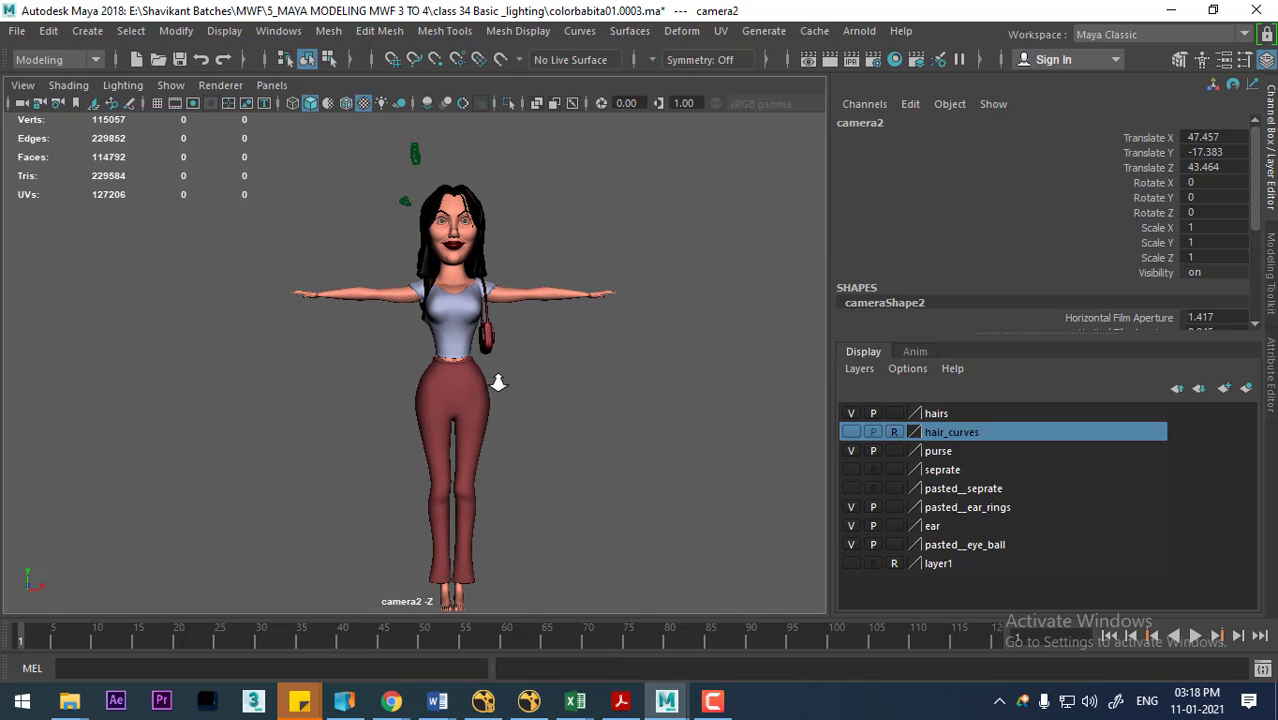
pyautogui.click(193, 104)
pyautogui.keyDown('alt'); pyautogui.moveTo(520, 448); pyautogui.dragTo(476, 431, button='middle'); pyautogui.keyUp('alt')
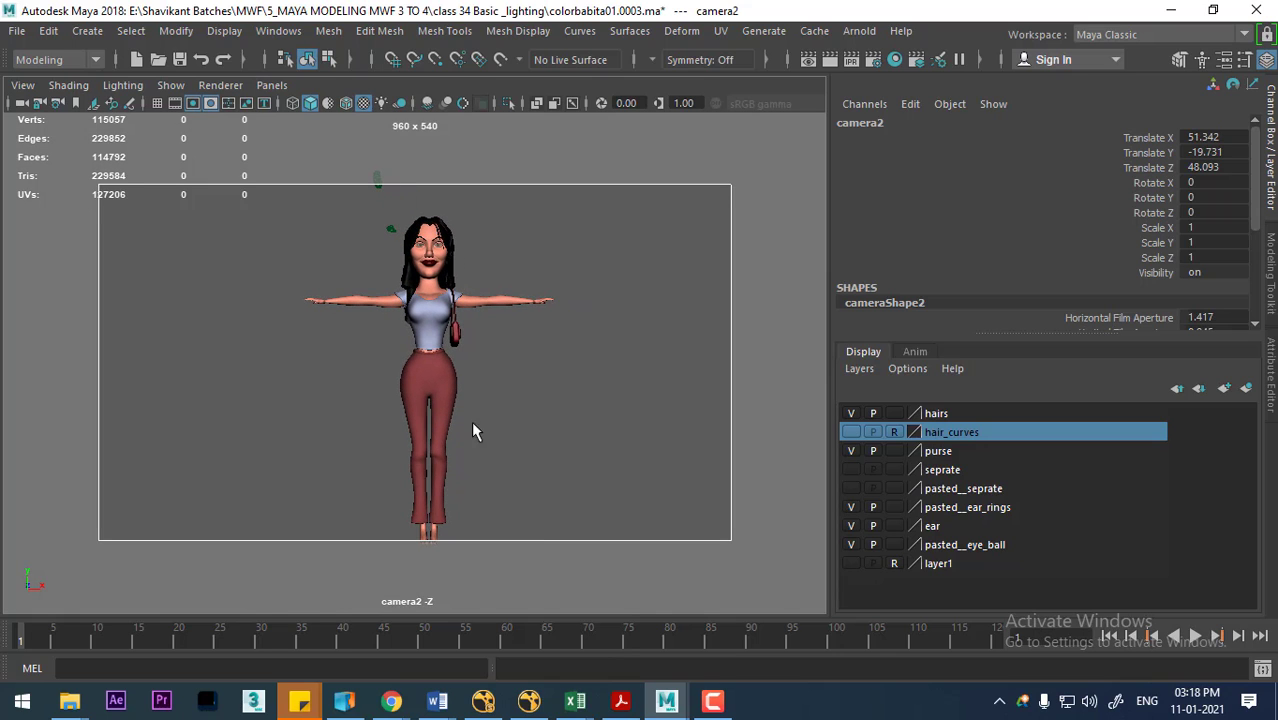
pyautogui.click(227, 104)
pyautogui.moveTo(585, 378)
pyautogui.keyDown('alt'); pyautogui.mouseDown(button='middle')
pyautogui.moveTo(555, 377)
pyautogui.moveTo(551, 358)
pyautogui.moveTo(543, 378)
pyautogui.mouseUp(button='middle'); pyautogui.keyUp('alt')
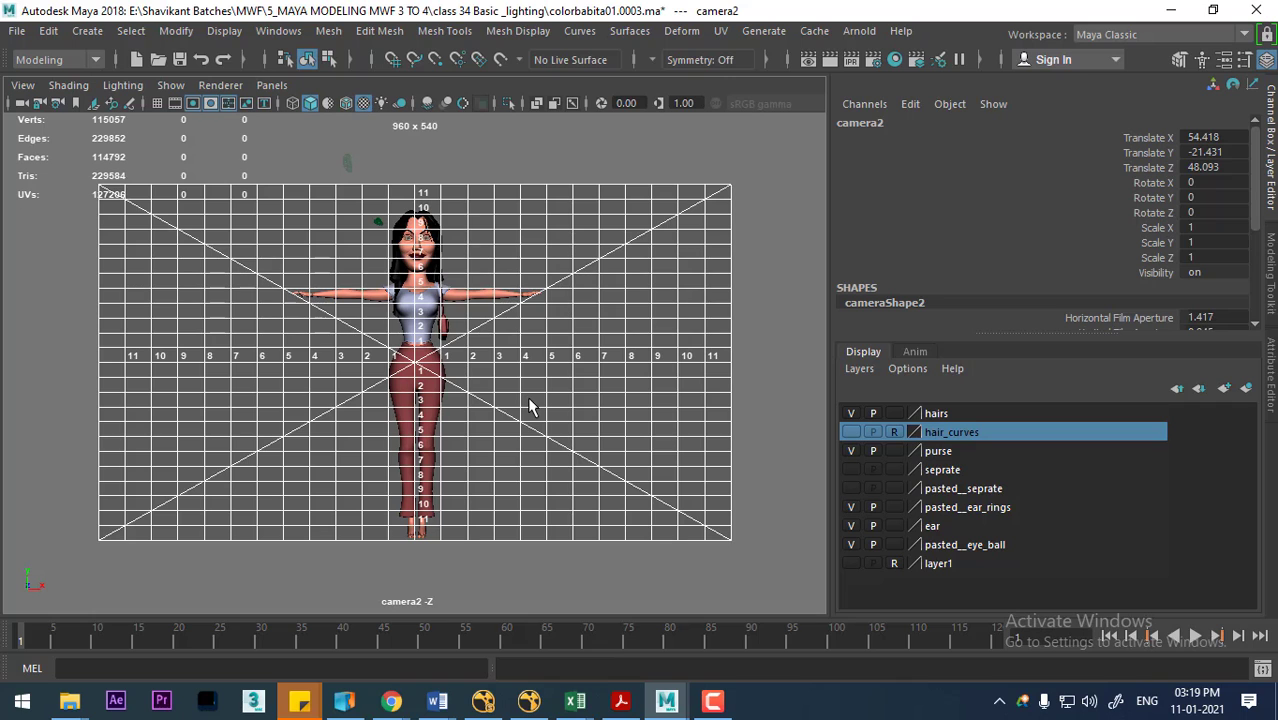
pyautogui.press('space')
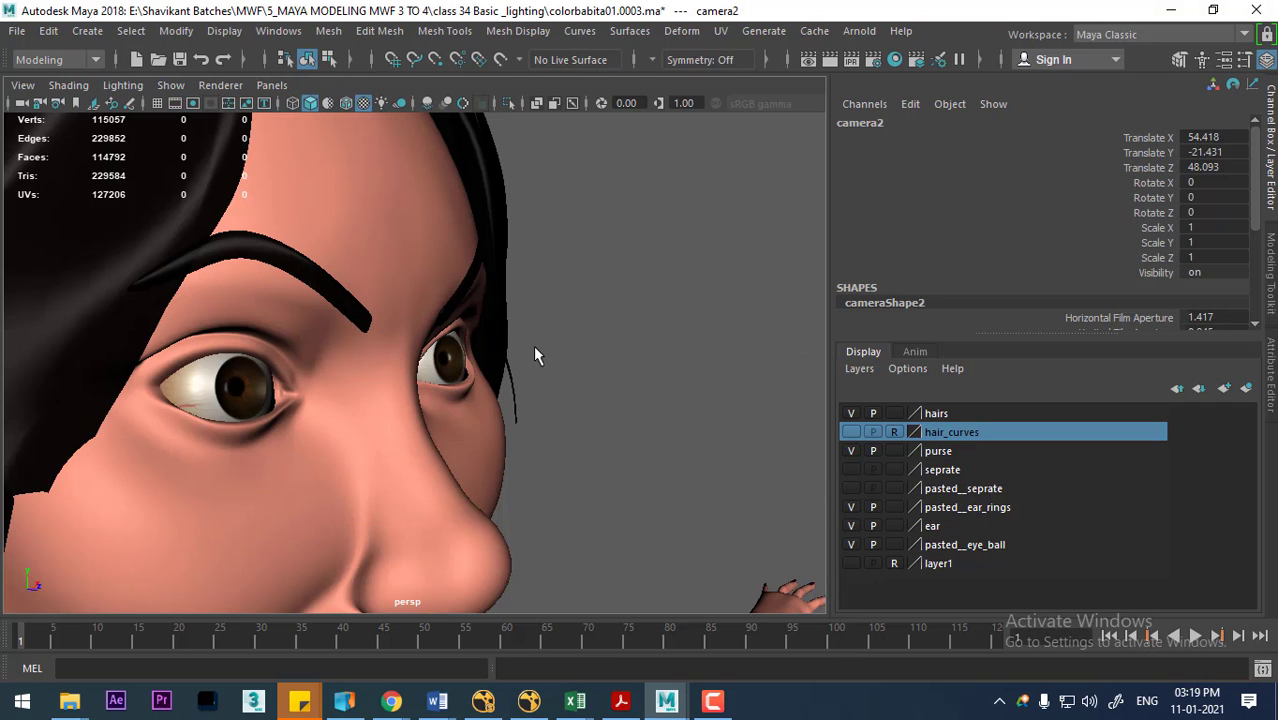
pyautogui.scroll(-5, 533, 345)
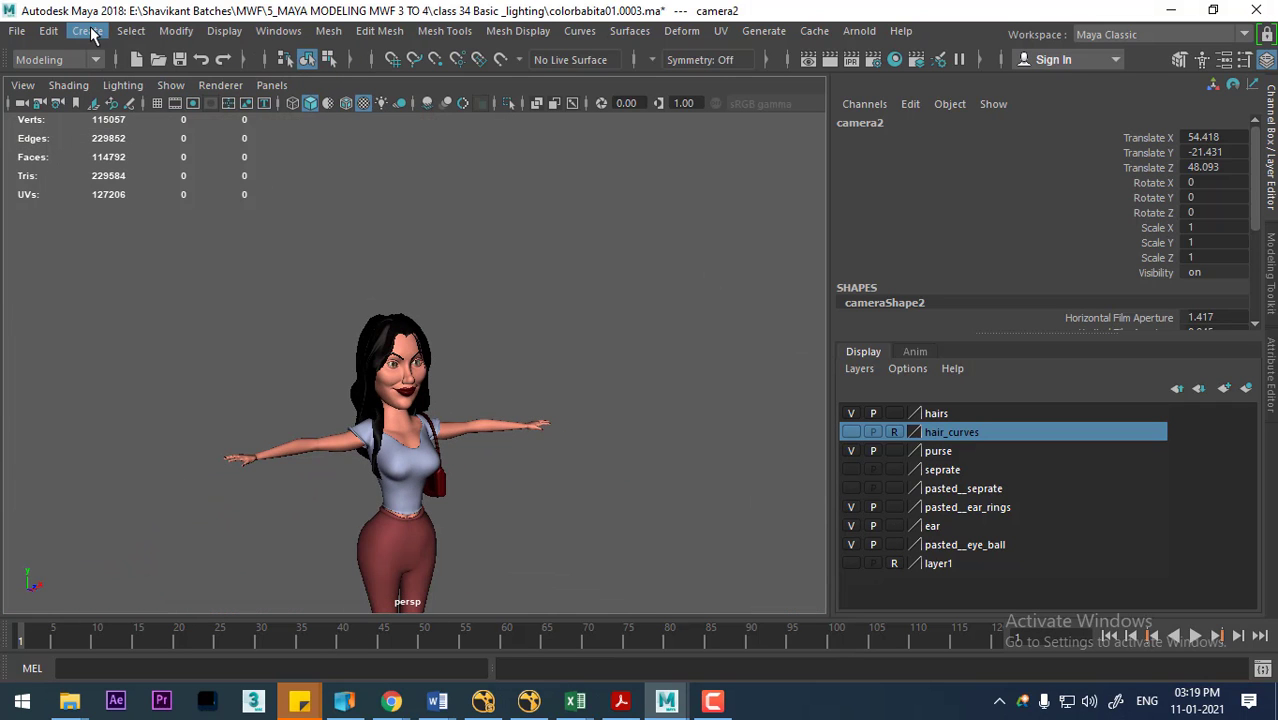
# Step: Add a spot light, spotLight1, to the scene
pyautogui.click(88, 31)
pyautogui.moveTo(114, 135)
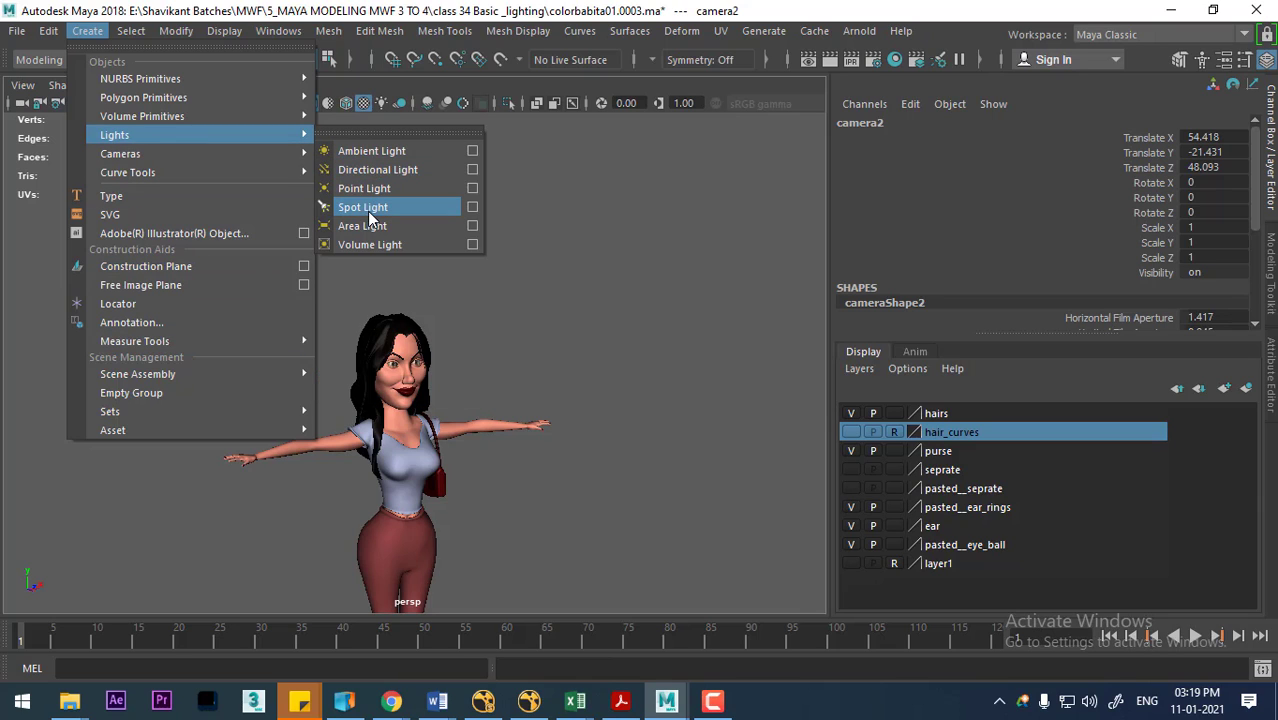
pyautogui.click(362, 213)
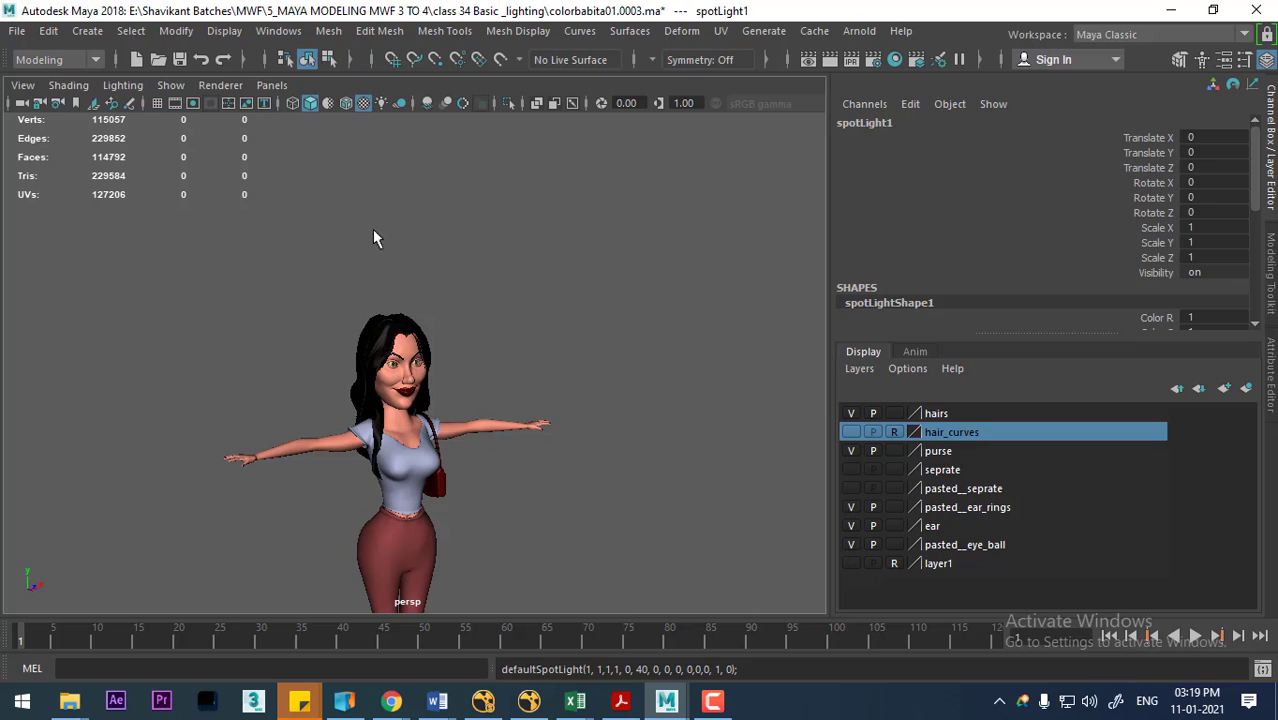
pyautogui.scroll(-3, 308, 360)
pyautogui.scroll(-2, 333, 323)
# Step: Look through spotLight1 and aim it so the character is centred in its cone
pyautogui.click(272, 85)
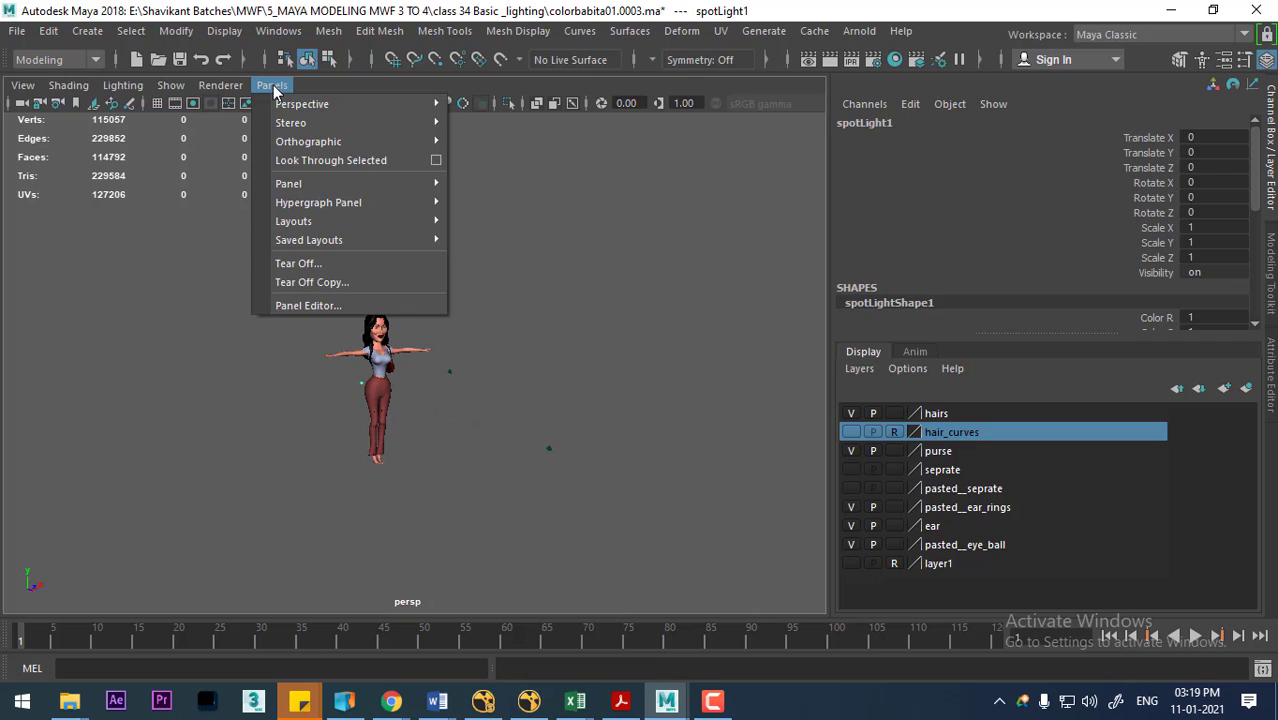
pyautogui.click(351, 171)
pyautogui.moveTo(523, 393)
pyautogui.keyDown('alt'); pyautogui.mouseDown(button='middle')
pyautogui.moveTo(280, 320)
pyautogui.moveTo(562, 448)
pyautogui.moveTo(242, 308)
pyautogui.moveTo(537, 459)
pyautogui.mouseUp(button='middle'); pyautogui.keyUp('alt')
pyautogui.moveTo(537, 459)
pyautogui.keyDown('alt'); pyautogui.mouseDown()
pyautogui.moveTo(582, 559)
pyautogui.moveTo(508, 448)
pyautogui.moveTo(447, 316)
pyautogui.mouseUp(); pyautogui.keyUp('alt')
pyautogui.moveTo(447, 316)
pyautogui.keyDown('alt'); pyautogui.mouseDown(button='right')
pyautogui.moveTo(405, 395)
pyautogui.moveTo(424, 430)
pyautogui.mouseUp(button='right'); pyautogui.keyUp('alt')
# Step: Rename the spotlight's shape node to key in the Attribute Editor
pyautogui.hotkey('ctrl', 'a')
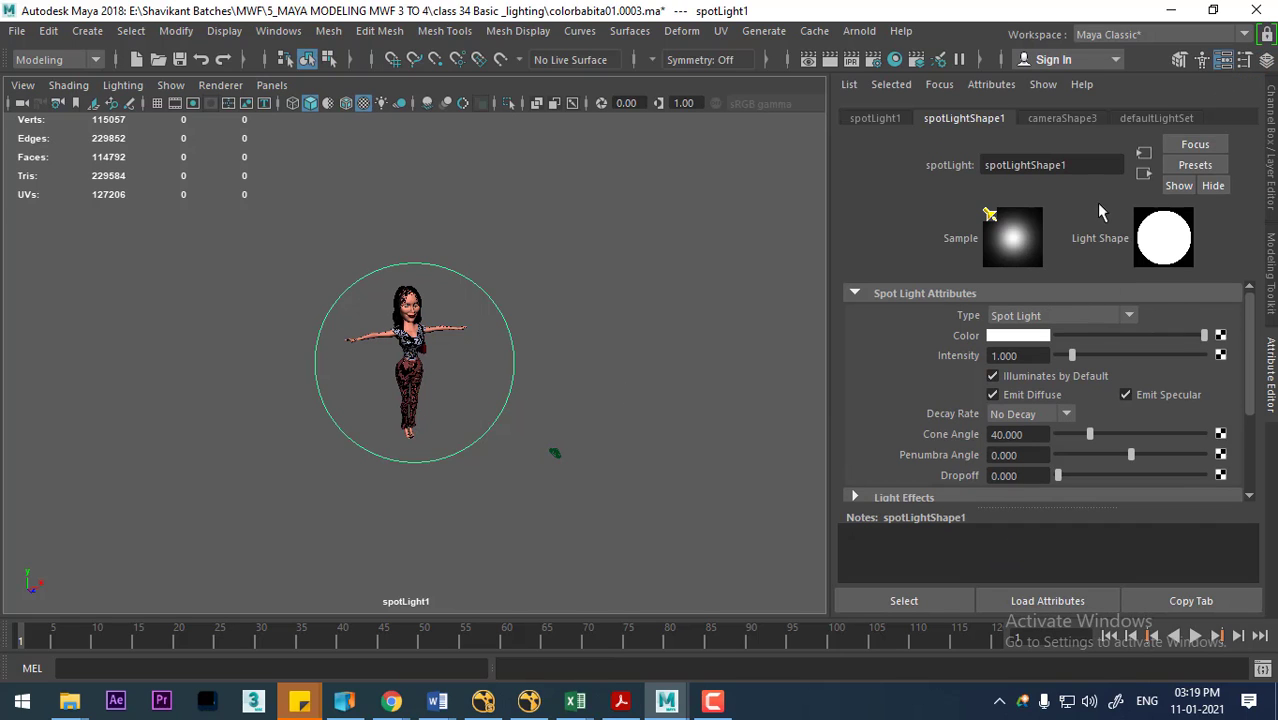
pyautogui.doubleClick(1082, 166)
pyautogui.write('key')
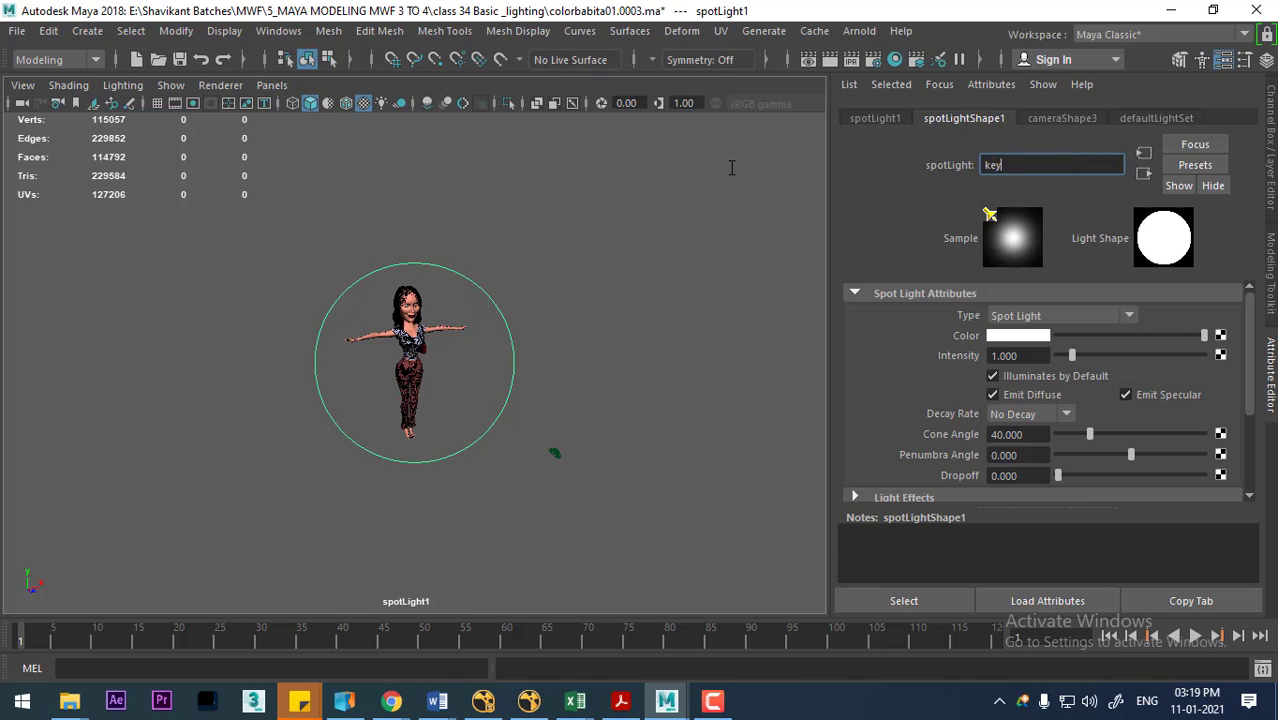
pyautogui.press('Return')
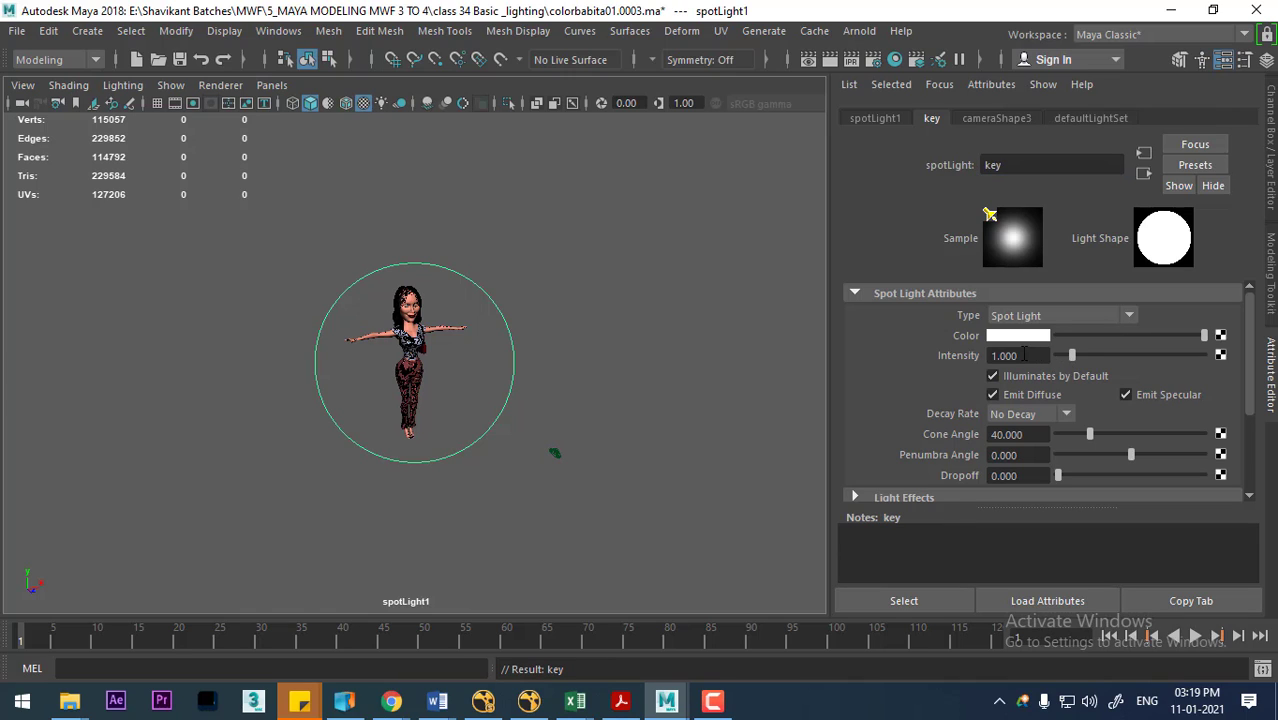
# Step: Tint the key light a pale warm white (H 60, S 0.045, V 0.867)
pyautogui.click(1037, 356)
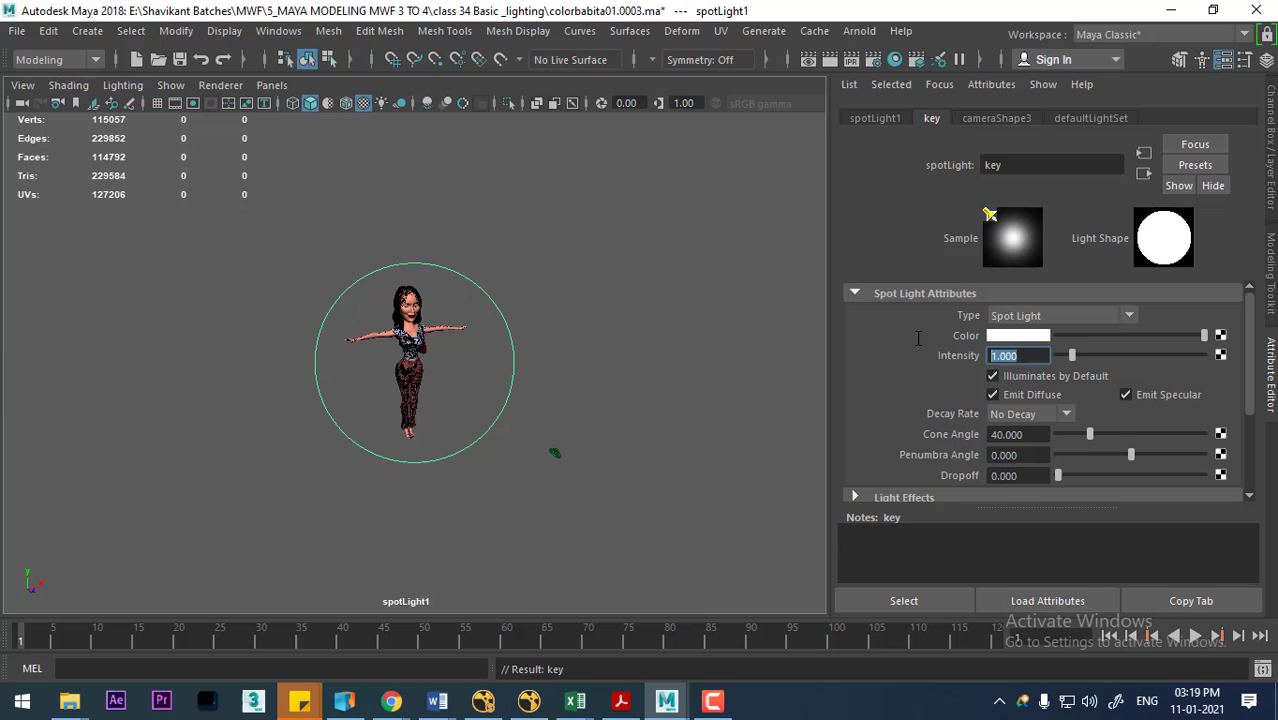
pyautogui.click(1017, 336)
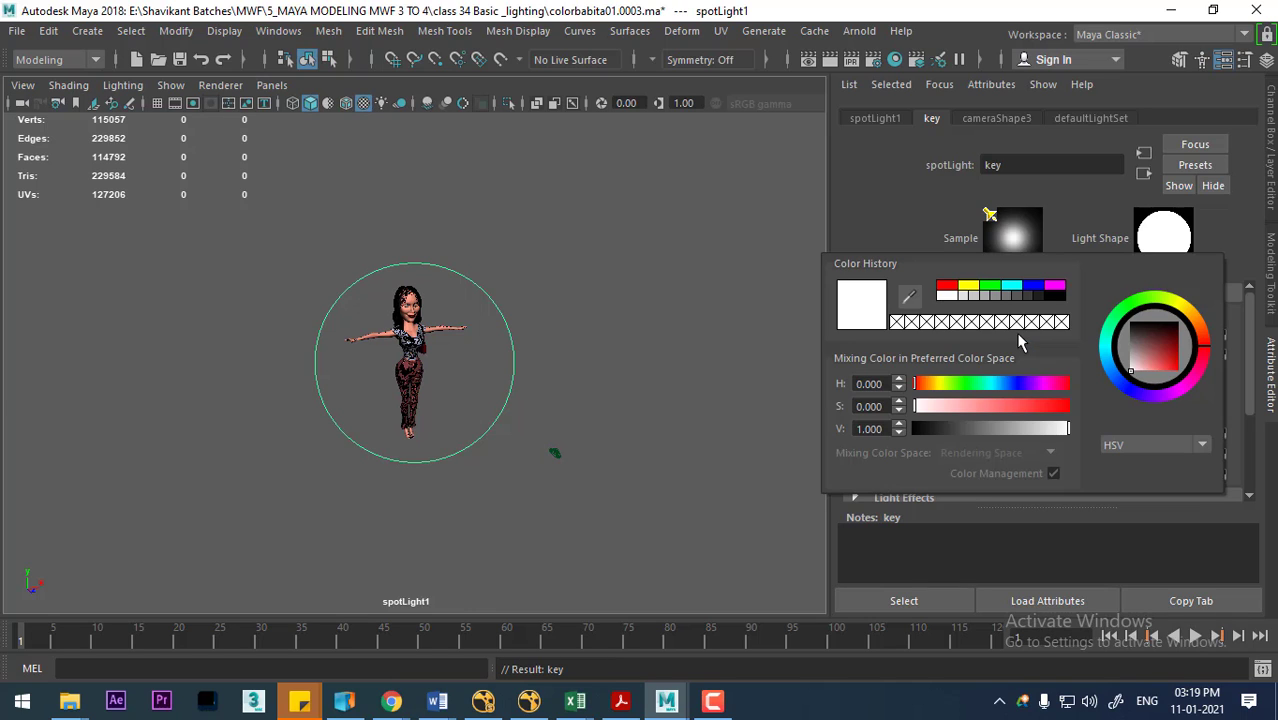
pyautogui.click(968, 287)
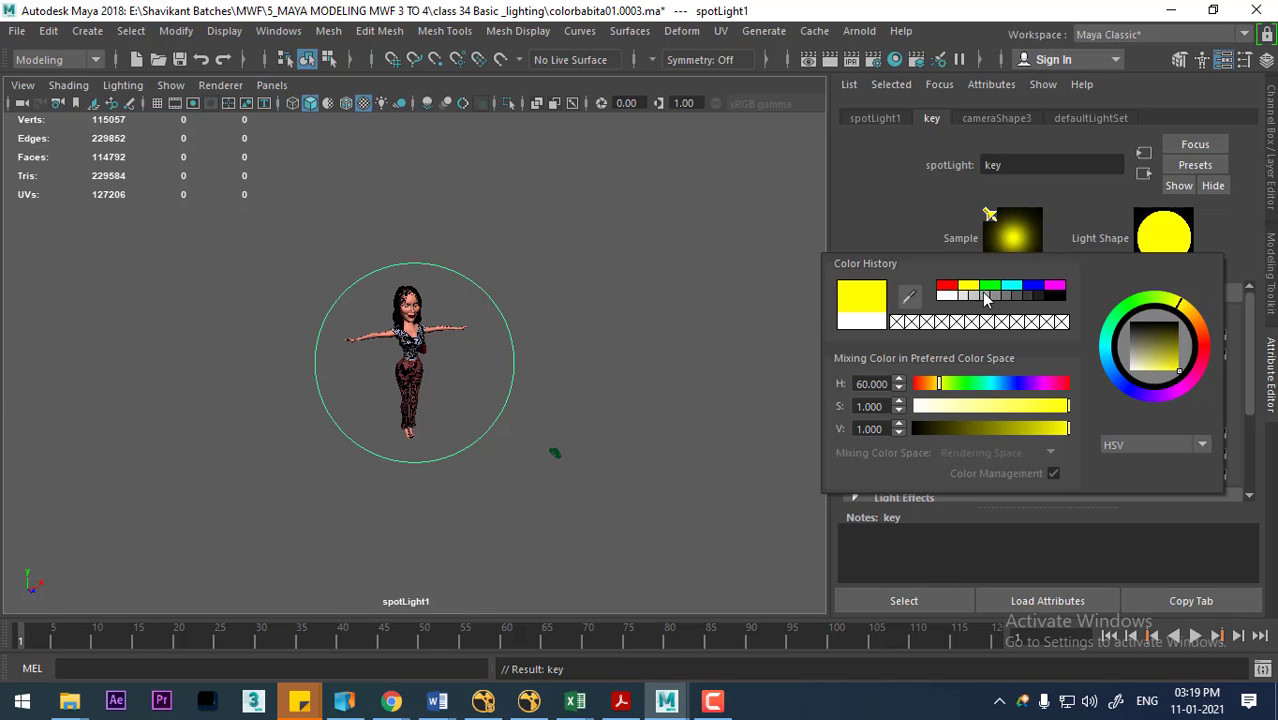
pyautogui.click(1145, 357)
pyautogui.click(1139, 350)
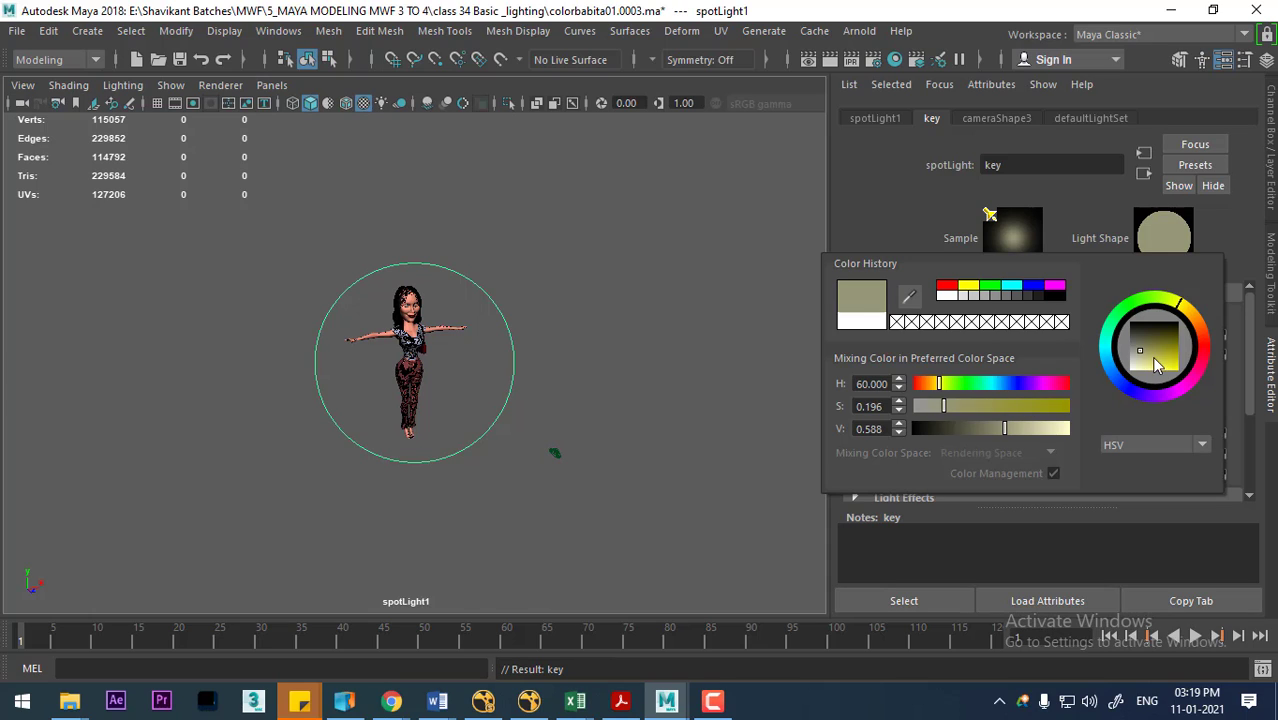
pyautogui.moveTo(1154, 359); pyautogui.dragTo(1132, 362)
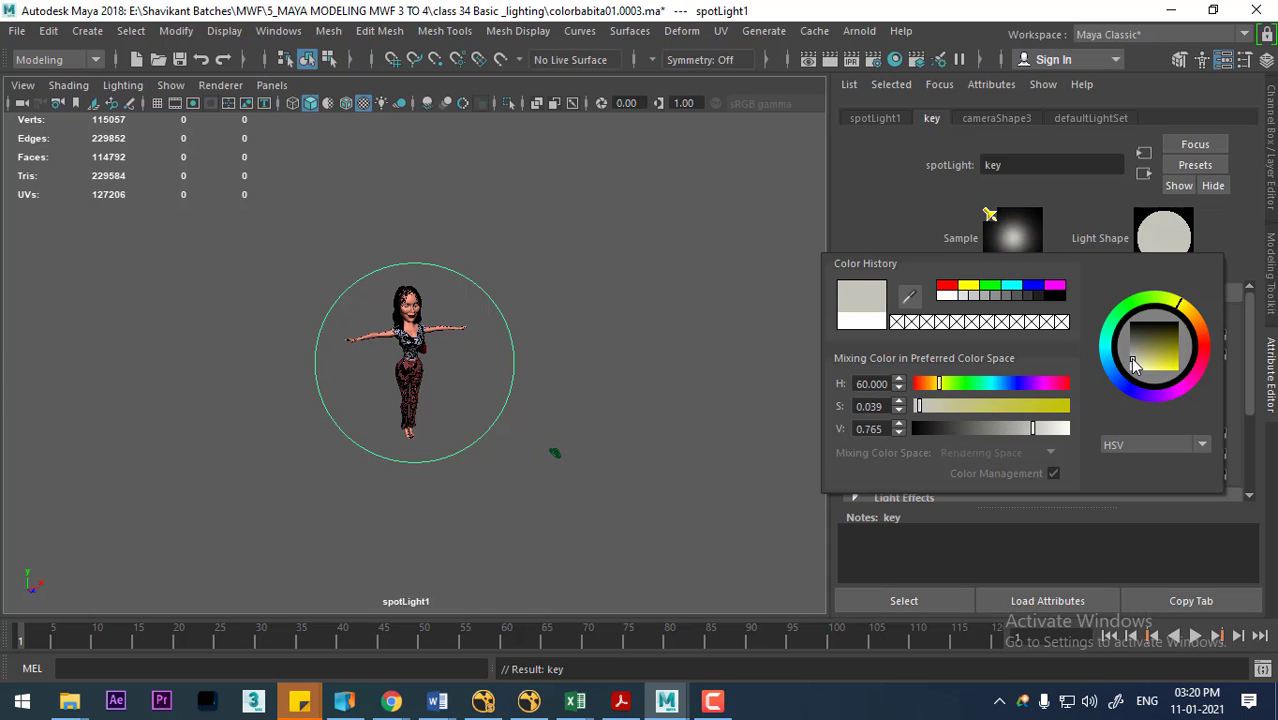
pyautogui.click(1135, 362)
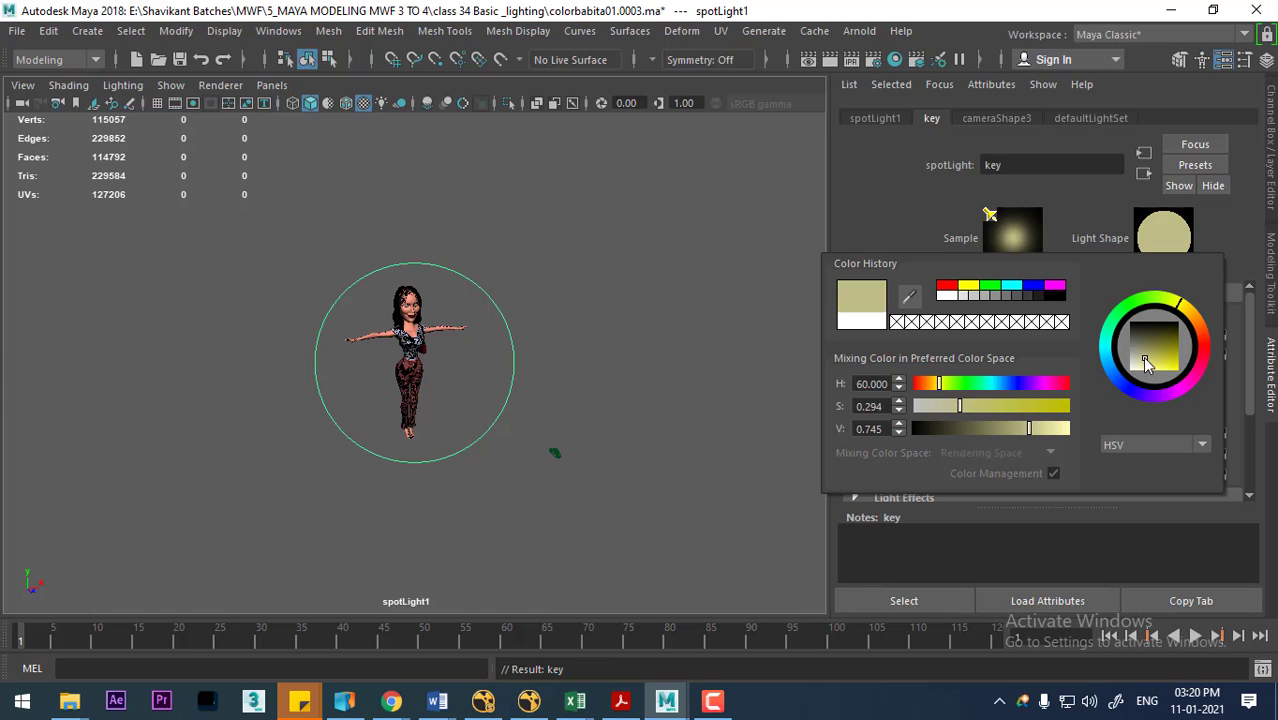
pyautogui.moveTo(1145, 360); pyautogui.dragTo(1133, 358)
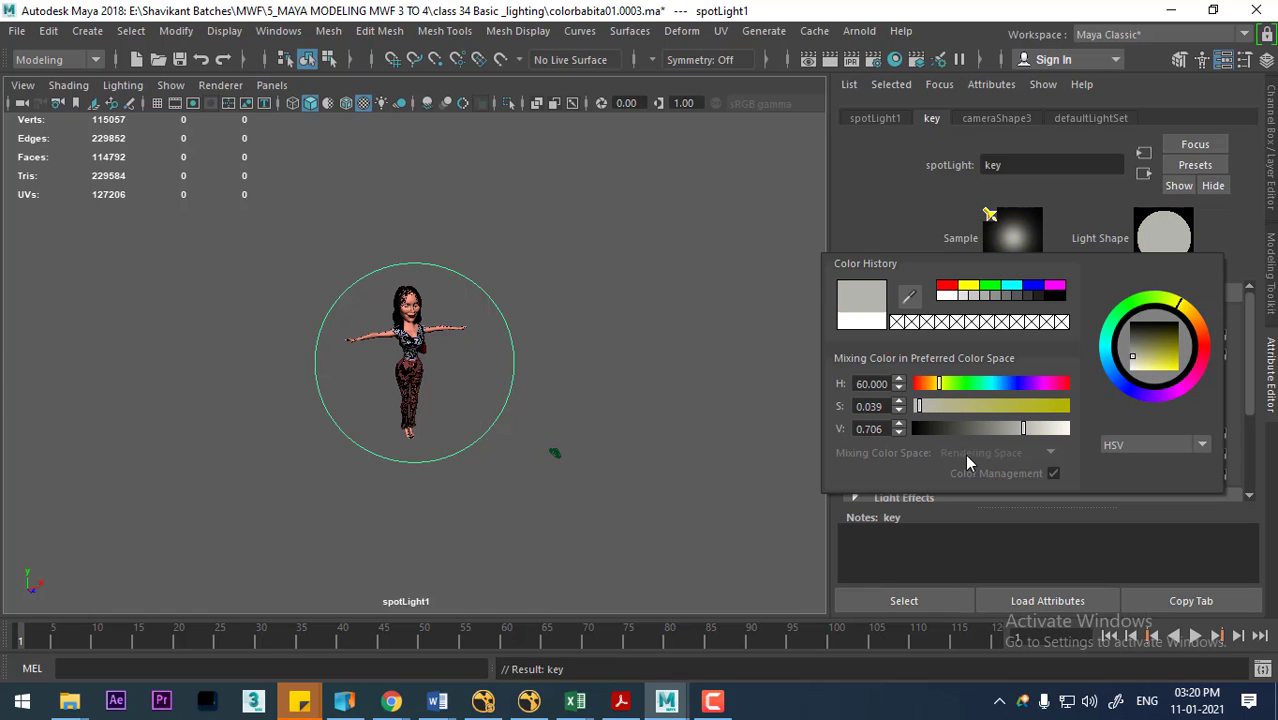
pyautogui.click(1154, 362)
pyautogui.moveTo(942, 407); pyautogui.dragTo(922, 406)
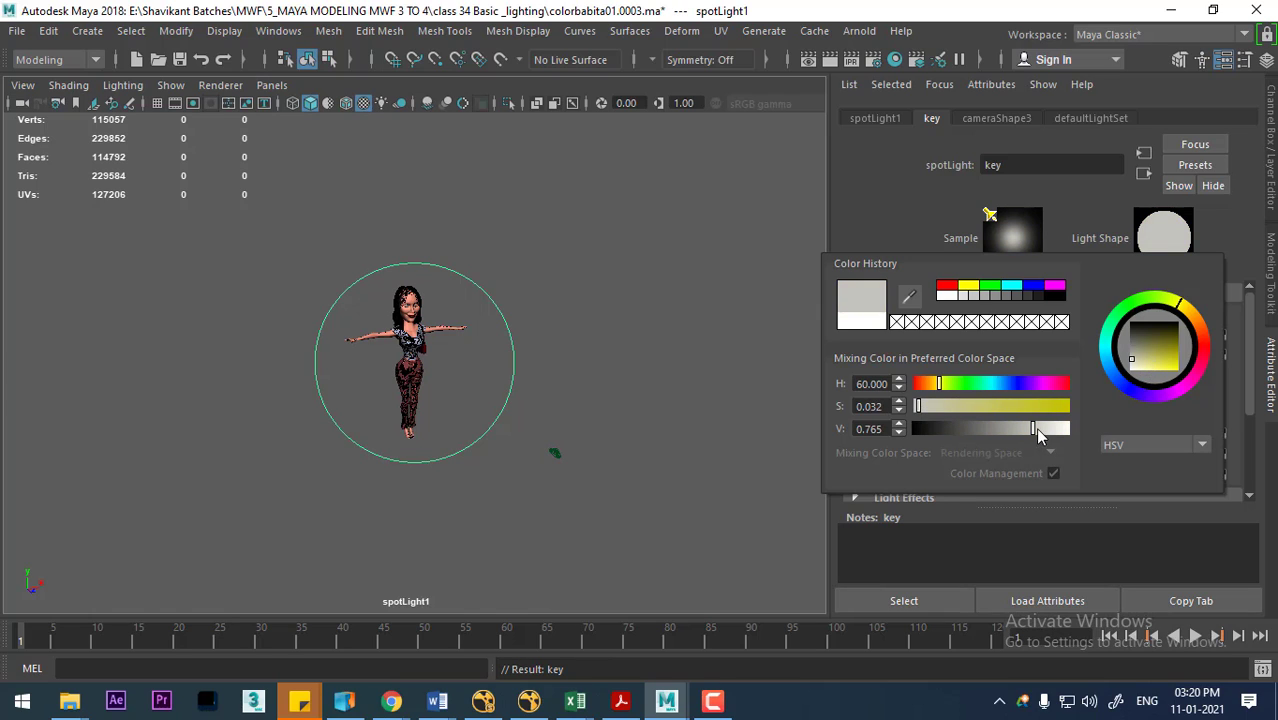
pyautogui.moveTo(1035, 428)
pyautogui.mouseDown()
pyautogui.moveTo(1055, 430)
pyautogui.moveTo(1018, 424)
pyautogui.mouseUp()
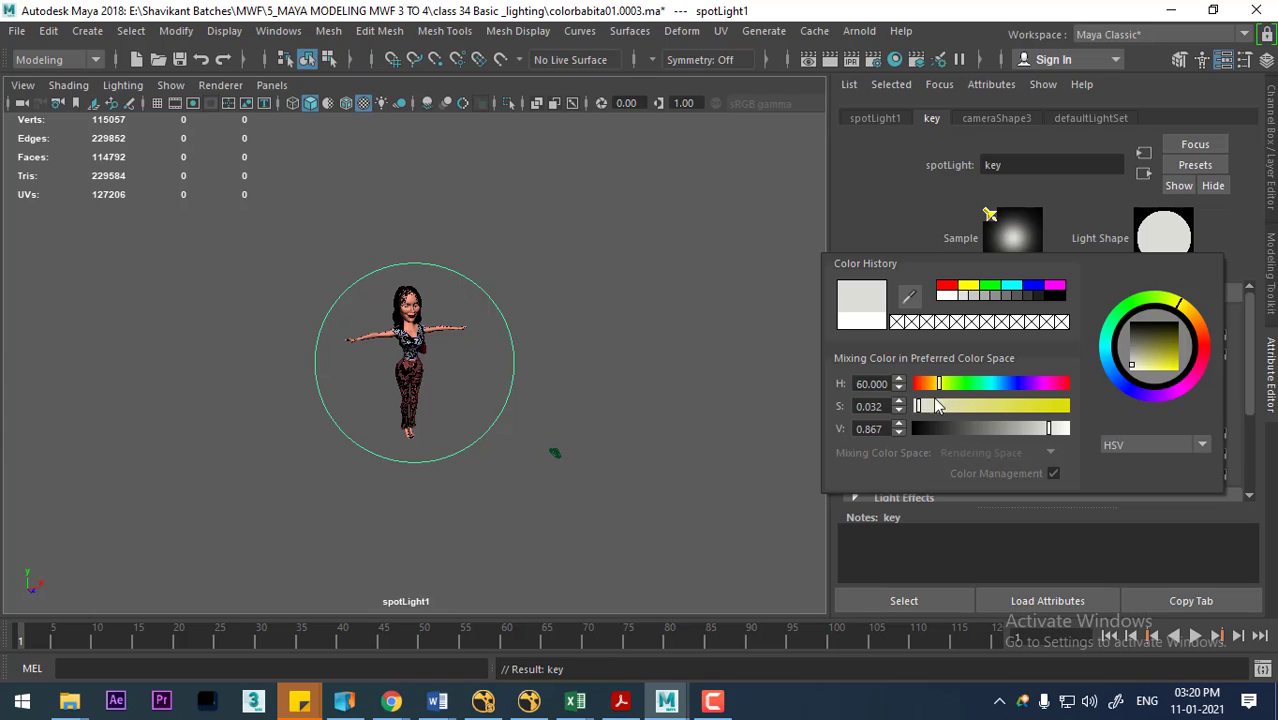
pyautogui.moveTo(920, 408); pyautogui.dragTo(925, 408)
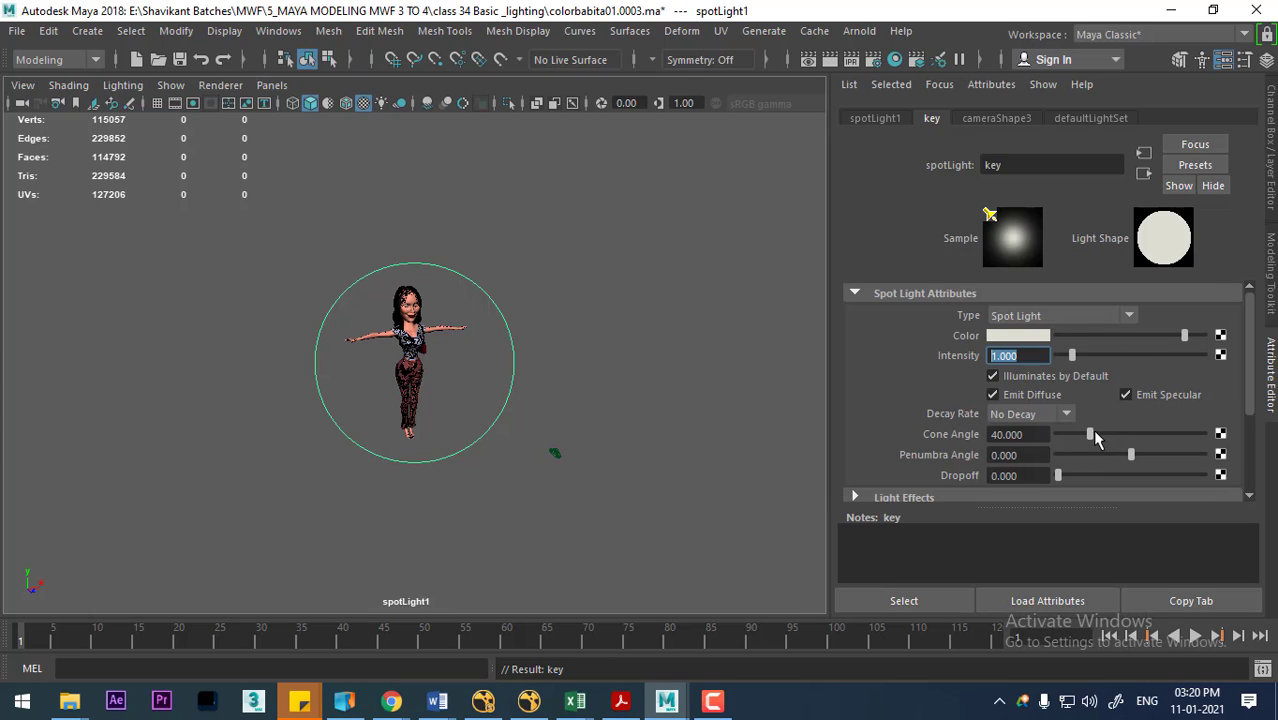
# Step: Set the key spotlight's cone angle to 47.925 and penumbra angle to 2.987
pyautogui.moveTo(1090, 436); pyautogui.dragTo(1097, 456)
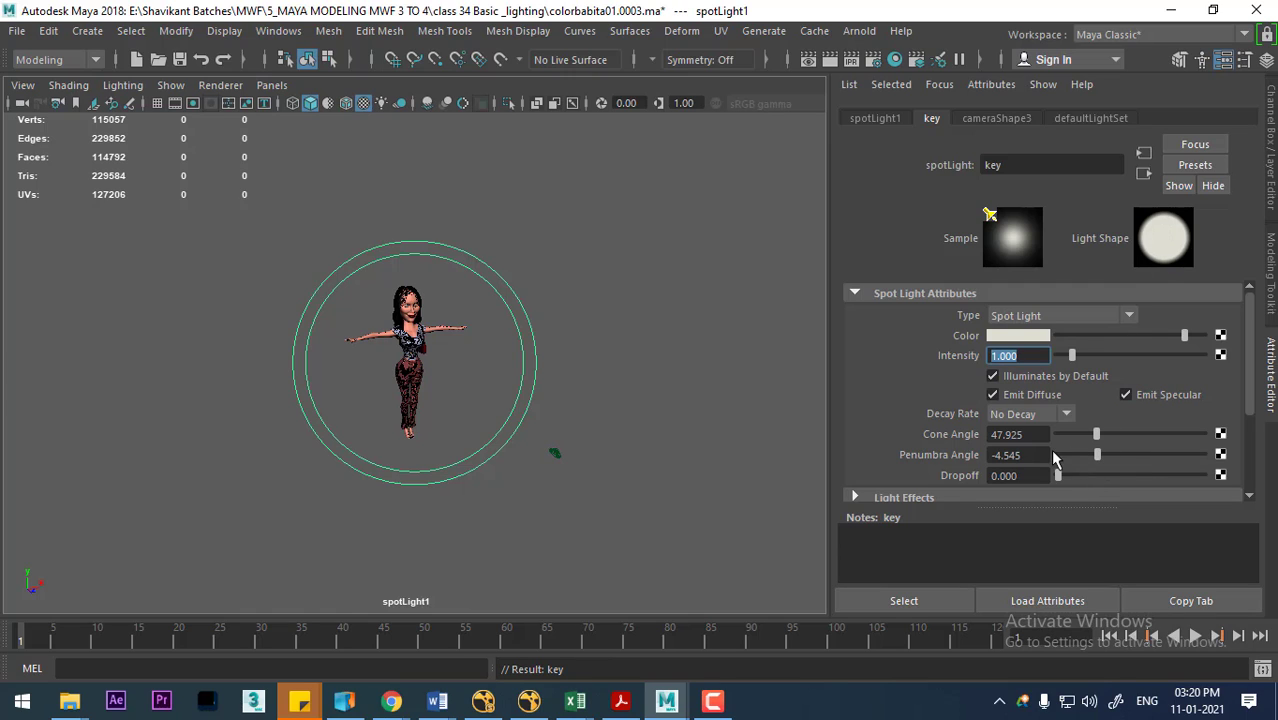
pyautogui.doubleClick(1020, 455)
pyautogui.write('0')
pyautogui.press('Return')
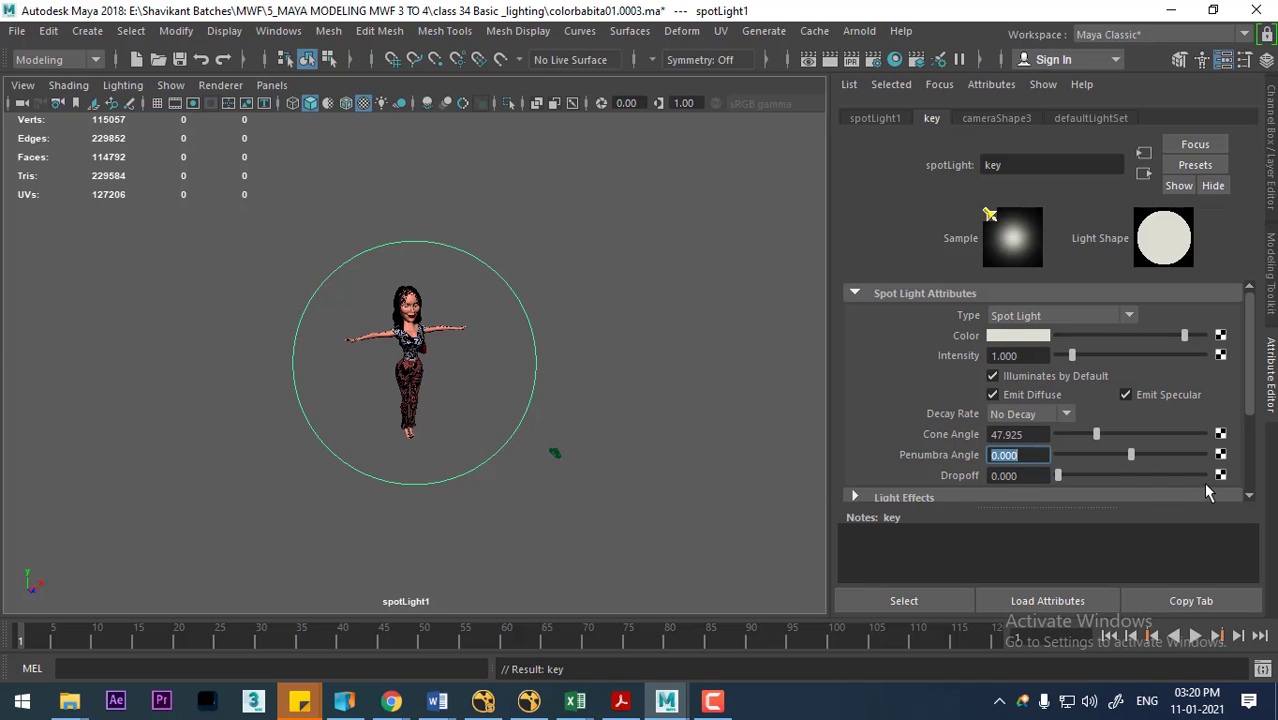
pyautogui.moveTo(1131, 455); pyautogui.dragTo(1152, 457)
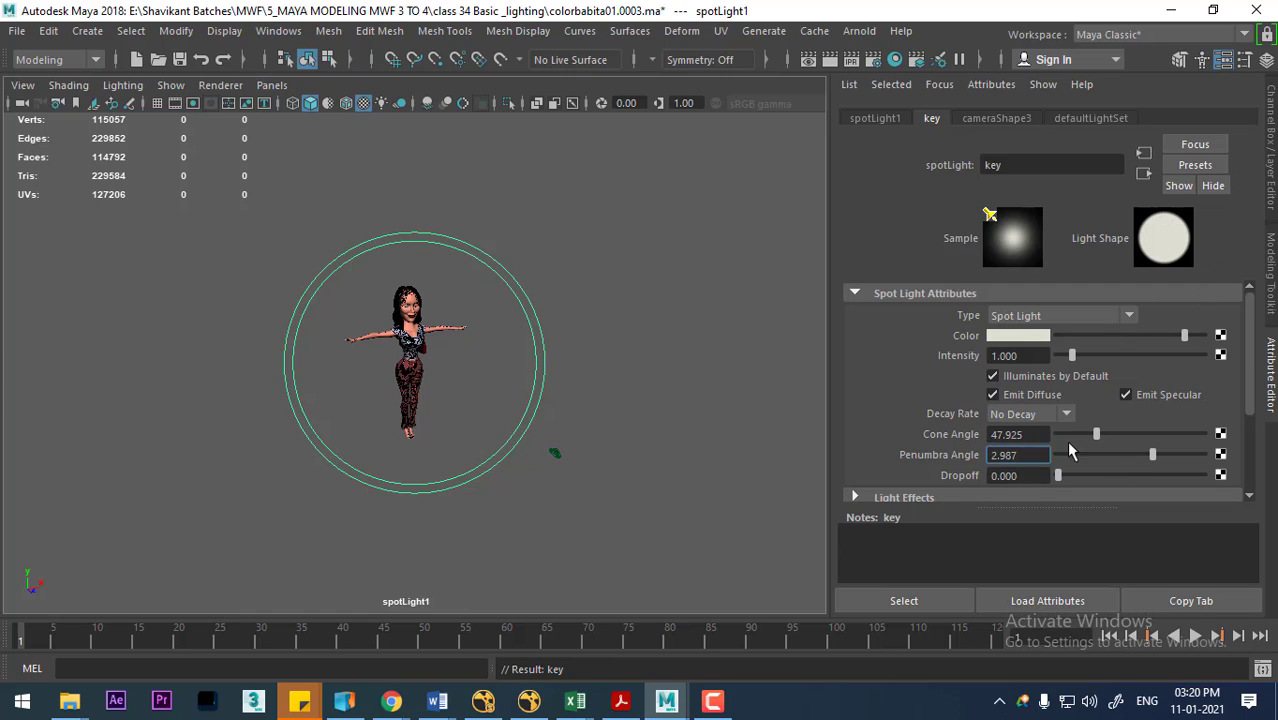
# Step: Set the key spotlight's Dropoff to 1
pyautogui.moveTo(1061, 476); pyautogui.dragTo(1063, 476)
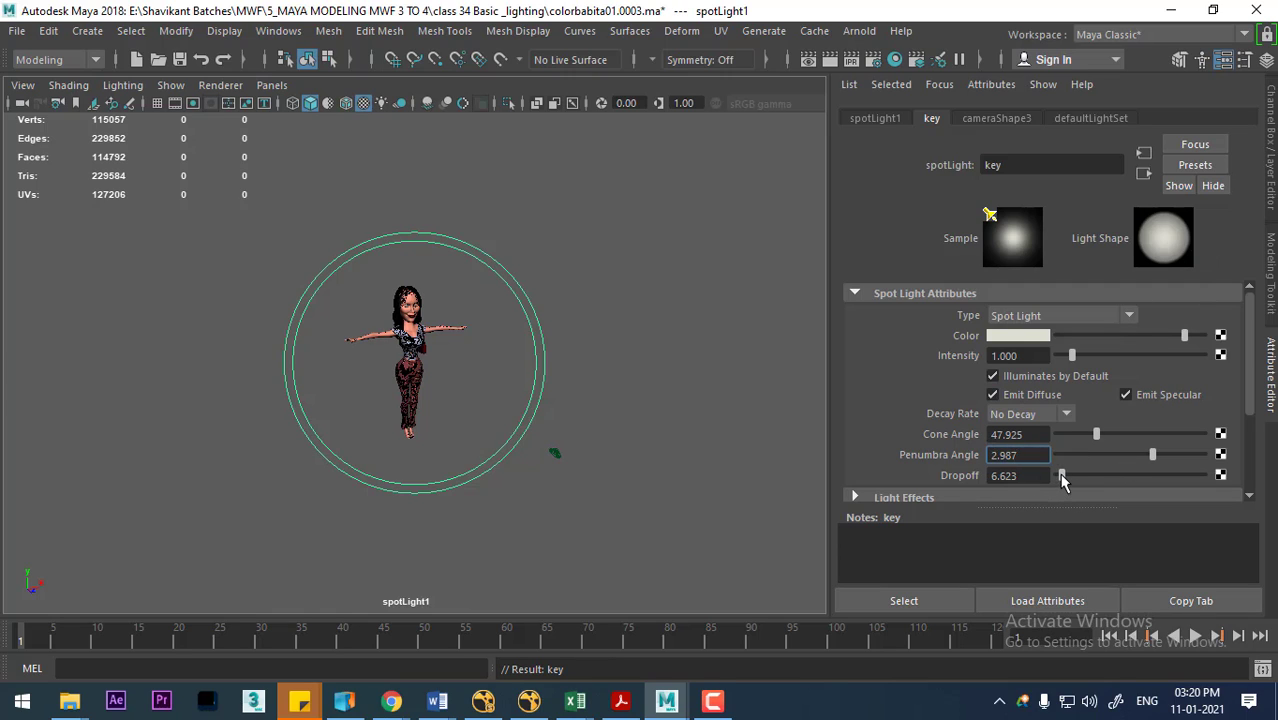
pyautogui.press('Tab')
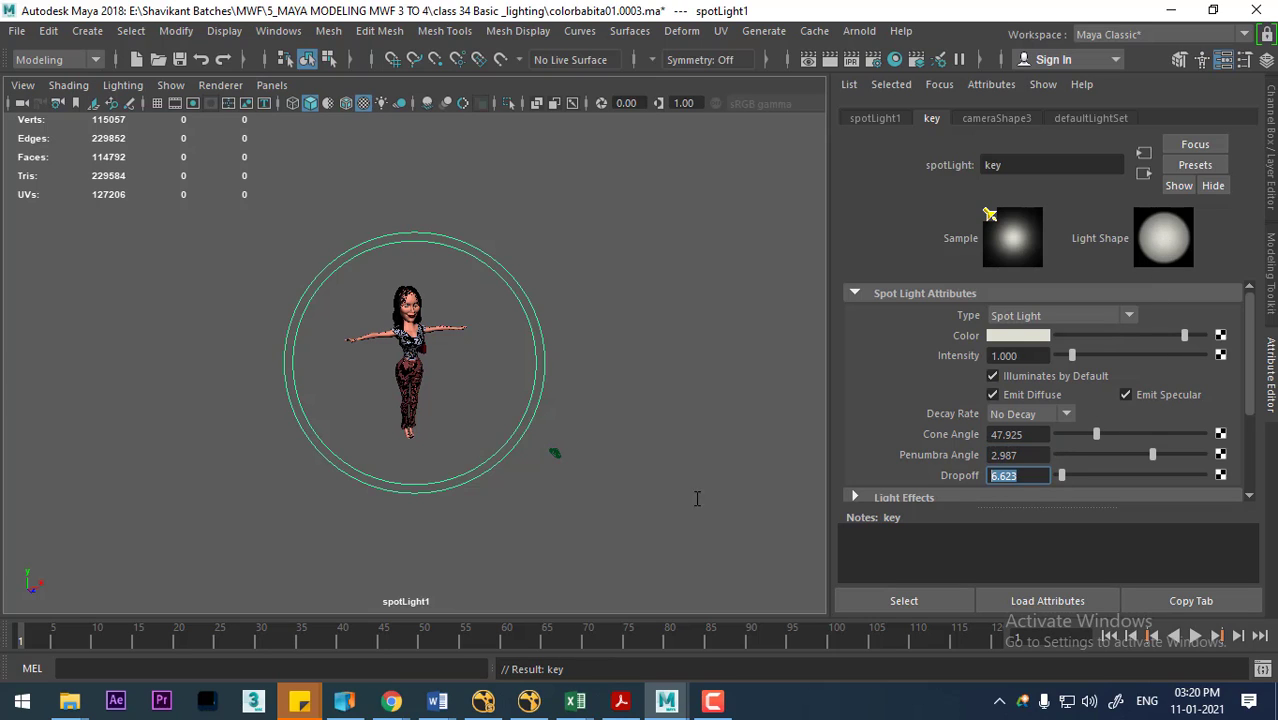
pyautogui.write('1')
pyautogui.press('Return')
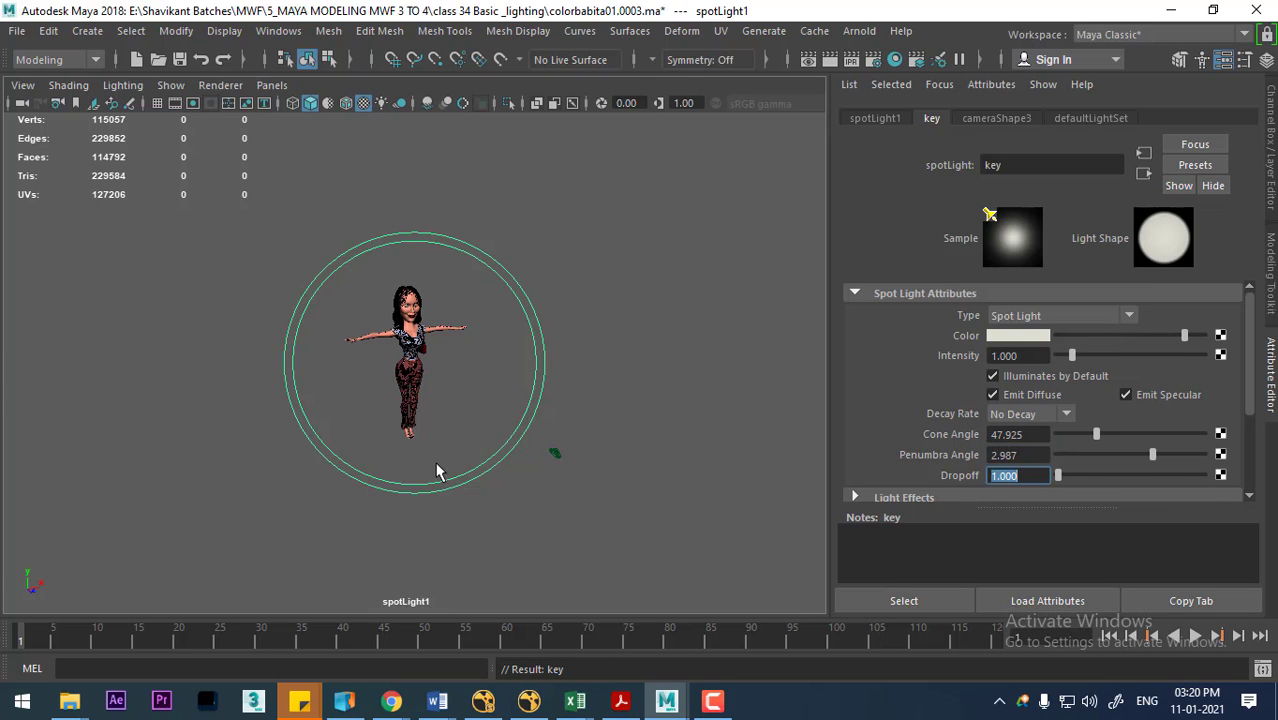
pyautogui.rightClick(472, 462)
# Step: Switch the viewport to look through camera2
pyautogui.click(520, 453)
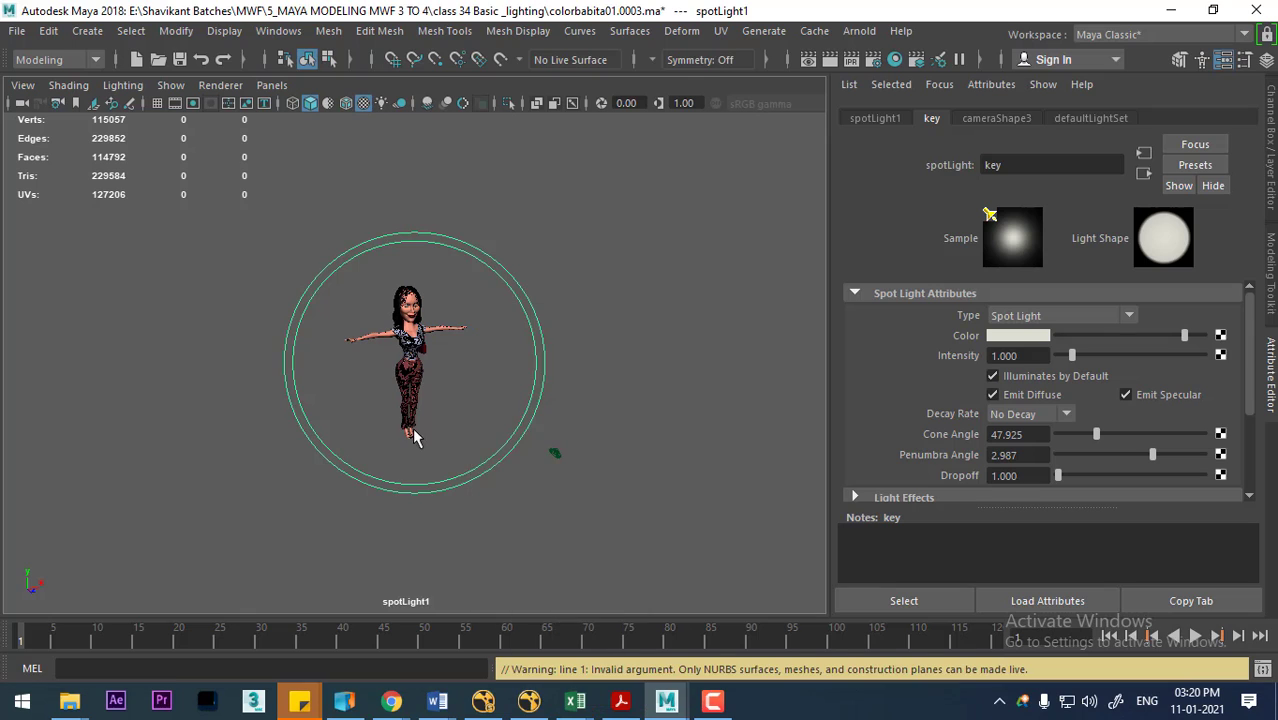
pyautogui.press('space')
pyautogui.moveTo(433, 410); pyautogui.dragTo(433, 373)
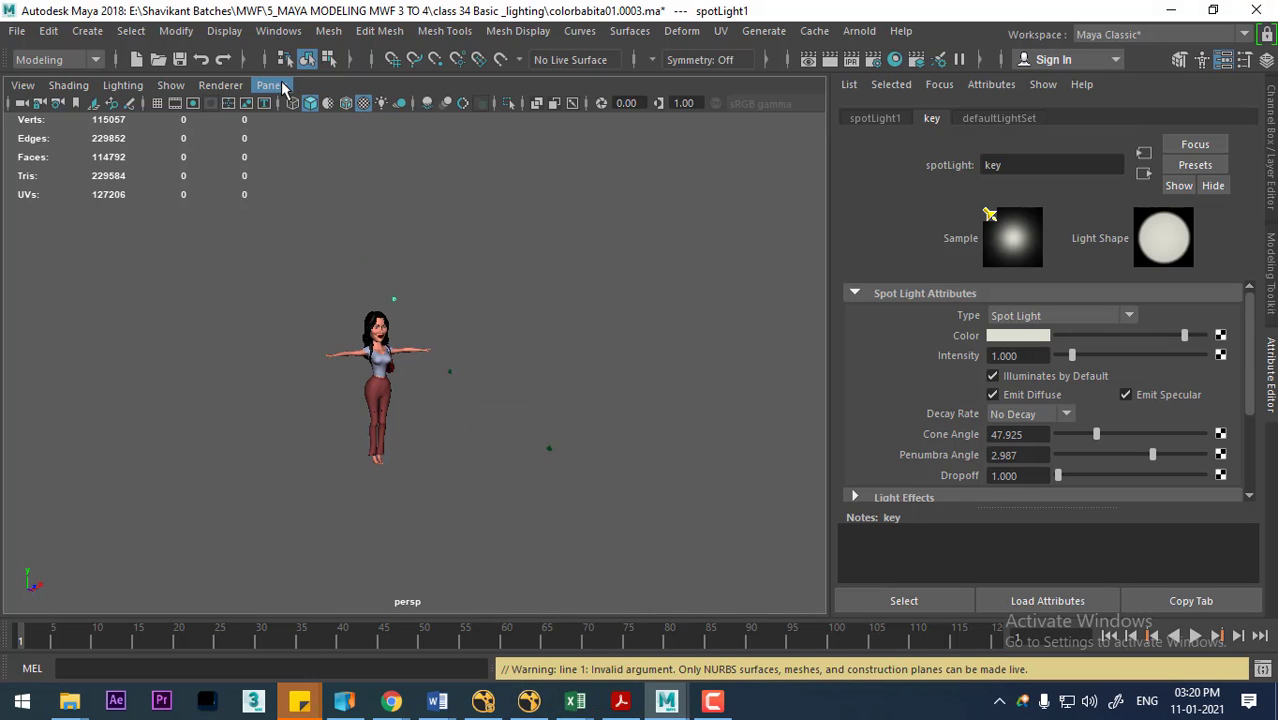
pyautogui.click(271, 85)
pyautogui.click(512, 113)
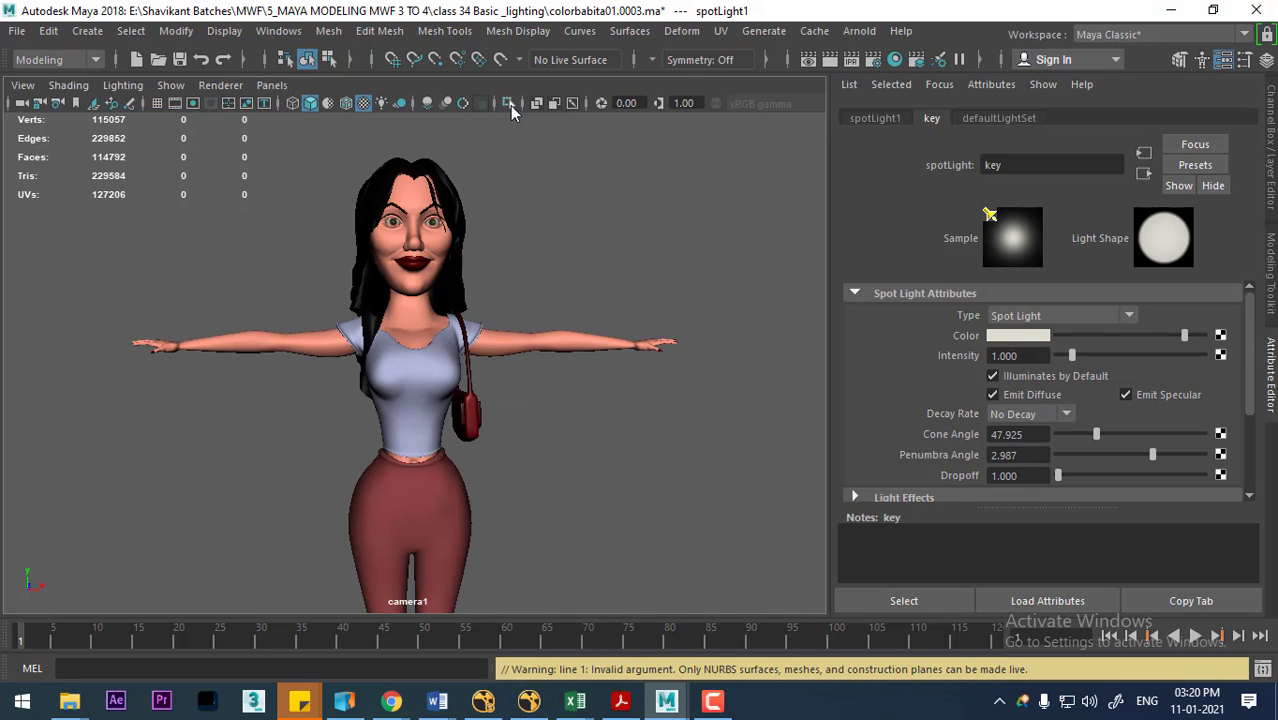
pyautogui.click(271, 85)
pyautogui.moveTo(302, 104)
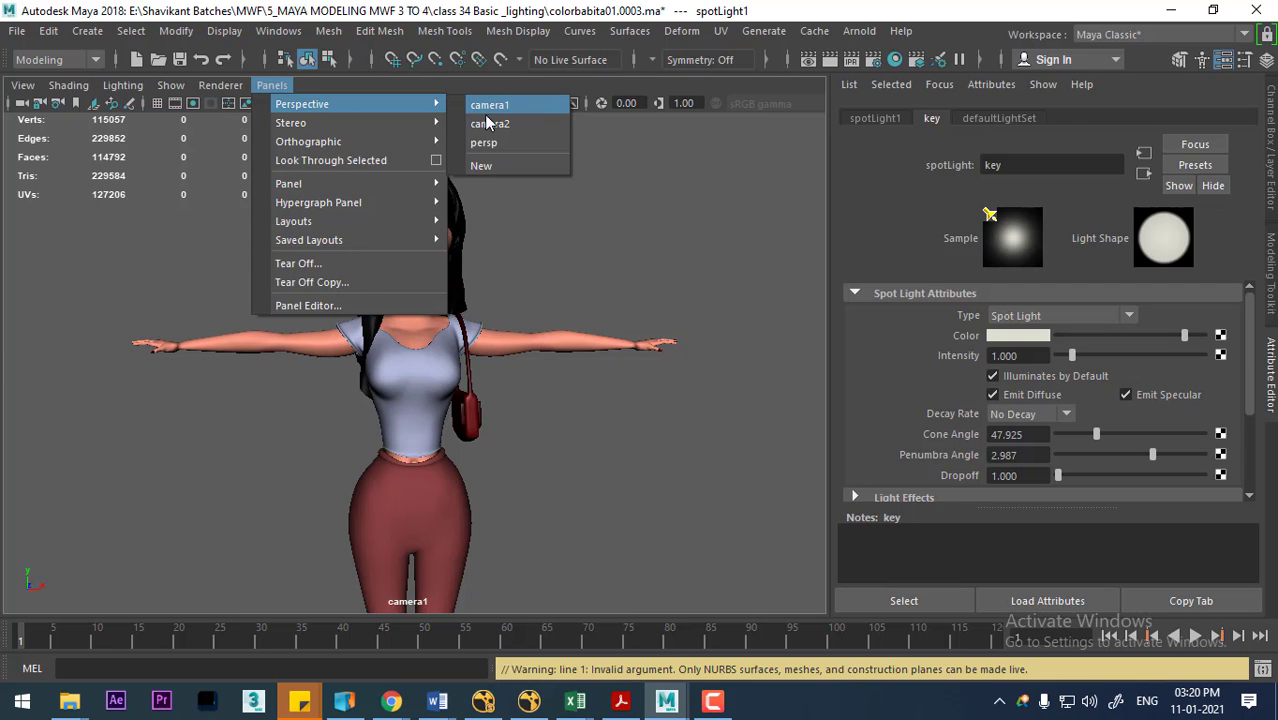
pyautogui.click(494, 130)
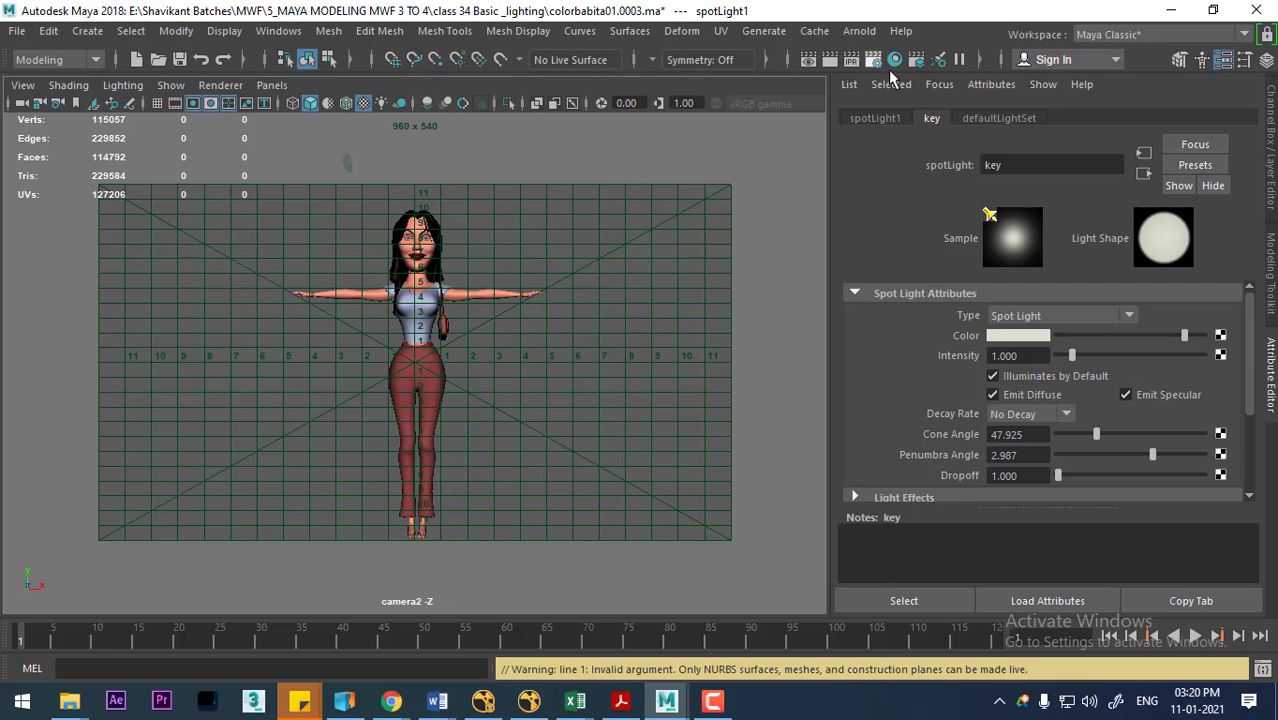
# Step: Set Maya Software rendering to Production quality anti-aliasing with a Gaussian pixel filter
pyautogui.click(875, 62)
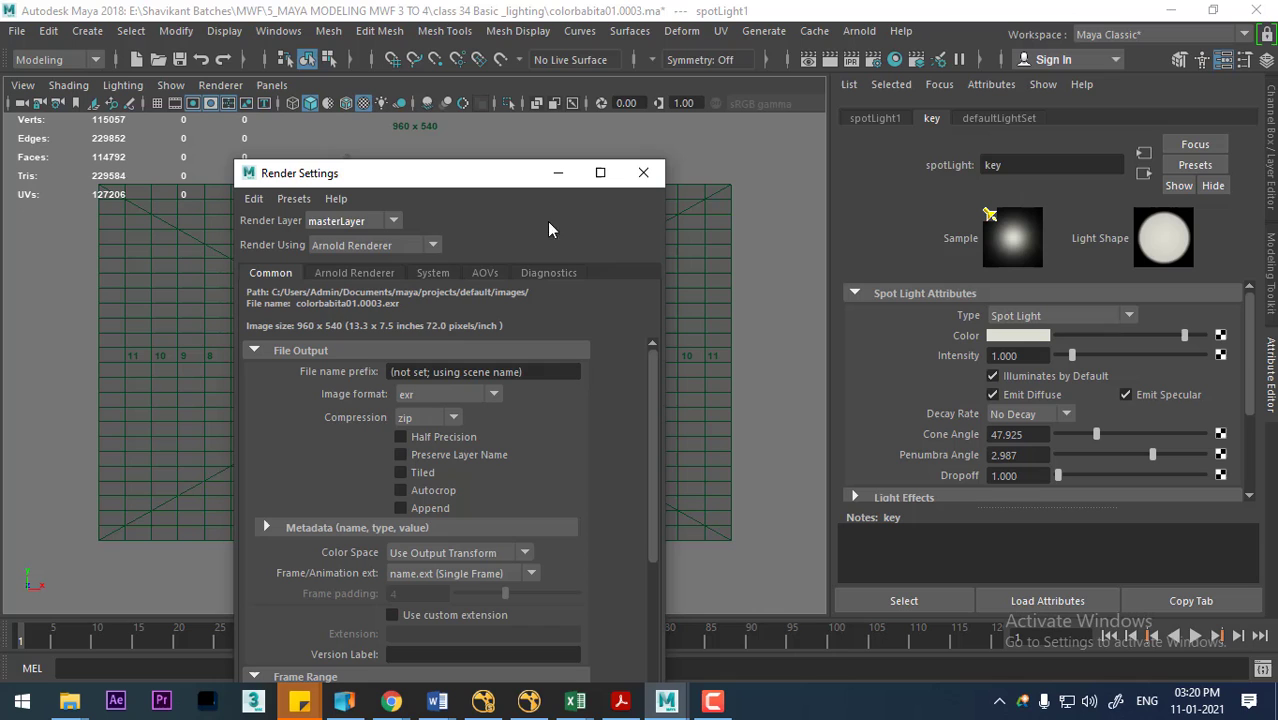
pyautogui.click(365, 247)
pyautogui.click(356, 265)
pyautogui.moveTo(450, 174); pyautogui.dragTo(876, 94)
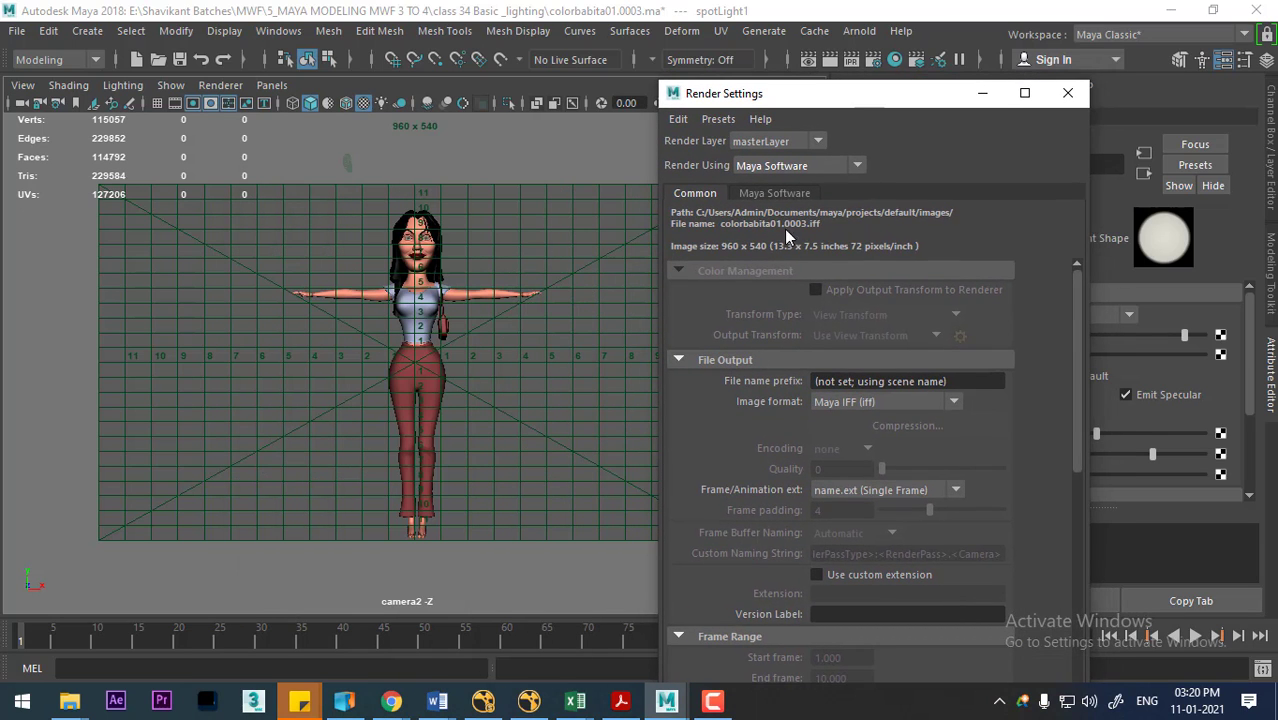
pyautogui.click(768, 193)
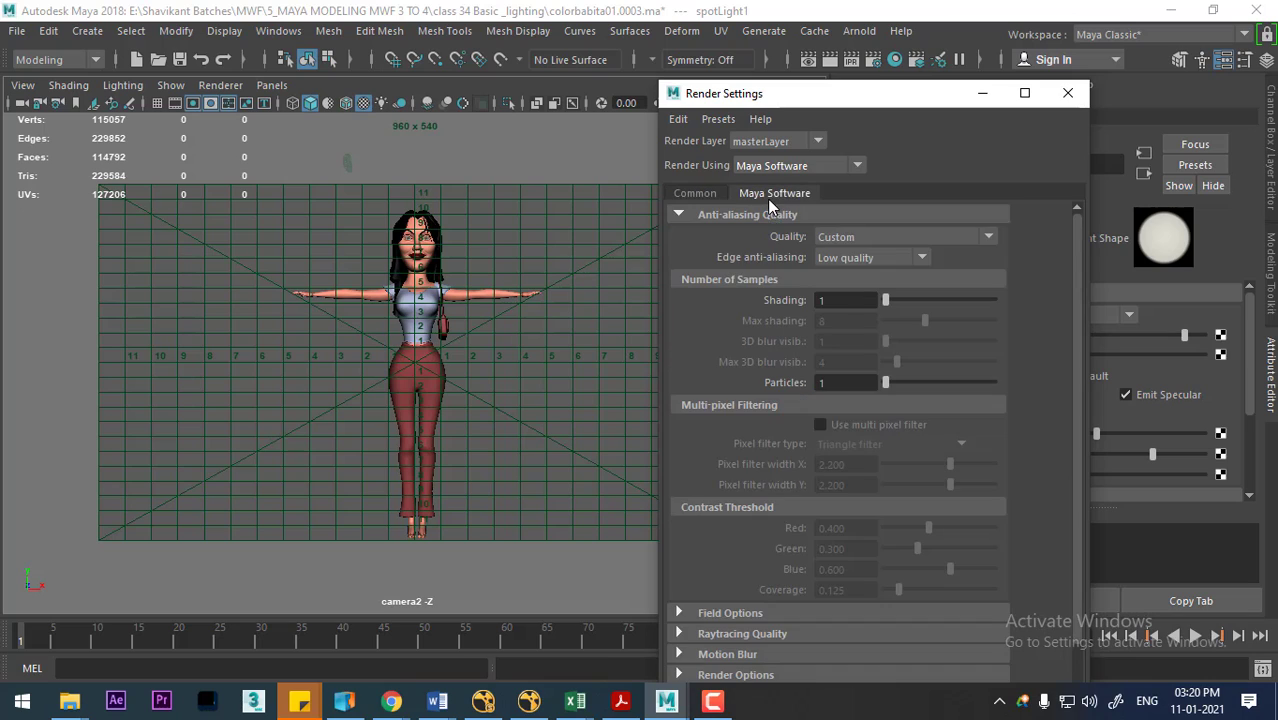
pyautogui.click(888, 240)
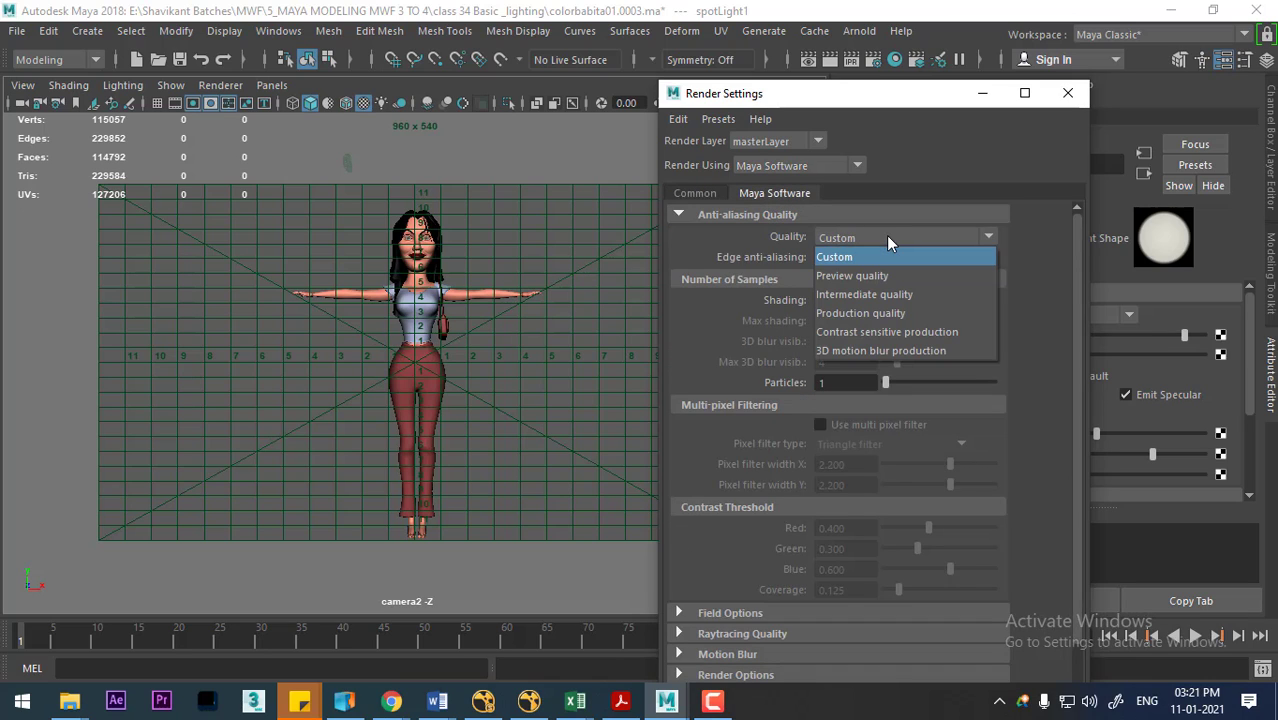
pyautogui.click(891, 318)
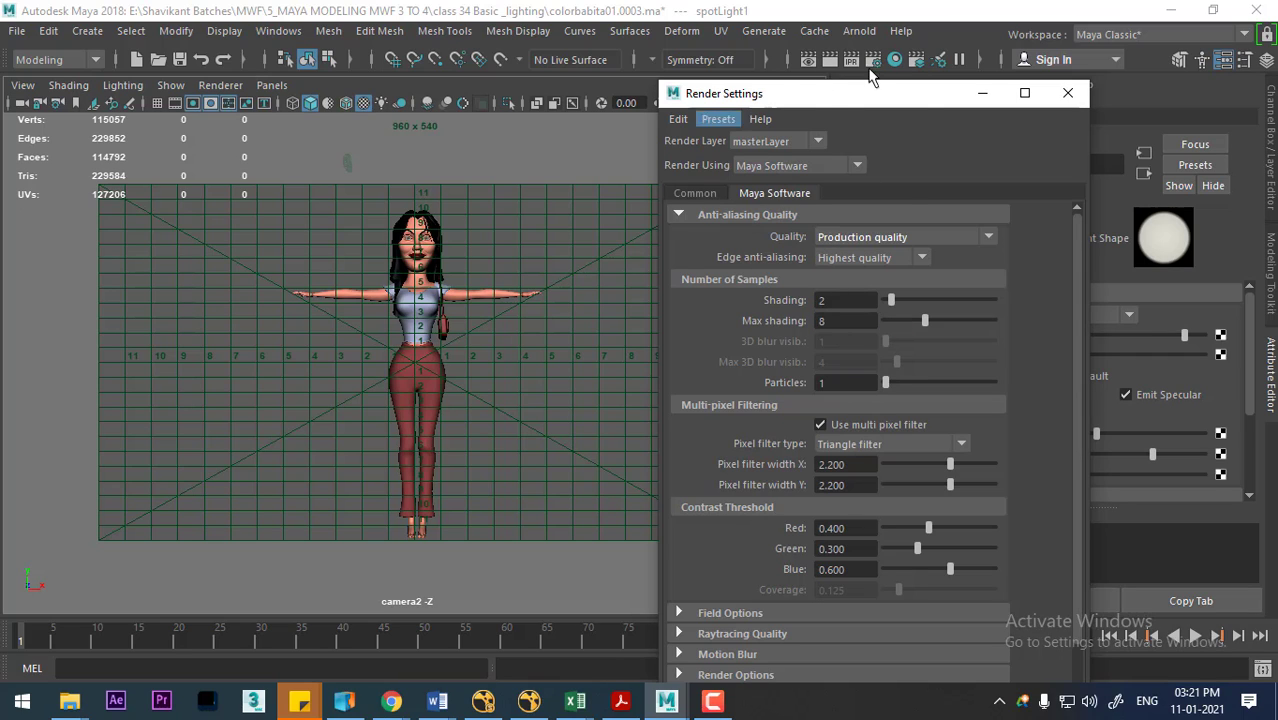
pyautogui.click(934, 447)
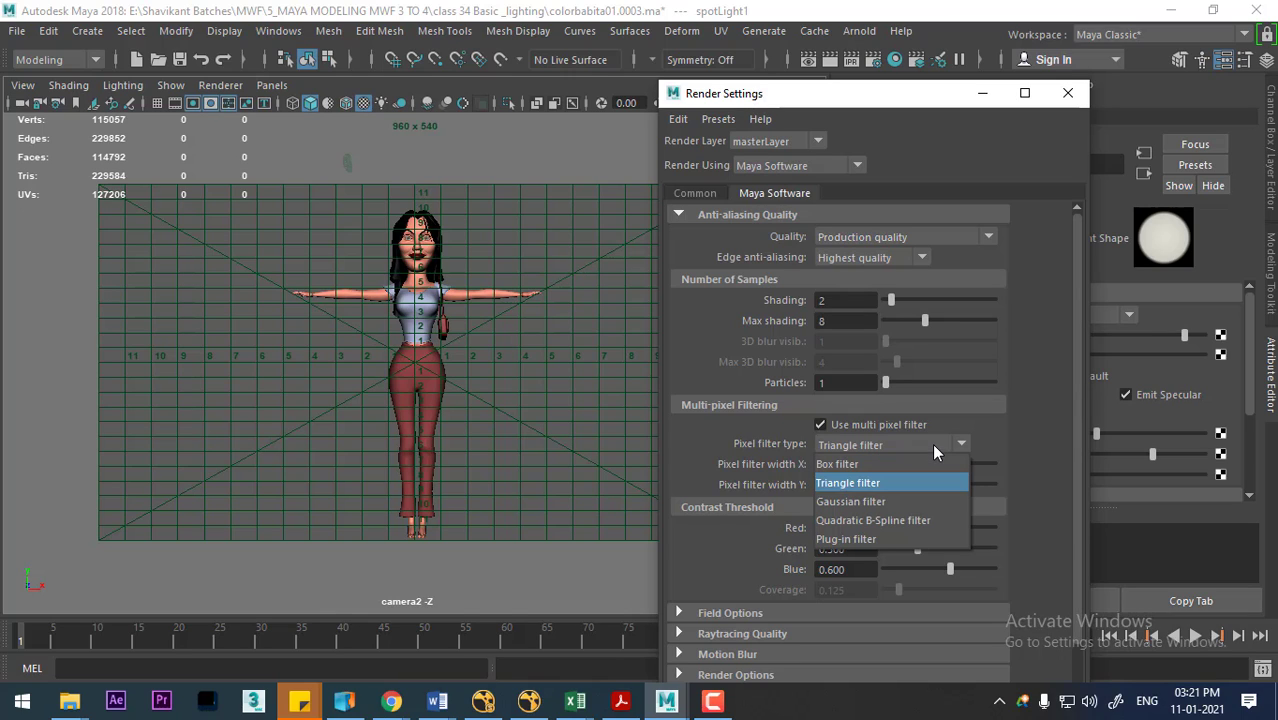
pyautogui.click(904, 502)
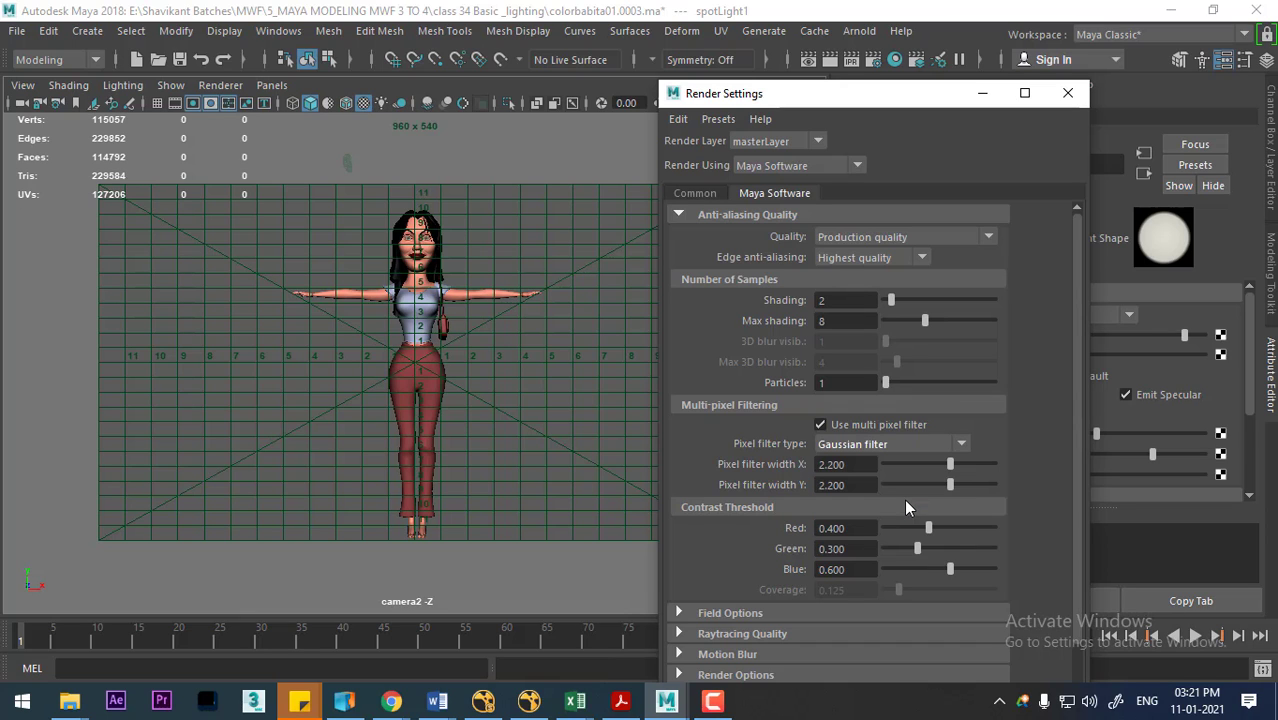
# Step: Render a test frame of the character through camera2, then close the preview
pyautogui.click(831, 61)
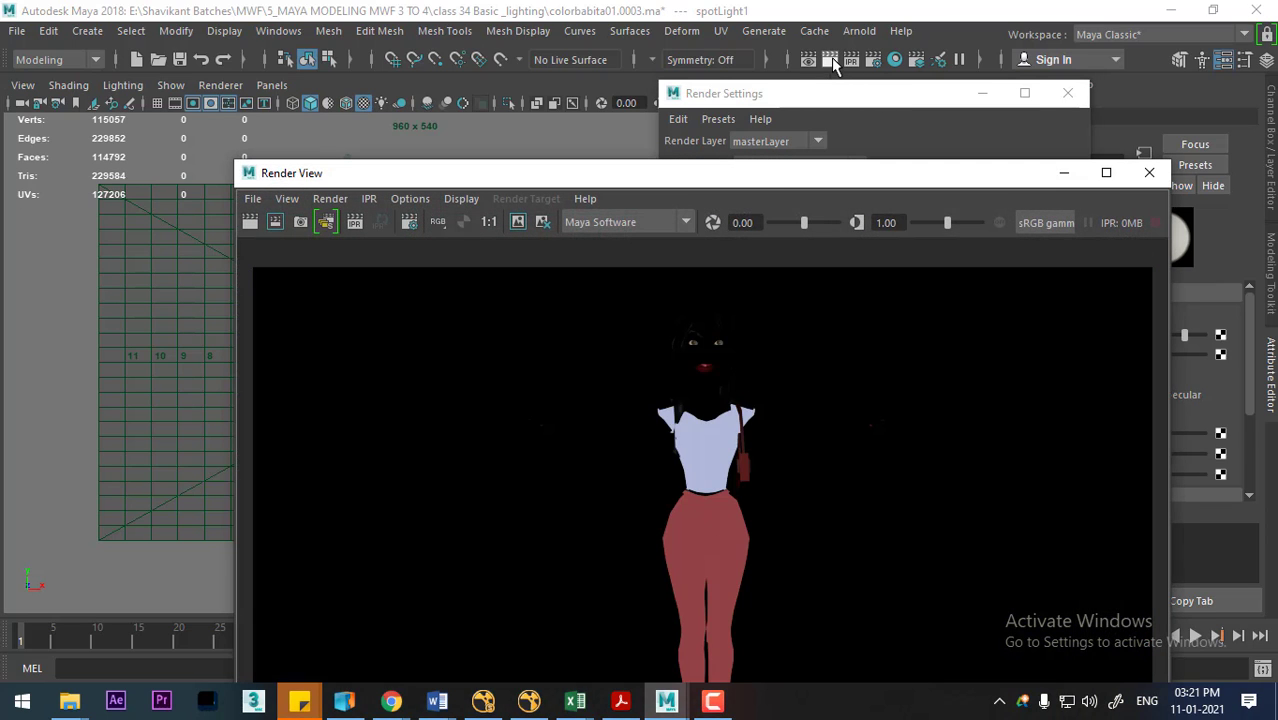
pyautogui.moveTo(636, 182); pyautogui.dragTo(576, 55)
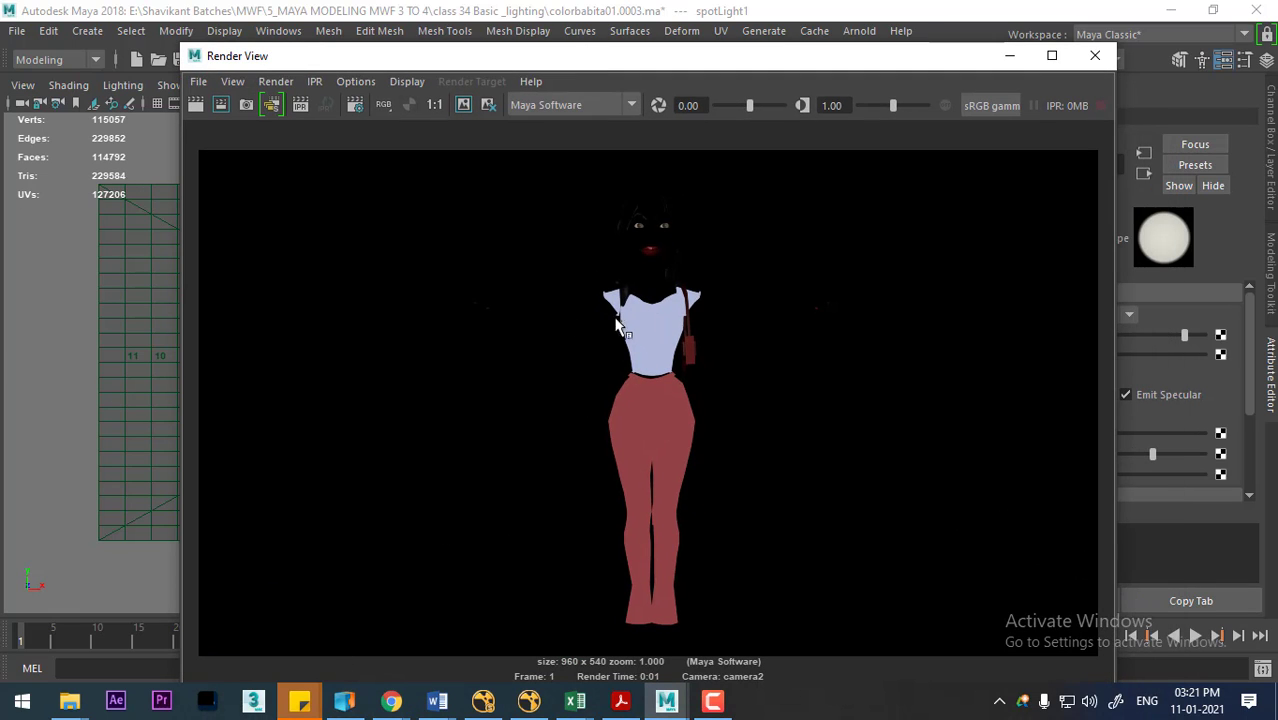
pyautogui.click(1096, 56)
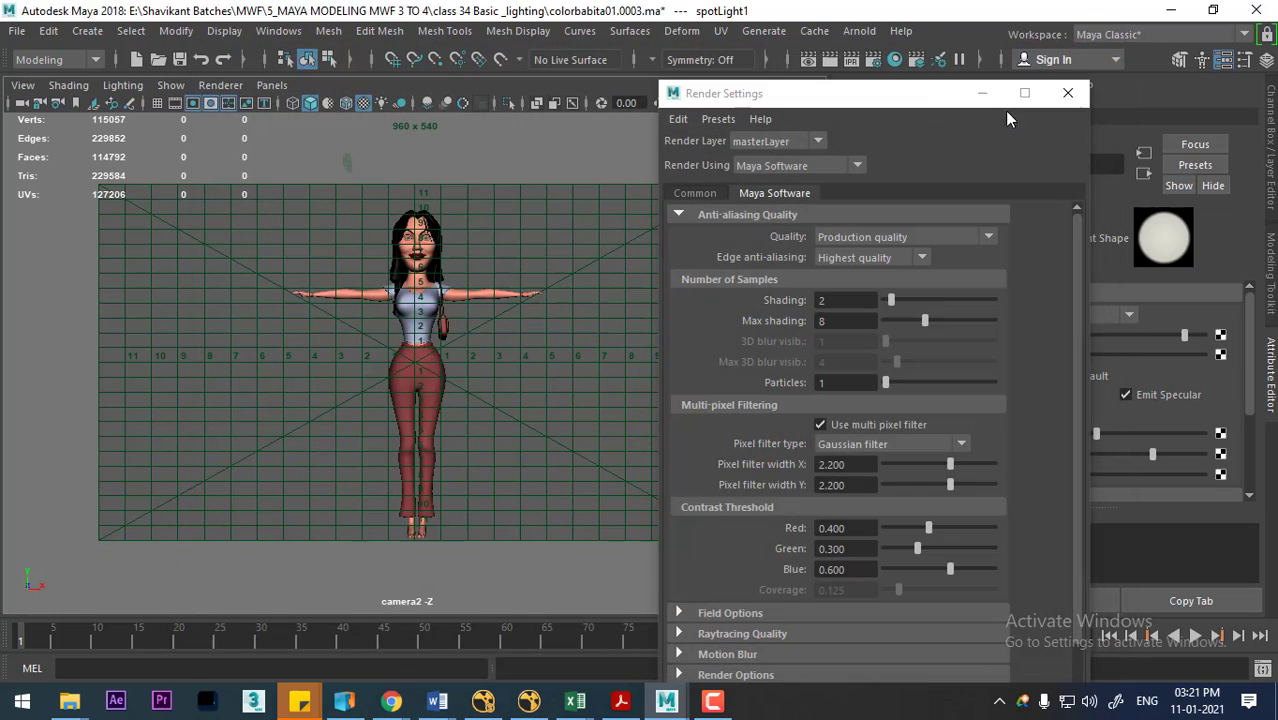
pyautogui.click(895, 60)
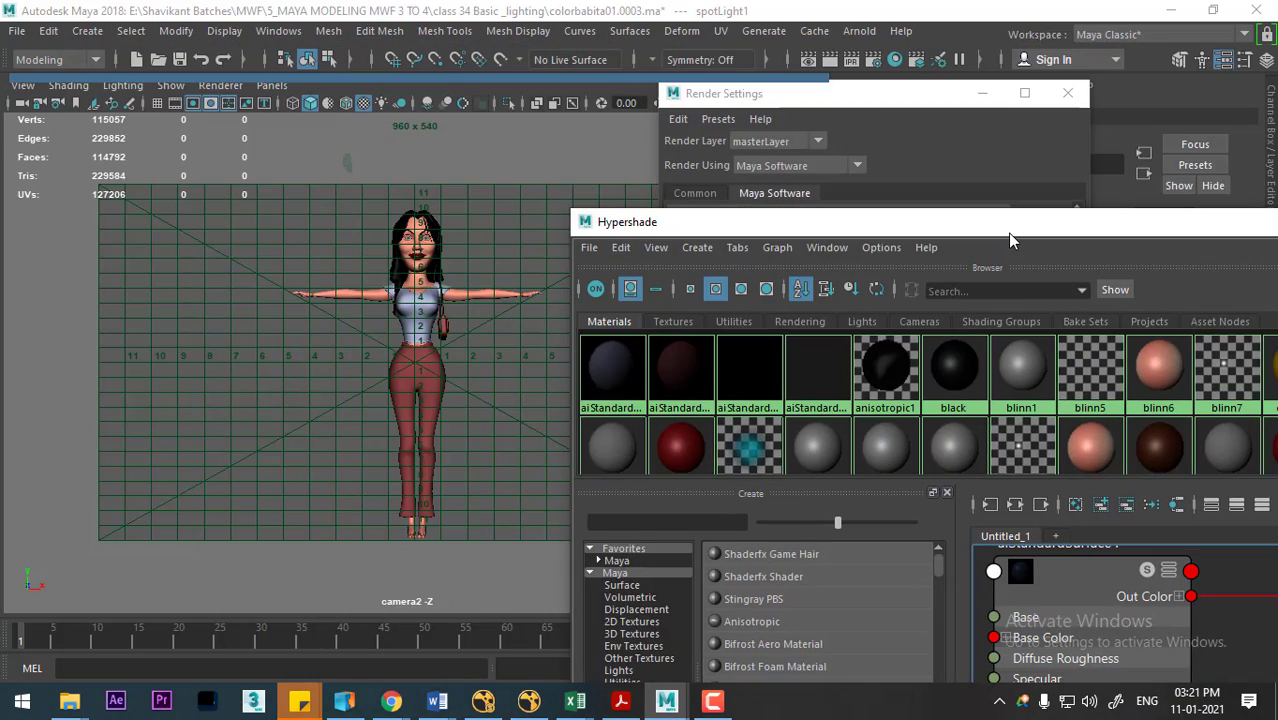
# Step: Assign the skin material to the head, arms and feet mesh, then start a test render
pyautogui.click(468, 294)
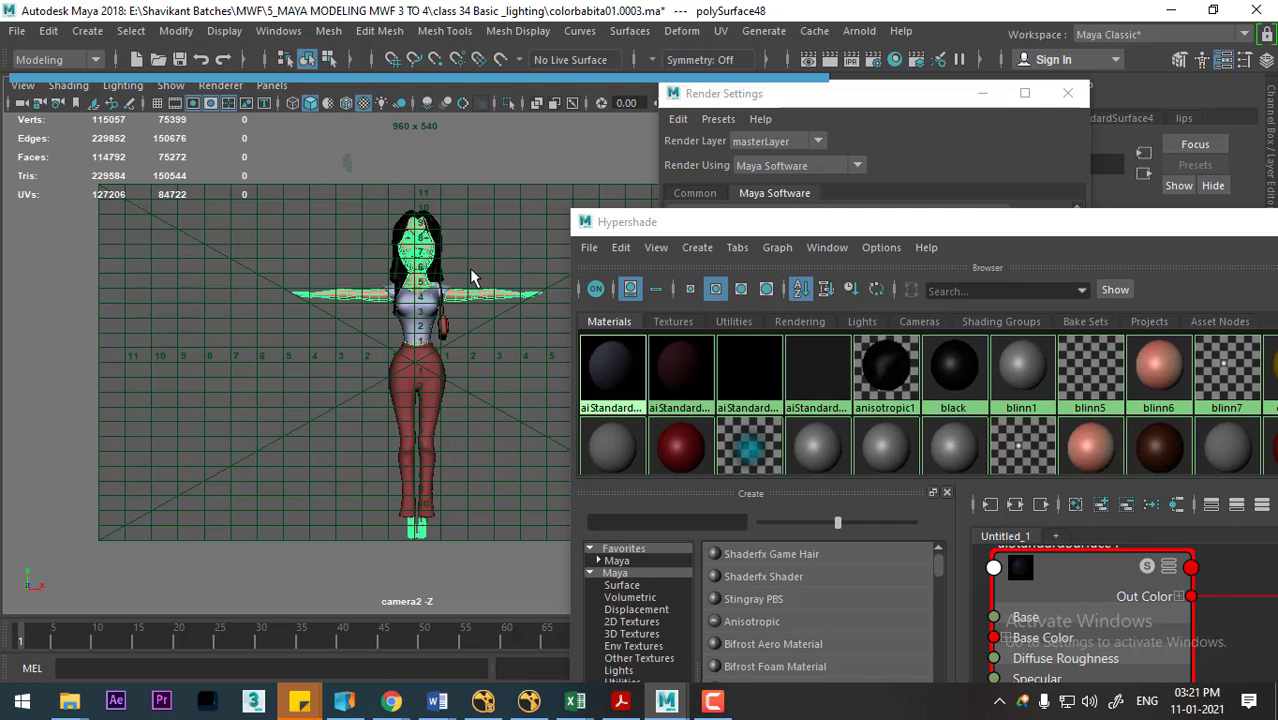
pyautogui.moveTo(958, 232); pyautogui.dragTo(938, 185)
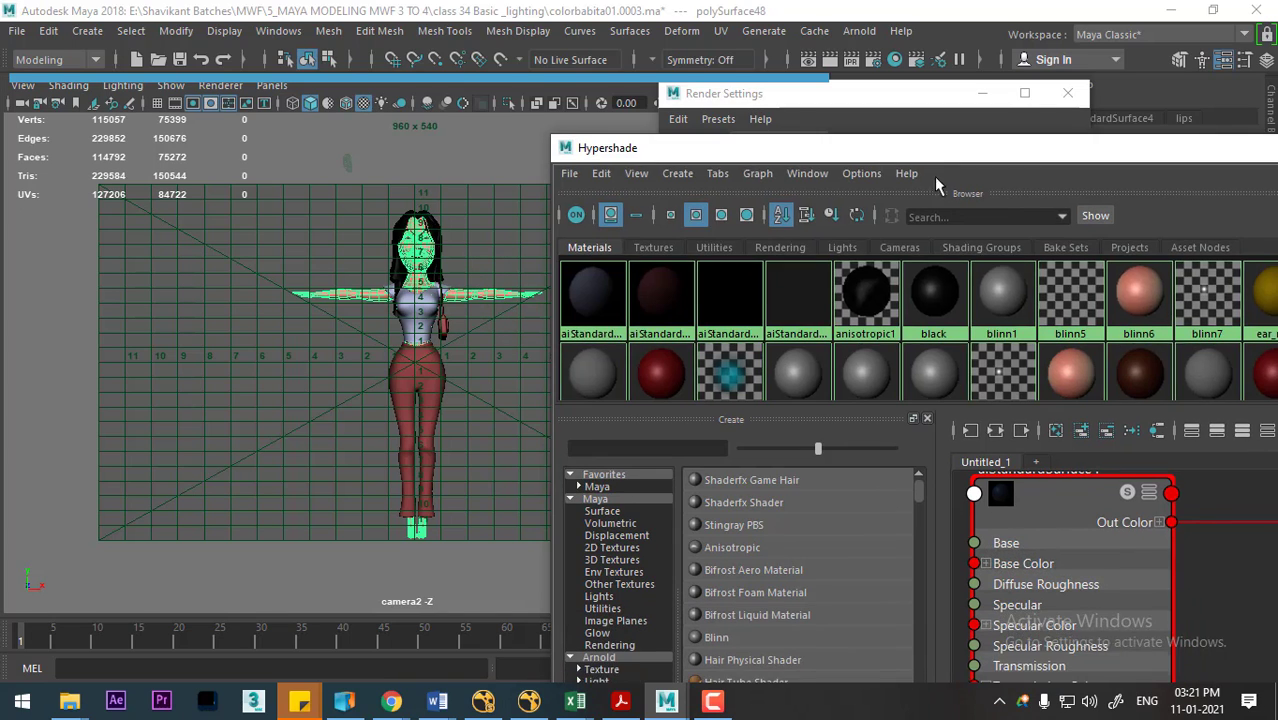
pyautogui.scroll(-3, 985, 360)
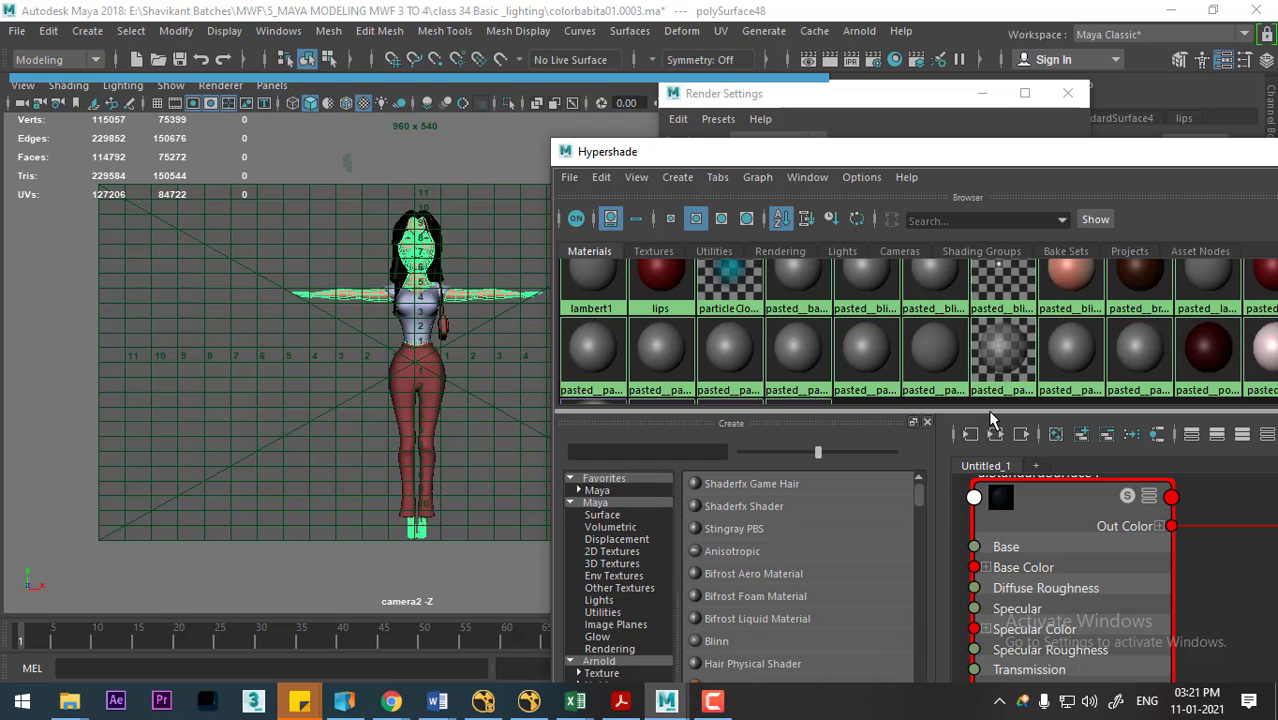
pyautogui.moveTo(991, 413); pyautogui.dragTo(985, 528)
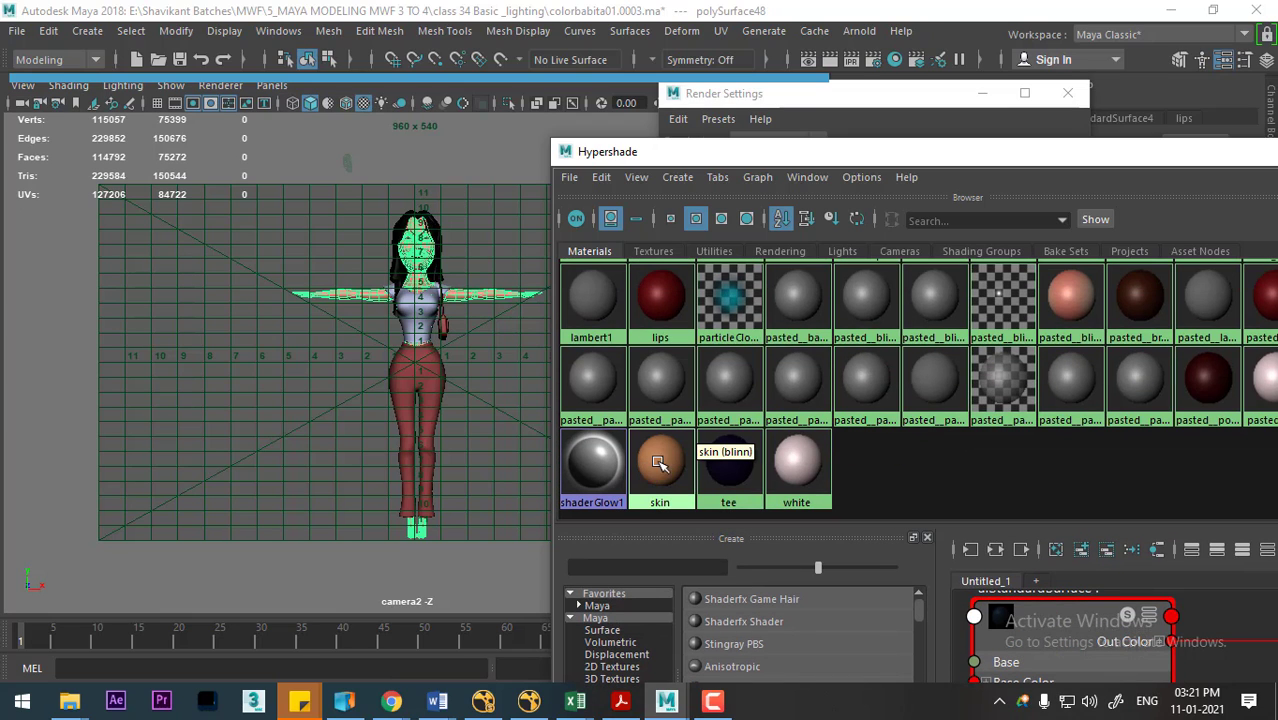
pyautogui.moveTo(665, 460); pyautogui.dragTo(630, 375, button='right')
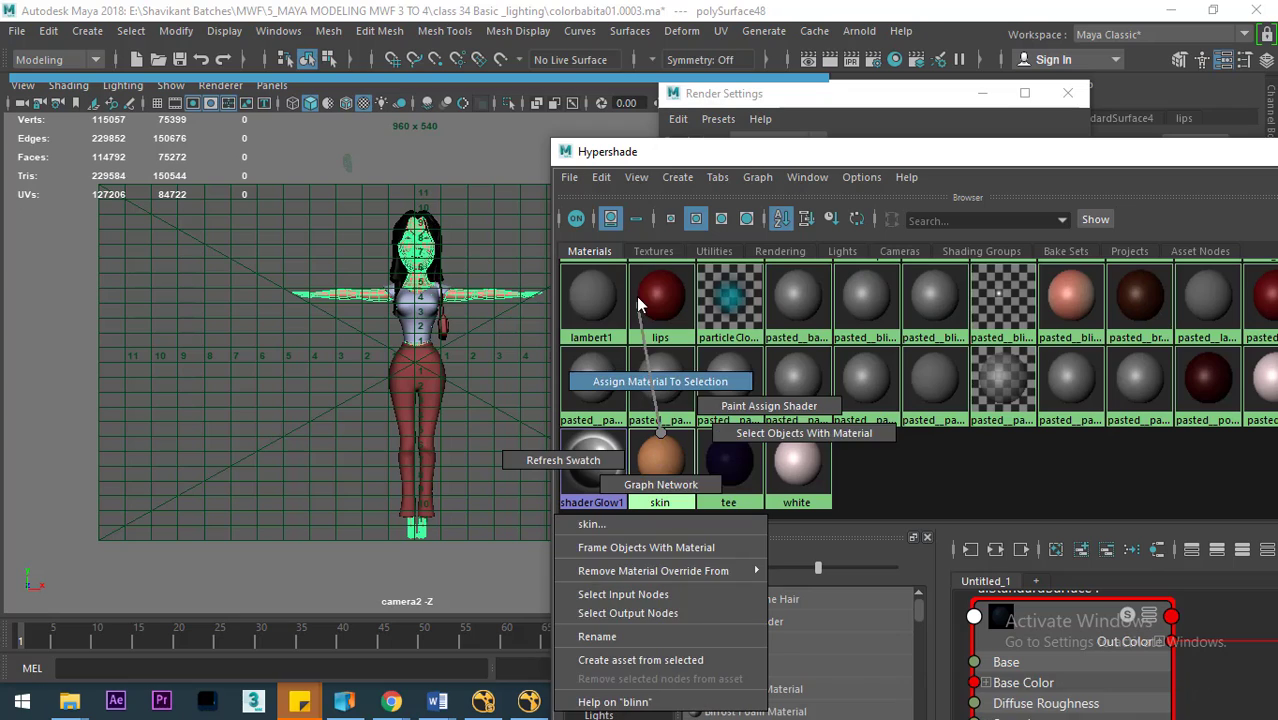
pyautogui.click(668, 472)
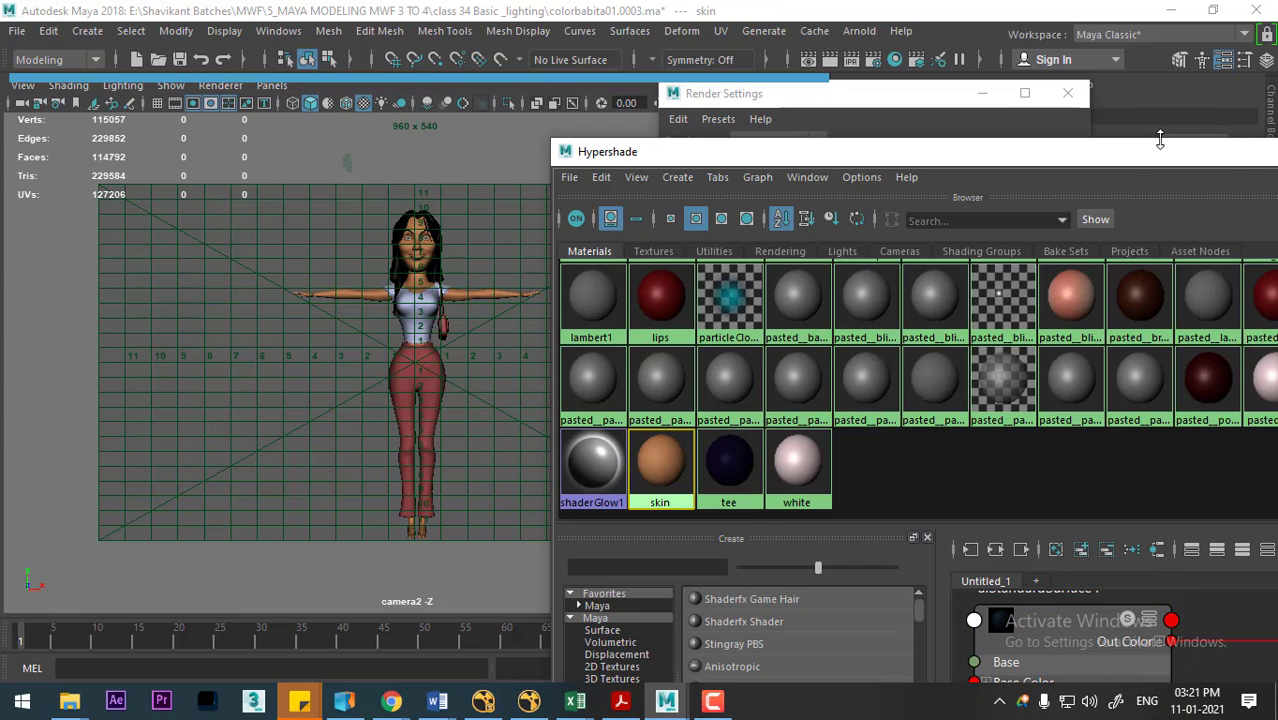
pyautogui.click(805, 100)
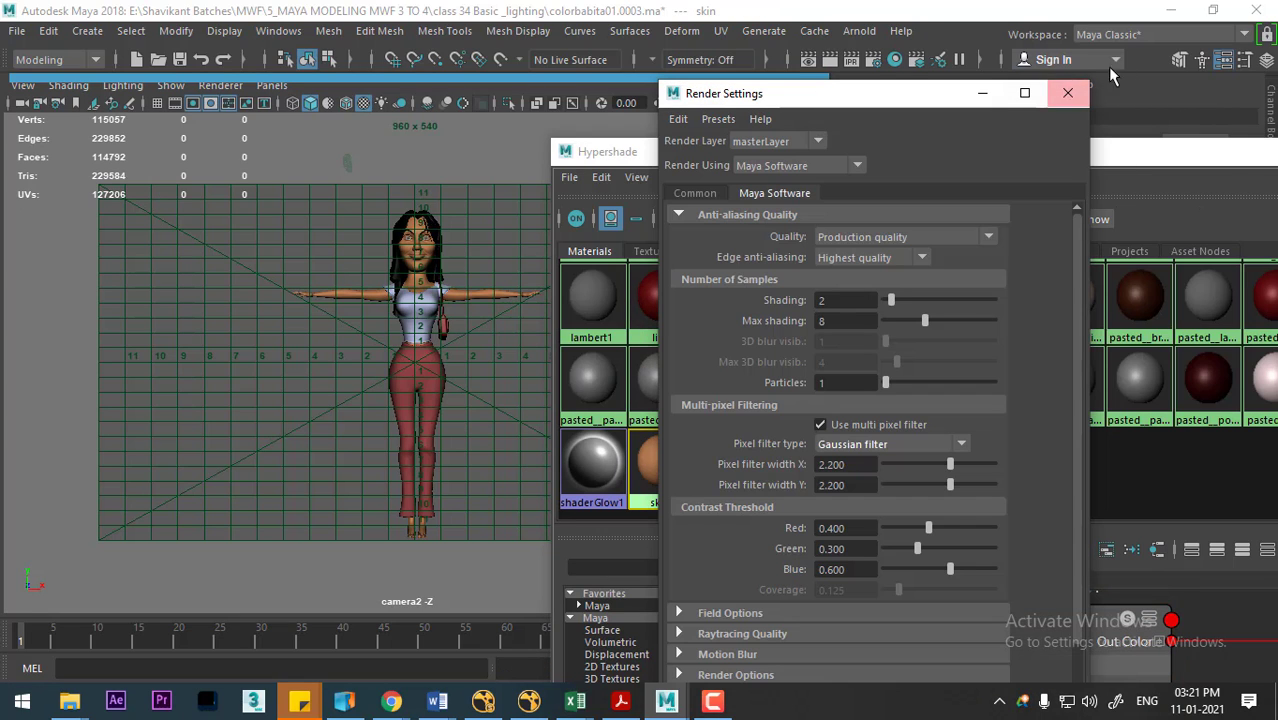
pyautogui.click(830, 59)
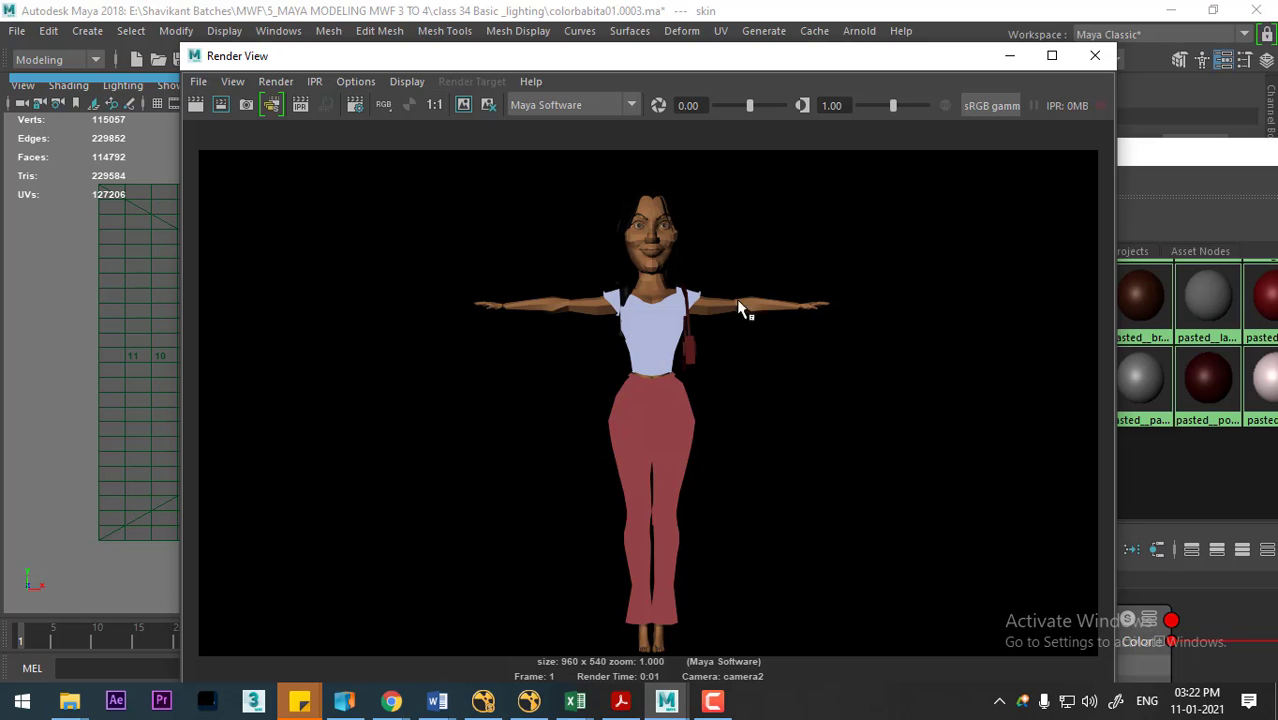
# Step: Close the preview, reselect the head, arms and feet mesh, and render another test frame
pyautogui.click(1095, 55)
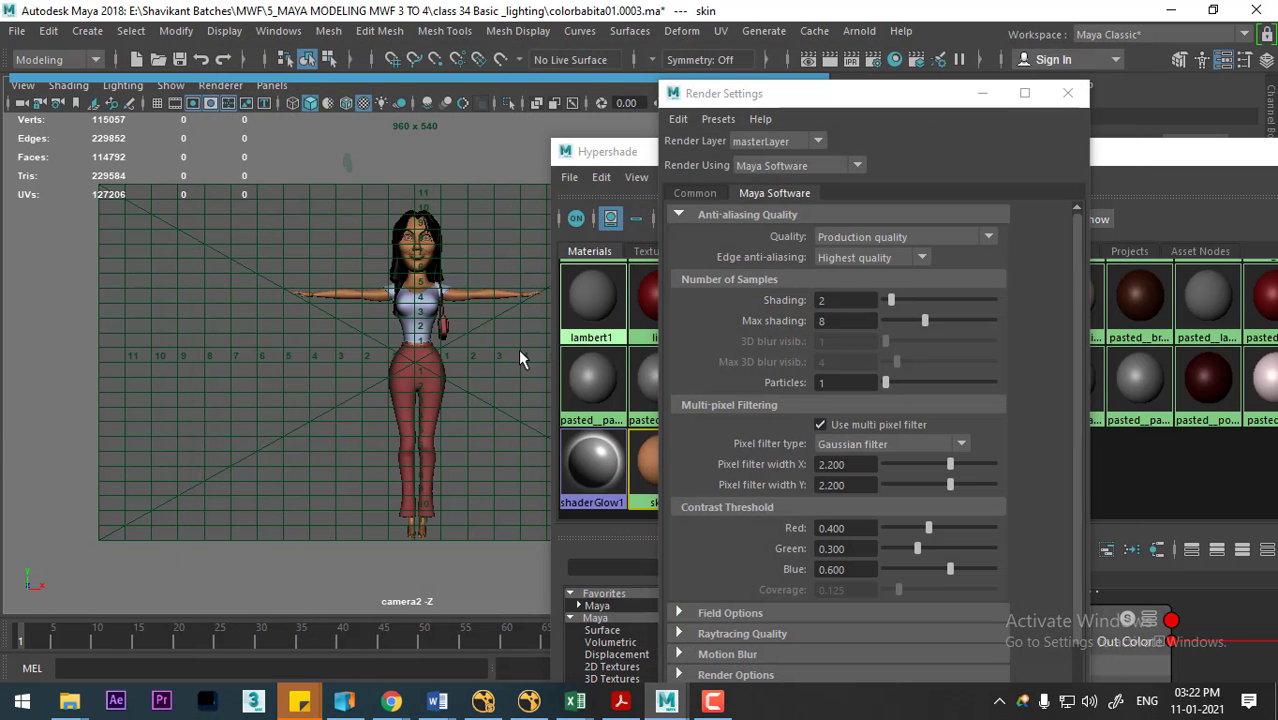
pyautogui.click(480, 293)
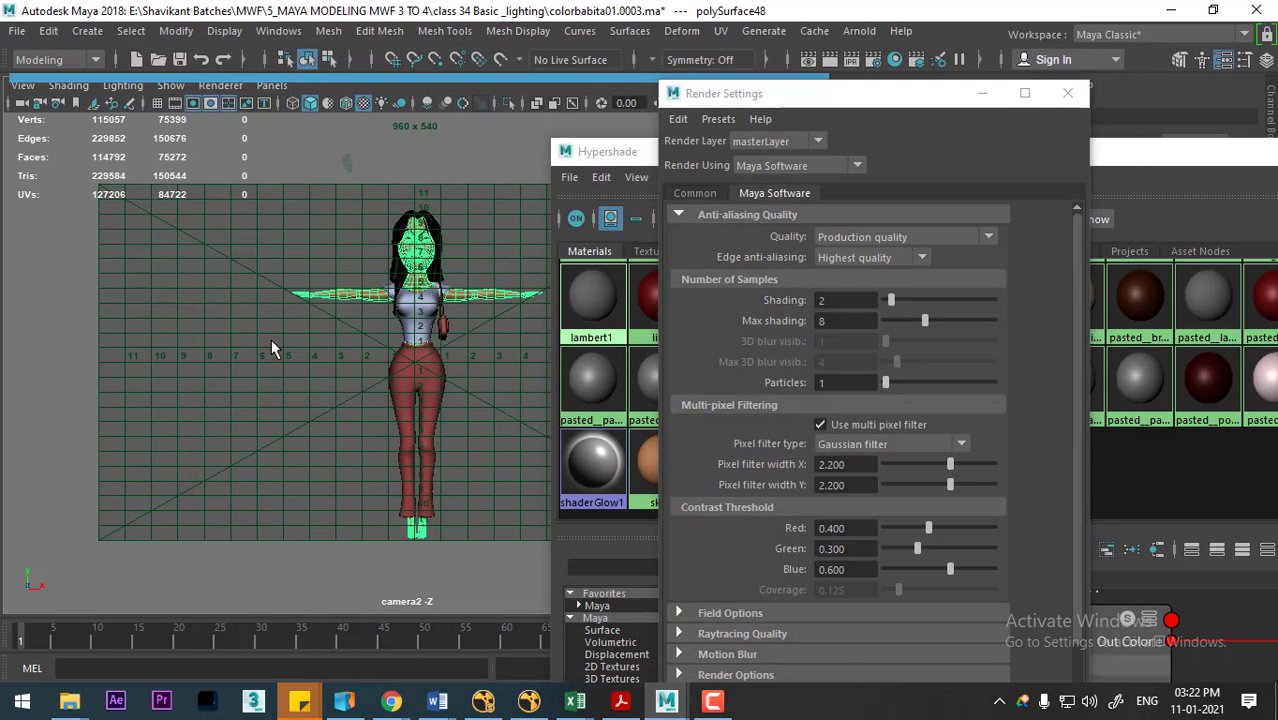
pyautogui.keyDown('shift'); pyautogui.moveTo(271, 339); pyautogui.dragTo(243, 355, button='right'); pyautogui.keyUp('shift')
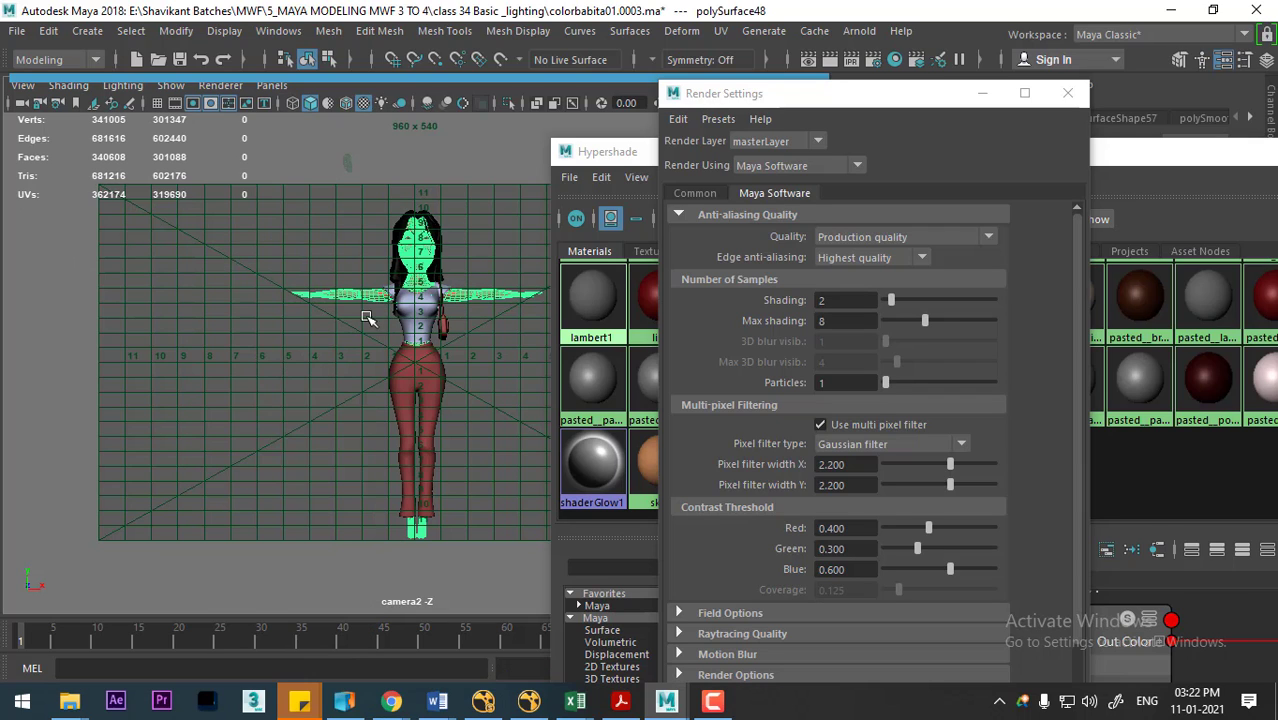
pyautogui.click(832, 60)
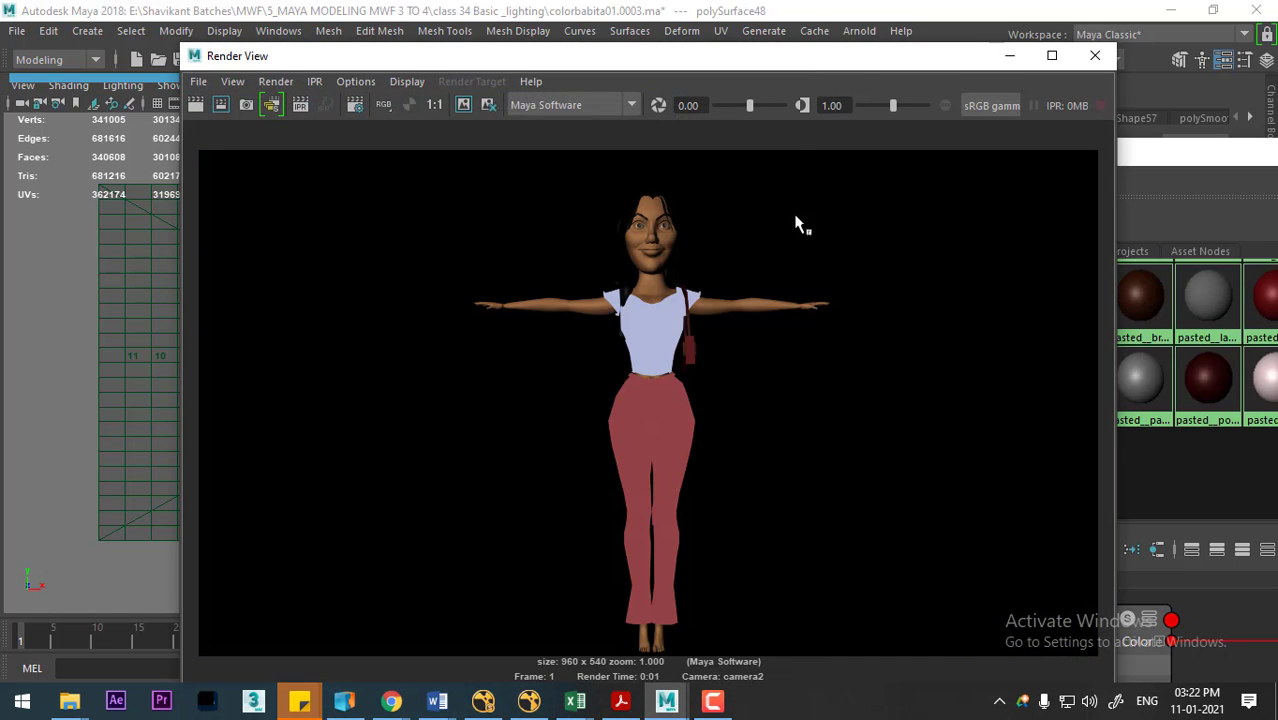
# Step: Close Render View and Render Settings, then select the shirt mesh
pyautogui.click(1100, 57)
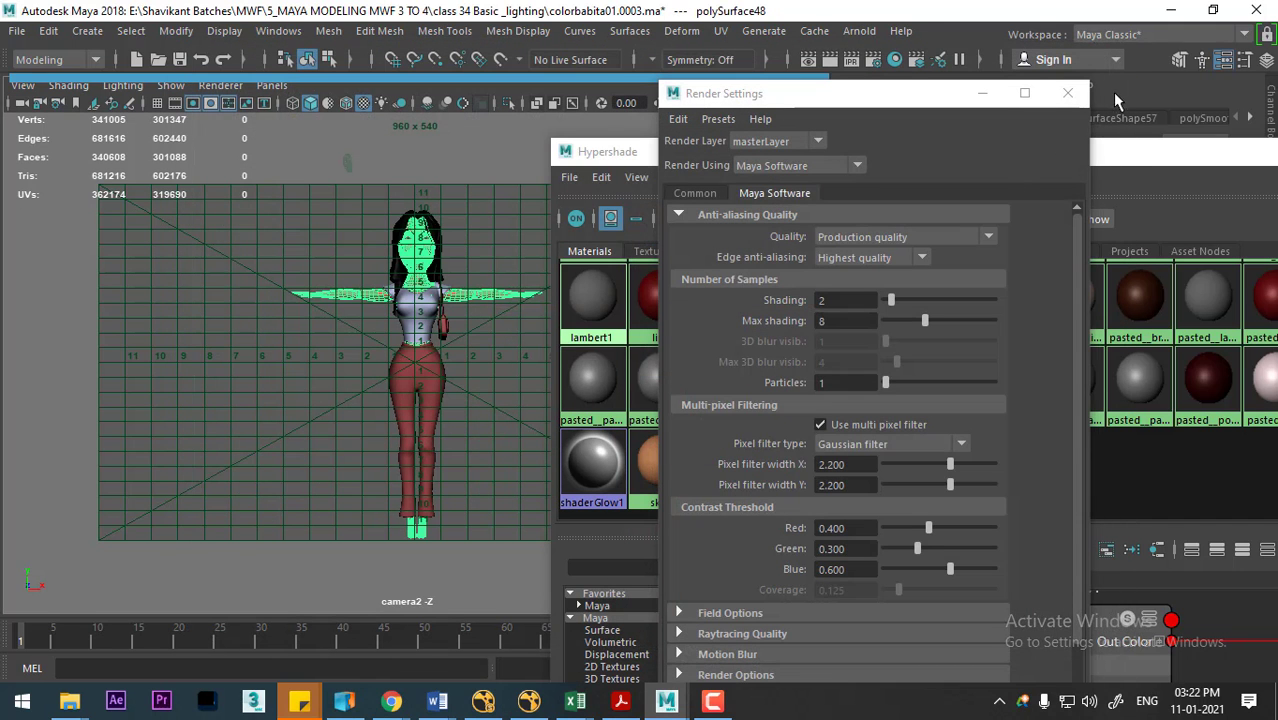
pyautogui.click(1067, 93)
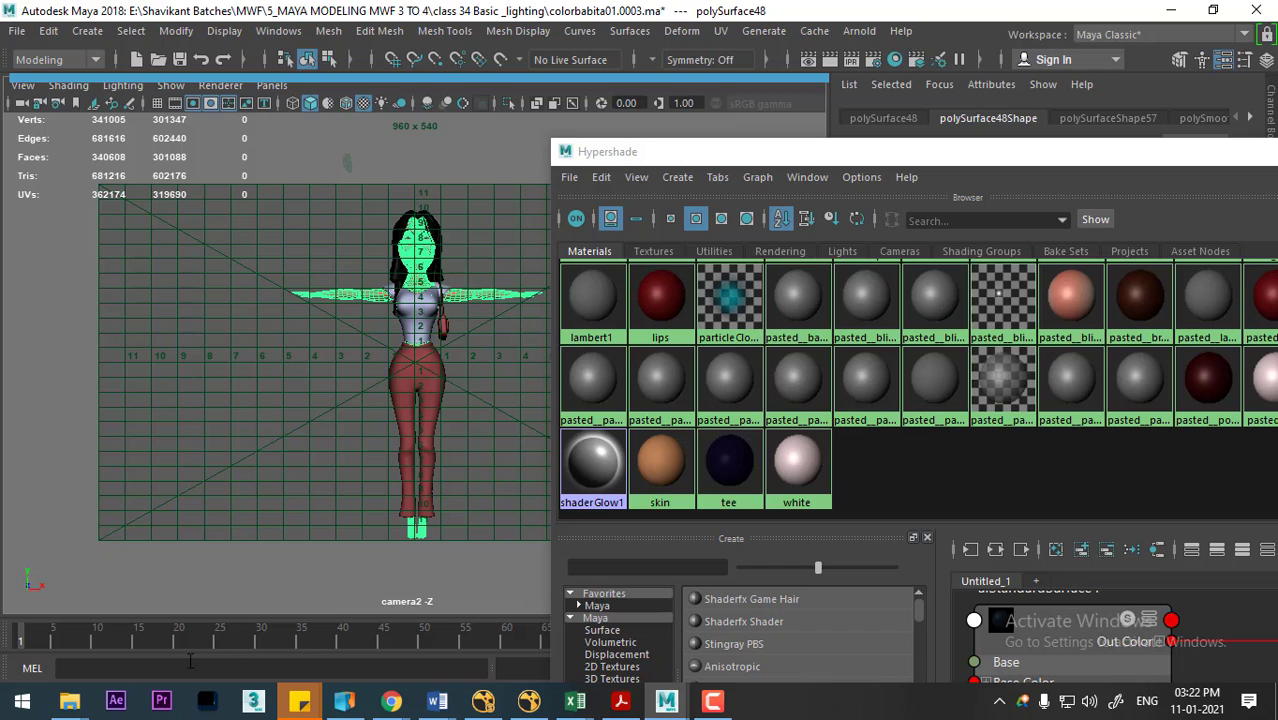
pyautogui.click(405, 338)
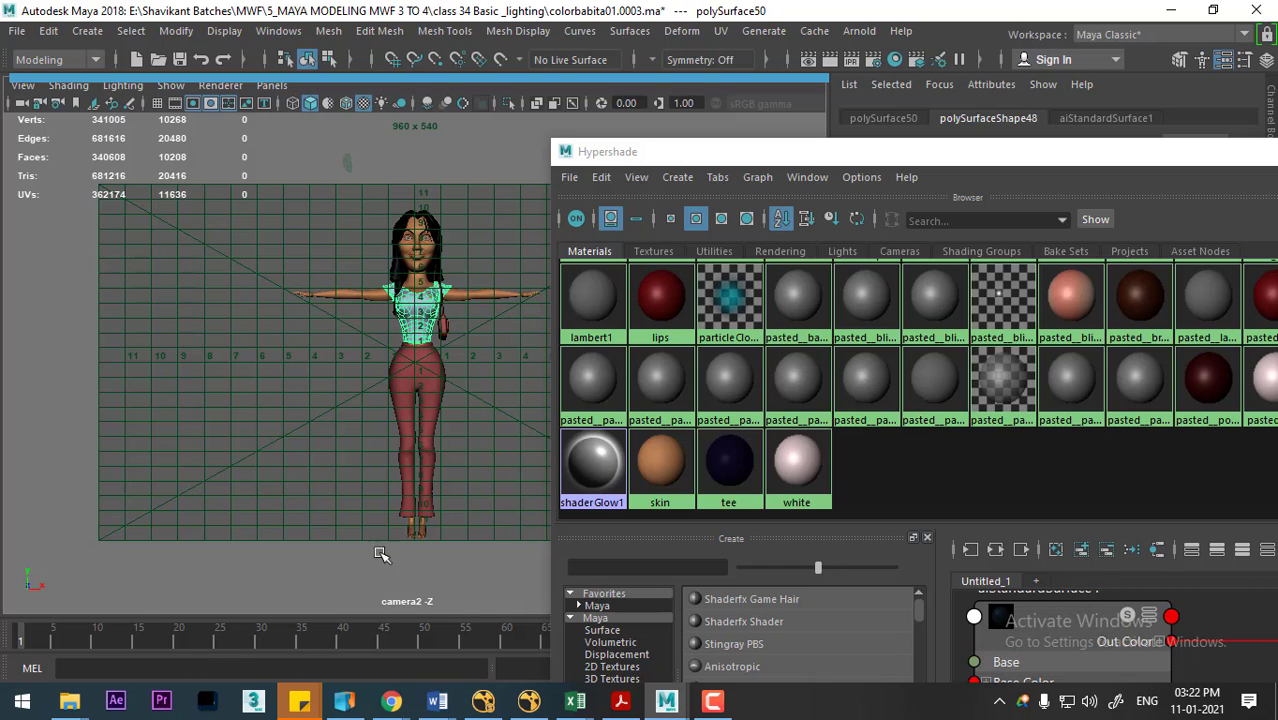
# Step: Give the shirt a new Blinn material, blinn8, and minimize Hypershade
pyautogui.moveTo(415, 160); pyautogui.dragTo(432, 664, button='right')
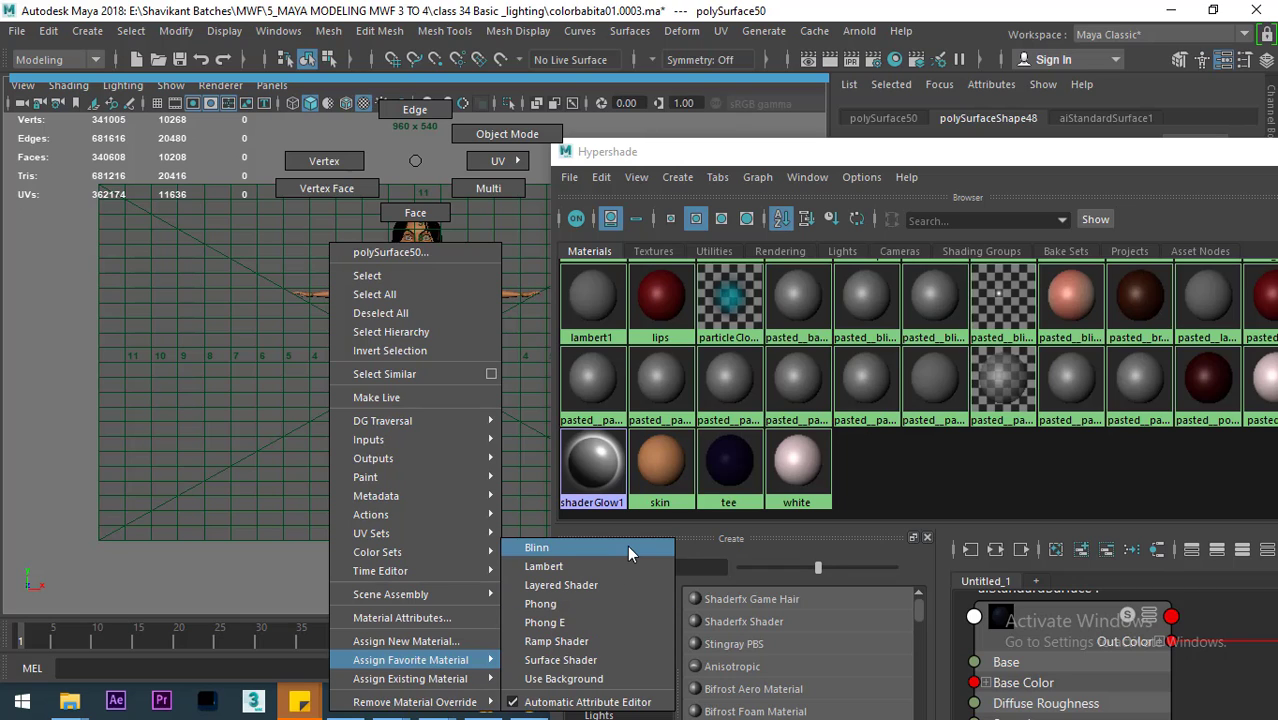
pyautogui.click(627, 546)
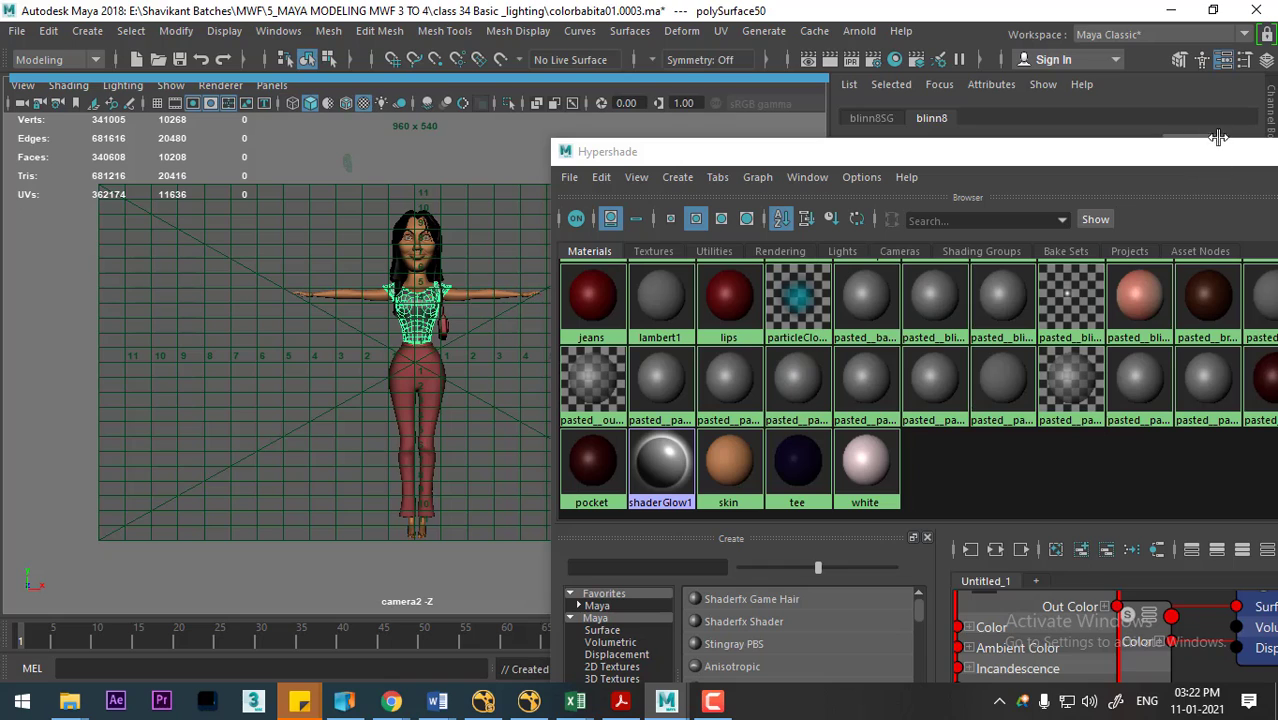
pyautogui.click(1188, 158)
pyautogui.moveTo(1188, 158); pyautogui.dragTo(888, 258)
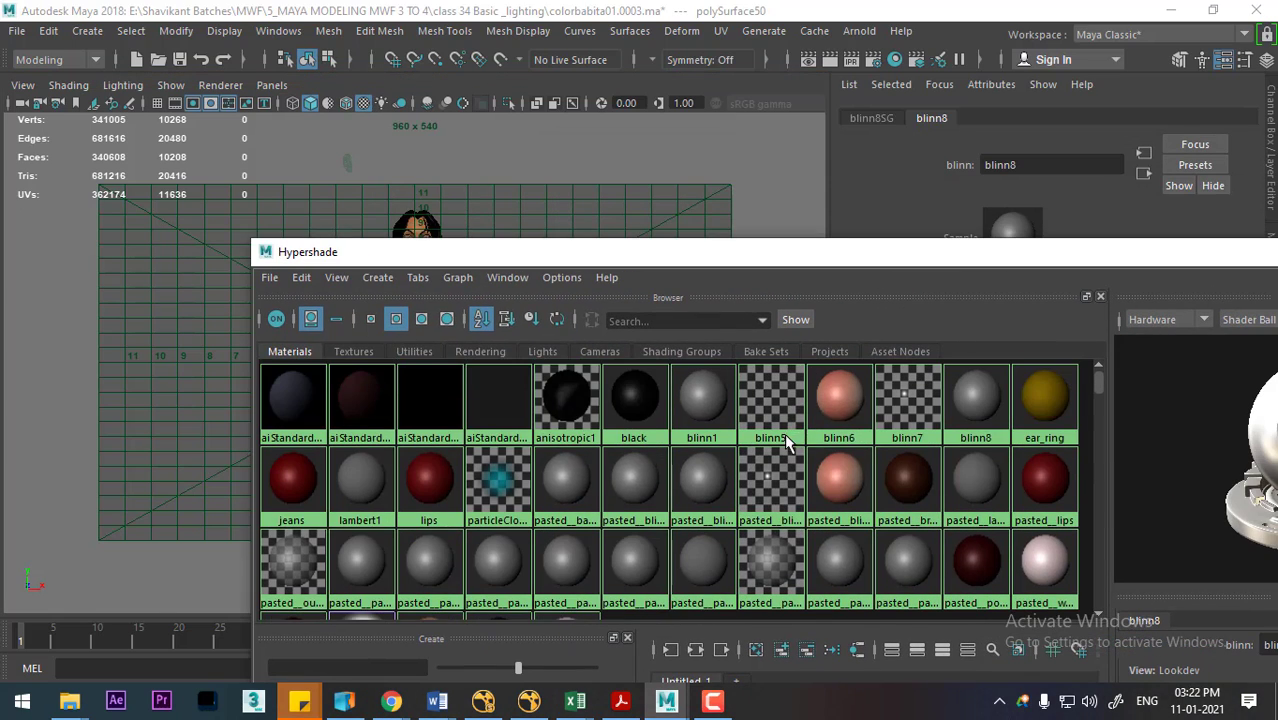
pyautogui.moveTo(1208, 263); pyautogui.dragTo(707, 484)
pyautogui.click(891, 478)
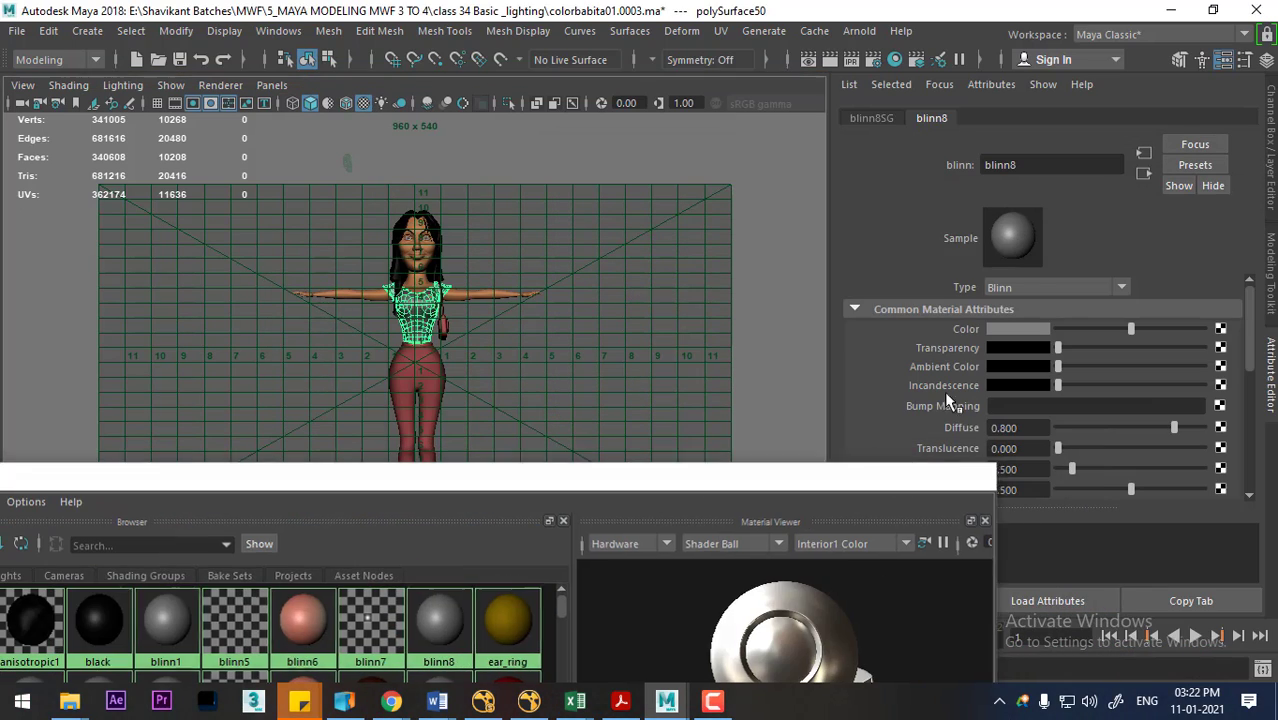
# Step: Lower blinn8's Specular Roll Off from 0.700 to 0.091
pyautogui.scroll(-5, 1145, 445)
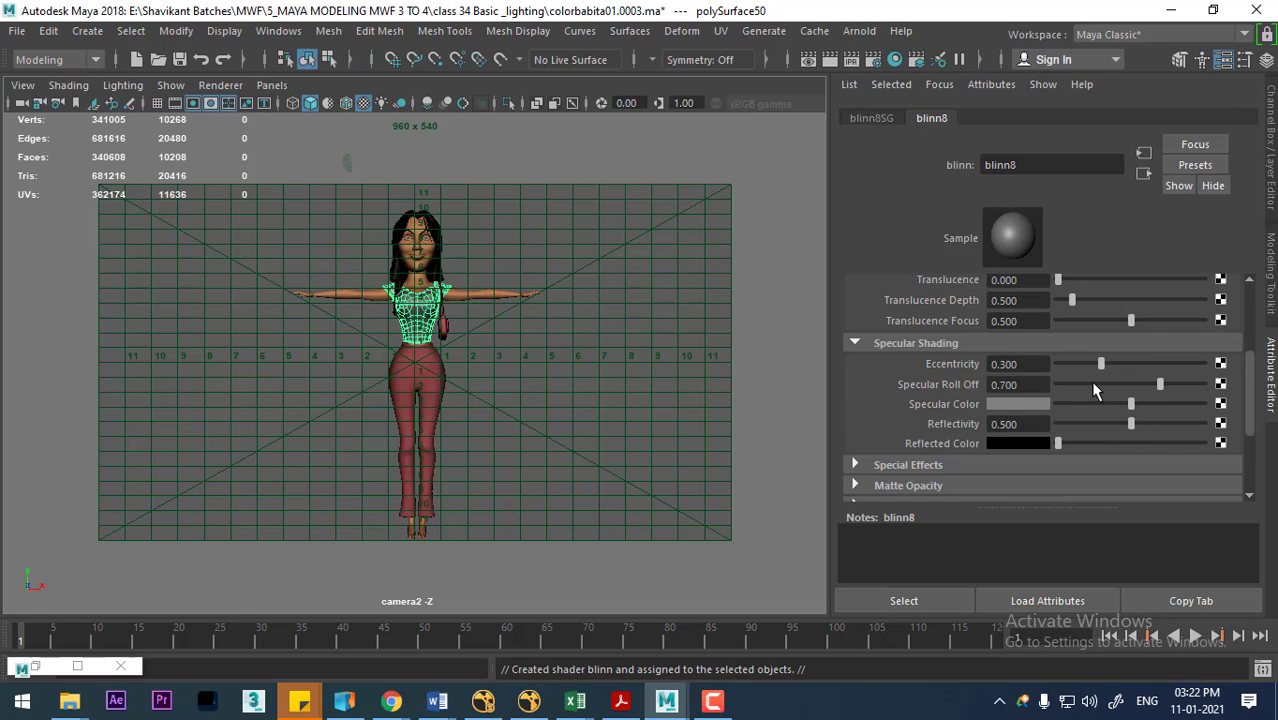
pyautogui.moveTo(1093, 390); pyautogui.dragTo(1069, 385)
pyautogui.click(712, 700)
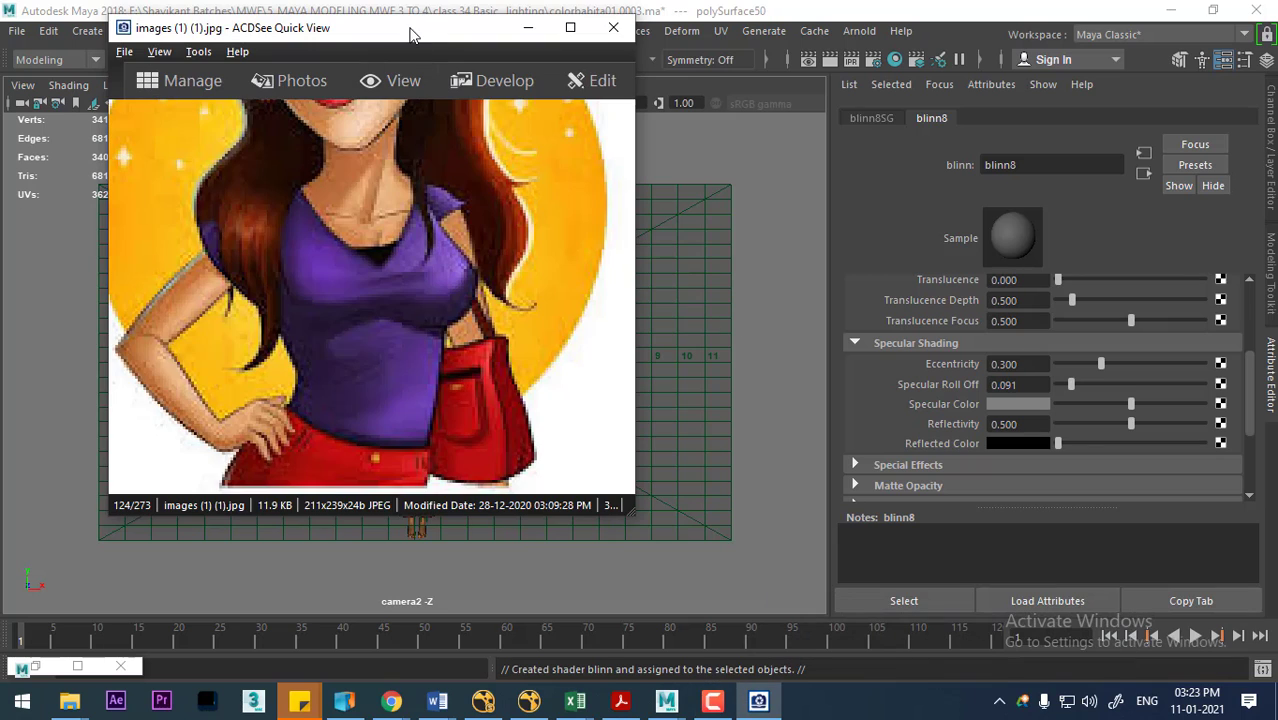
# Step: Colour the shirt's blinn8 material purple (H 275.49) to match the reference image
pyautogui.moveTo(410, 22)
pyautogui.mouseDown()
pyautogui.moveTo(848, 80)
pyautogui.moveTo(134, 114)
pyautogui.moveTo(143, 119)
pyautogui.mouseUp()
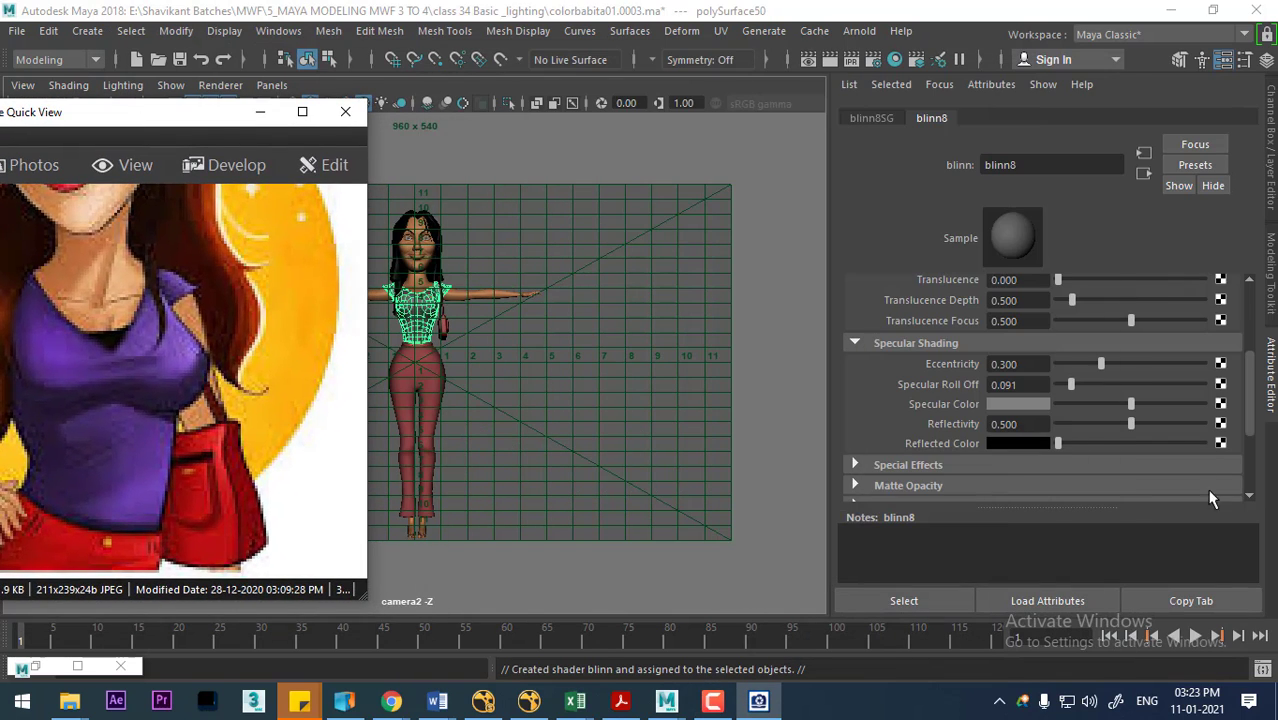
pyautogui.scroll(3, 1122, 372)
pyautogui.scroll(2, 1058, 346)
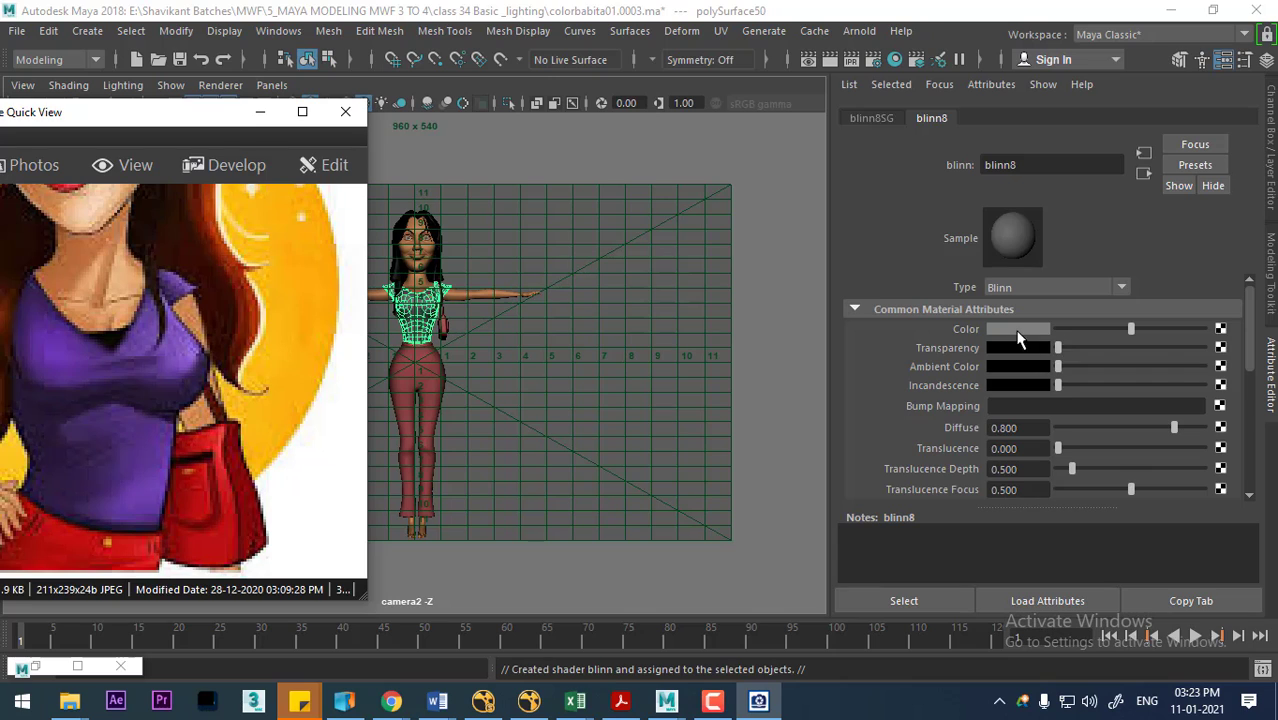
pyautogui.click(1018, 332)
pyautogui.click(1014, 308)
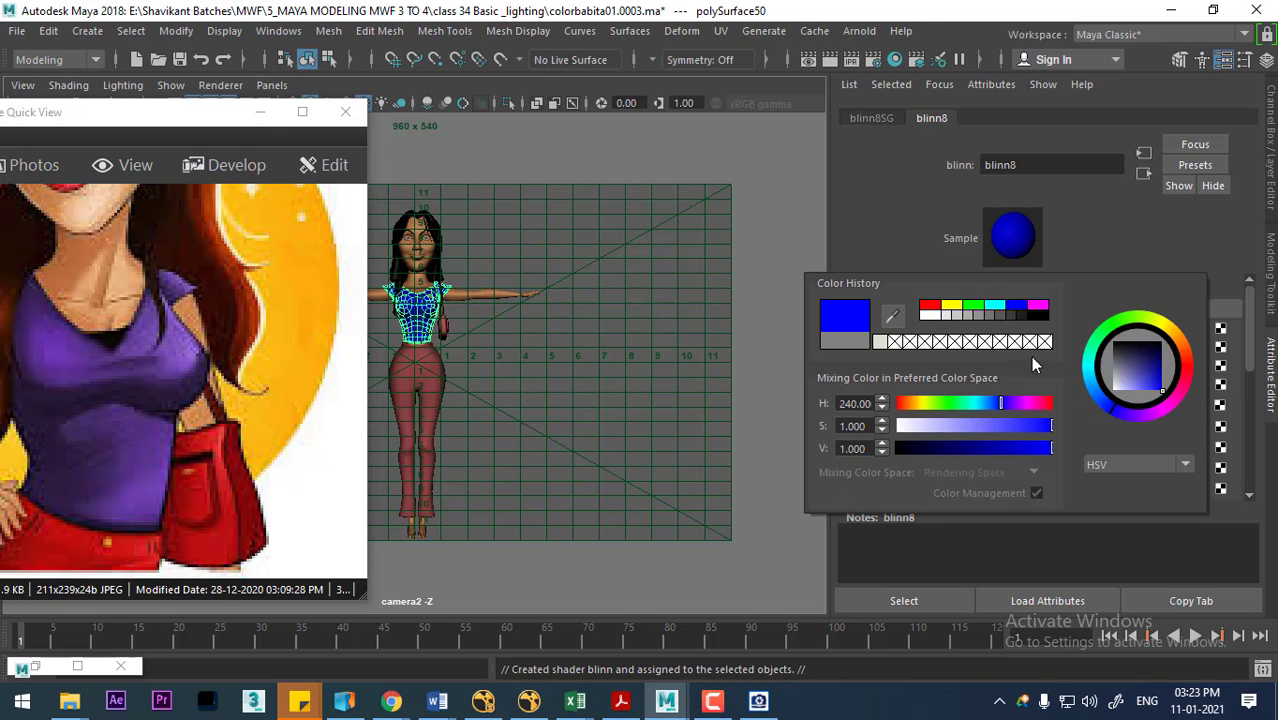
pyautogui.moveTo(1119, 410); pyautogui.dragTo(1145, 421)
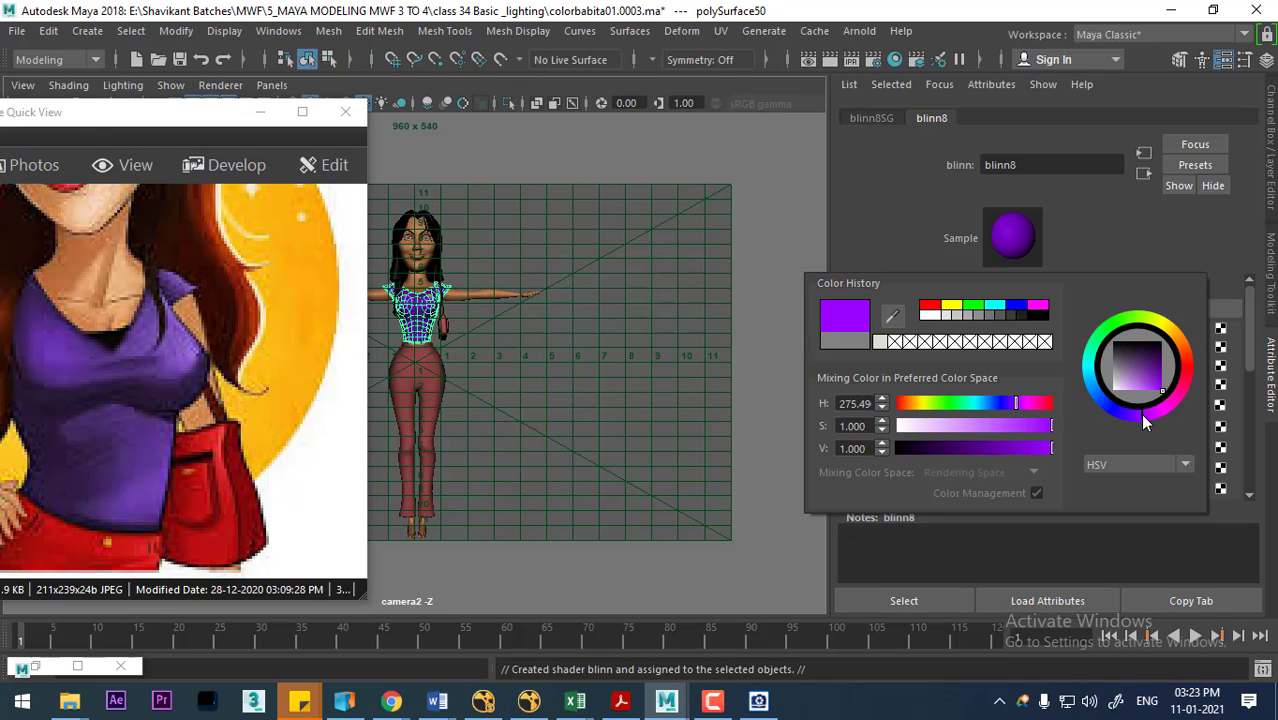
pyautogui.keyDown('alt'); pyautogui.moveTo(480, 358); pyautogui.dragTo(543, 428); pyautogui.keyUp('alt')
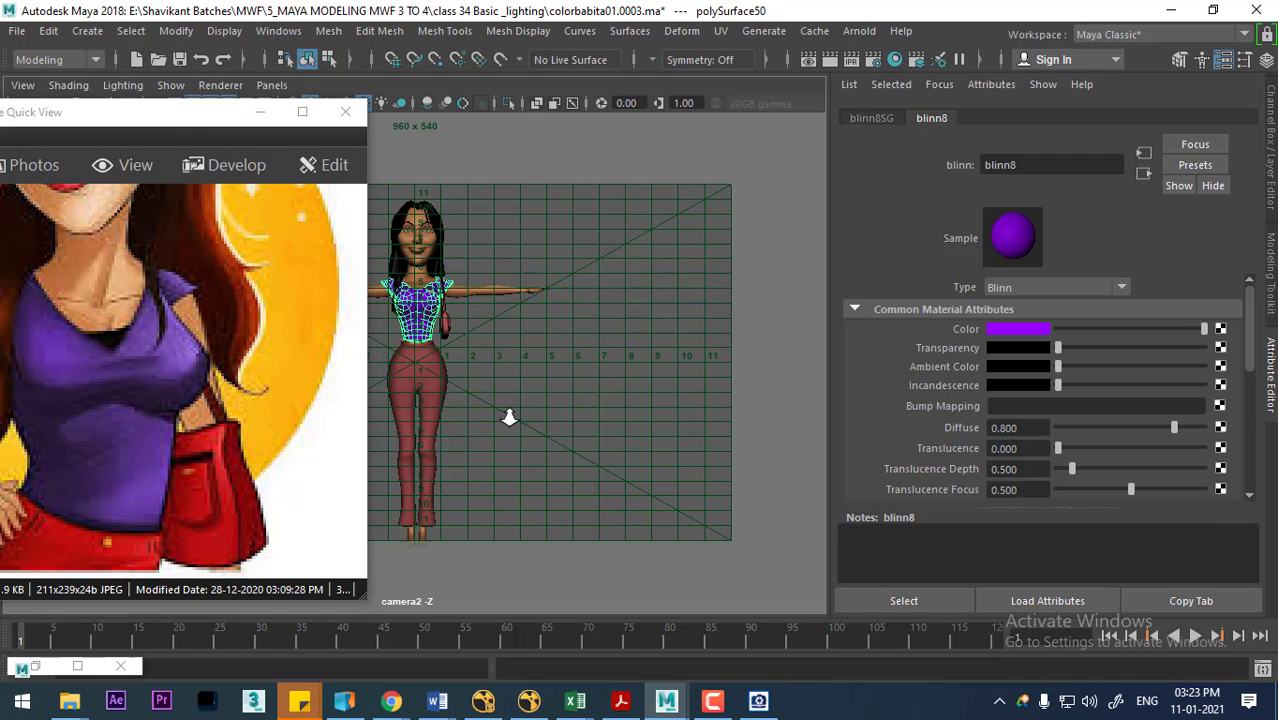
# Step: Switch the viewport back to persp and centre the character
pyautogui.scroll(-3, 523, 366)
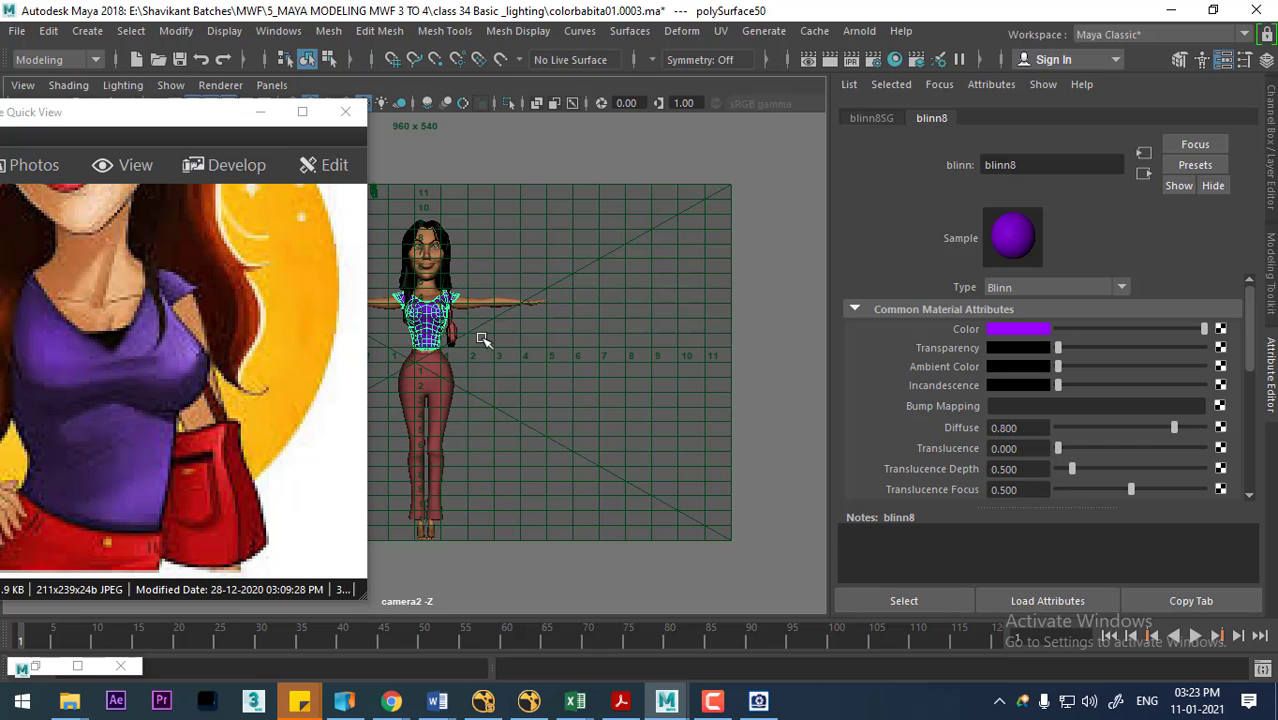
pyautogui.press('space')
pyautogui.moveTo(549, 331); pyautogui.dragTo(561, 322)
pyautogui.keyDown('alt'); pyautogui.moveTo(470, 385); pyautogui.dragTo(652, 420, button='middle'); pyautogui.keyUp('alt')
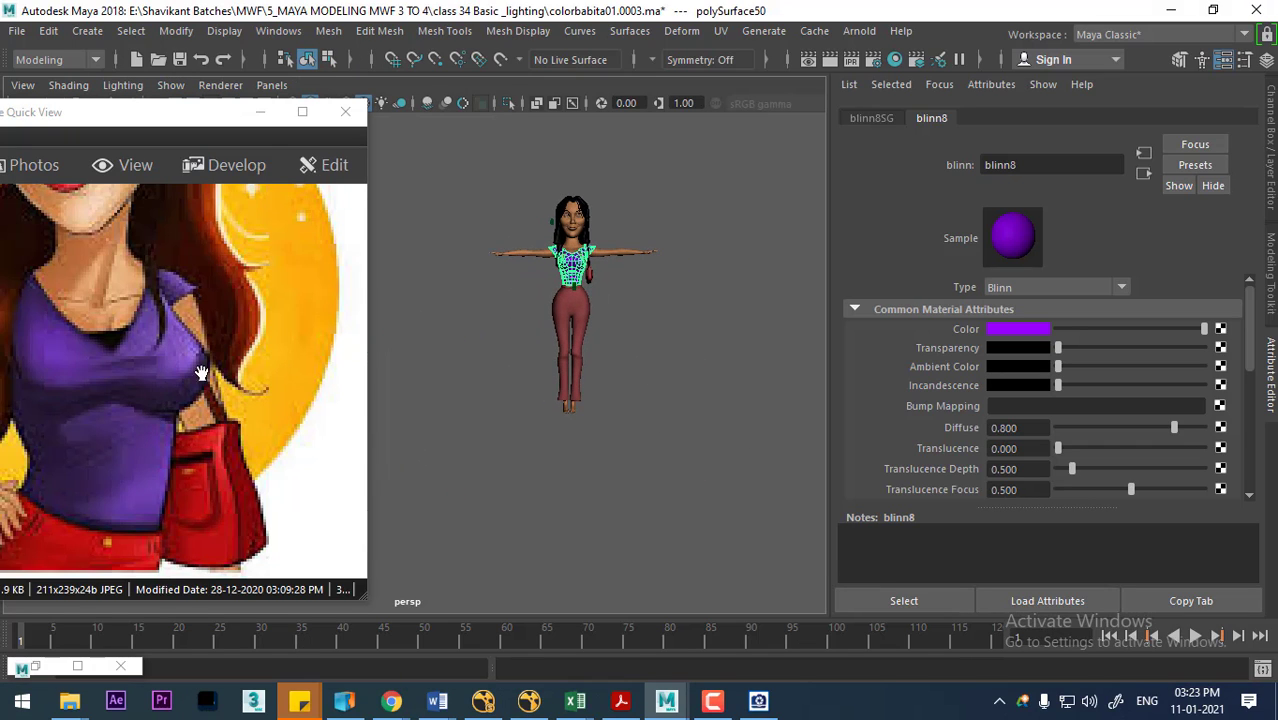
# Step: Assign a new Blinn material named paint to the character's pants
pyautogui.scroll(2, 636, 345)
pyautogui.scroll(2, 640, 345)
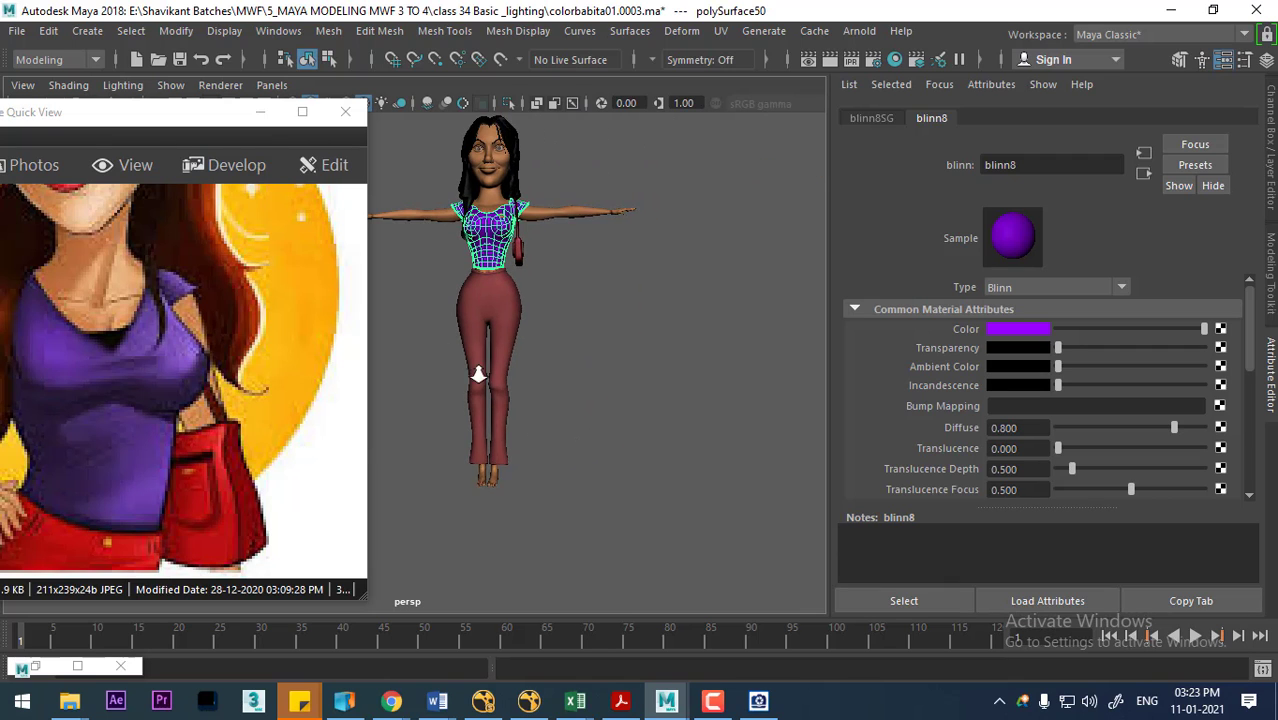
pyautogui.click(560, 345)
pyautogui.click(522, 320)
pyautogui.moveTo(522, 320); pyautogui.dragTo(497, 680, button='right')
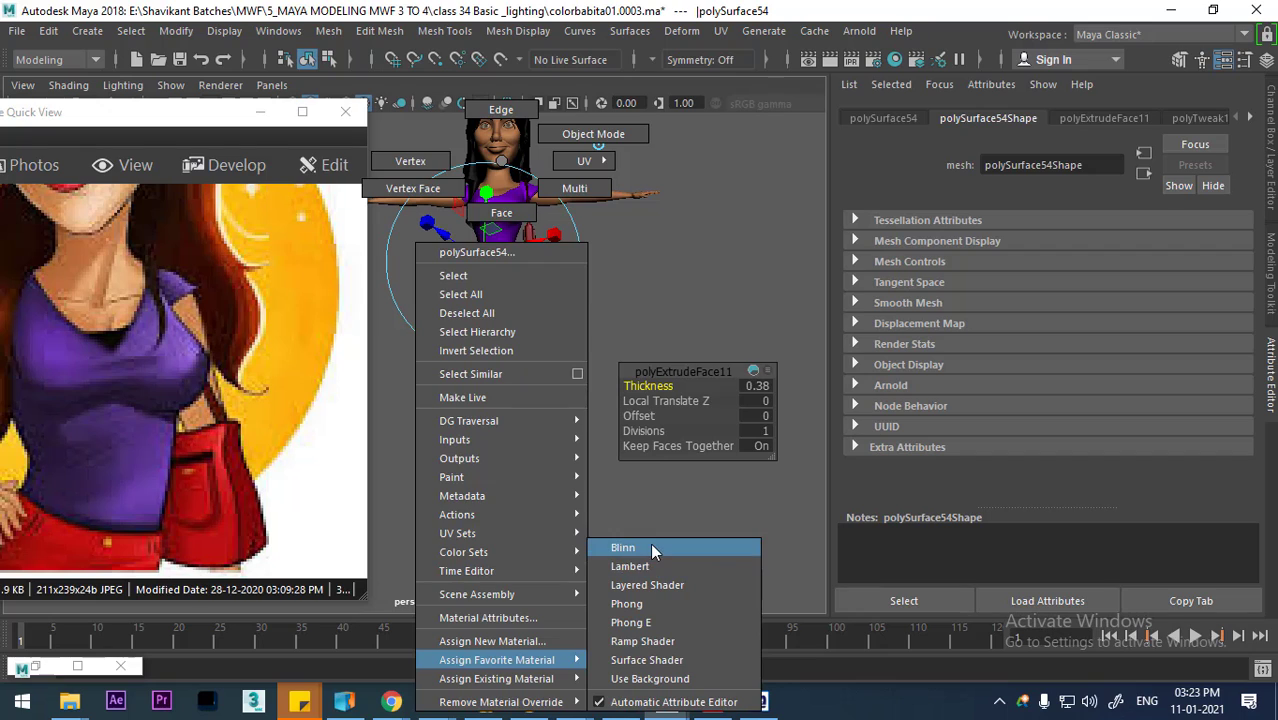
pyautogui.click(650, 543)
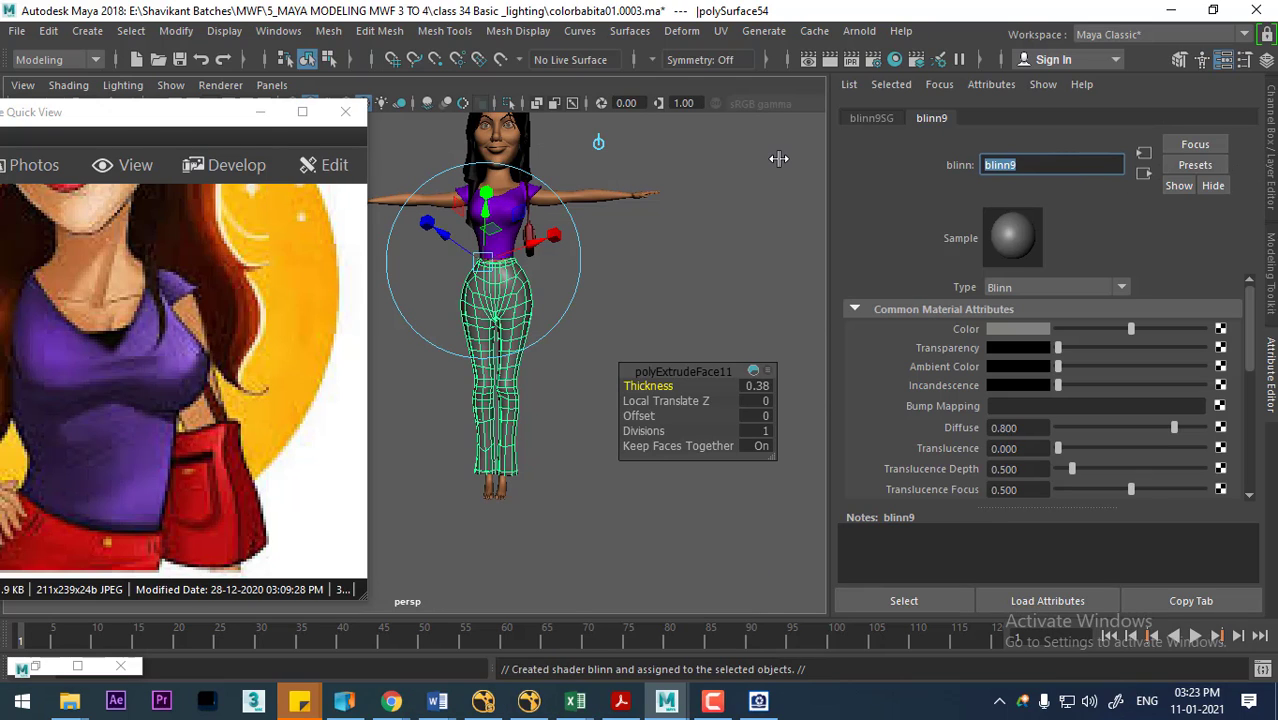
pyautogui.write('paint')
pyautogui.press('Return')
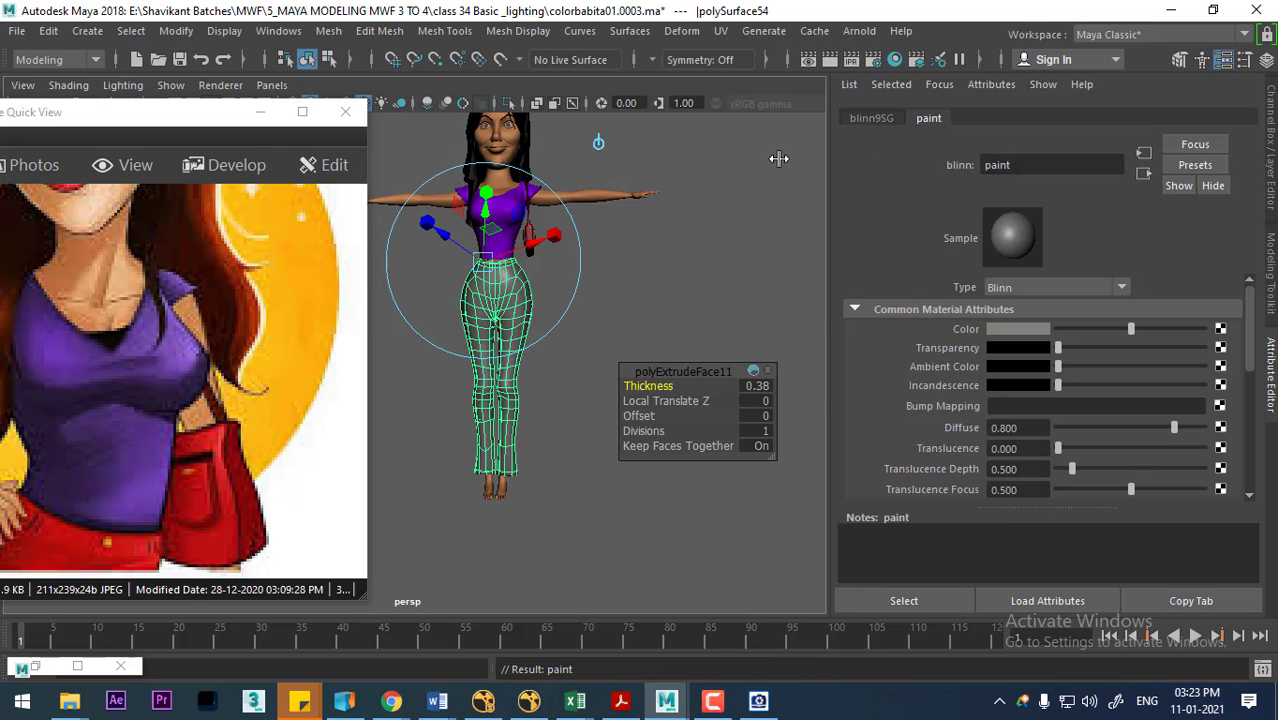
# Step: Set the paint material's colour to red (H 360, S 0.981)
pyautogui.click(1008, 330)
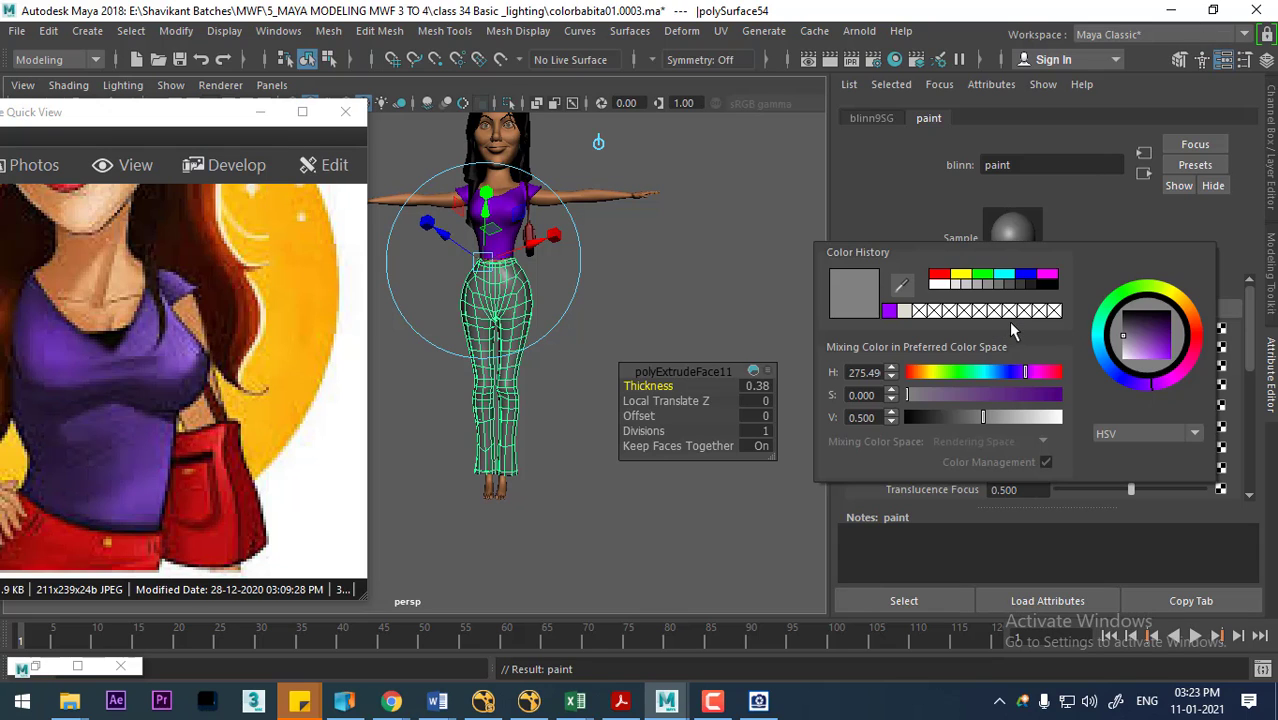
pyautogui.click(942, 277)
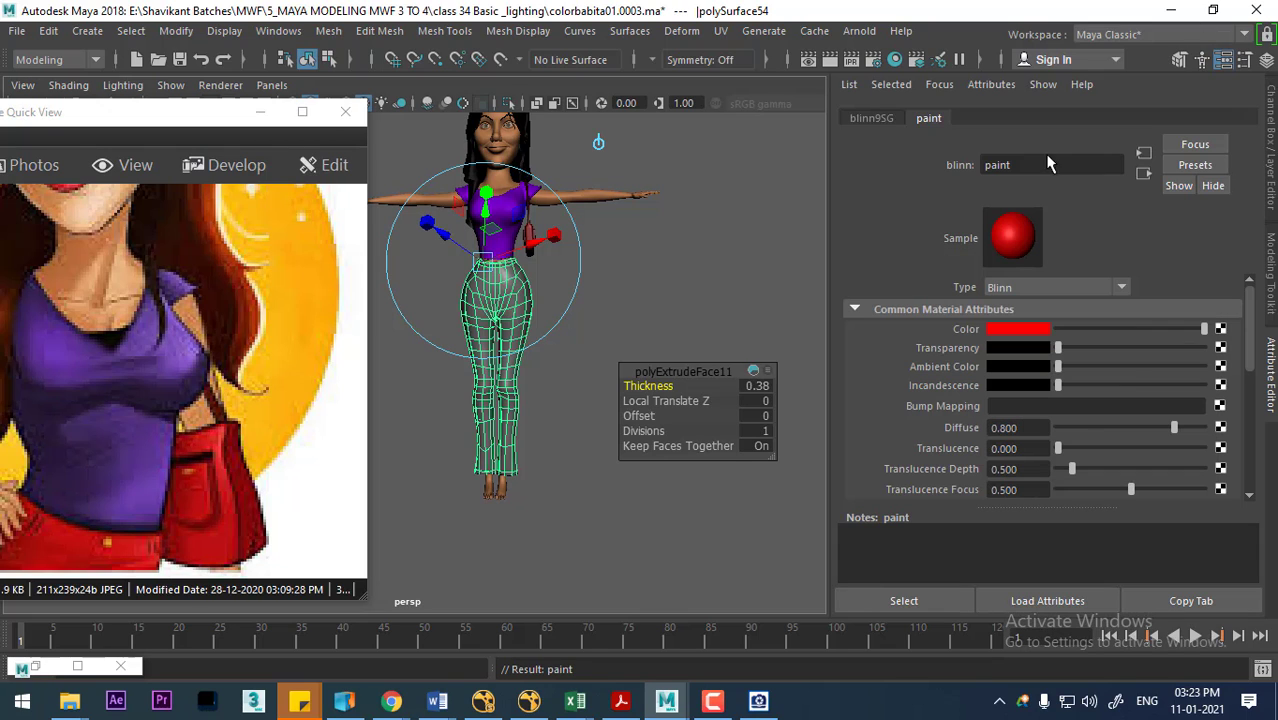
pyautogui.click(1030, 334)
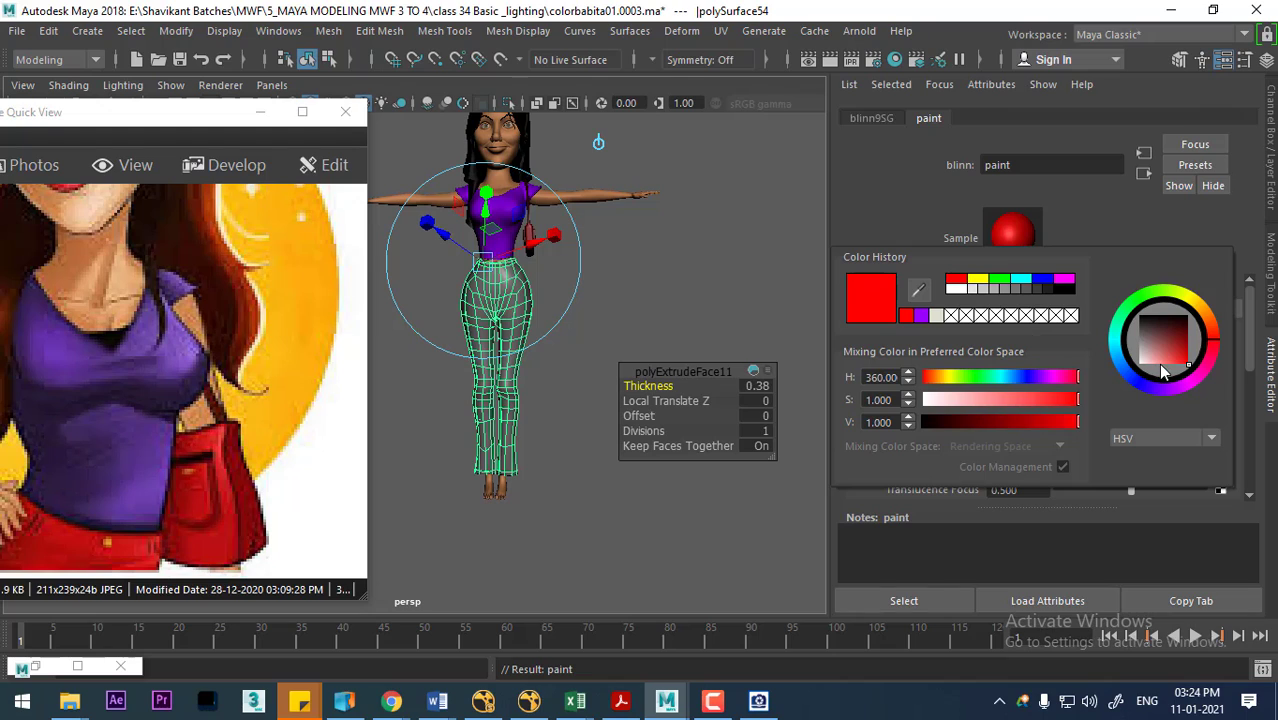
pyautogui.moveTo(1077, 406); pyautogui.dragTo(1073, 404)
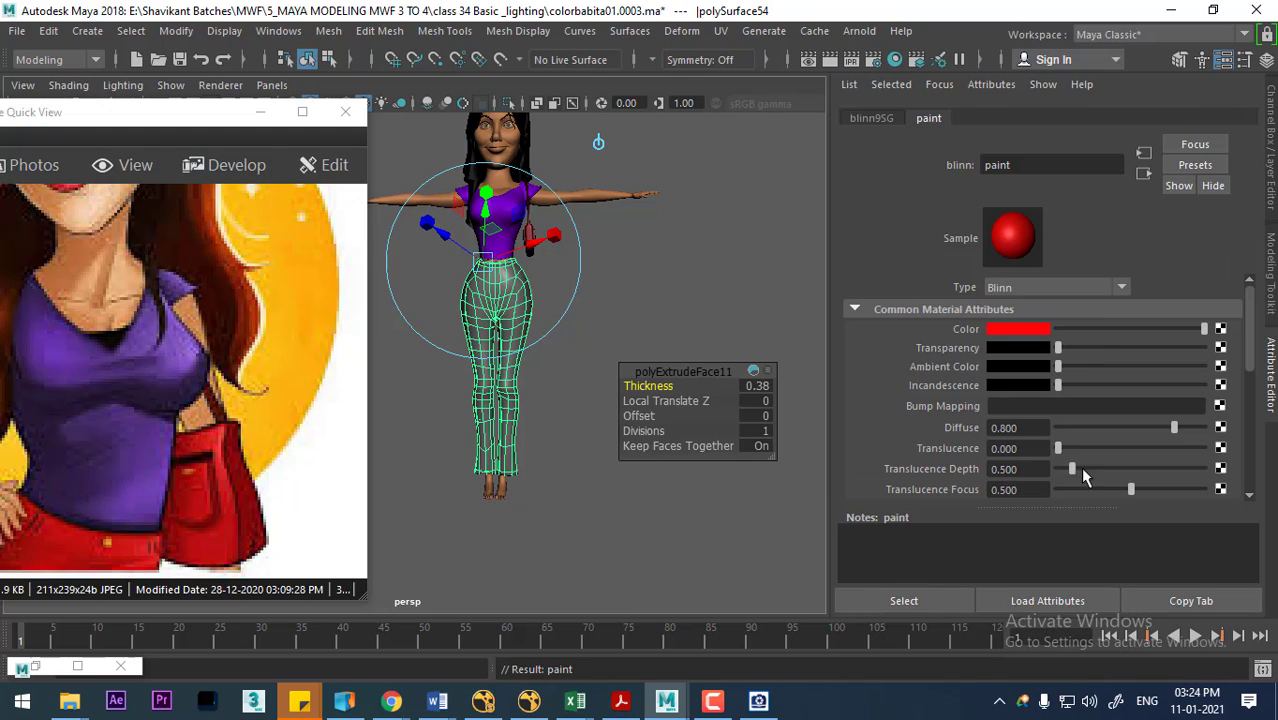
# Step: Lower paint's Specular Roll Off to 0.117 and select the pants as a whole object
pyautogui.scroll(-3, 1151, 439)
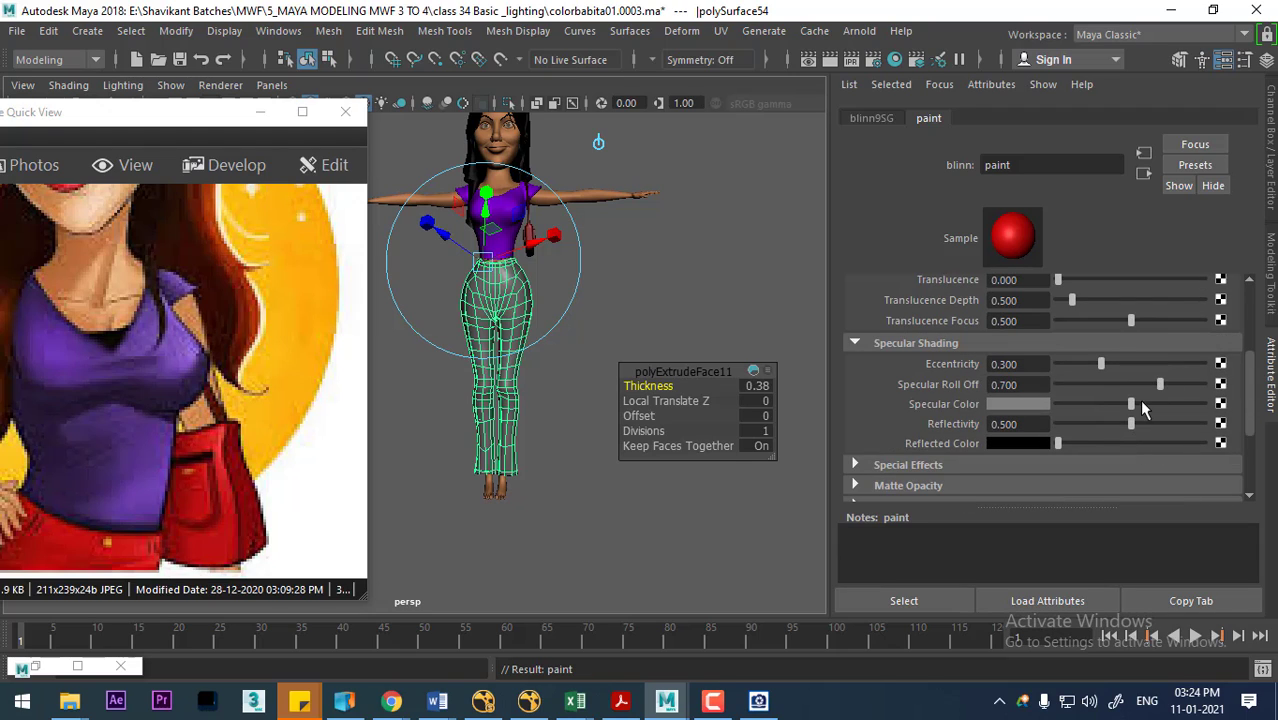
pyautogui.moveTo(1155, 398); pyautogui.dragTo(1075, 393)
pyautogui.keyDown('alt'); pyautogui.moveTo(695, 417); pyautogui.dragTo(494, 161); pyautogui.keyUp('alt')
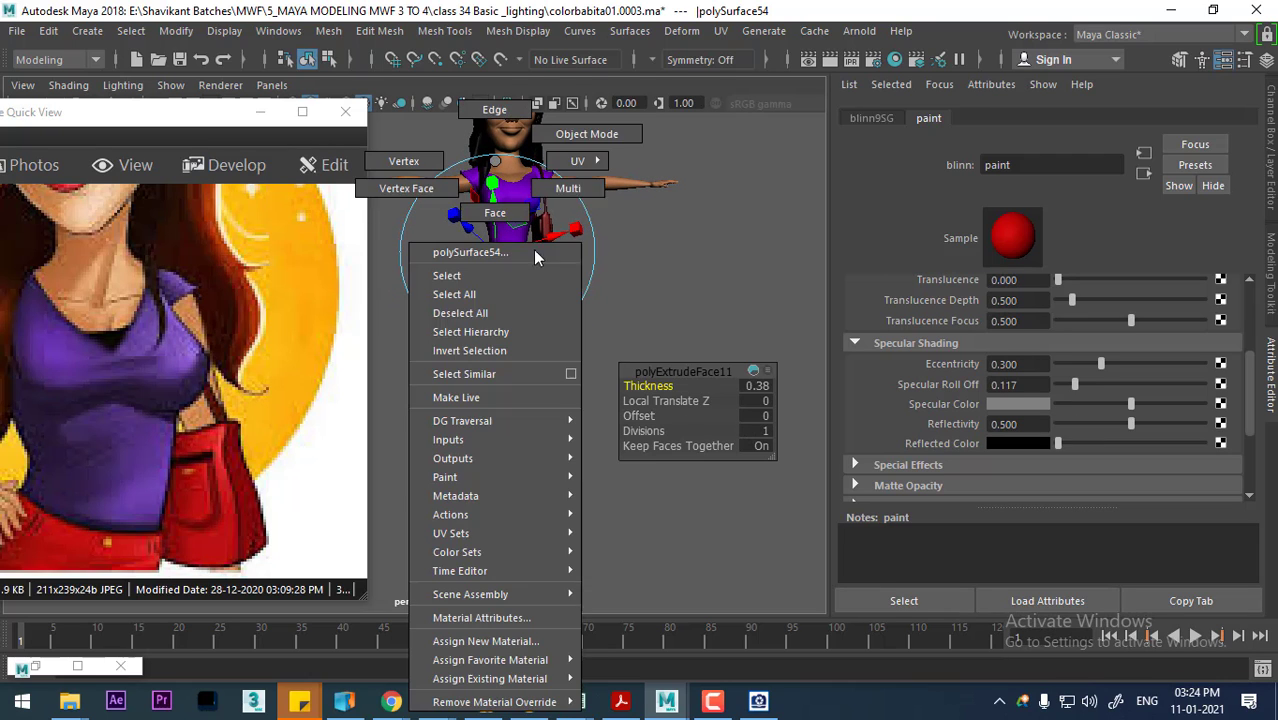
pyautogui.rightClick(494, 161)
pyautogui.click(535, 310)
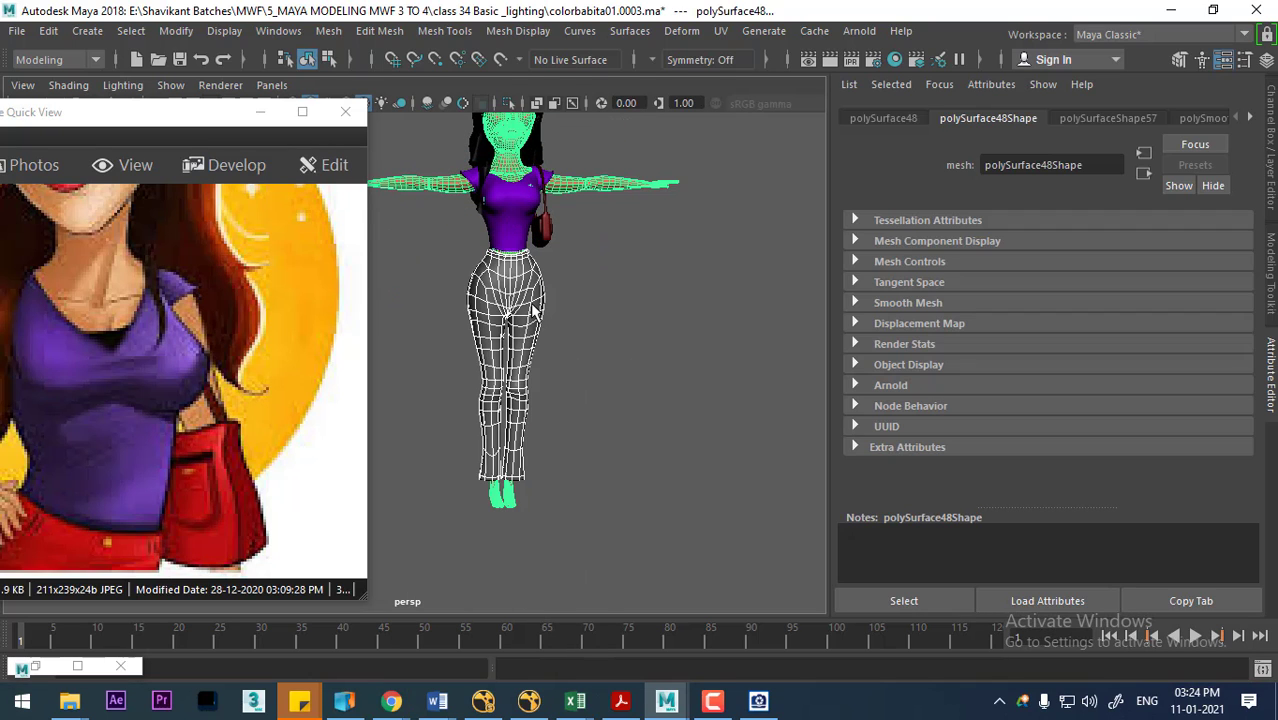
# Step: Look through camera2 and render a test frame of the character
pyautogui.click(622, 320)
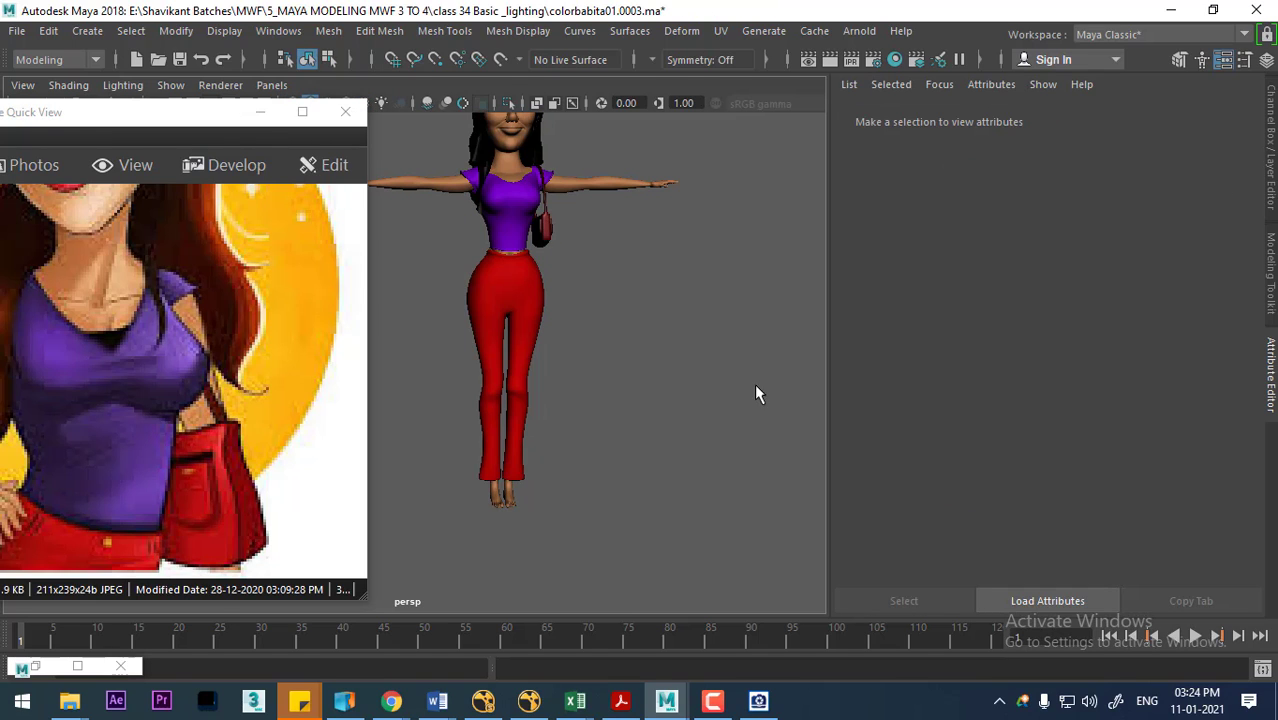
pyautogui.click(259, 112)
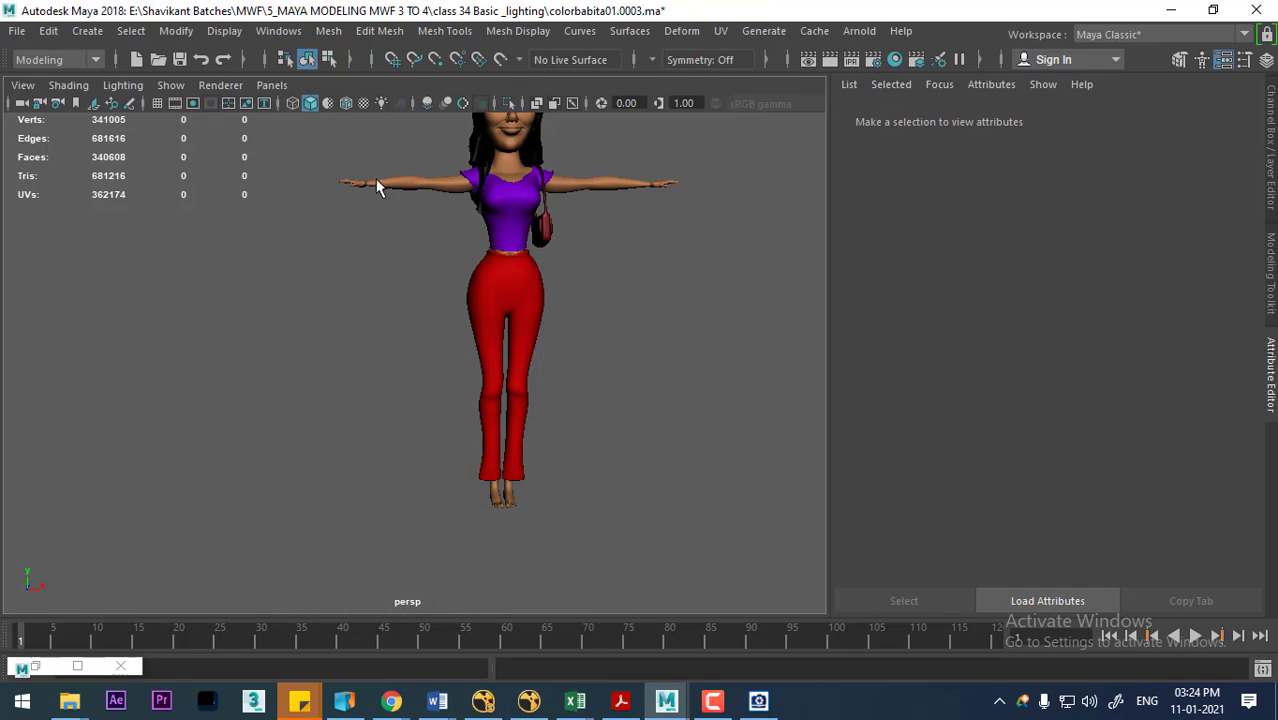
pyautogui.click(271, 85)
pyautogui.moveTo(302, 104)
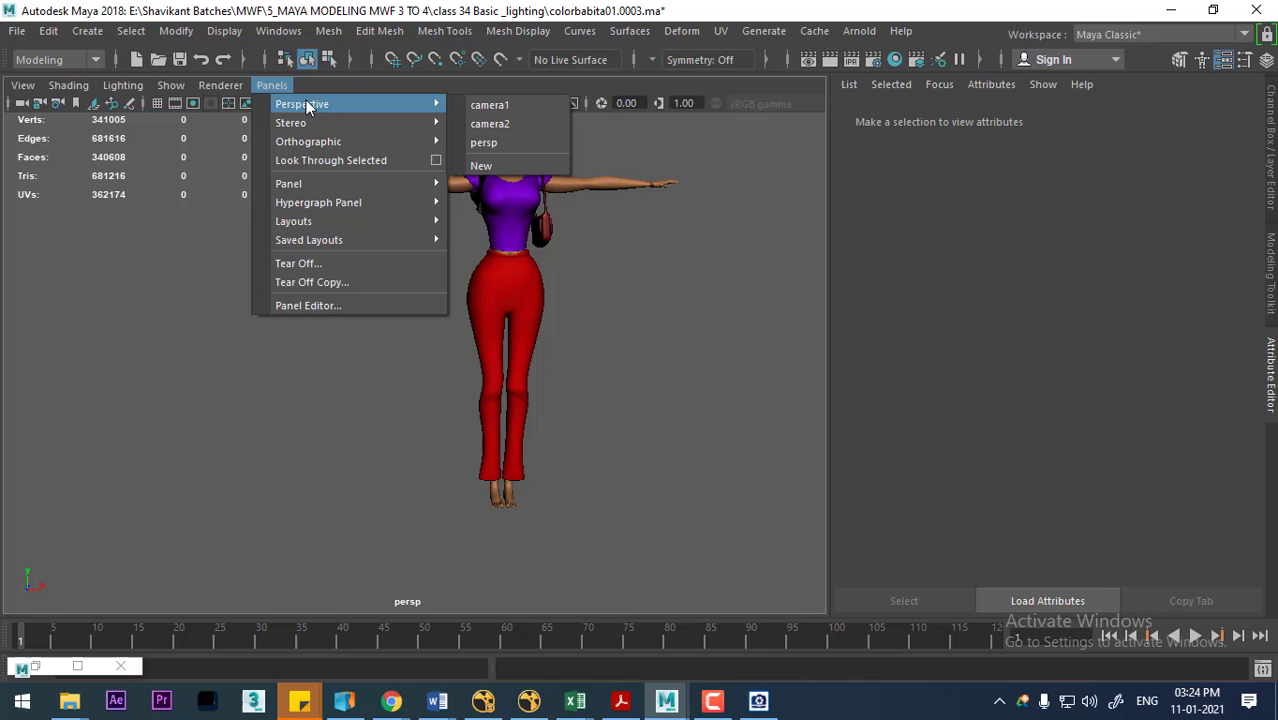
pyautogui.click(491, 122)
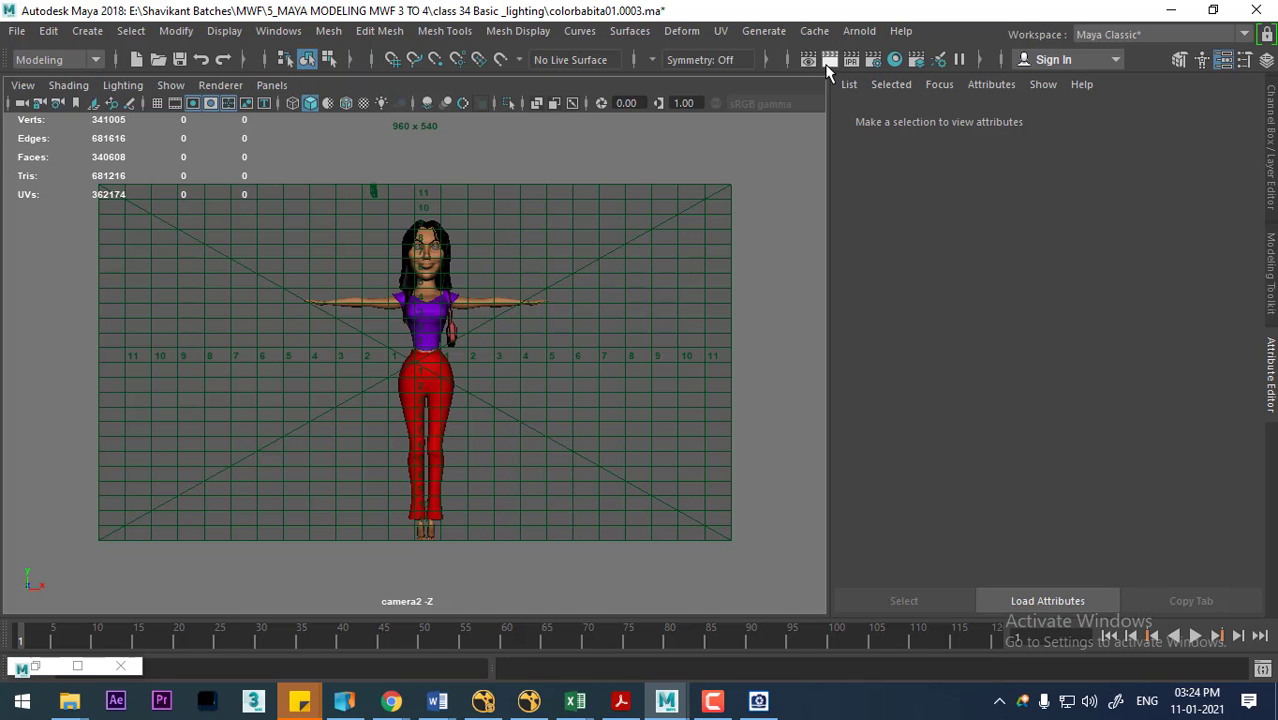
pyautogui.click(828, 62)
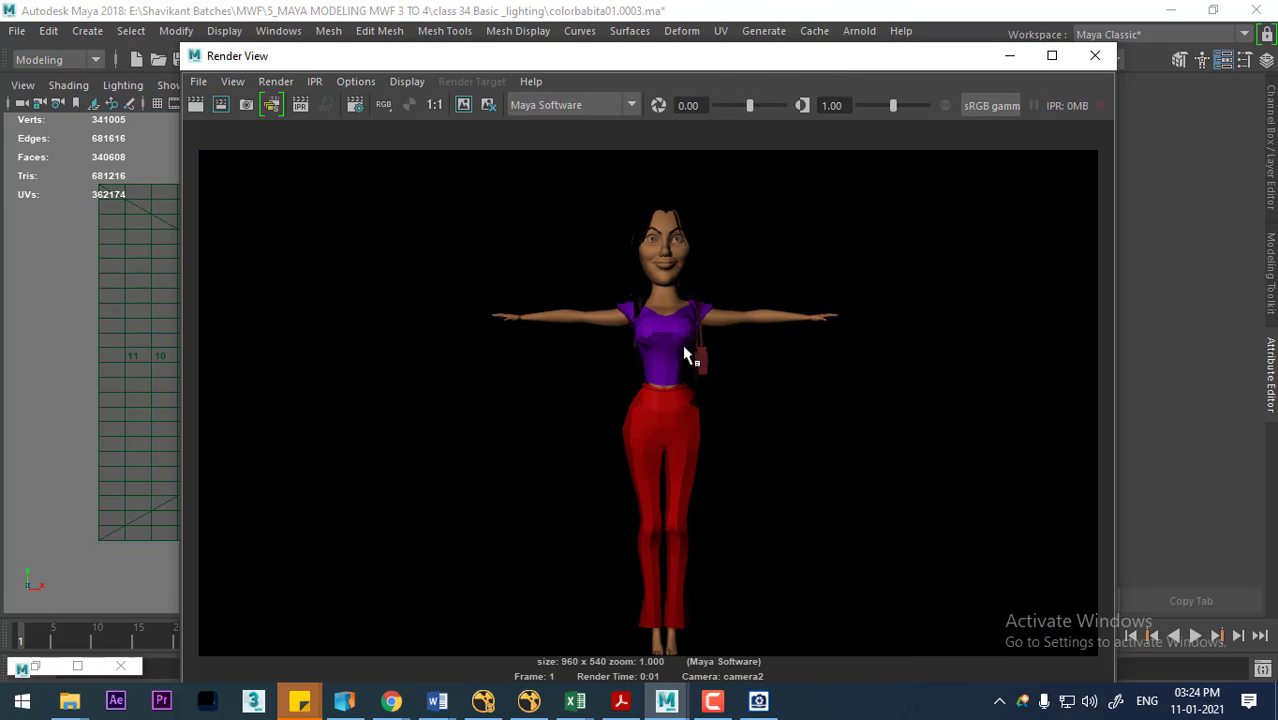
pyautogui.click(1095, 55)
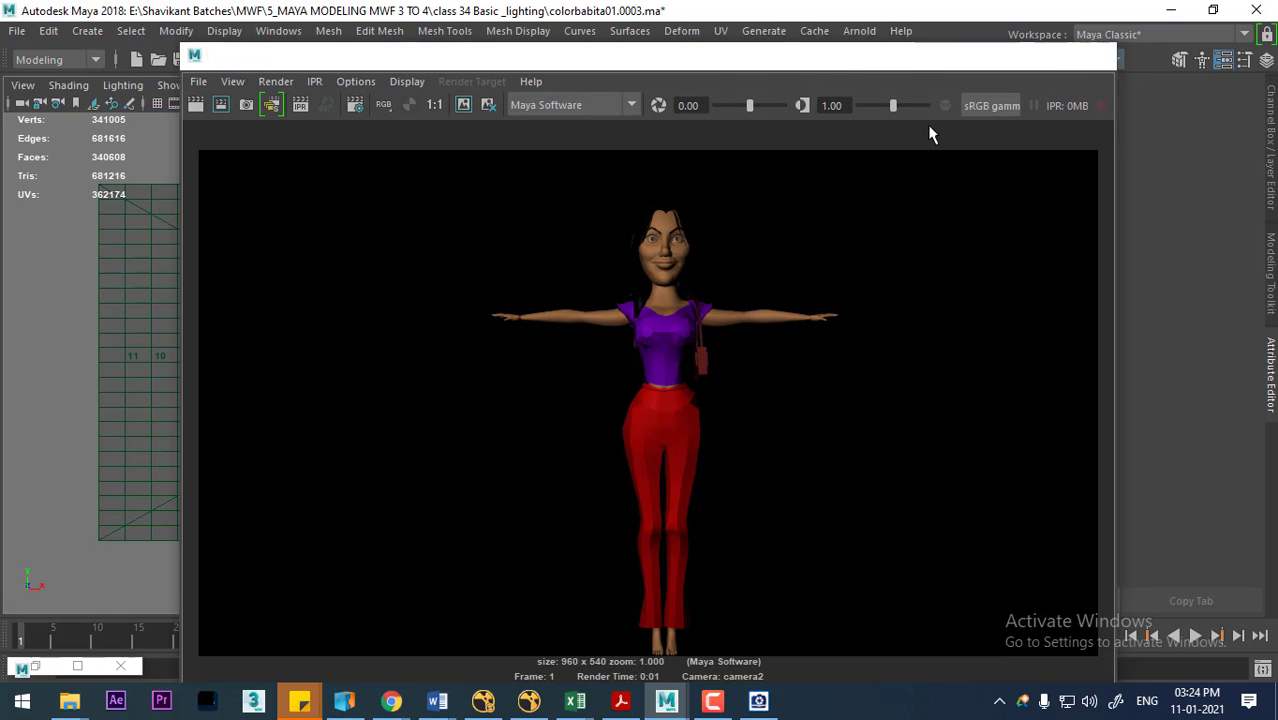
# Step: Smooth the purple top and red pants at one division level, then re-render to compare
pyautogui.click(418, 337)
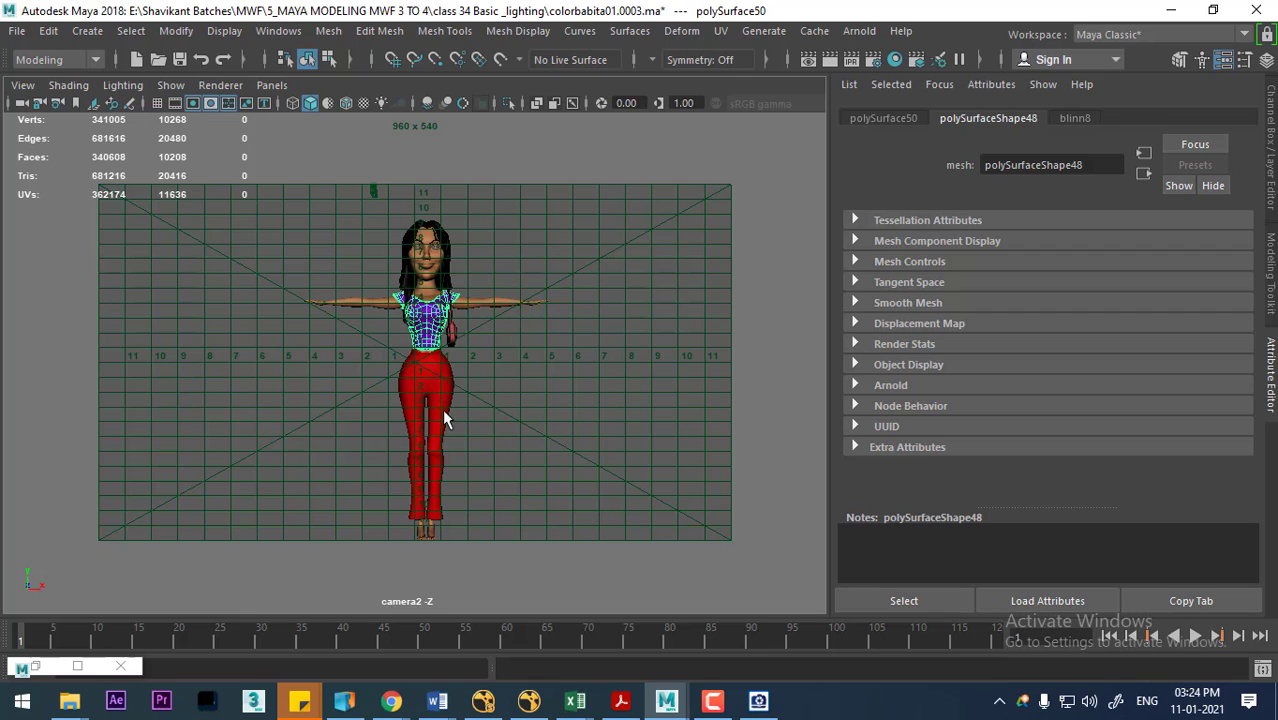
pyautogui.keyDown('shift'); pyautogui.click(444, 418); pyautogui.keyUp('shift')
pyautogui.moveTo(544, 240)
pyautogui.keyDown('shift'); pyautogui.mouseDown(button='right')
pyautogui.moveTo(507, 405)
pyautogui.moveTo(505, 349)
pyautogui.mouseUp(button='right'); pyautogui.keyUp('shift')
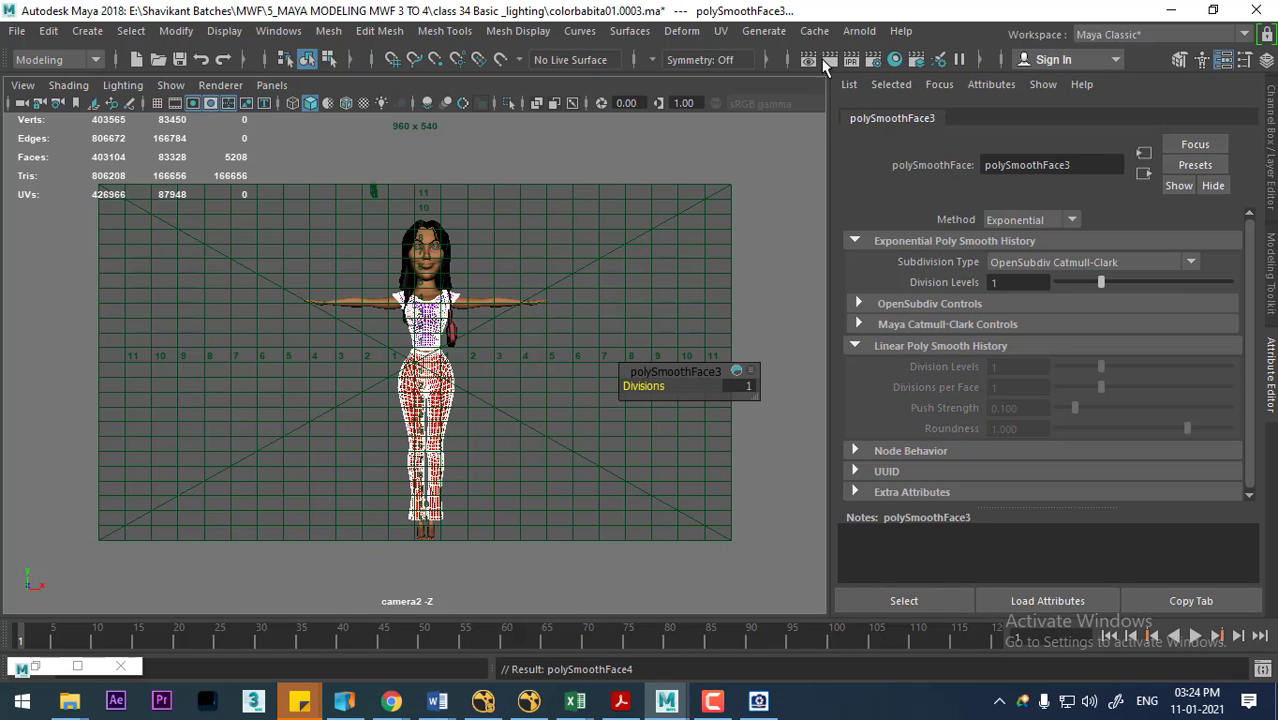
pyautogui.click(829, 60)
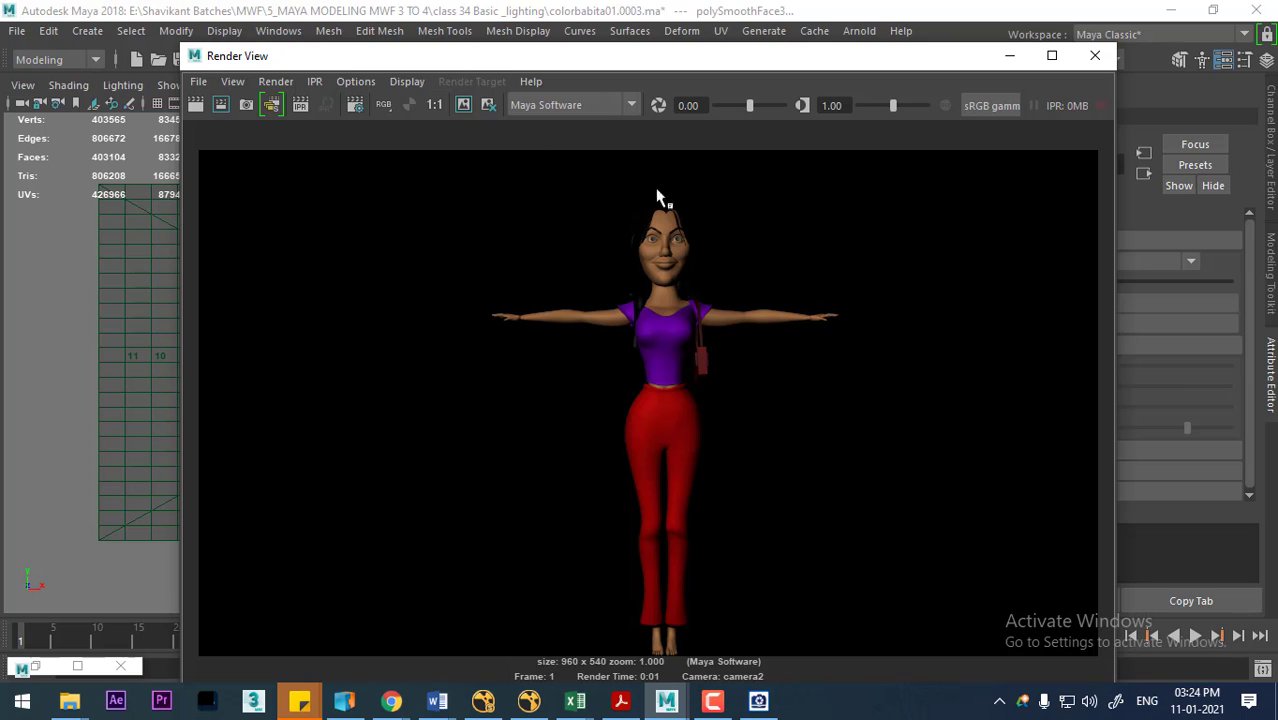
pyautogui.click(1095, 56)
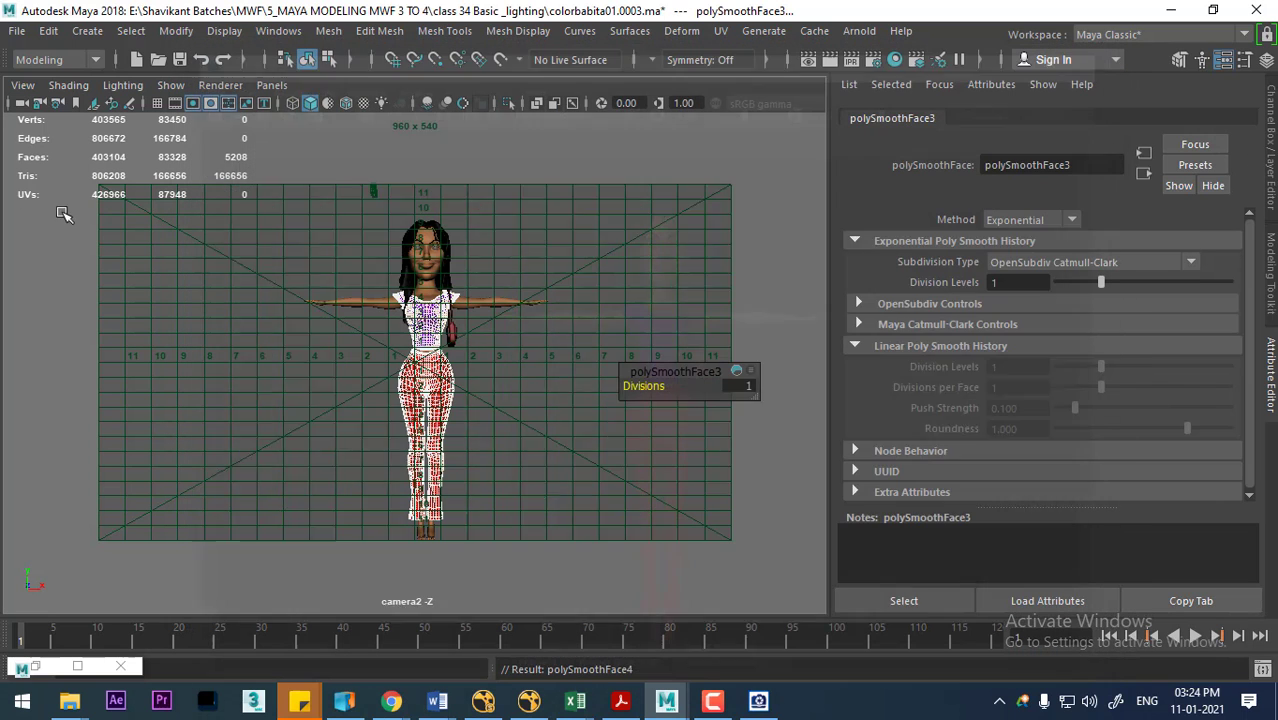
# Step: Lighten camera2's Environment Background Color from black to grey and check it with a test render
pyautogui.click(20, 104)
pyautogui.scroll(-3, 965, 453)
pyautogui.scroll(-1, 965, 453)
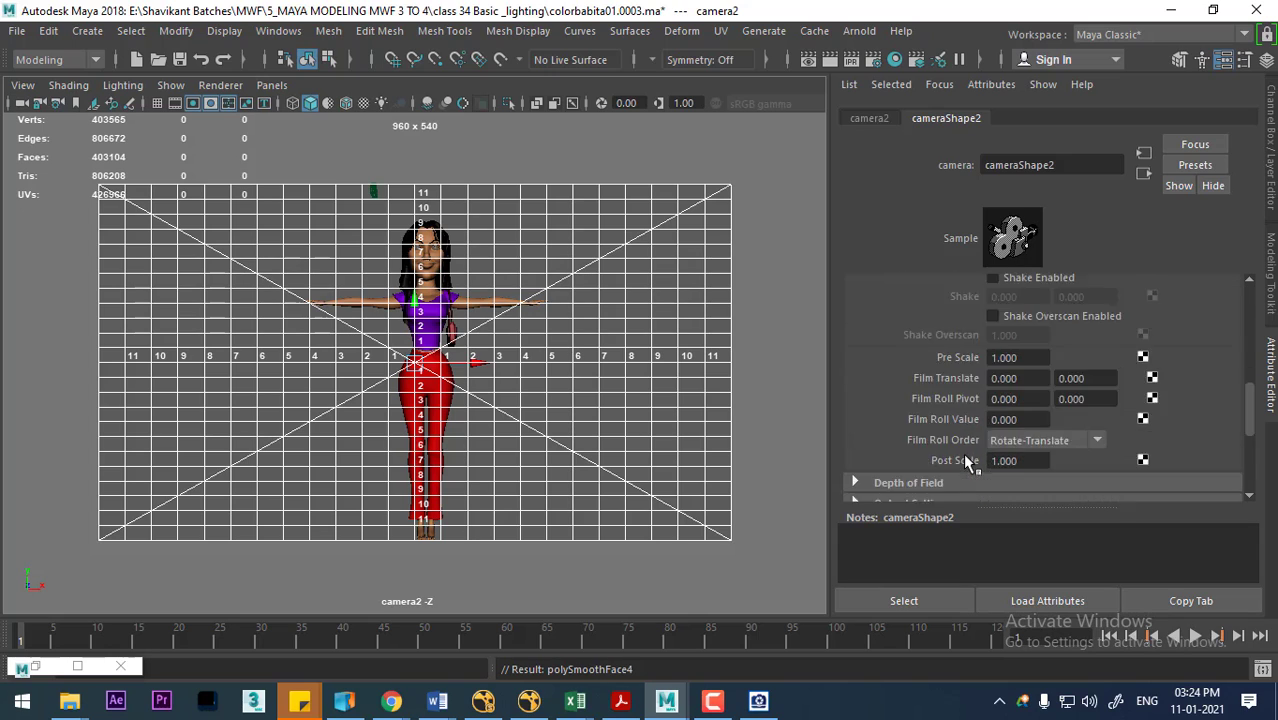
pyautogui.scroll(-3, 962, 453)
pyautogui.click(922, 355)
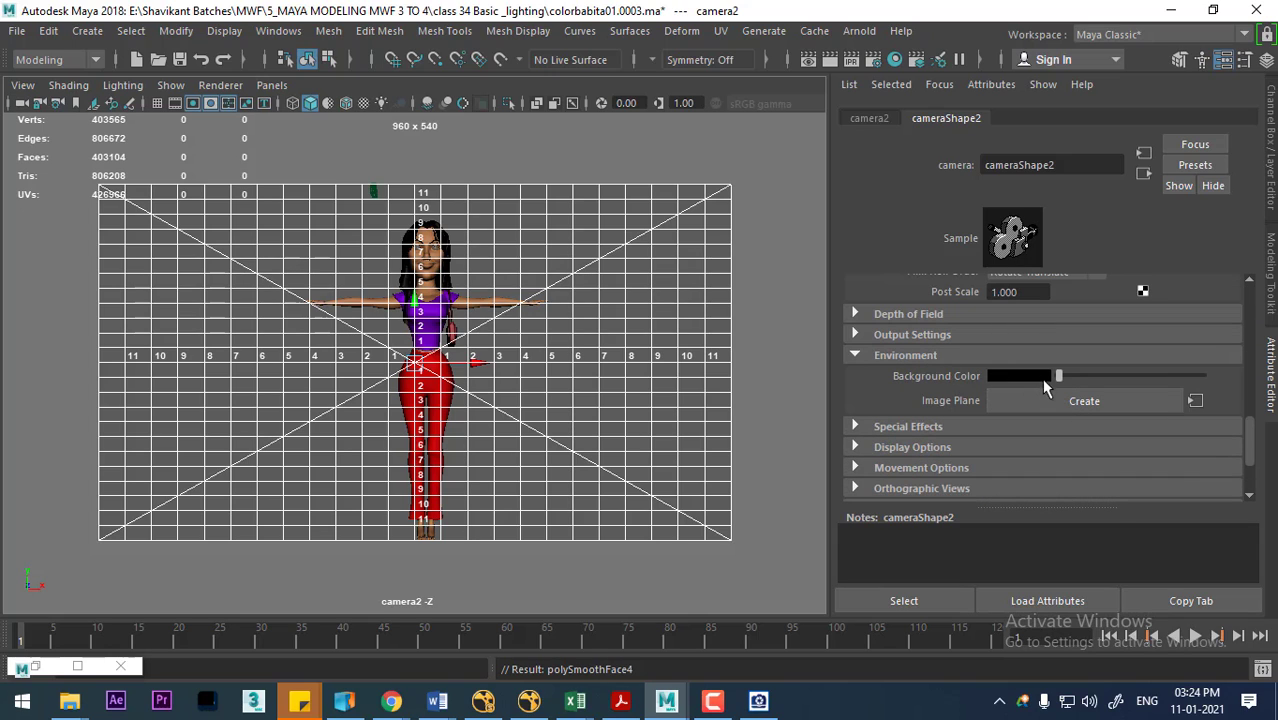
pyautogui.moveTo(1062, 382); pyautogui.dragTo(1096, 380)
pyautogui.click(831, 59)
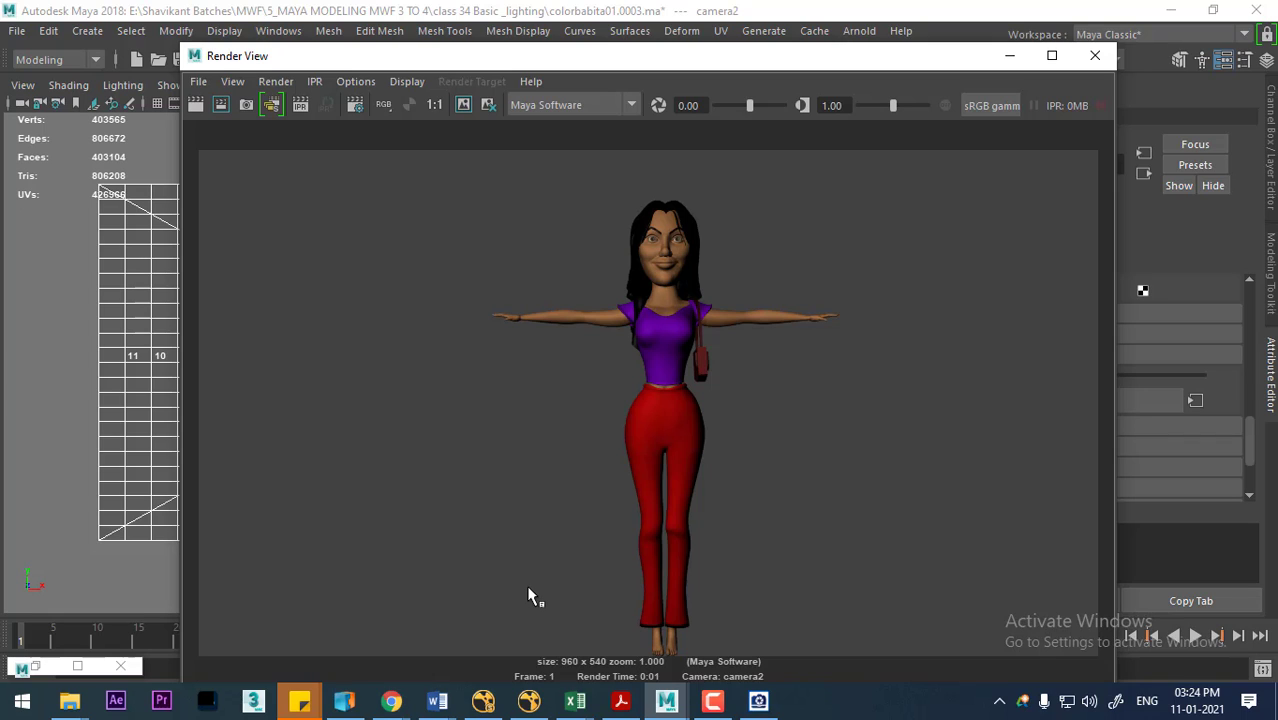
pyautogui.click(1096, 56)
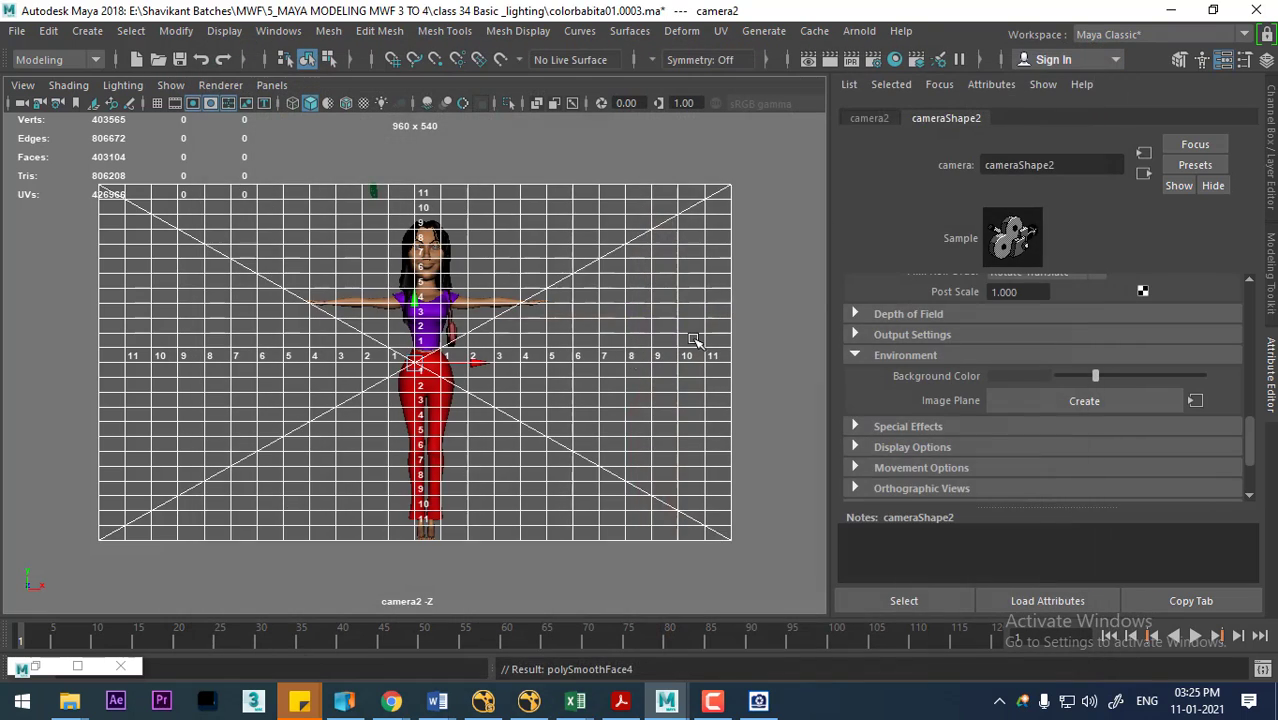
# Step: Switch the viewport to the persp view and orbit around the scene
pyautogui.press('space')
pyautogui.moveTo(542, 417)
pyautogui.mouseDown()
pyautogui.moveTo(579, 291)
pyautogui.moveTo(610, 419)
pyautogui.moveTo(583, 302)
pyautogui.moveTo(621, 348)
pyautogui.mouseUp()
pyautogui.moveTo(698, 271)
pyautogui.mouseDown()
pyautogui.moveTo(720, 330)
pyautogui.moveTo(478, 356)
pyautogui.moveTo(485, 371)
pyautogui.mouseUp()
# Step: Delete the accidental duplicate of the key spotlight and move the original spotlight right along X
pyautogui.keyDown('alt'); pyautogui.moveTo(165, 251); pyautogui.dragTo(188, 368); pyautogui.keyUp('alt')
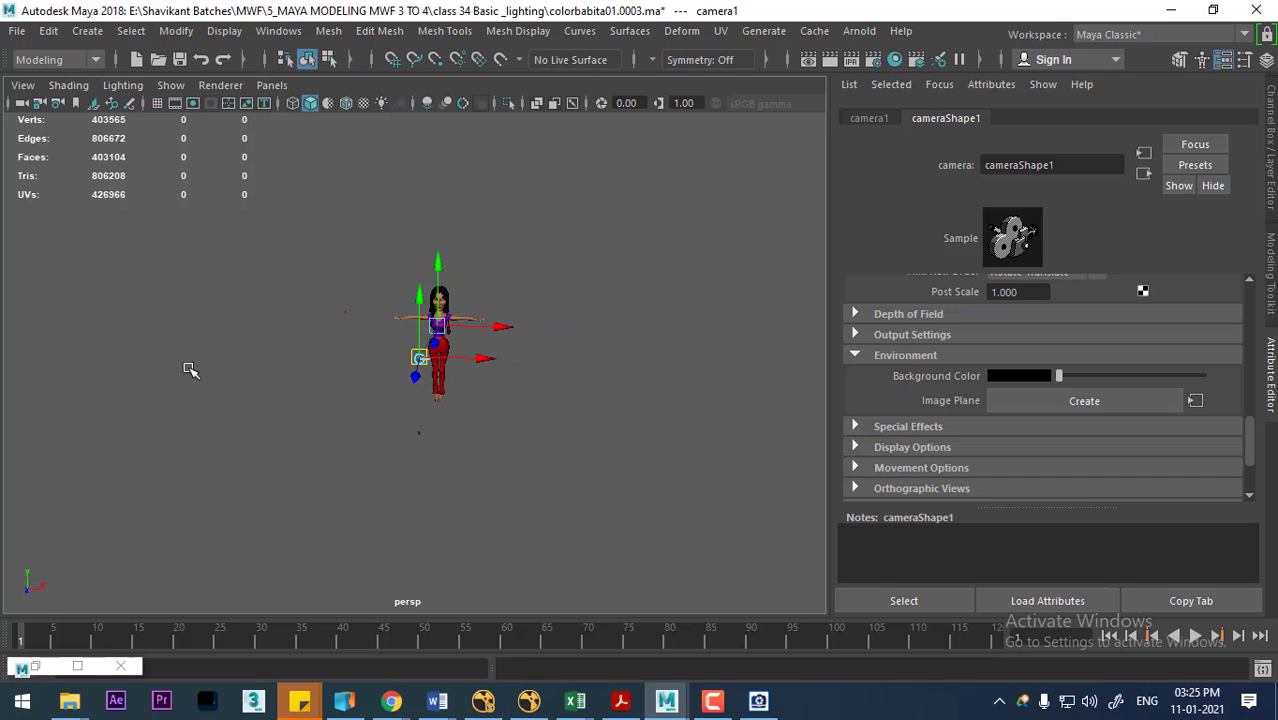
pyautogui.moveTo(310, 290)
pyautogui.mouseDown()
pyautogui.moveTo(352, 336)
pyautogui.moveTo(283, 323)
pyautogui.moveTo(300, 360)
pyautogui.mouseUp()
pyautogui.press('w')
pyautogui.click(568, 380)
pyautogui.click(388, 428)
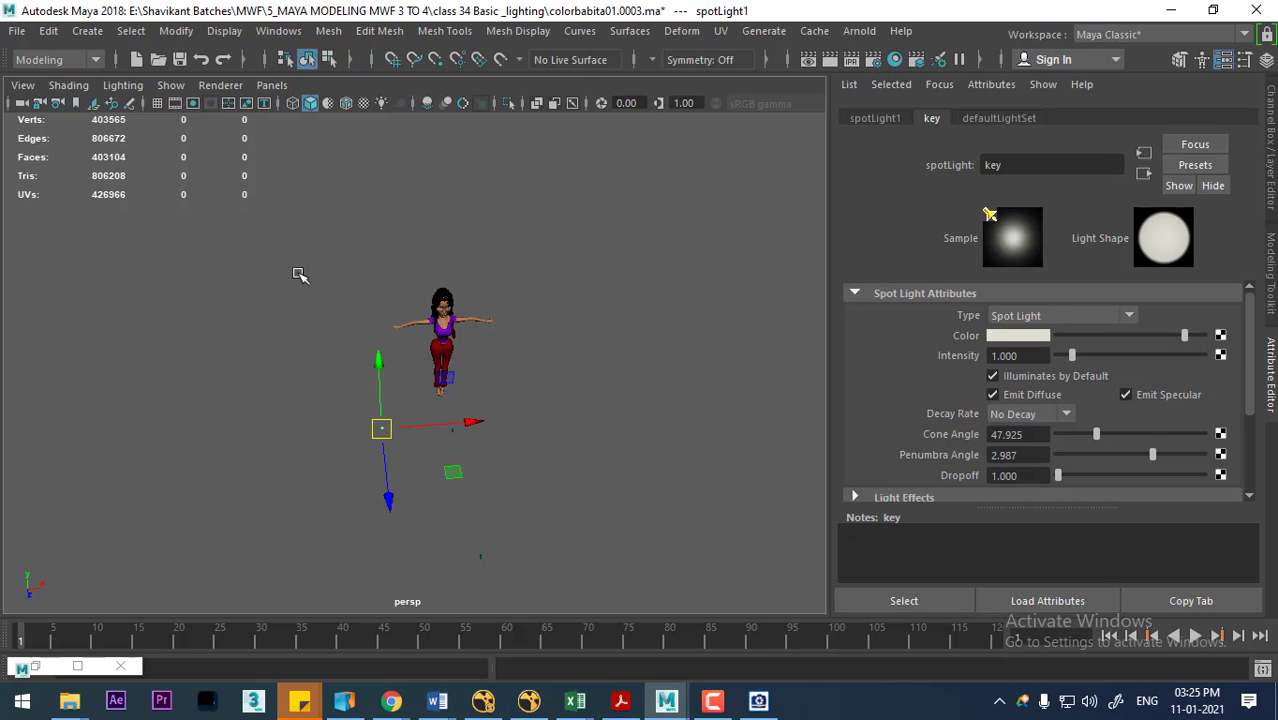
pyautogui.hotkey('ctrl', 'd')
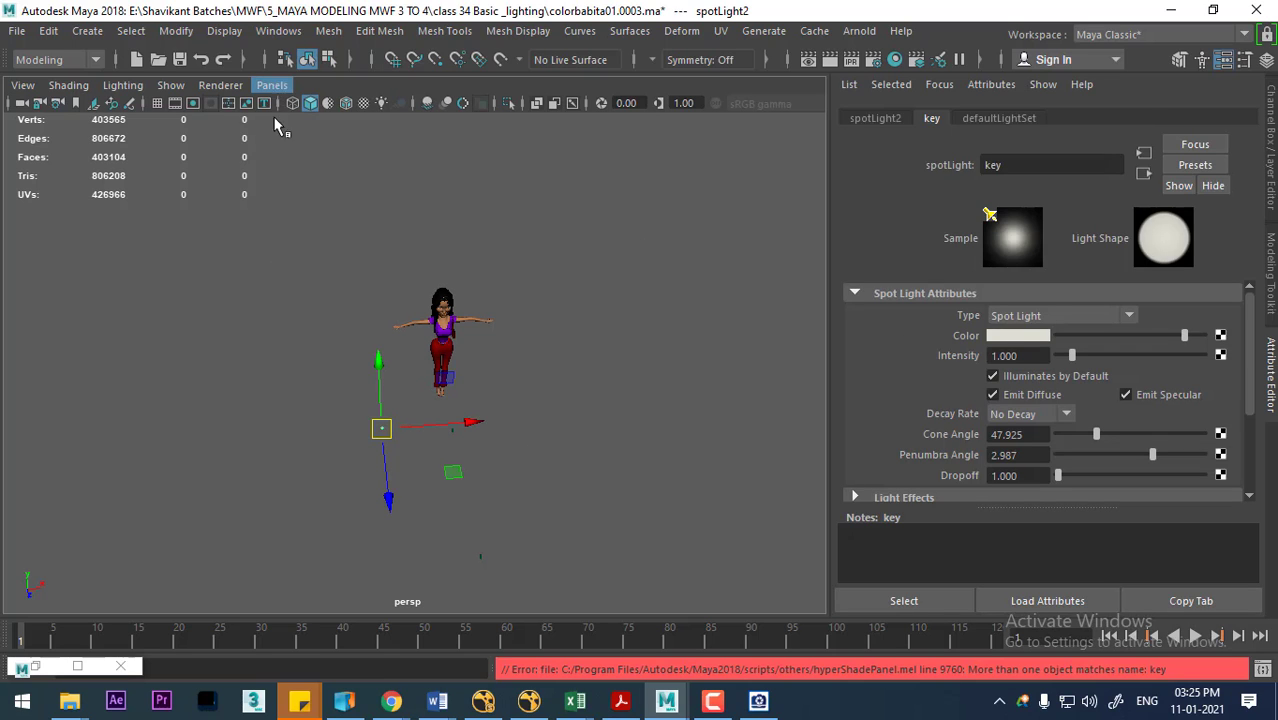
pyautogui.press('Delete')
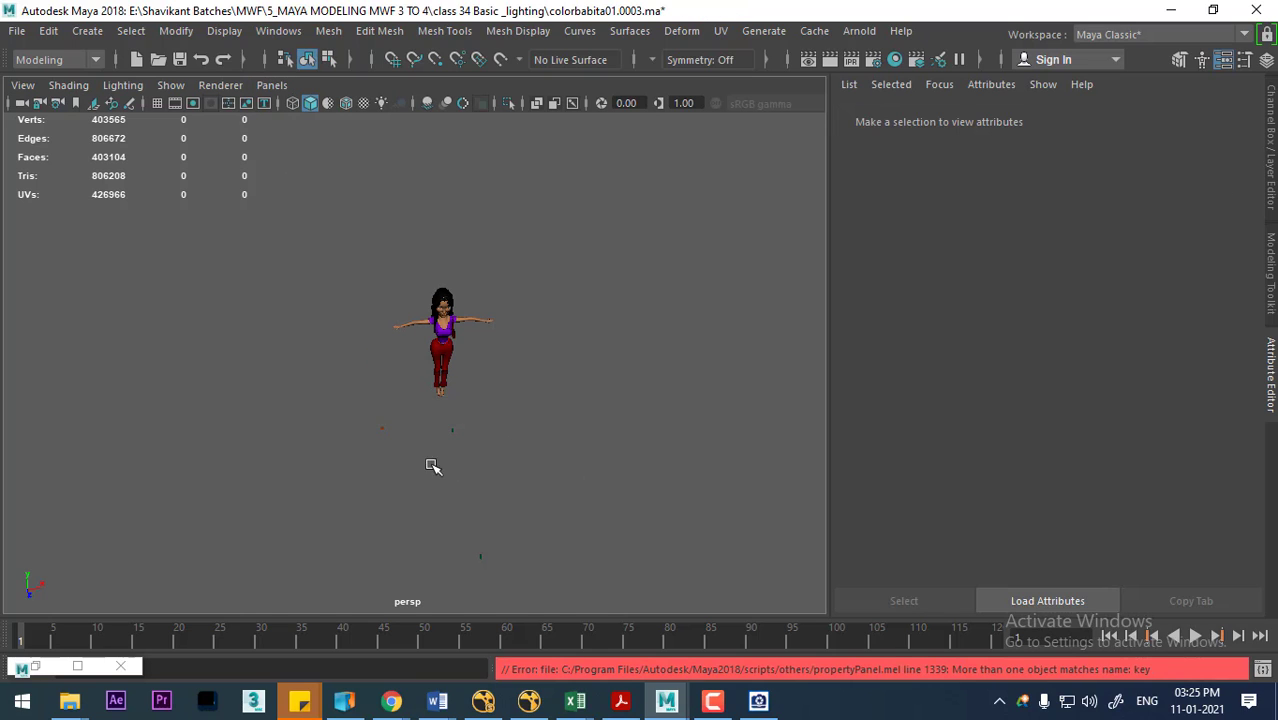
pyautogui.click(381, 428)
pyautogui.moveTo(493, 424); pyautogui.dragTo(545, 417)
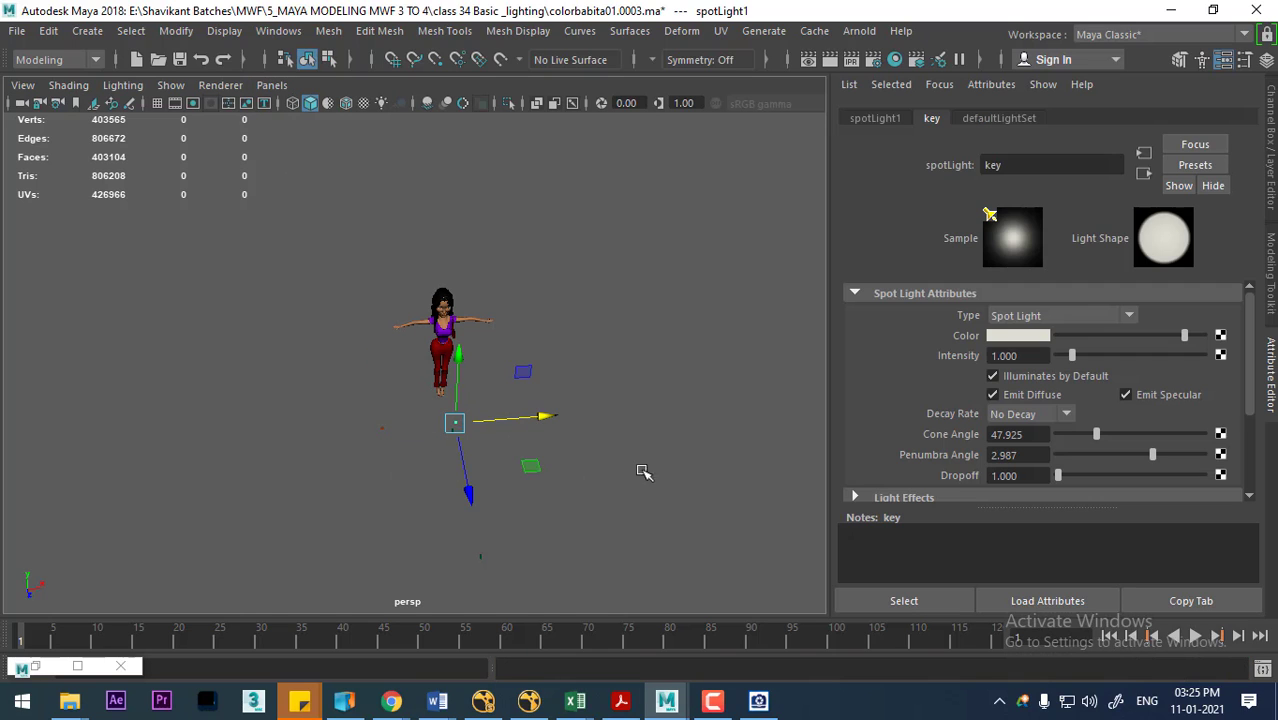
# Step: Look through the key spotlight and re-aim its view at the character
pyautogui.click(272, 85)
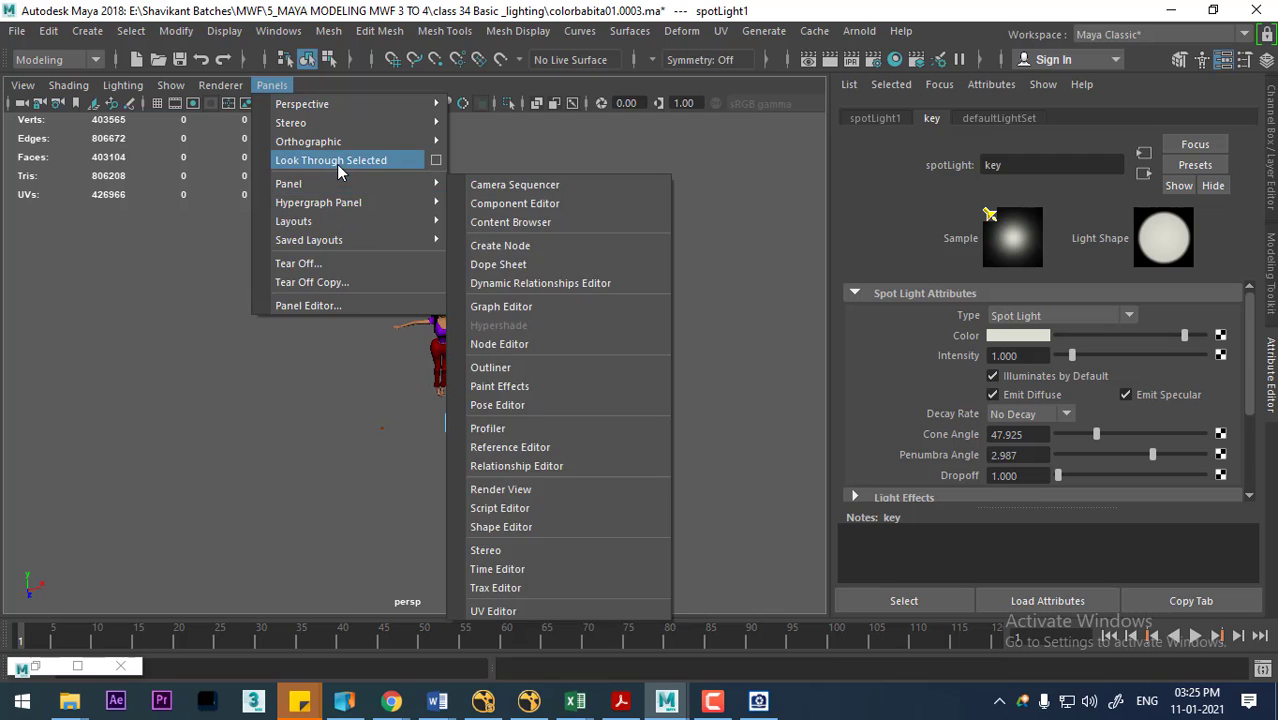
pyautogui.click(330, 160)
pyautogui.moveTo(522, 320)
pyautogui.keyDown('alt'); pyautogui.mouseDown()
pyautogui.moveTo(432, 360)
pyautogui.moveTo(248, 302)
pyautogui.moveTo(405, 295)
pyautogui.moveTo(430, 315)
pyautogui.mouseUp(); pyautogui.keyUp('alt')
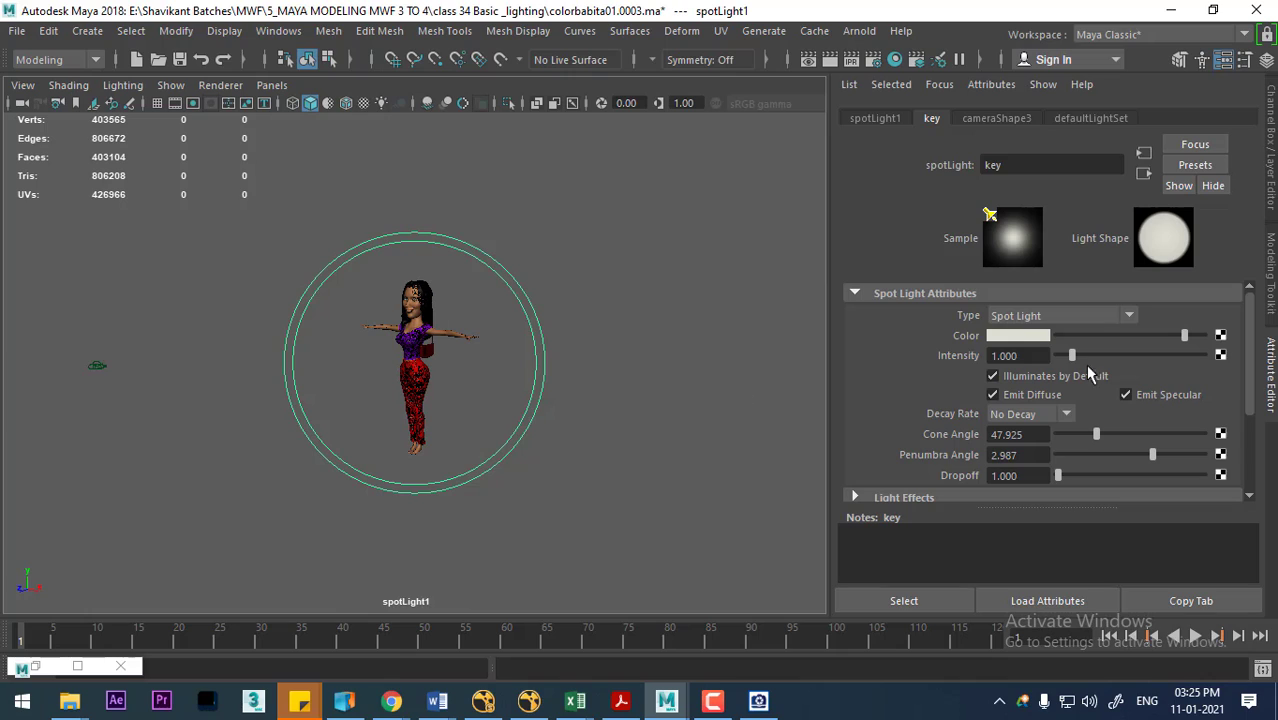
# Step: Set the key spotlight's Intensity to 0.5
pyautogui.doubleClick(1030, 353)
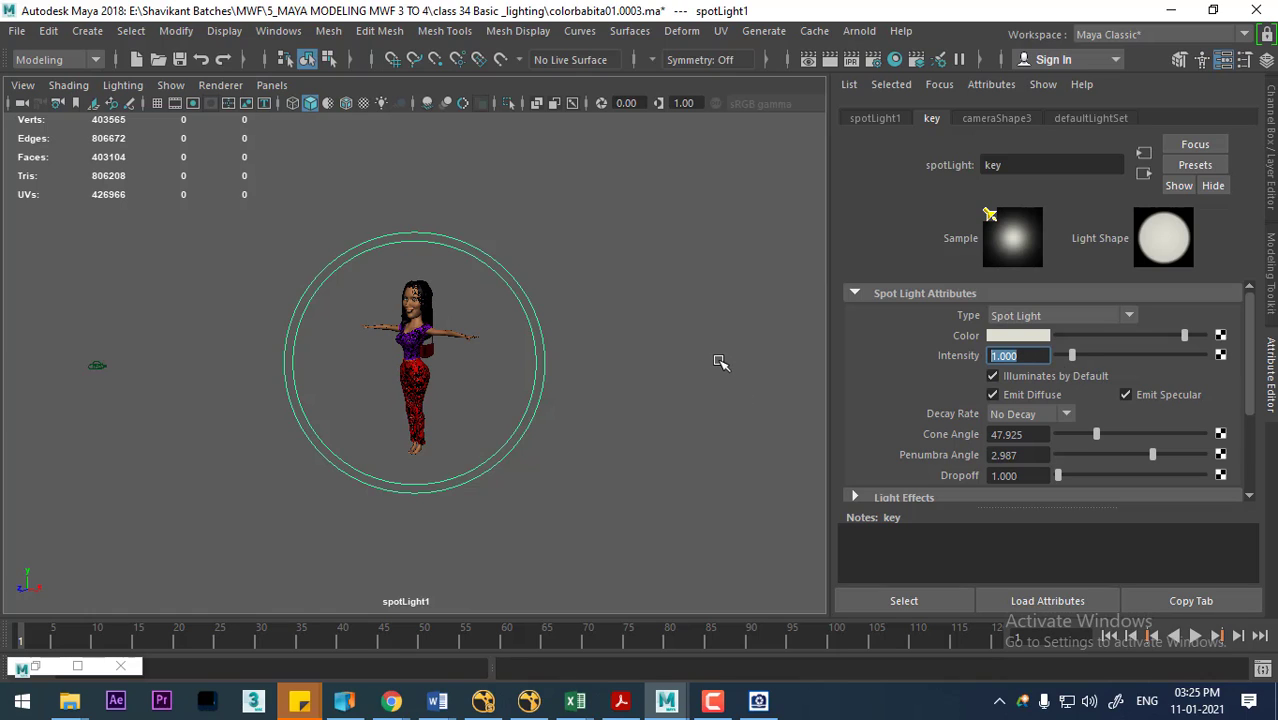
pyautogui.write('.5')
pyautogui.press('Return')
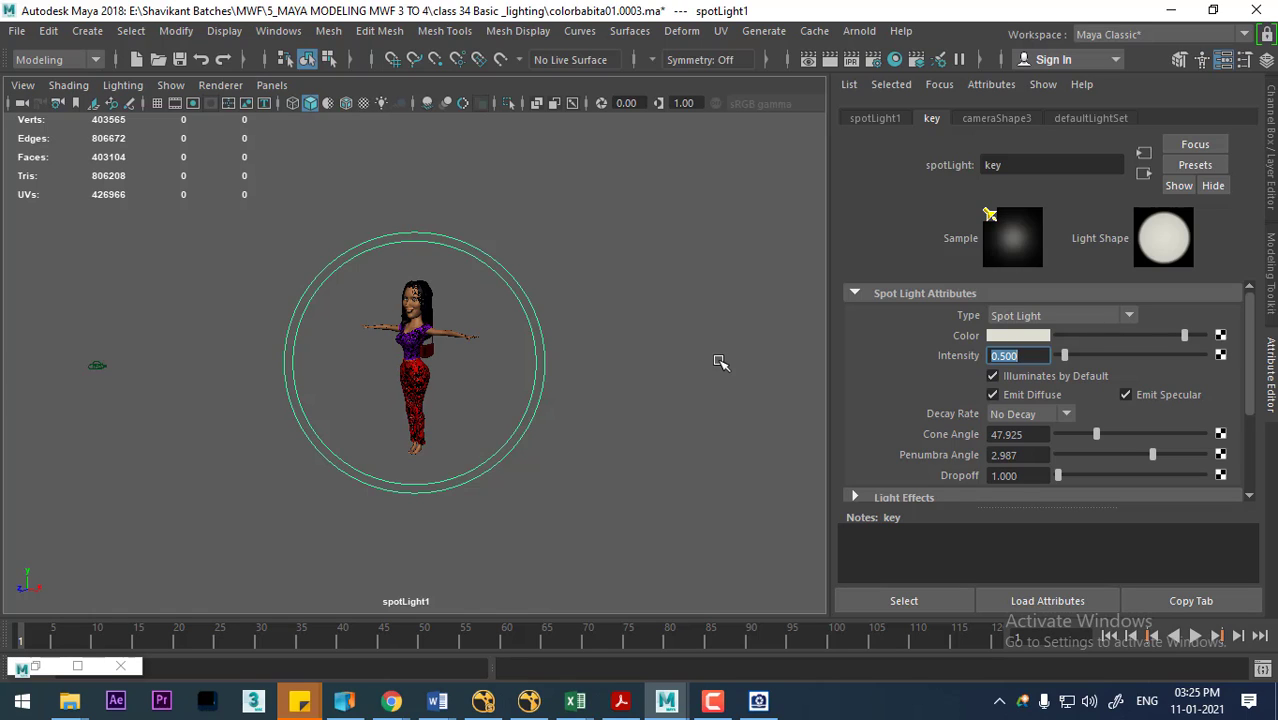
# Step: Tint the key light pale blue (H 207.63, S 0.176, V 0.922) and show the four-view layout
pyautogui.click(1017, 338)
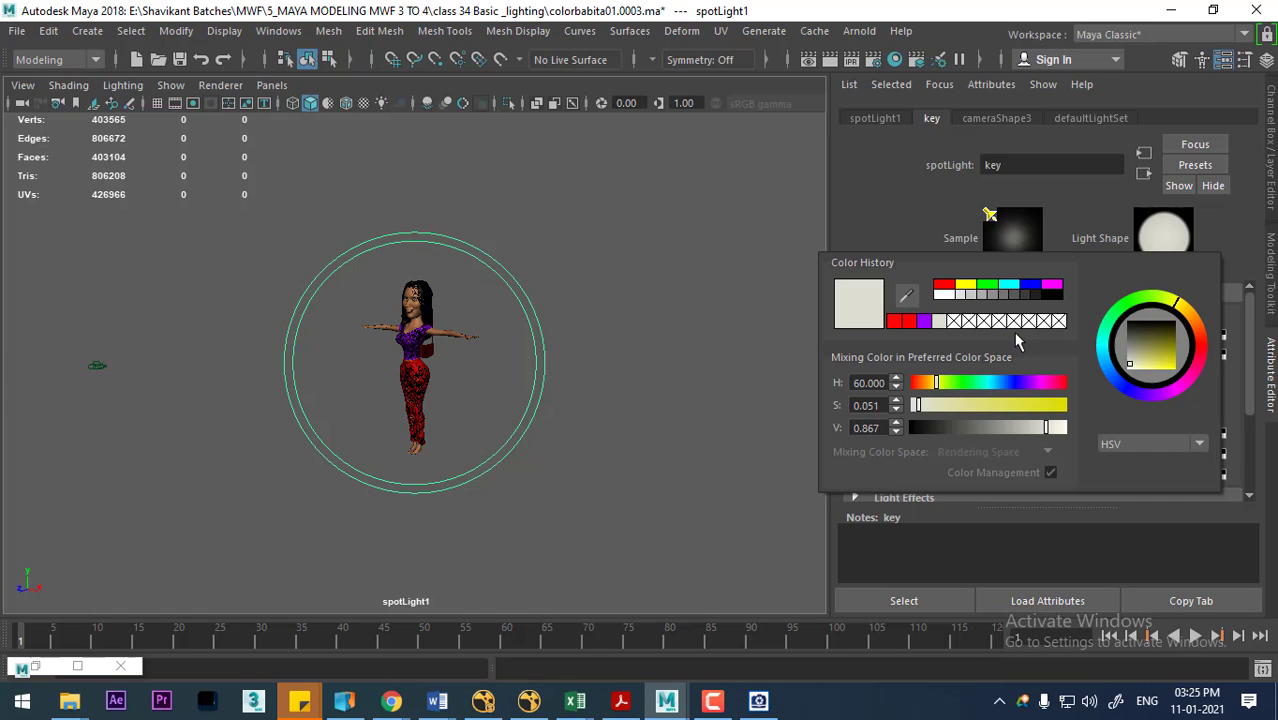
pyautogui.click(1113, 373)
pyautogui.click(1137, 368)
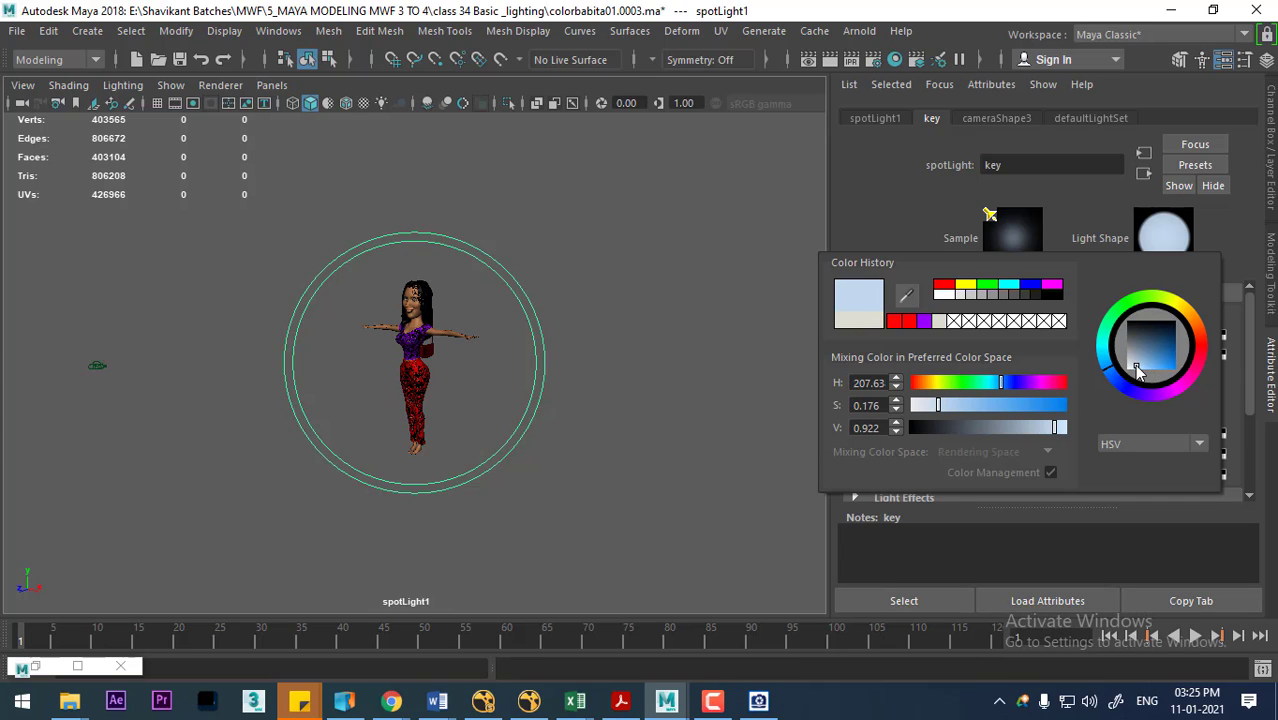
pyautogui.moveTo(1137, 370); pyautogui.dragTo(1135, 374)
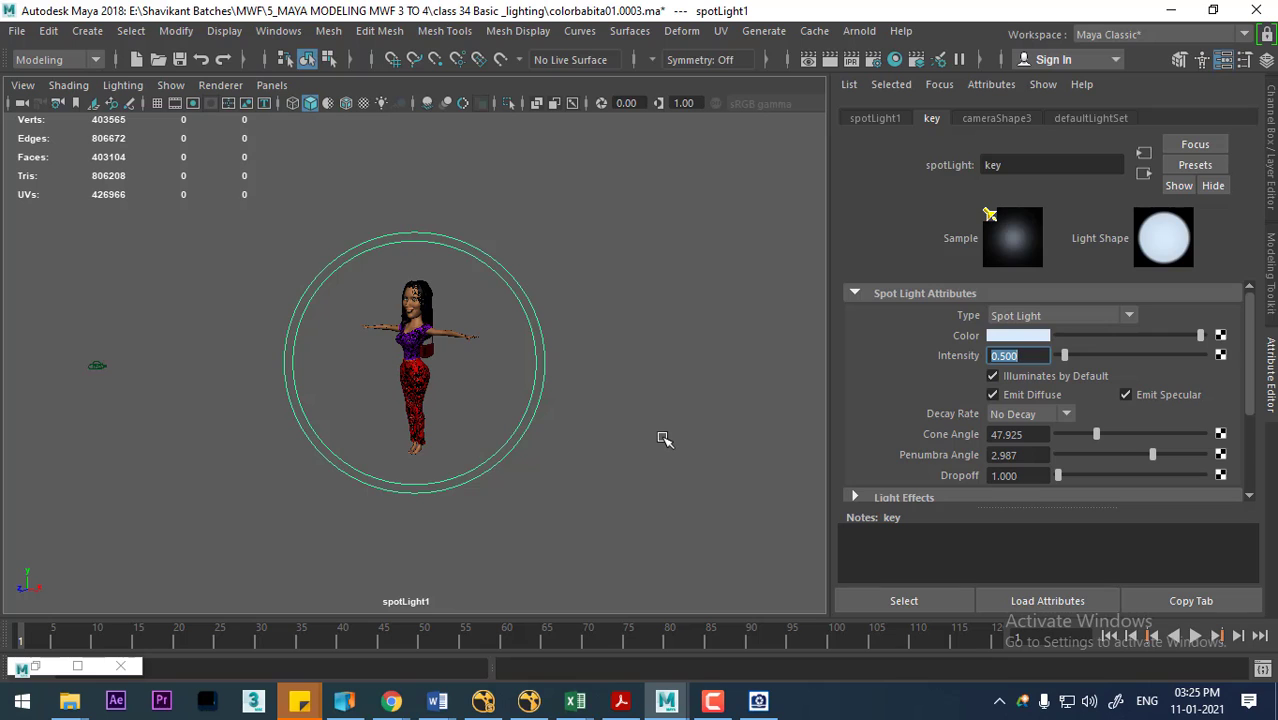
pyautogui.click(660, 438)
pyautogui.press('space')
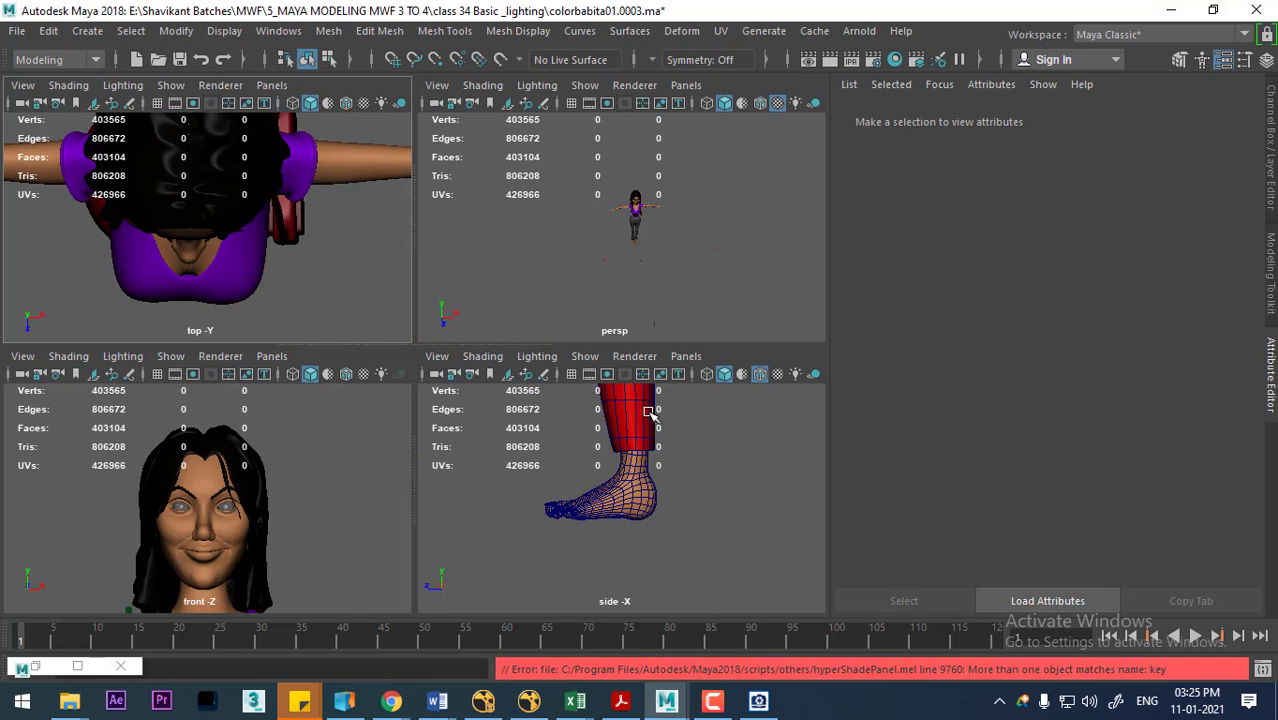
# Step: Set the top-right pane to camera2 and render a test frame
pyautogui.click(685, 85)
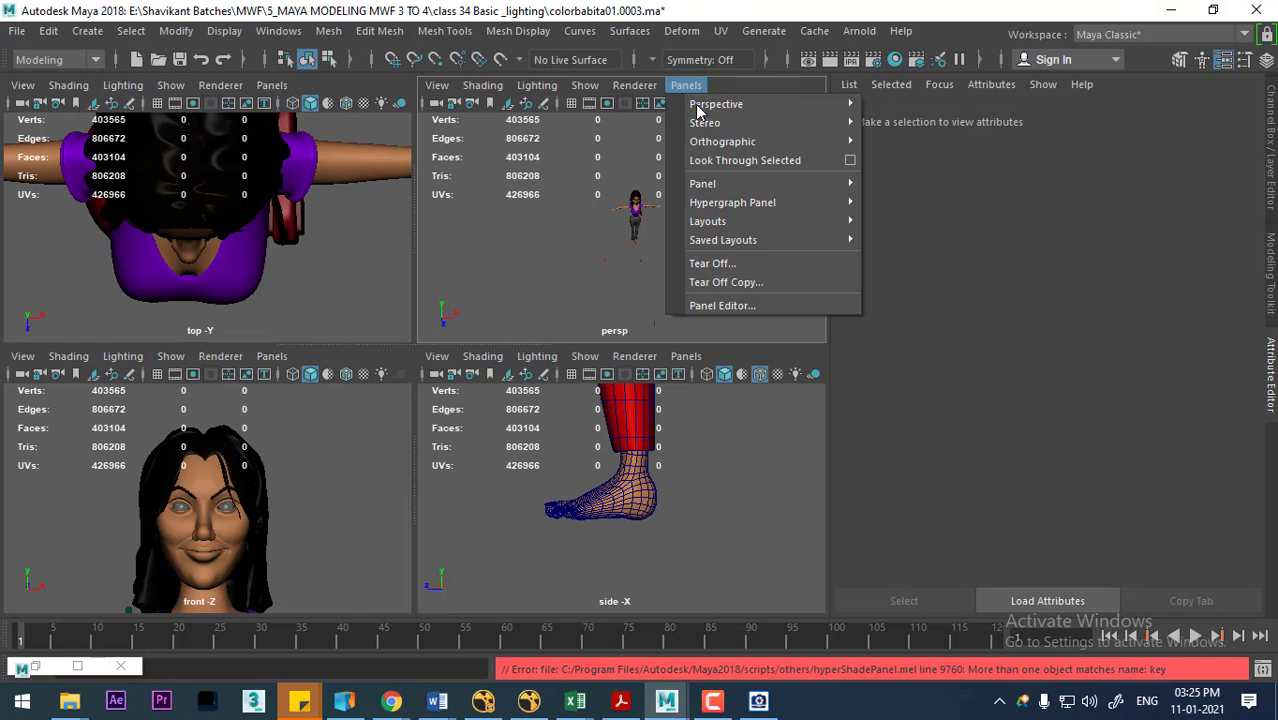
pyautogui.click(914, 128)
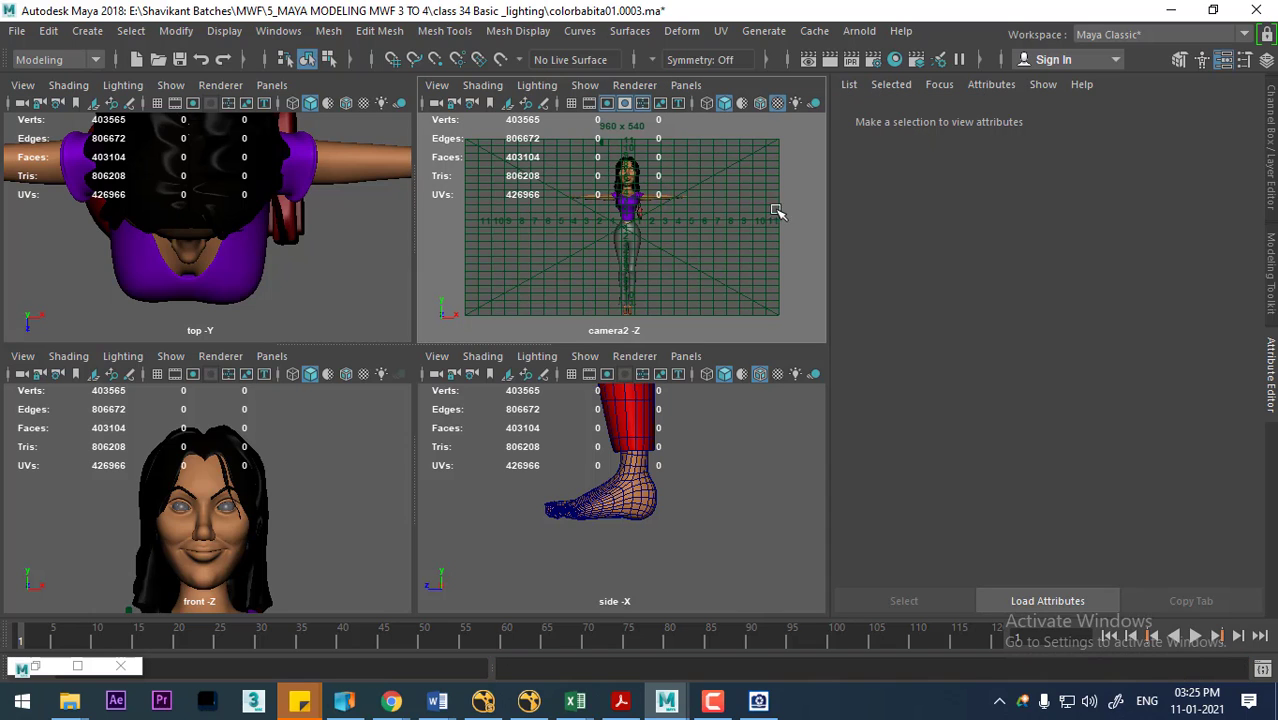
pyautogui.click(830, 61)
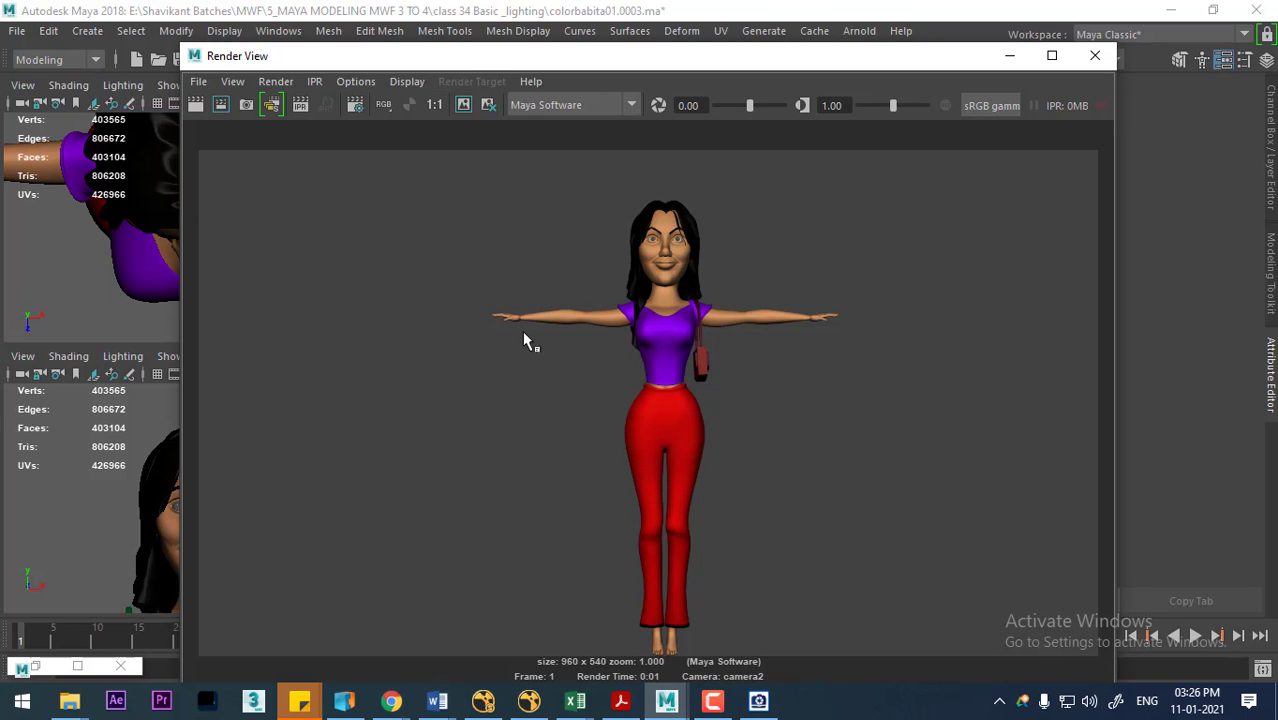
pyautogui.click(1100, 58)
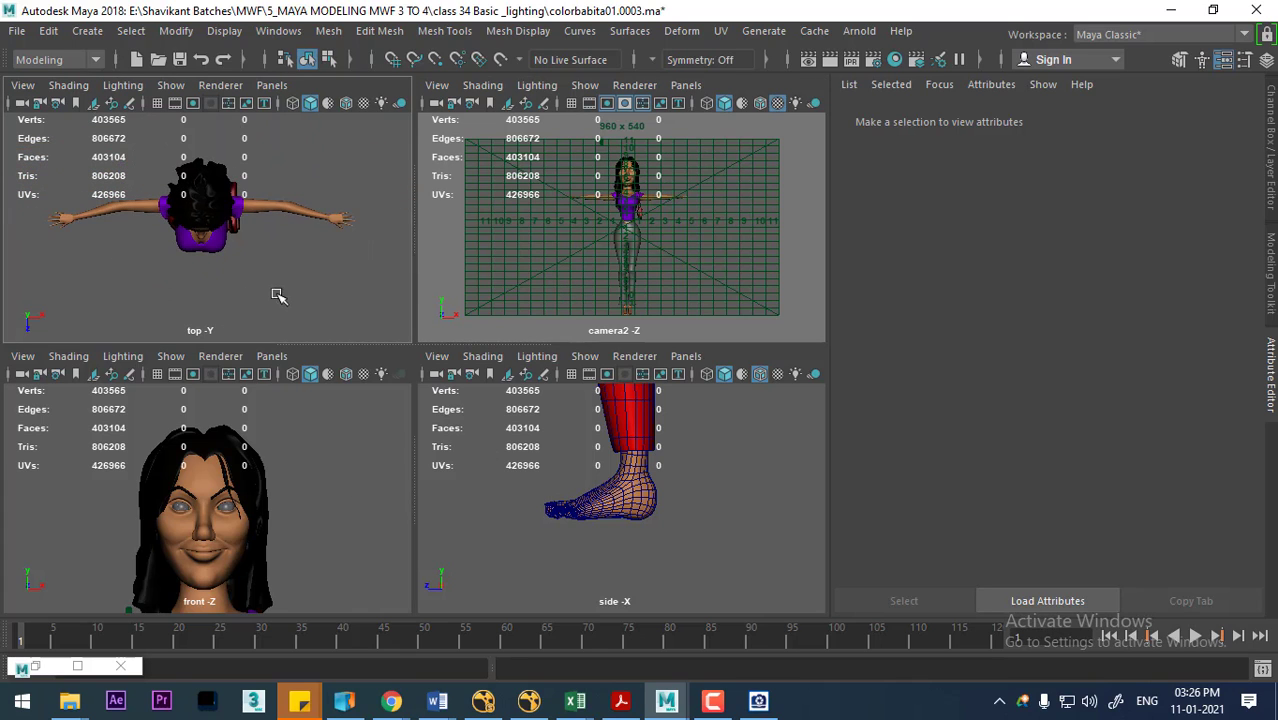
# Step: Switch the top-left pane to persp and maximize it as a single view
pyautogui.press('space')
pyautogui.moveTo(280, 292); pyautogui.dragTo(253, 206)
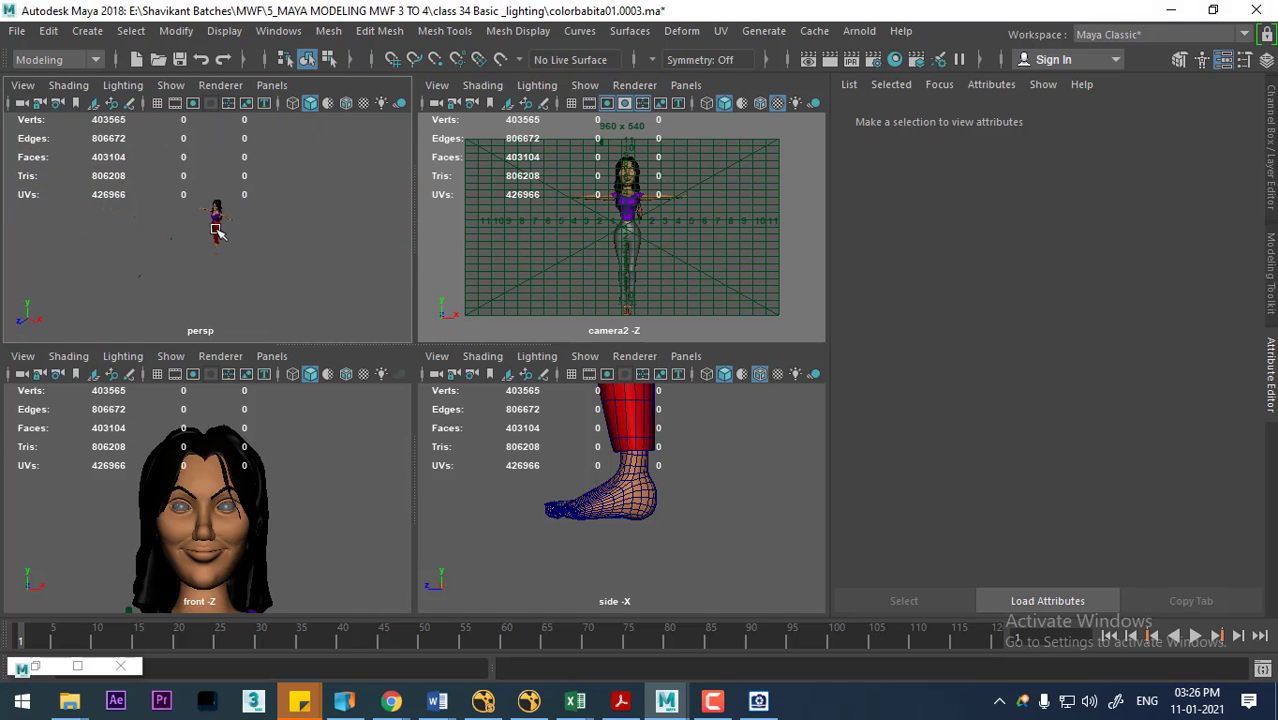
pyautogui.press('space')
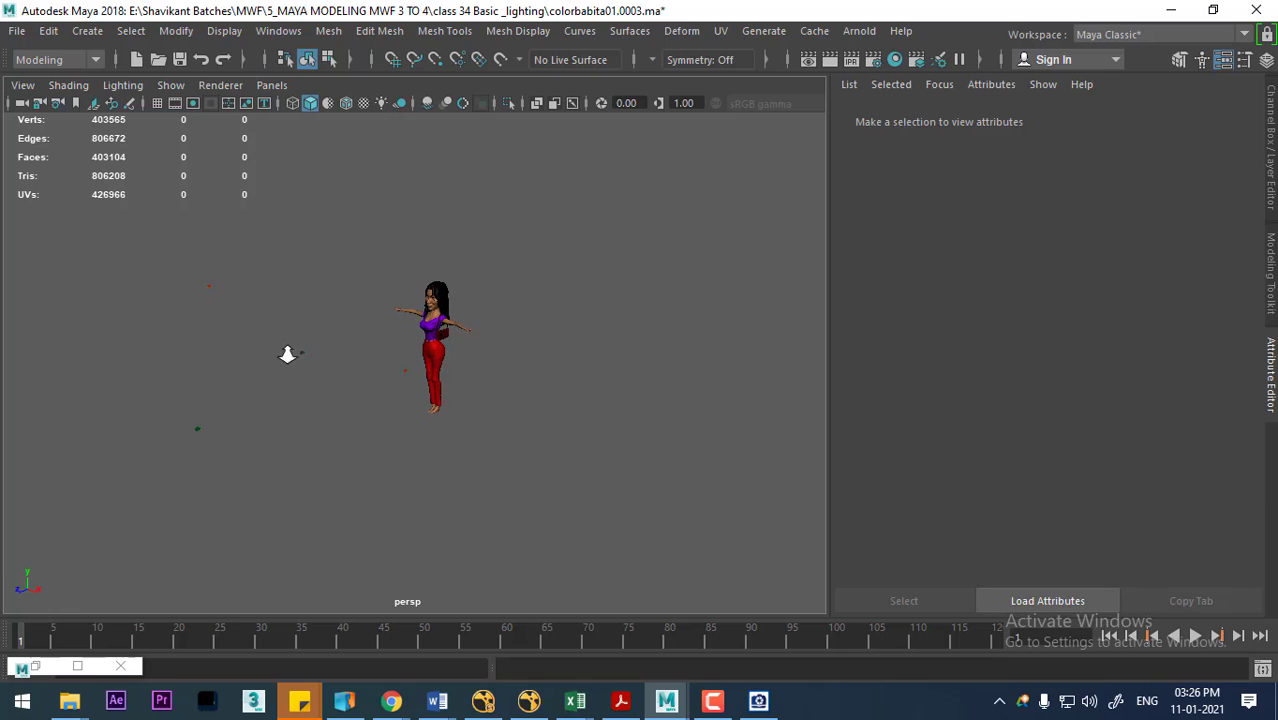
# Step: Scale up the left spotlight's icon and orbit so the character faces front
pyautogui.moveTo(234, 252)
pyautogui.mouseDown()
pyautogui.moveTo(185, 320)
pyautogui.moveTo(288, 220)
pyautogui.moveTo(365, 433)
pyautogui.moveTo(342, 428)
pyautogui.mouseUp()
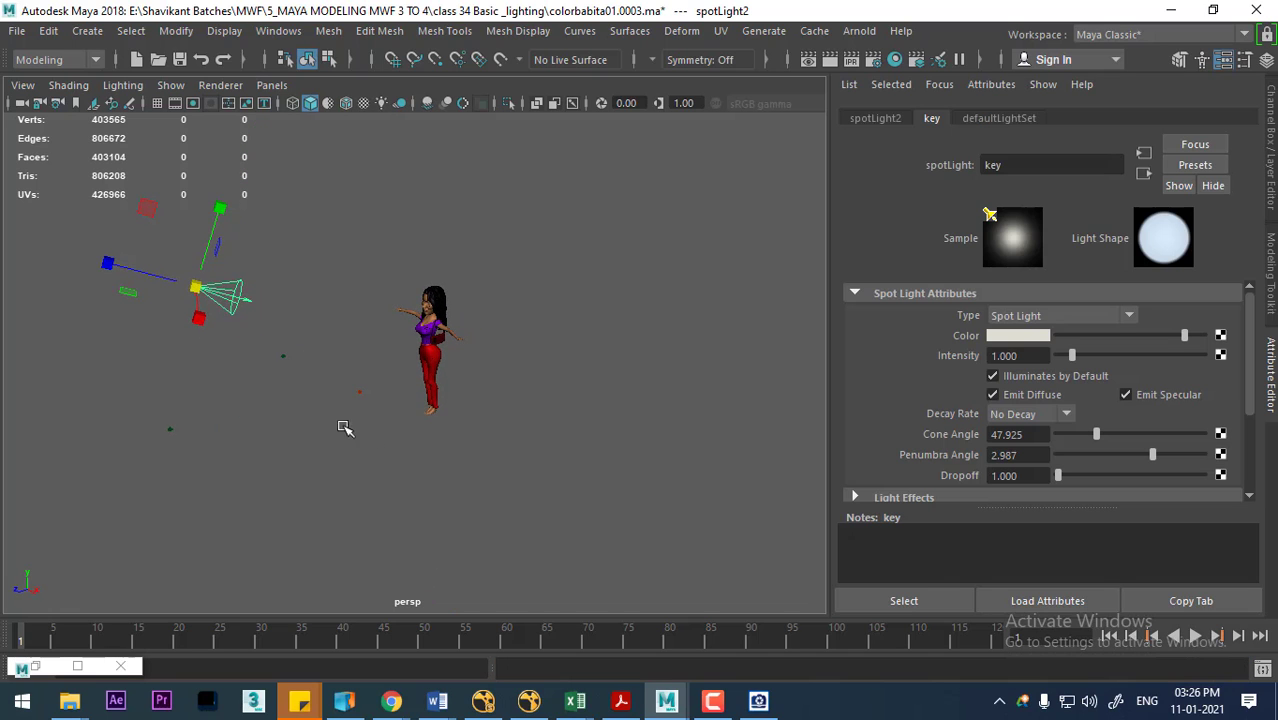
pyautogui.moveTo(349, 377); pyautogui.dragTo(373, 404)
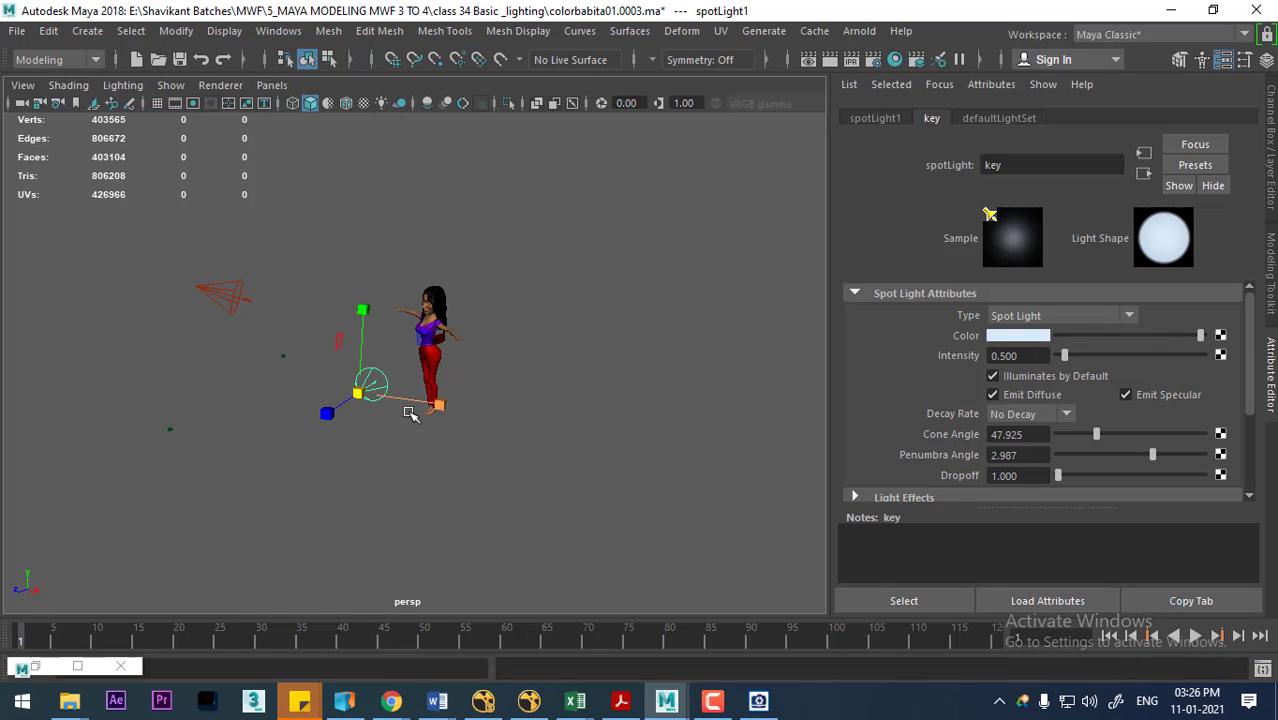
pyautogui.moveTo(414, 408)
pyautogui.keyDown('alt'); pyautogui.mouseDown()
pyautogui.moveTo(548, 402)
pyautogui.moveTo(485, 514)
pyautogui.moveTo(557, 505)
pyautogui.mouseUp(); pyautogui.keyUp('alt')
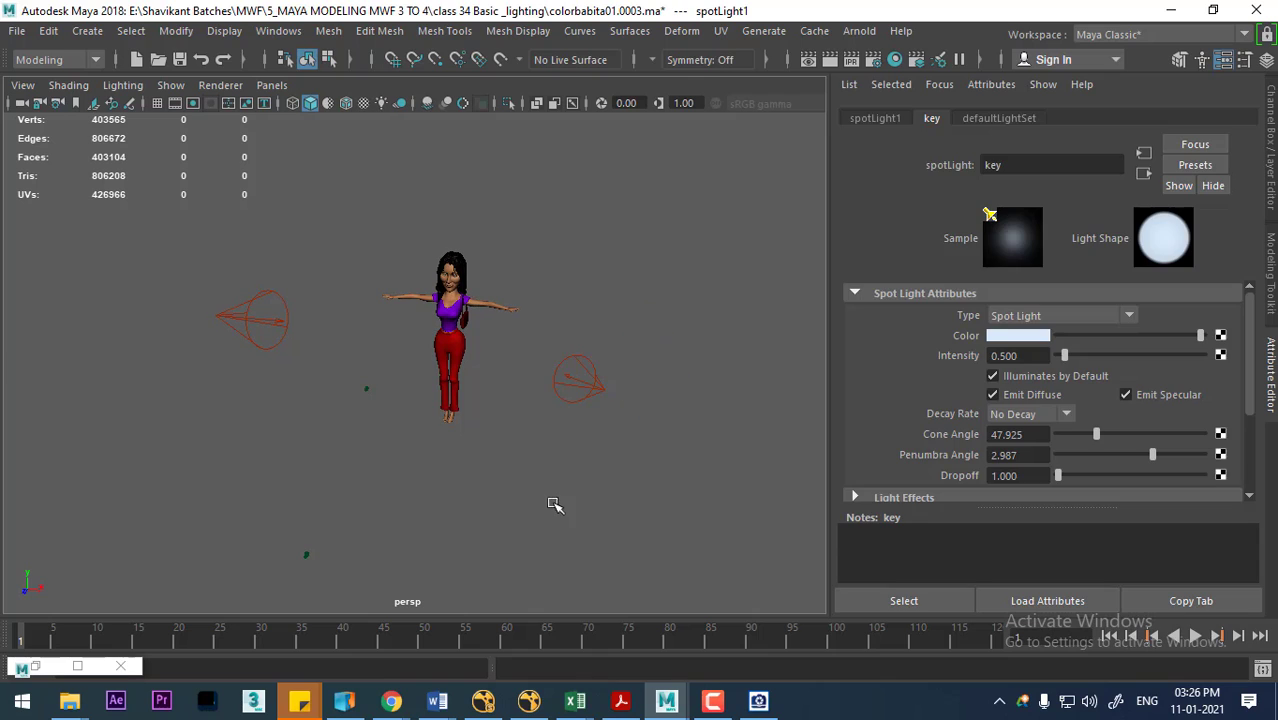
pyautogui.click(560, 502)
# Step: Turn off Illuminates by Default on the left key spotlight and render a test frame
pyautogui.click(281, 297)
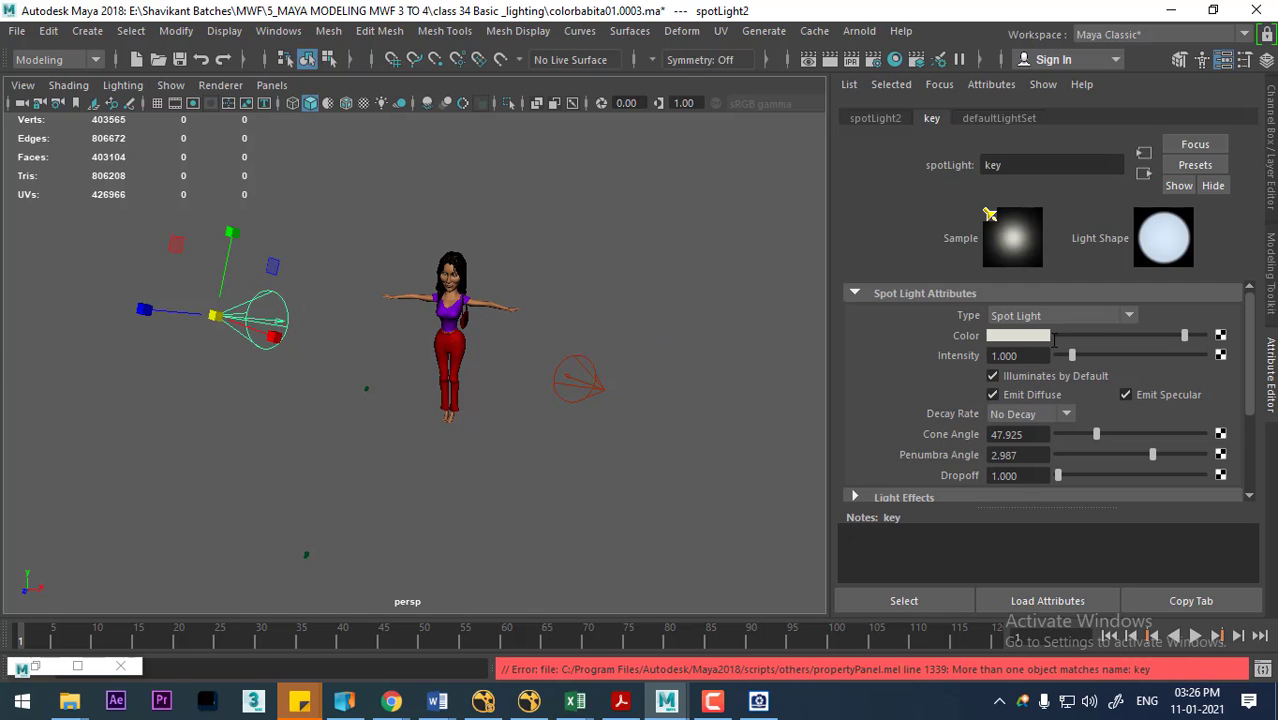
pyautogui.click(1008, 383)
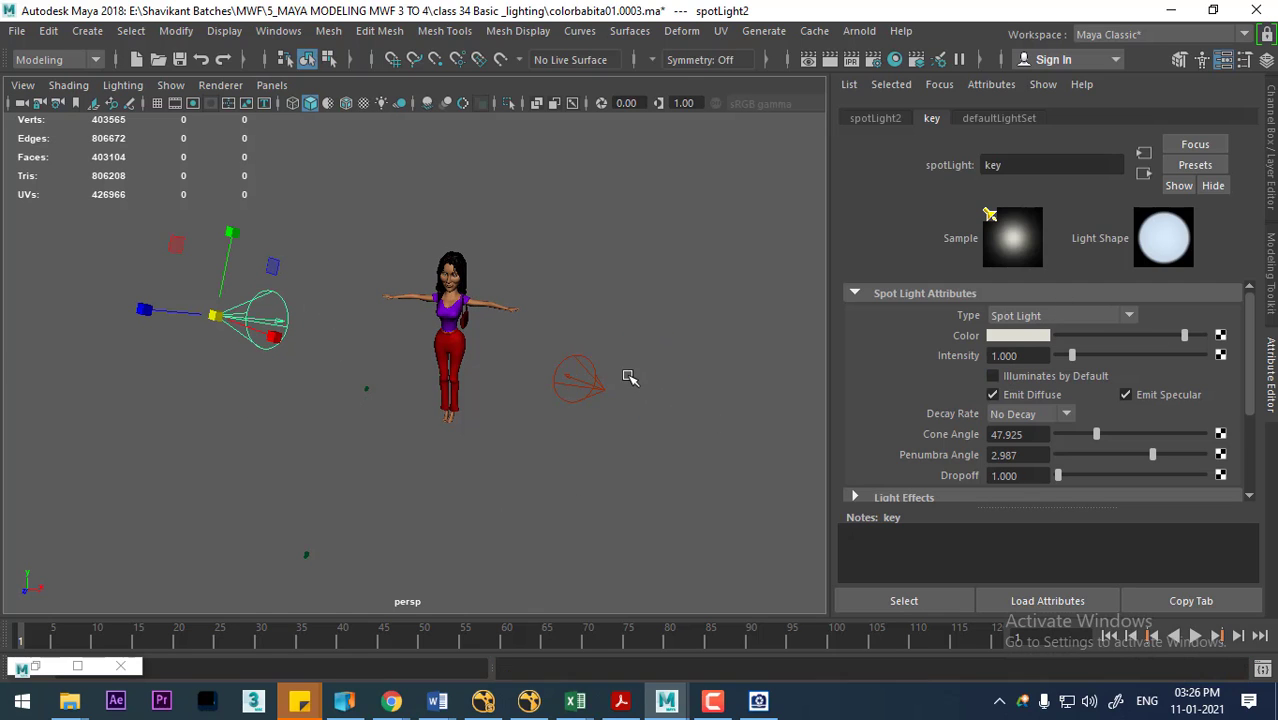
pyautogui.click(664, 390)
pyautogui.keyDown('alt'); pyautogui.moveTo(665, 282); pyautogui.dragTo(688, 232); pyautogui.keyUp('alt')
pyautogui.keyDown('alt'); pyautogui.moveTo(688, 232); pyautogui.dragTo(797, 100, button='right'); pyautogui.keyUp('alt')
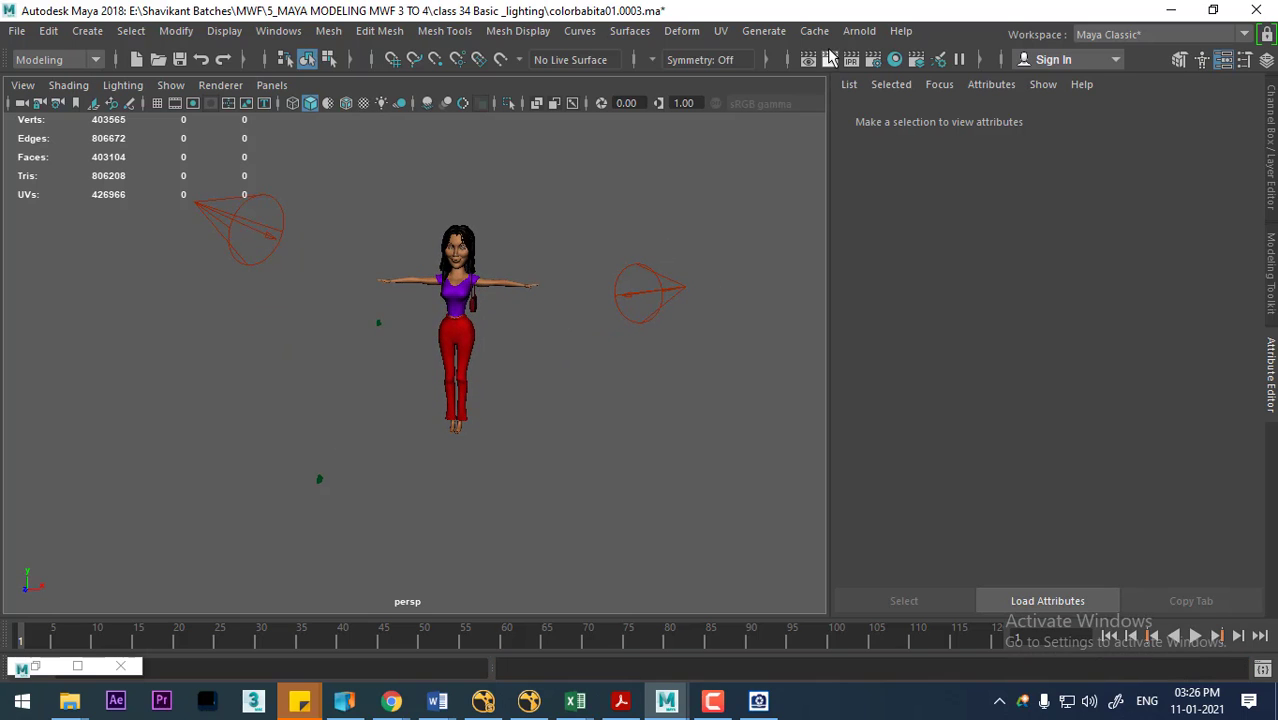
pyautogui.click(830, 58)
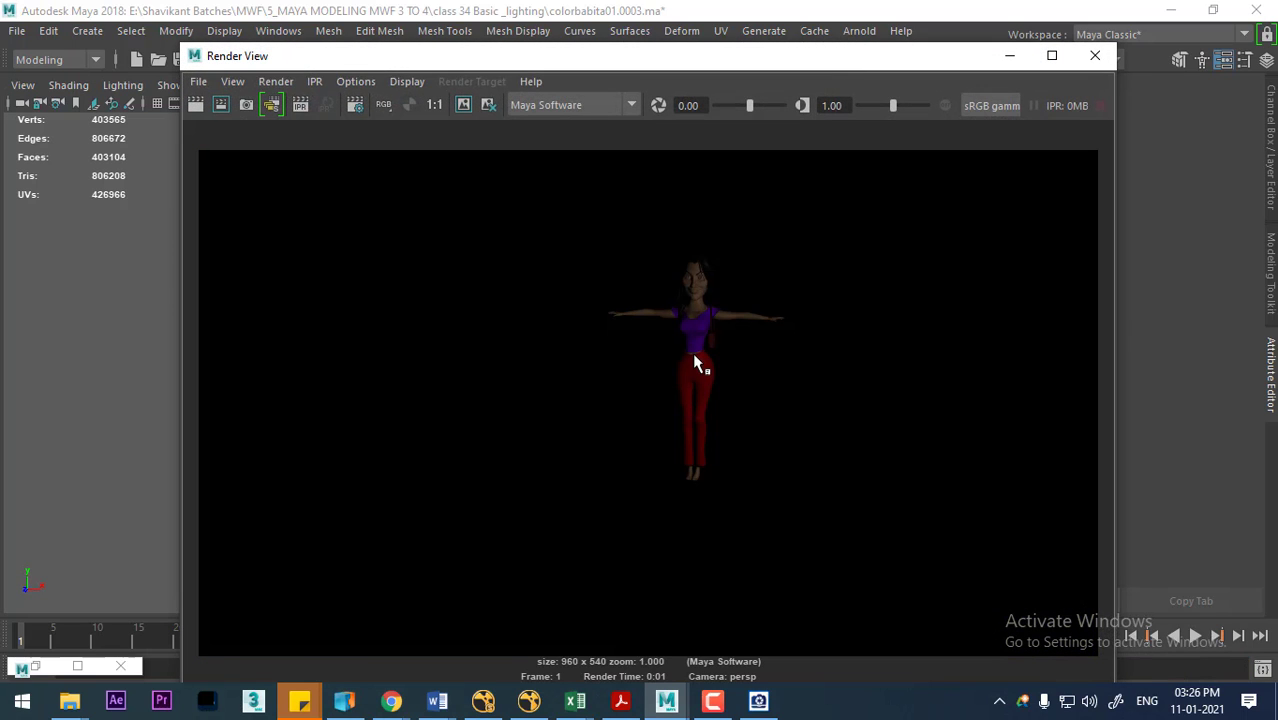
# Step: Turn off Illuminates by Default on the right spotlight, spotLight1
pyautogui.click(1094, 55)
pyautogui.moveTo(728, 242); pyautogui.dragTo(664, 310)
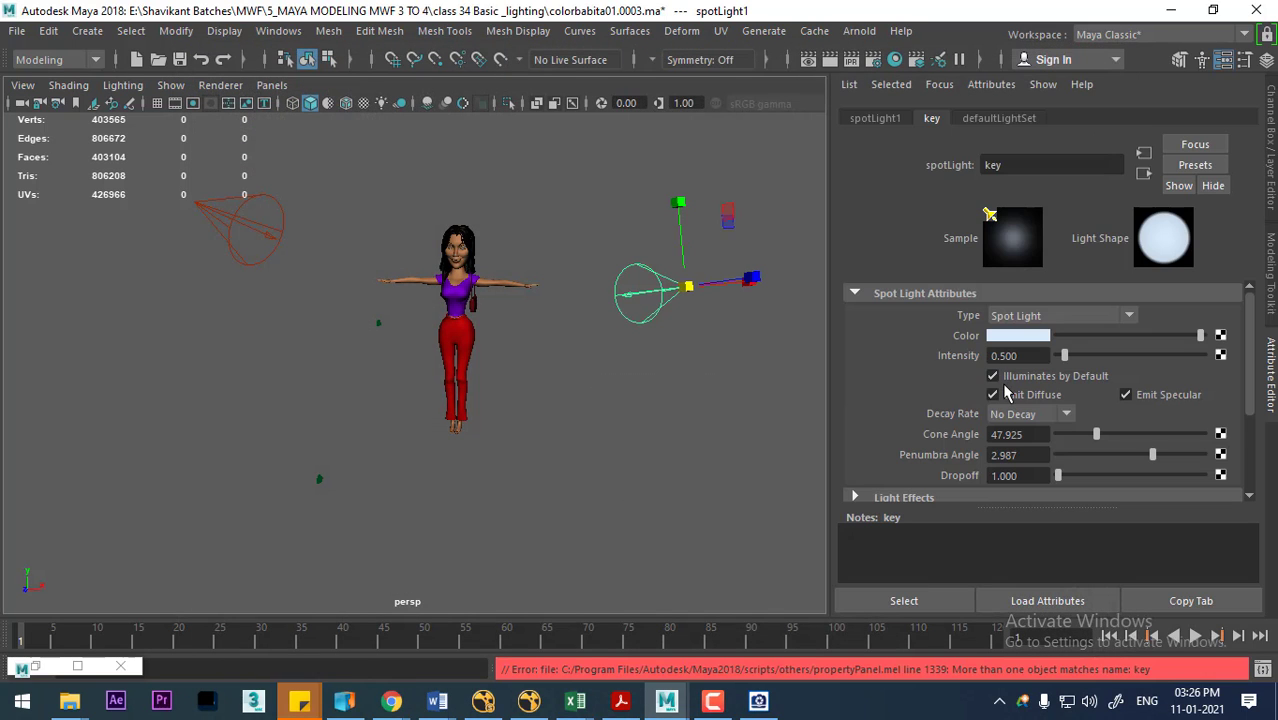
pyautogui.click(1010, 383)
pyautogui.click(150, 550)
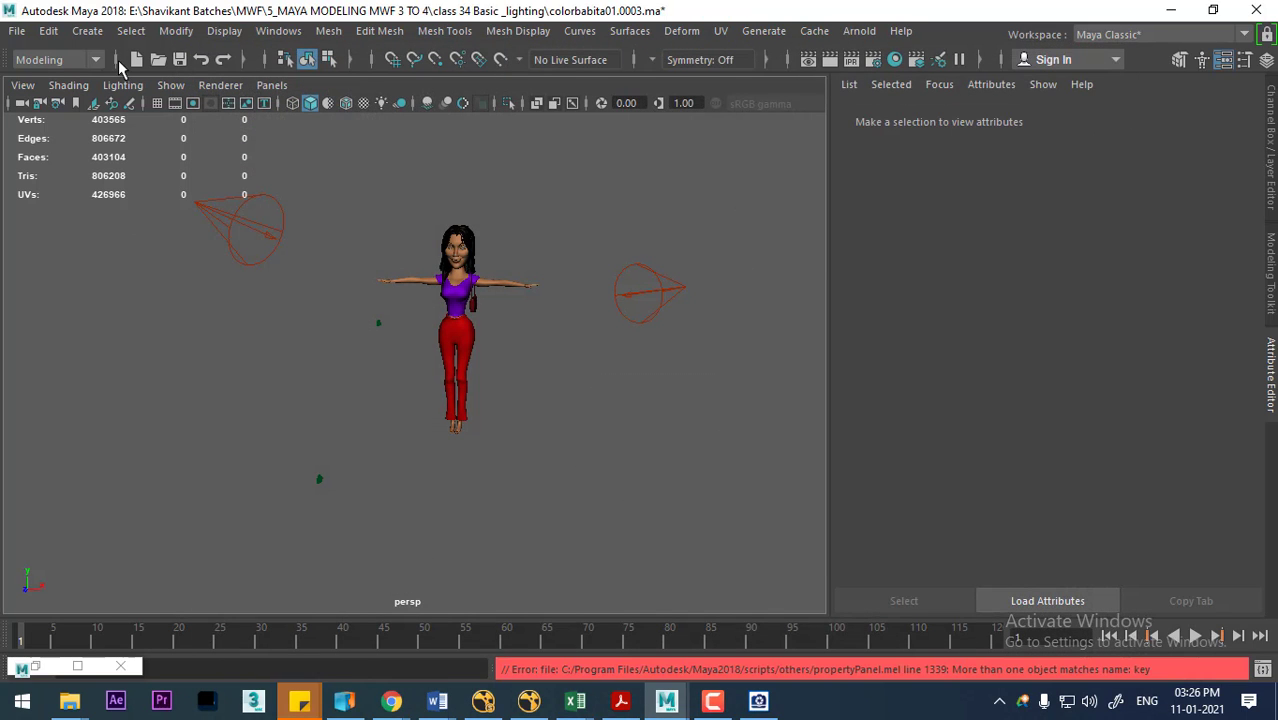
# Step: Enable depth map shadows on the left spotlight with Resolution 1024 and Filter Size 4
pyautogui.click(231, 253)
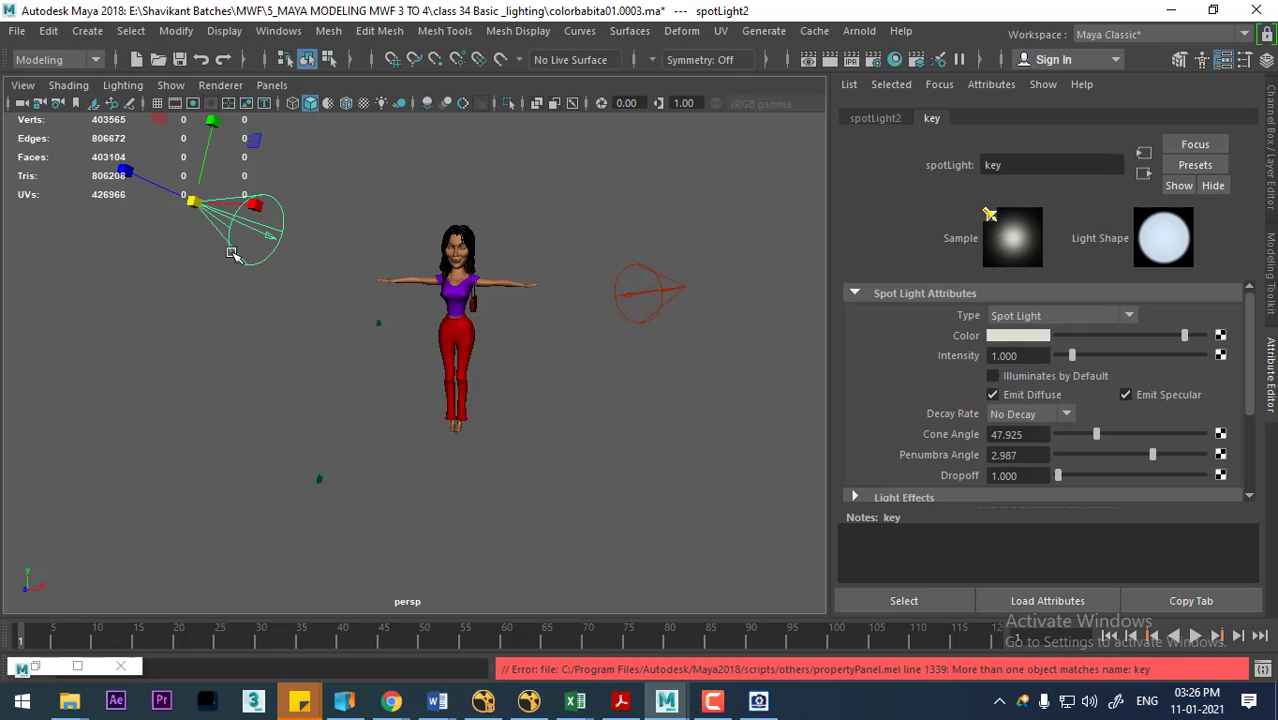
pyautogui.scroll(-3, 1136, 424)
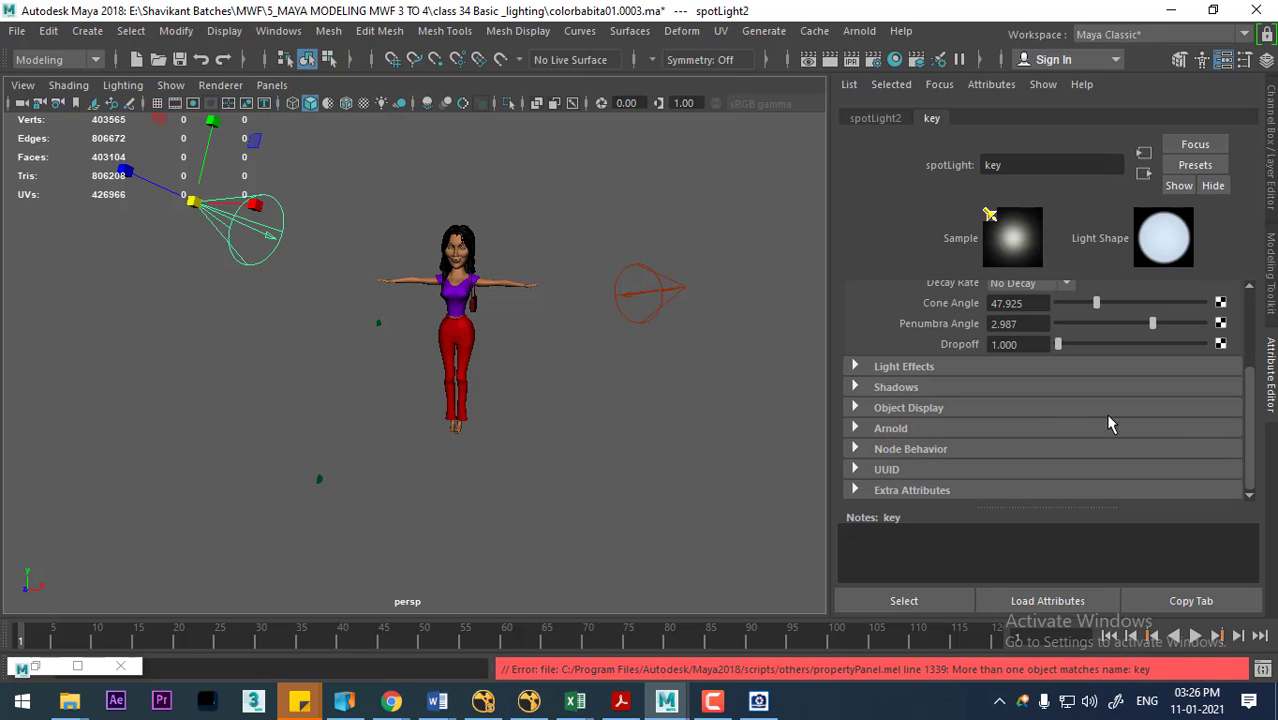
pyautogui.click(929, 393)
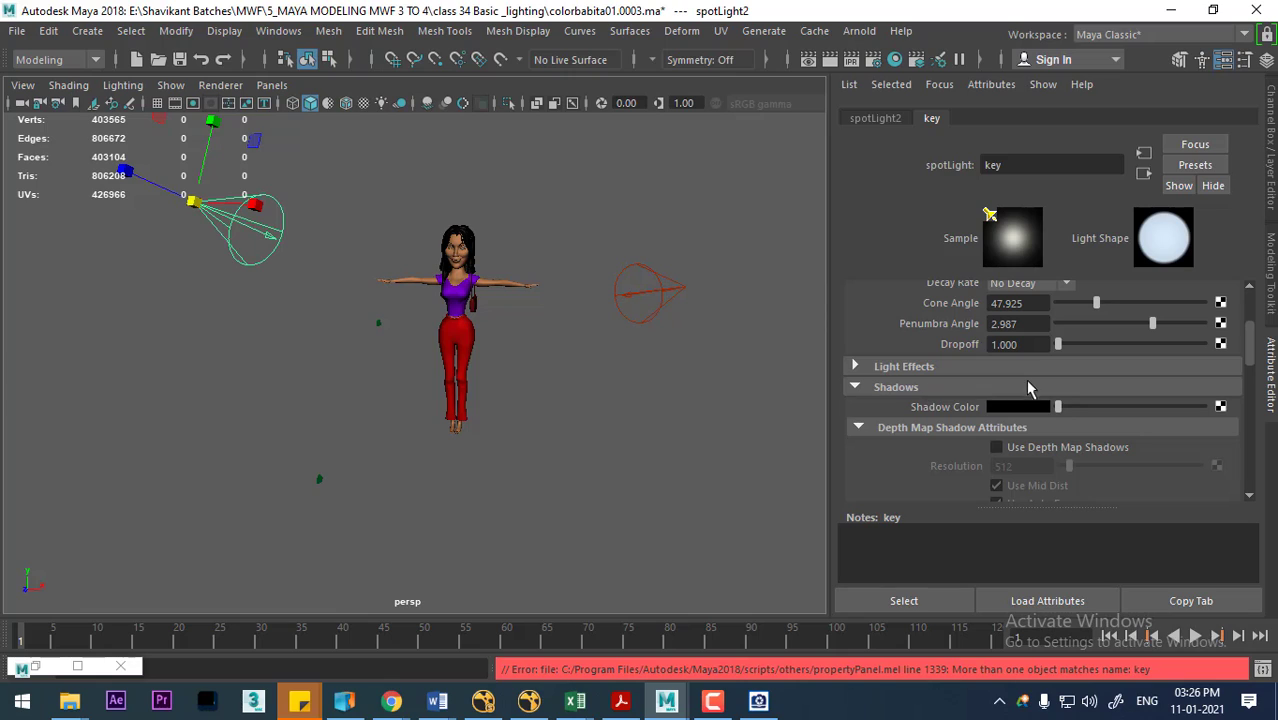
pyautogui.click(1065, 456)
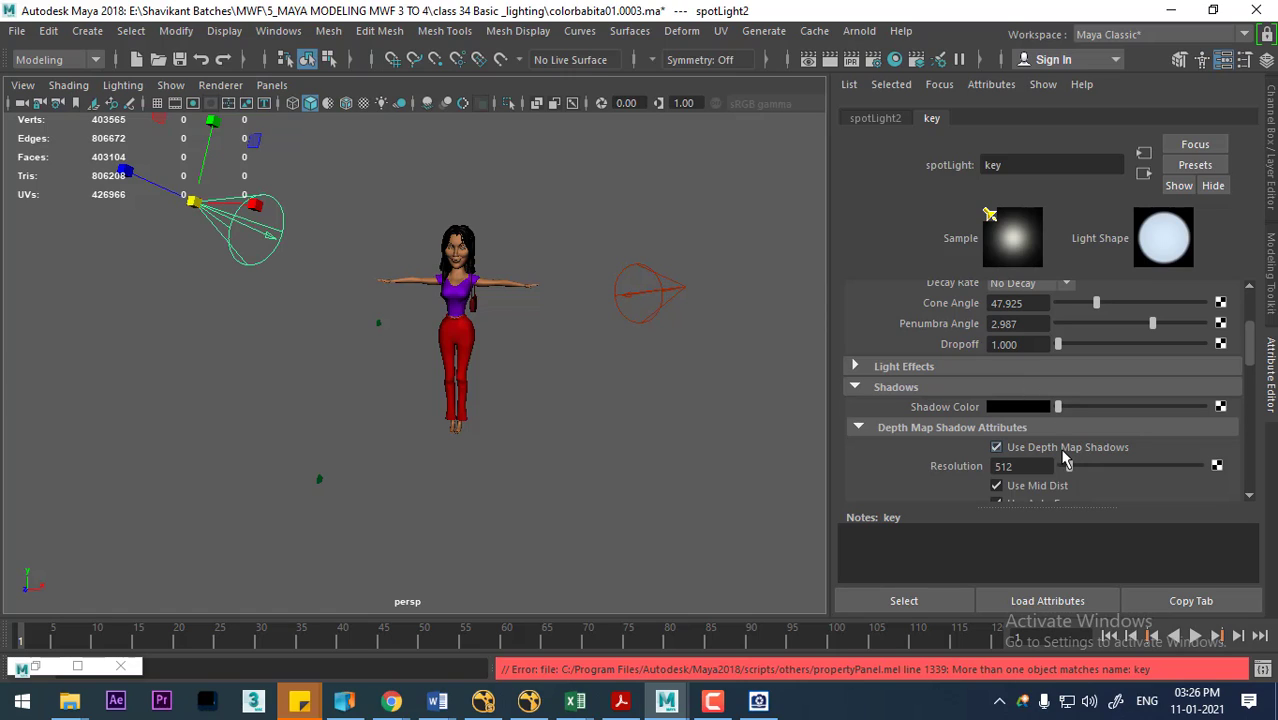
pyautogui.click(1040, 464)
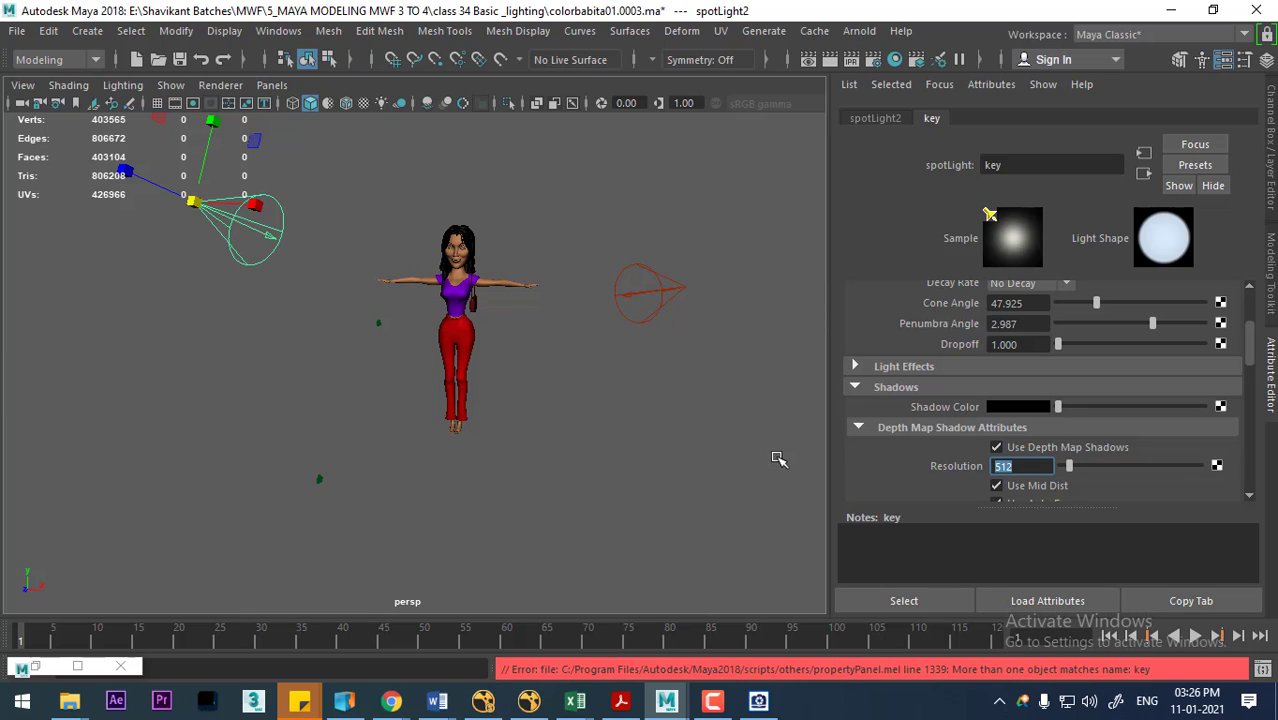
pyautogui.write('1024')
pyautogui.press('Return')
pyautogui.scroll(-2, 955, 428)
pyautogui.click(1025, 490)
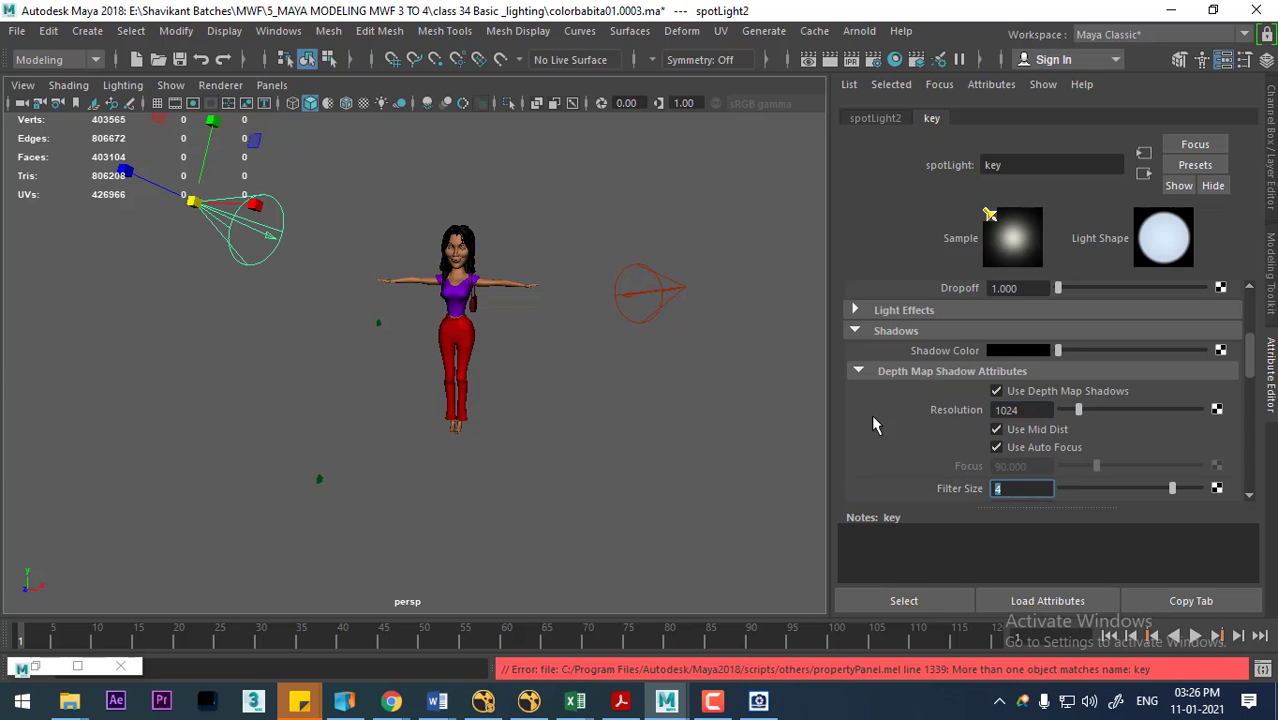
# Step: Enable depth map shadows on the right spotlight as well
pyautogui.click(676, 280)
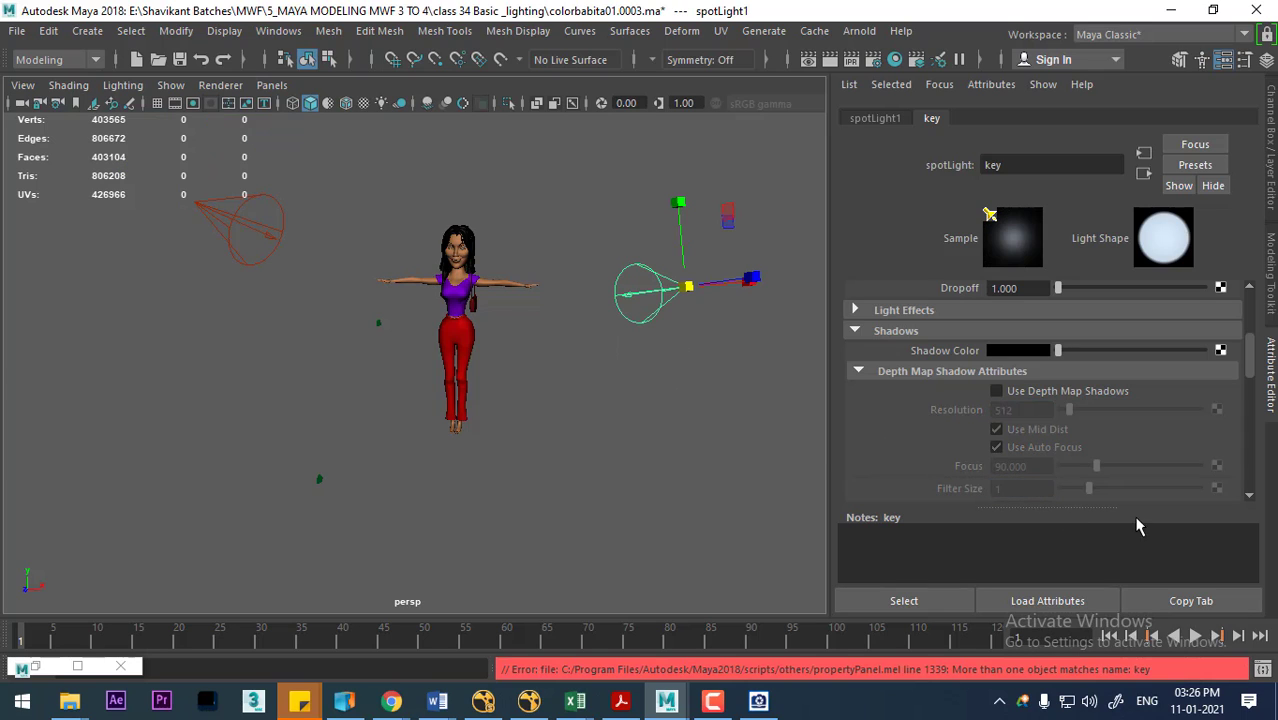
pyautogui.click(1034, 393)
pyautogui.write('4')
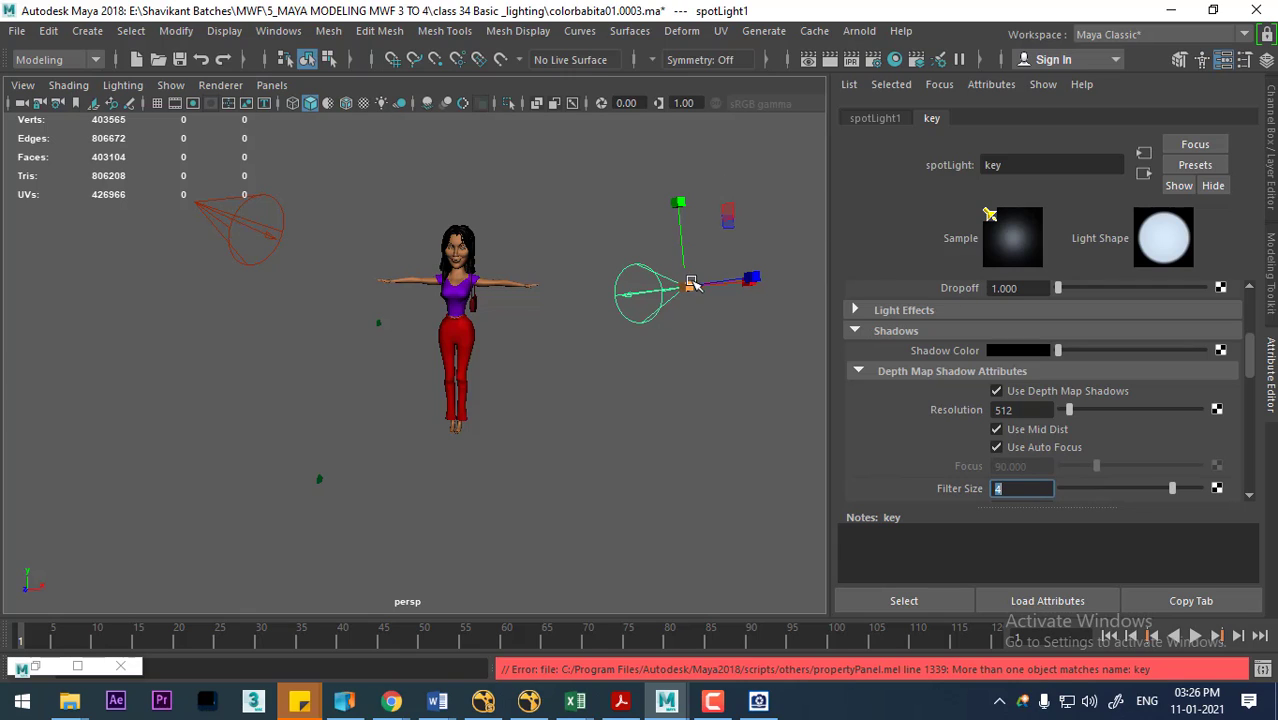
pyautogui.keyDown('alt'); pyautogui.moveTo(512, 295); pyautogui.dragTo(556, 322); pyautogui.keyUp('alt')
# Step: Shade the viewport with all lights and turn Illuminates by Default back on for the right light
pyautogui.press('7')
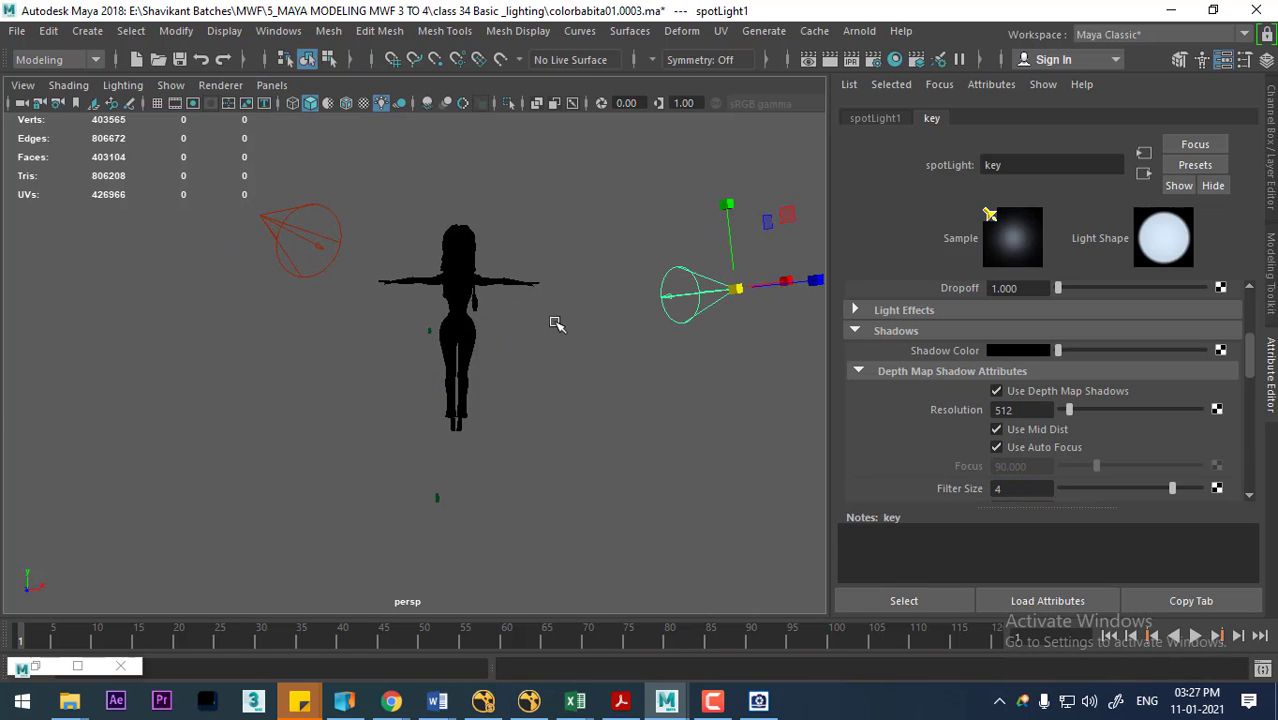
pyautogui.scroll(3, 1170, 403)
pyautogui.scroll(1, 1070, 413)
pyautogui.click(1049, 377)
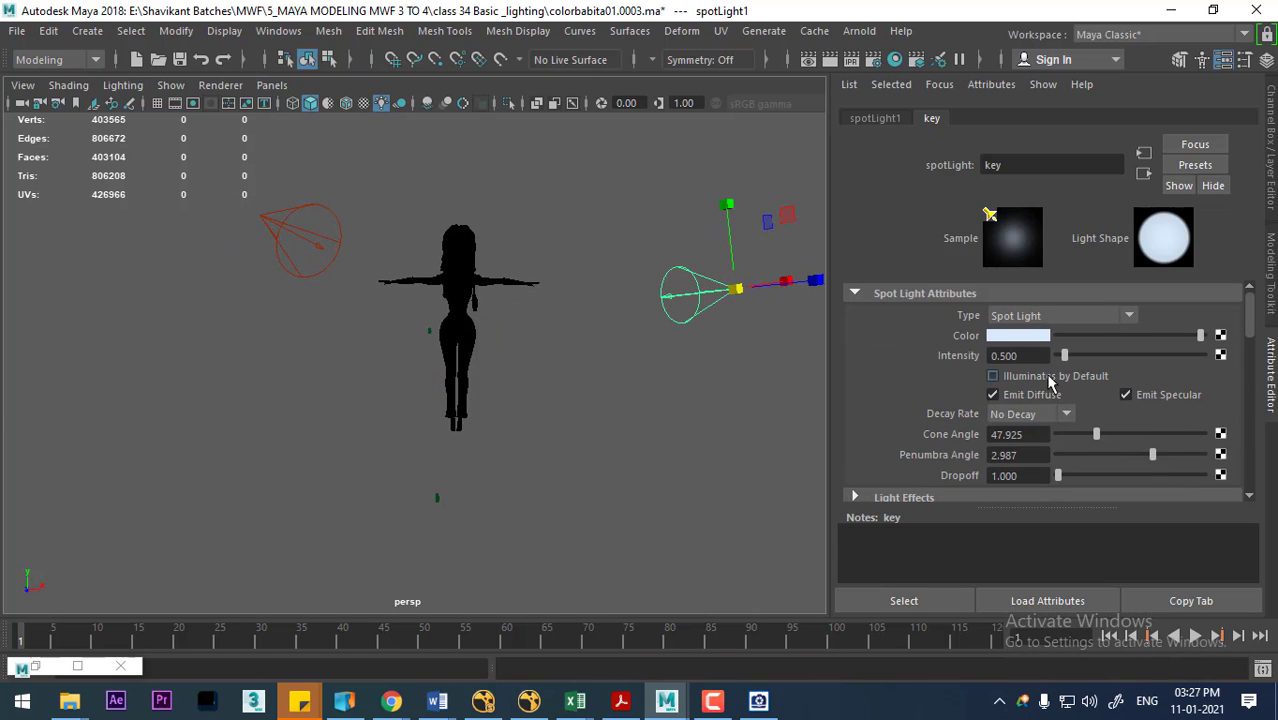
pyautogui.scroll(2, 623, 345)
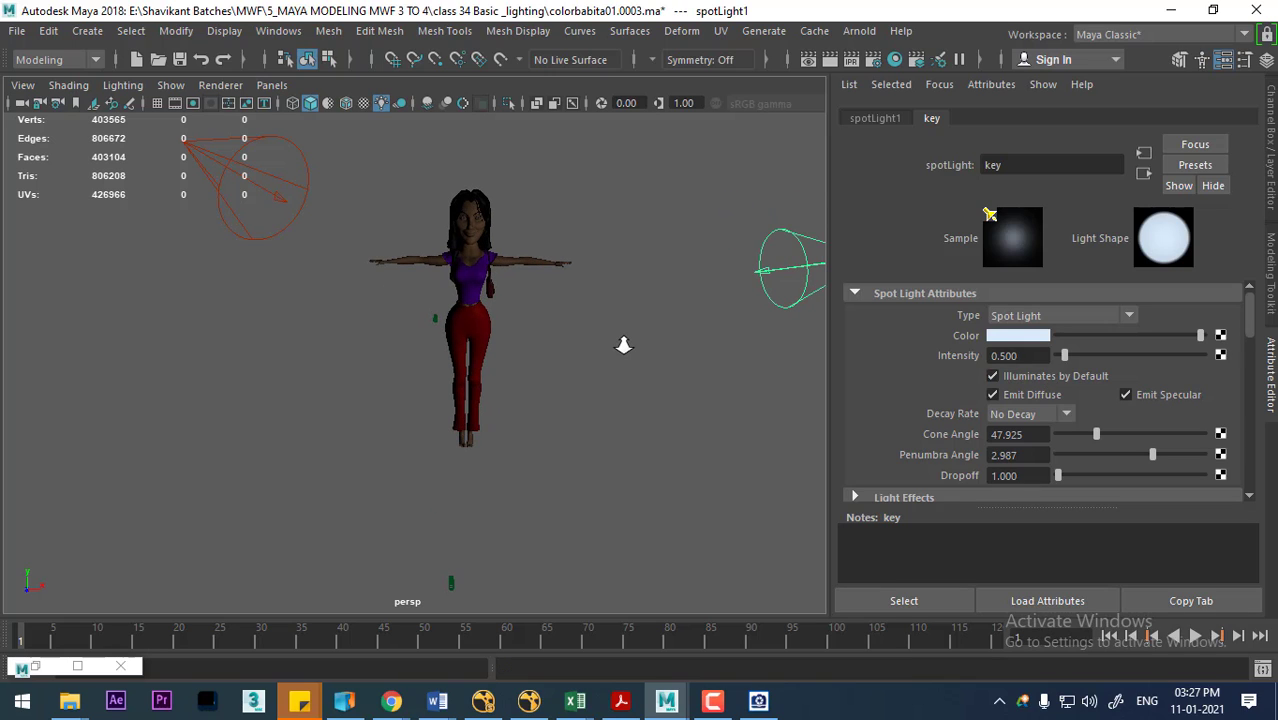
pyautogui.click(667, 410)
# Step: Rename the right spotlight to 'fill'
pyautogui.moveTo(326, 157); pyautogui.dragTo(244, 196)
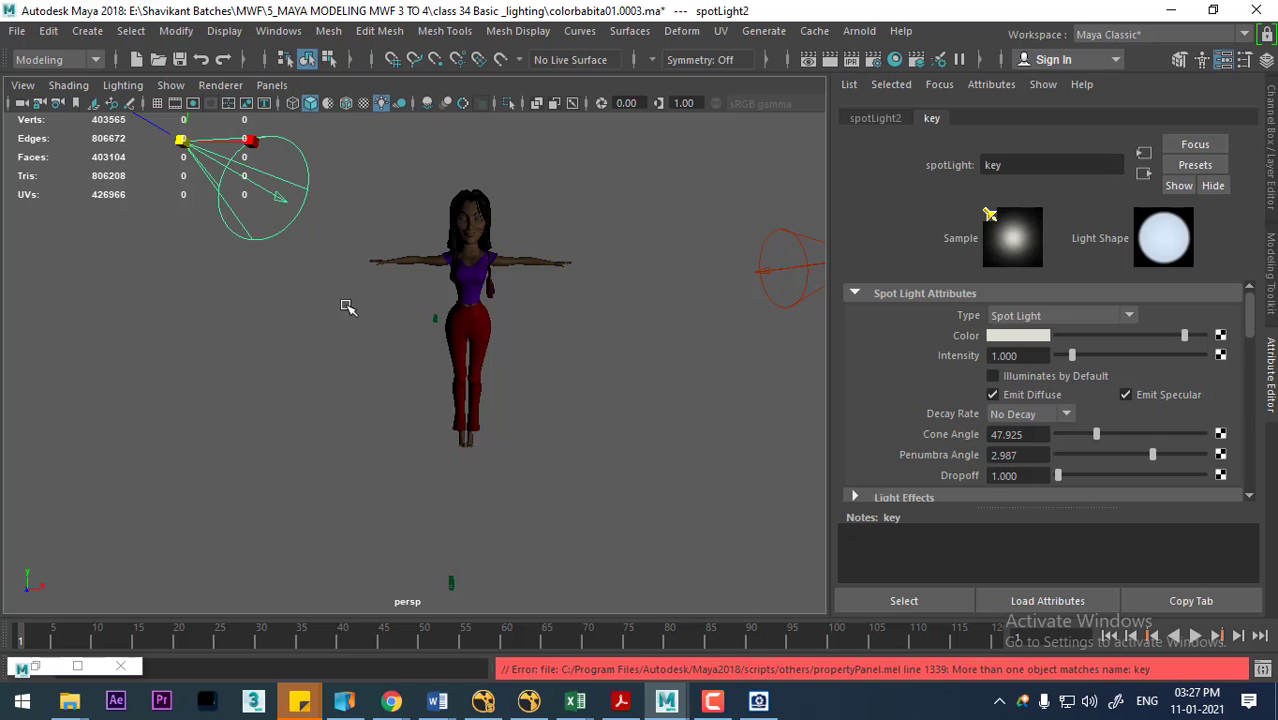
pyautogui.moveTo(720, 208); pyautogui.dragTo(816, 338)
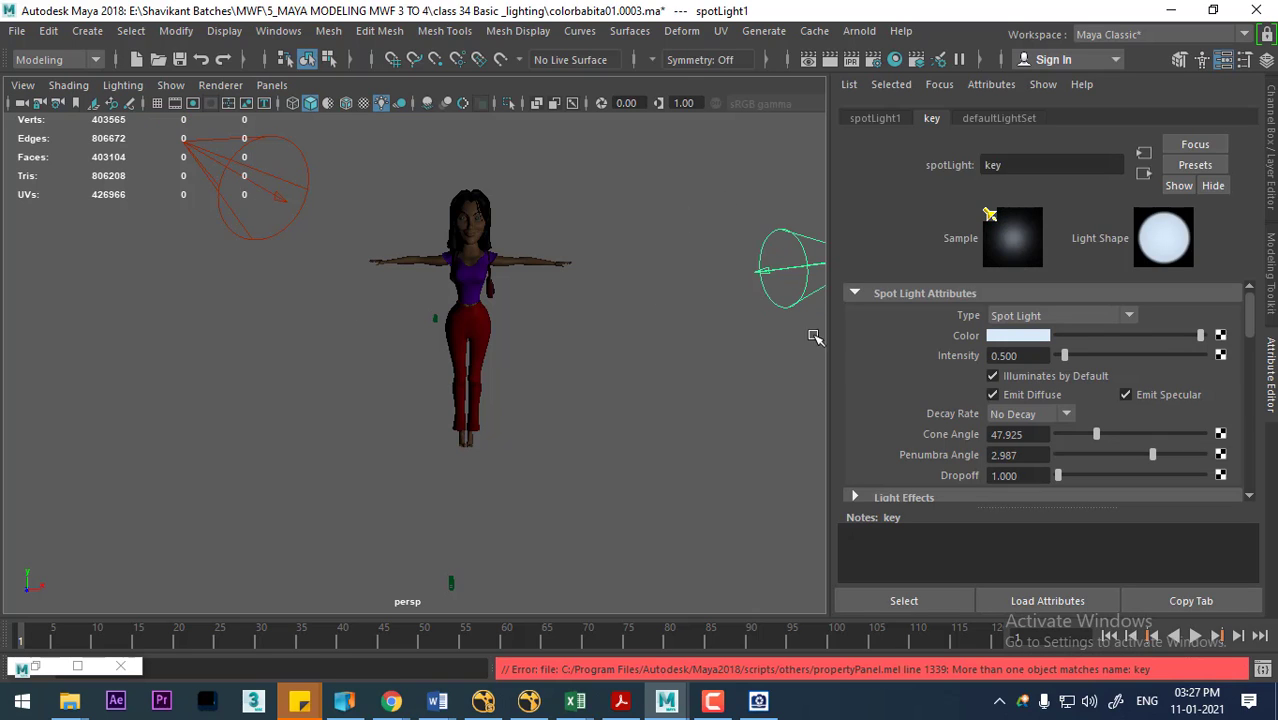
pyautogui.doubleClick(1040, 164)
pyautogui.write('fill')
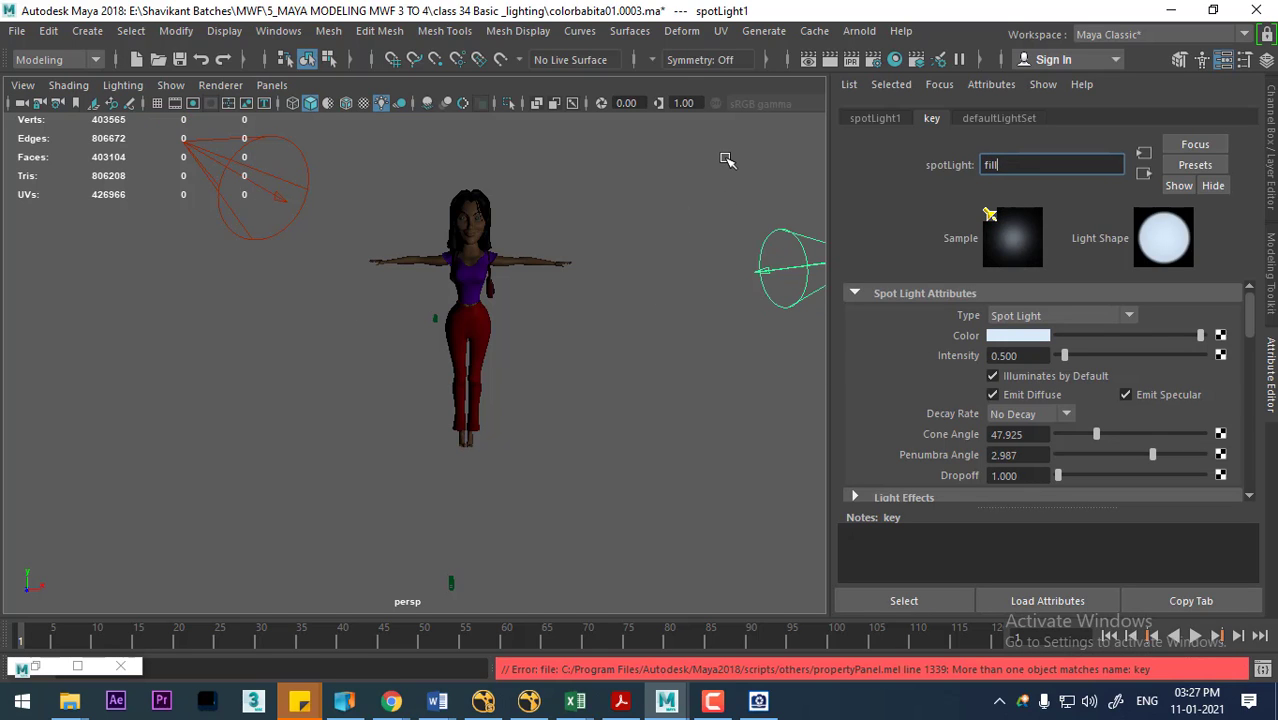
pyautogui.press('Return')
# Step: Turn Illuminates by Default back on for the key light
pyautogui.moveTo(194, 274); pyautogui.dragTo(252, 118)
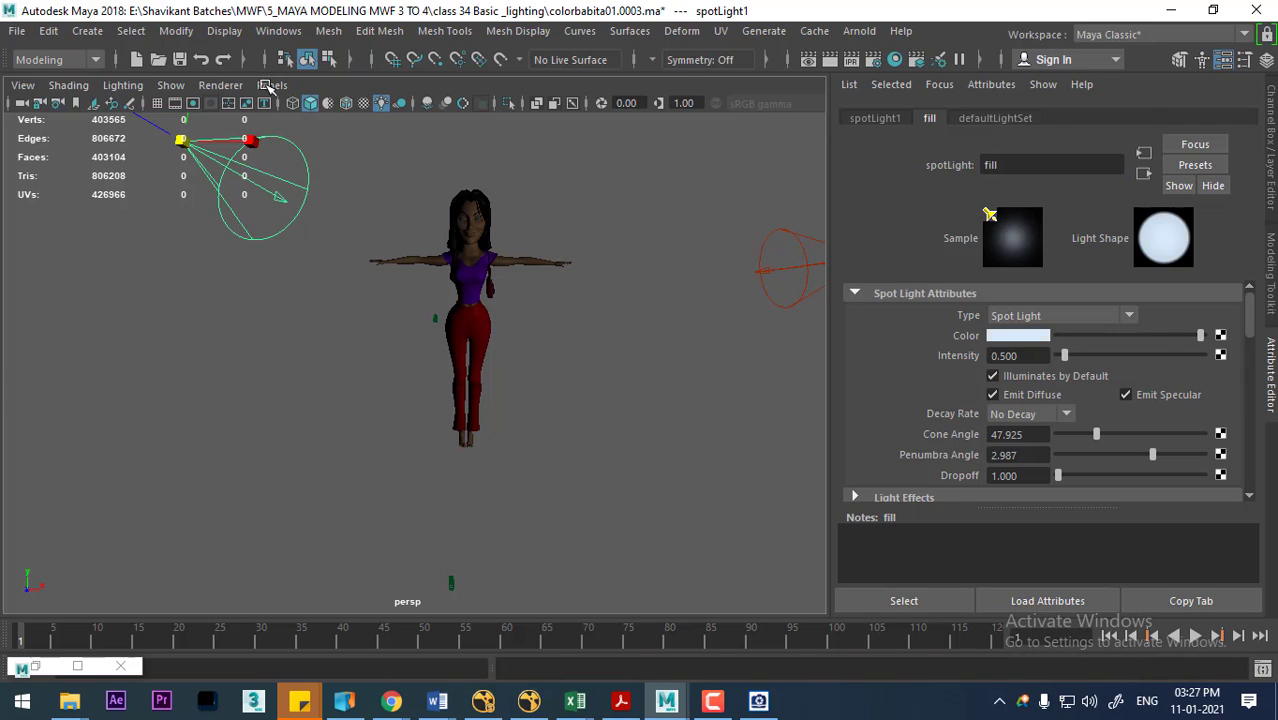
pyautogui.click(992, 376)
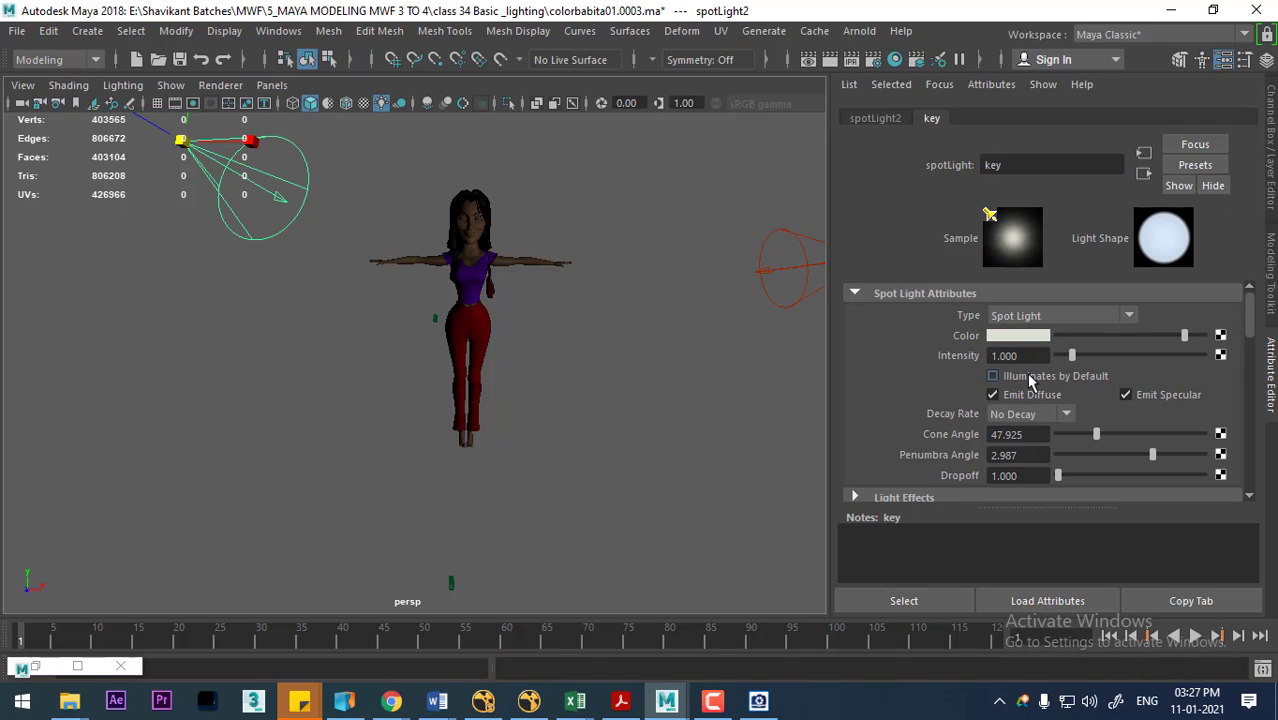
pyautogui.click(715, 391)
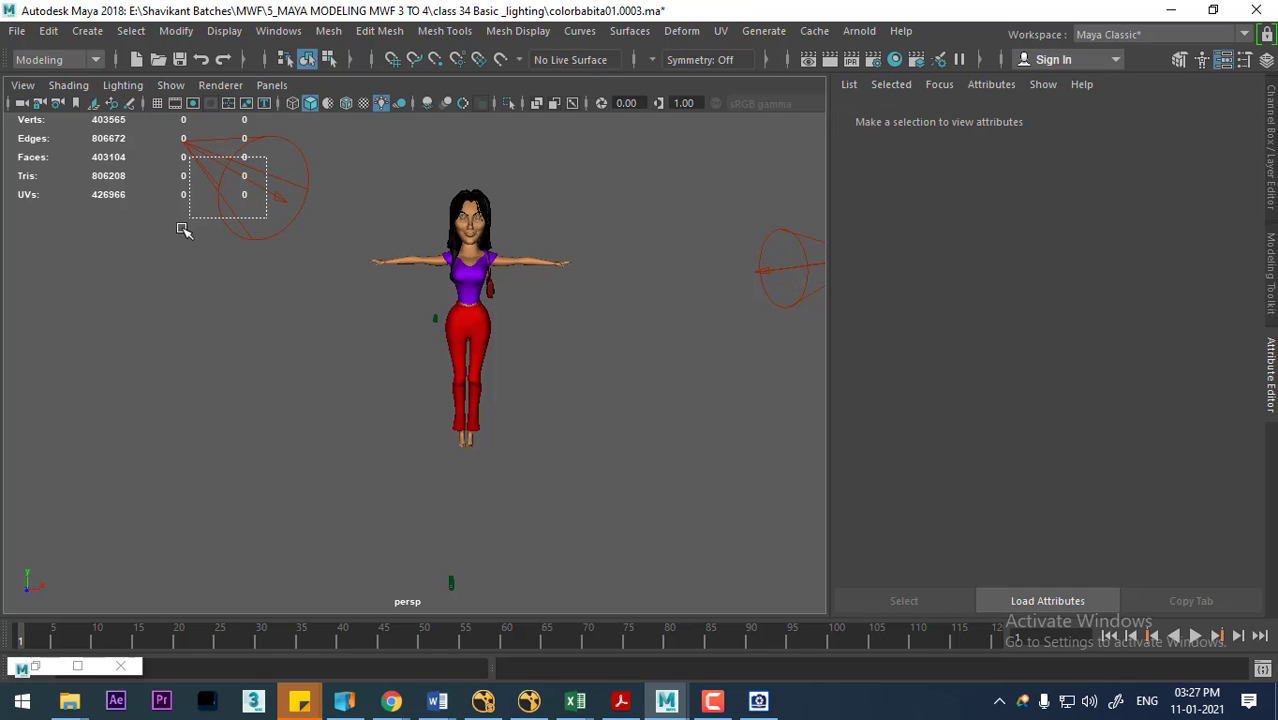
# Step: Look through the key spotlight and tumble it to aim at the character from the left
pyautogui.moveTo(268, 158); pyautogui.dragTo(185, 228)
pyautogui.click(271, 85)
pyautogui.click(305, 160)
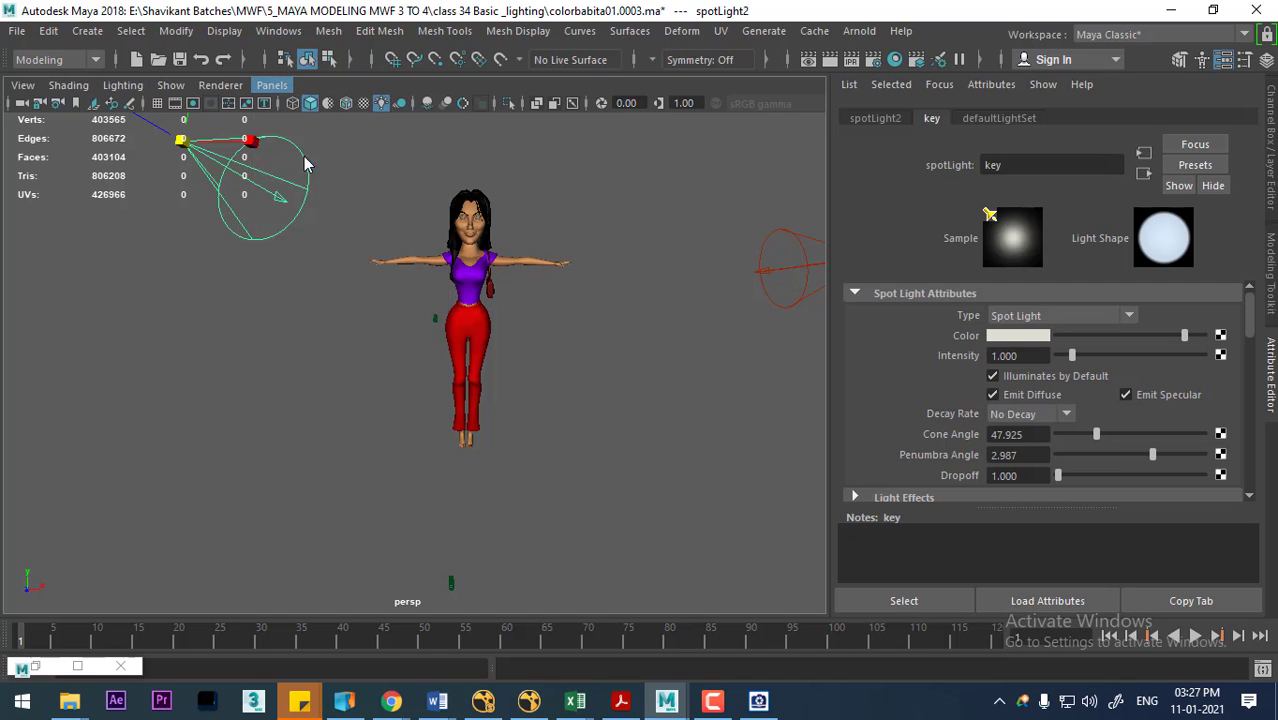
pyautogui.moveTo(415, 331)
pyautogui.keyDown('alt'); pyautogui.mouseDown()
pyautogui.moveTo(460, 318)
pyautogui.moveTo(423, 367)
pyautogui.moveTo(422, 462)
pyautogui.moveTo(448, 340)
pyautogui.moveTo(449, 444)
pyautogui.moveTo(445, 425)
pyautogui.mouseUp(); pyautogui.keyUp('alt')
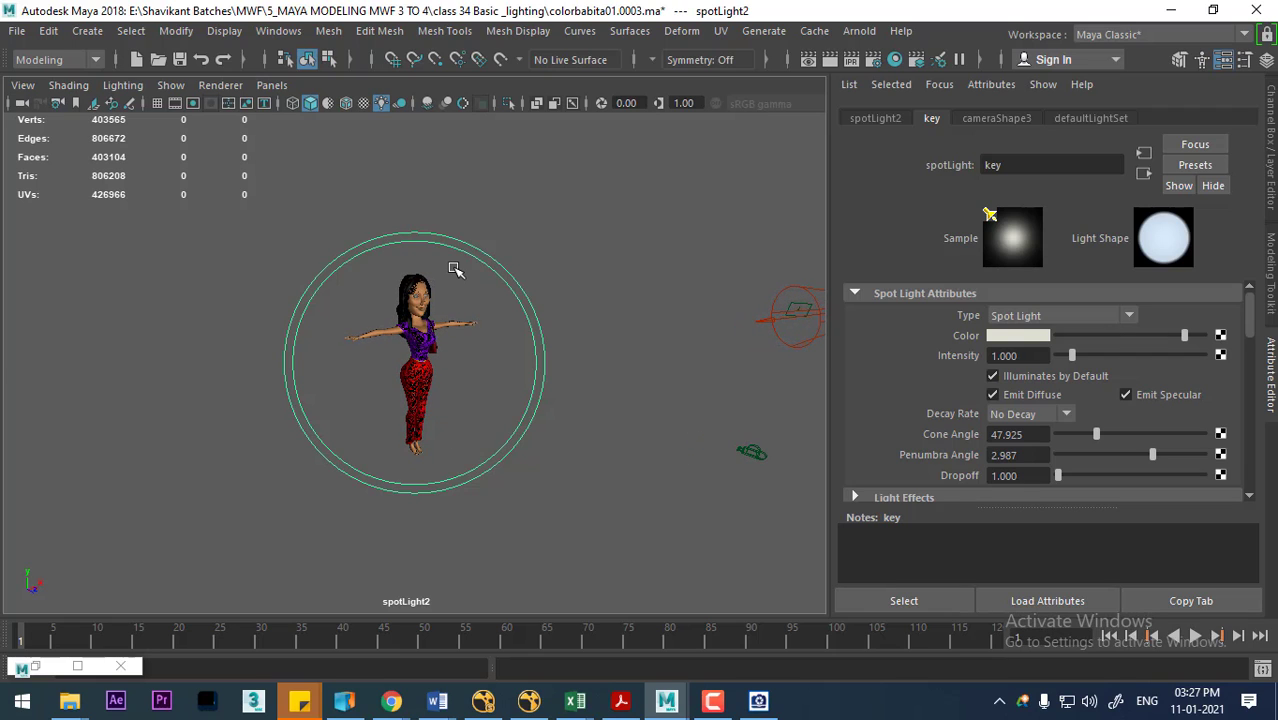
pyautogui.moveTo(570, 422)
pyautogui.keyDown('alt'); pyautogui.mouseDown()
pyautogui.moveTo(408, 368)
pyautogui.moveTo(436, 365)
pyautogui.moveTo(528, 393)
pyautogui.moveTo(288, 405)
pyautogui.mouseUp(); pyautogui.keyUp('alt')
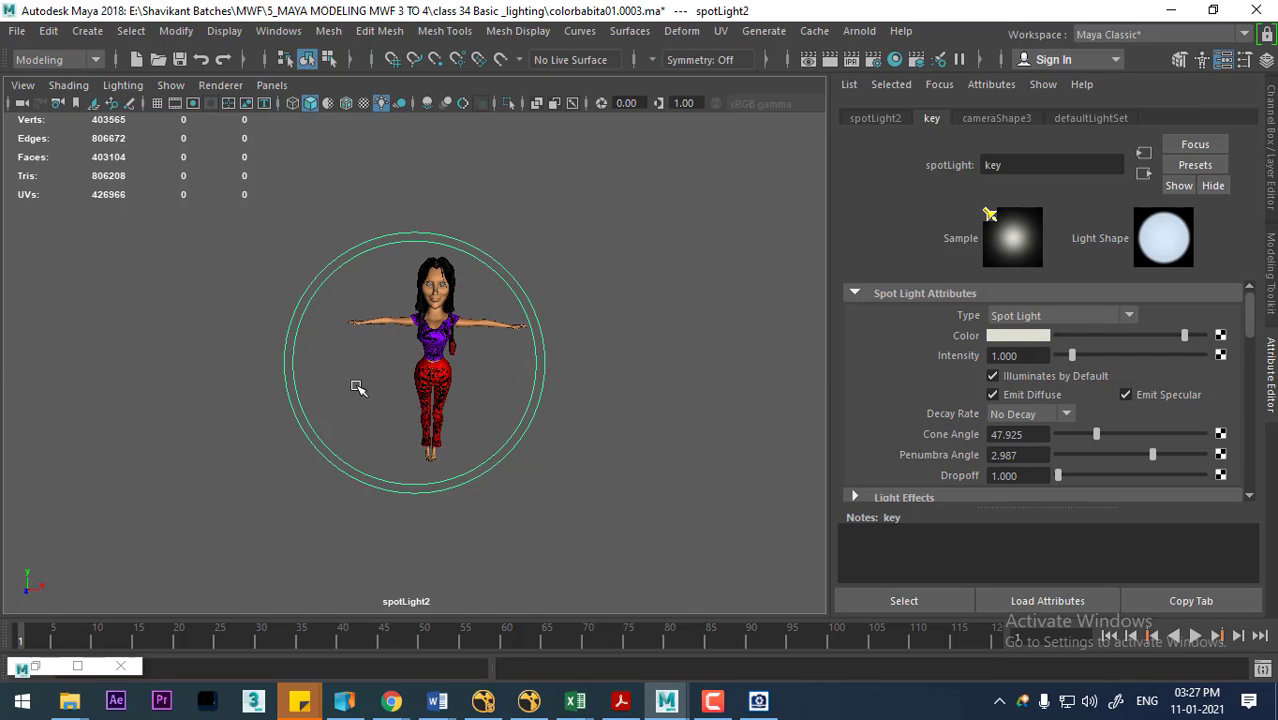
pyautogui.moveTo(357, 385)
pyautogui.keyDown('alt'); pyautogui.mouseDown()
pyautogui.moveTo(402, 399)
pyautogui.moveTo(432, 333)
pyautogui.moveTo(508, 442)
pyautogui.moveTo(425, 334)
pyautogui.moveTo(511, 334)
pyautogui.moveTo(465, 339)
pyautogui.moveTo(482, 337)
pyautogui.mouseUp(); pyautogui.keyUp('alt')
# Step: Return the viewport to the persp camera and clear the selection
pyautogui.press('space')
pyautogui.moveTo(668, 459); pyautogui.dragTo(668, 305)
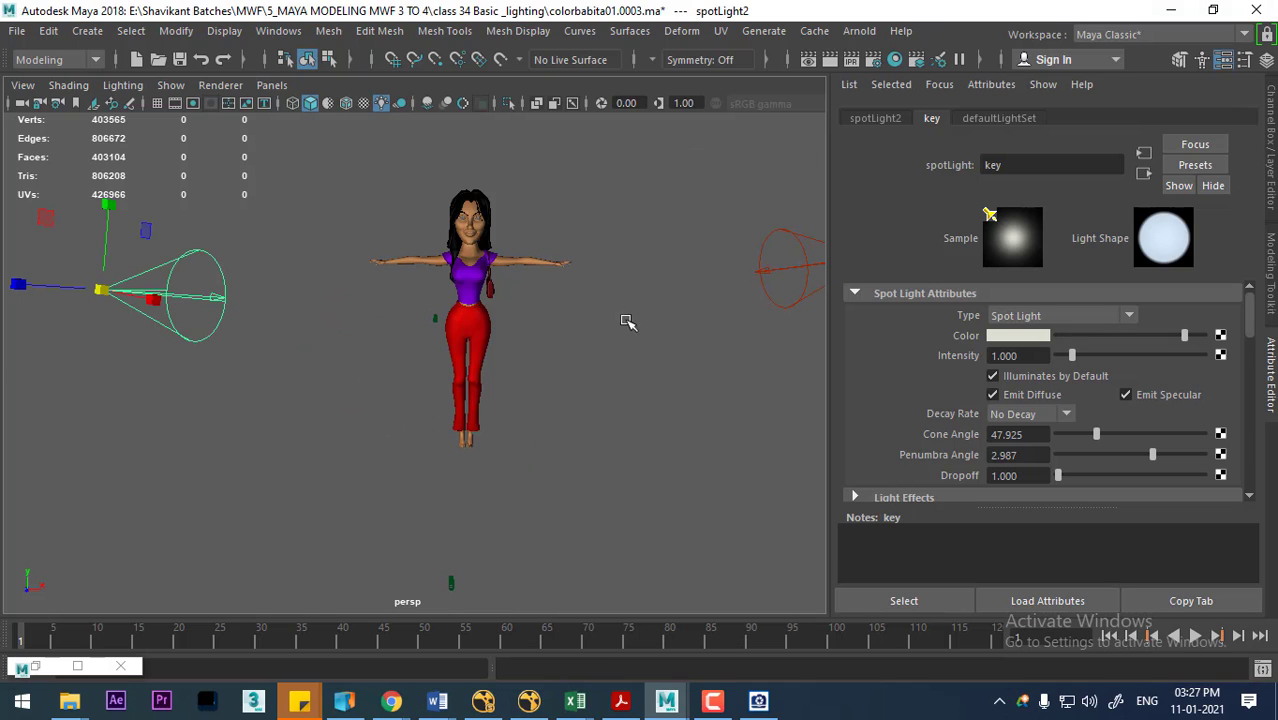
pyautogui.click(442, 380)
# Step: Look through the left spotlight and turn it toward the character's back
pyautogui.moveTo(229, 233); pyautogui.dragTo(140, 350)
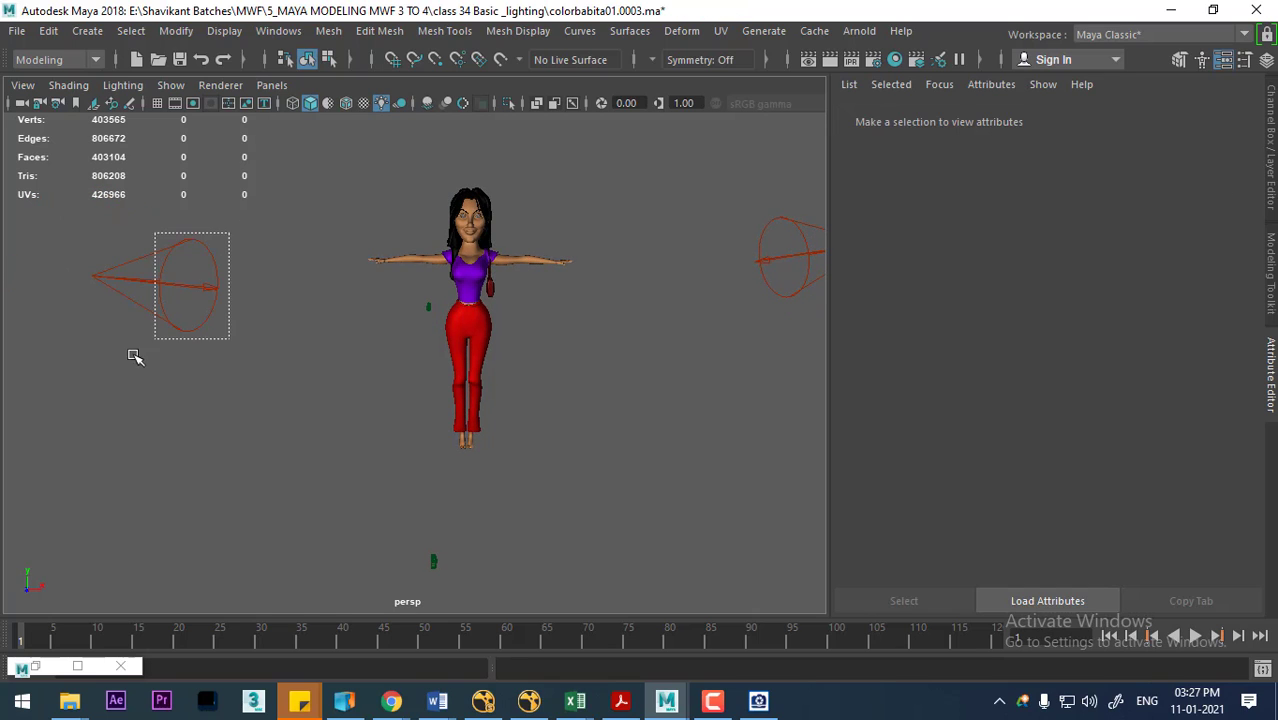
pyautogui.hotkey('ctrl', 'd')
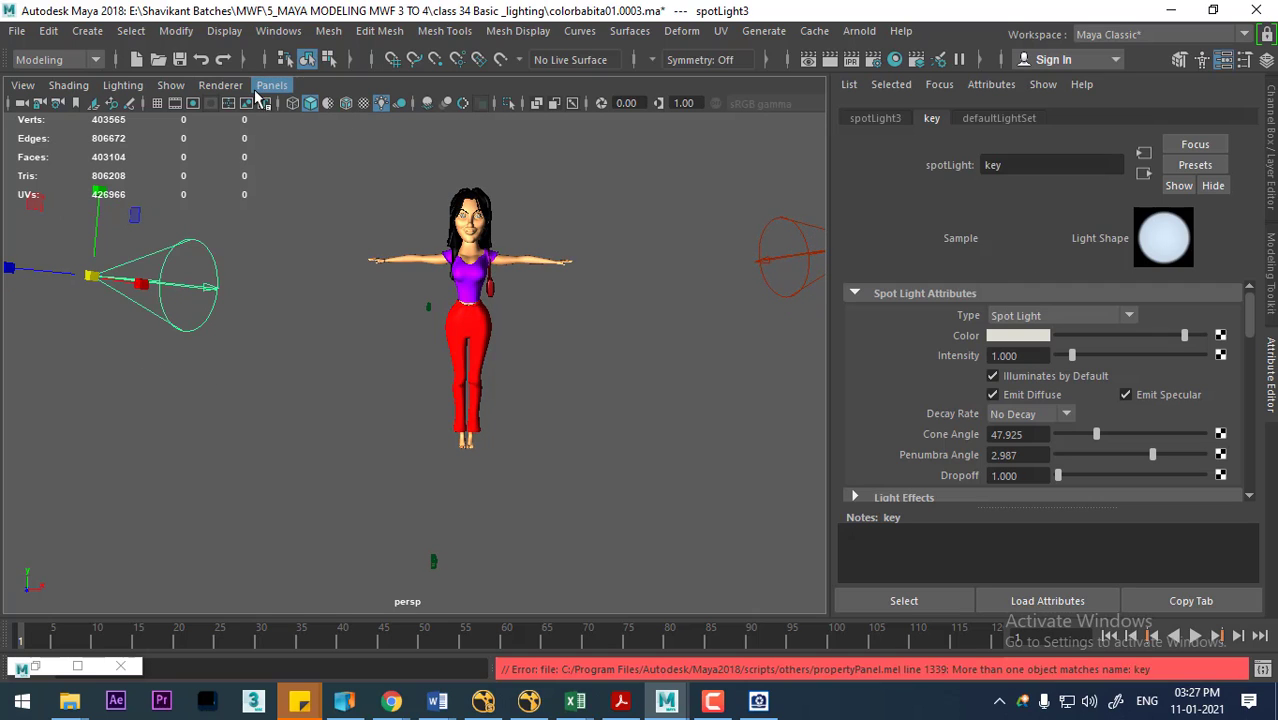
pyautogui.click(272, 85)
pyautogui.click(290, 161)
pyautogui.moveTo(428, 383)
pyautogui.keyDown('alt'); pyautogui.mouseDown()
pyautogui.moveTo(613, 437)
pyautogui.moveTo(479, 303)
pyautogui.moveTo(398, 301)
pyautogui.moveTo(428, 337)
pyautogui.moveTo(422, 322)
pyautogui.moveTo(408, 348)
pyautogui.mouseUp(); pyautogui.keyUp('alt')
pyautogui.moveTo(408, 348)
pyautogui.keyDown('alt'); pyautogui.mouseDown(button='middle')
pyautogui.moveTo(416, 365)
pyautogui.moveTo(428, 351)
pyautogui.moveTo(433, 375)
pyautogui.mouseUp(button='middle'); pyautogui.keyUp('alt')
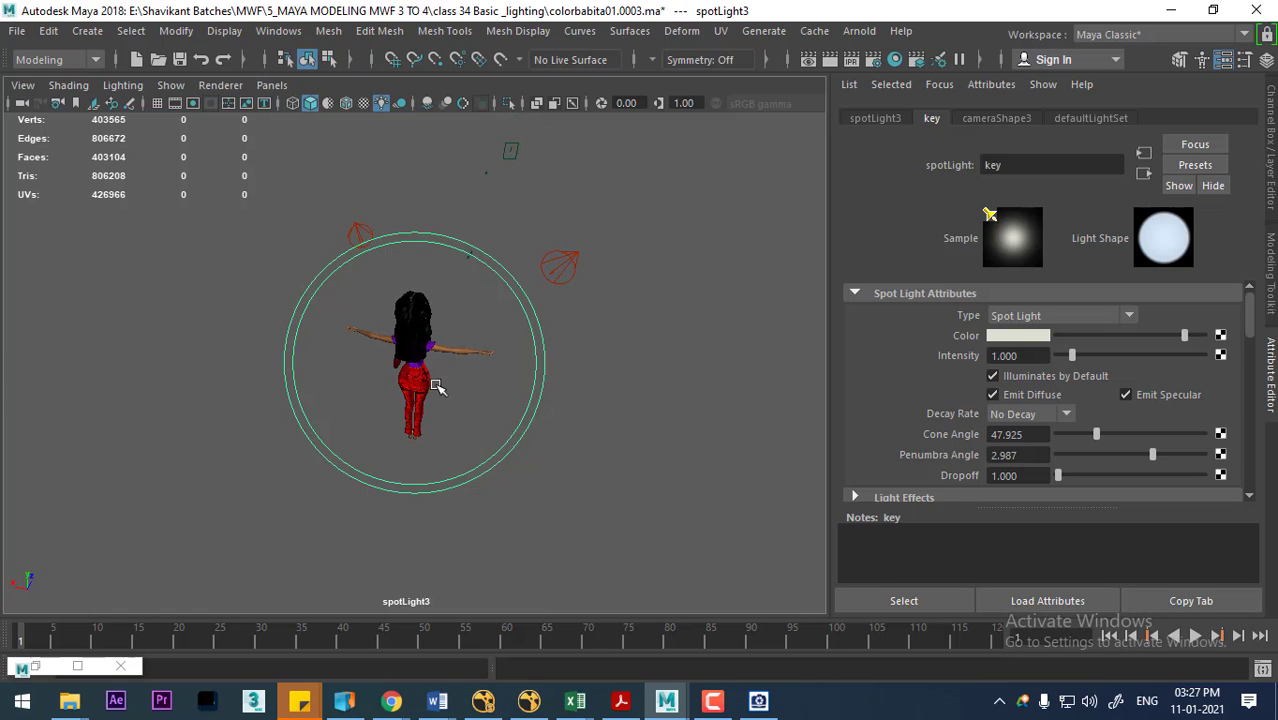
# Step: Rename the left spotlight to 'rim' and set its Intensity to 2
pyautogui.click(1047, 168)
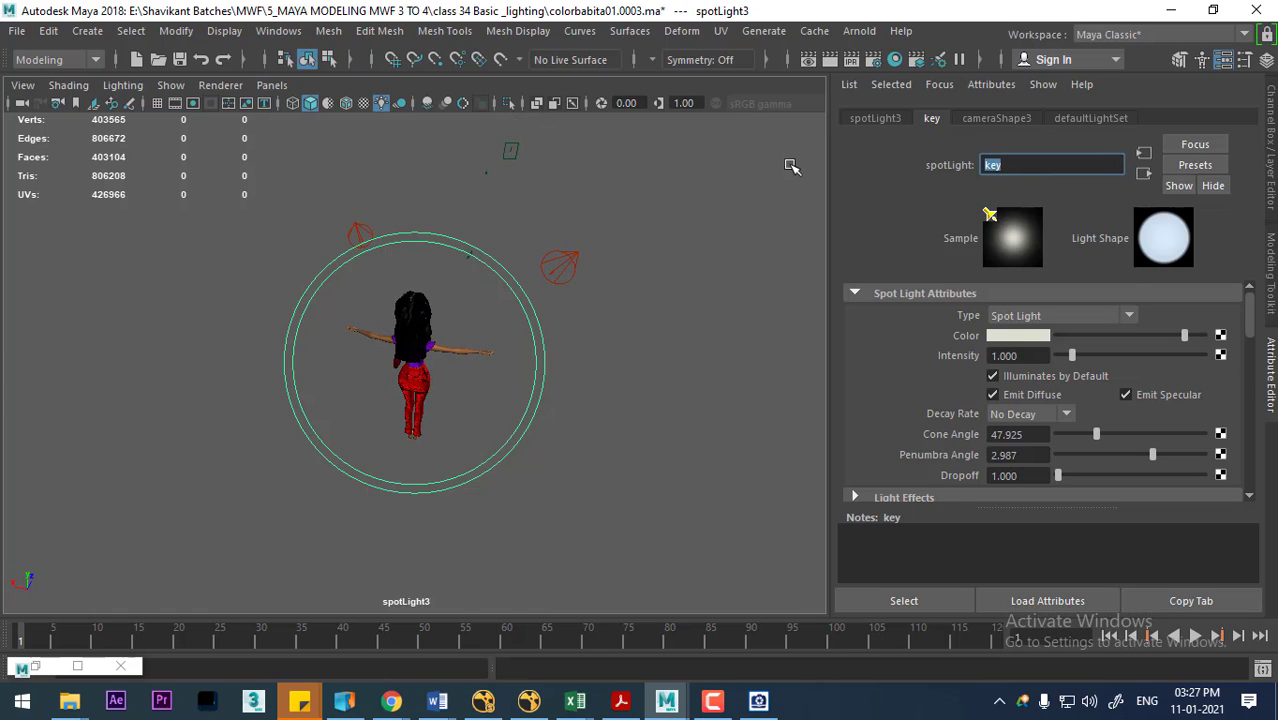
pyautogui.write('rim')
pyautogui.press('Return')
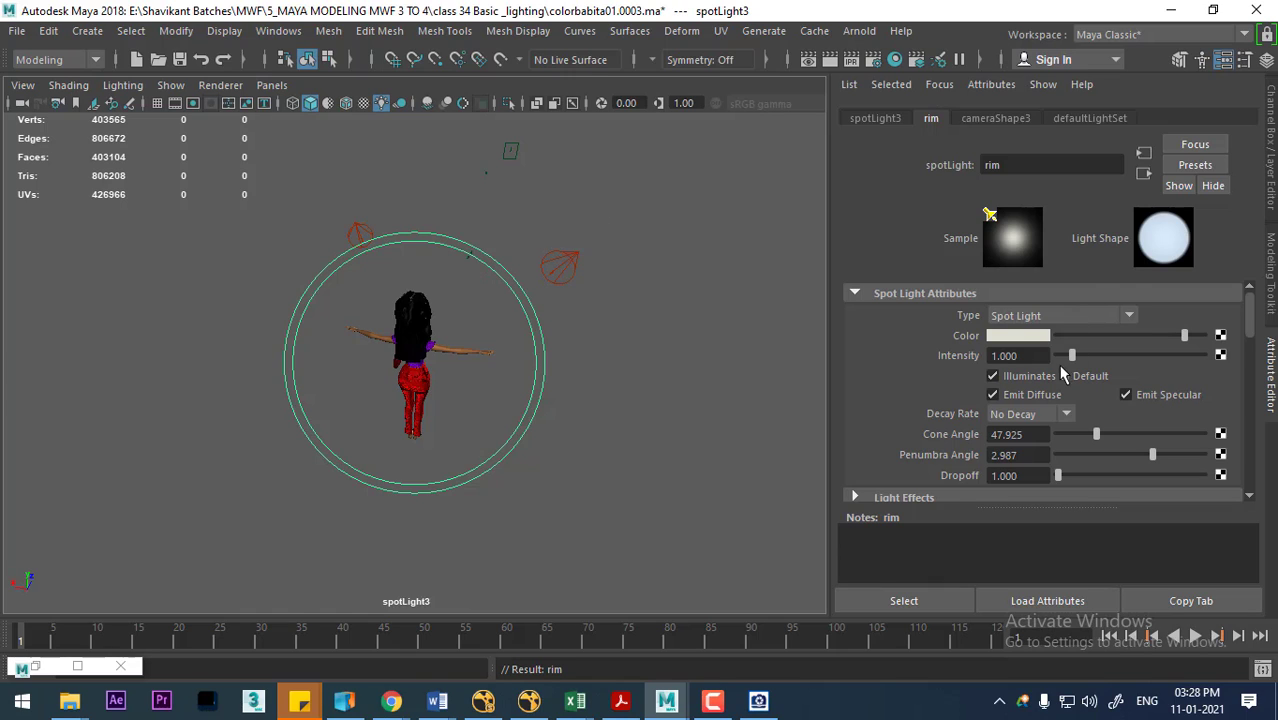
pyautogui.click(1010, 355)
pyautogui.write('2.000')
pyautogui.press('Return')
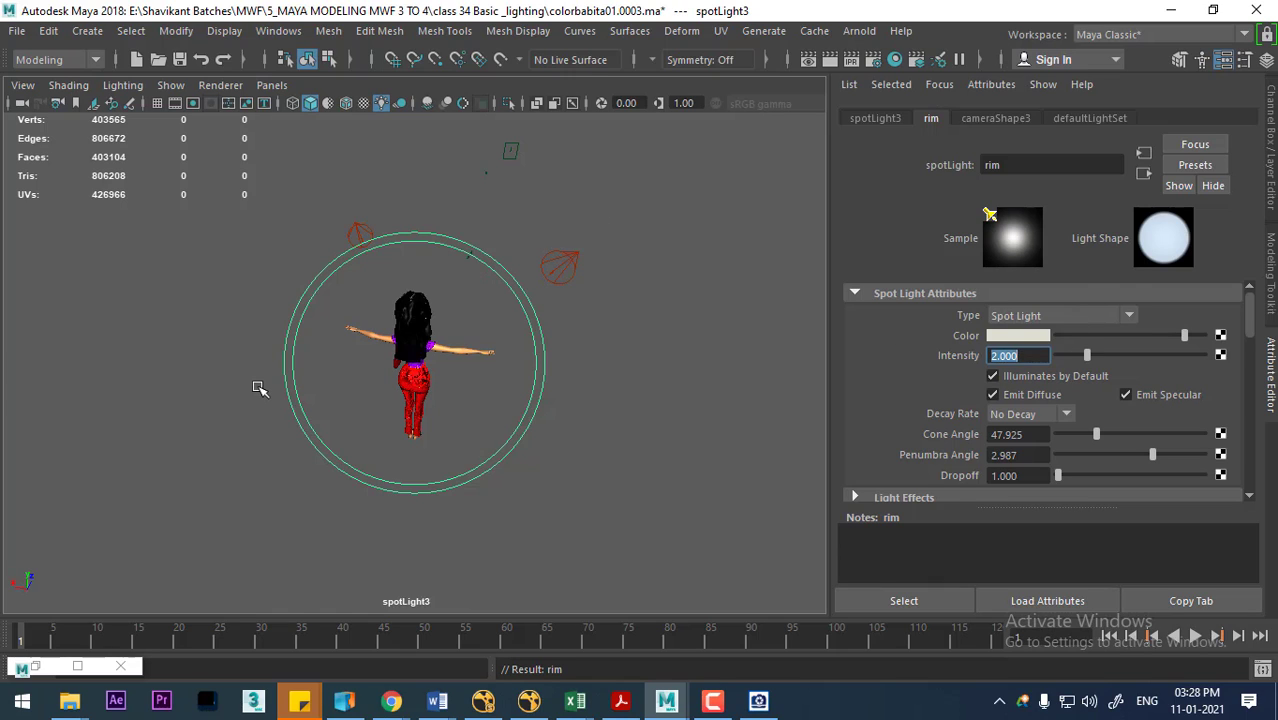
# Step: Give the rim light a light blue colour and return to the perspective view
pyautogui.click(1007, 337)
pyautogui.click(1108, 383)
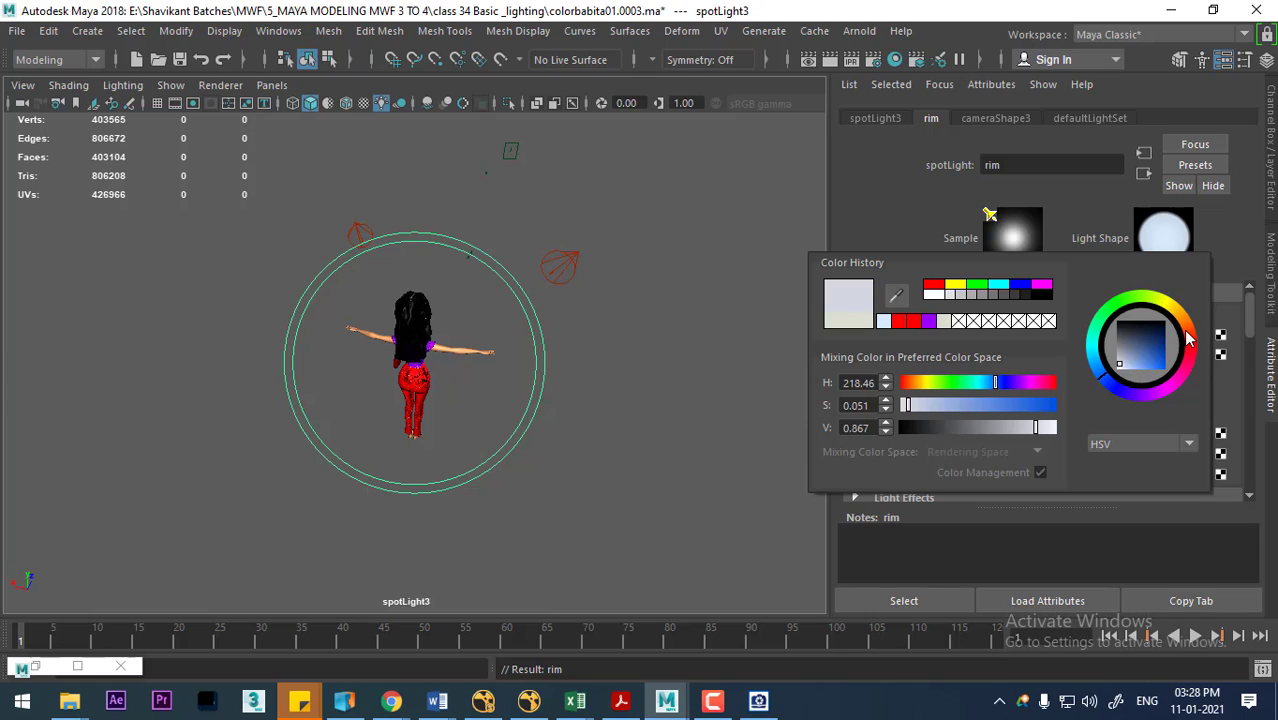
pyautogui.moveTo(1188, 340); pyautogui.dragTo(1180, 322)
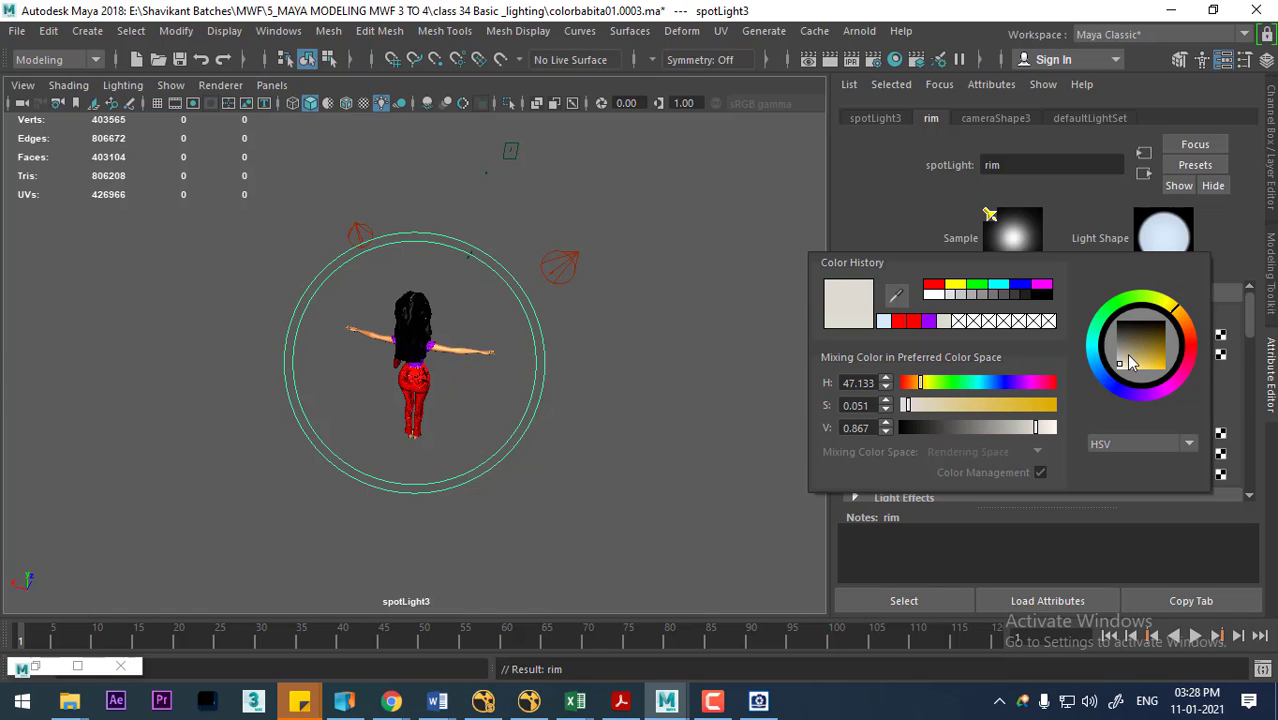
pyautogui.click(1105, 378)
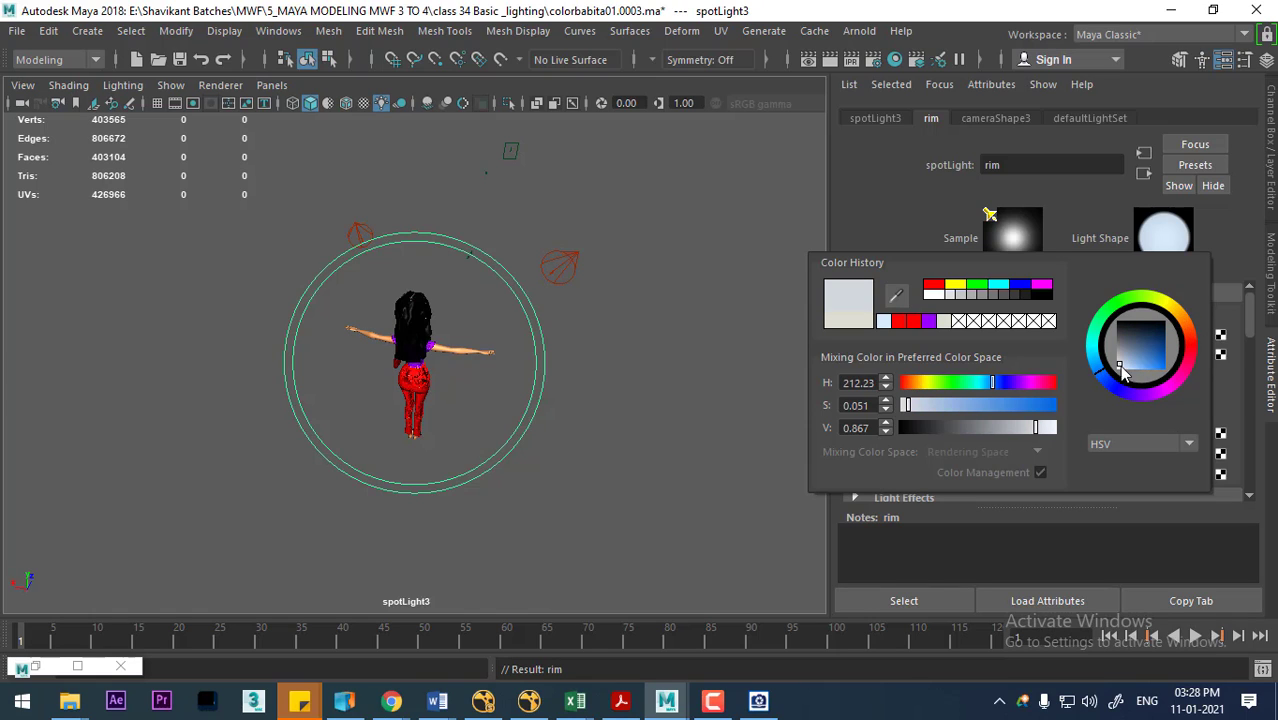
pyautogui.click(1128, 363)
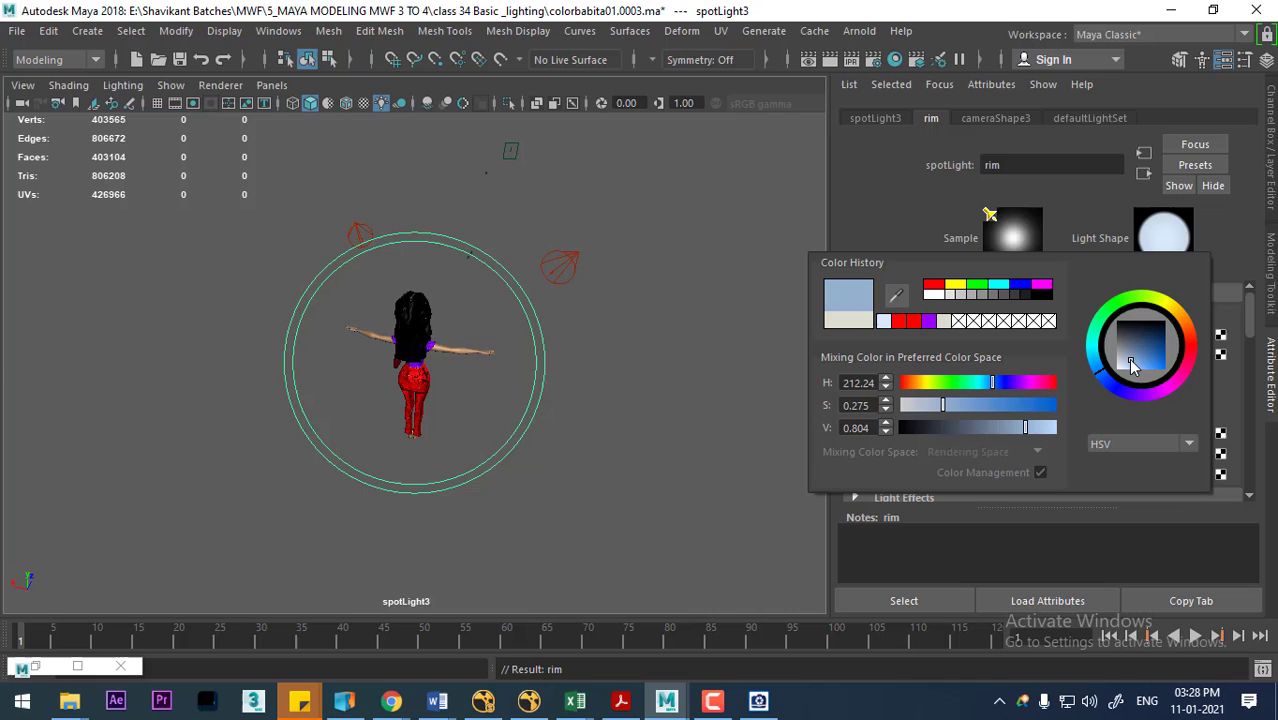
pyautogui.click(683, 385)
pyautogui.press('space')
pyautogui.click(679, 391)
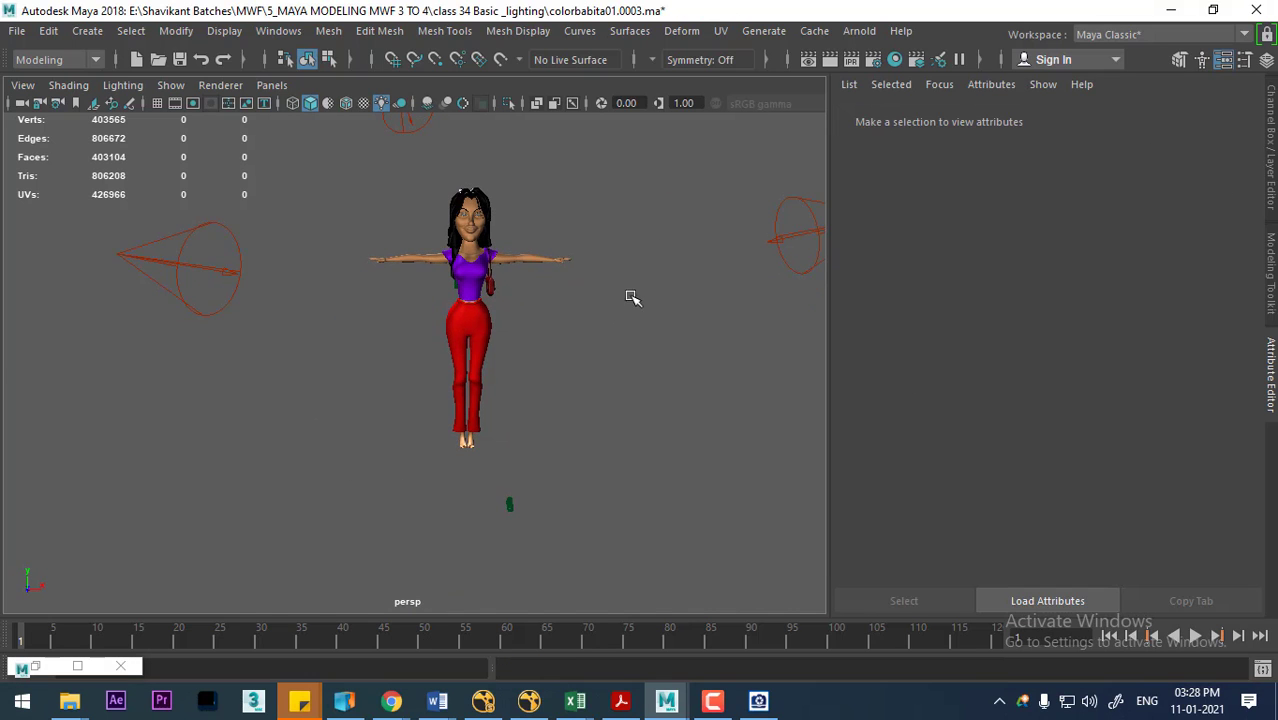
# Step: Select the key spotlight and turn off its Illuminates by Default option
pyautogui.moveTo(630, 297)
pyautogui.keyDown('alt'); pyautogui.mouseDown()
pyautogui.moveTo(516, 325)
pyautogui.moveTo(559, 405)
pyautogui.mouseUp(); pyautogui.keyUp('alt')
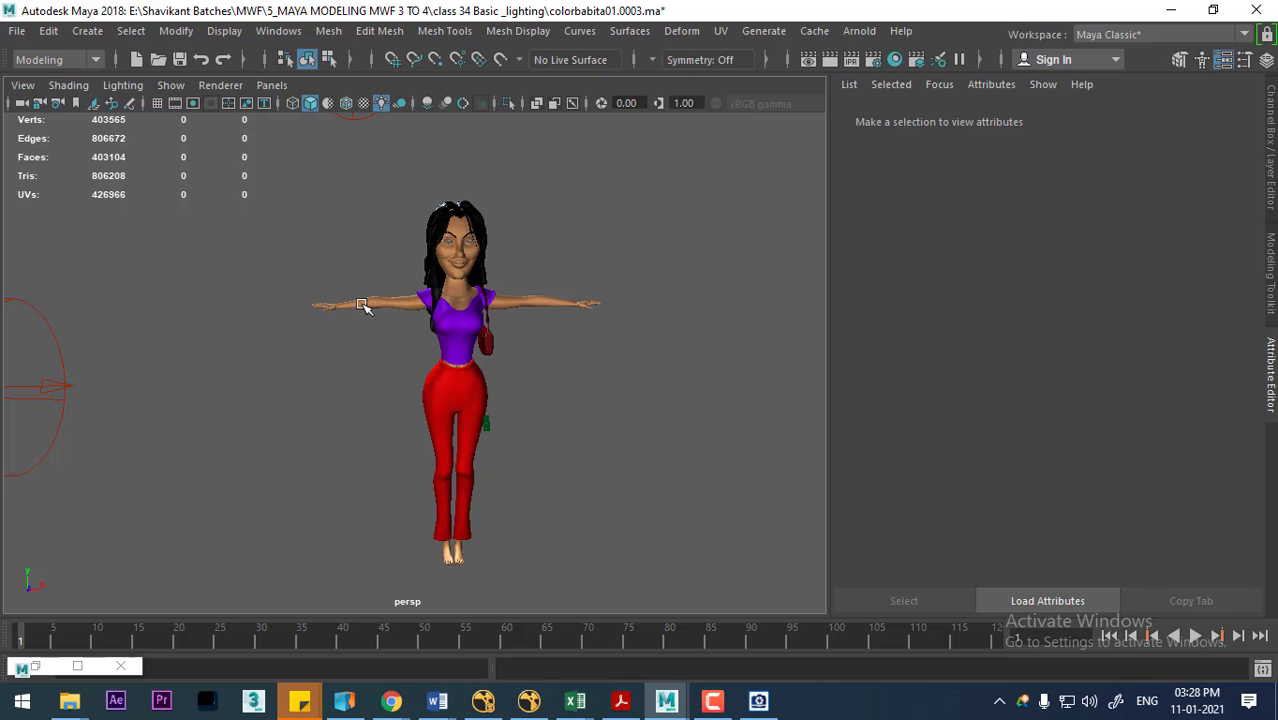
pyautogui.keyDown('alt'); pyautogui.moveTo(563, 393); pyautogui.dragTo(430, 240, button='right'); pyautogui.keyUp('alt')
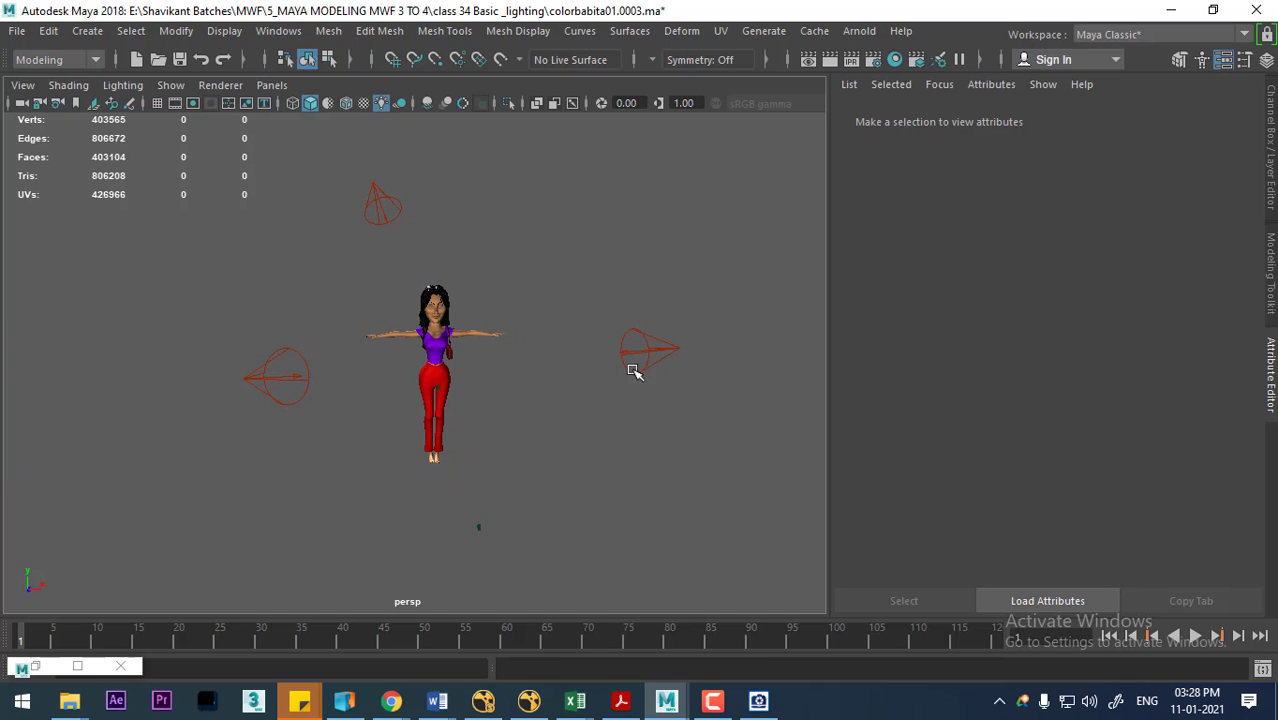
pyautogui.click(640, 350)
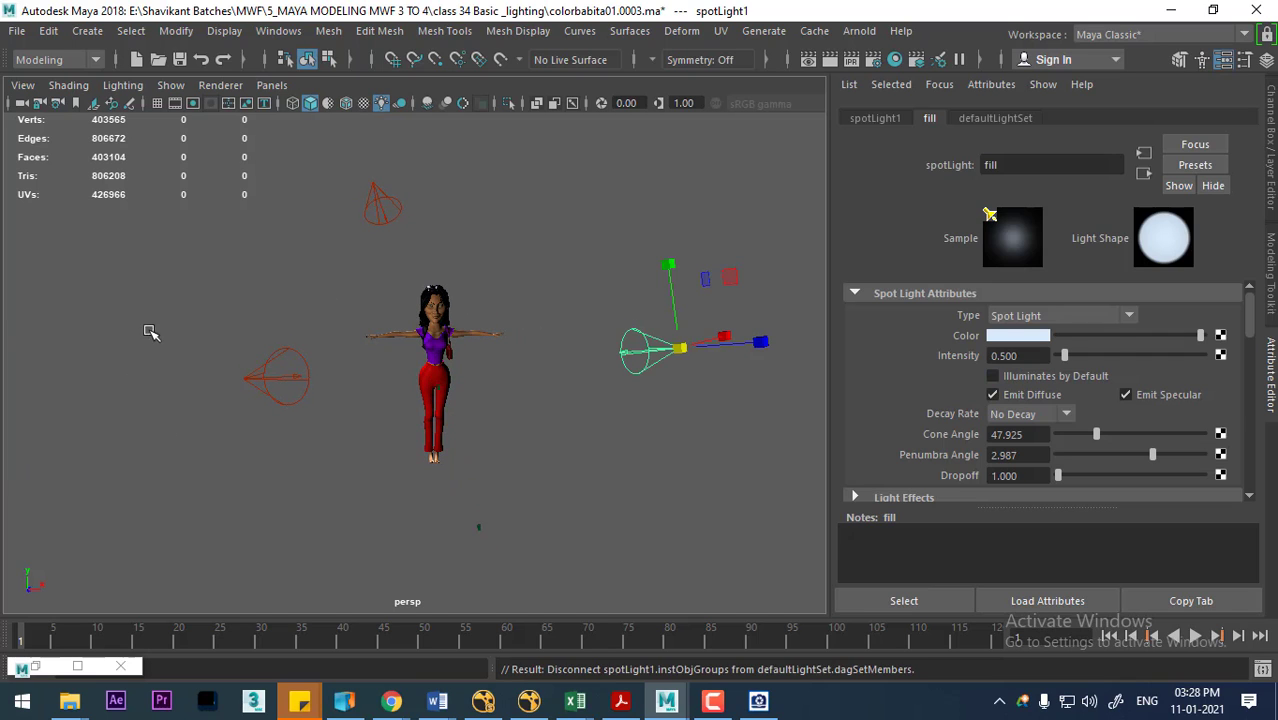
pyautogui.moveTo(148, 328); pyautogui.dragTo(330, 420)
pyautogui.click(1058, 380)
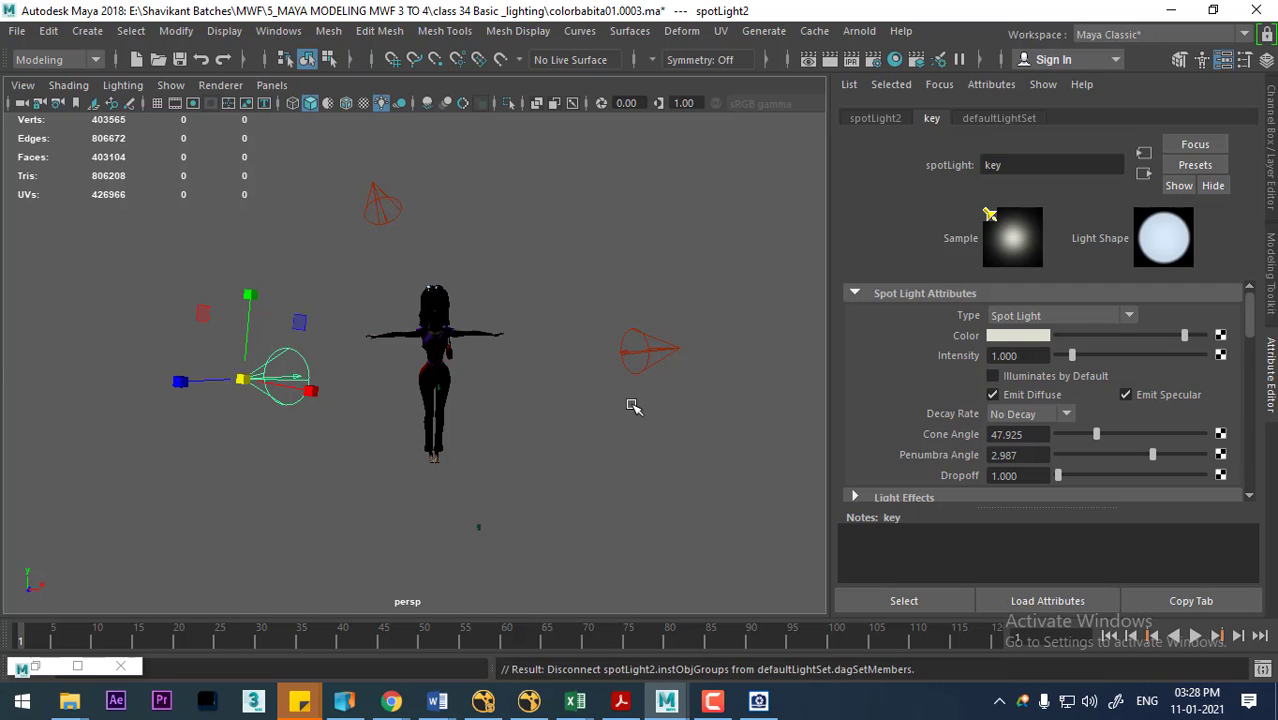
# Step: Orbit the persp view to inspect the now darkened character
pyautogui.moveTo(634, 406)
pyautogui.keyDown('alt'); pyautogui.mouseDown()
pyautogui.moveTo(673, 523)
pyautogui.moveTo(601, 491)
pyautogui.moveTo(625, 459)
pyautogui.moveTo(551, 448)
pyautogui.mouseUp(); pyautogui.keyUp('alt')
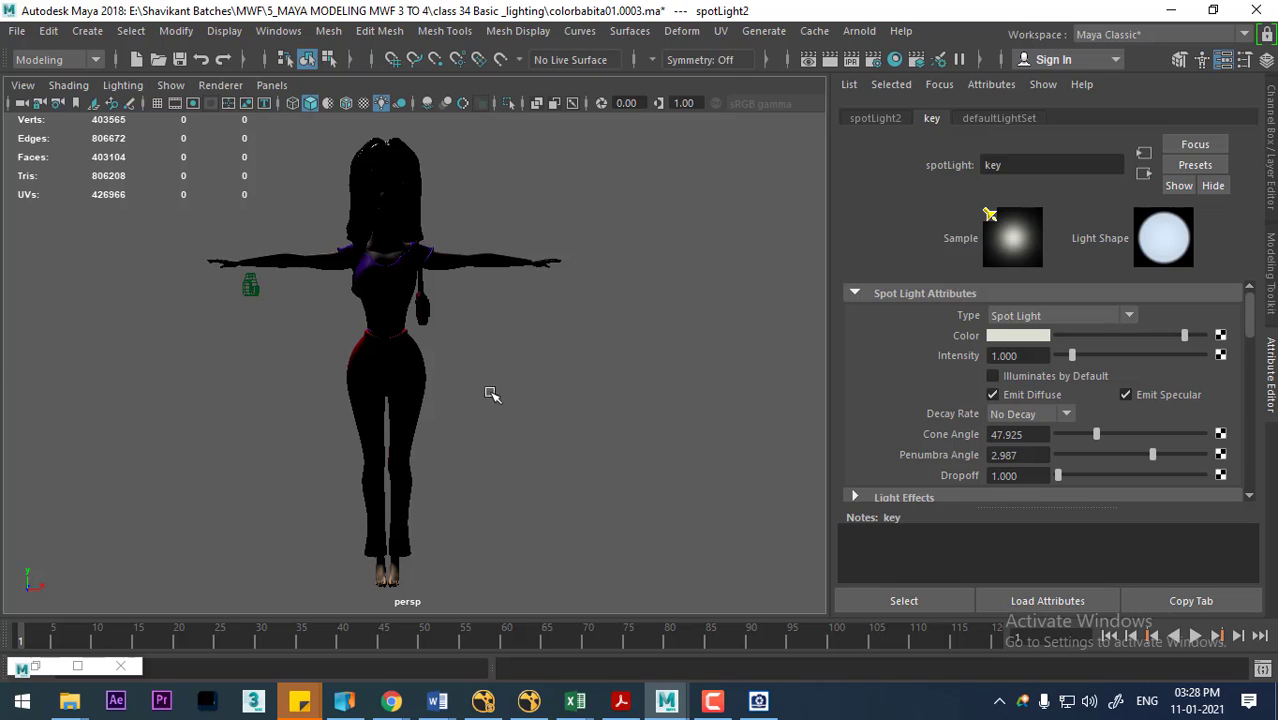
pyautogui.moveTo(491, 394)
pyautogui.keyDown('alt'); pyautogui.mouseDown()
pyautogui.moveTo(502, 338)
pyautogui.moveTo(472, 337)
pyautogui.mouseUp(); pyautogui.keyUp('alt')
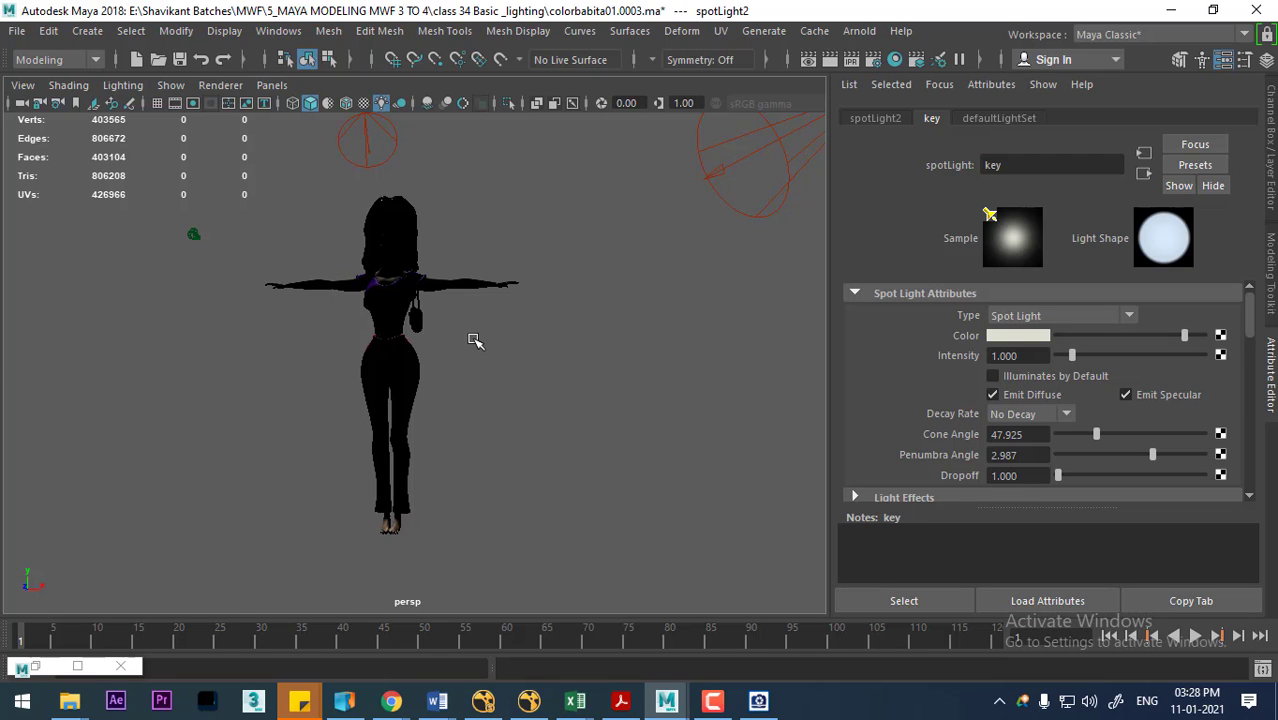
pyautogui.moveTo(474, 341)
pyautogui.keyDown('alt'); pyautogui.mouseDown()
pyautogui.moveTo(556, 357)
pyautogui.moveTo(540, 361)
pyautogui.mouseUp(); pyautogui.keyUp('alt')
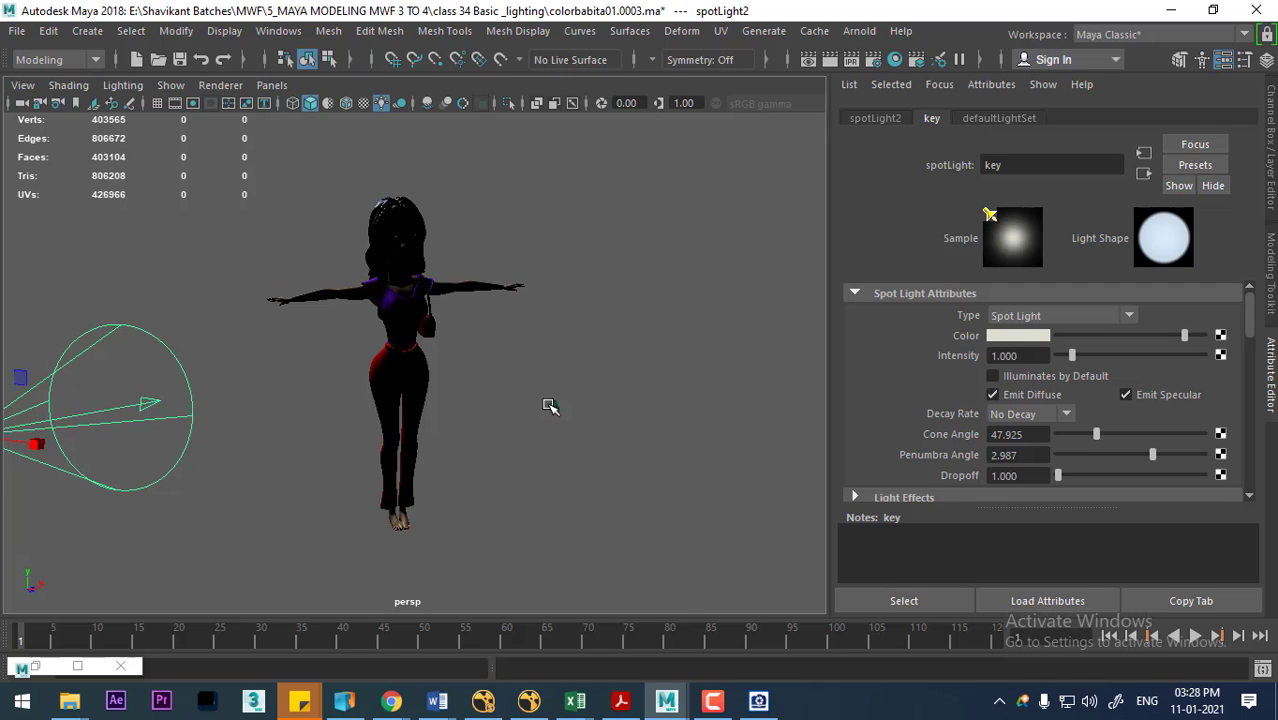
pyautogui.keyDown('alt'); pyautogui.moveTo(548, 319); pyautogui.dragTo(489, 292); pyautogui.keyUp('alt')
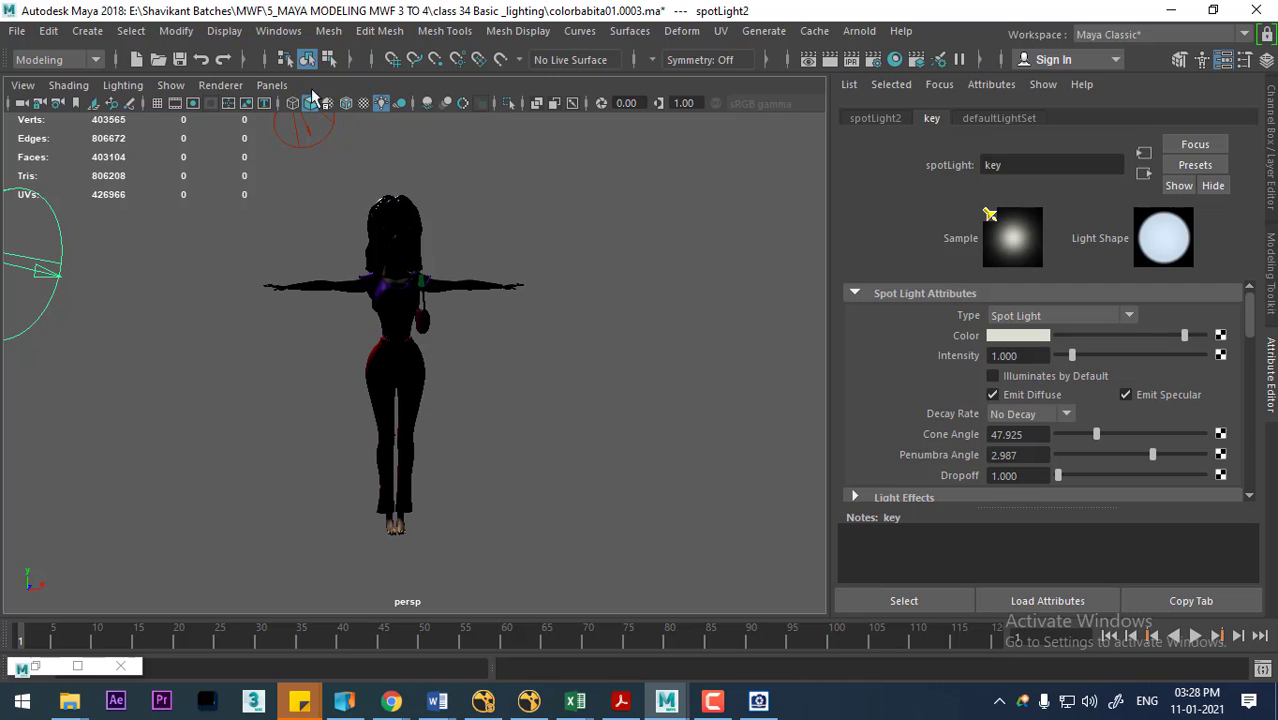
# Step: Render a camera2 test frame in Maya Software, view it full screen, then minimize Render View
pyautogui.click(272, 85)
pyautogui.moveTo(302, 104)
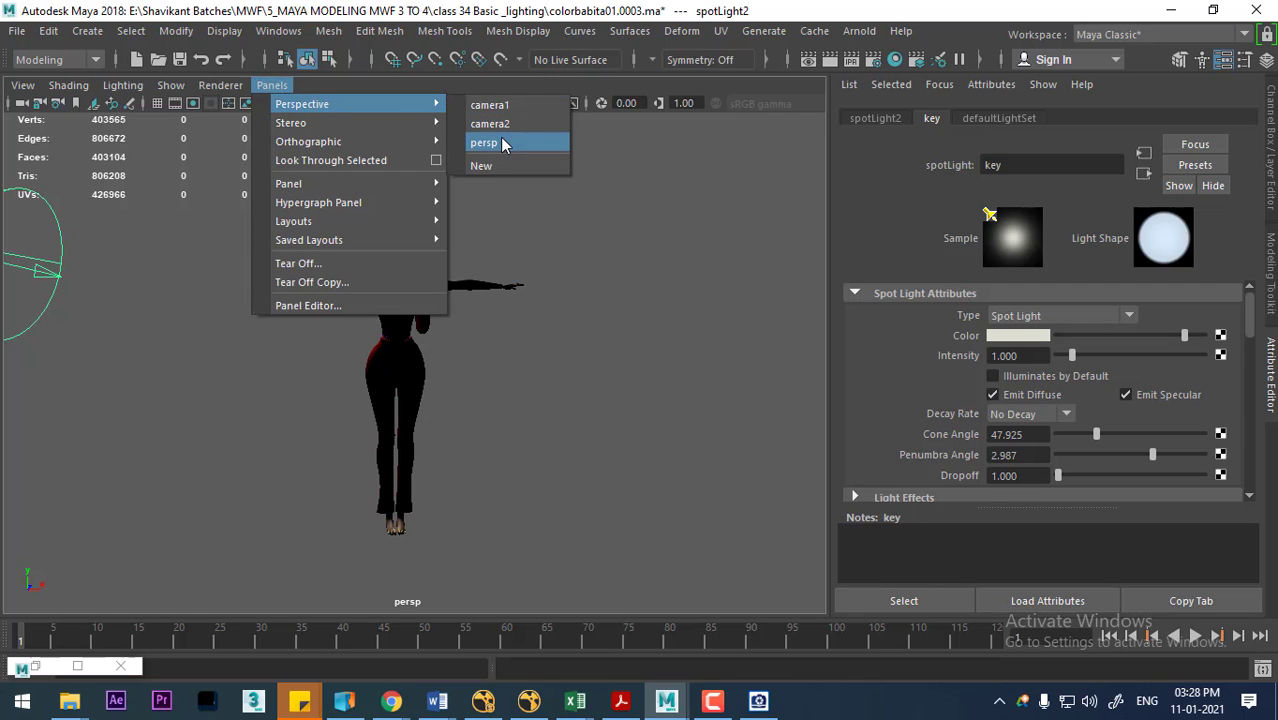
pyautogui.click(508, 124)
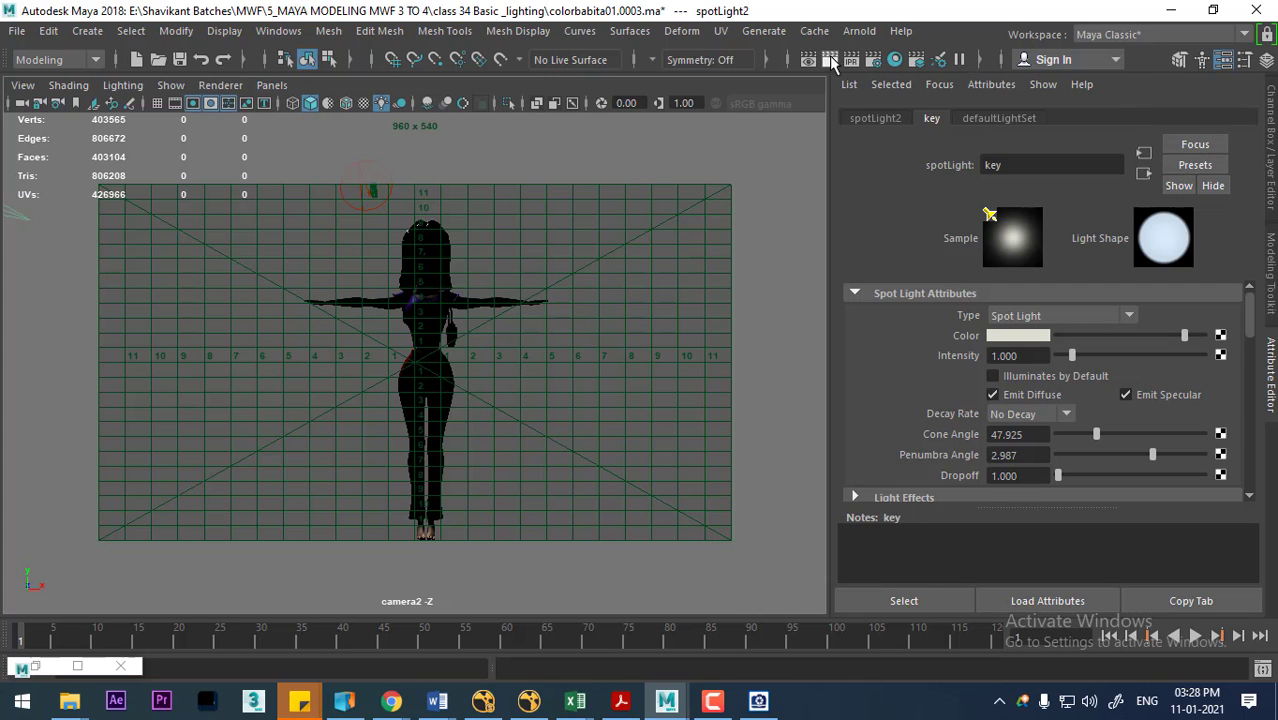
pyautogui.click(831, 60)
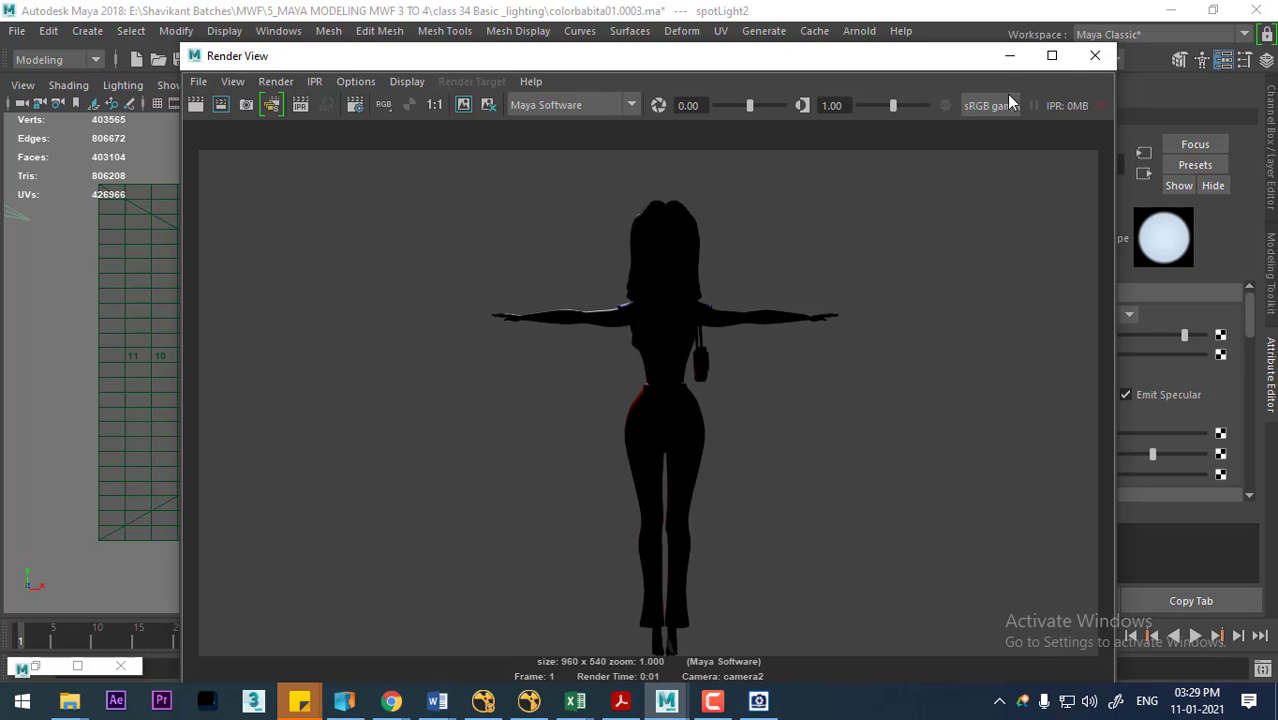
pyautogui.click(1053, 58)
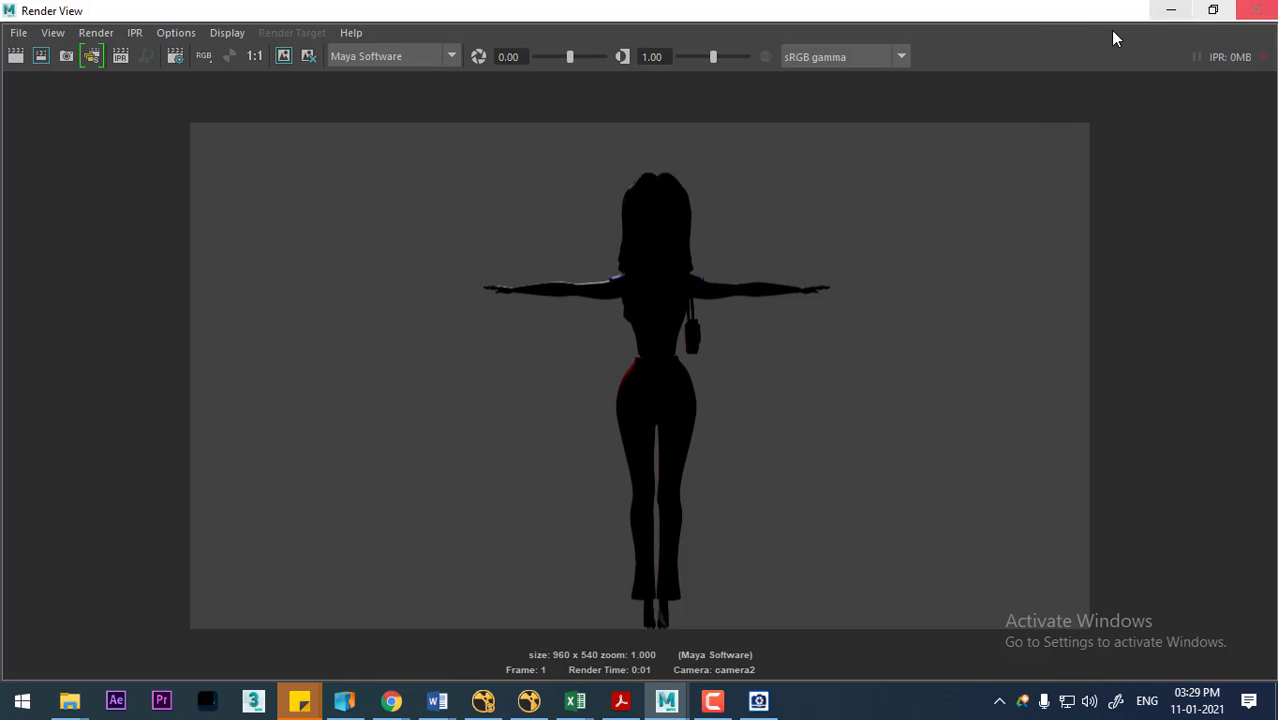
pyautogui.click(432, 58)
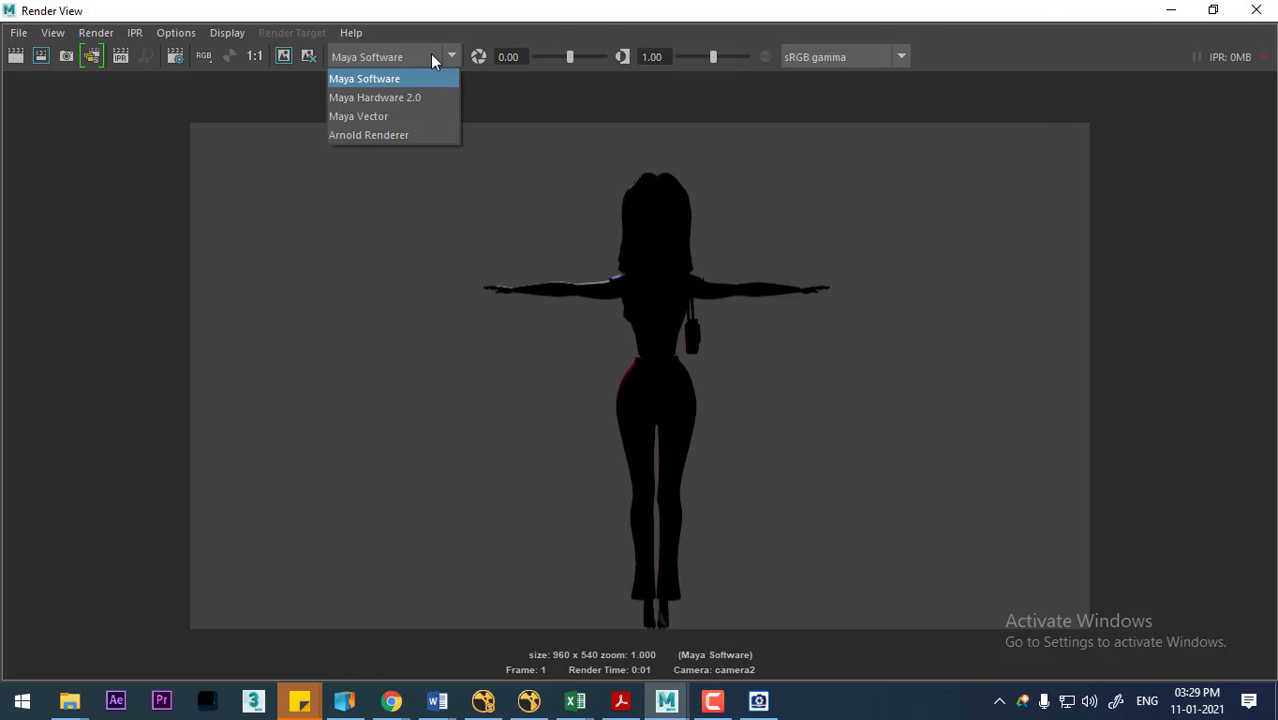
pyautogui.click(554, 3)
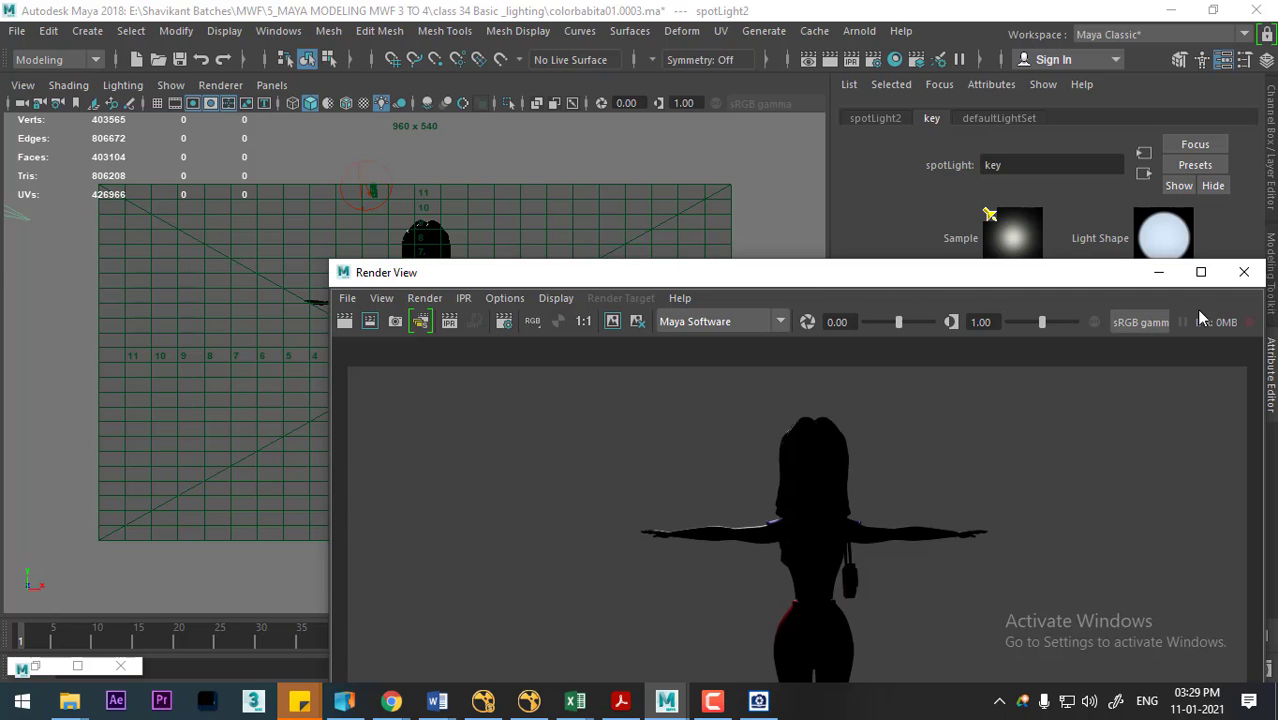
pyautogui.click(1159, 272)
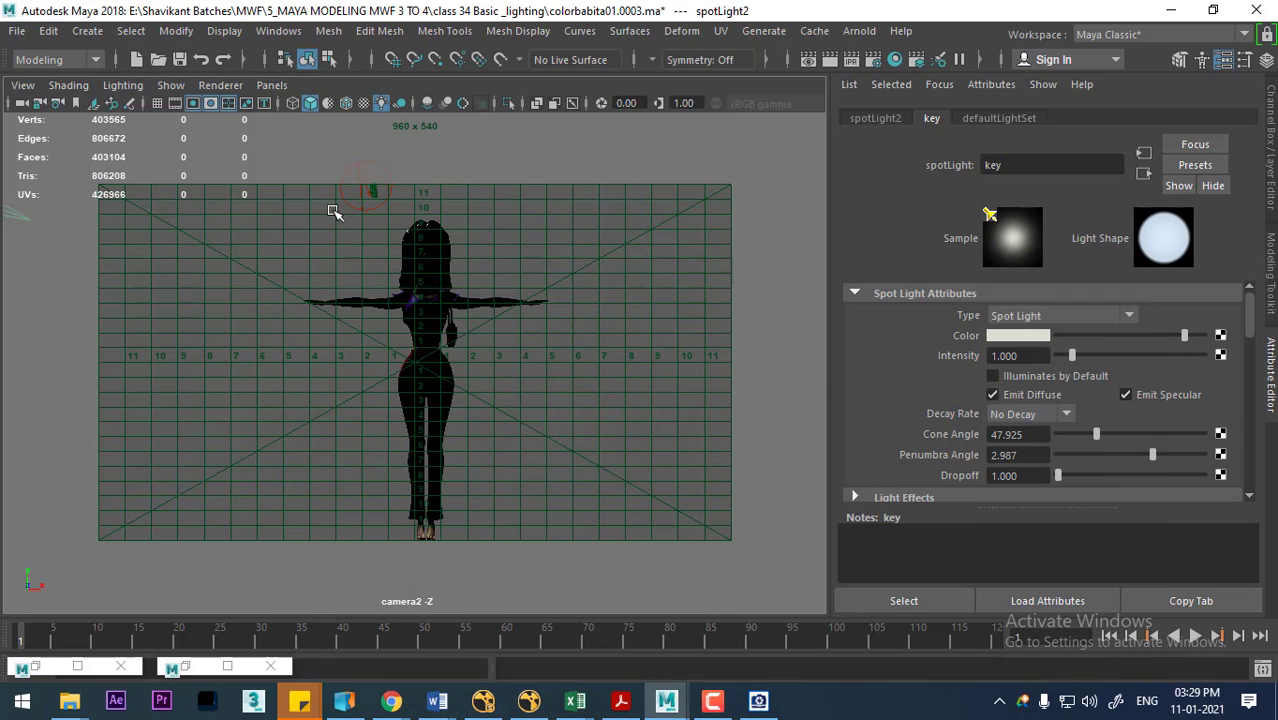
# Step: Select the rim spotlight and return the viewport to the persp camera
pyautogui.click(366, 196)
pyautogui.press('space')
pyautogui.moveTo(330, 175); pyautogui.dragTo(303, 90)
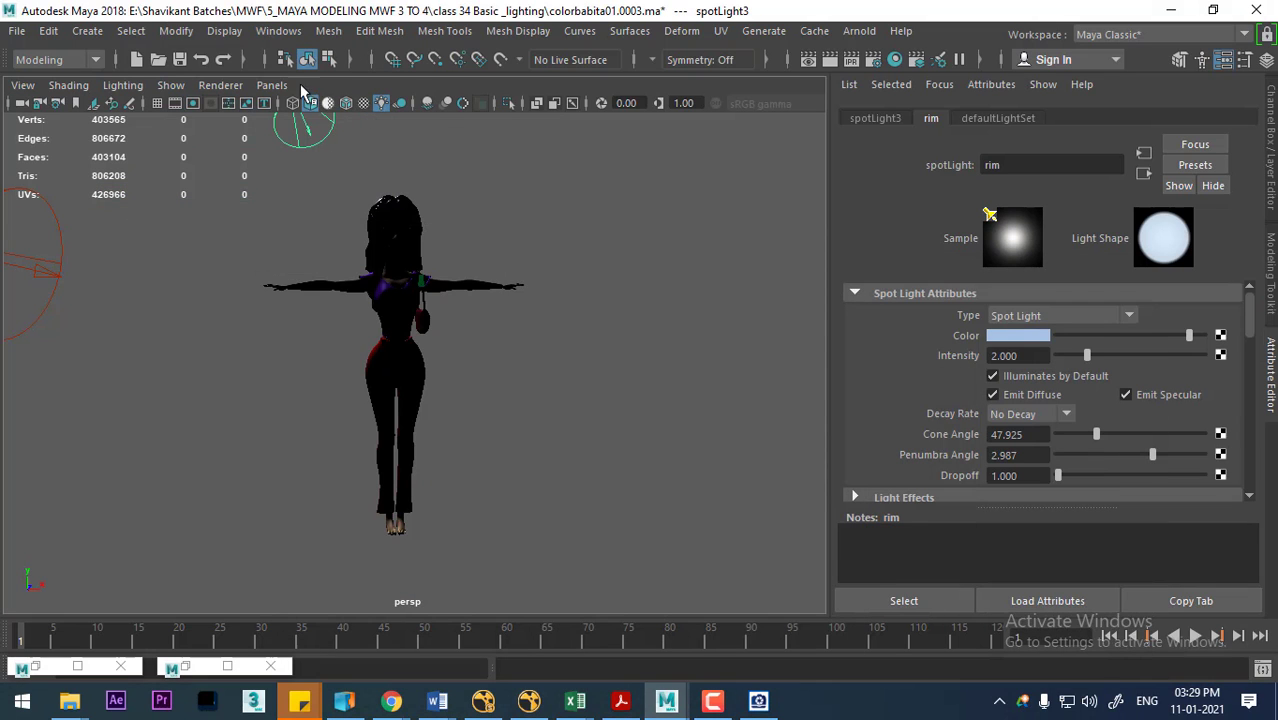
# Step: Look through the rim spotlight spotLight3 and re-aim it at the character's back
pyautogui.click(283, 86)
pyautogui.moveTo(302, 104)
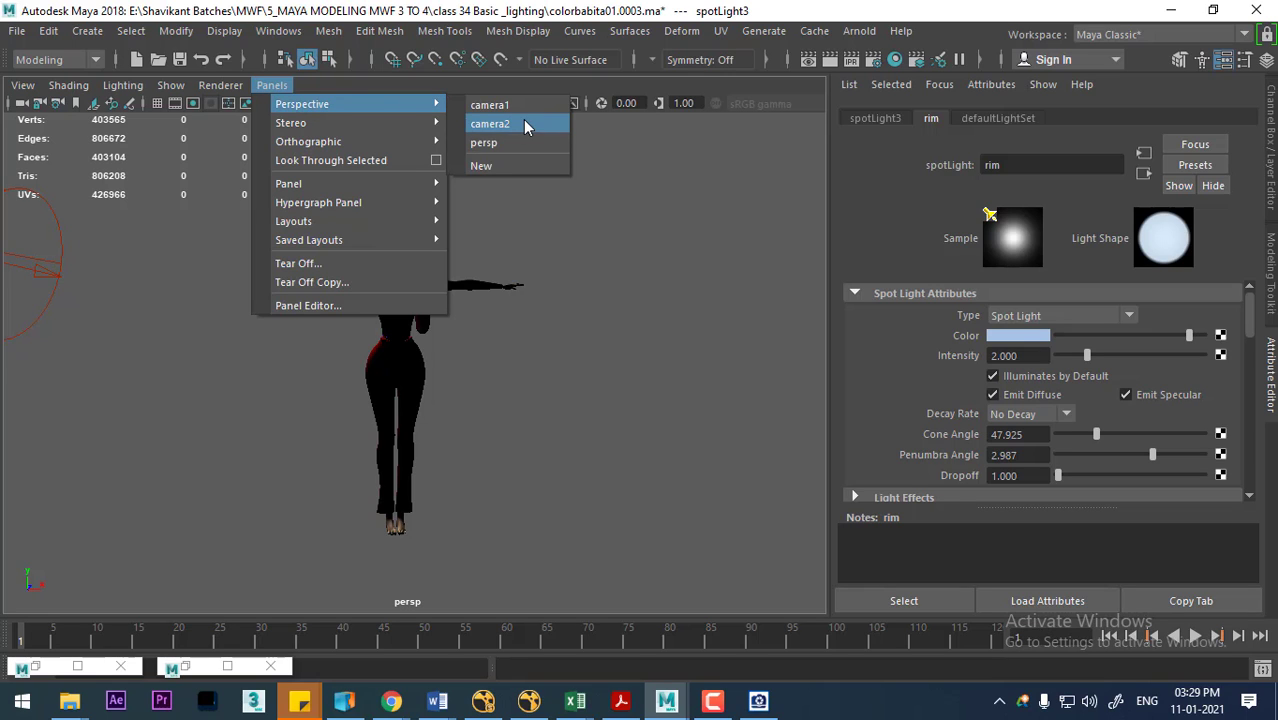
pyautogui.click(519, 378)
pyautogui.scroll(-3, 519, 378)
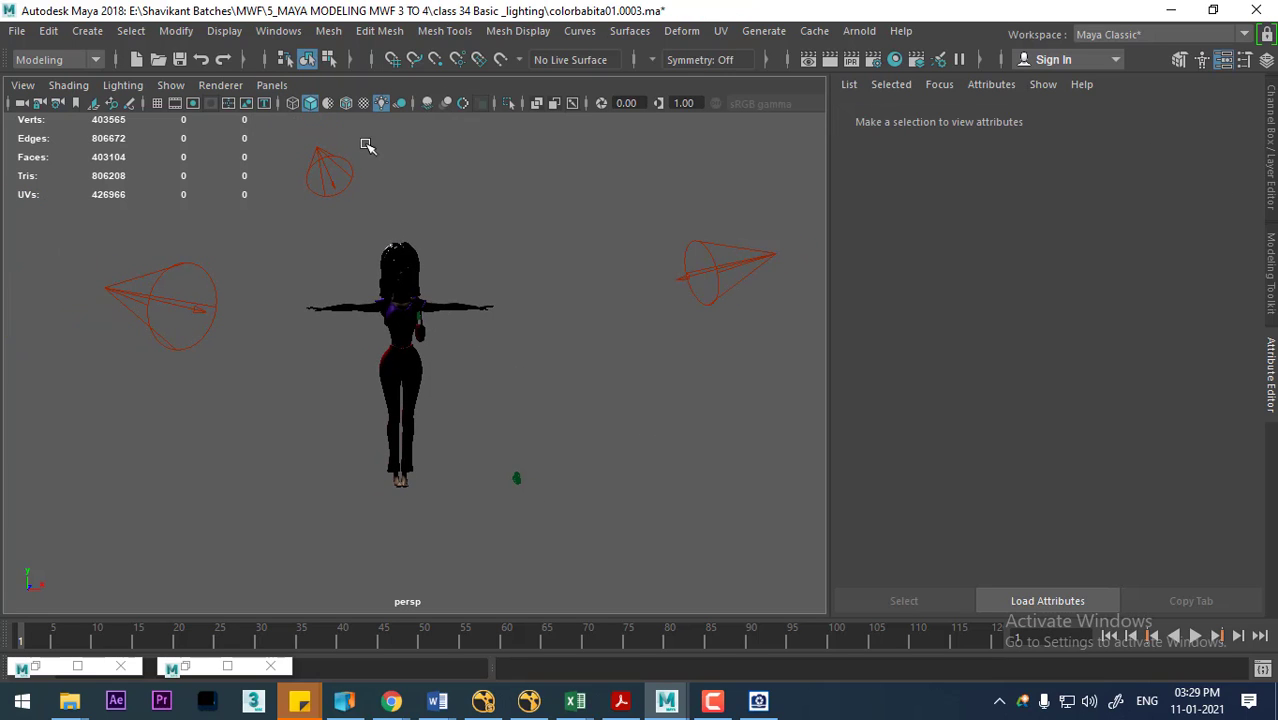
pyautogui.click(320, 160)
pyautogui.click(272, 85)
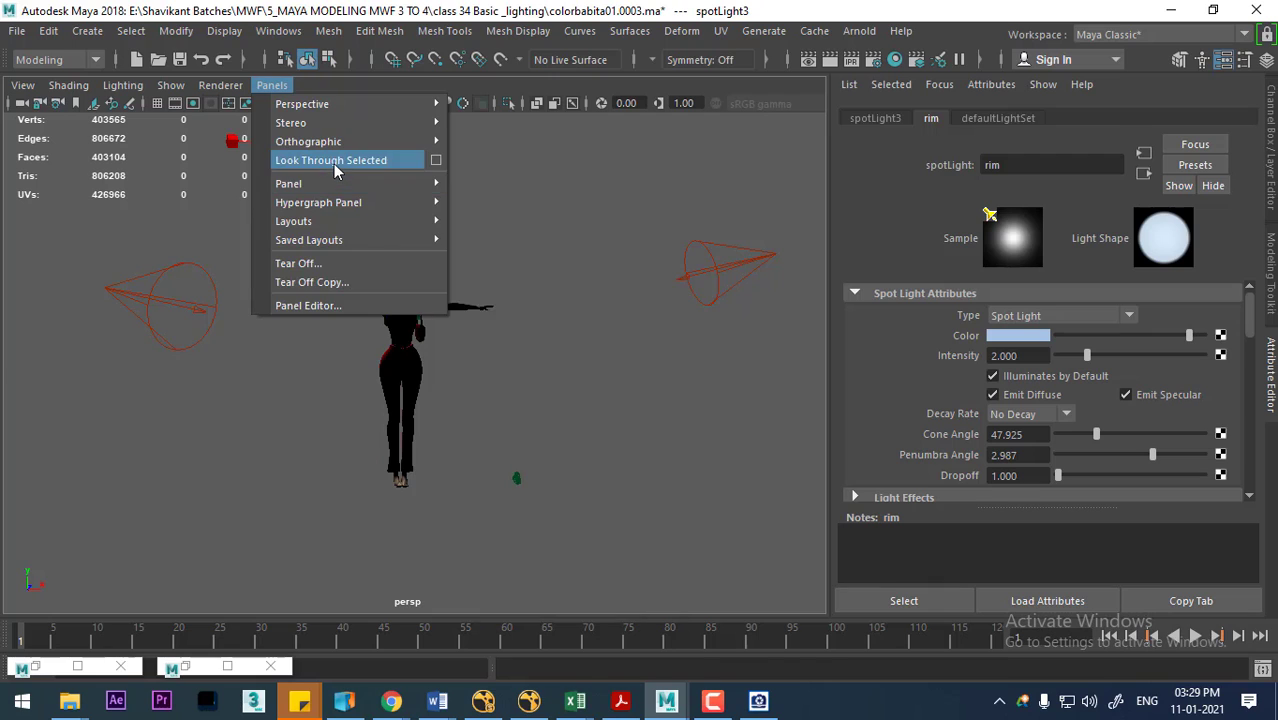
pyautogui.click(337, 161)
pyautogui.moveTo(423, 330)
pyautogui.keyDown('alt'); pyautogui.mouseDown()
pyautogui.moveTo(408, 345)
pyautogui.moveTo(441, 340)
pyautogui.moveTo(430, 370)
pyautogui.mouseUp(); pyautogui.keyUp('alt')
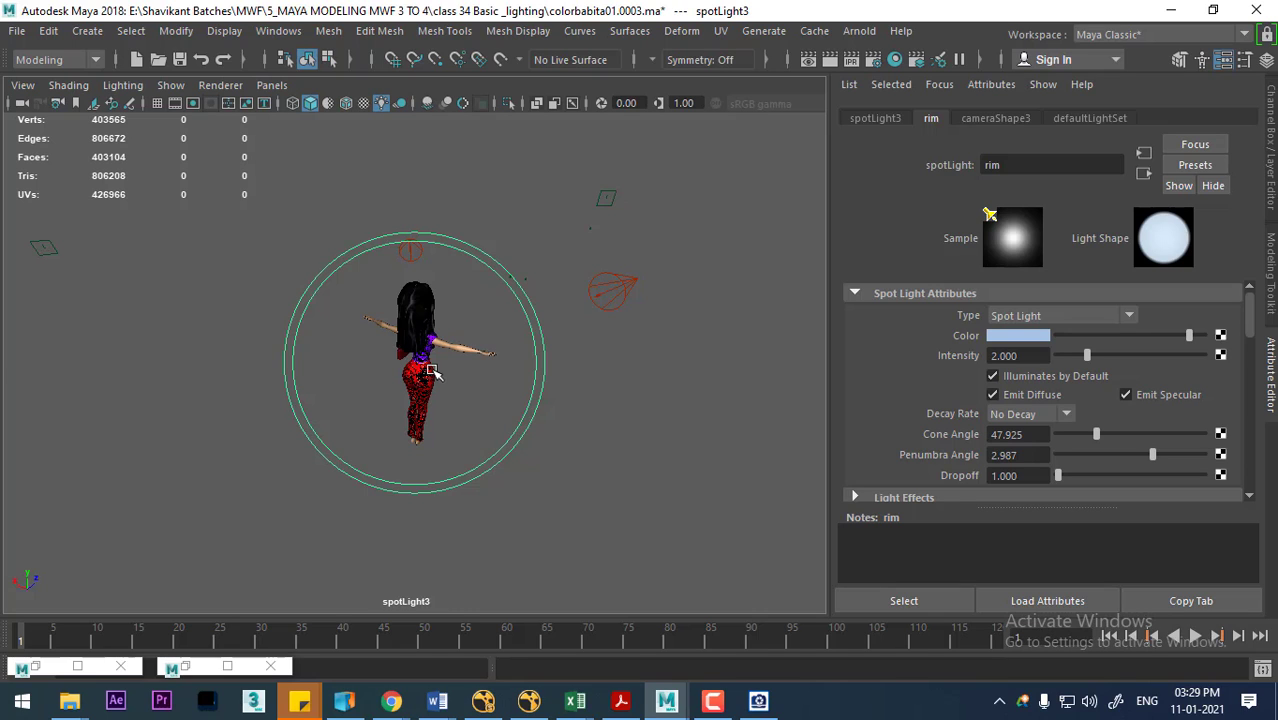
pyautogui.keyDown('alt'); pyautogui.moveTo(430, 370); pyautogui.dragTo(505, 357); pyautogui.keyUp('alt')
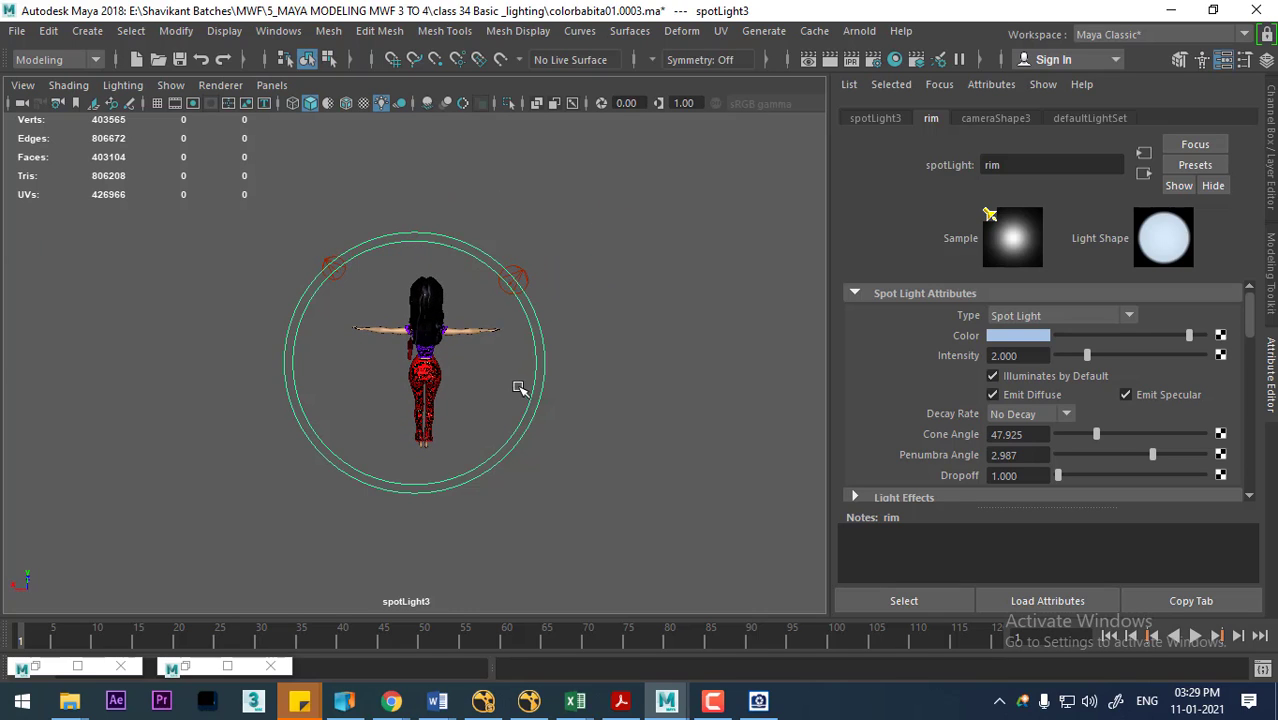
pyautogui.hotkey('ctrl', 'z')
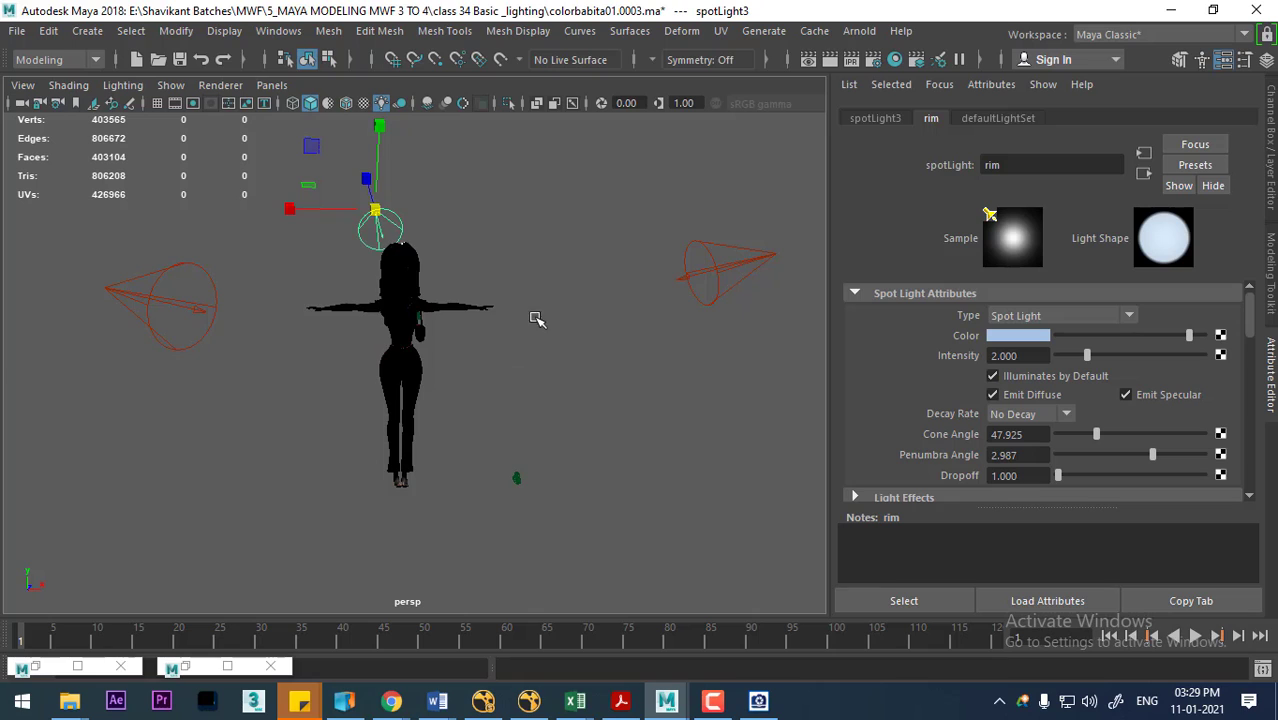
pyautogui.keyDown('alt'); pyautogui.moveTo(537, 318); pyautogui.dragTo(583, 487, button='right'); pyautogui.keyUp('alt')
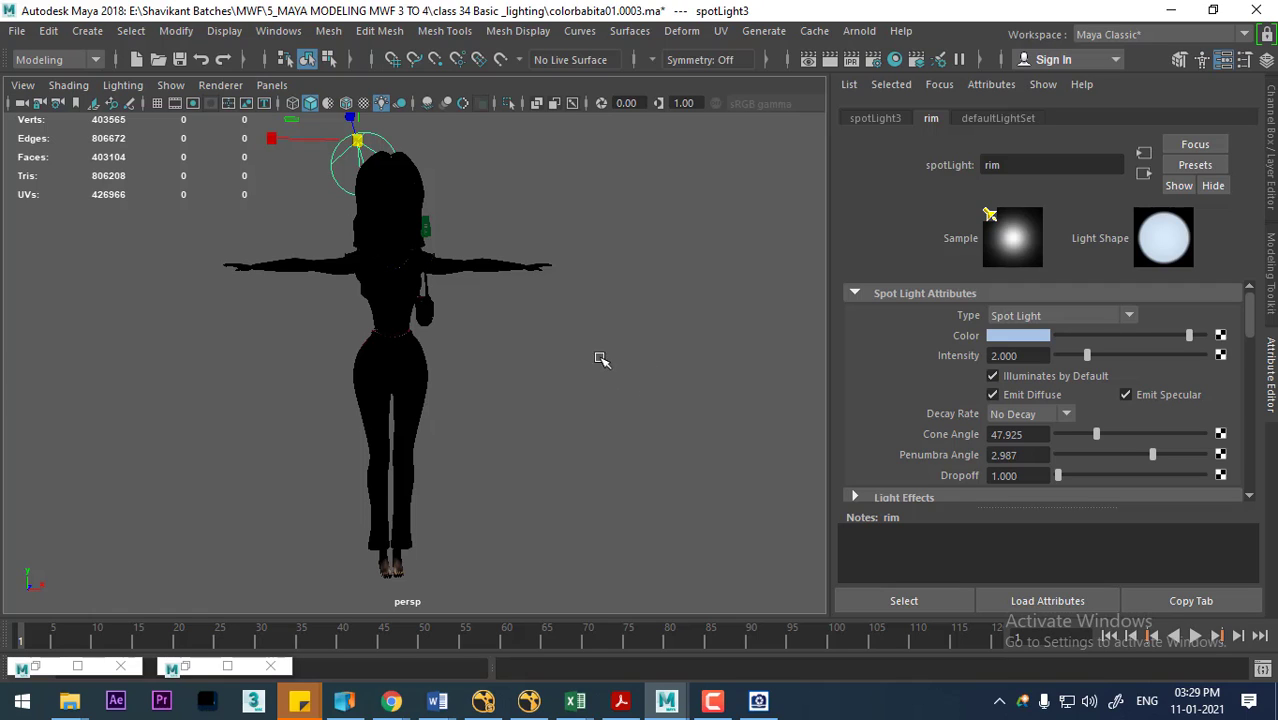
# Step: Try rim light Intensity 10, then reset it to 2
pyautogui.moveTo(1094, 360); pyautogui.dragTo(1272, 346)
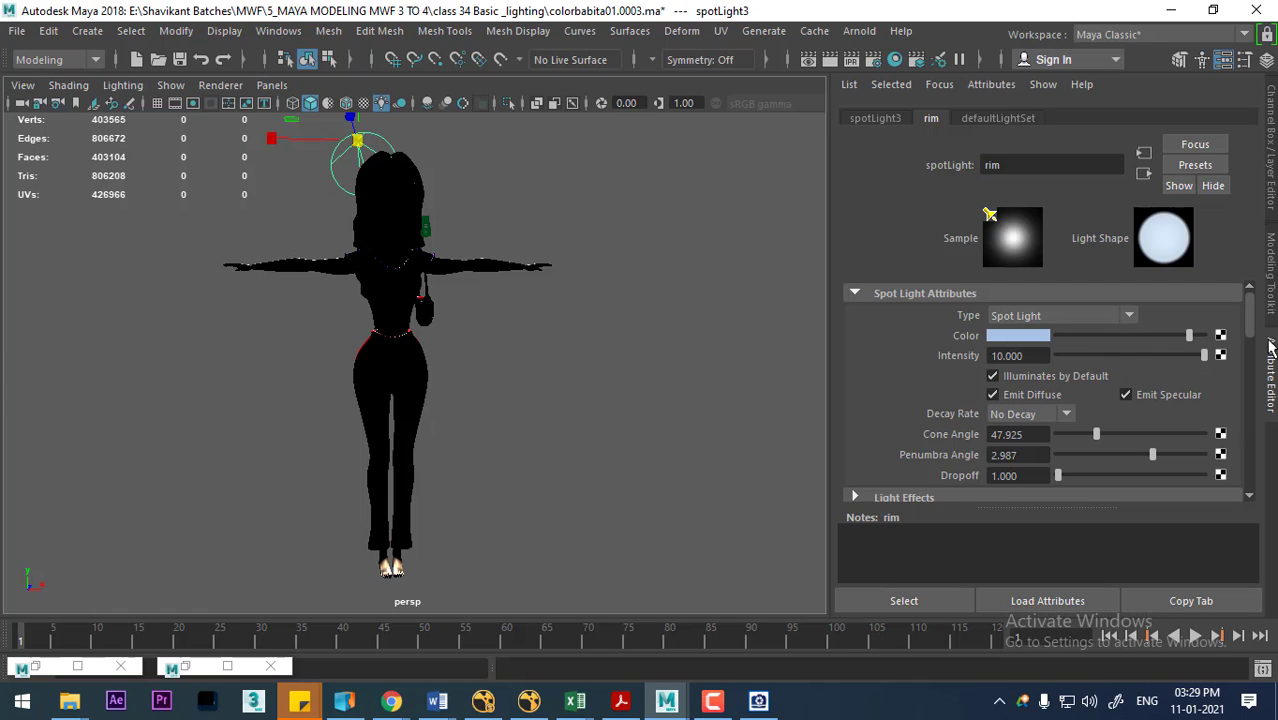
pyautogui.moveTo(1040, 356); pyautogui.dragTo(896, 352)
pyautogui.write('2')
pyautogui.press('Return')
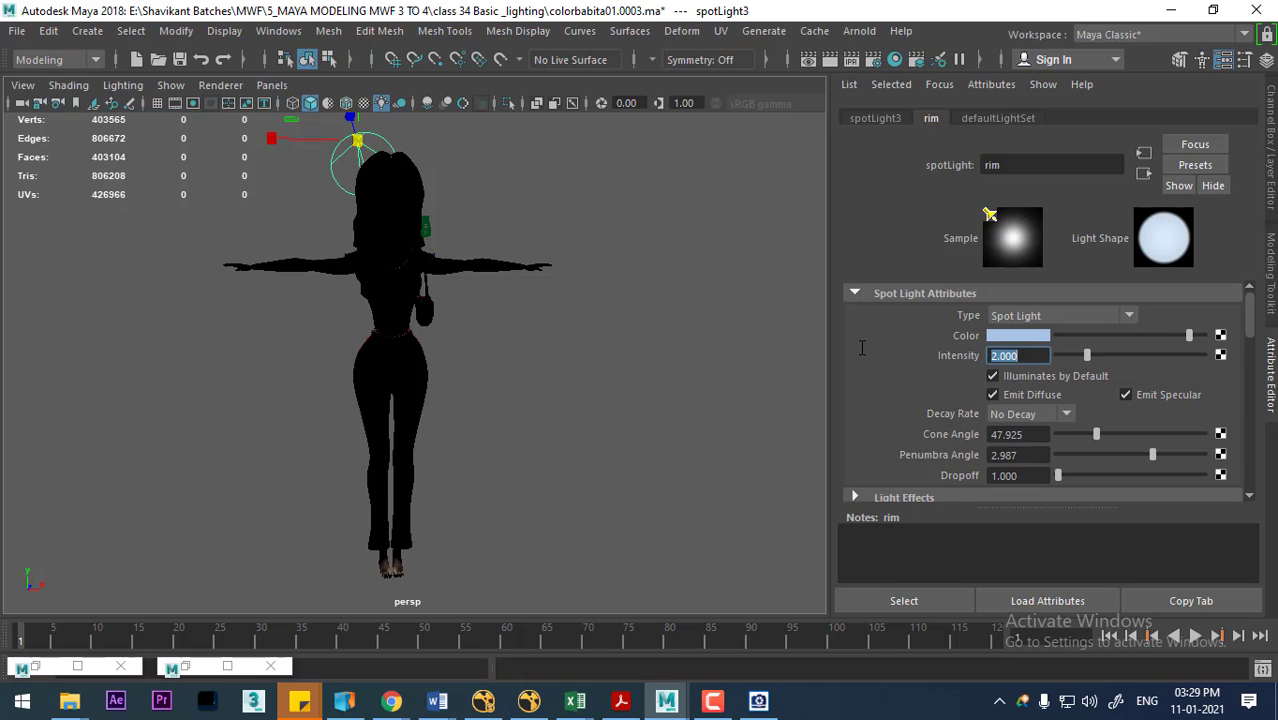
# Step: Fine-tune the rim light's aim from its own view, then return to persp
pyautogui.click(271, 85)
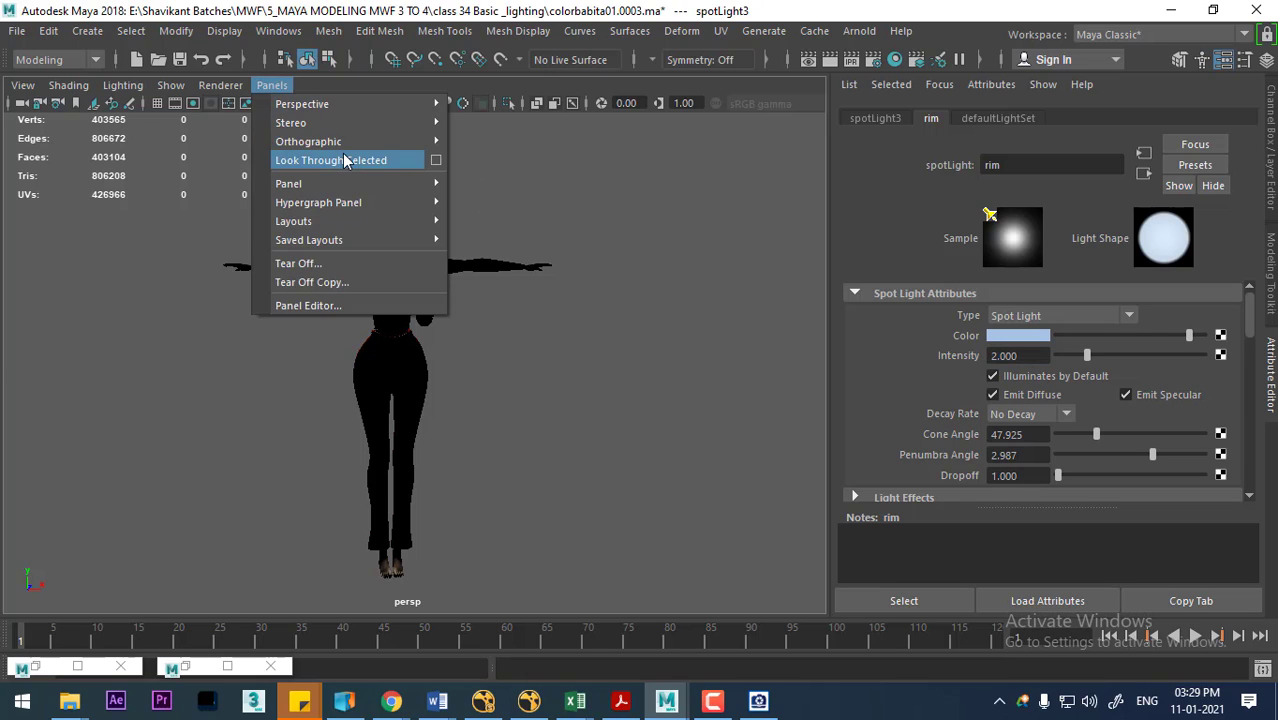
pyautogui.click(340, 160)
pyautogui.moveTo(472, 310)
pyautogui.keyDown('alt'); pyautogui.mouseDown()
pyautogui.moveTo(432, 432)
pyautogui.moveTo(438, 379)
pyautogui.moveTo(422, 366)
pyautogui.moveTo(440, 302)
pyautogui.mouseUp(); pyautogui.keyUp('alt')
pyautogui.press('space')
pyautogui.keyDown('alt'); pyautogui.moveTo(545, 384); pyautogui.dragTo(497, 302, button='right'); pyautogui.keyUp('alt')
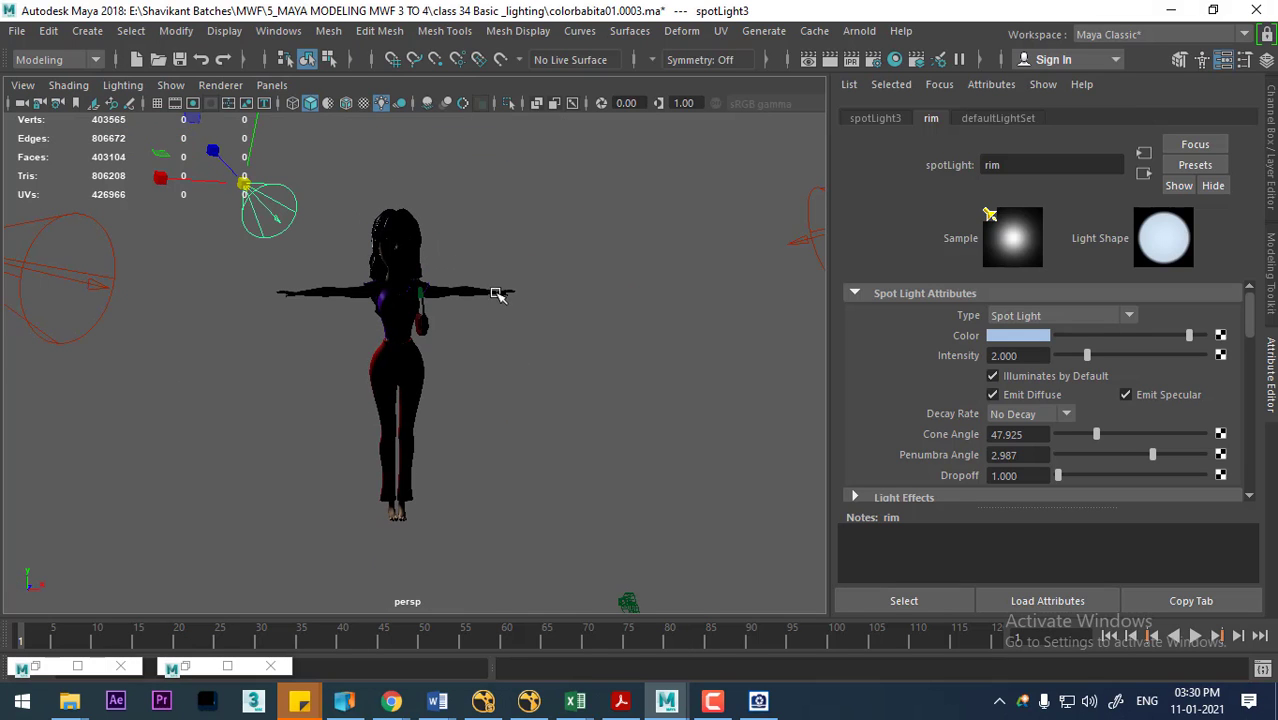
# Step: Duplicate the rim spotlight with Ctrl+D and aim the copy from the opposite side
pyautogui.click(542, 294)
pyautogui.click(275, 230)
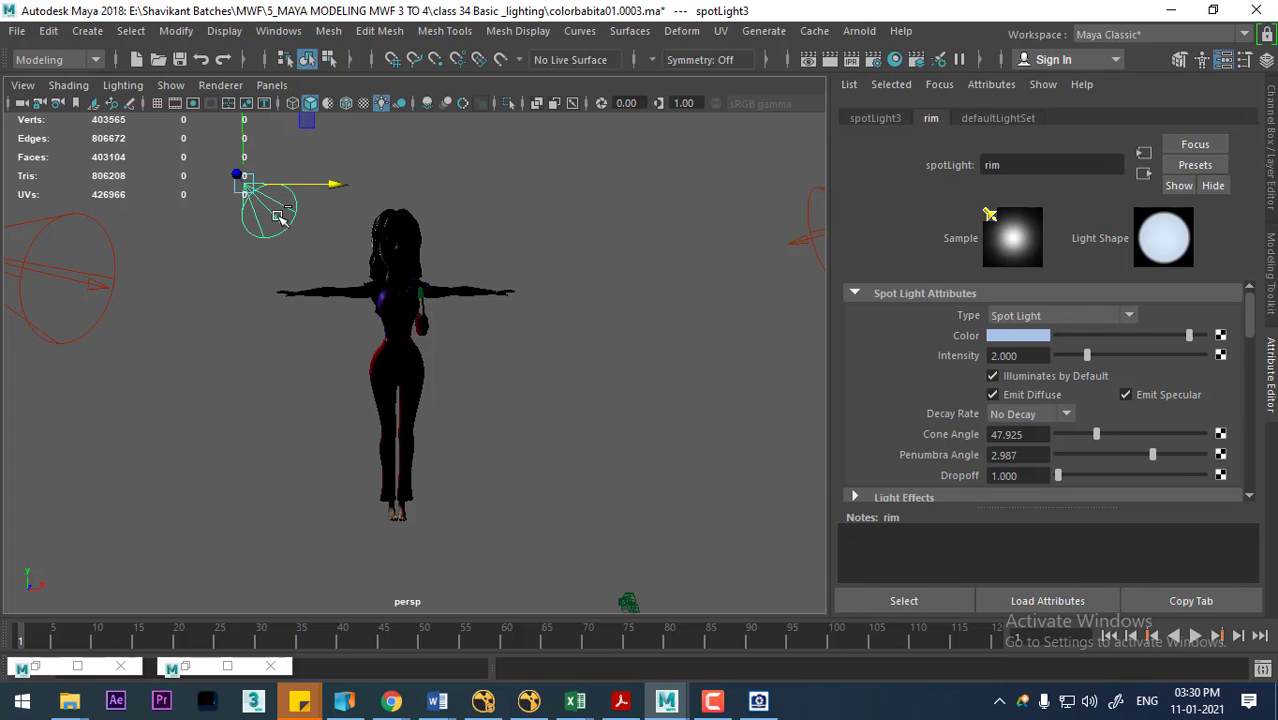
pyautogui.hotkey('ctrl', 'd')
pyautogui.click(272, 85)
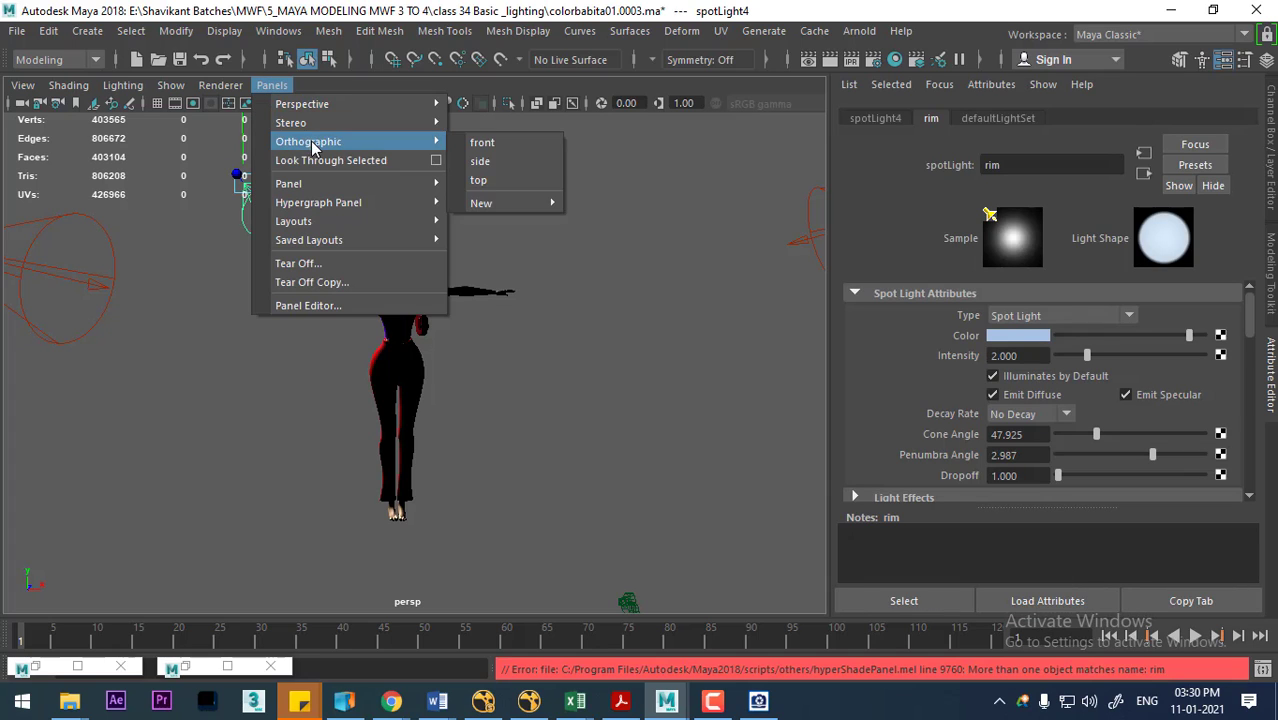
pyautogui.click(316, 160)
pyautogui.keyDown('alt'); pyautogui.moveTo(442, 422); pyautogui.dragTo(624, 414); pyautogui.keyUp('alt')
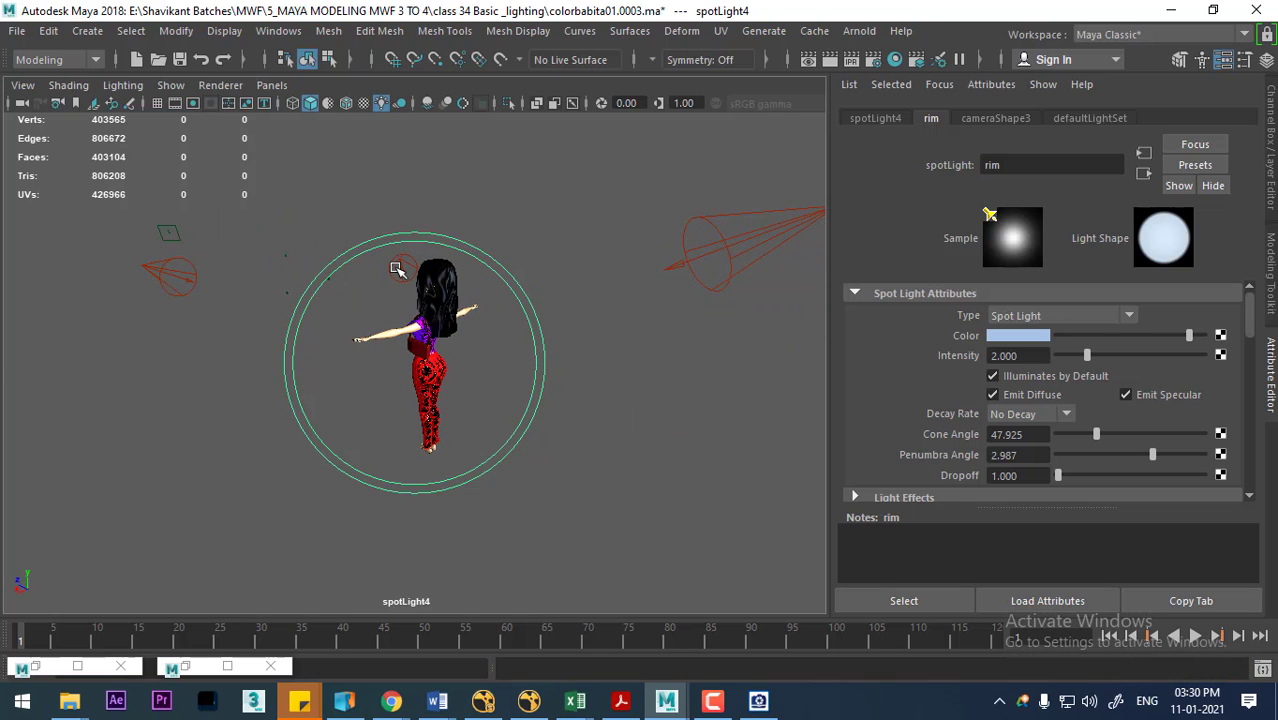
pyautogui.keyDown('alt'); pyautogui.moveTo(440, 340); pyautogui.dragTo(453, 338); pyautogui.keyUp('alt')
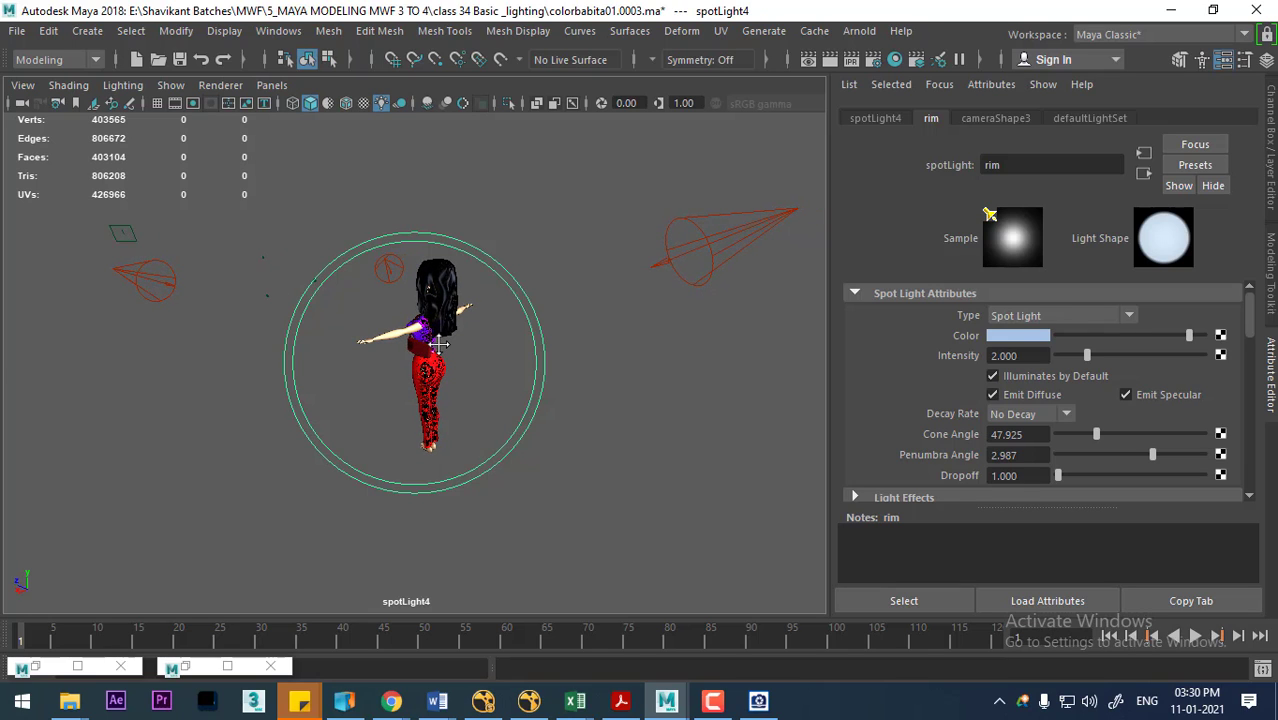
pyautogui.press('space')
pyautogui.moveTo(440, 350); pyautogui.dragTo(479, 272)
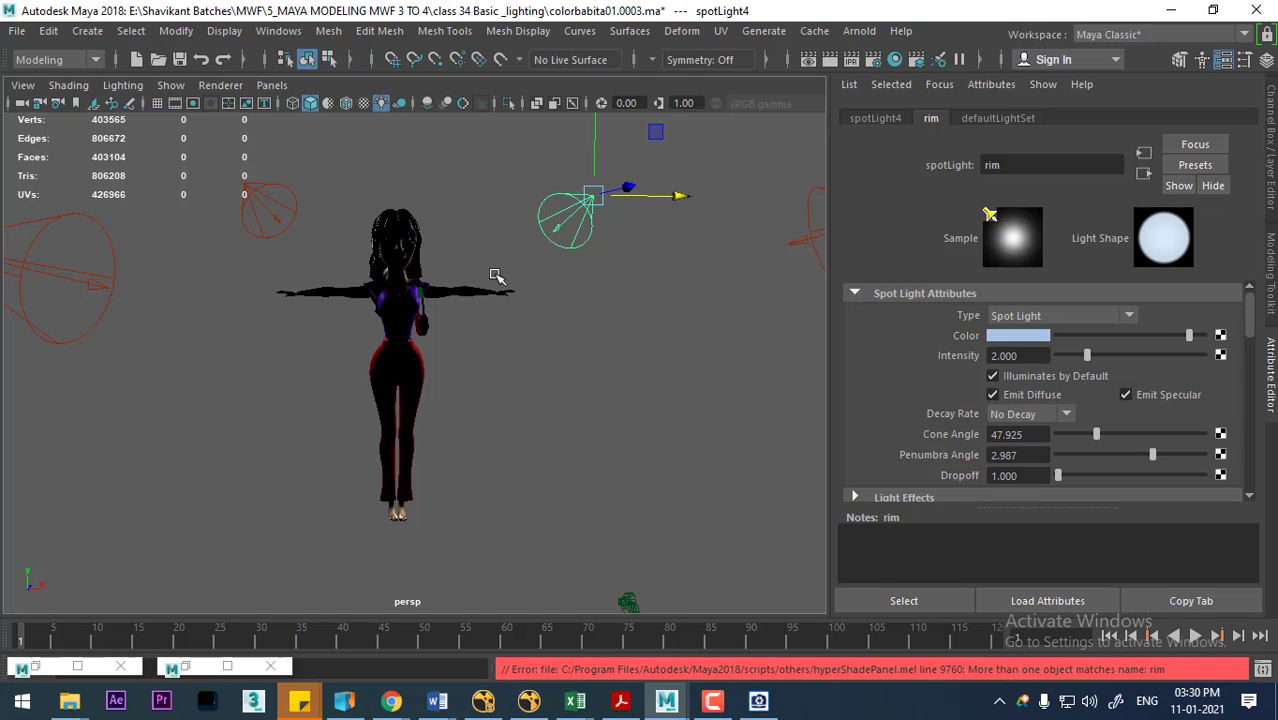
# Step: Render a camera2 test frame showing red rim edges, view it full screen, then minimize
pyautogui.click(278, 86)
pyautogui.moveTo(302, 104)
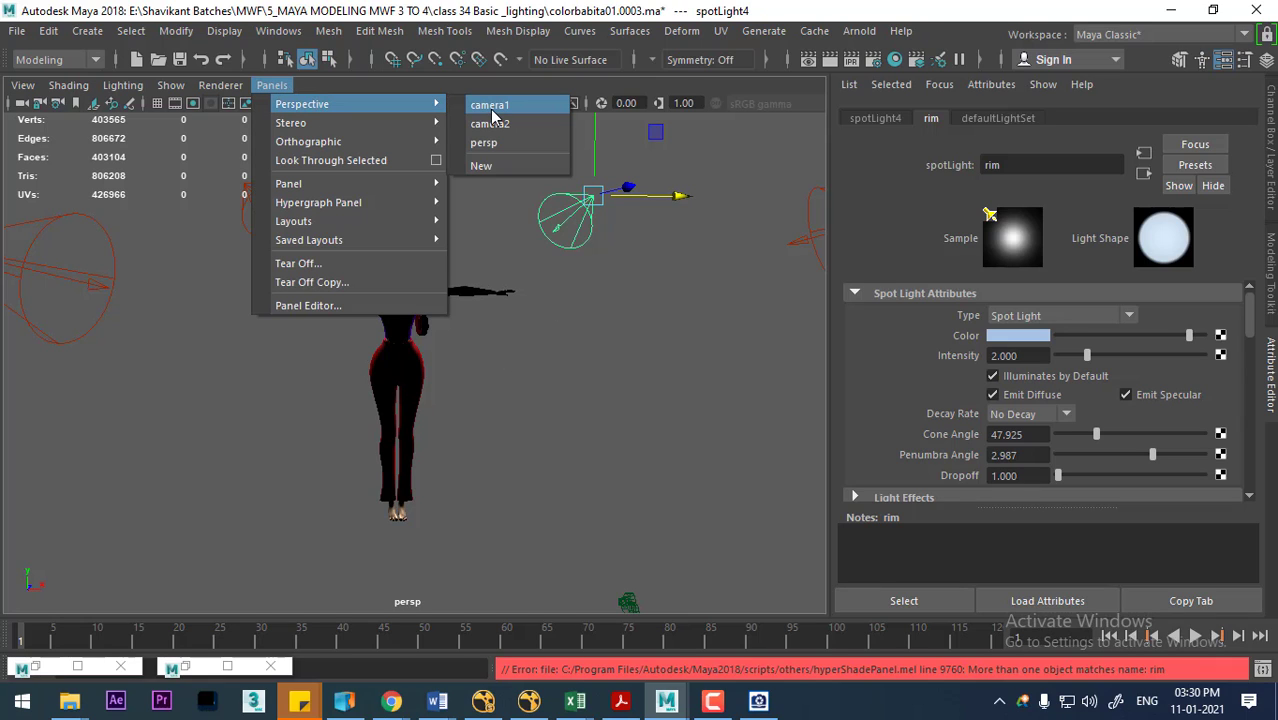
pyautogui.click(490, 123)
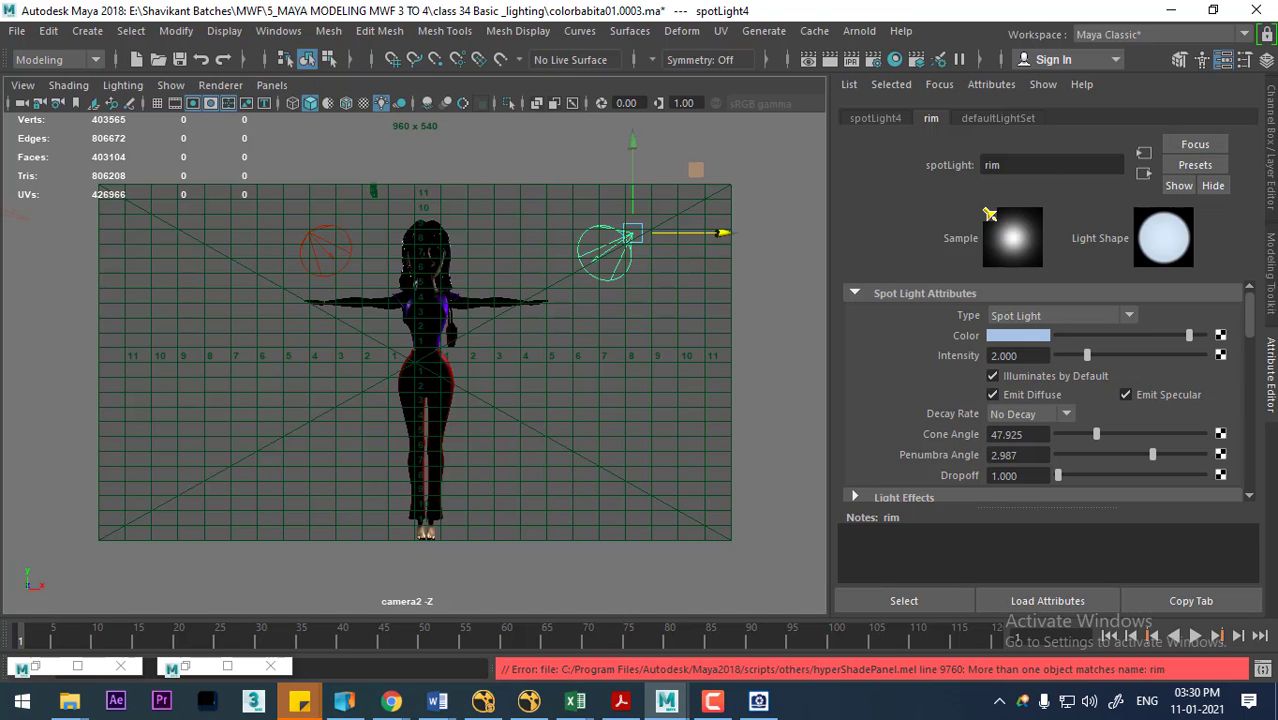
pyautogui.click(830, 60)
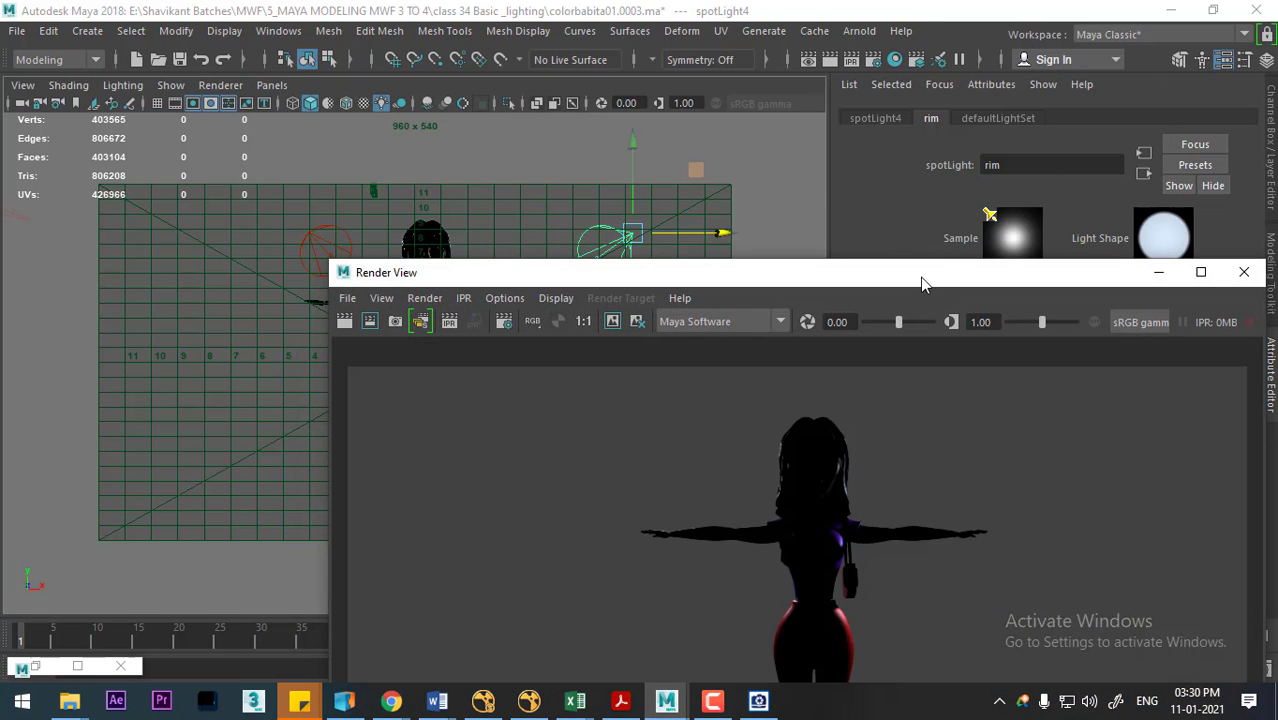
pyautogui.doubleClick(920, 277)
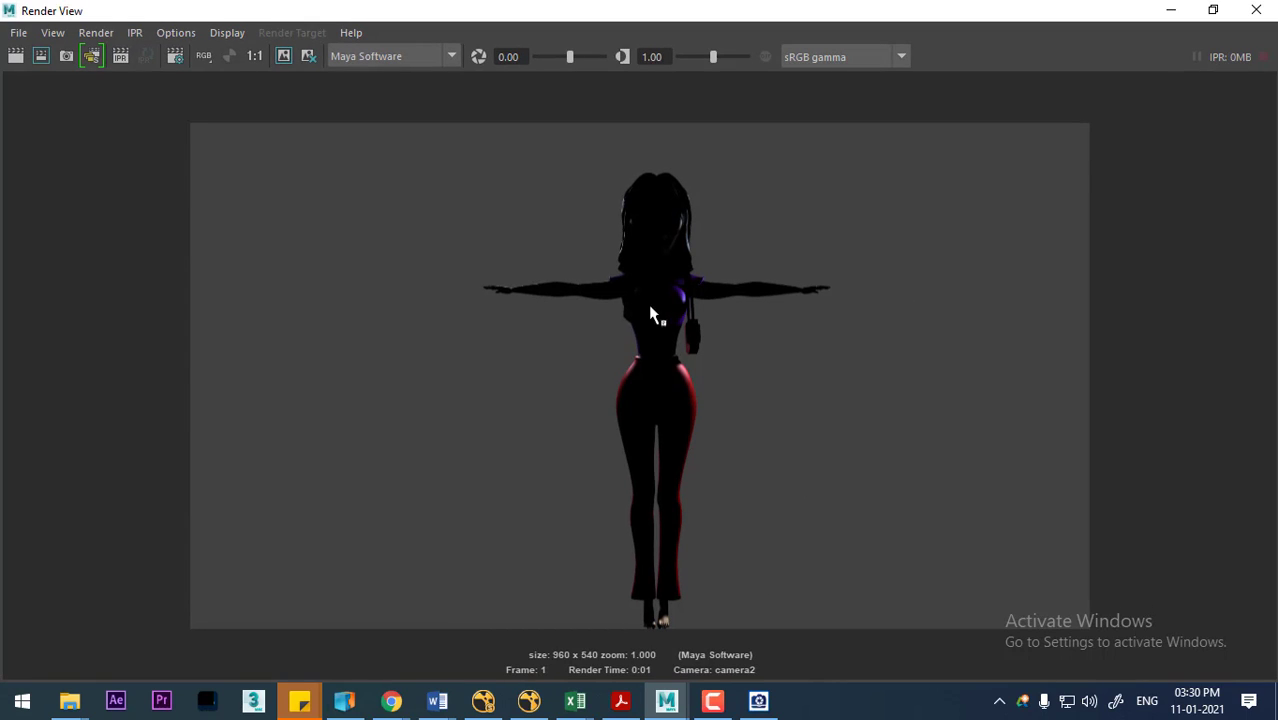
pyautogui.click(1171, 10)
pyautogui.moveTo(337, 213); pyautogui.dragTo(320, 251)
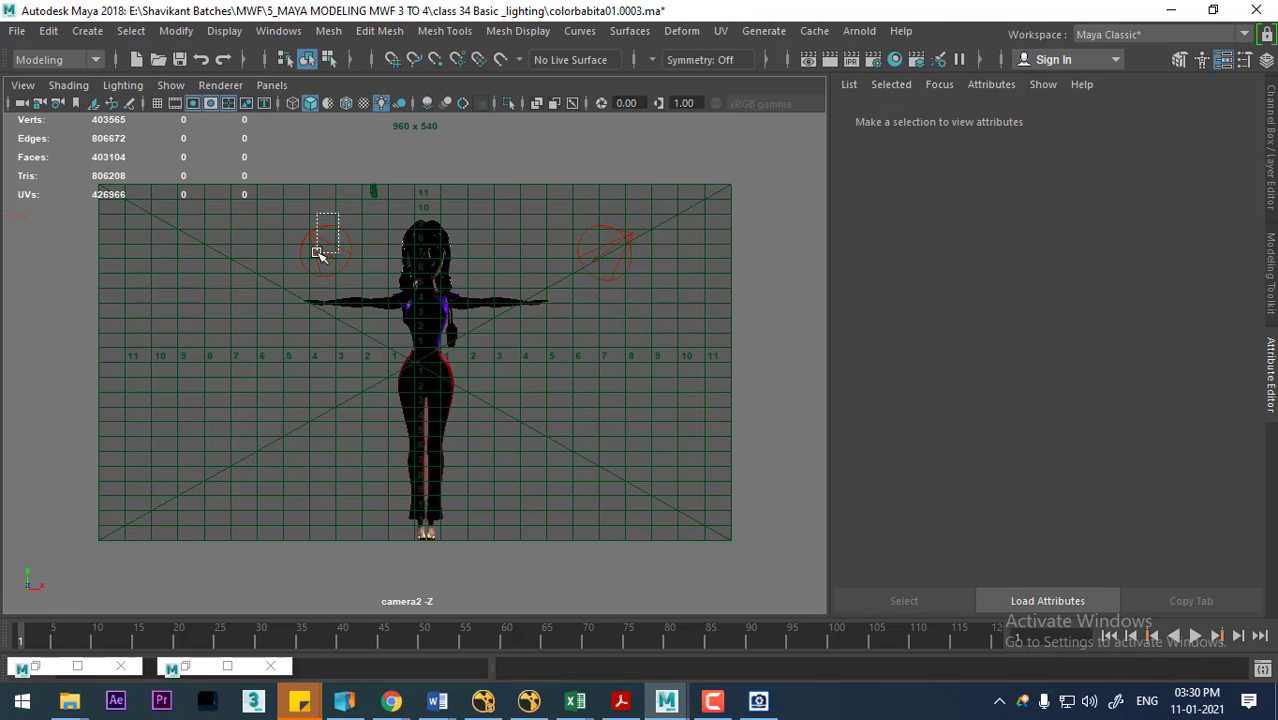
# Step: Split into four views, show the light's aim handle, and resize the panes
pyautogui.press('space')
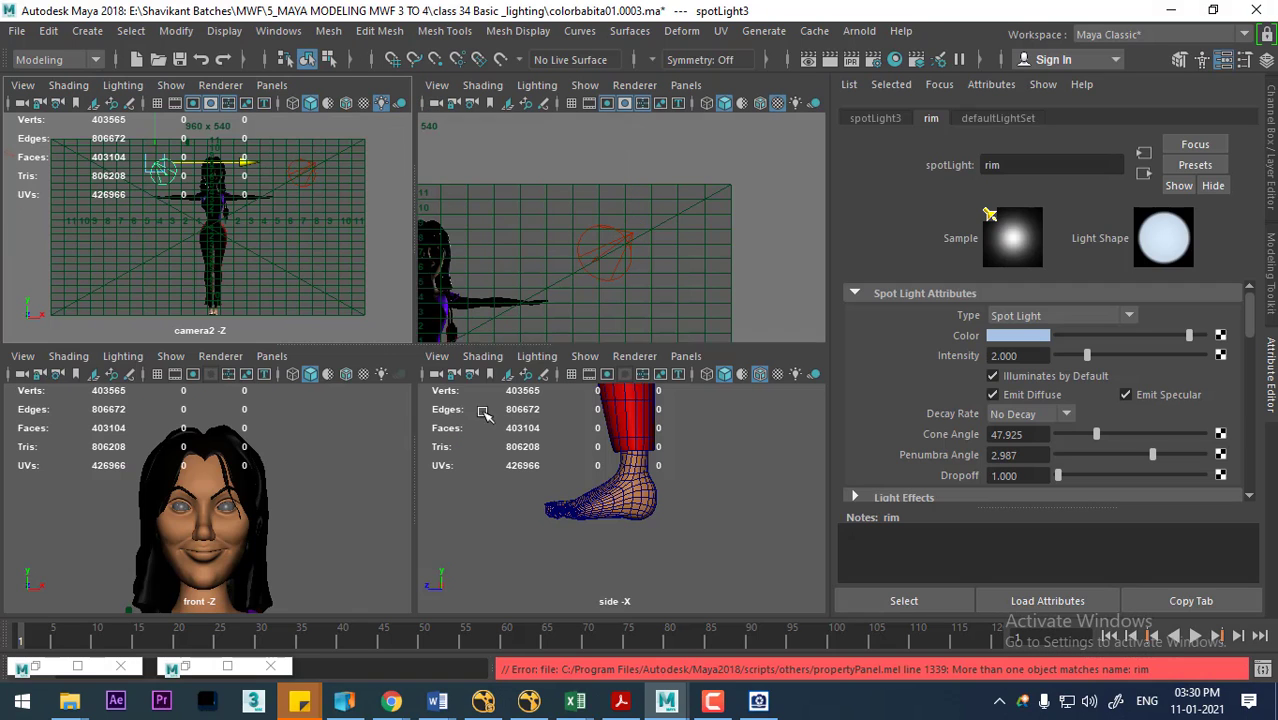
pyautogui.scroll(-5, 573, 508)
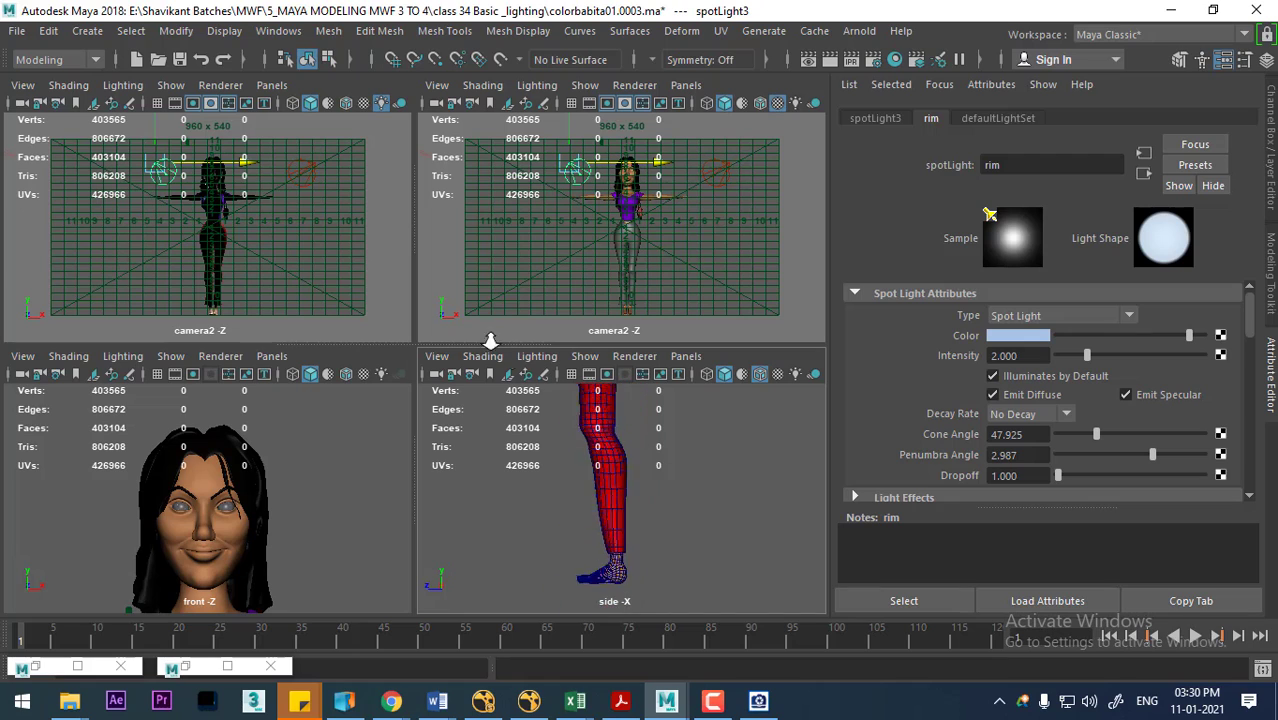
pyautogui.scroll(-3, 576, 403)
pyautogui.scroll(-2, 620, 445)
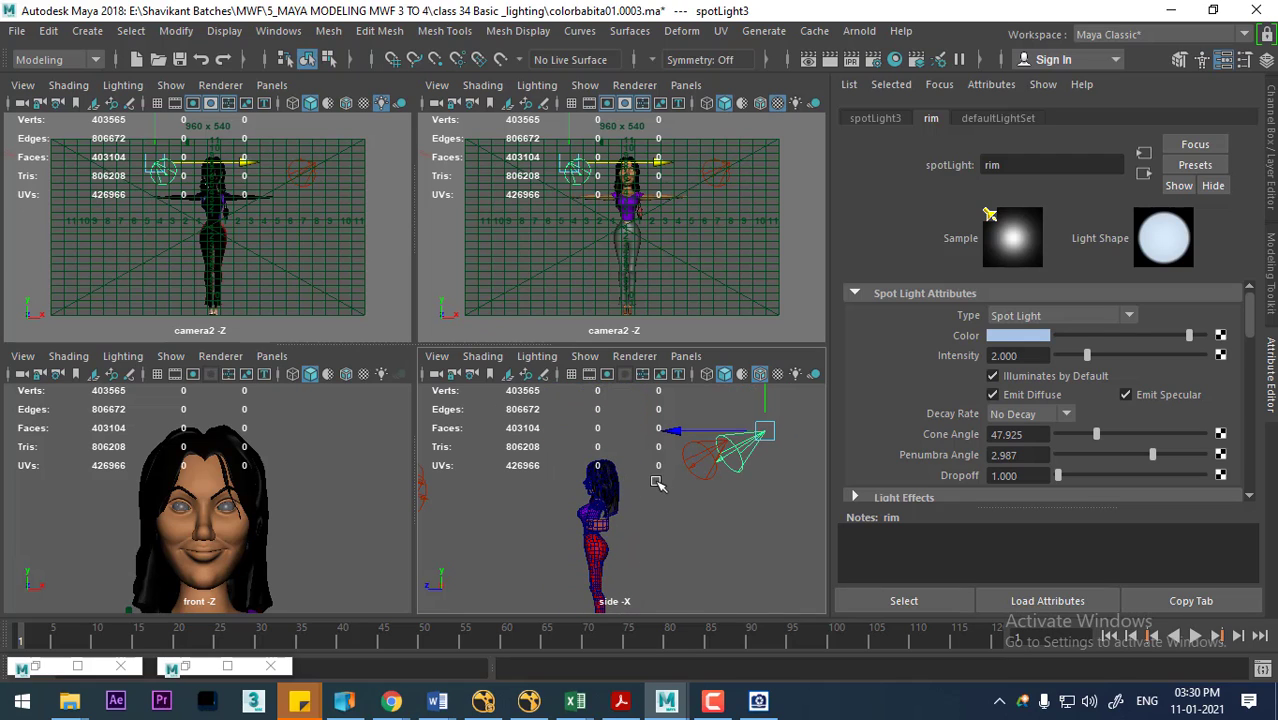
pyautogui.press('t')
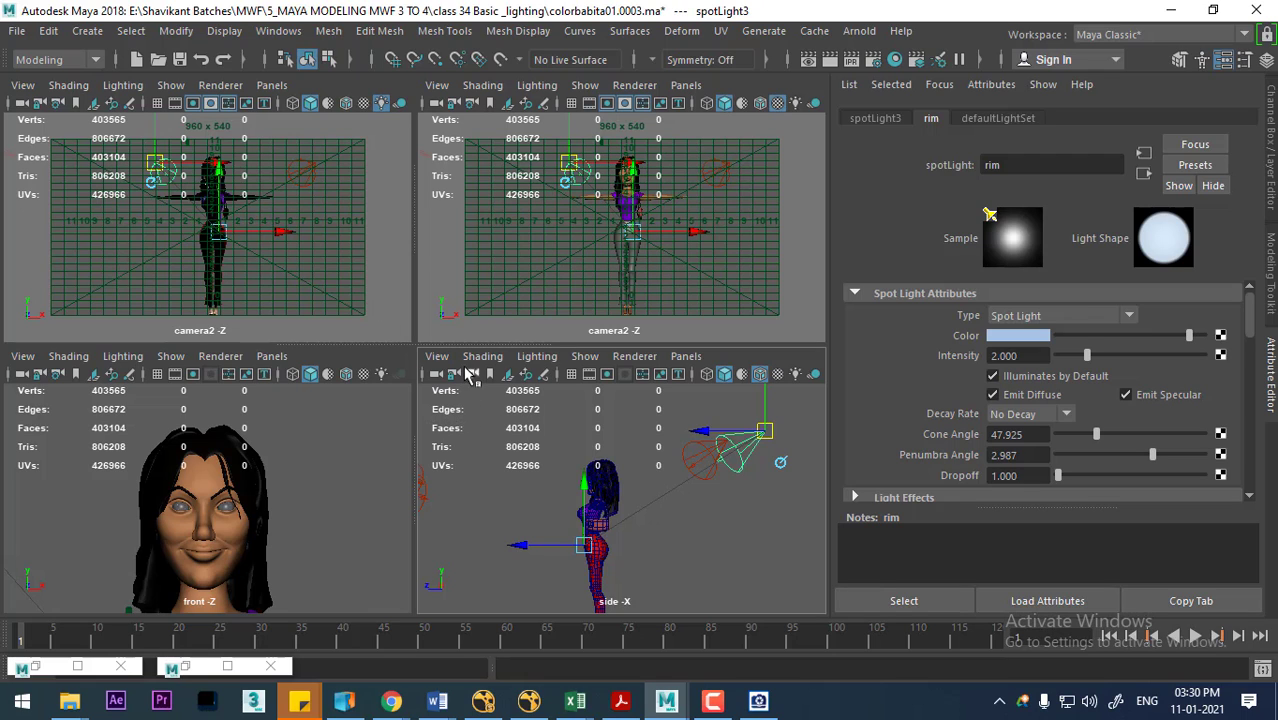
pyautogui.moveTo(476, 346); pyautogui.dragTo(488, 129)
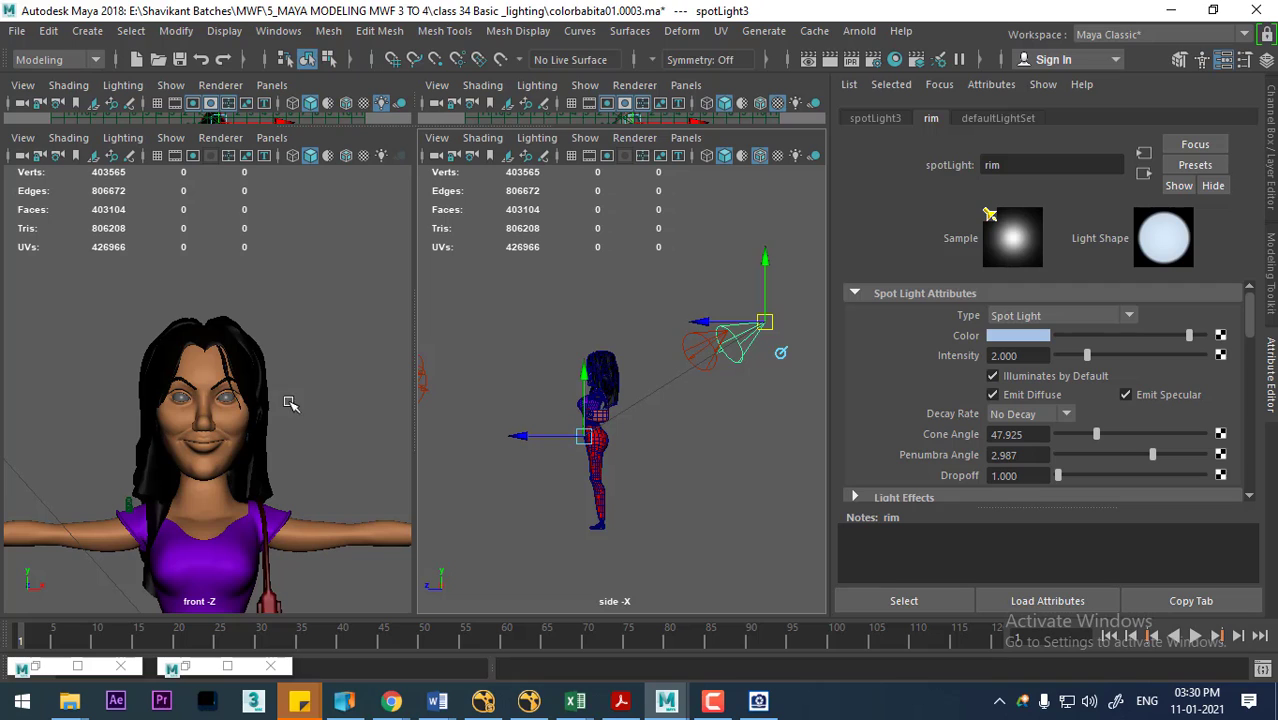
pyautogui.click(220, 137)
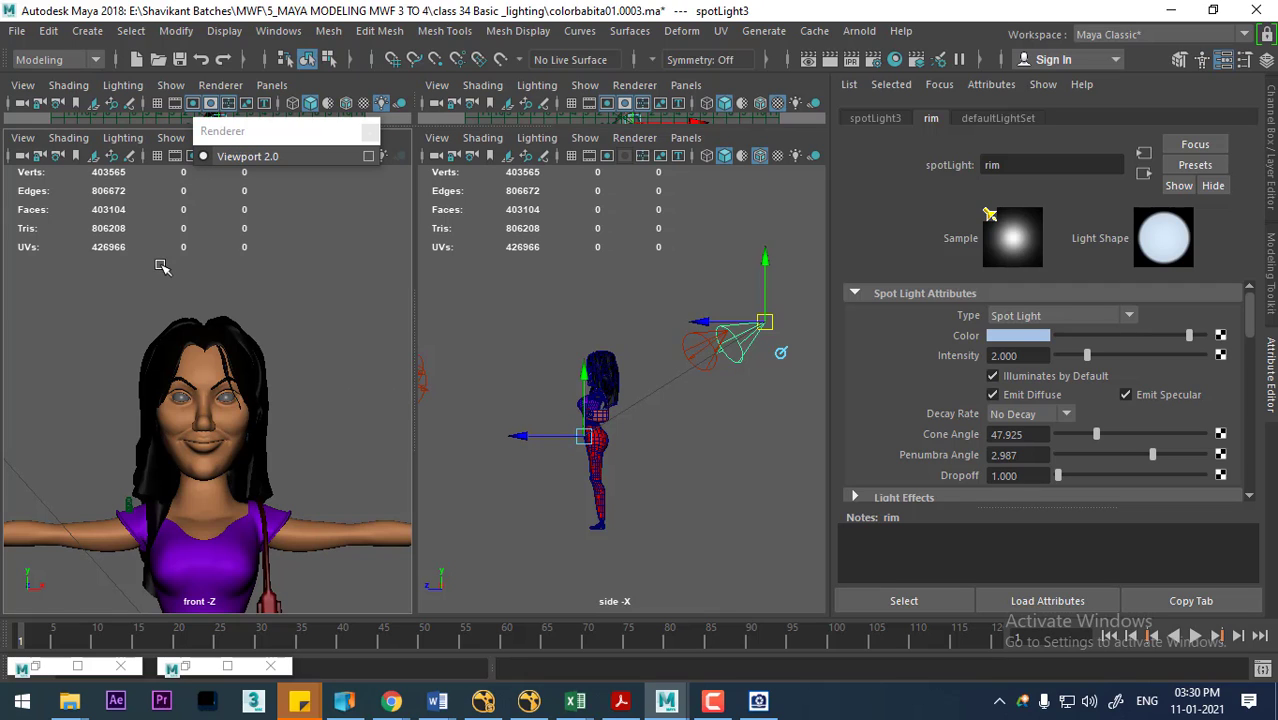
pyautogui.click(194, 258)
pyautogui.press('space')
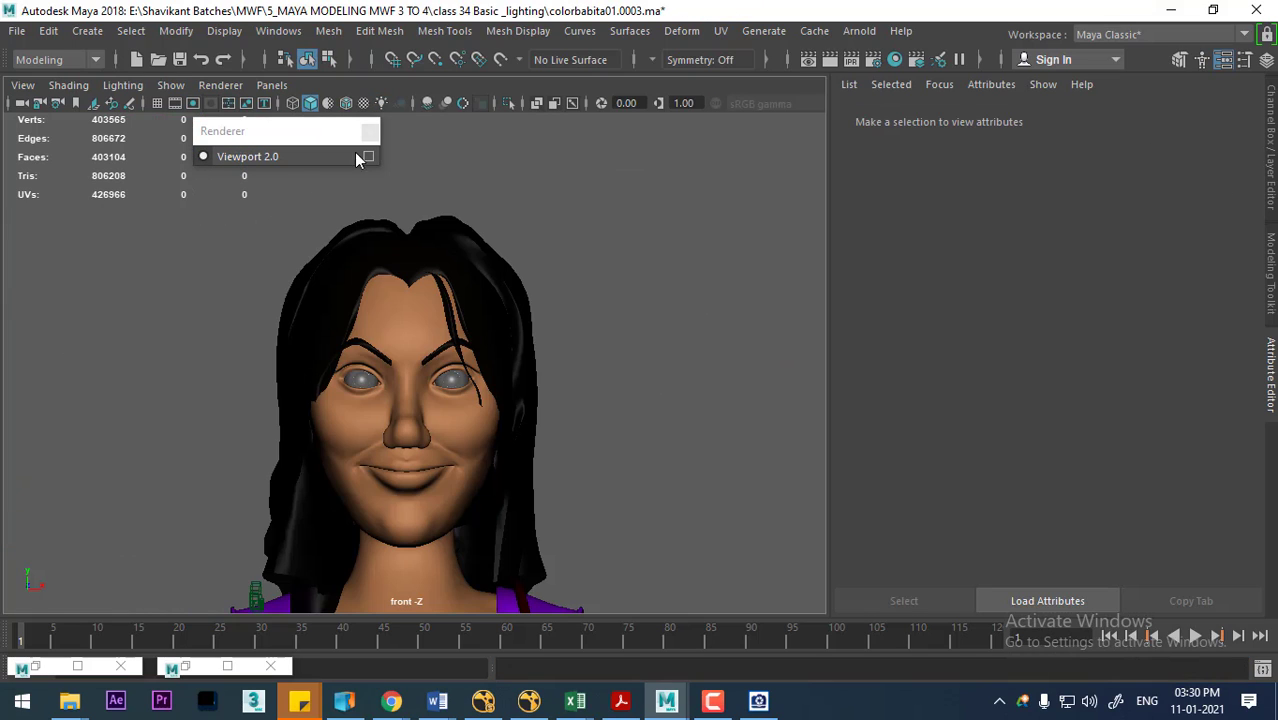
pyautogui.click(371, 133)
# Step: Set one pane to camera2 with Field Chart off and the other to persp
pyautogui.click(272, 86)
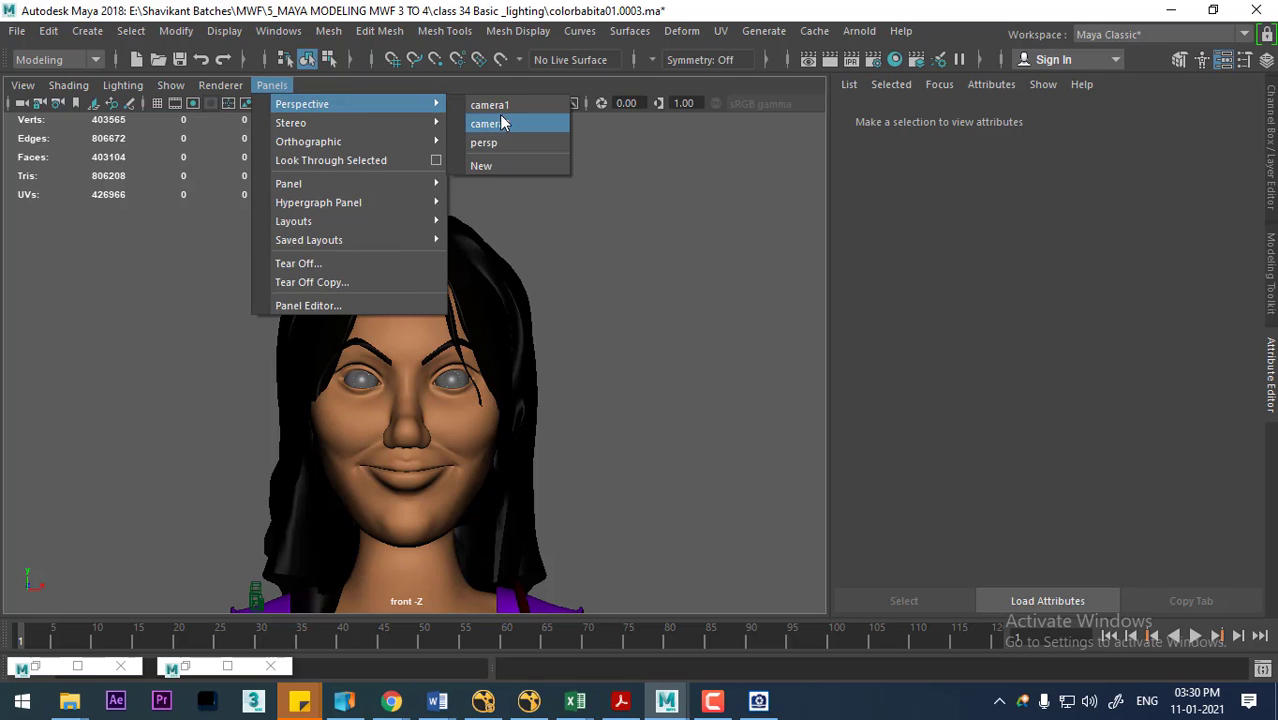
pyautogui.click(490, 121)
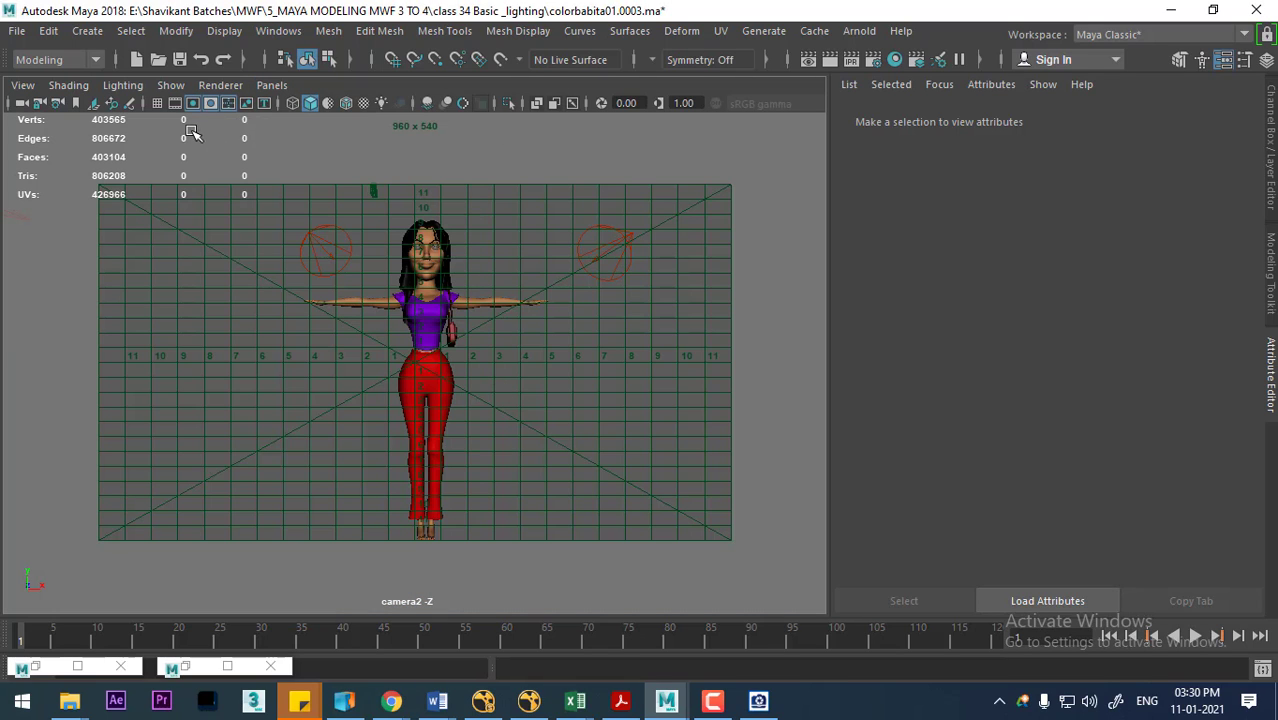
pyautogui.click(228, 103)
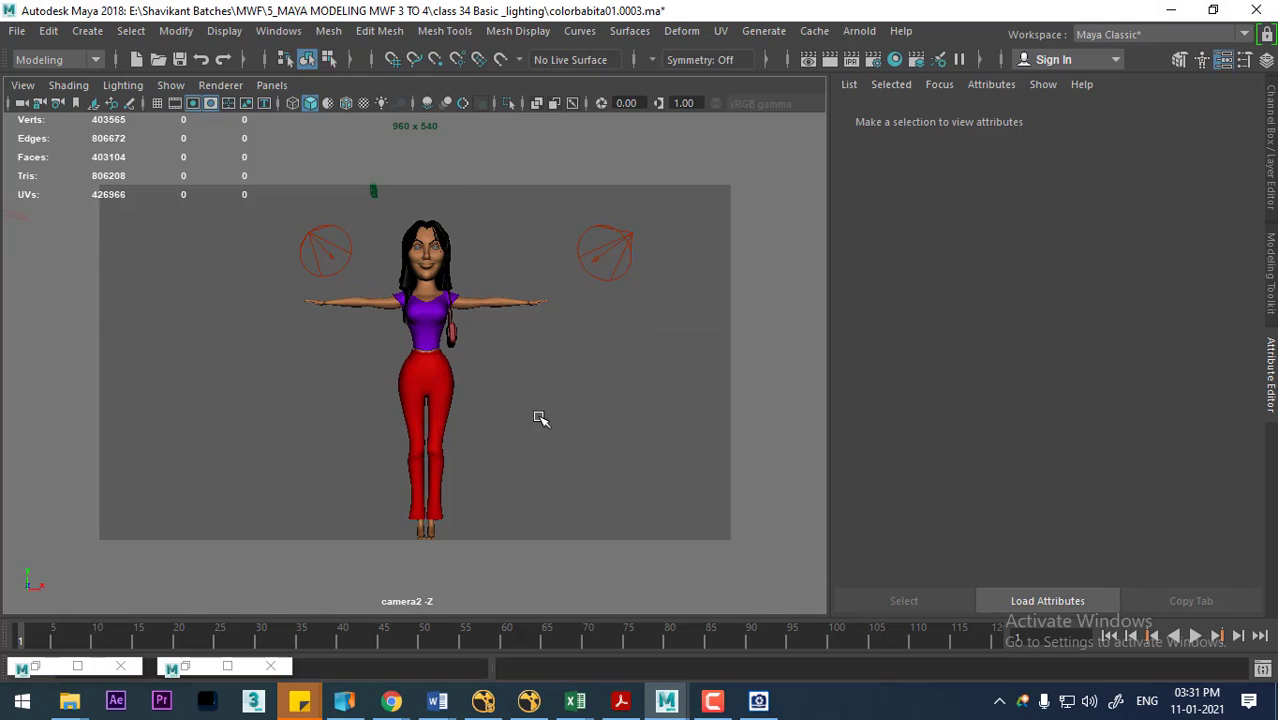
pyautogui.press('space')
pyautogui.press('space')
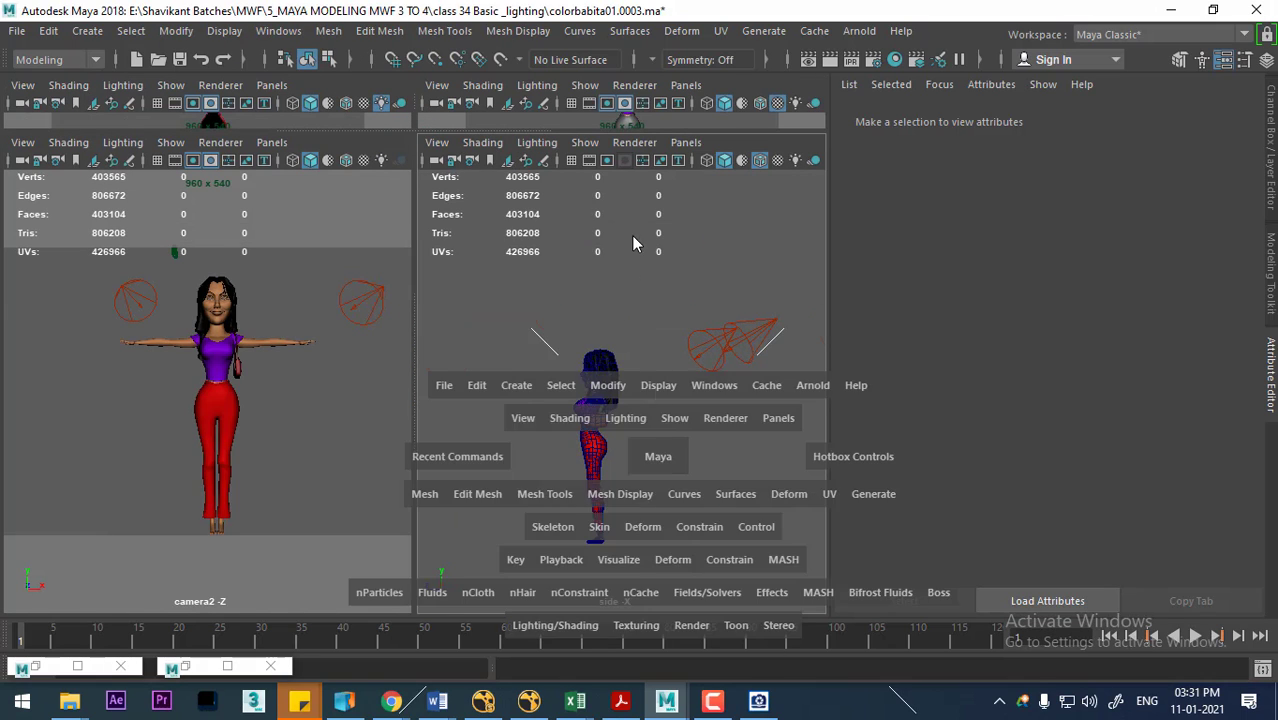
pyautogui.moveTo(657, 455); pyautogui.dragTo(668, 420)
pyautogui.click(536, 312)
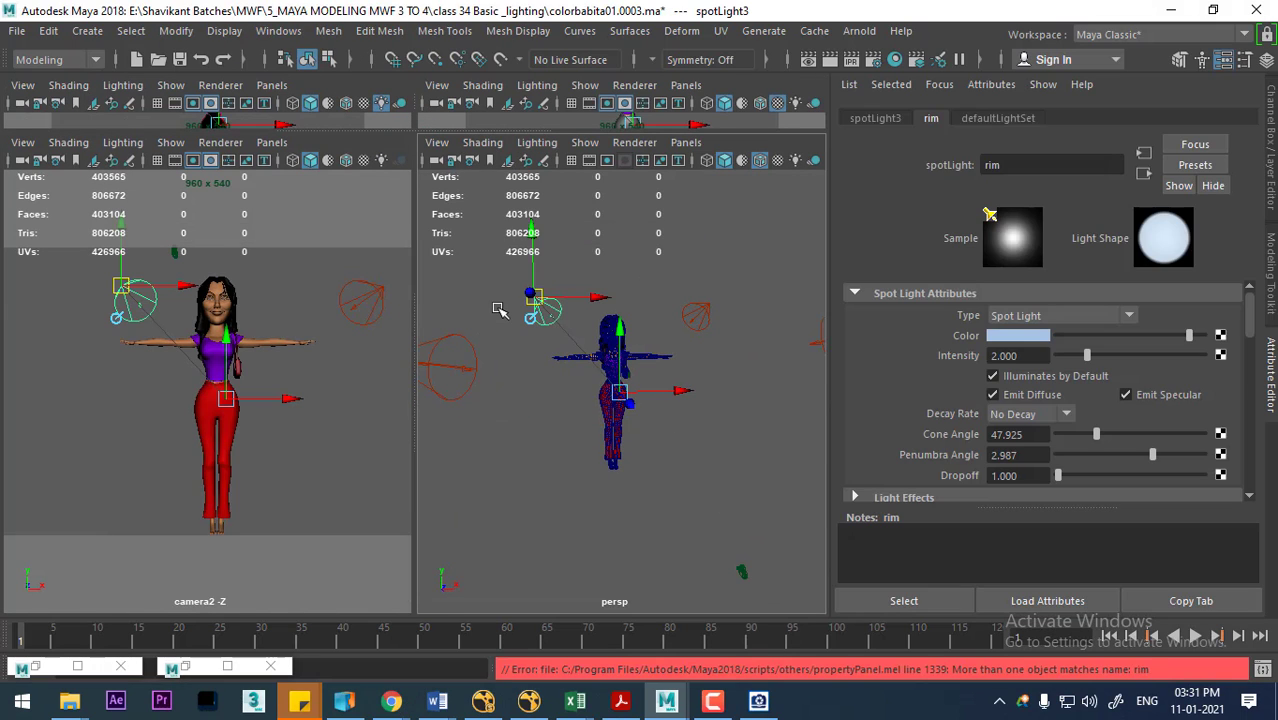
# Step: Turn on Use All Lights in the persp viewport to preview the spotlights
pyautogui.keyDown('alt'); pyautogui.moveTo(609, 352); pyautogui.dragTo(636, 393, button='right'); pyautogui.keyUp('alt')
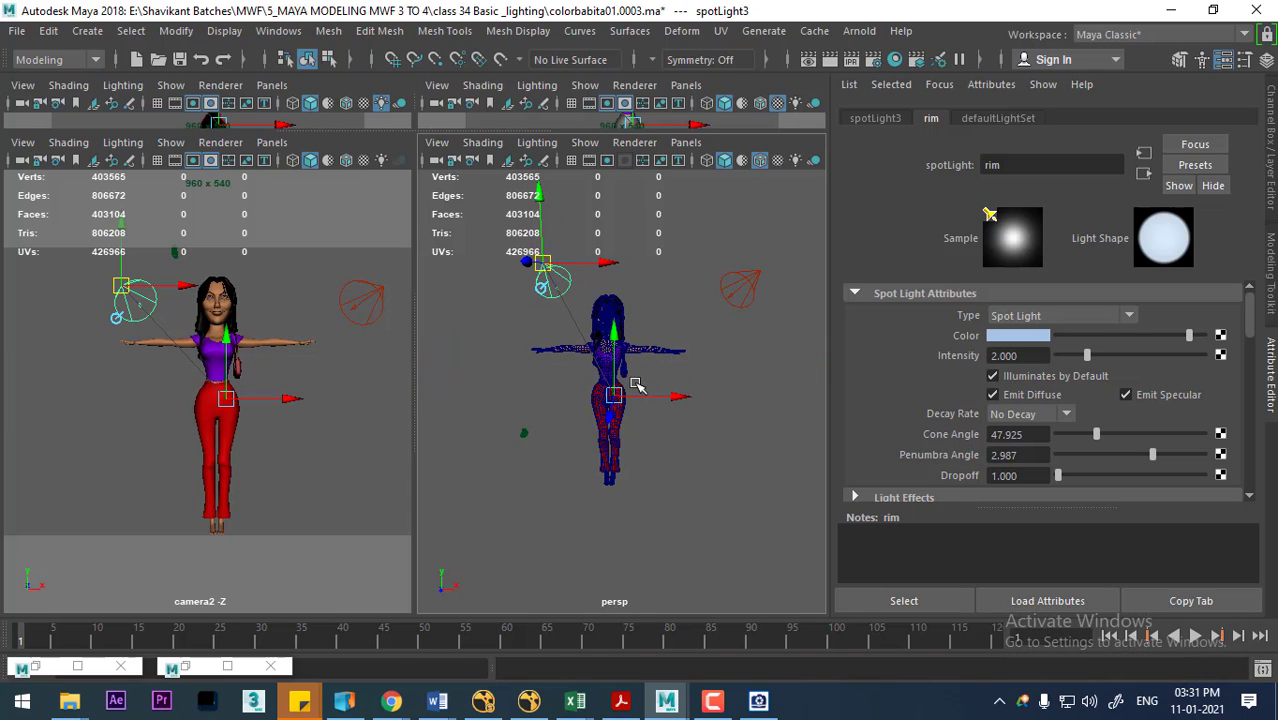
pyautogui.click(683, 334)
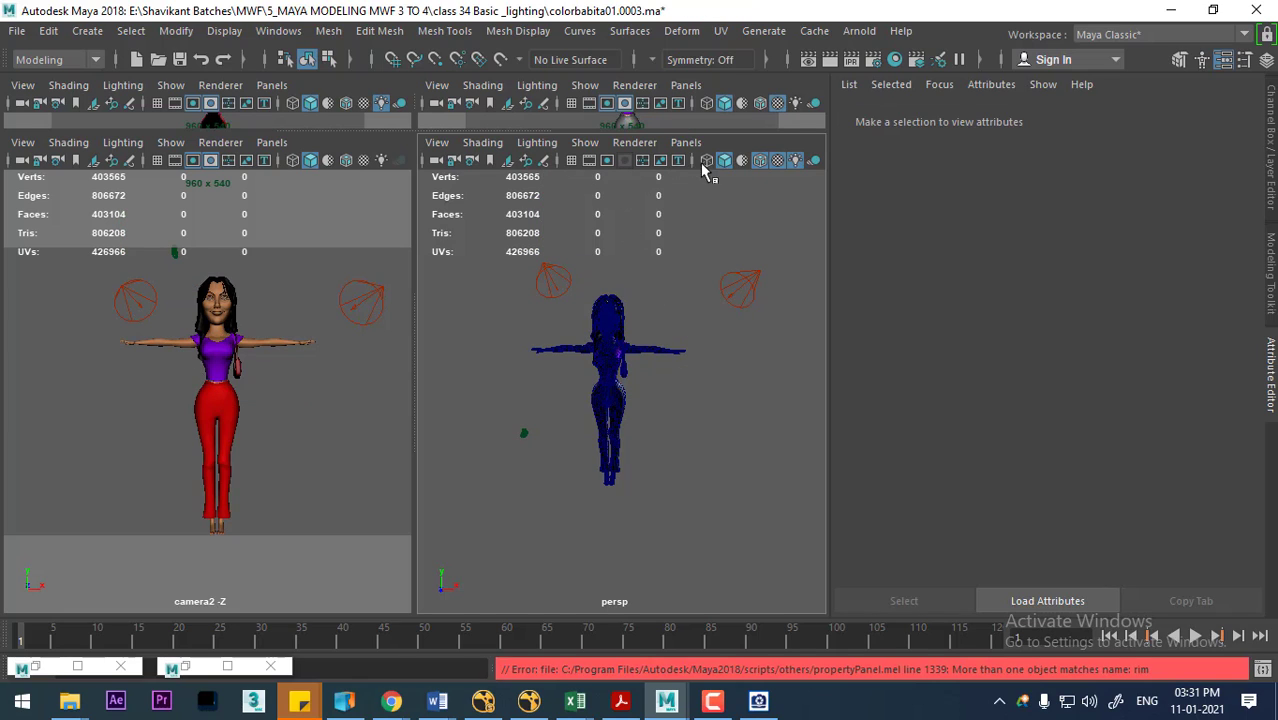
pyautogui.click(756, 166)
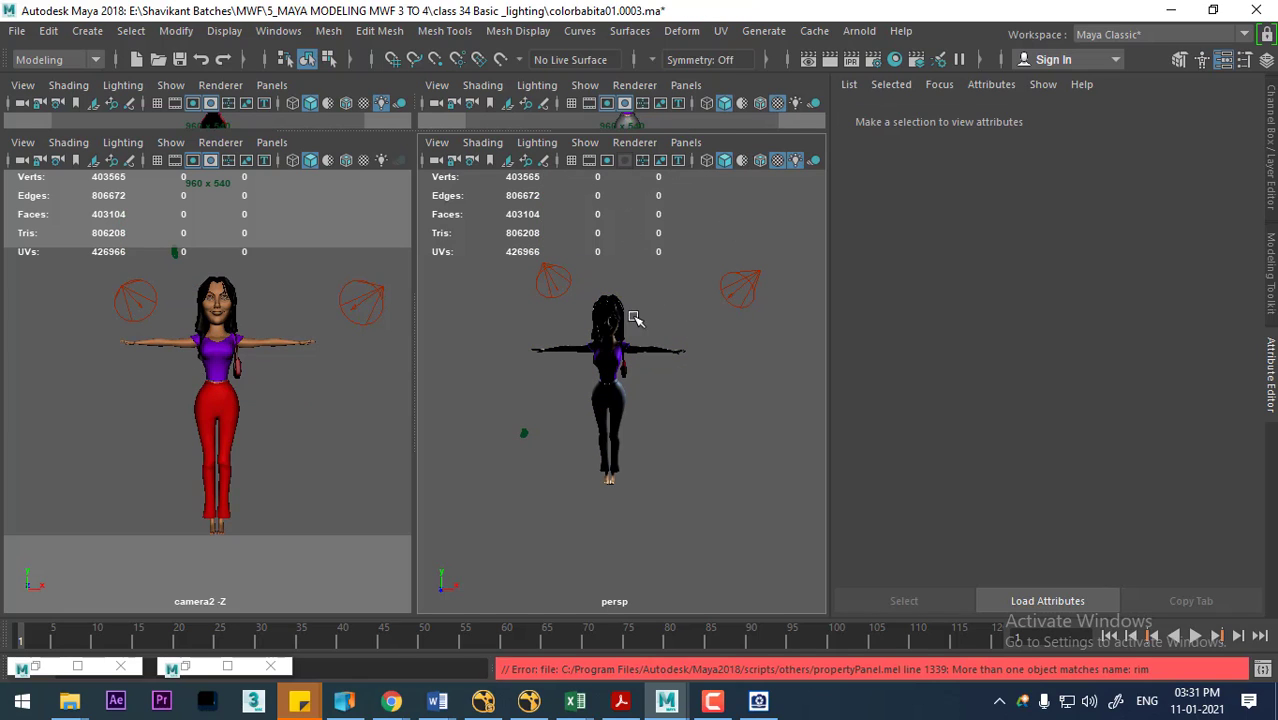
pyautogui.click(529, 298)
pyautogui.scroll(2, 545, 340)
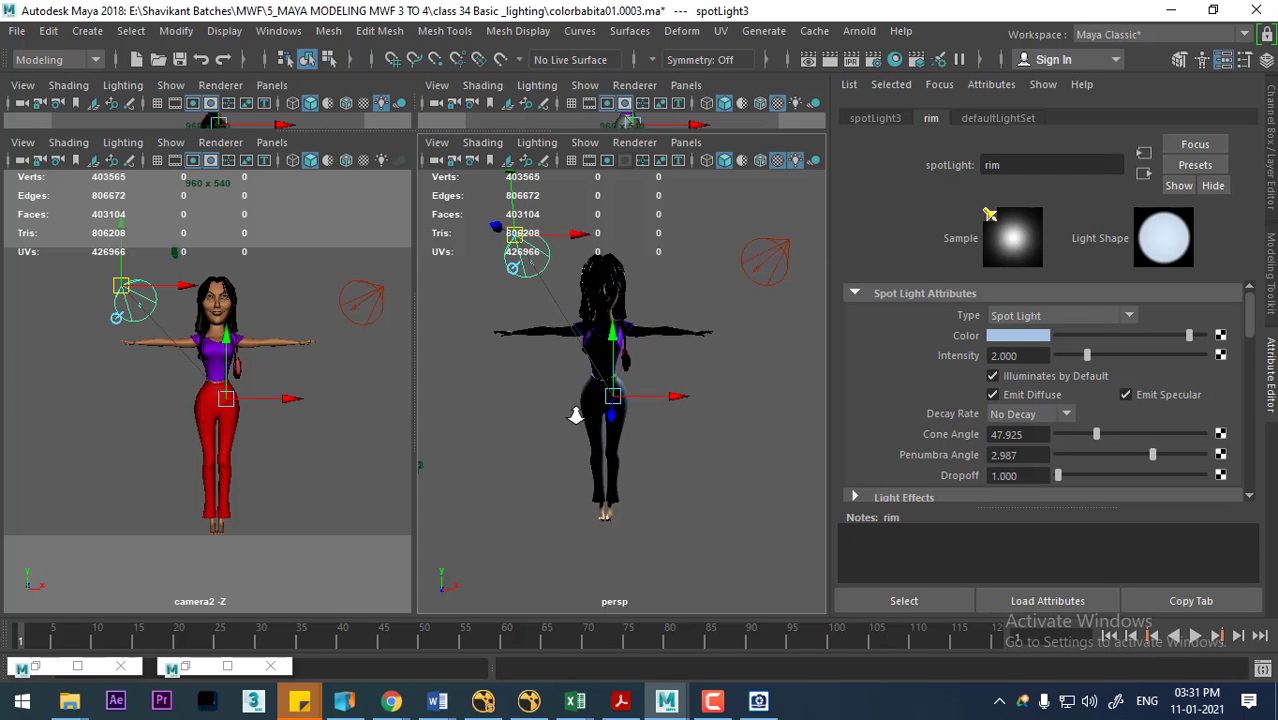
pyautogui.scroll(2, 559, 380)
pyautogui.scroll(2, 585, 397)
pyautogui.scroll(-1, 588, 395)
pyautogui.scroll(-1, 595, 385)
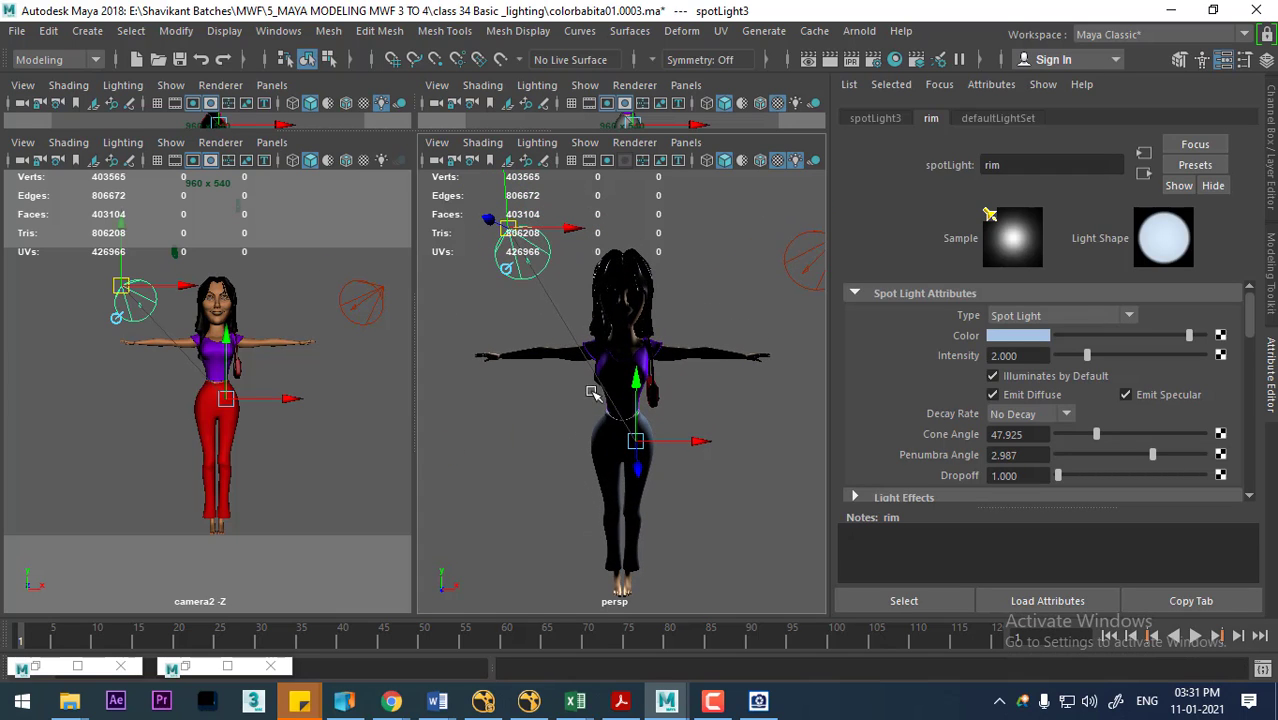
pyautogui.scroll(-1, 600, 378)
pyautogui.scroll(-1, 607, 367)
pyautogui.scroll(-1, 607, 367)
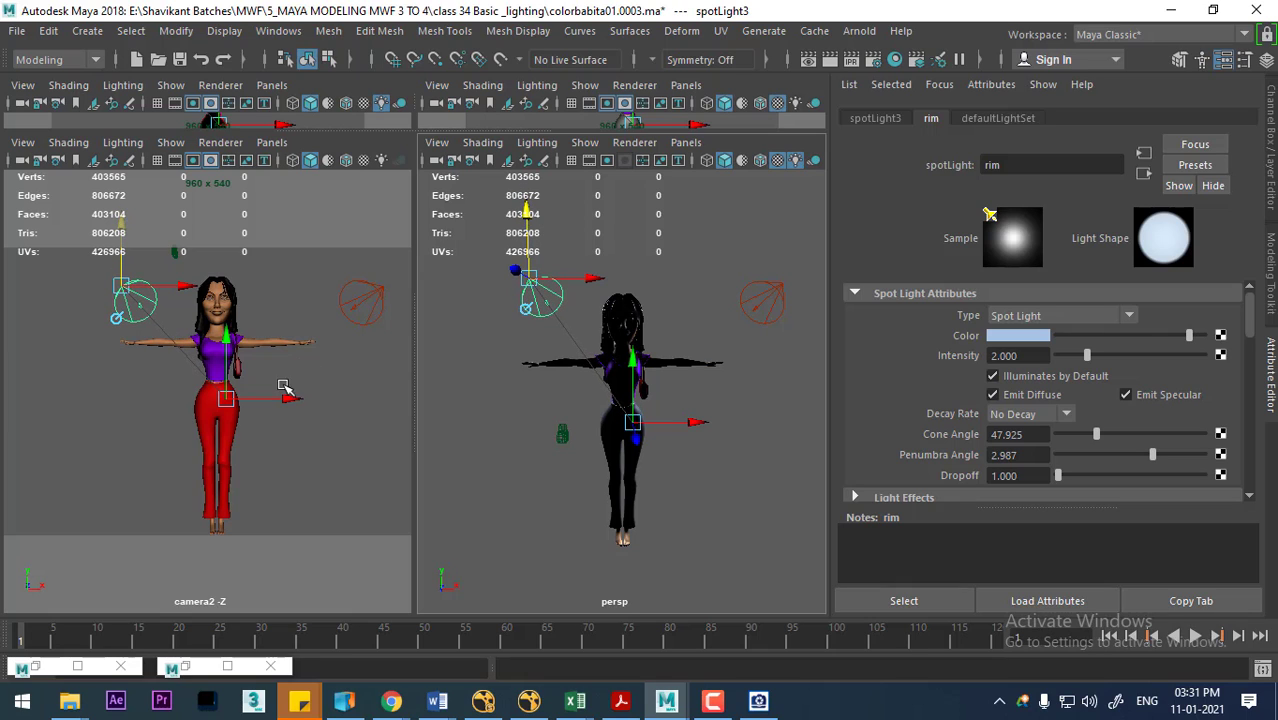
# Step: Enable scene lighting in camera2 with 7 and move the rim spotlight to a new position
pyautogui.click(316, 380)
pyautogui.press('7')
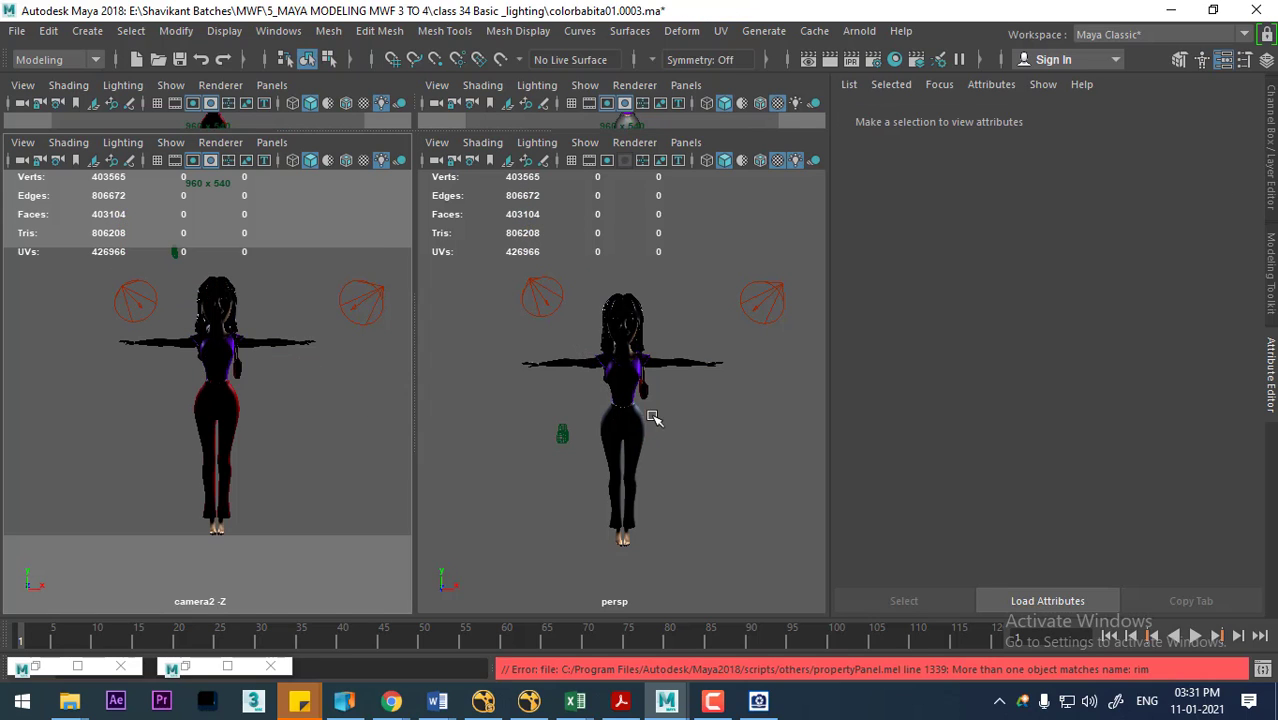
pyautogui.click(557, 292)
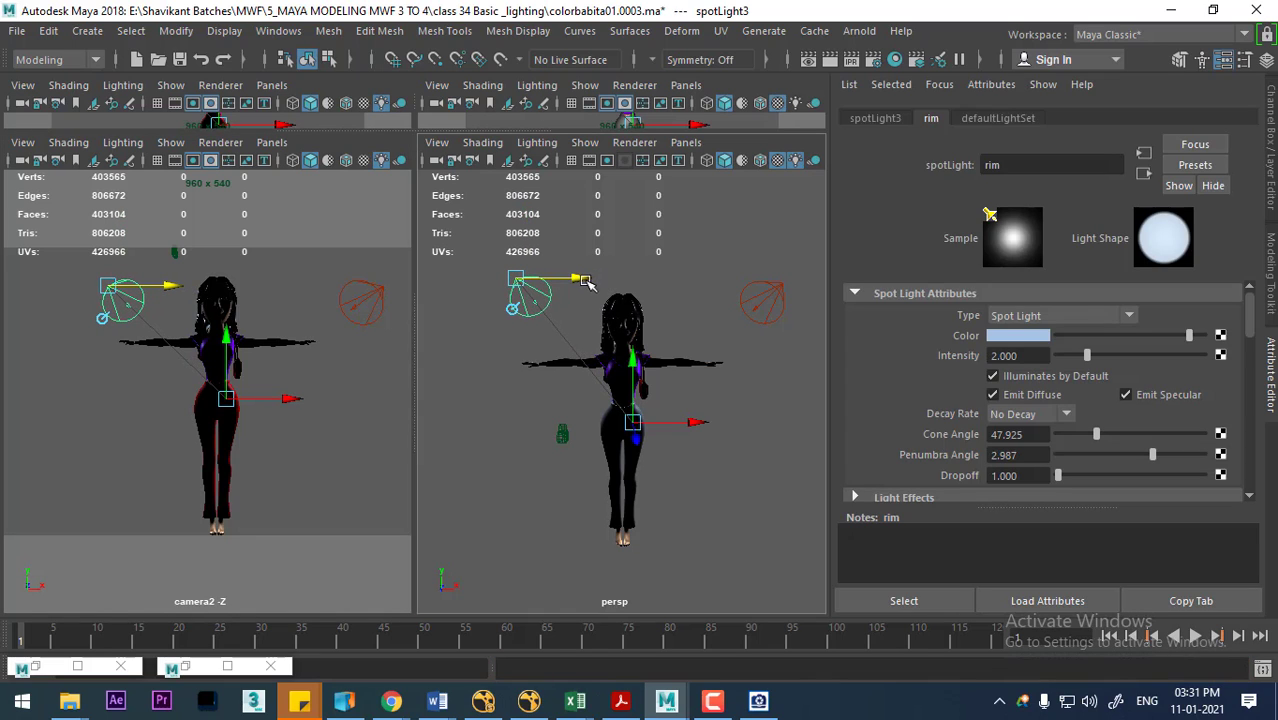
pyautogui.moveTo(585, 280)
pyautogui.mouseDown()
pyautogui.moveTo(533, 280)
pyautogui.moveTo(537, 197)
pyautogui.mouseUp()
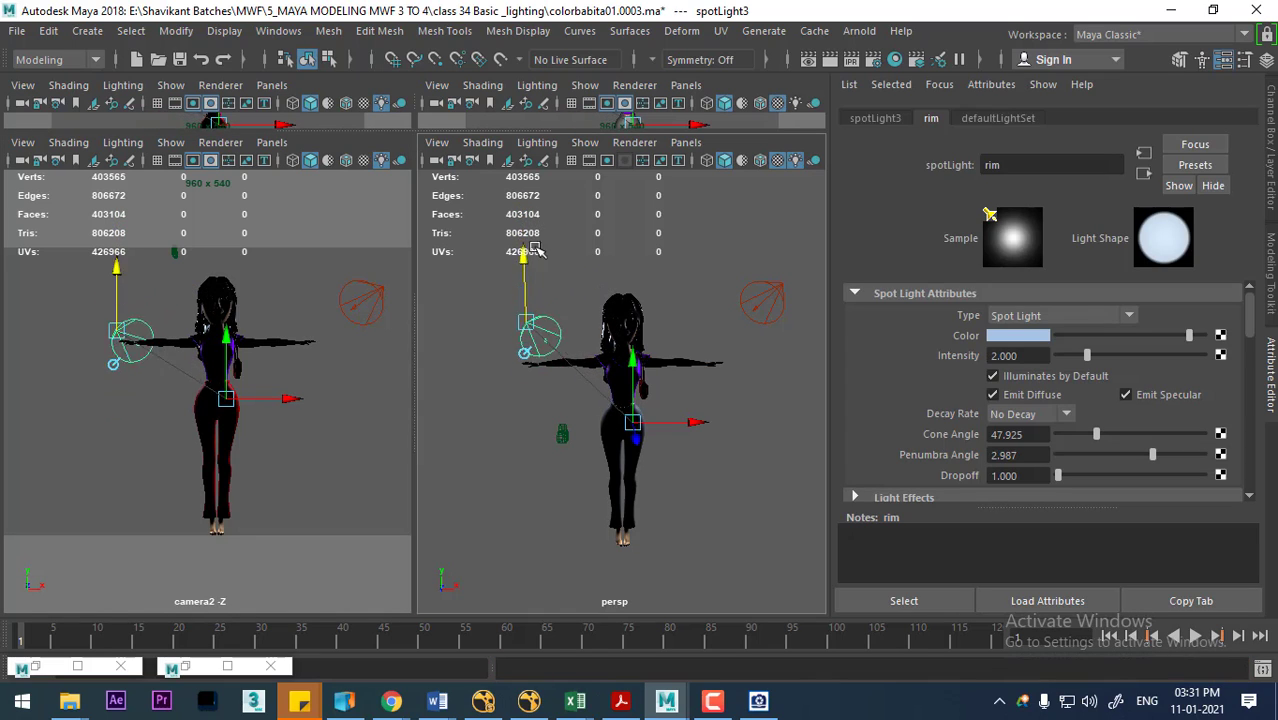
pyautogui.click(686, 142)
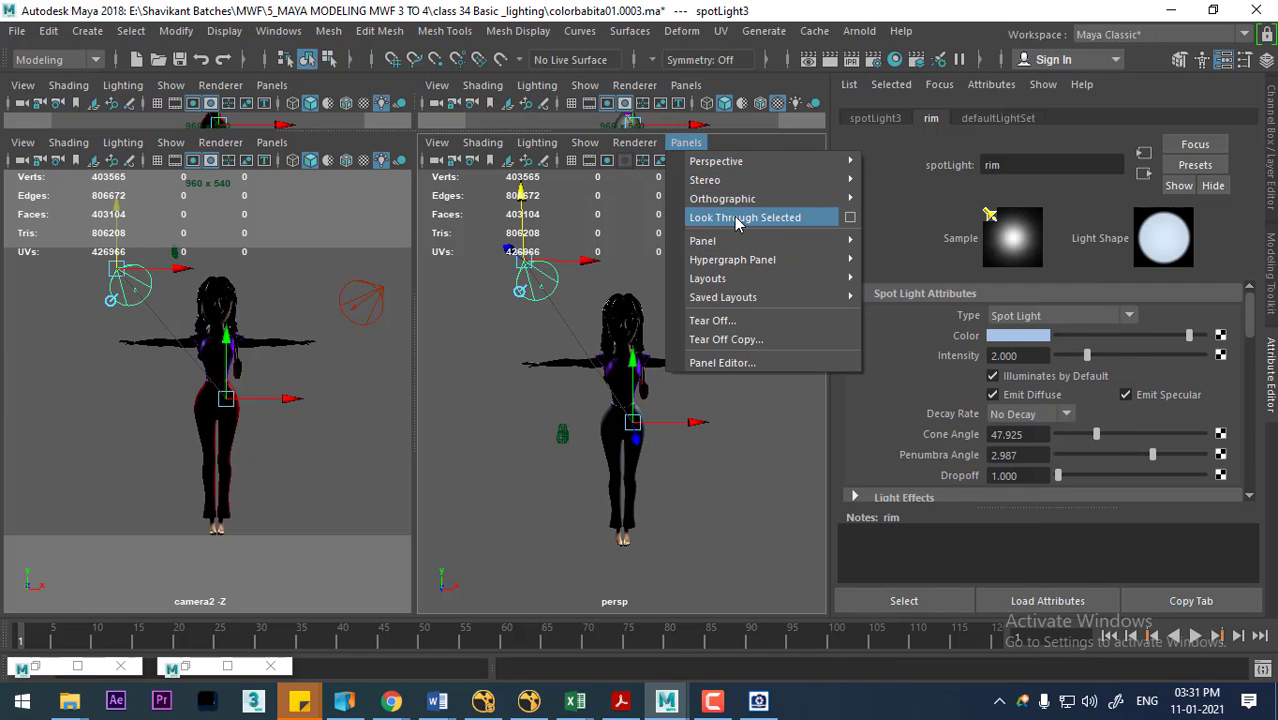
# Step: Look through the rim spotlight to re-aim it, then render and dismiss a test frame
pyautogui.click(736, 219)
pyautogui.keyDown('alt'); pyautogui.moveTo(651, 397); pyautogui.dragTo(651, 403, button='middle'); pyautogui.keyUp('alt')
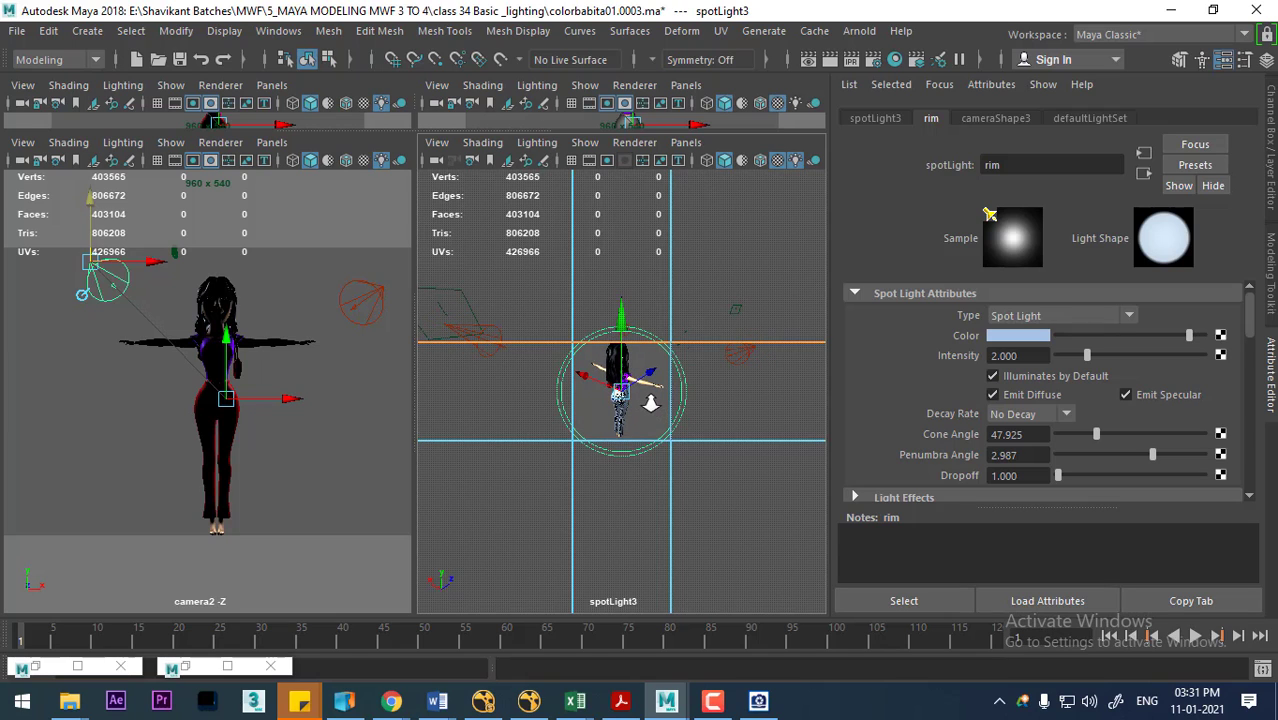
pyautogui.click(760, 260)
pyautogui.click(830, 60)
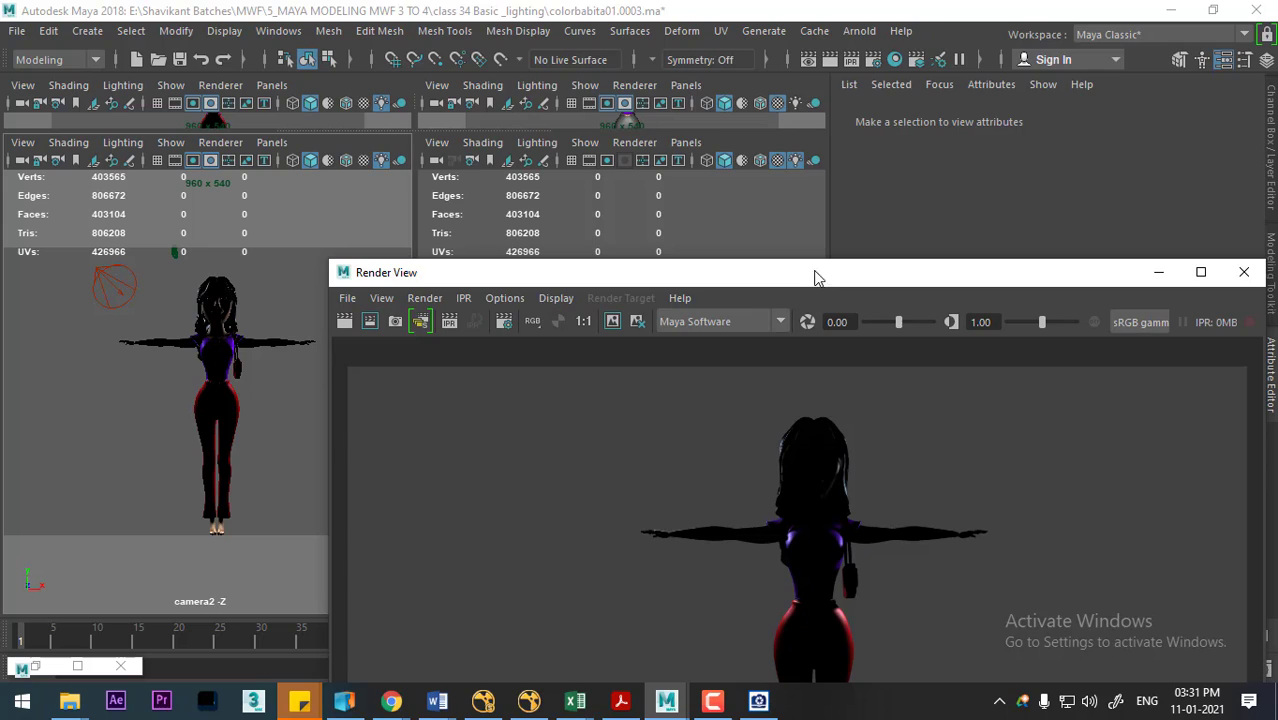
pyautogui.moveTo(815, 277); pyautogui.dragTo(801, 55)
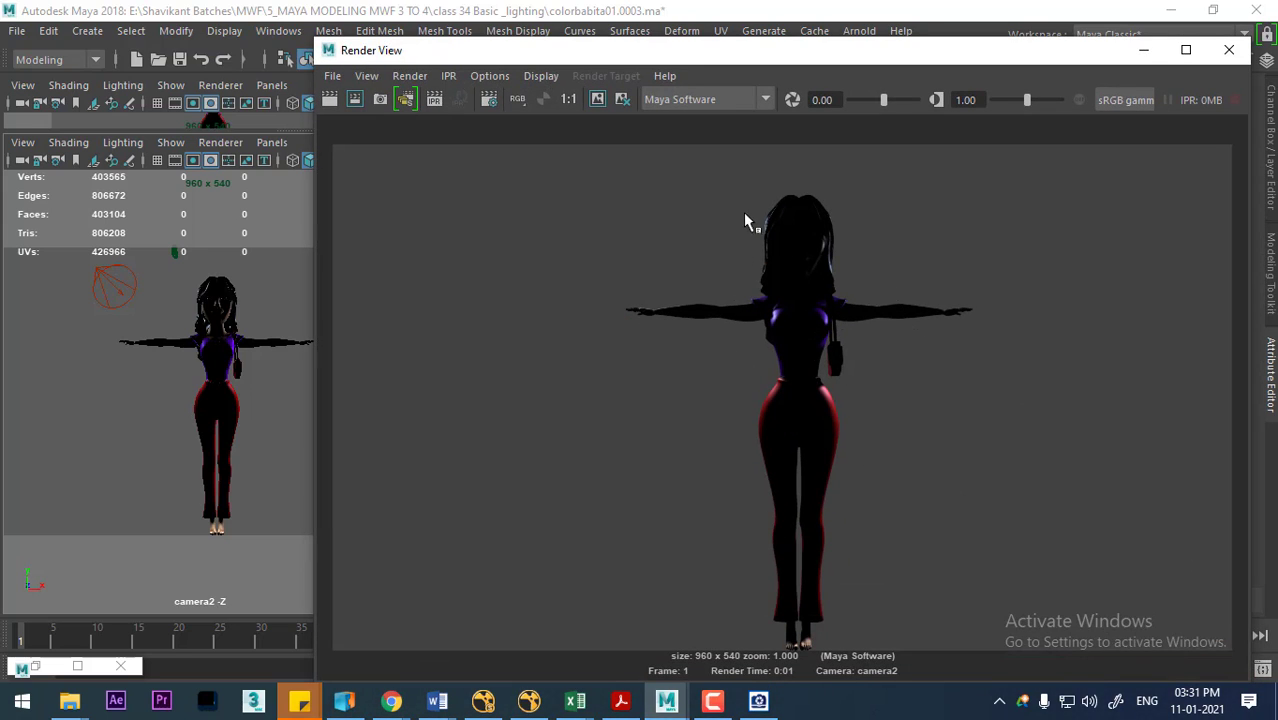
pyautogui.click(1145, 50)
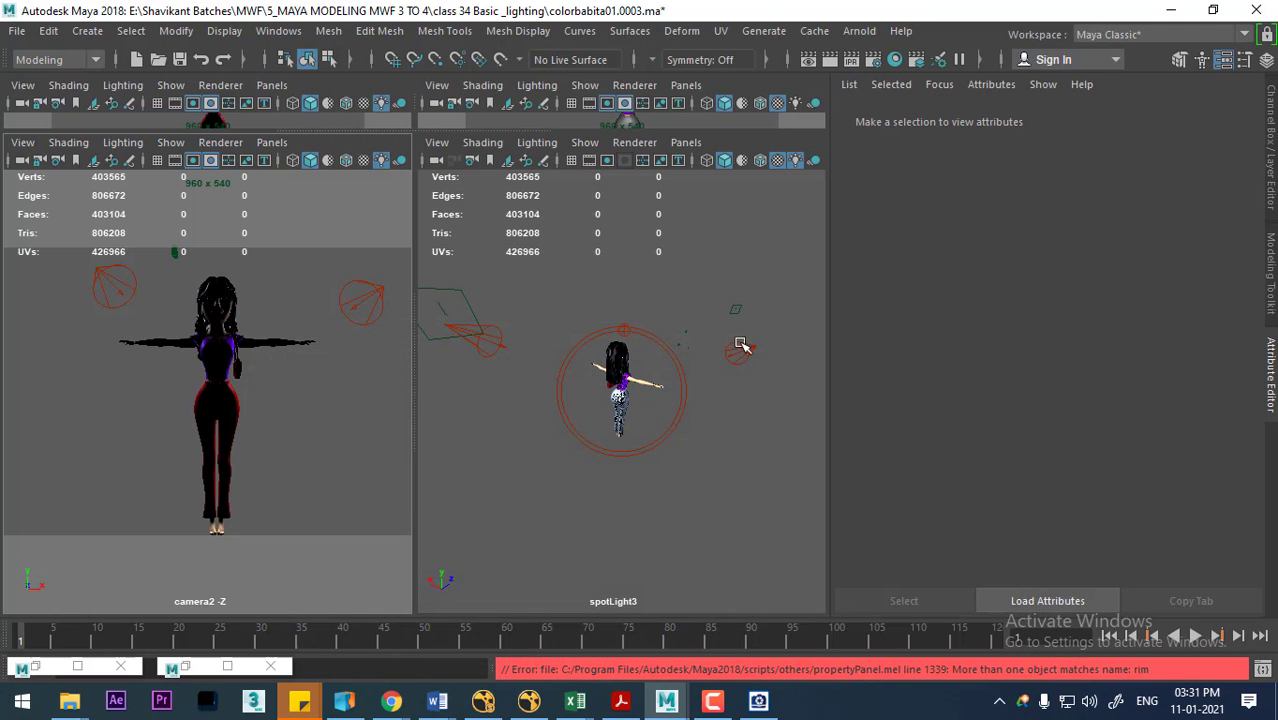
# Step: Return the right pane to the persp camera and render another test frame
pyautogui.click(685, 384)
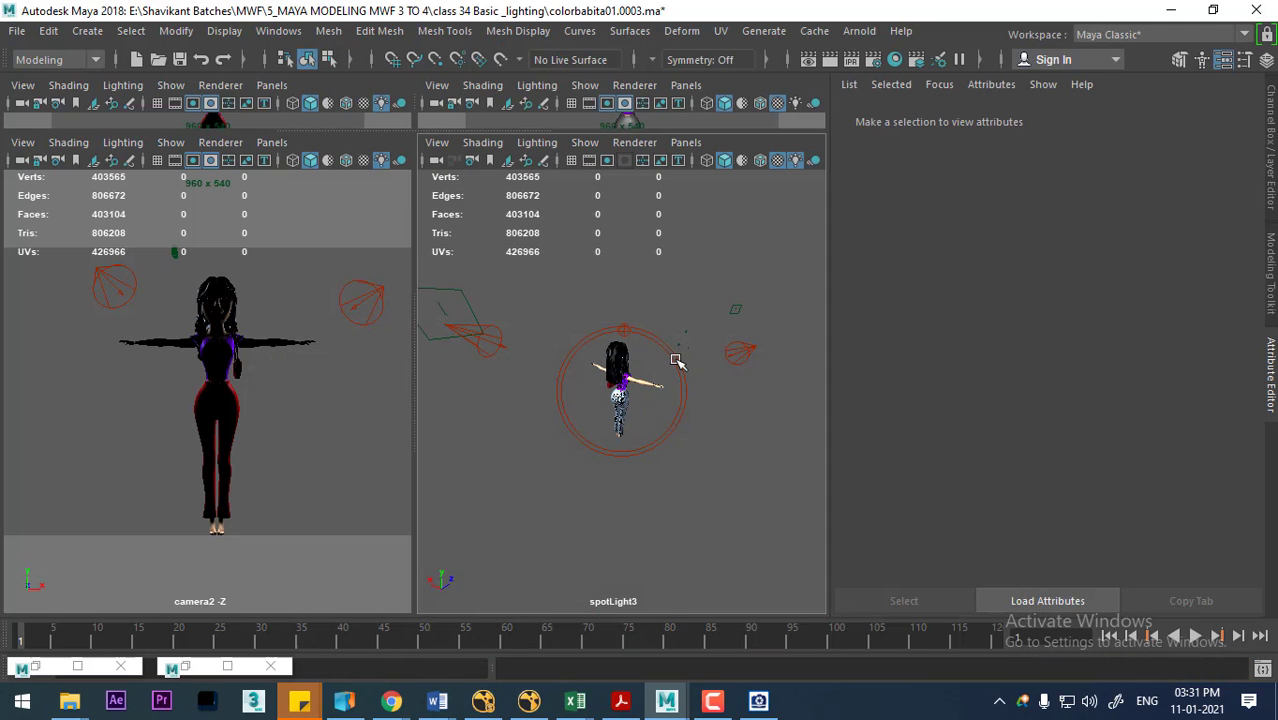
pyautogui.click(676, 361)
pyautogui.press('space')
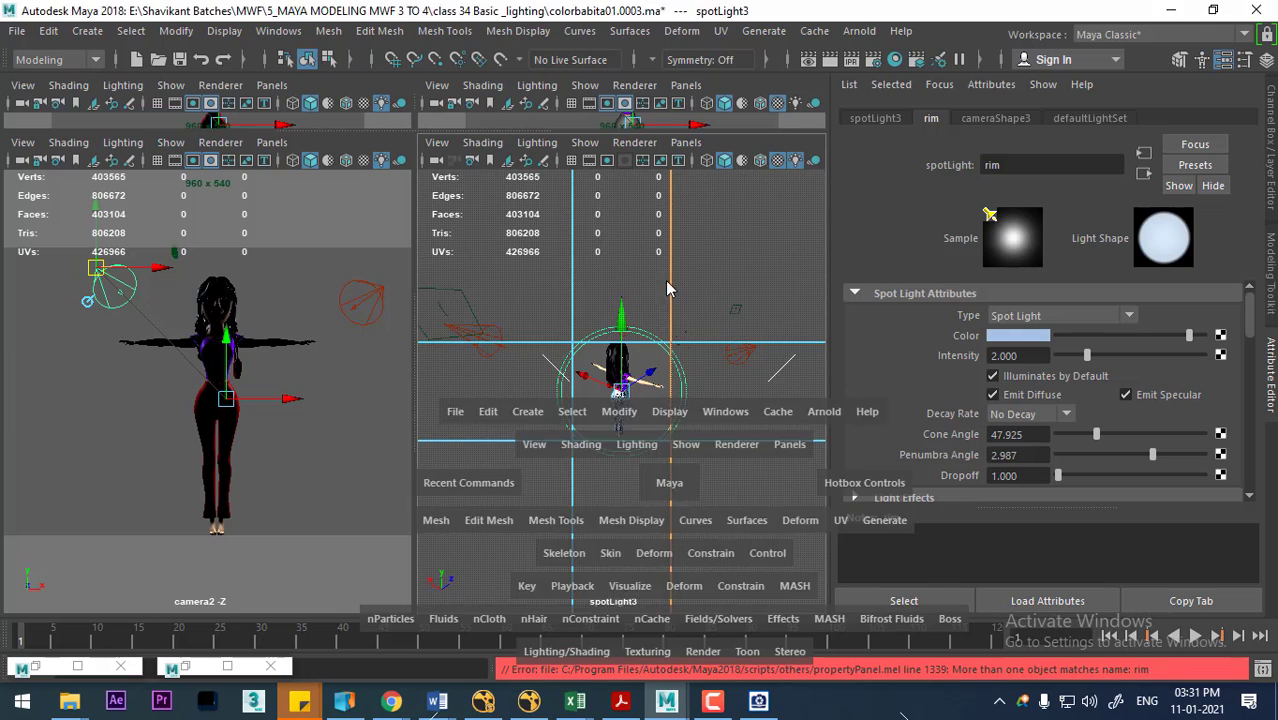
pyautogui.moveTo(670, 484); pyautogui.dragTo(668, 313)
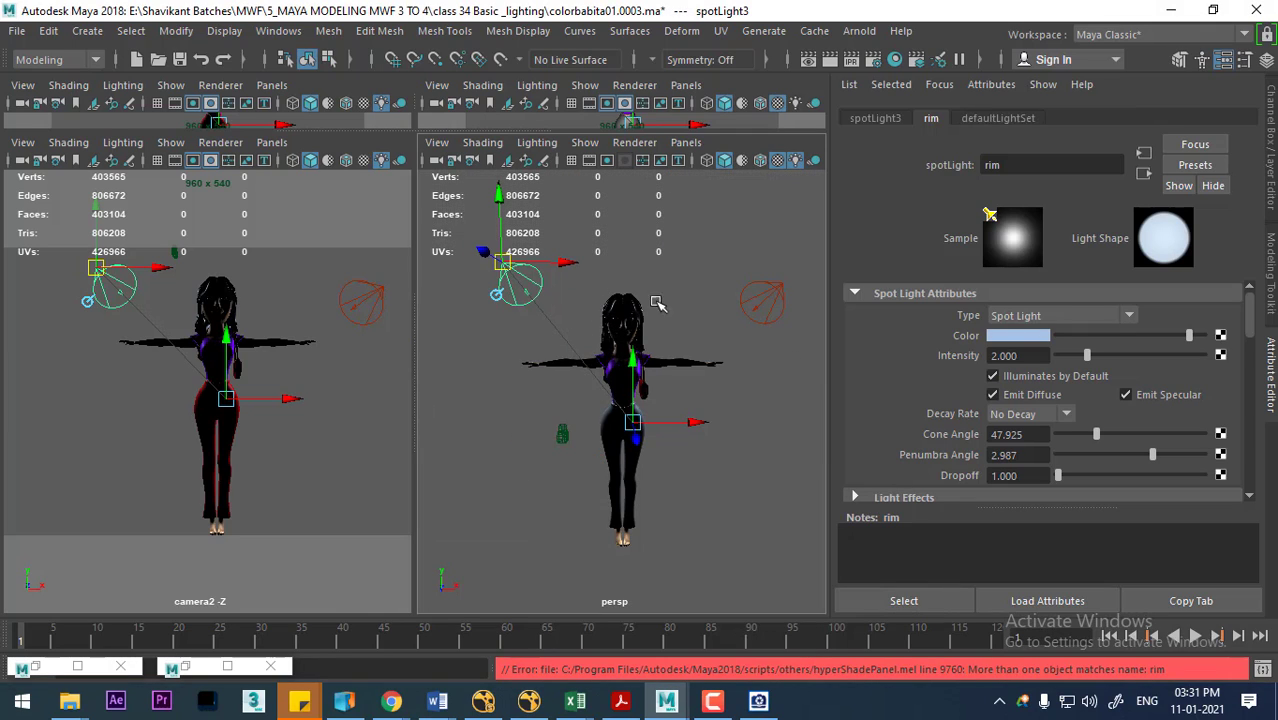
pyautogui.click(587, 260)
pyautogui.click(535, 282)
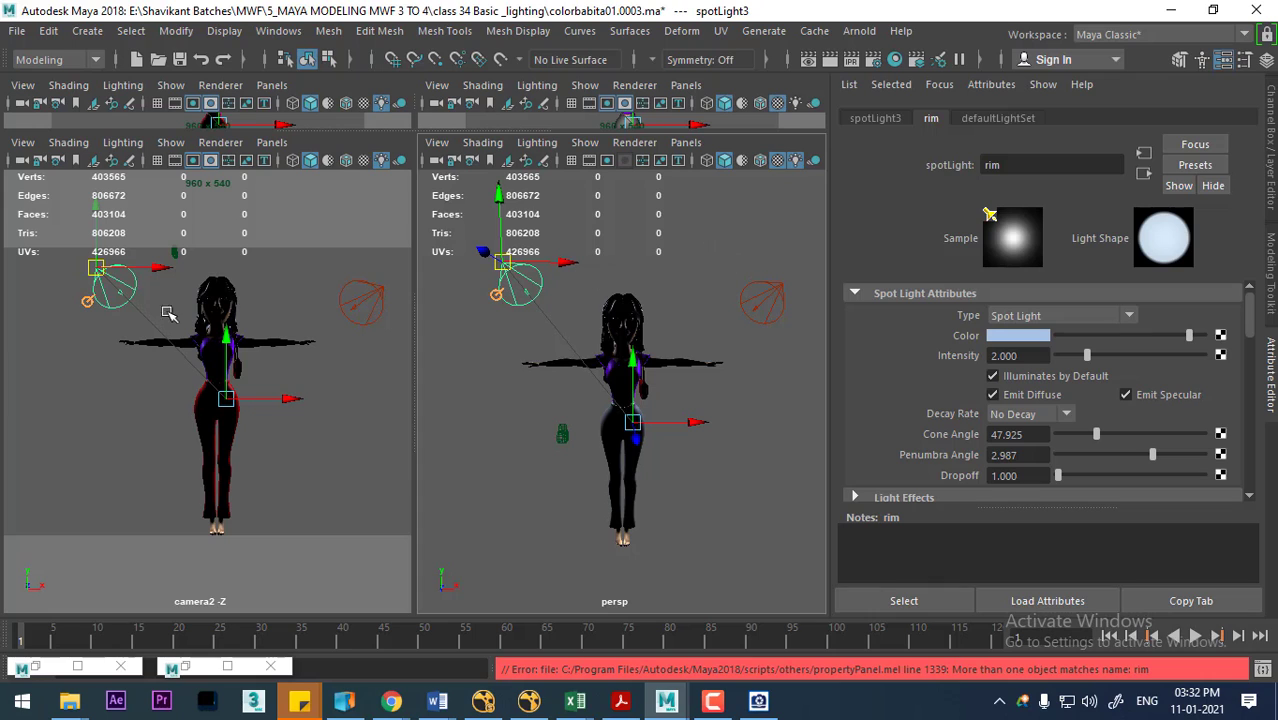
pyautogui.click(258, 286)
pyautogui.click(827, 60)
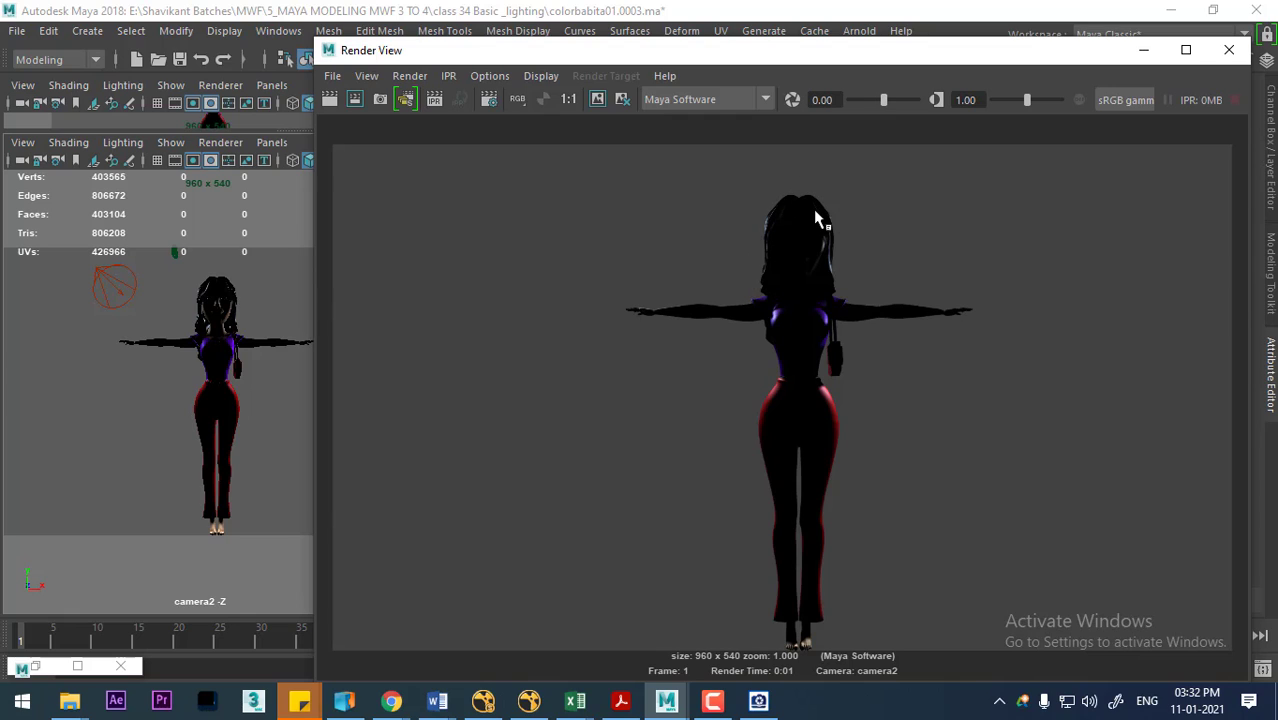
pyautogui.click(1229, 50)
# Step: Look through spotLight3 again to re-aim it, then render and close a camera2 test
pyautogui.click(538, 276)
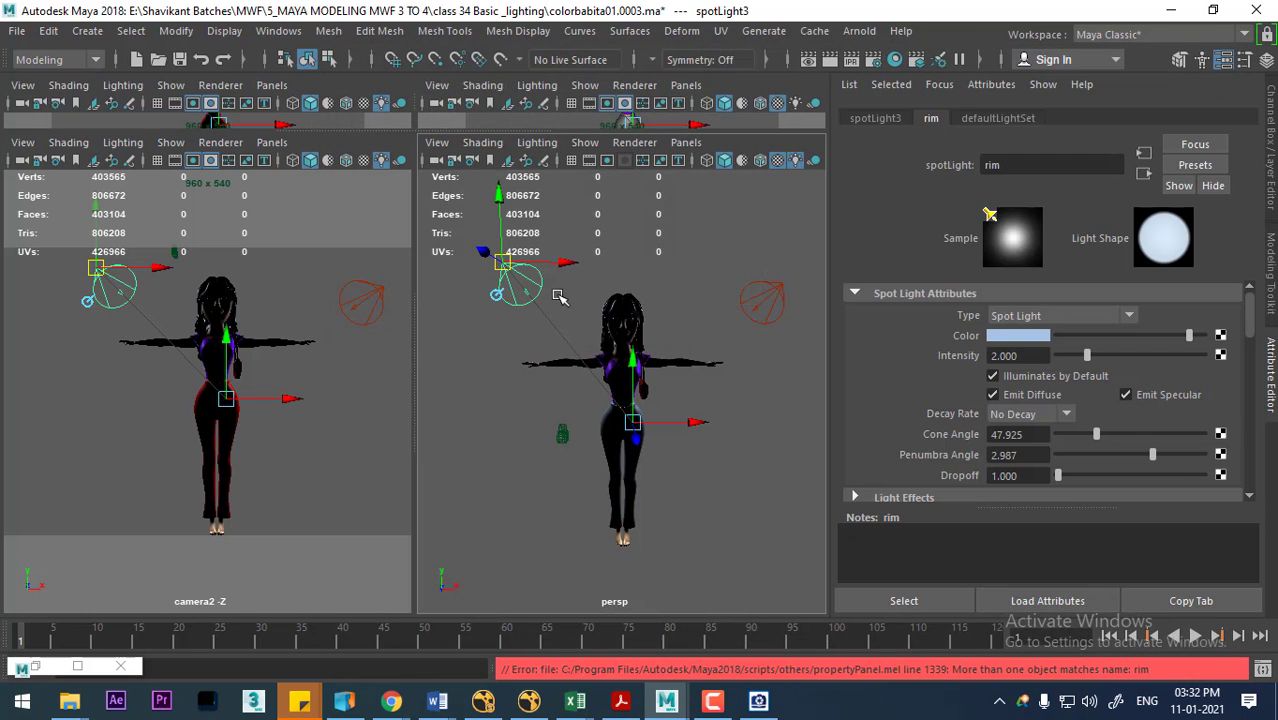
pyautogui.click(686, 142)
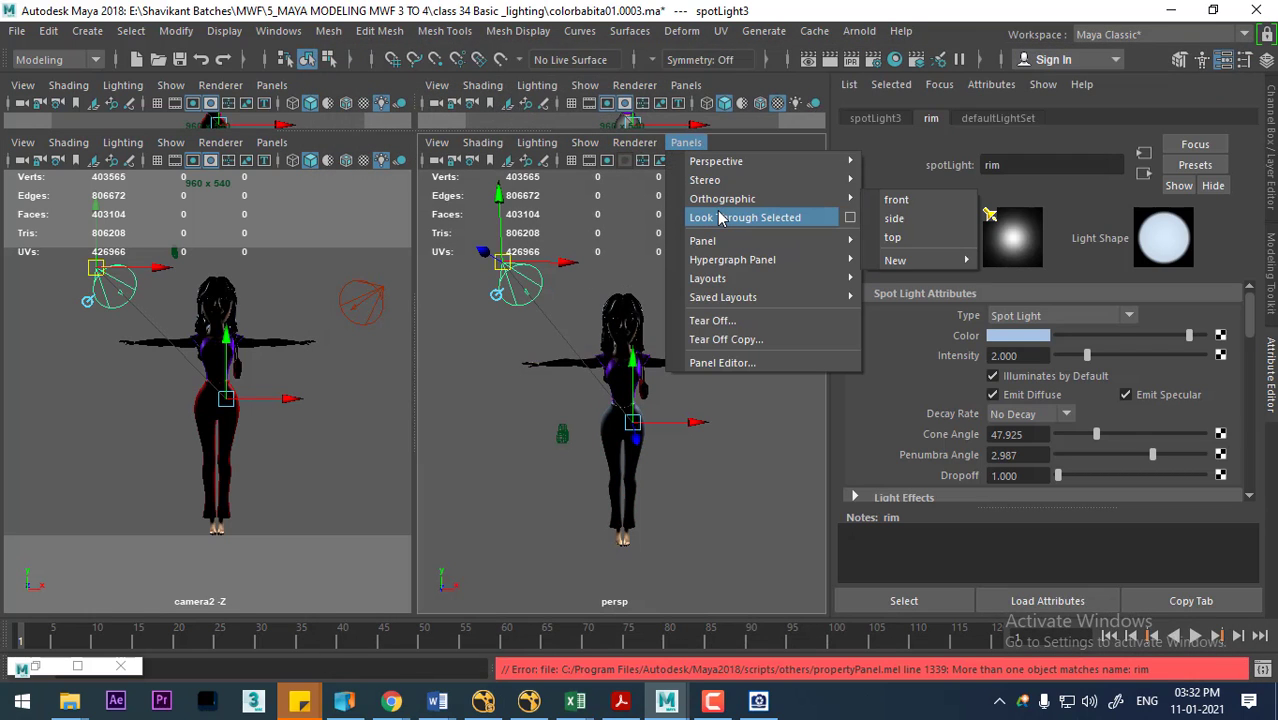
pyautogui.click(720, 218)
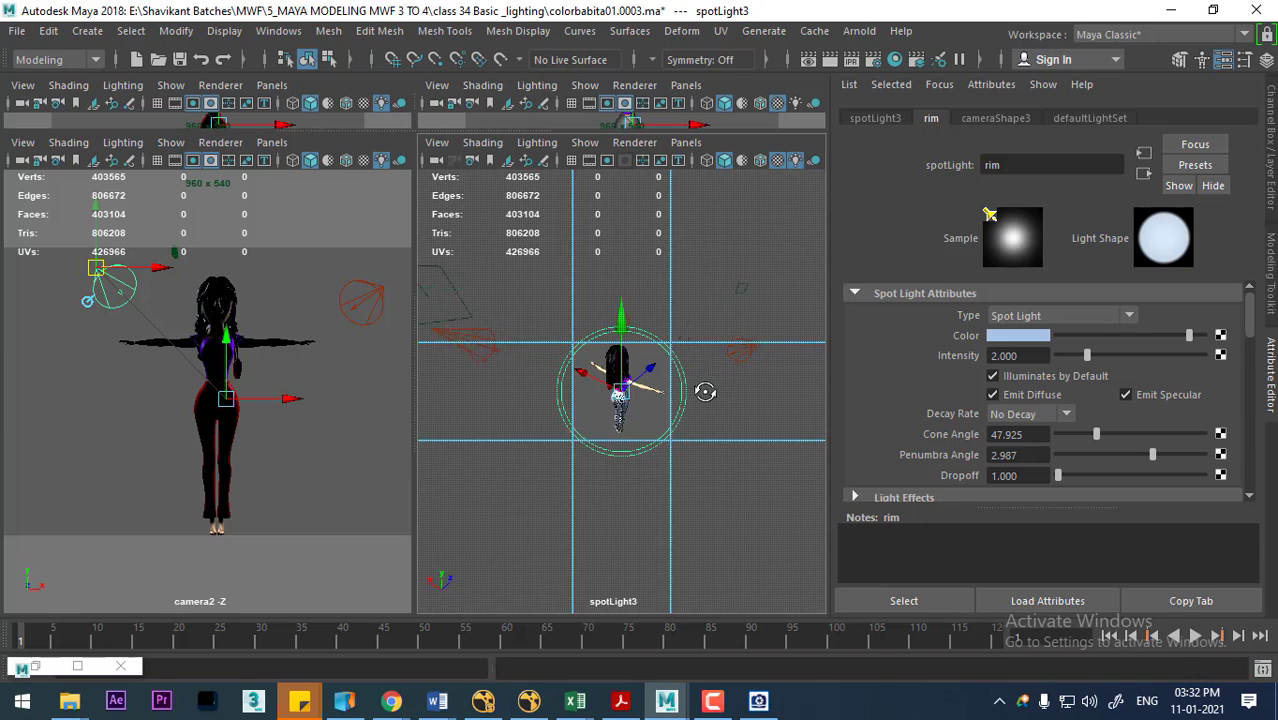
pyautogui.moveTo(710, 385)
pyautogui.keyDown('alt'); pyautogui.mouseDown()
pyautogui.moveTo(675, 420)
pyautogui.moveTo(668, 405)
pyautogui.mouseUp(); pyautogui.keyUp('alt')
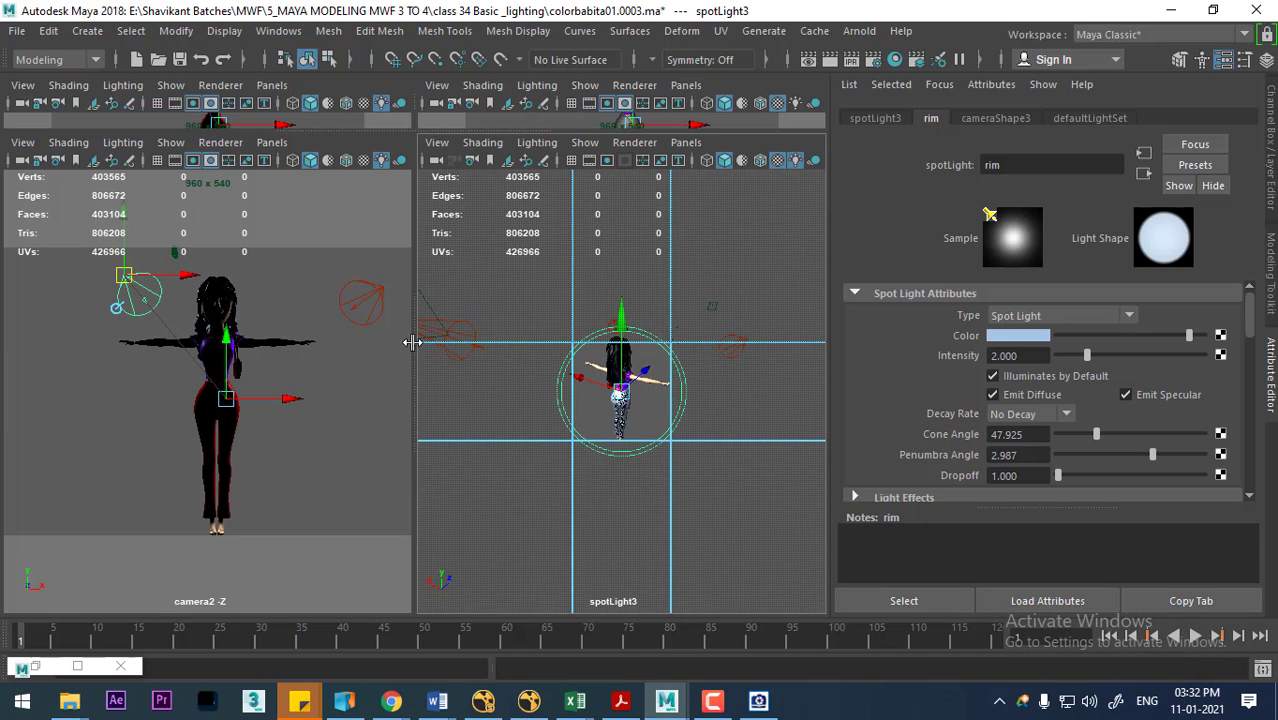
pyautogui.click(353, 353)
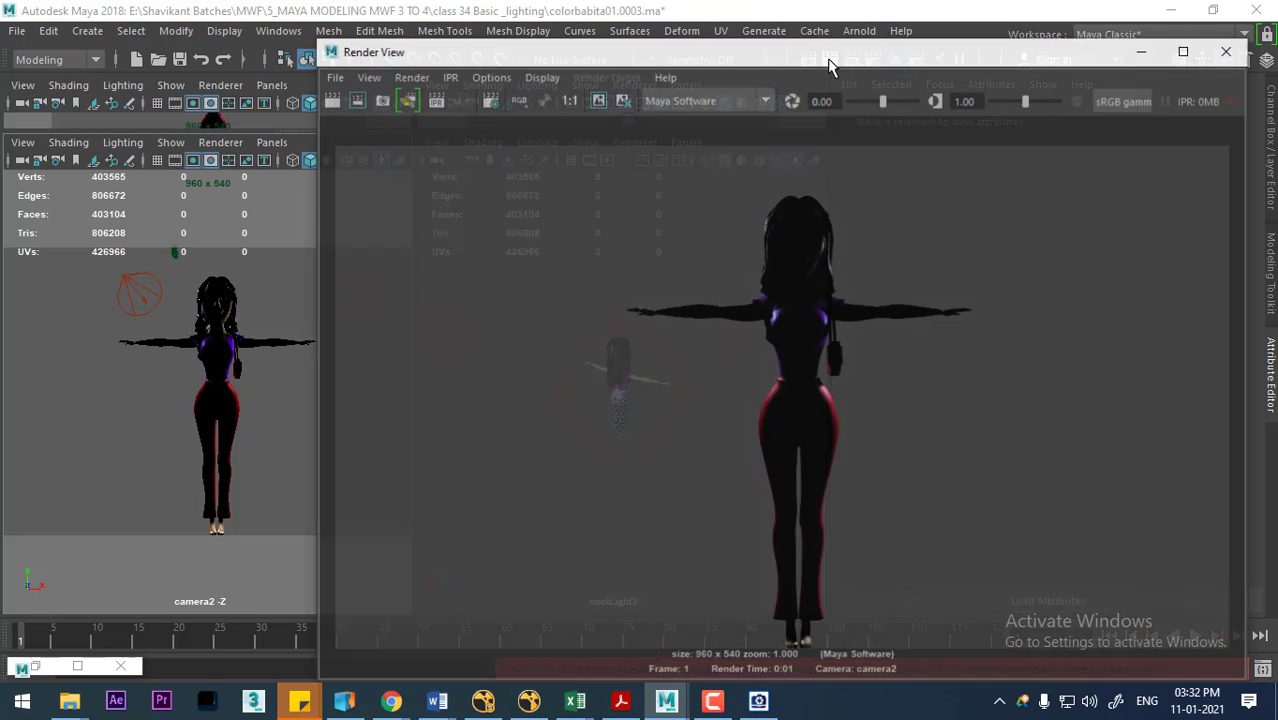
pyautogui.click(831, 60)
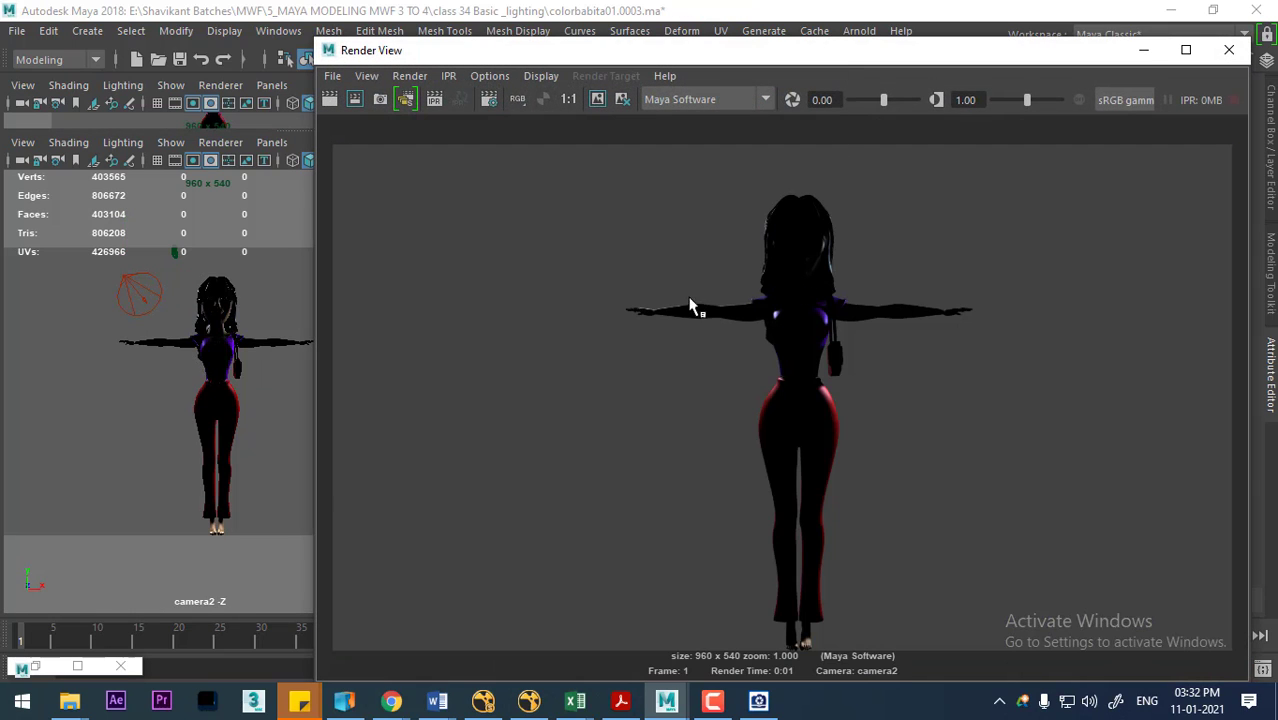
pyautogui.click(1229, 50)
pyautogui.click(468, 342)
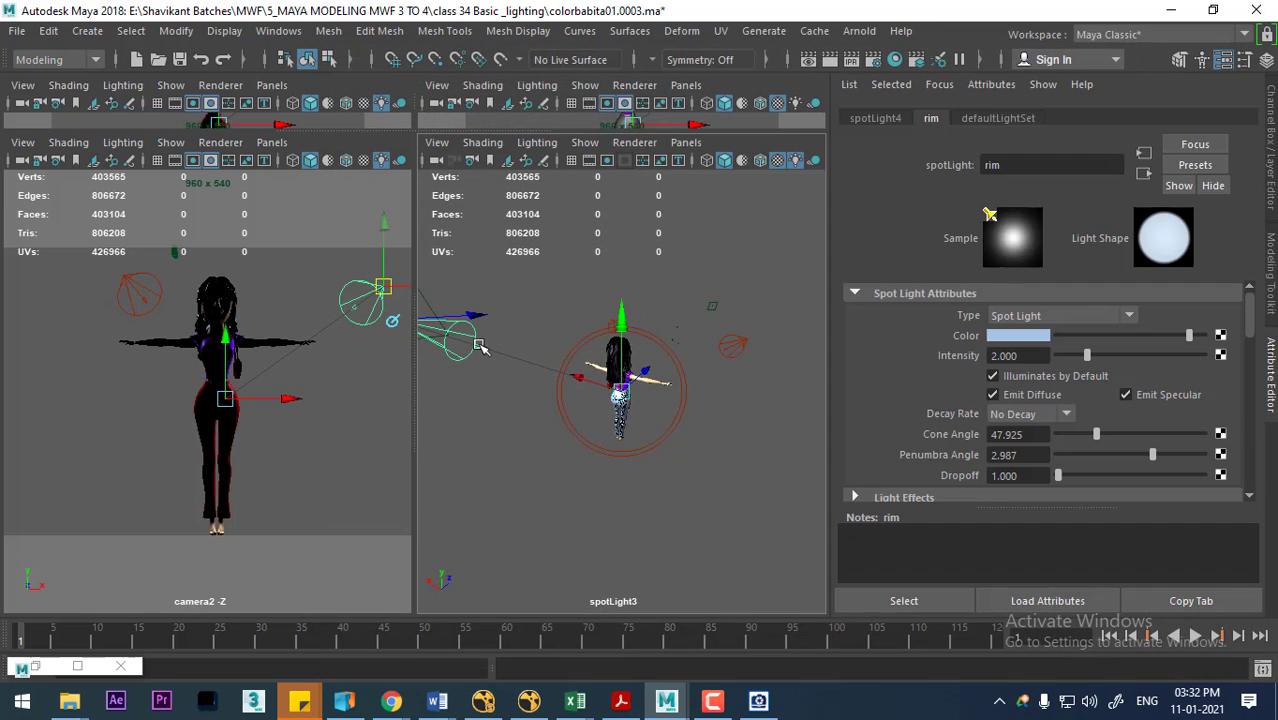
# Step: Look through spotLight4 to aim it at the character, then render and close a camera2 test
pyautogui.click(686, 142)
pyautogui.click(745, 217)
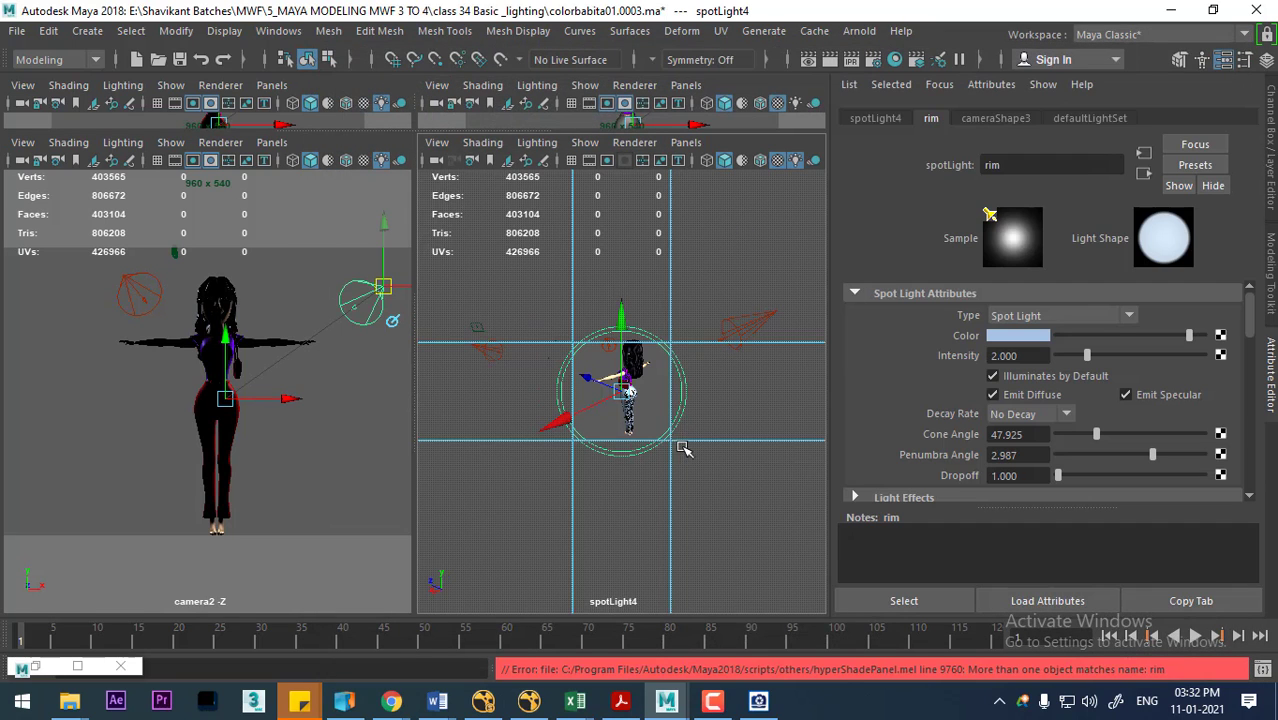
pyautogui.moveTo(656, 434)
pyautogui.keyDown('alt'); pyautogui.mouseDown()
pyautogui.moveTo(660, 405)
pyautogui.moveTo(640, 432)
pyautogui.mouseUp(); pyautogui.keyUp('alt')
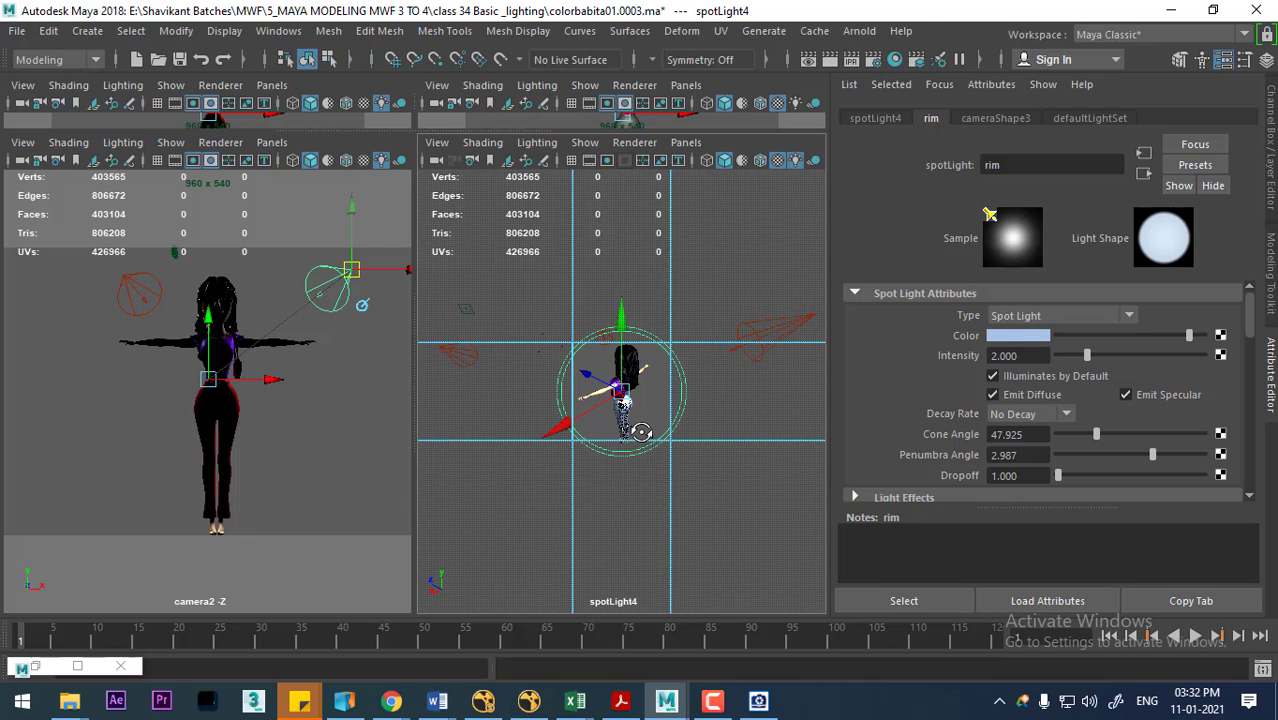
pyautogui.click(365, 374)
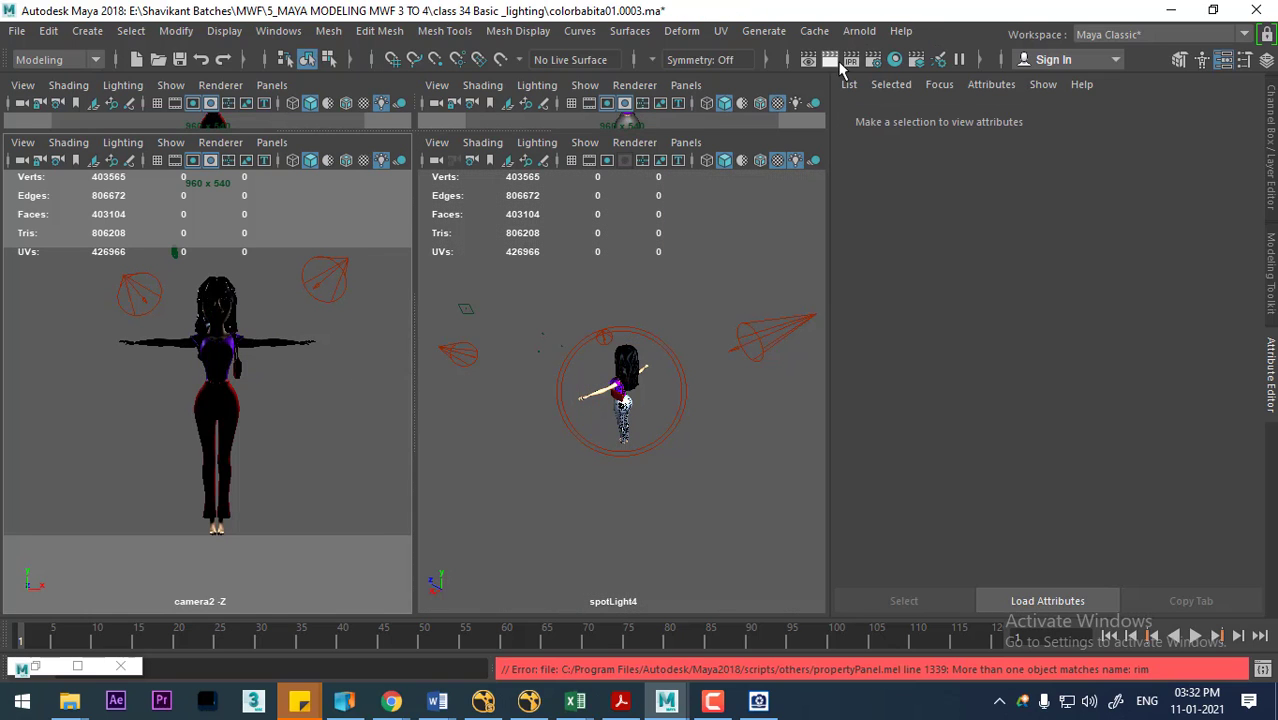
pyautogui.click(830, 59)
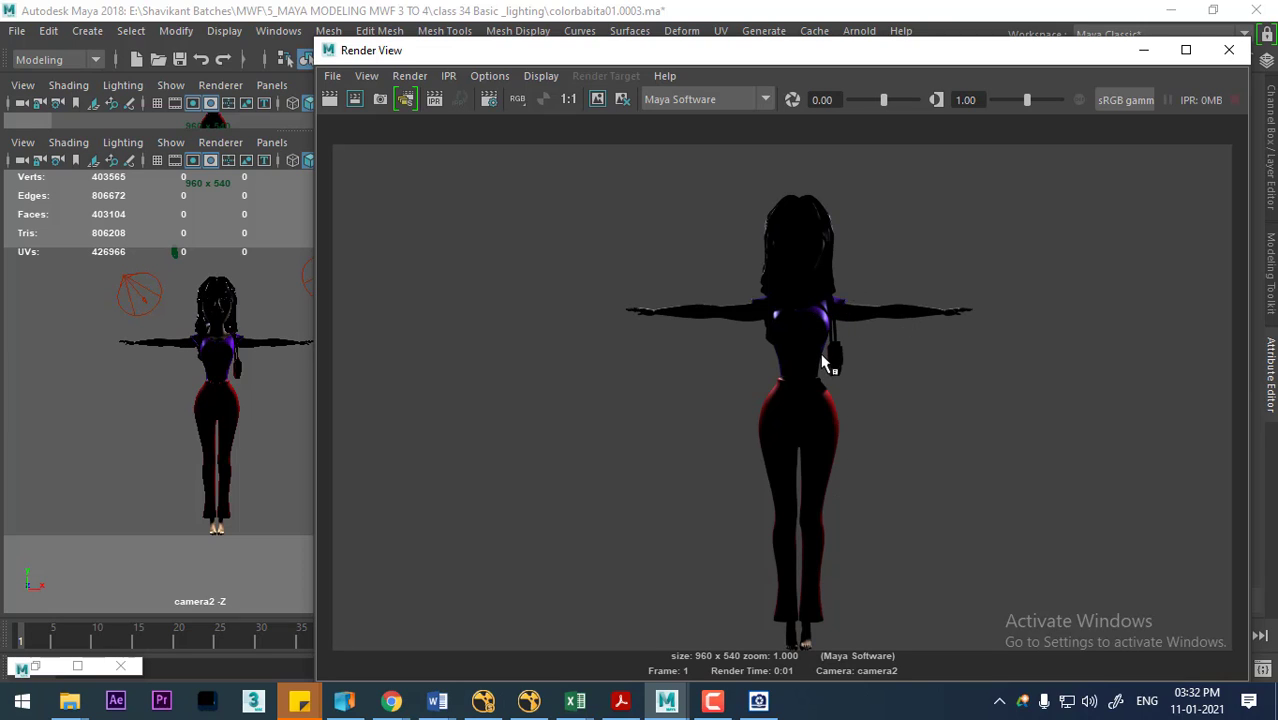
pyautogui.moveTo(804, 50); pyautogui.dragTo(884, 217)
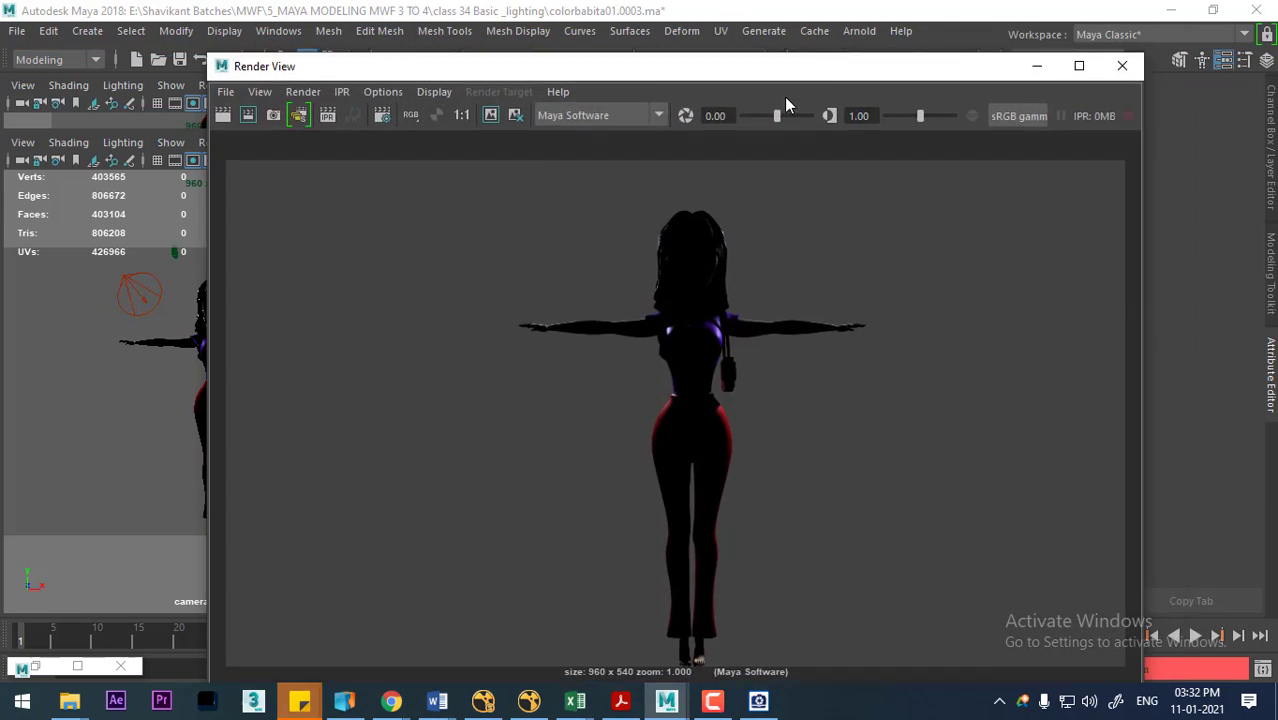
pyautogui.click(1147, 202)
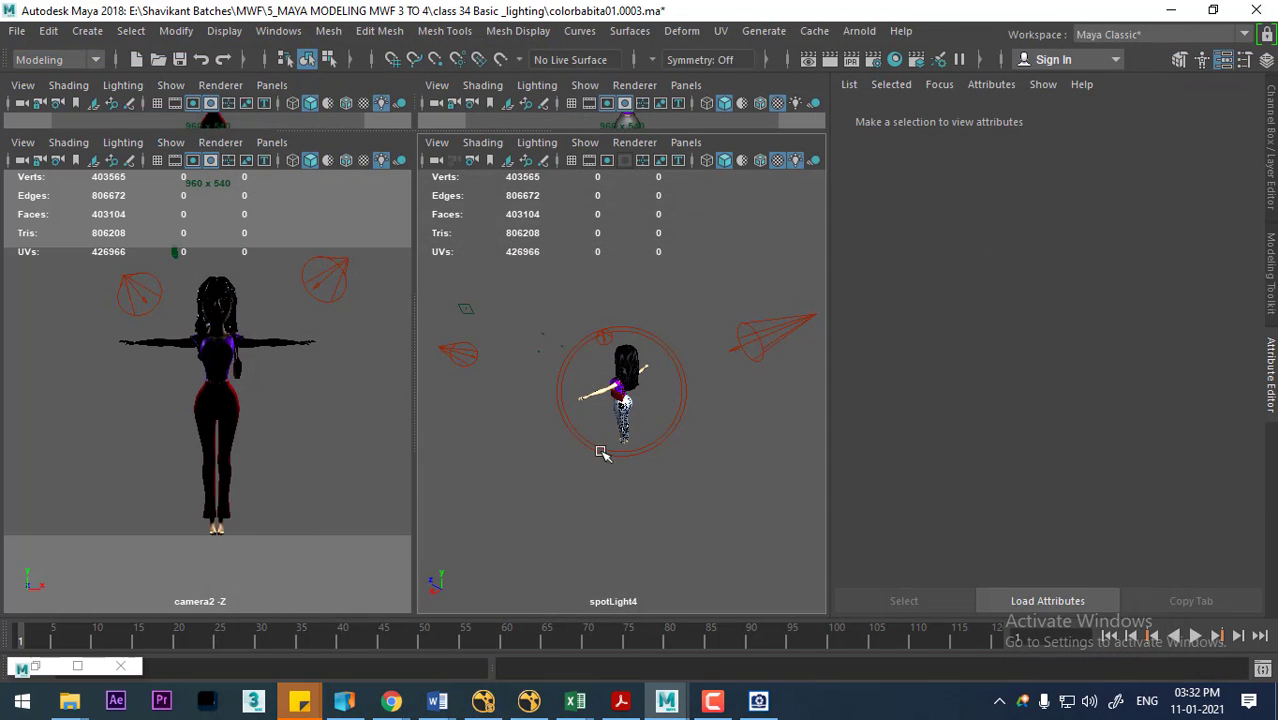
# Step: Re-enable Illuminates by Default on key and fill spotlights and view a full-screen camera2 render
pyautogui.scroll(-5, 644, 403)
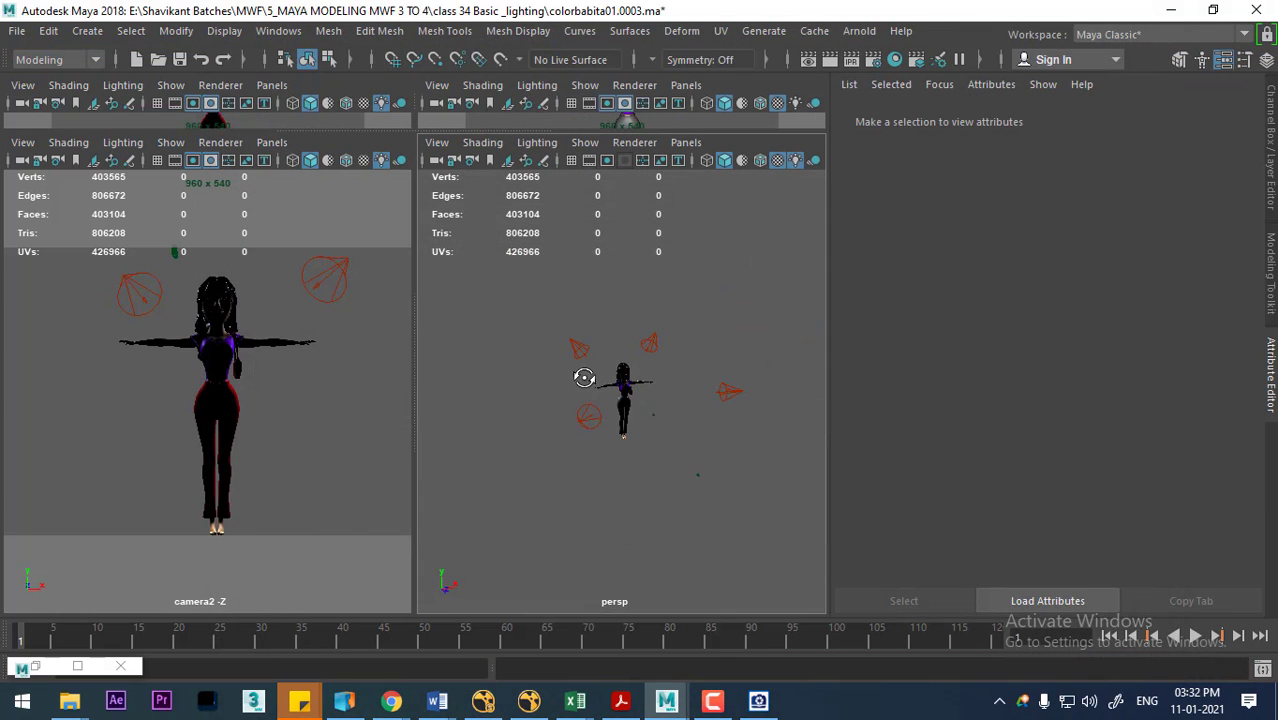
pyautogui.click(571, 411)
pyautogui.click(1053, 377)
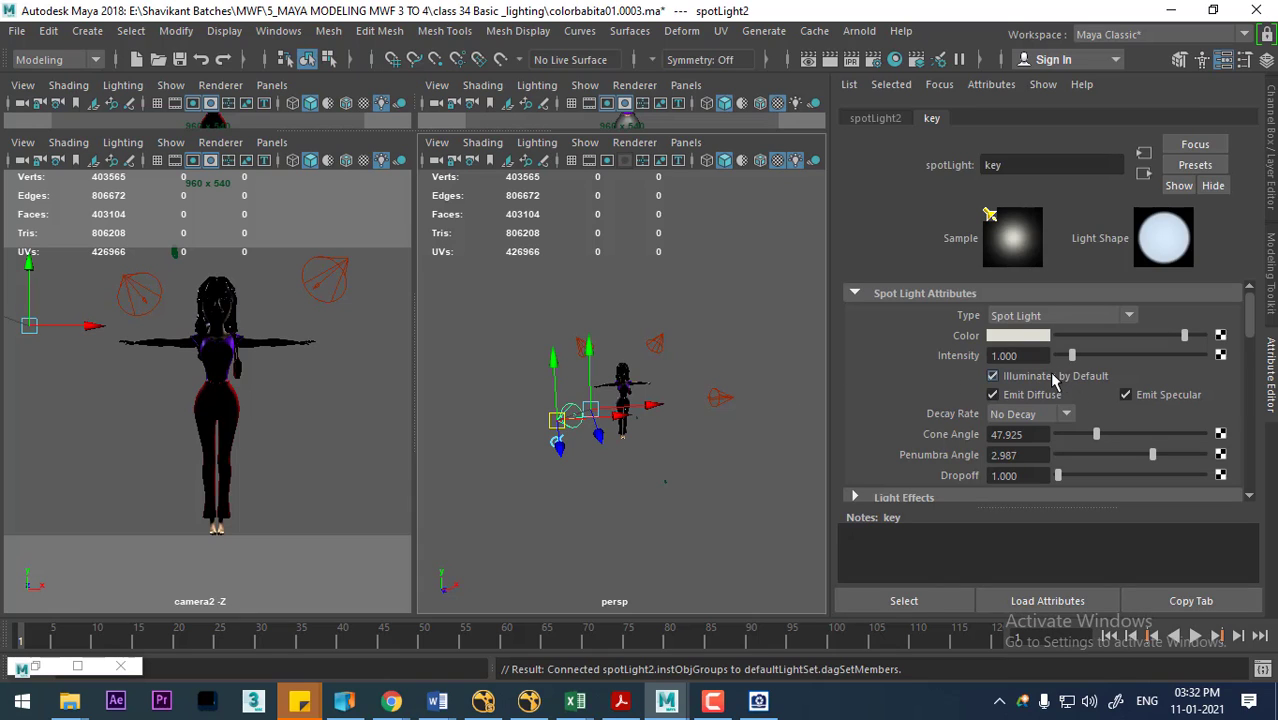
pyautogui.click(720, 398)
pyautogui.click(1050, 377)
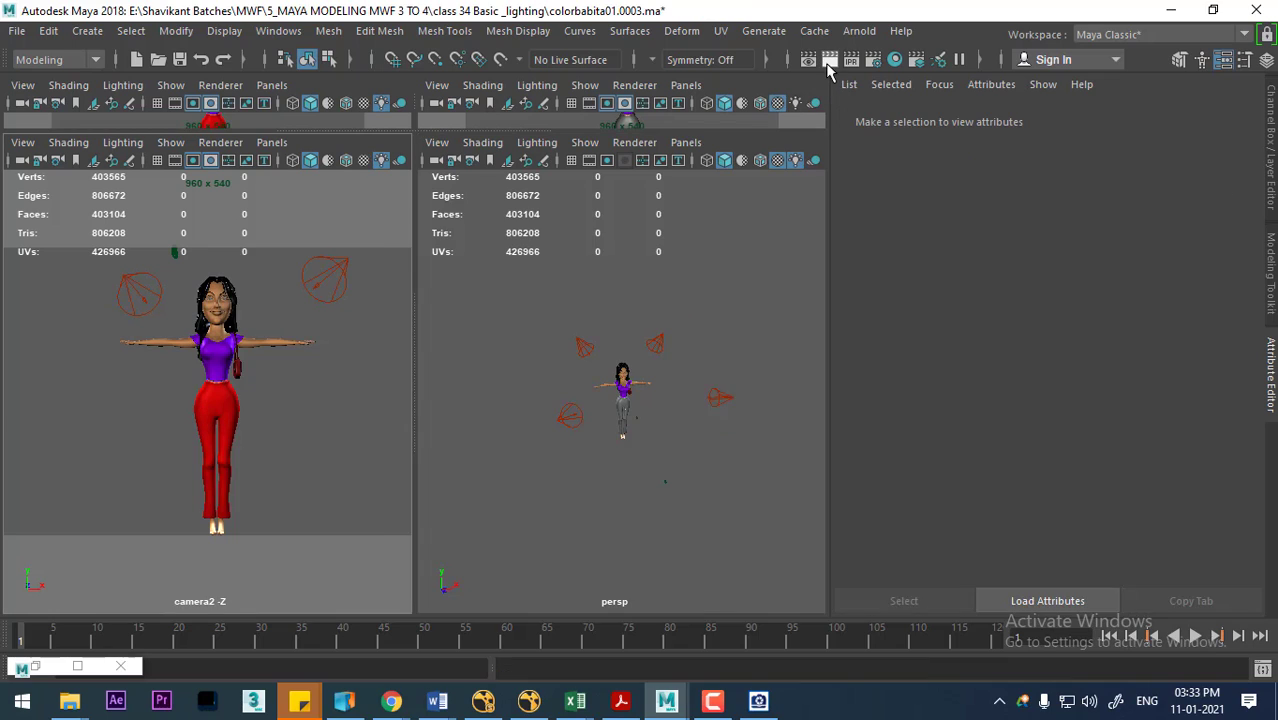
pyautogui.click(822, 60)
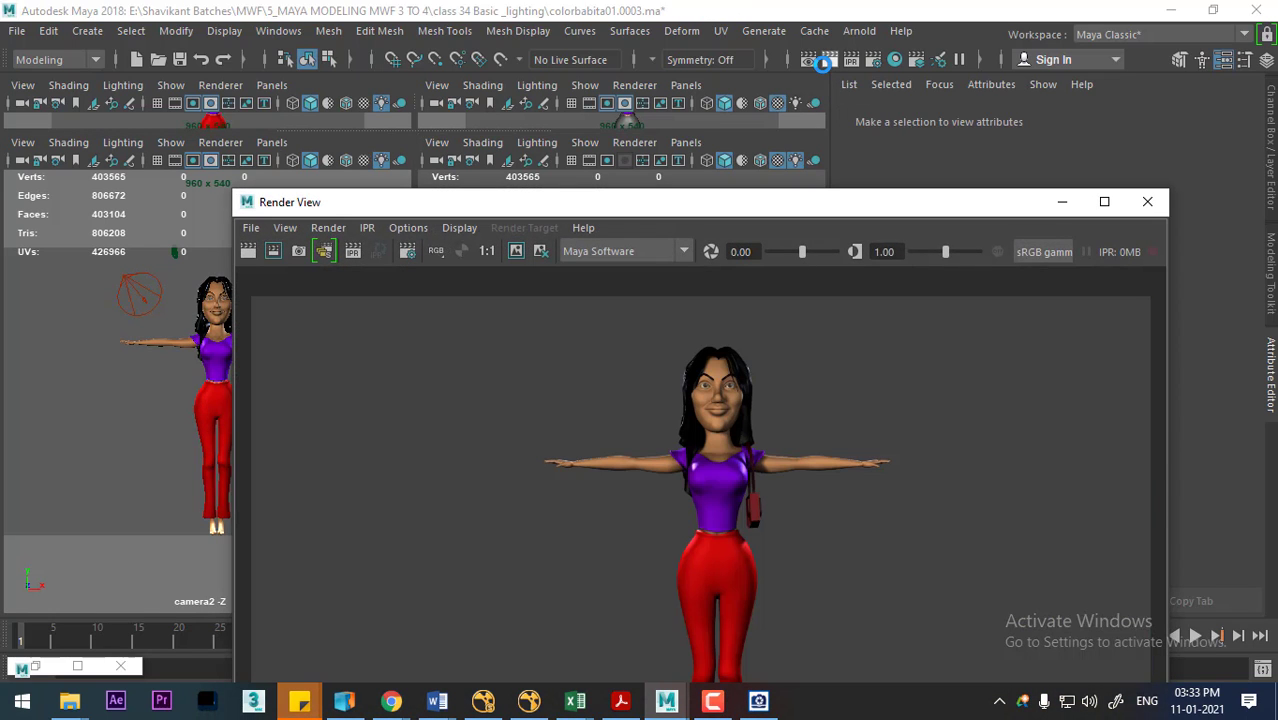
pyautogui.click(1104, 201)
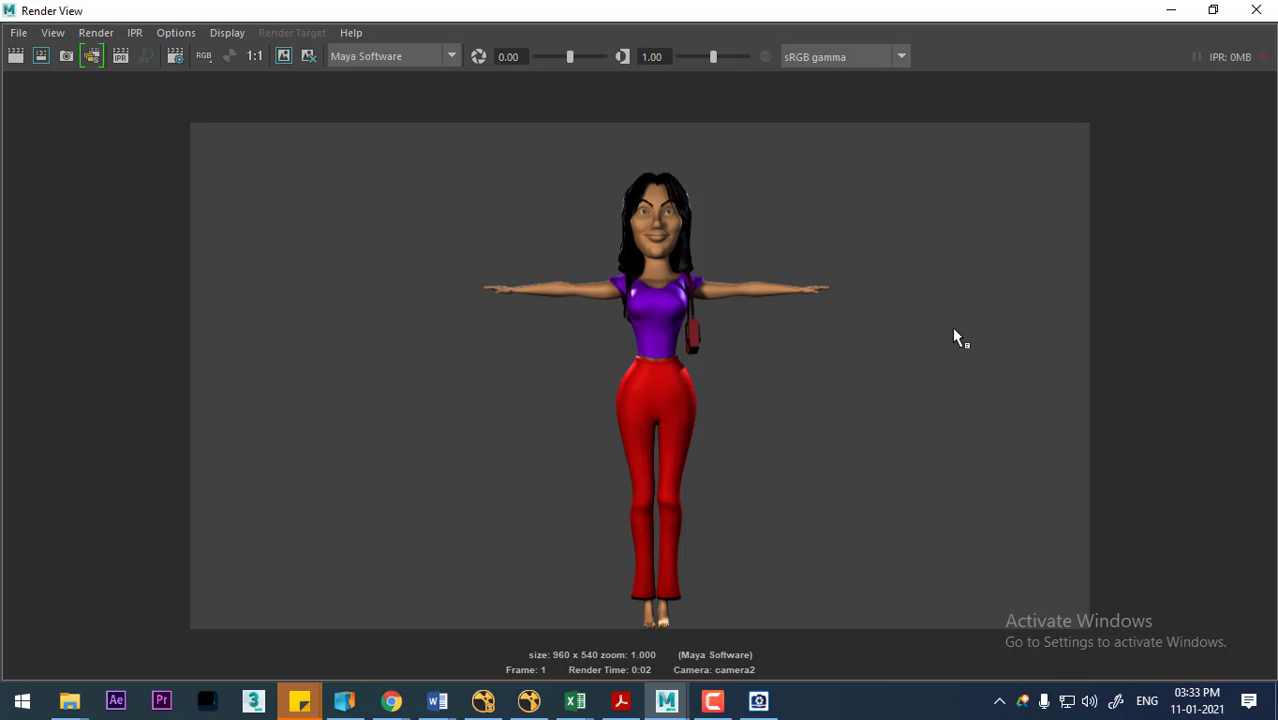
# Step: Maximize camera2 with Field Chart on, nudge the framing, and render a new test frame
pyautogui.click(1256, 10)
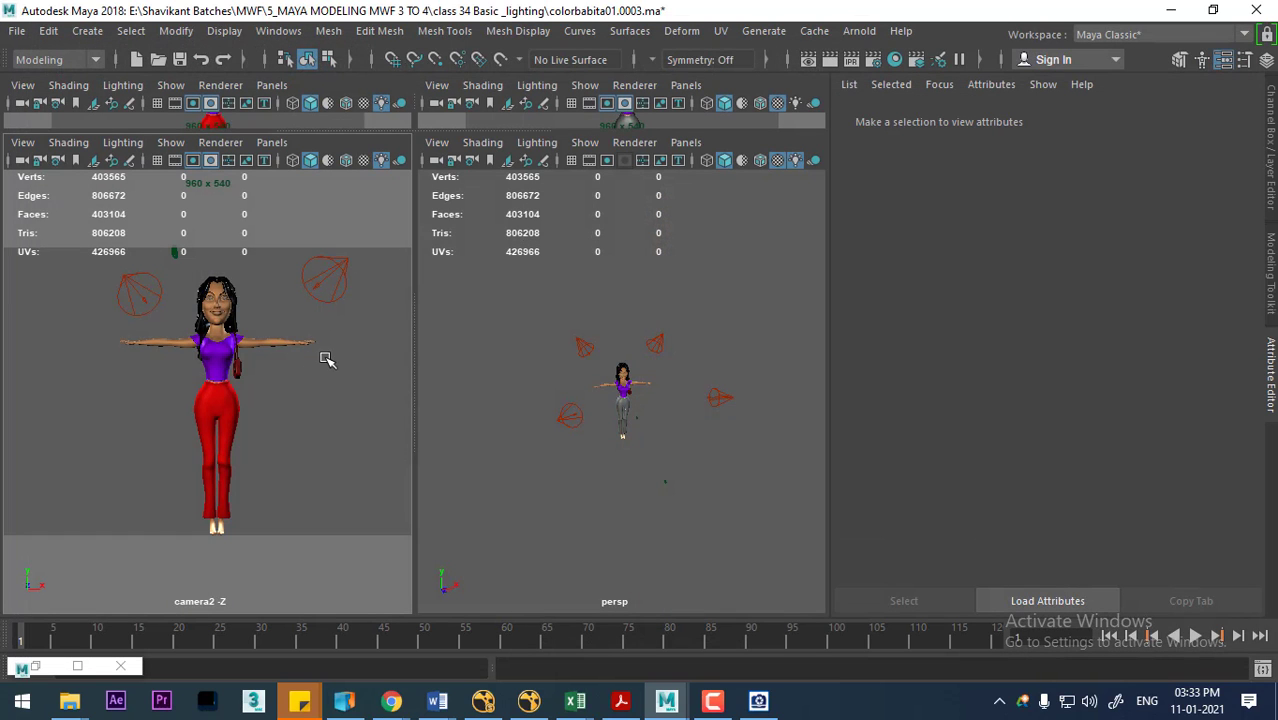
pyautogui.press('space')
pyautogui.press('b')
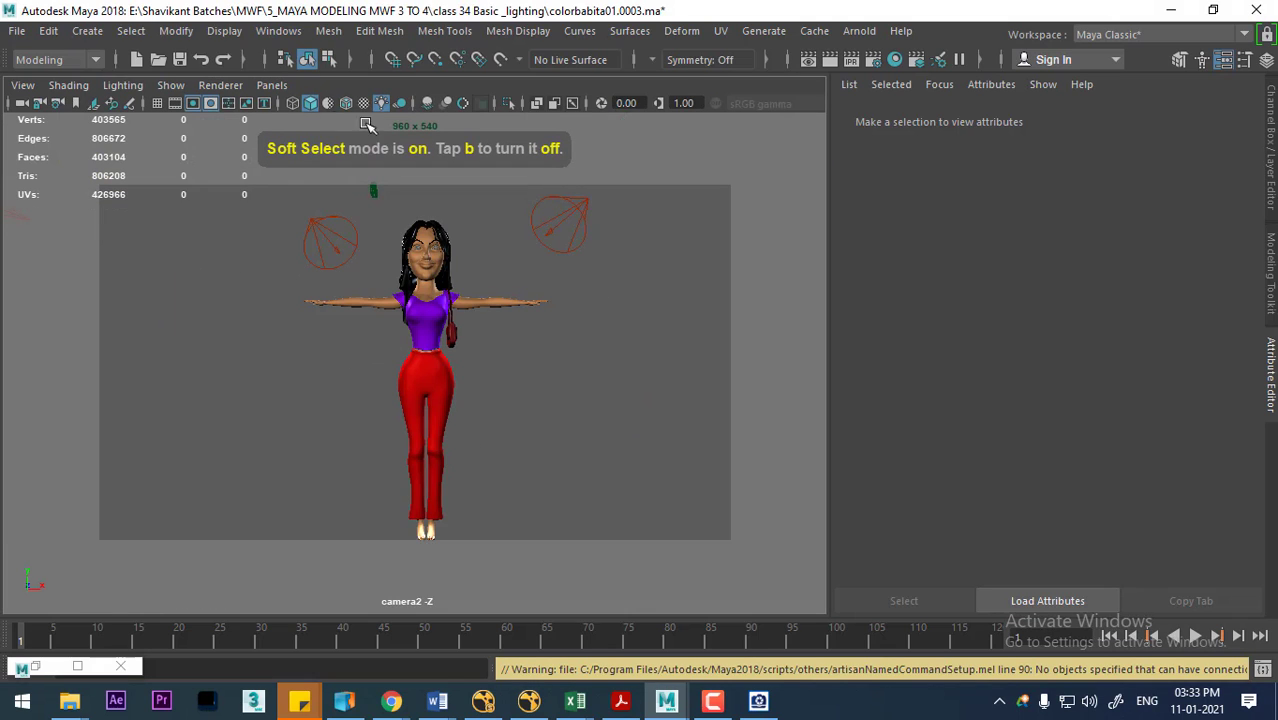
pyautogui.click(229, 104)
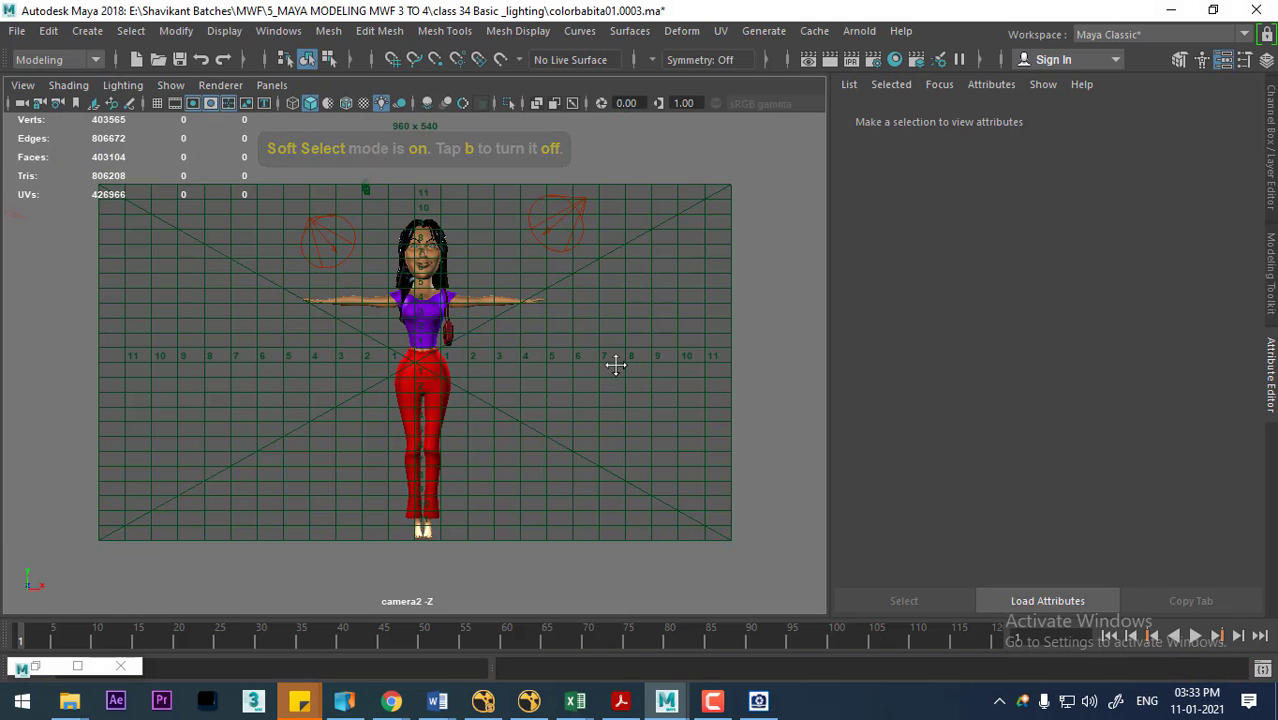
pyautogui.keyDown('alt'); pyautogui.moveTo(616, 365); pyautogui.dragTo(595, 350, button='middle'); pyautogui.keyUp('alt')
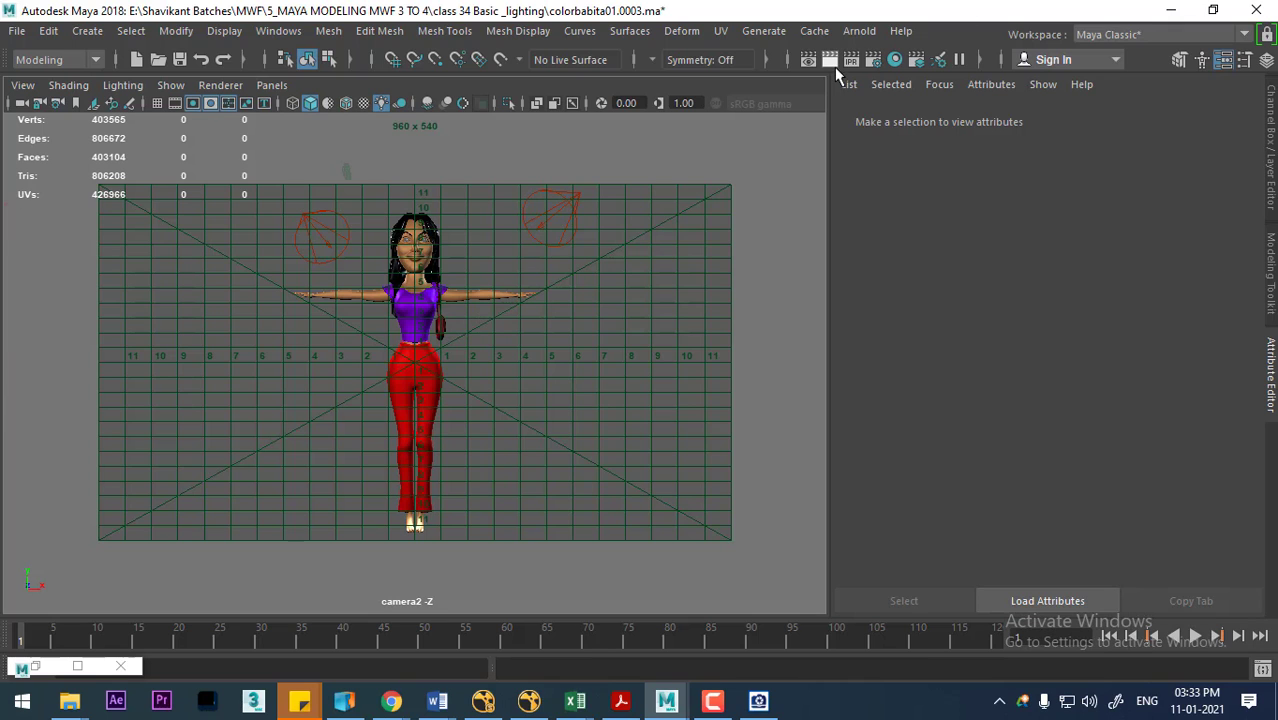
pyautogui.click(829, 59)
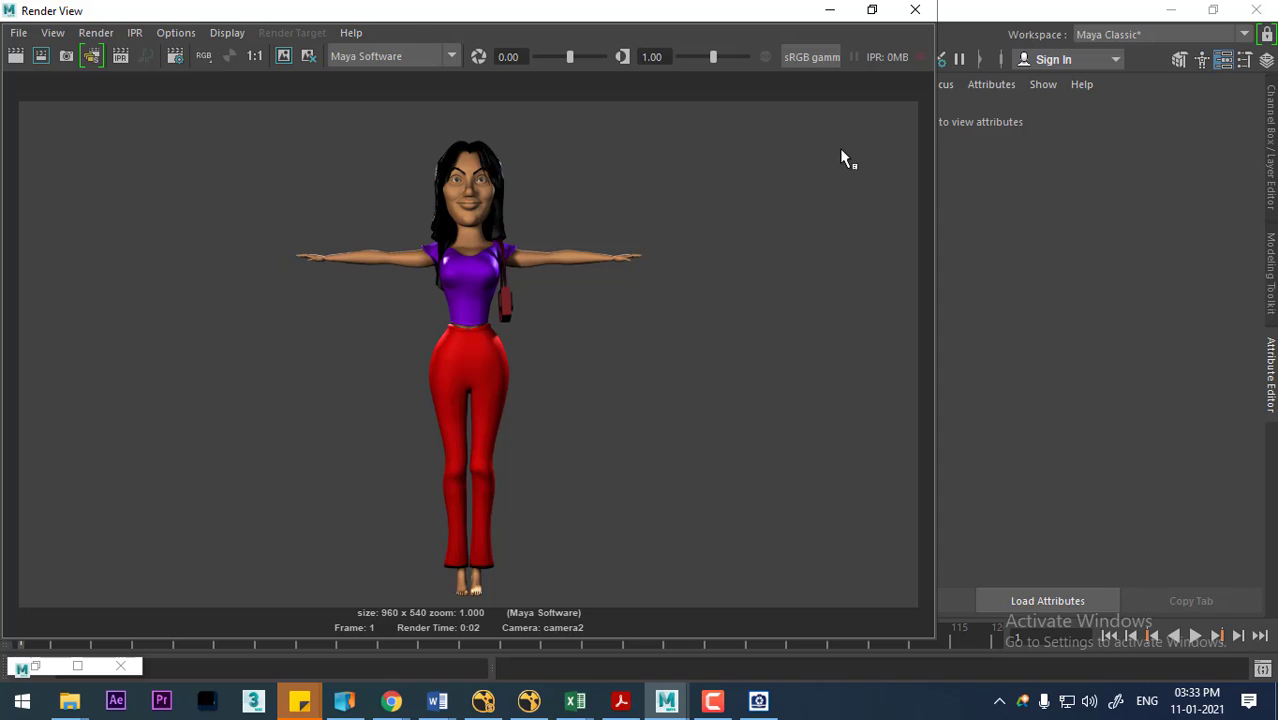
pyautogui.click(921, 11)
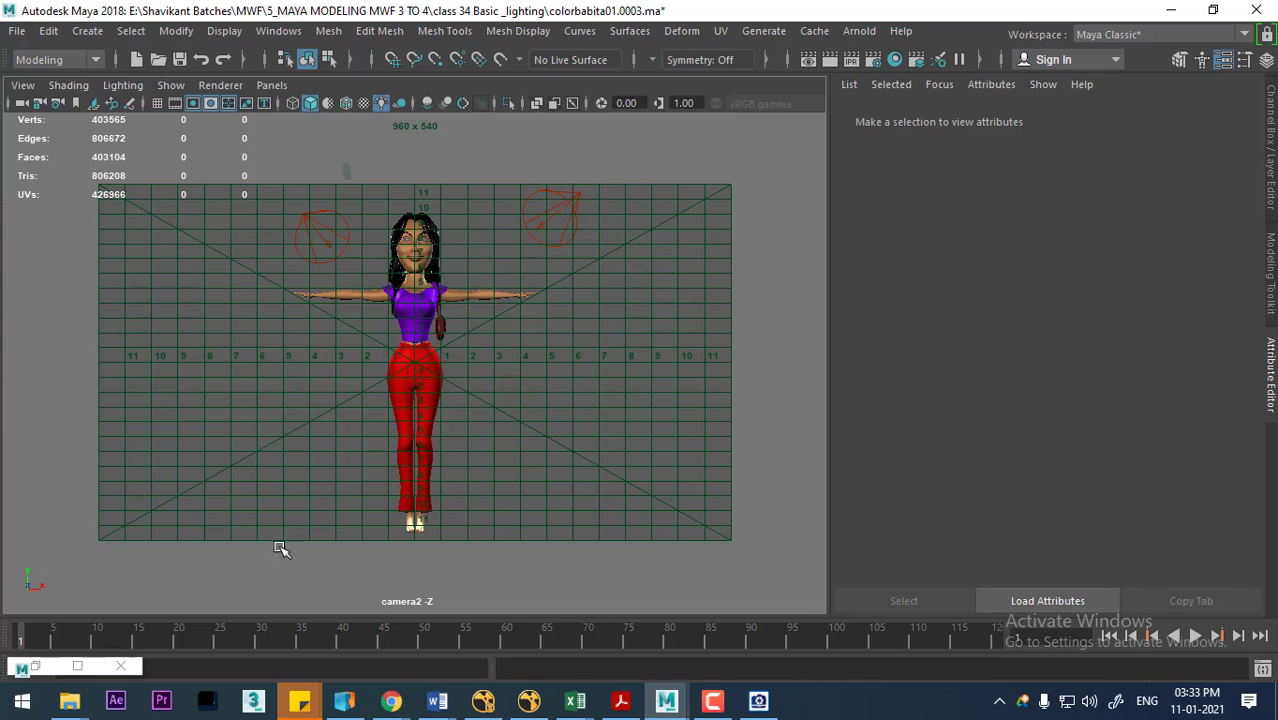
# Step: On the body mesh's skin material, raise Translucence to 0.156, Translucence Depth to 1.883 and Translucence Focus to 0.591
pyautogui.click(486, 298)
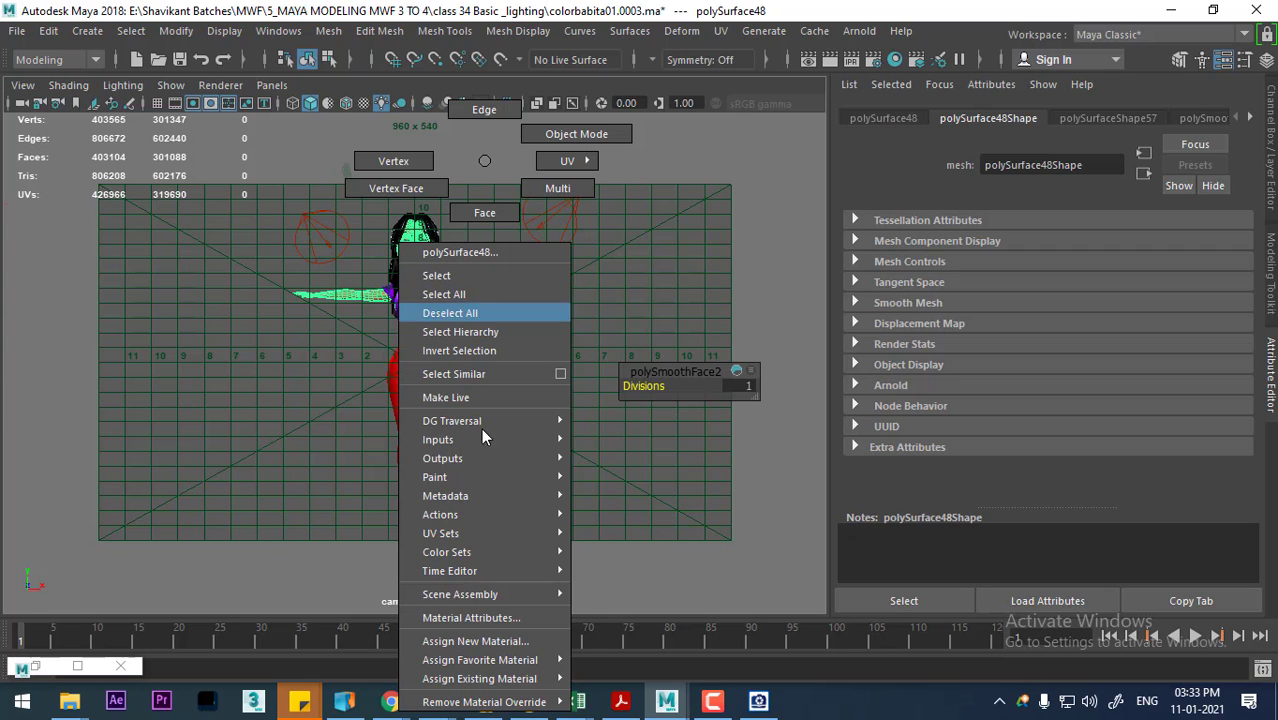
pyautogui.moveTo(486, 298); pyautogui.dragTo(495, 614, button='right')
pyautogui.scroll(1, 1084, 340)
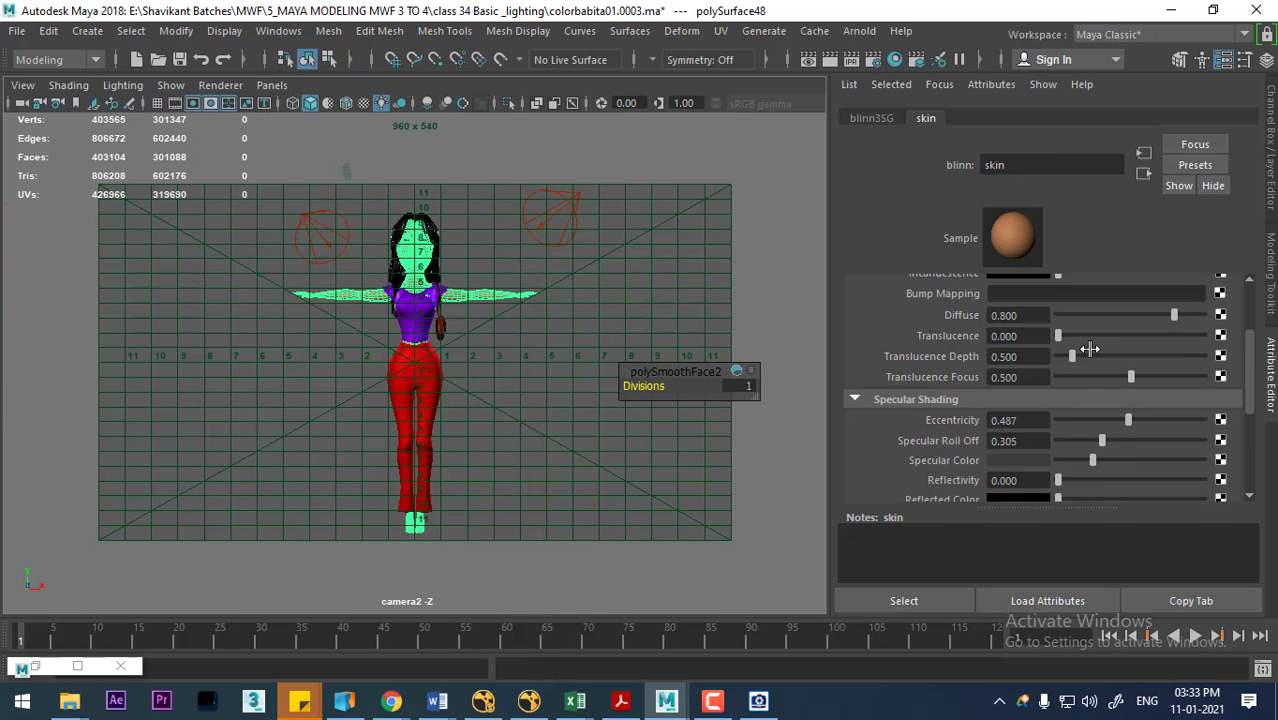
pyautogui.scroll(2, 1093, 359)
pyautogui.scroll(-1, 1110, 390)
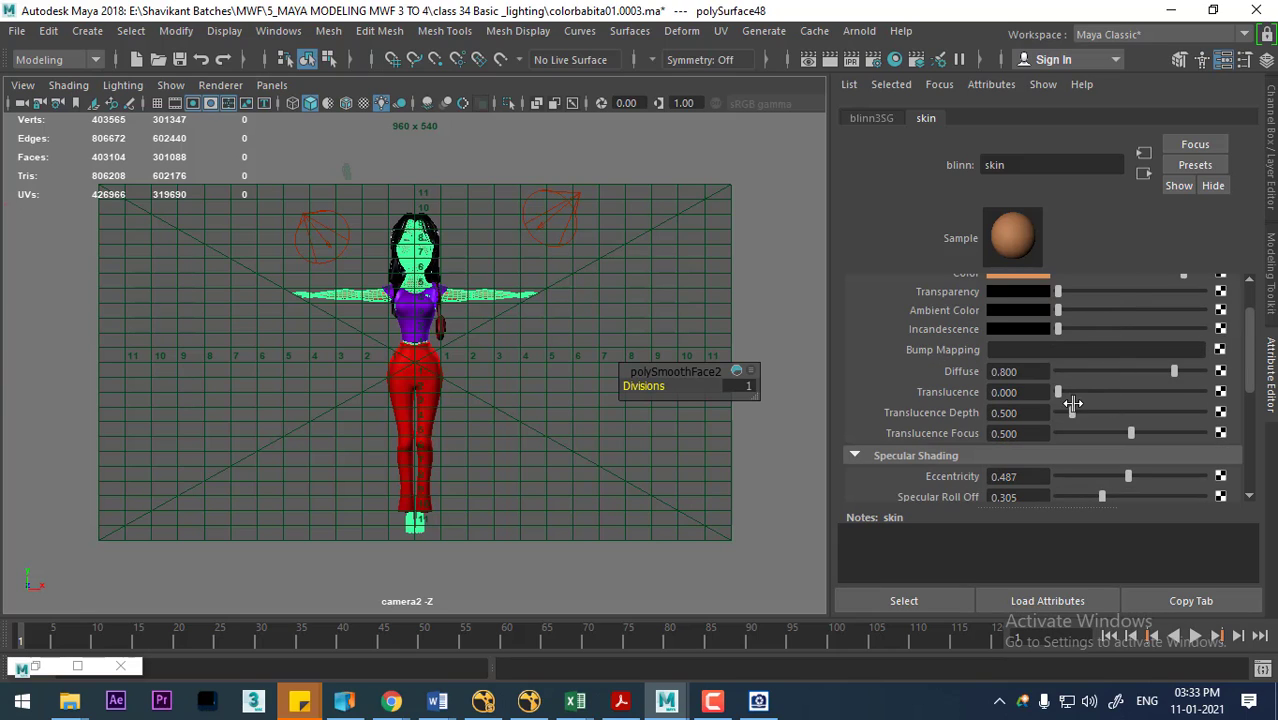
pyautogui.moveTo(1063, 393); pyautogui.dragTo(1077, 395)
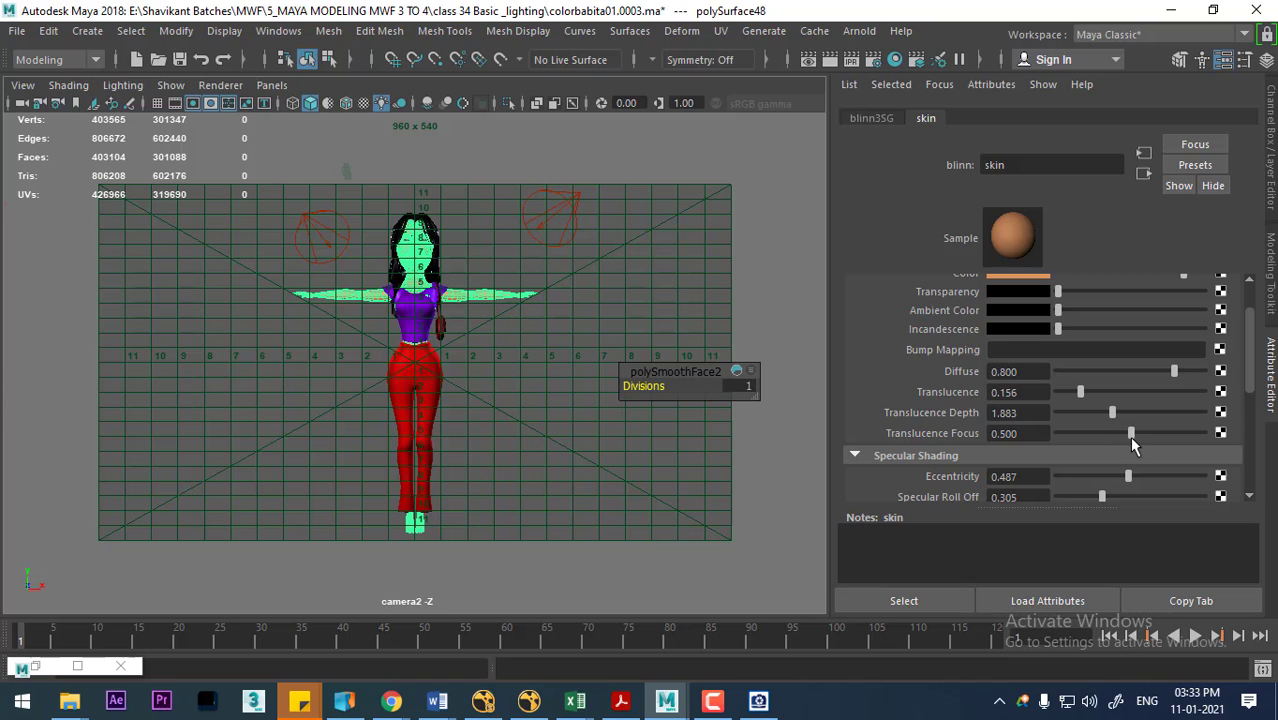
pyautogui.moveTo(1130, 433); pyautogui.dragTo(1141, 434)
# Step: Render camera2 with the translucent skin, re-render it in Render View, then close the window
pyautogui.click(802, 61)
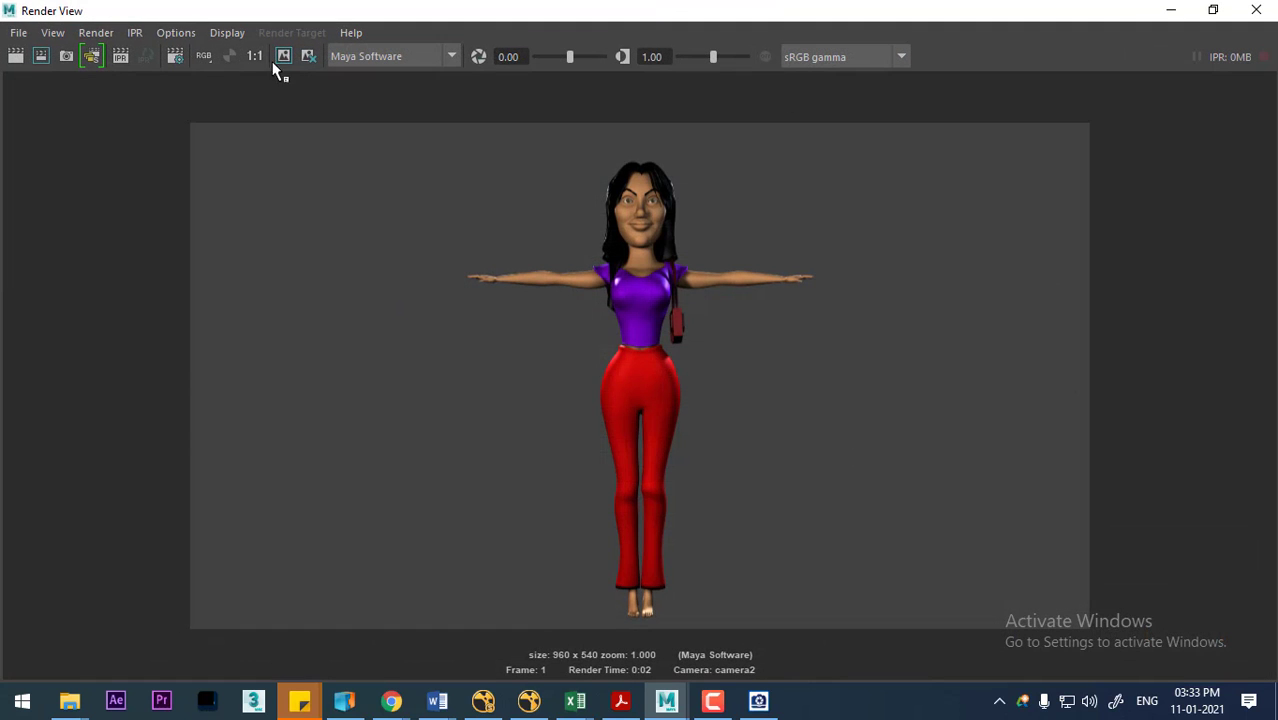
pyautogui.click(14, 56)
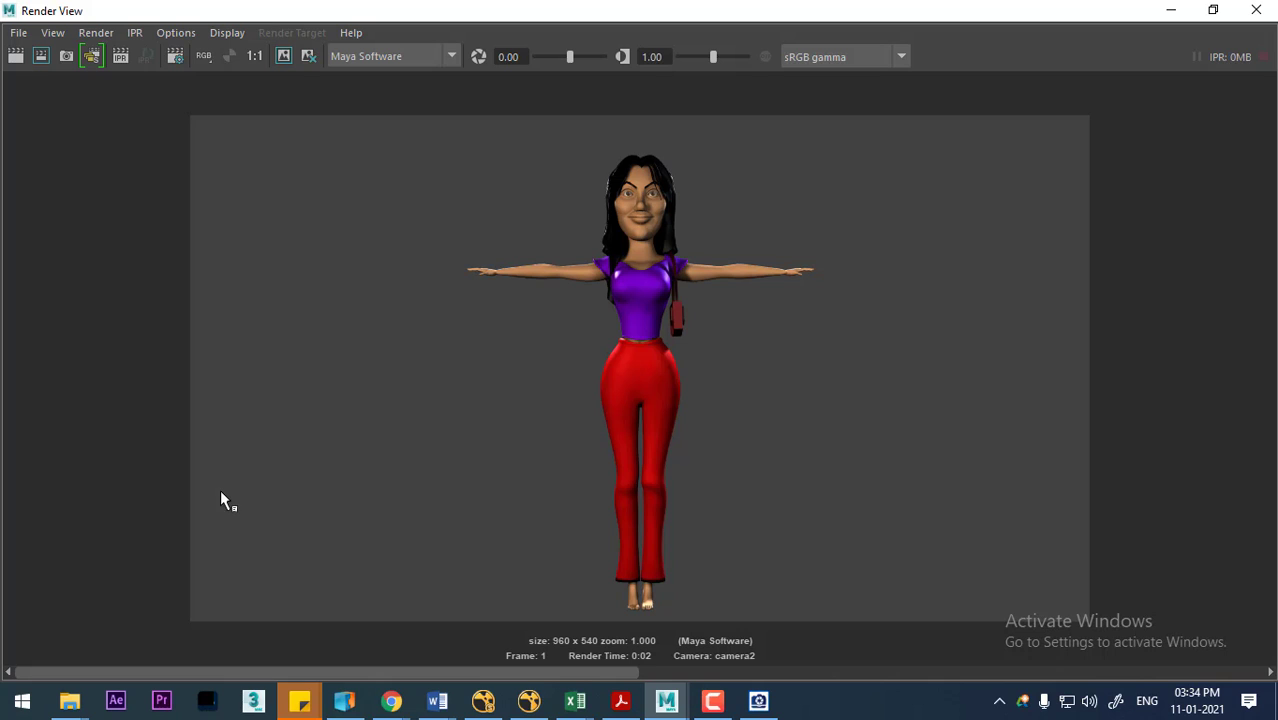
pyautogui.click(1256, 10)
# Step: Switch the viewport to the persp camera and orbit back to show the character and all lights
pyautogui.click(528, 365)
pyautogui.press('space')
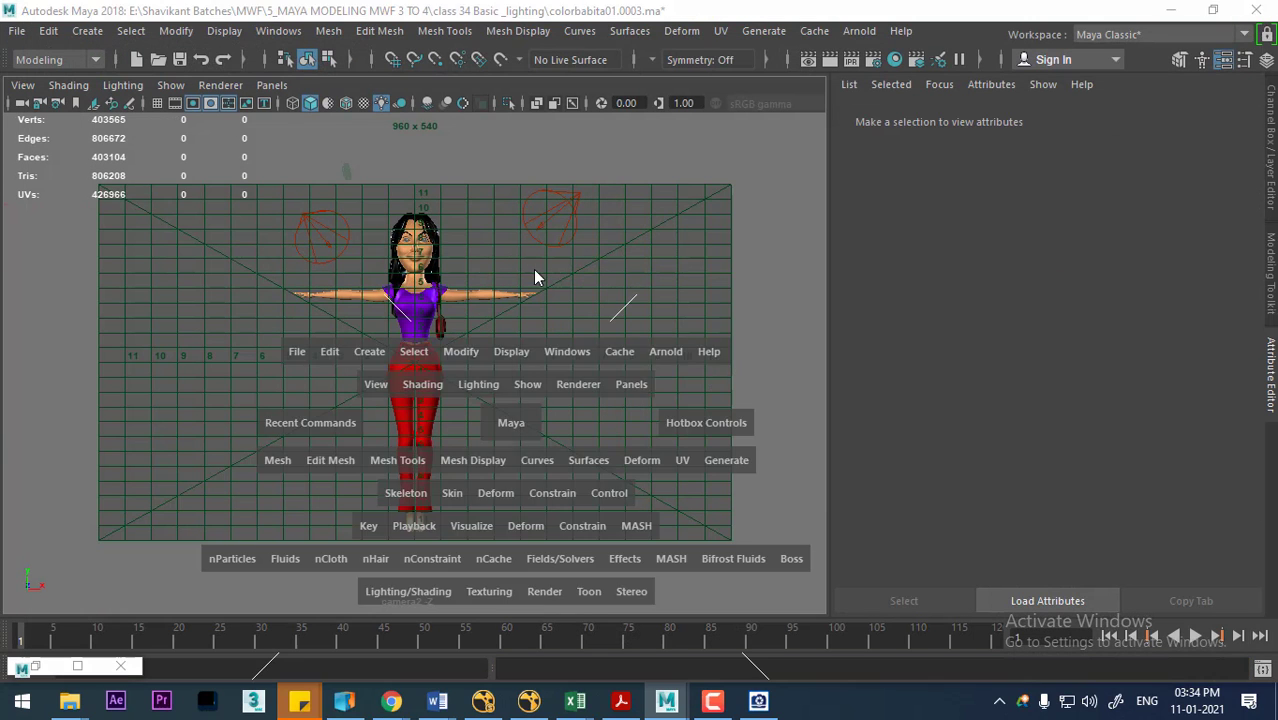
pyautogui.moveTo(508, 422); pyautogui.dragTo(482, 369)
pyautogui.keyDown('alt'); pyautogui.moveTo(482, 369); pyautogui.dragTo(613, 500, button='right'); pyautogui.keyUp('alt')
pyautogui.moveTo(613, 500)
pyautogui.keyDown('alt'); pyautogui.mouseDown()
pyautogui.moveTo(499, 552)
pyautogui.moveTo(471, 449)
pyautogui.mouseUp(); pyautogui.keyUp('alt')
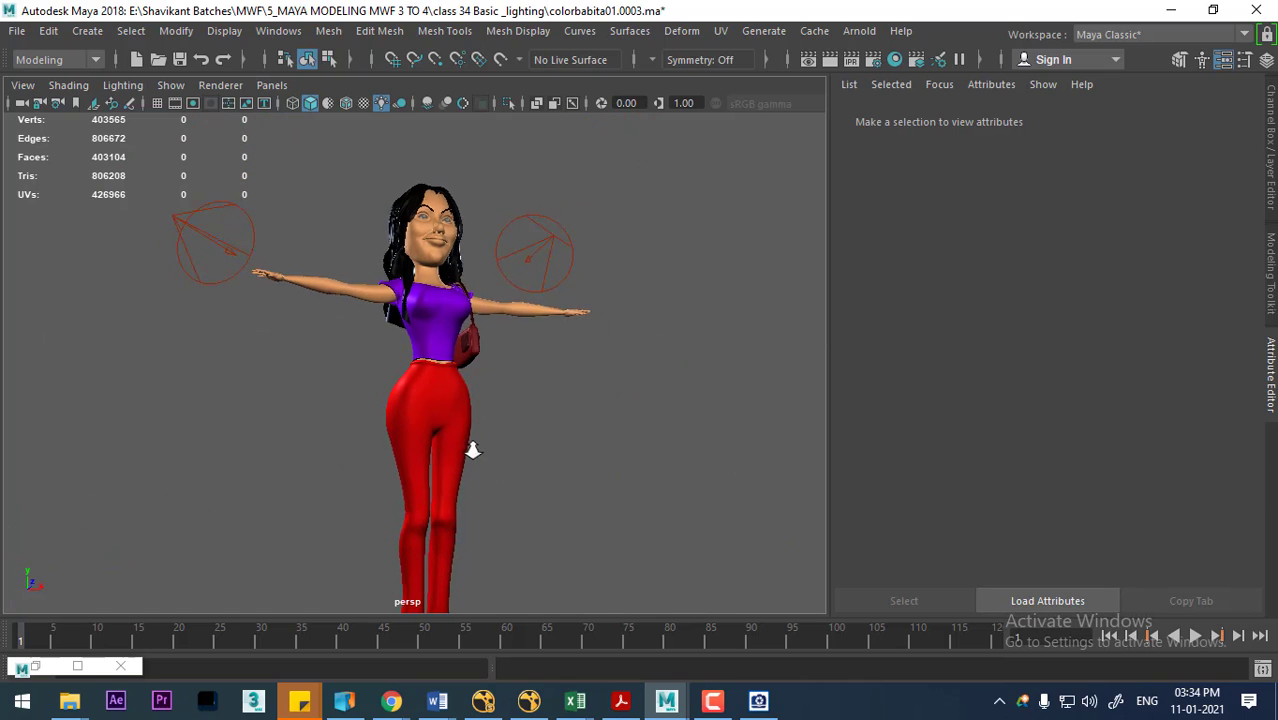
pyautogui.moveTo(471, 449)
pyautogui.keyDown('alt'); pyautogui.mouseDown(button='right')
pyautogui.moveTo(544, 502)
pyautogui.moveTo(496, 542)
pyautogui.mouseUp(button='right'); pyautogui.keyUp('alt')
pyautogui.keyDown('alt'); pyautogui.moveTo(573, 476); pyautogui.dragTo(539, 422); pyautogui.keyUp('alt')
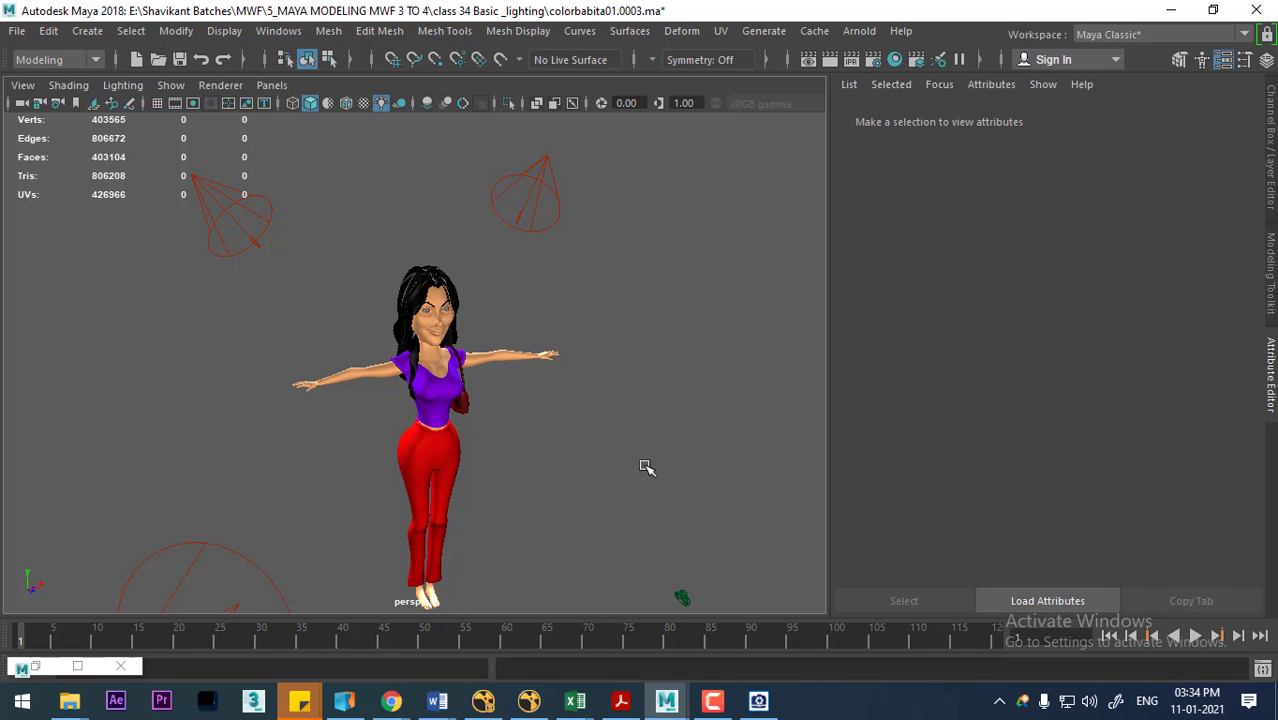
pyautogui.keyDown('alt'); pyautogui.moveTo(642, 465); pyautogui.dragTo(575, 450); pyautogui.keyUp('alt')
pyautogui.keyDown('alt'); pyautogui.moveTo(571, 471); pyautogui.dragTo(208, 414, button='right'); pyautogui.keyUp('alt')
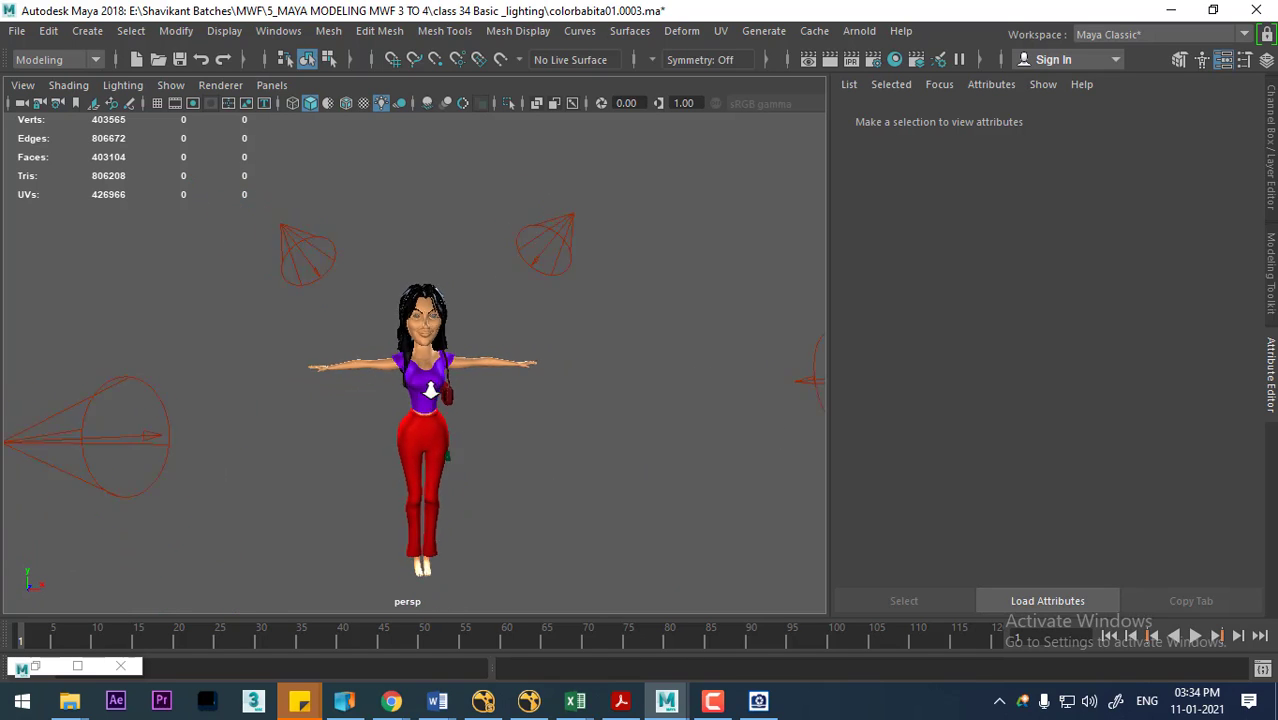
# Step: Select the left spotlight, zoom in on the face, and select the body mesh
pyautogui.click(197, 445)
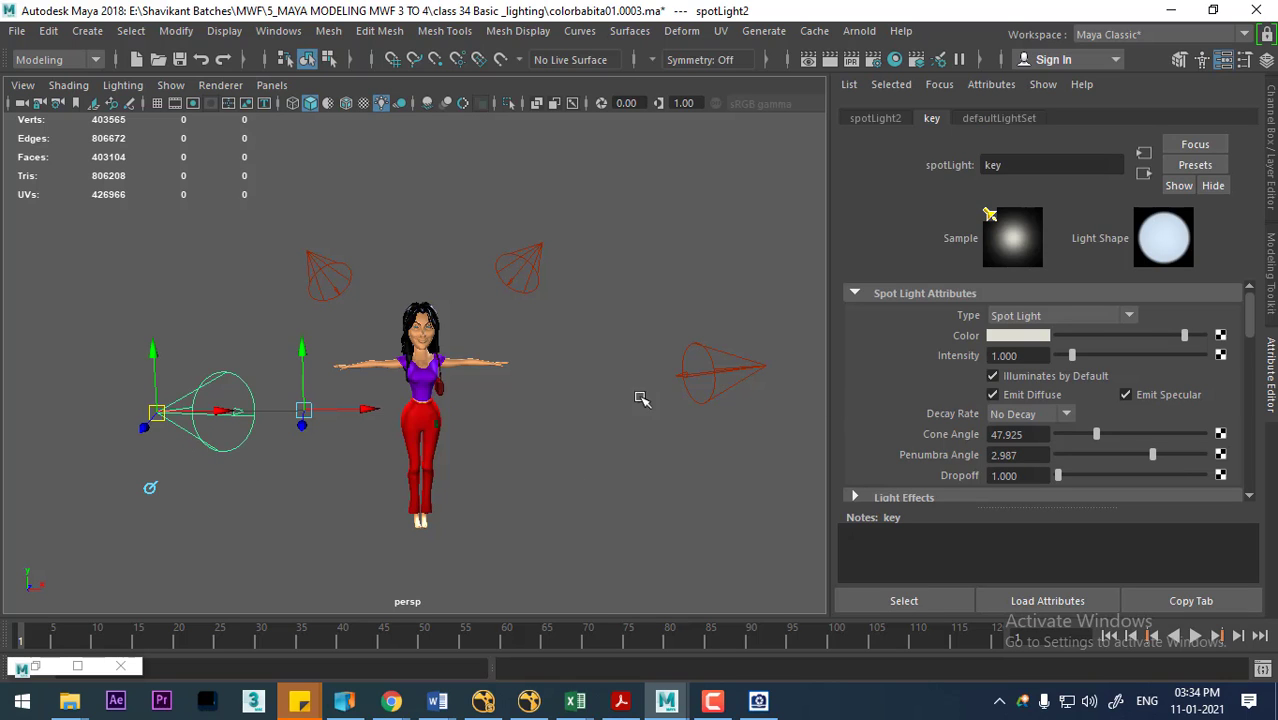
pyautogui.scroll(3, 640, 430)
pyautogui.scroll(2, 534, 414)
pyautogui.scroll(3, 593, 433)
pyautogui.scroll(2, 590, 379)
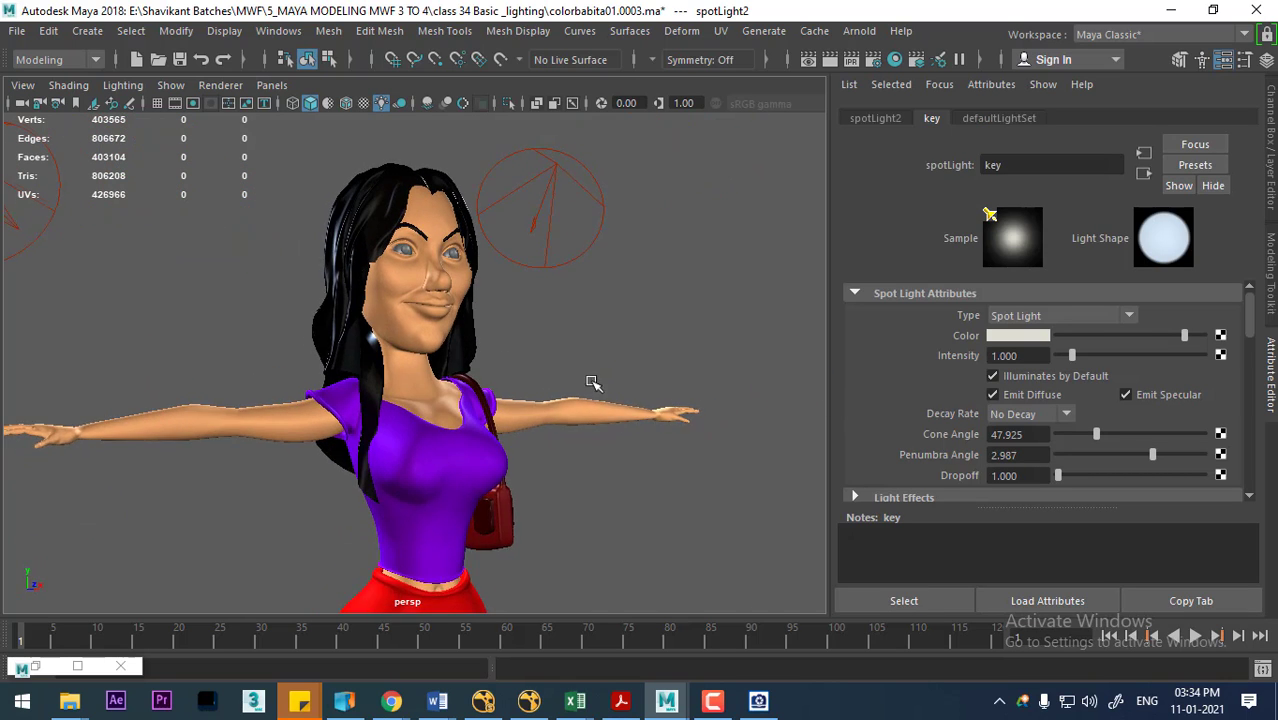
pyautogui.scroll(1, 578, 456)
pyautogui.scroll(1, 575, 487)
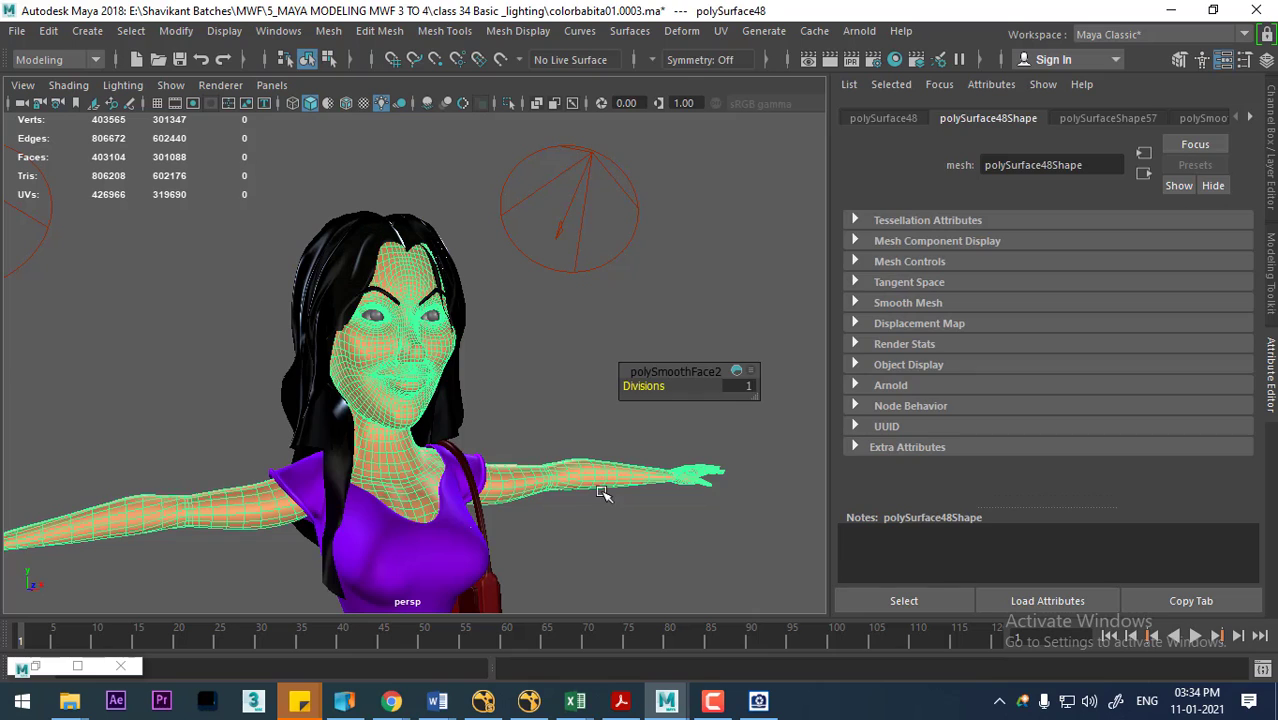
pyautogui.click(600, 480)
# Step: Lower the saturation of the skin material's colour for a lighter skin tone
pyautogui.moveTo(558, 485); pyautogui.dragTo(559, 614, button='right')
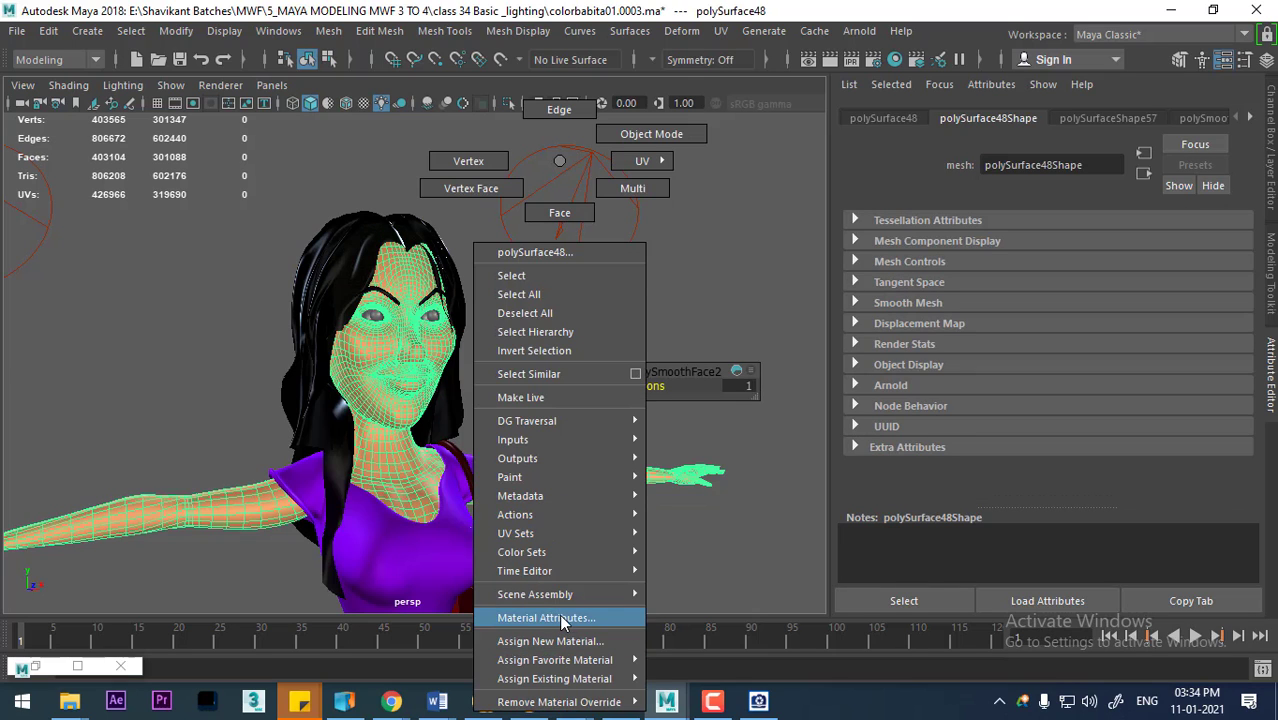
pyautogui.scroll(1, 1050, 369)
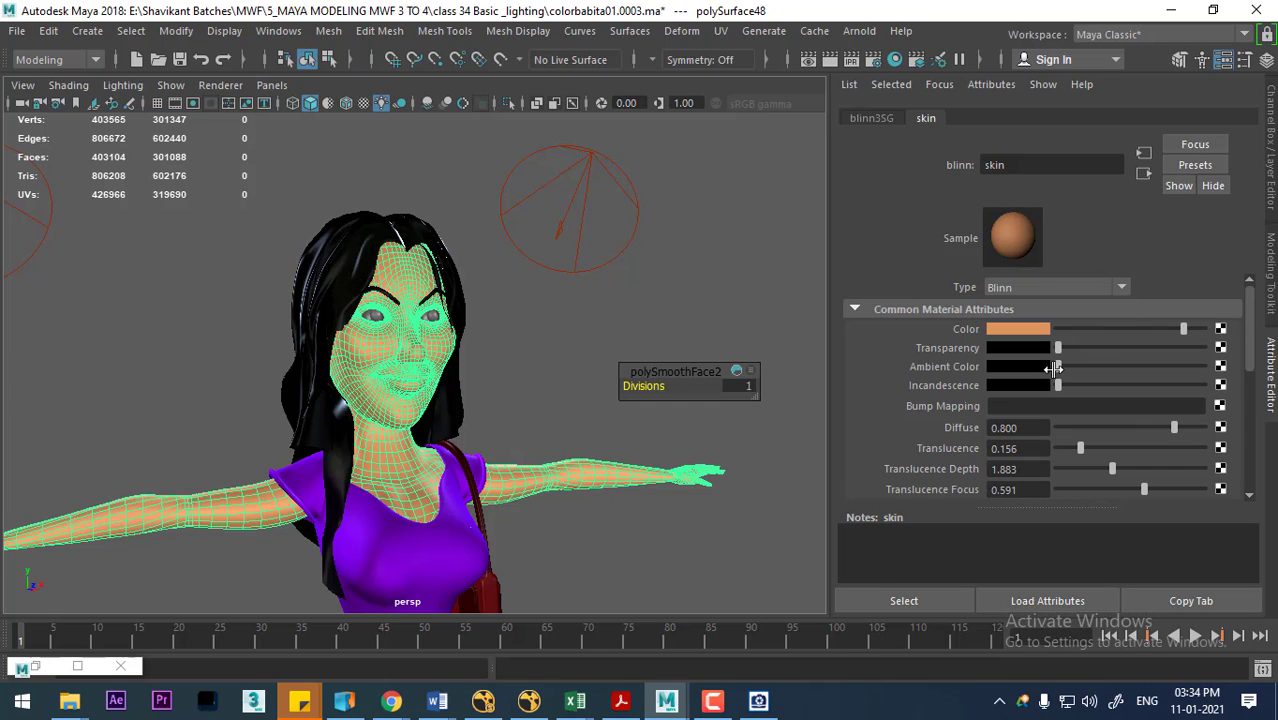
pyautogui.click(1030, 329)
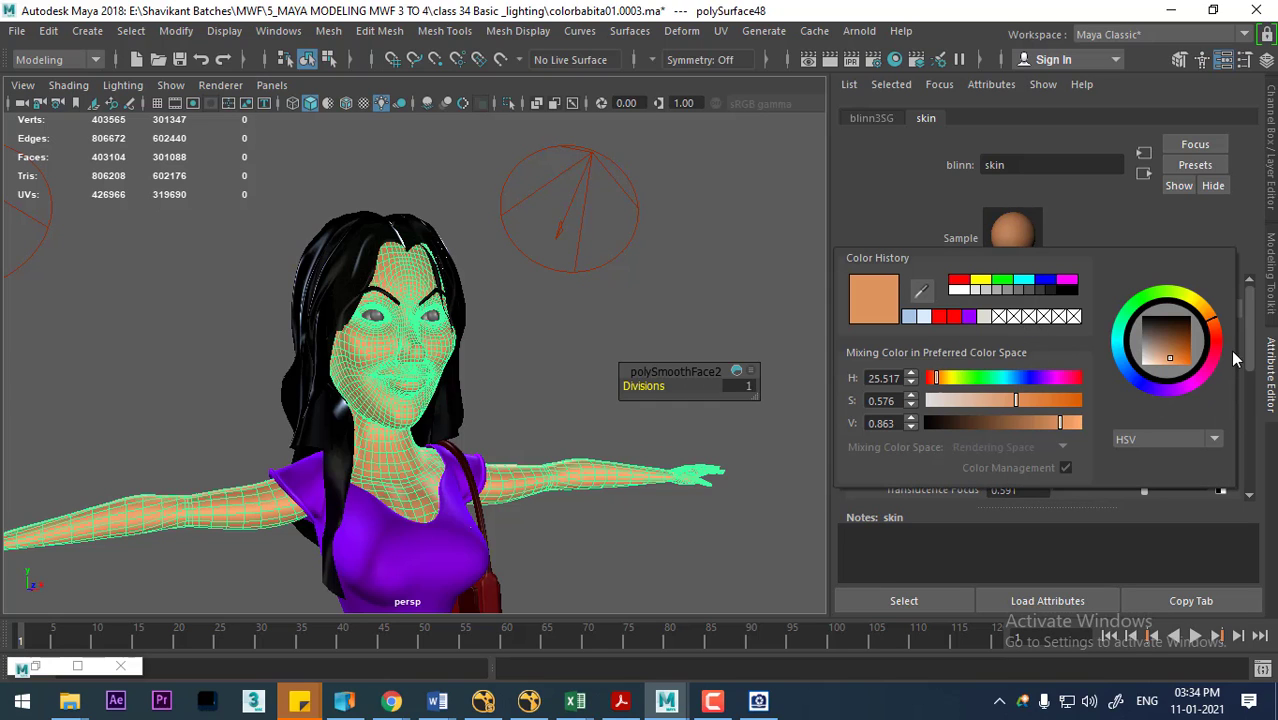
pyautogui.moveTo(1014, 401); pyautogui.dragTo(988, 401)
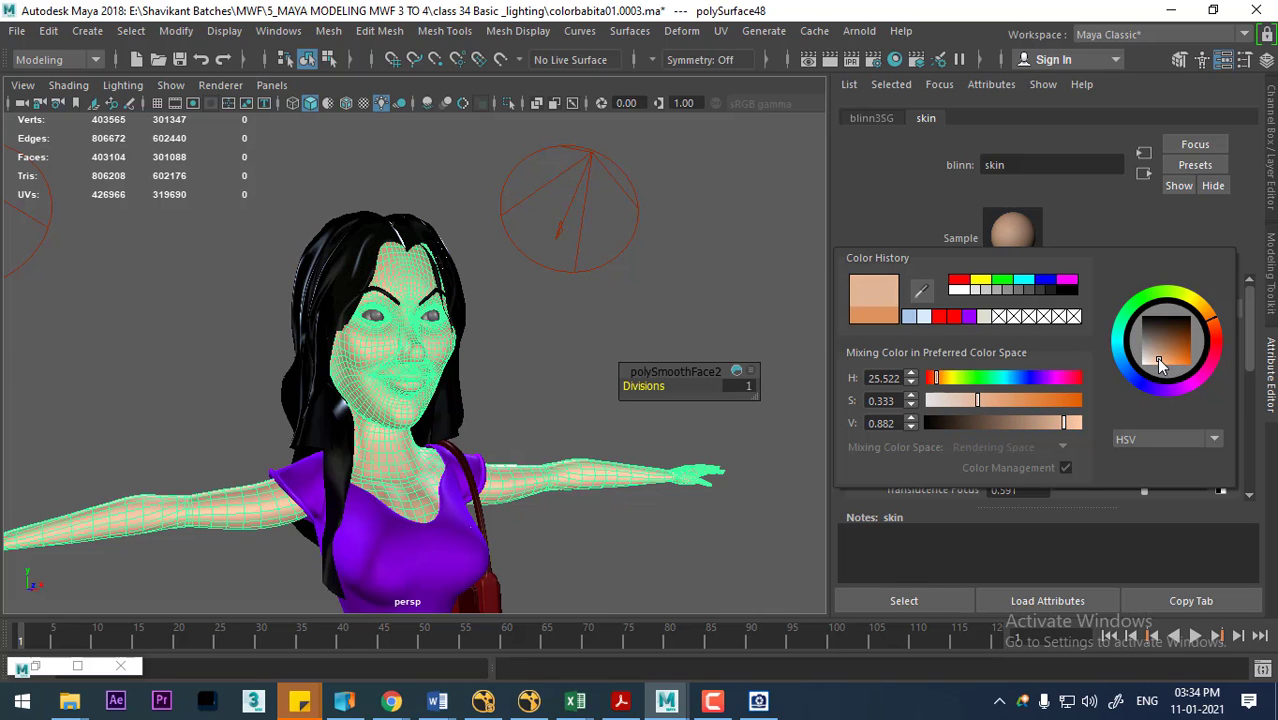
# Step: Test-render the lighter skin, close Render View, then frame her face head-on and deselect
pyautogui.click(831, 59)
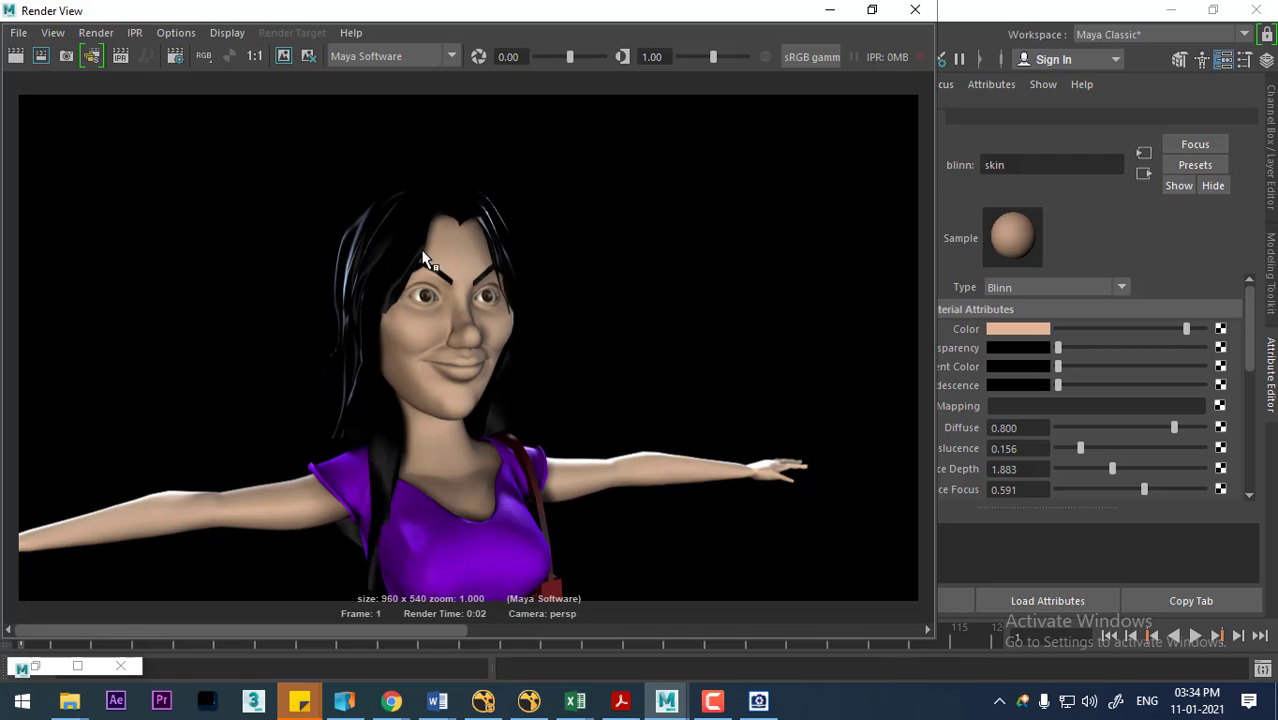
pyautogui.click(915, 9)
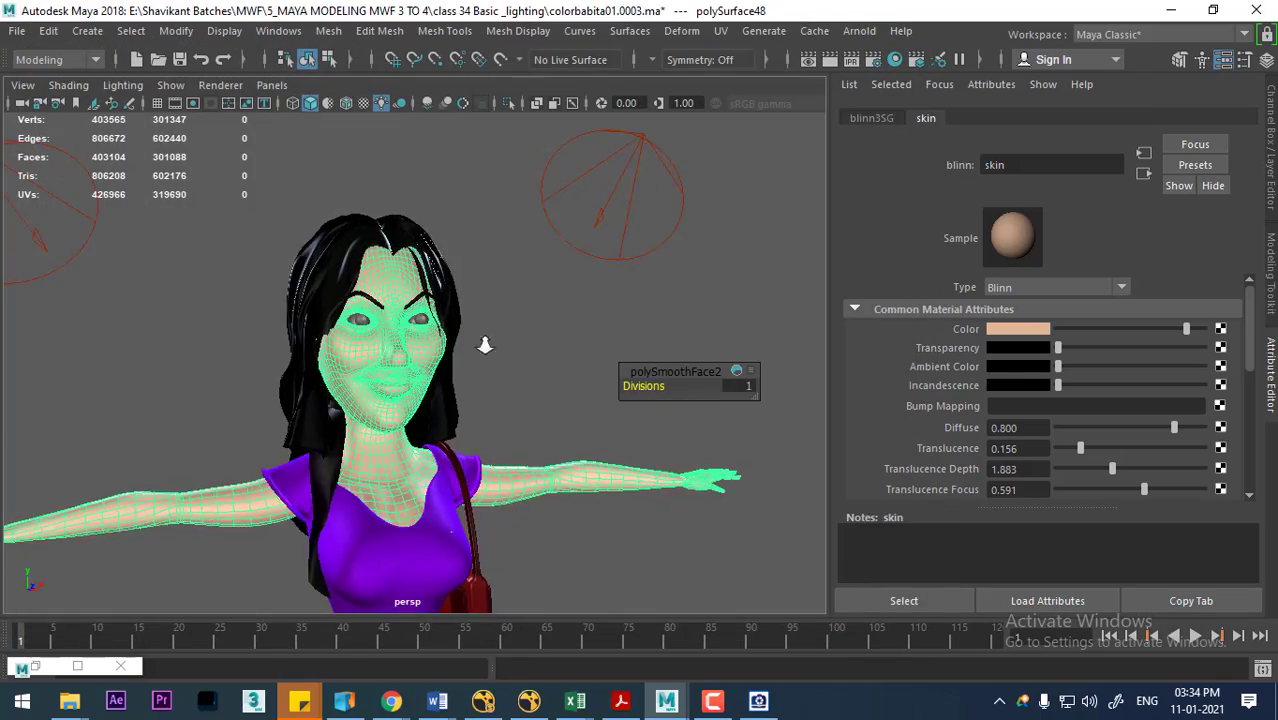
pyautogui.scroll(4, 488, 436)
pyautogui.scroll(4, 485, 438)
pyautogui.scroll(4, 476, 440)
pyautogui.keyDown('alt'); pyautogui.moveTo(476, 440); pyautogui.dragTo(499, 427); pyautogui.keyUp('alt')
pyautogui.click(694, 227)
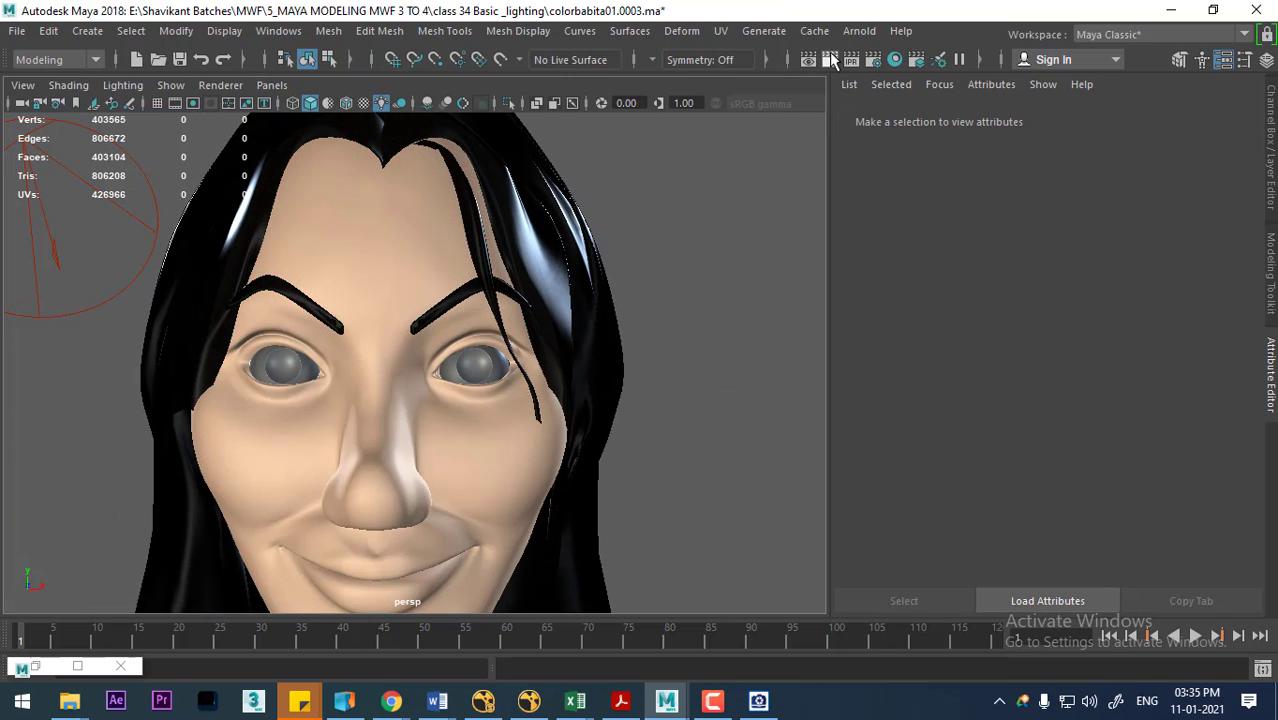
# Step: Test-render the face close-up, close Render View, then zoom out and select the key spotlight
pyautogui.click(830, 59)
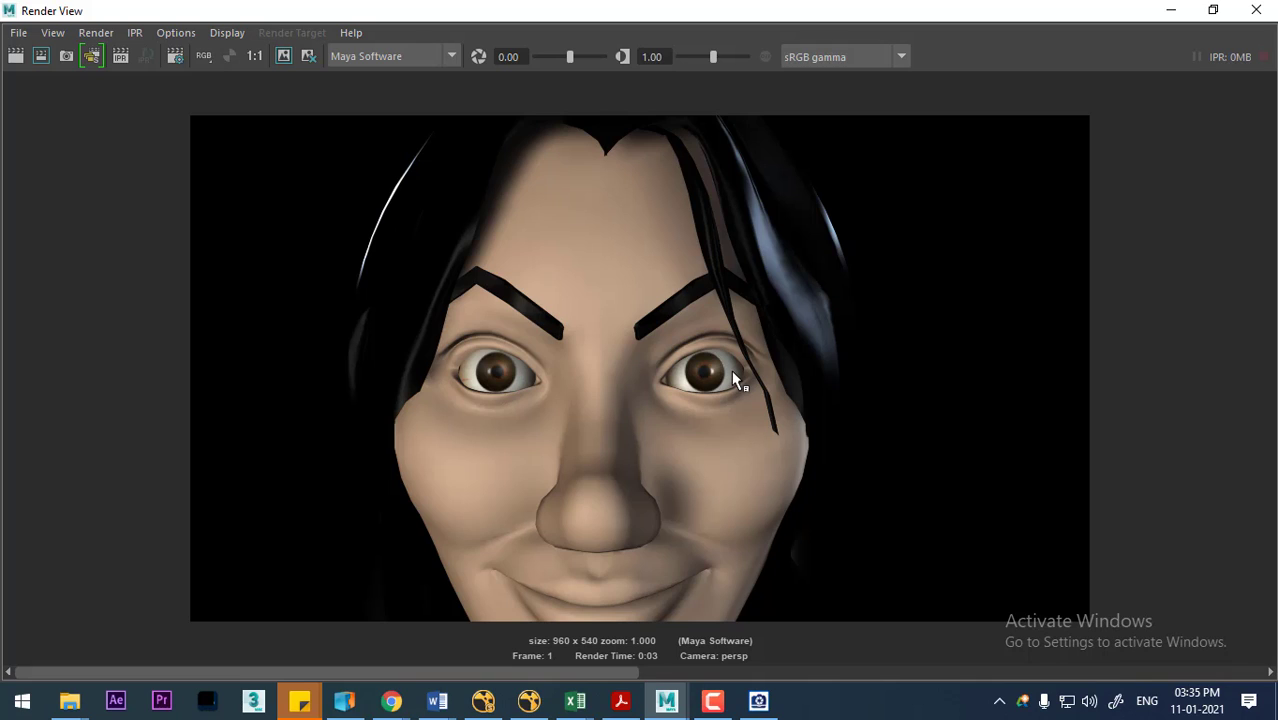
pyautogui.click(1256, 10)
pyautogui.scroll(-5, 491, 220)
pyautogui.scroll(-2, 451, 314)
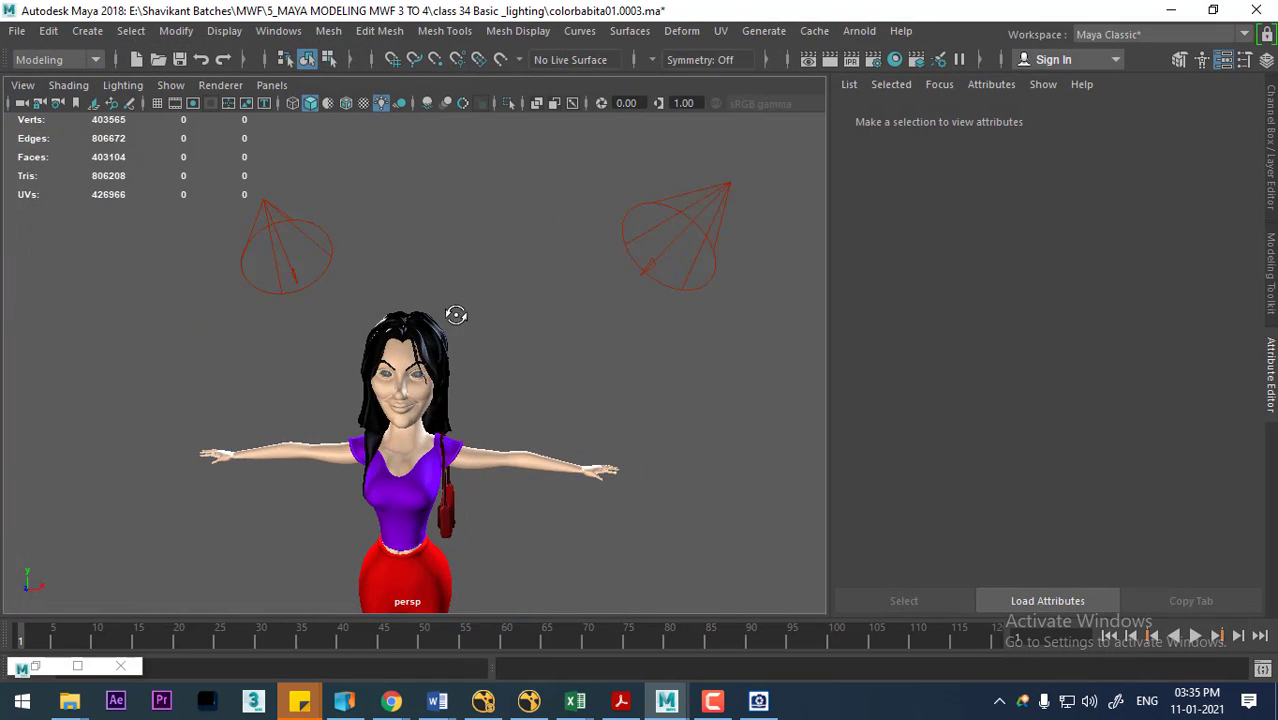
pyautogui.scroll(-2, 451, 305)
pyautogui.scroll(-2, 418, 346)
pyautogui.click(265, 462)
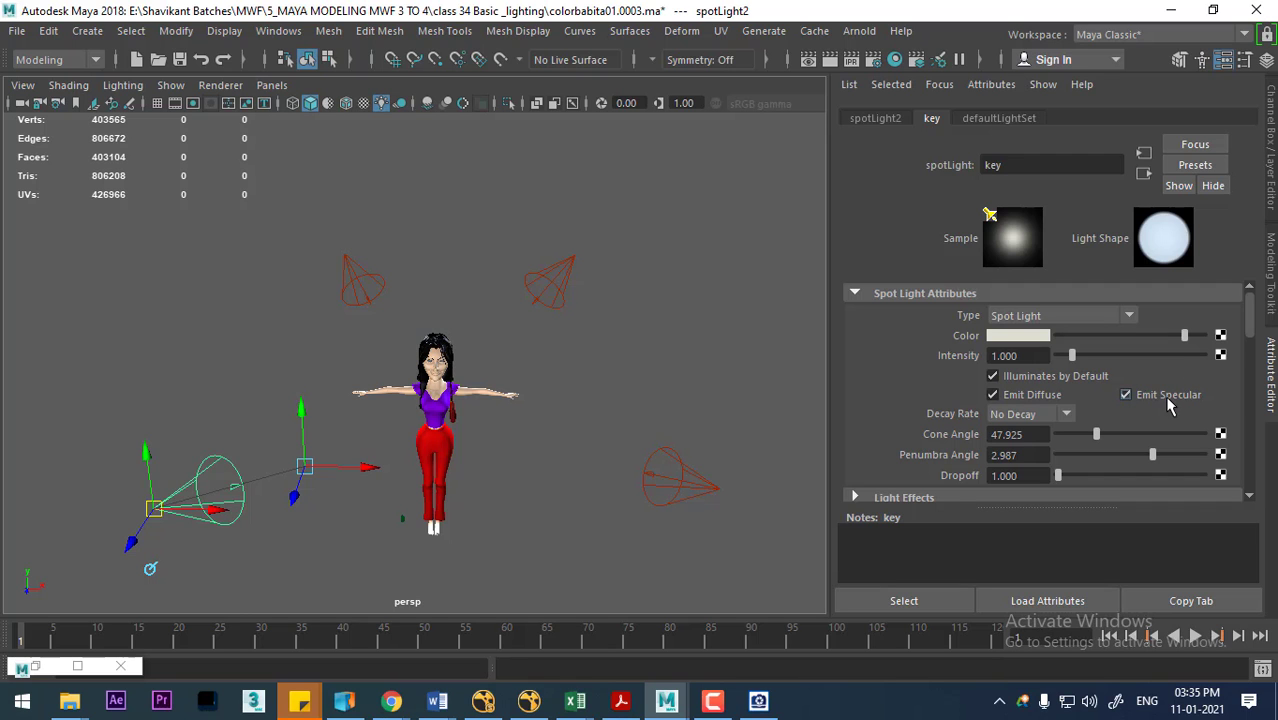
# Step: Zoom back in, select the eye mesh and orbit to a low side view of it
pyautogui.scroll(5, 537, 502)
pyautogui.scroll(3, 537, 502)
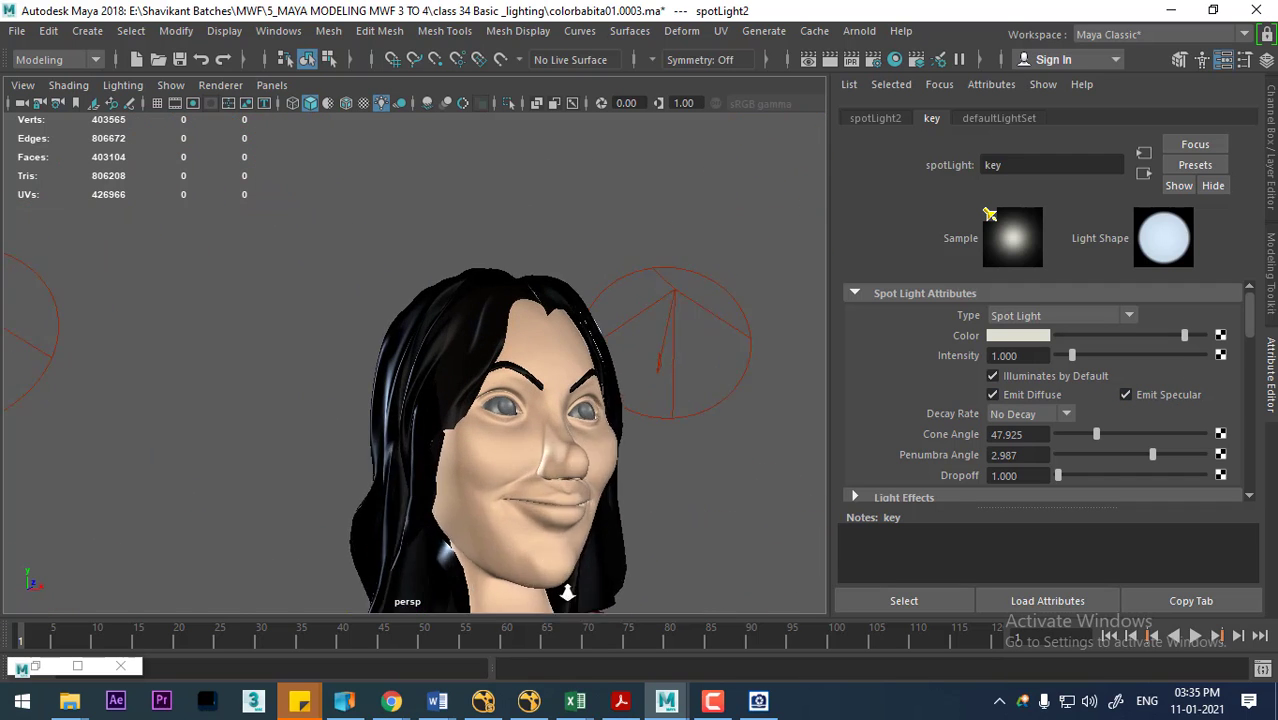
pyautogui.scroll(3, 603, 467)
pyautogui.click(614, 457)
pyautogui.moveTo(614, 457)
pyautogui.keyDown('alt'); pyautogui.mouseDown()
pyautogui.moveTo(380, 512)
pyautogui.moveTo(434, 543)
pyautogui.mouseUp(); pyautogui.keyUp('alt')
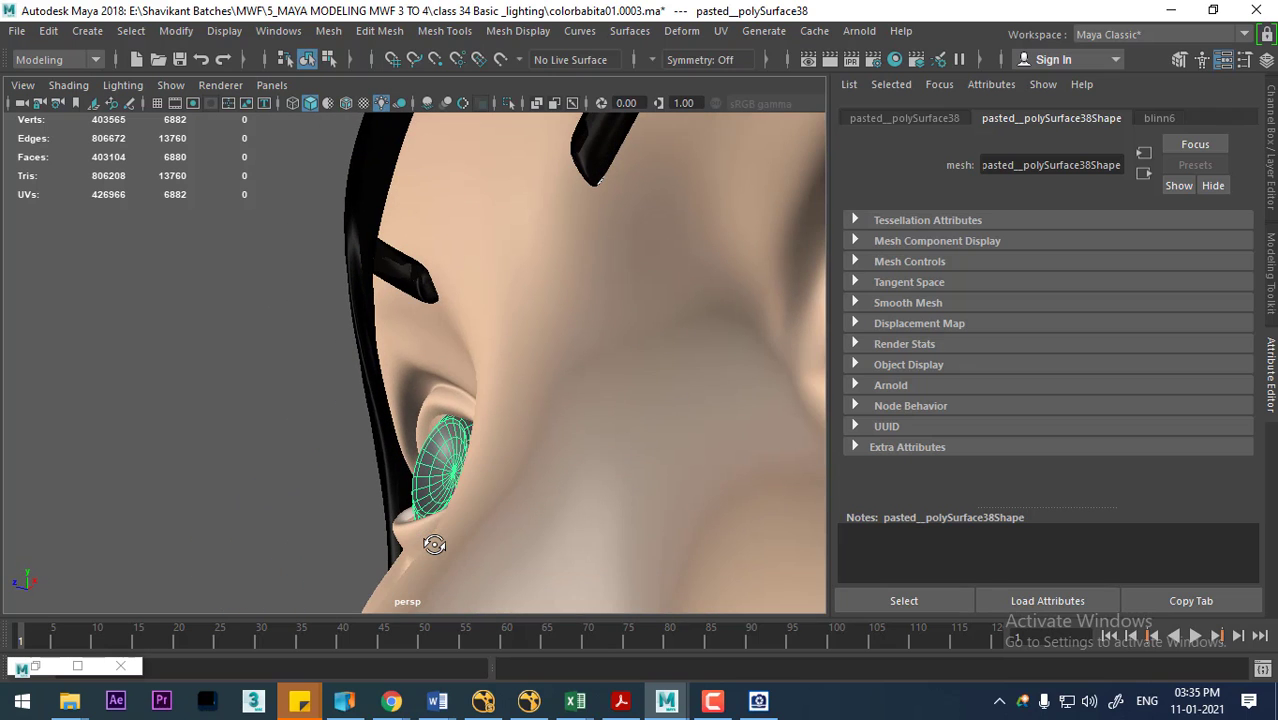
# Step: Show all hidden objects and open the outer eye shell's material attributes
pyautogui.click(224, 31)
pyautogui.moveTo(249, 149)
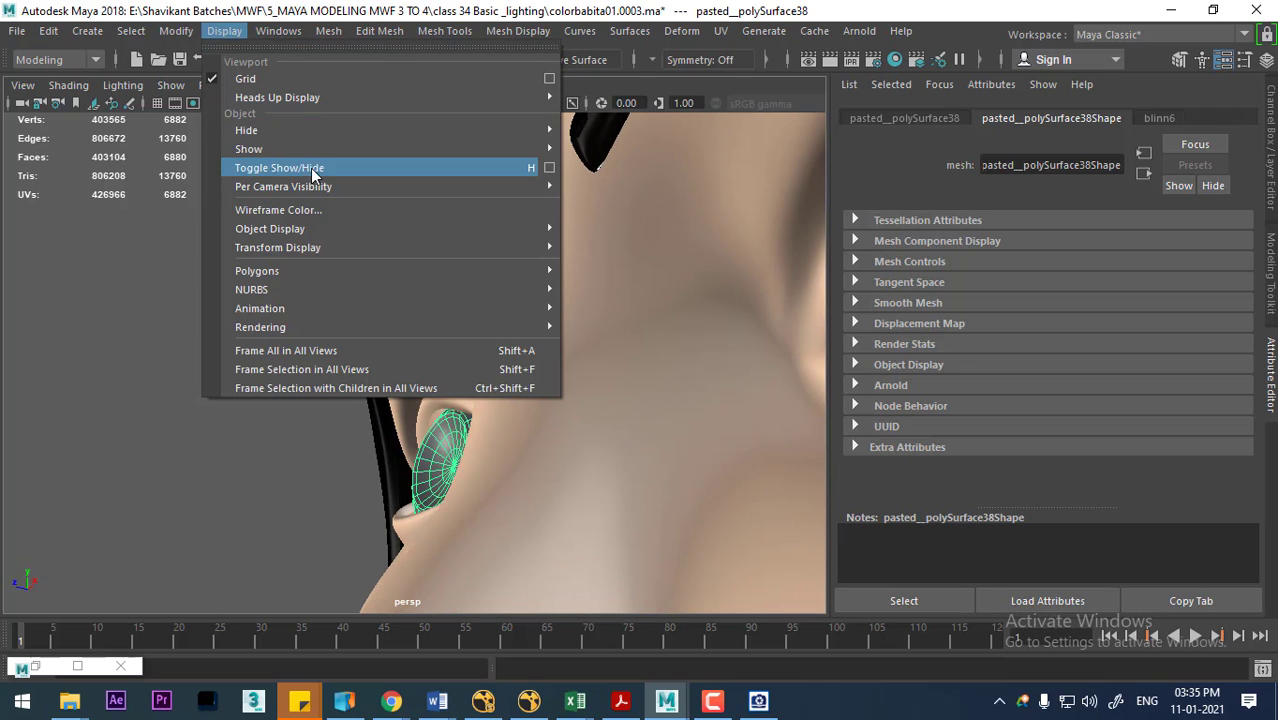
pyautogui.click(625, 240)
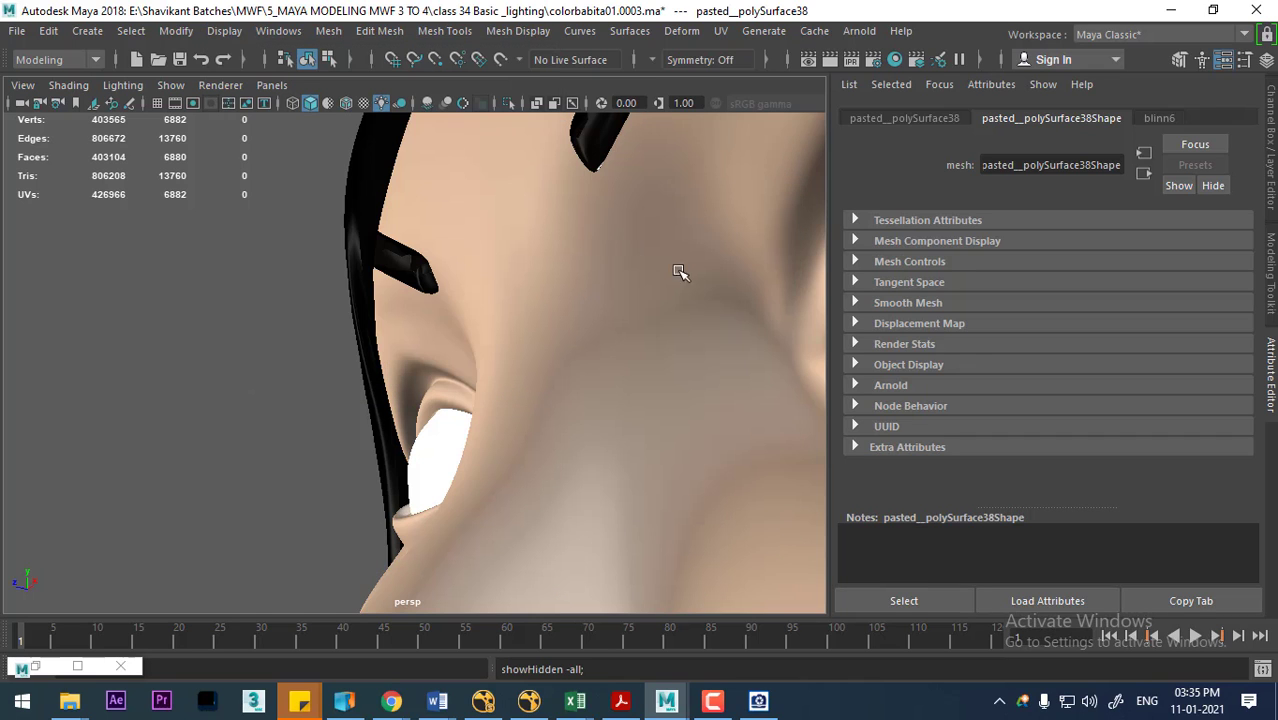
pyautogui.click(408, 514)
pyautogui.keyDown('alt'); pyautogui.moveTo(559, 488); pyautogui.dragTo(530, 483); pyautogui.keyUp('alt')
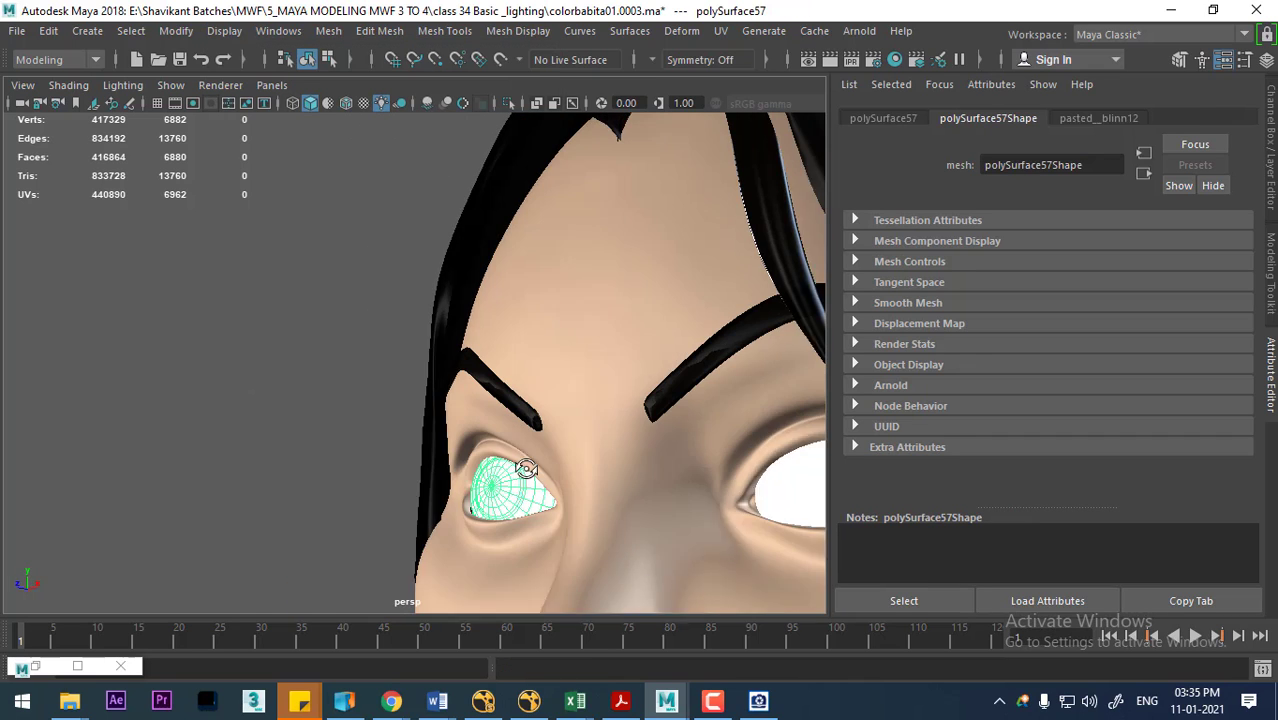
pyautogui.moveTo(507, 532); pyautogui.dragTo(506, 594, button='right')
pyautogui.click(492, 617)
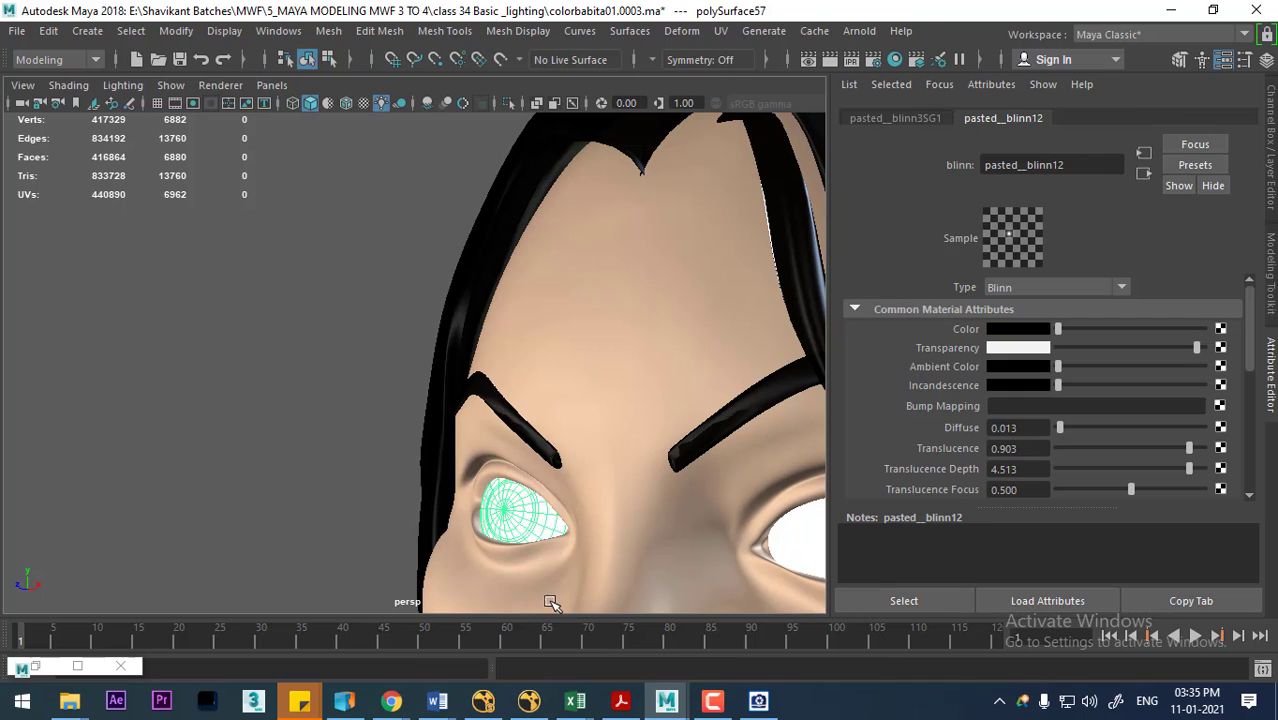
# Step: Frame the face frontally, test-render it with the eye shells visible, then close Render View
pyautogui.keyDown('alt'); pyautogui.moveTo(500, 470); pyautogui.dragTo(519, 400); pyautogui.keyUp('alt')
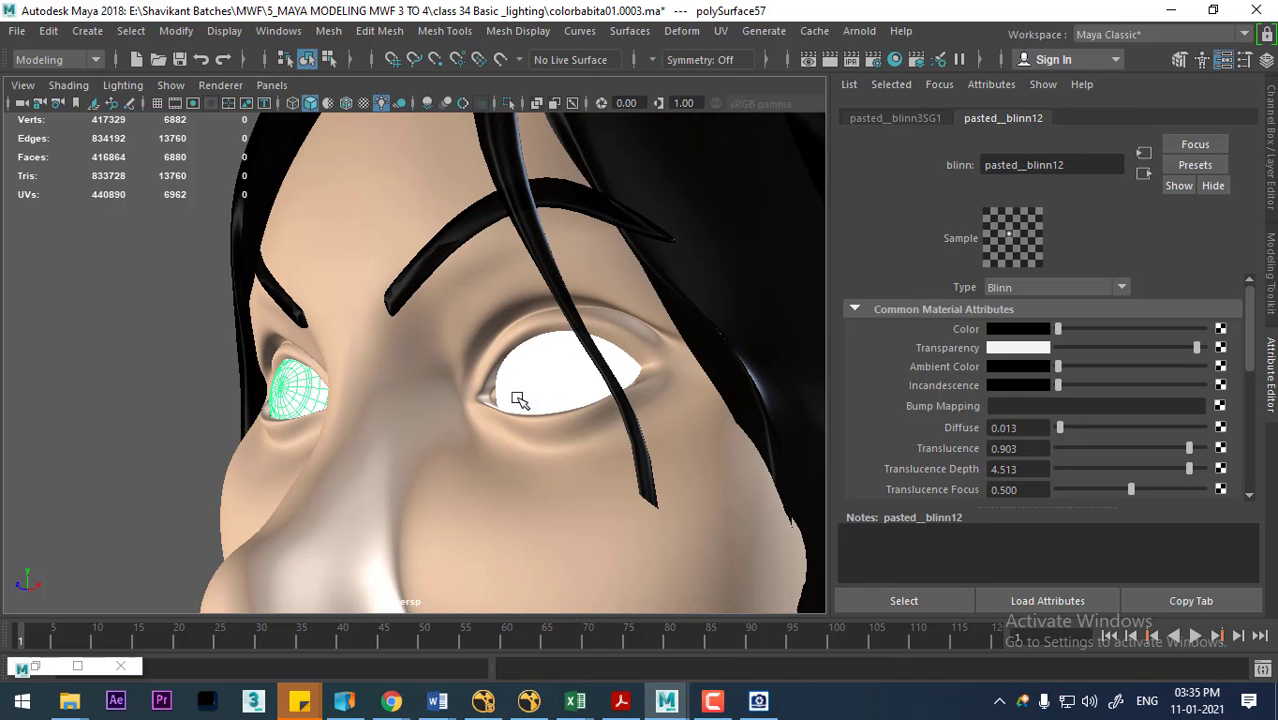
pyautogui.moveTo(434, 434)
pyautogui.keyDown('alt'); pyautogui.mouseDown()
pyautogui.moveTo(523, 426)
pyautogui.moveTo(436, 406)
pyautogui.mouseUp(); pyautogui.keyUp('alt')
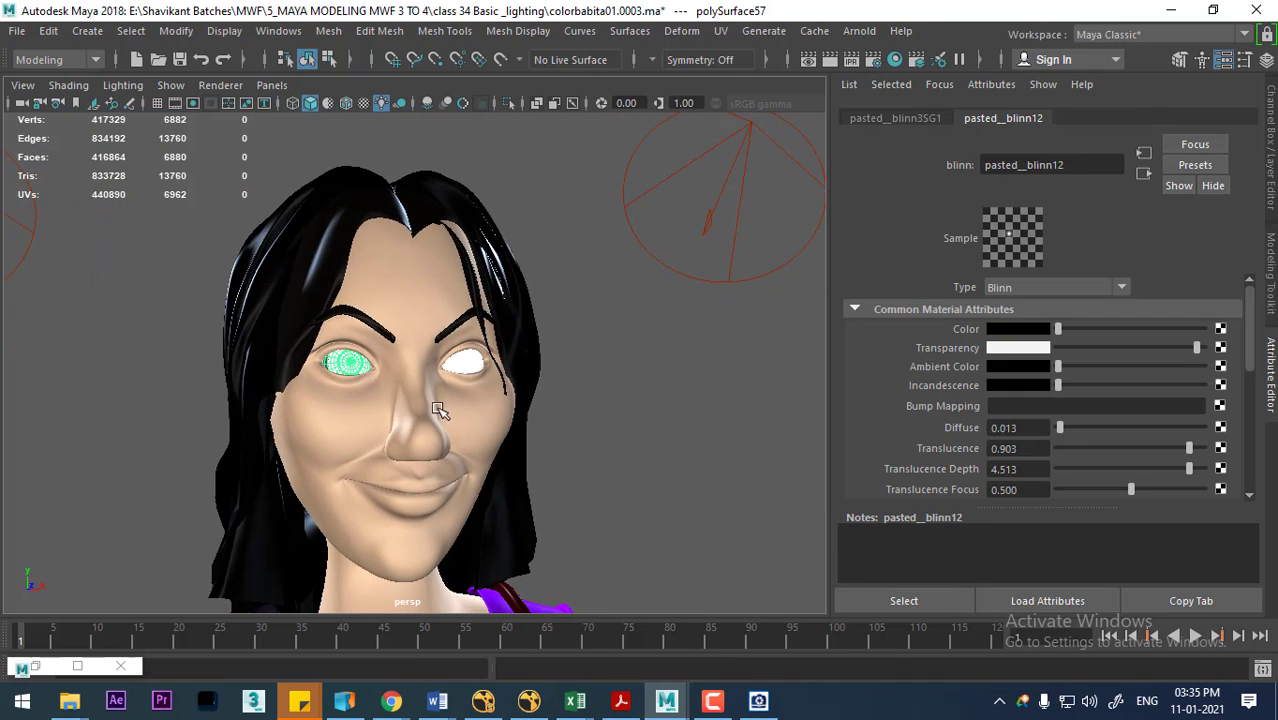
pyautogui.keyDown('alt'); pyautogui.moveTo(522, 354); pyautogui.dragTo(783, 310); pyautogui.keyUp('alt')
pyautogui.click(827, 59)
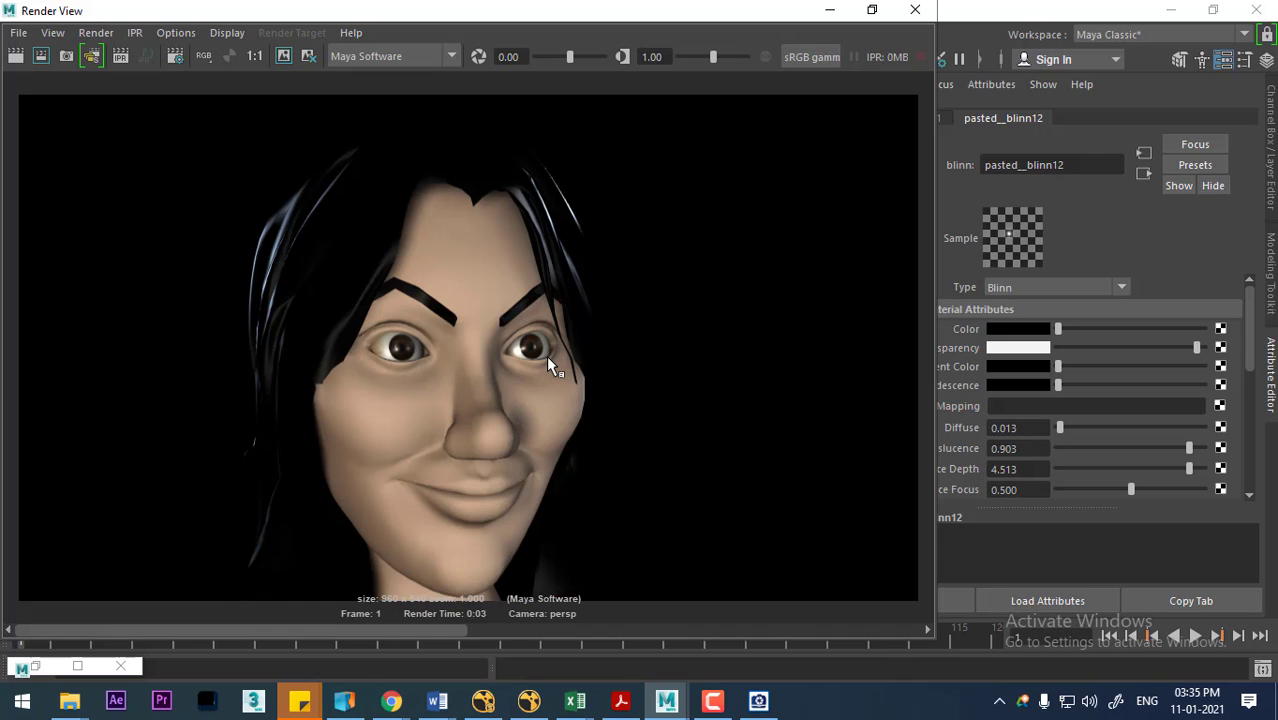
pyautogui.click(916, 14)
# Step: Reframe the face close-up and select the left eye's white outer shell
pyautogui.moveTo(585, 456)
pyautogui.keyDown('alt'); pyautogui.mouseDown(button='right')
pyautogui.moveTo(430, 367)
pyautogui.moveTo(520, 520)
pyautogui.mouseUp(button='right'); pyautogui.keyUp('alt')
pyautogui.click(602, 354)
pyautogui.keyDown('alt'); pyautogui.moveTo(602, 354); pyautogui.dragTo(628, 480, button='right'); pyautogui.keyUp('alt')
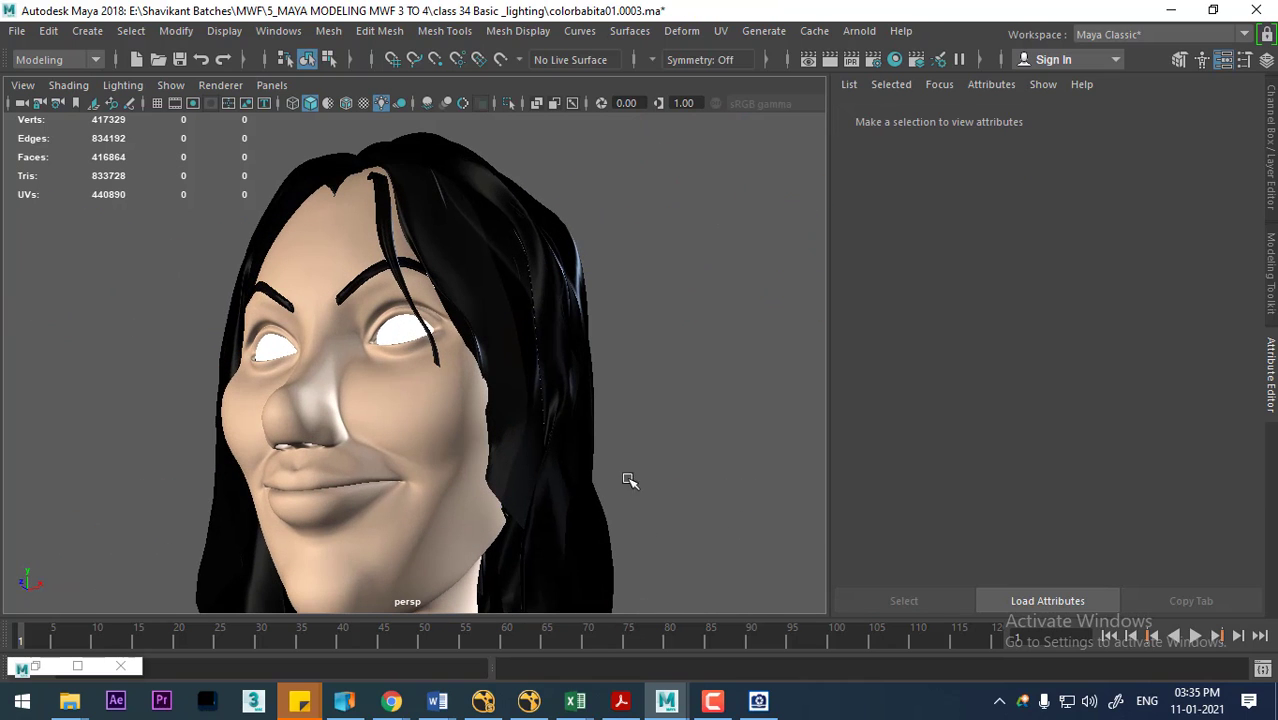
pyautogui.click(399, 333)
pyautogui.keyDown('alt'); pyautogui.moveTo(395, 345); pyautogui.dragTo(540, 388); pyautogui.keyUp('alt')
pyautogui.click(445, 332)
# Step: Zoom out to the scene's lights and select the key spotlight, then the fill spotlight
pyautogui.scroll(-2, 480, 400)
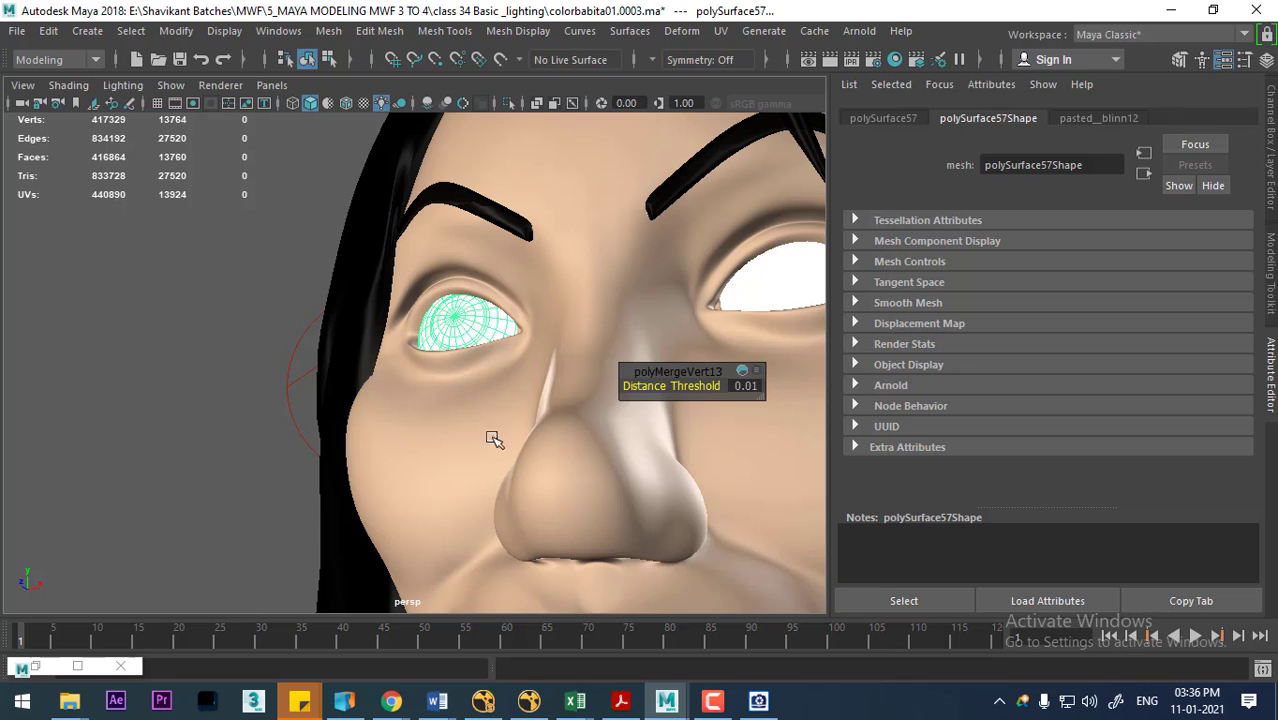
pyautogui.scroll(-3, 494, 436)
pyautogui.scroll(-3, 450, 400)
pyautogui.scroll(-2, 412, 366)
pyautogui.moveTo(412, 366)
pyautogui.keyDown('alt'); pyautogui.mouseDown()
pyautogui.moveTo(420, 385)
pyautogui.moveTo(405, 399)
pyautogui.mouseUp(); pyautogui.keyUp('alt')
pyautogui.moveTo(294, 414); pyautogui.dragTo(442, 375)
pyautogui.moveTo(445, 455); pyautogui.dragTo(375, 372)
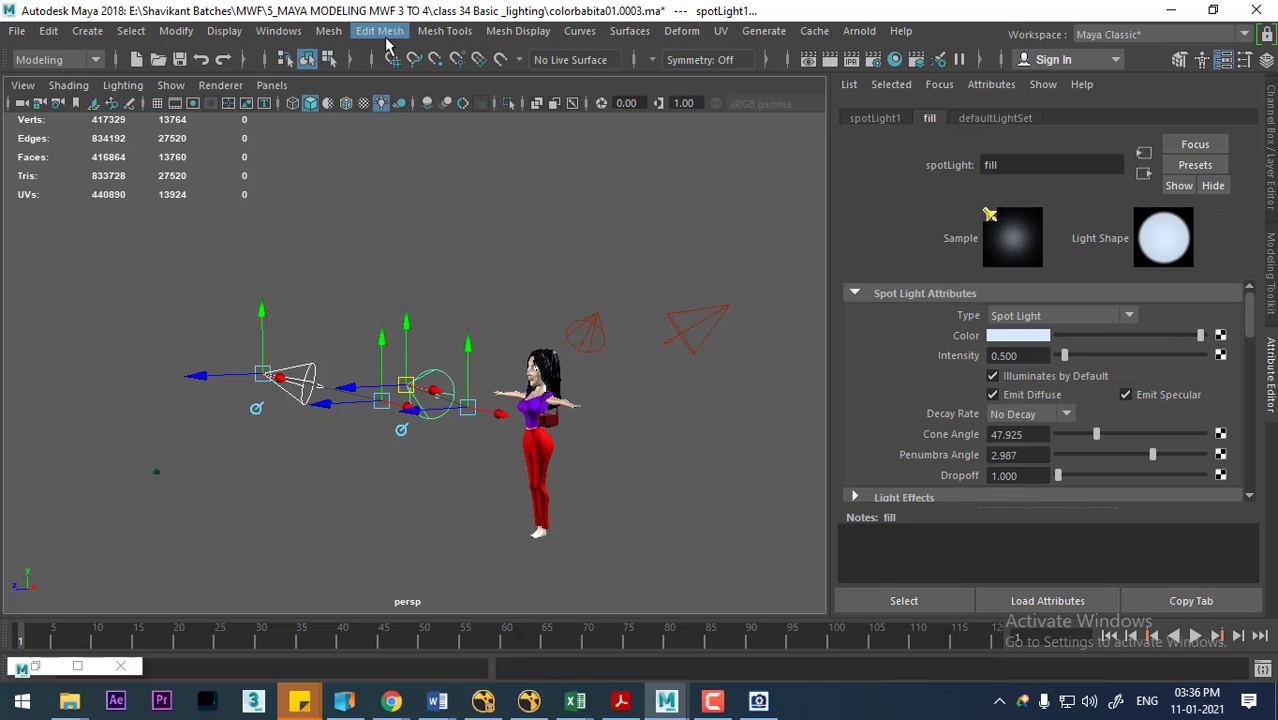
# Step: Change the menu set from Modeling to Rendering and open the Lighting/Shading menu
pyautogui.click(33, 66)
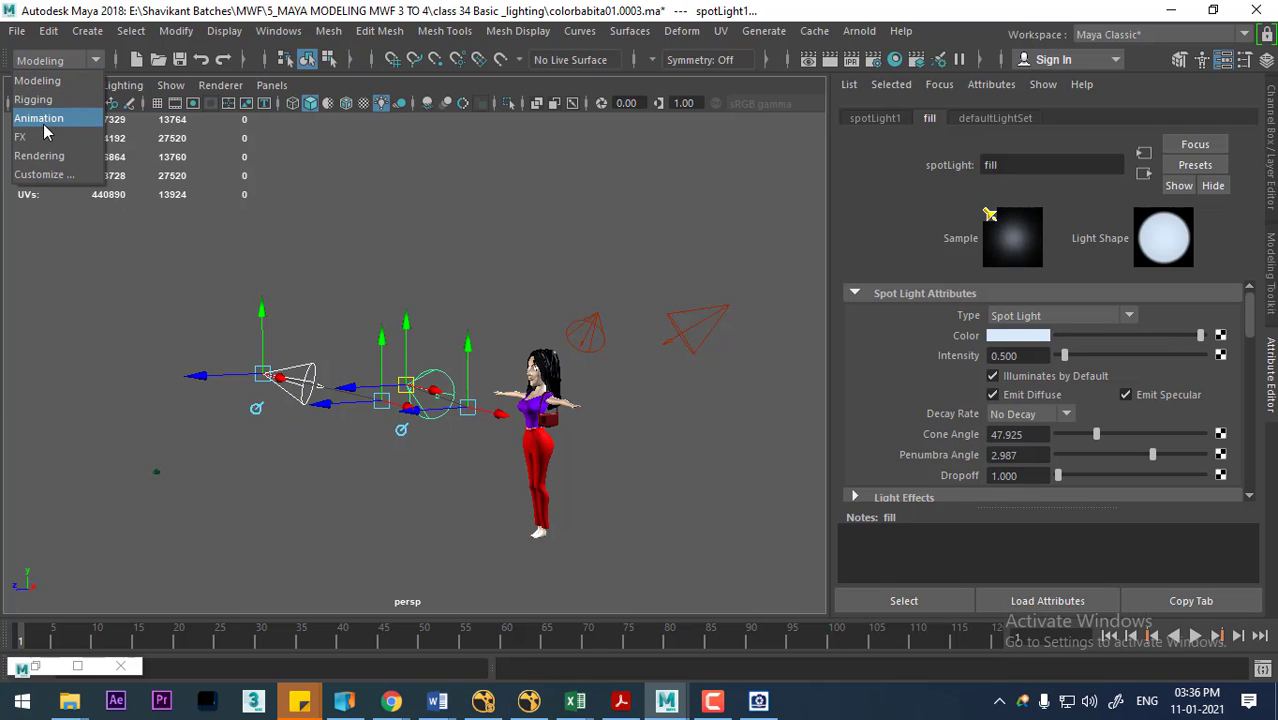
pyautogui.click(42, 156)
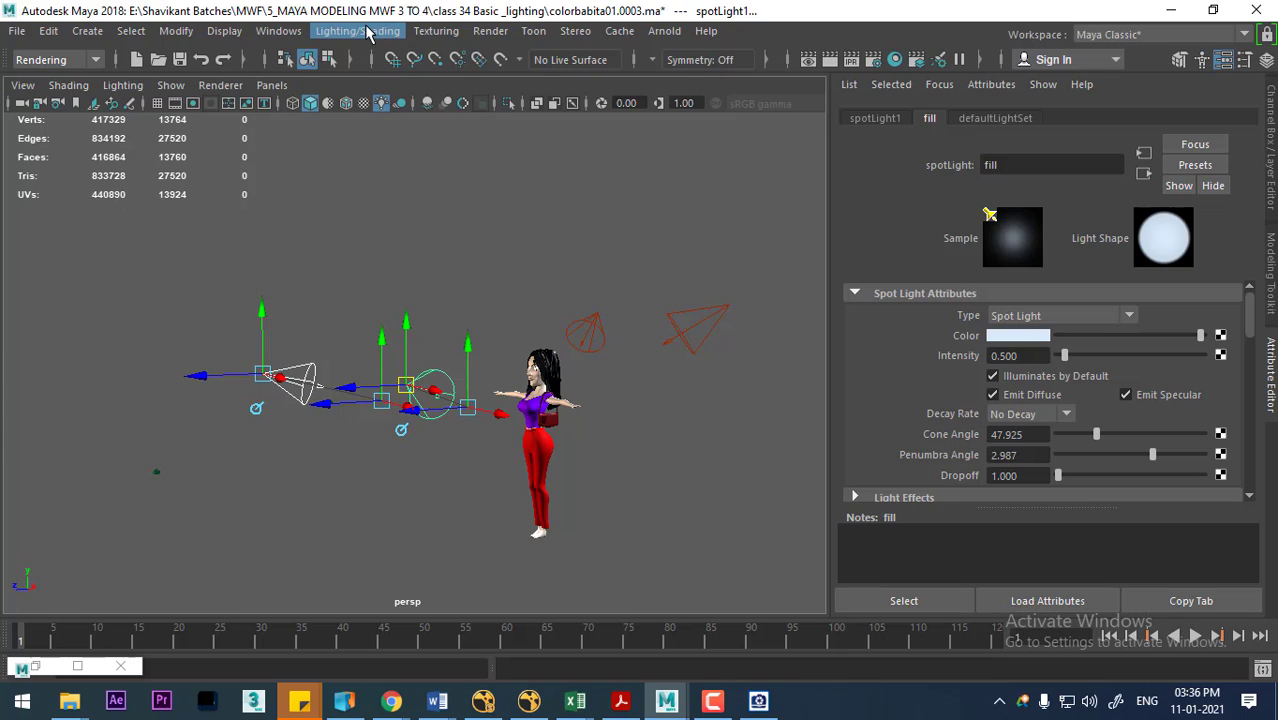
pyautogui.click(368, 32)
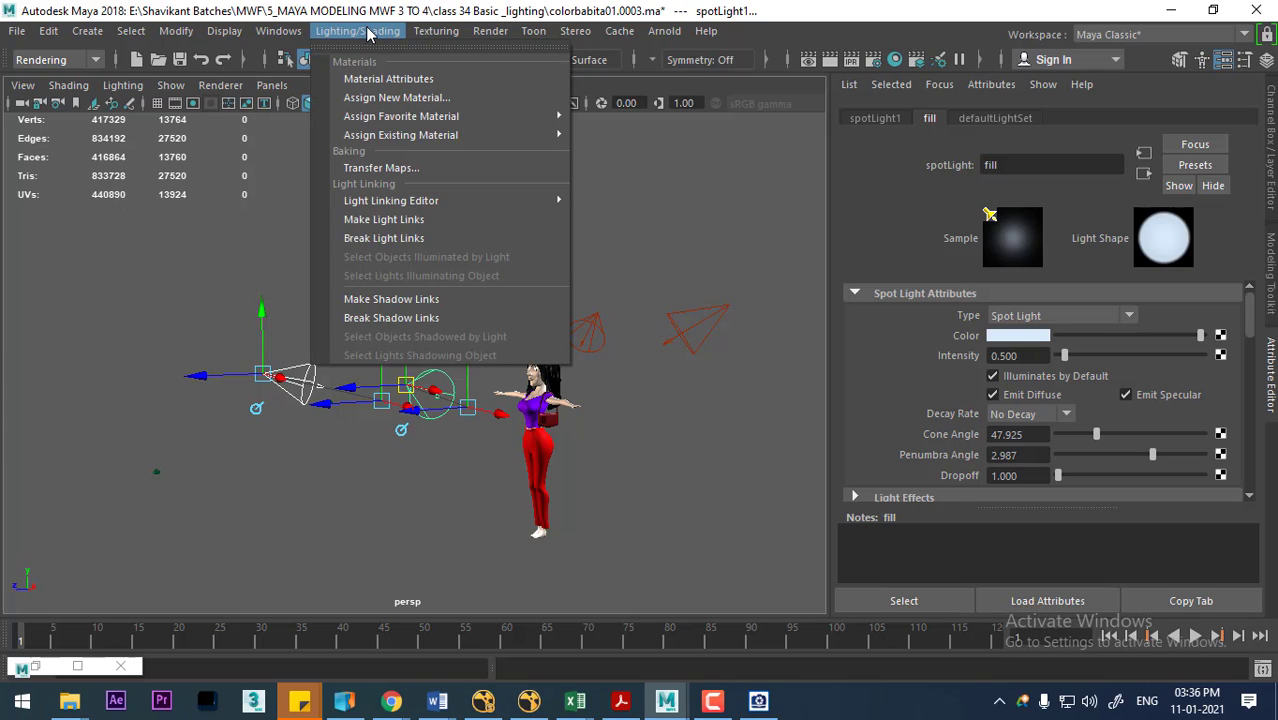
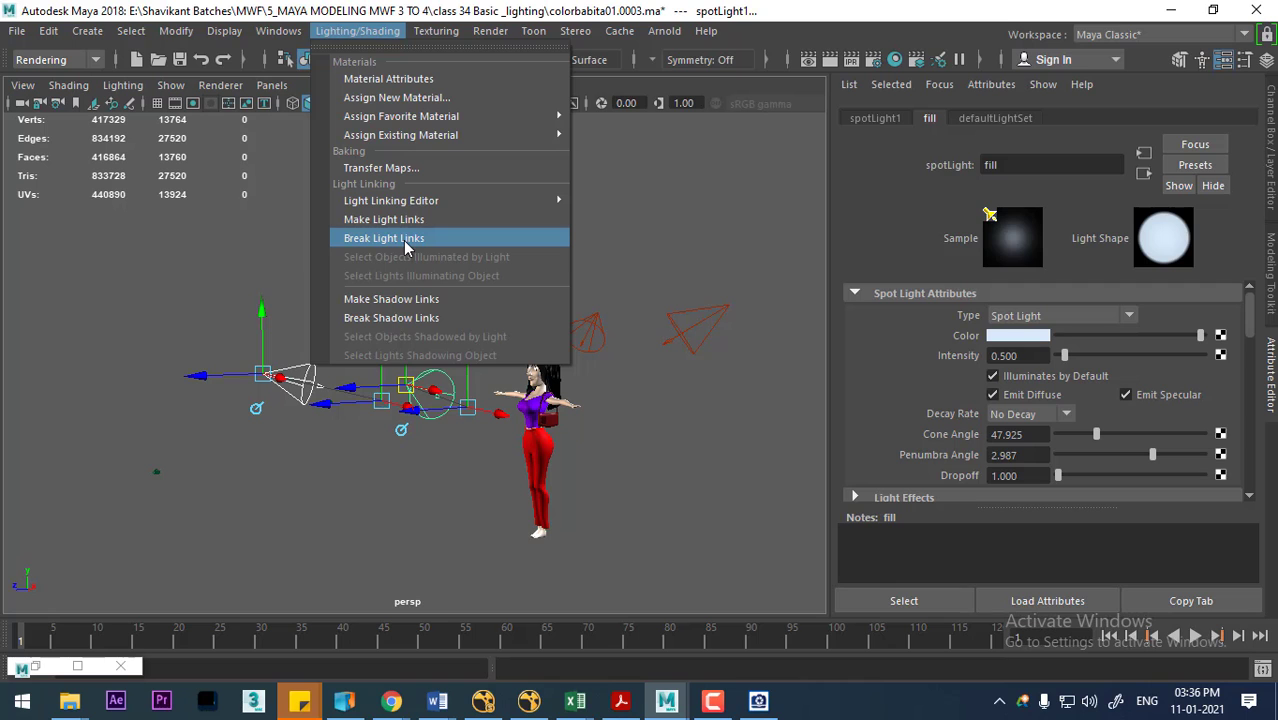
# Step: Break the spotlights' light links to the eyeball, deselect, and zoom in on the character's face
pyautogui.click(406, 247)
pyautogui.click(562, 240)
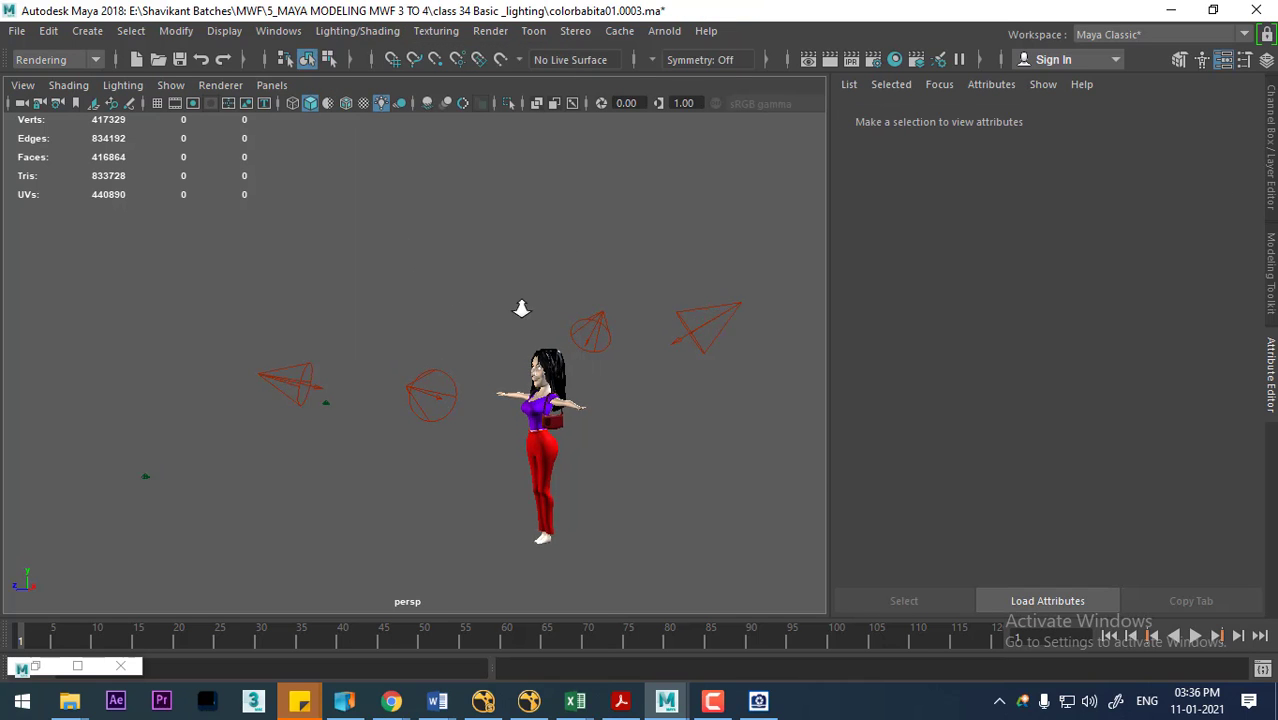
pyautogui.moveTo(521, 308)
pyautogui.keyDown('alt'); pyautogui.mouseDown(button='right')
pyautogui.moveTo(665, 365)
pyautogui.moveTo(428, 294)
pyautogui.mouseUp(button='right'); pyautogui.keyUp('alt')
pyautogui.keyDown('alt'); pyautogui.moveTo(428, 294); pyautogui.dragTo(448, 274, button='middle'); pyautogui.keyUp('alt')
pyautogui.scroll(3, 425, 393)
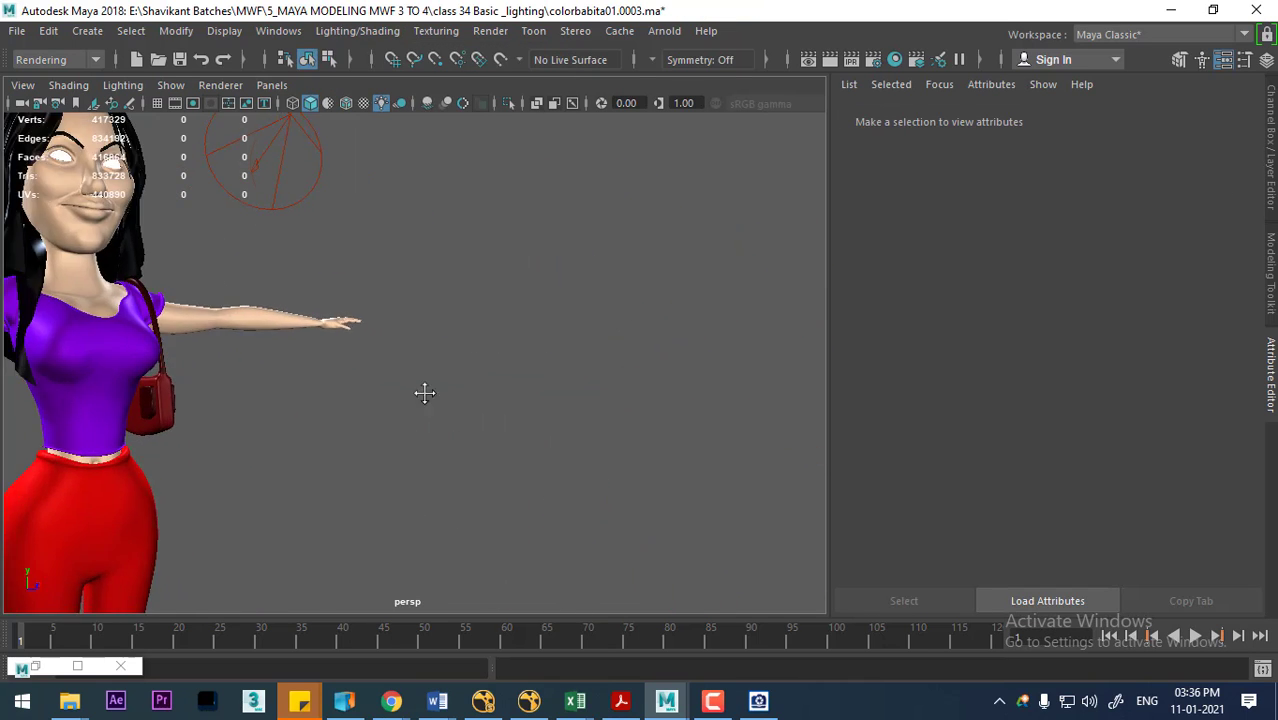
pyautogui.keyDown('alt'); pyautogui.moveTo(425, 393); pyautogui.dragTo(665, 477, button='middle'); pyautogui.keyUp('alt')
pyautogui.scroll(2, 585, 569)
pyautogui.scroll(2, 505, 437)
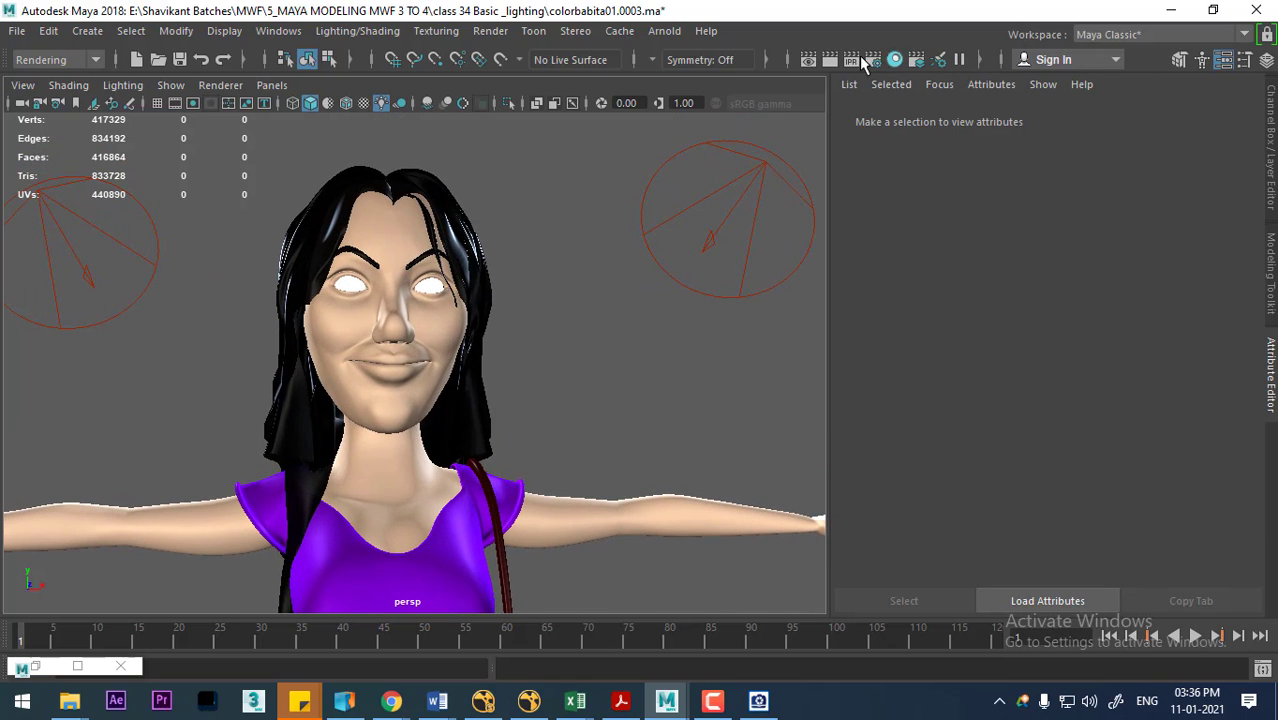
# Step: Test-render the face, close Render View, then frame the scene and select the top spotlight
pyautogui.click(829, 59)
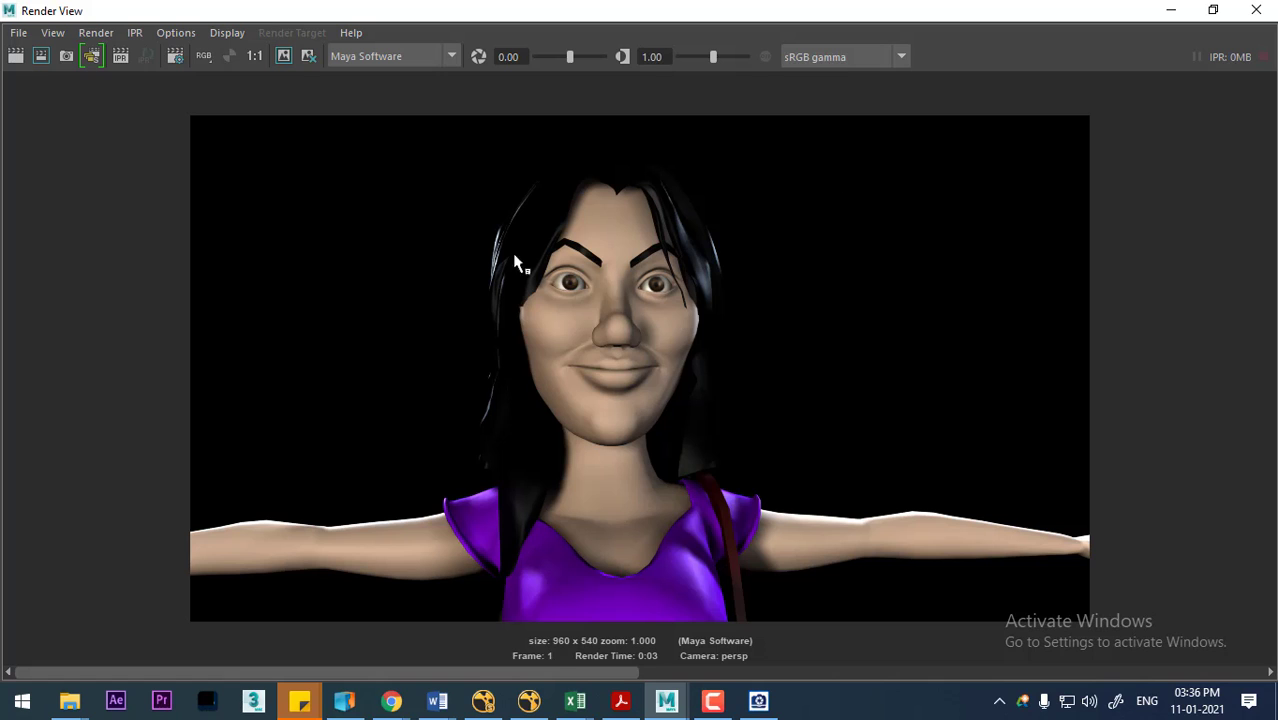
pyautogui.click(1256, 10)
pyautogui.press('a')
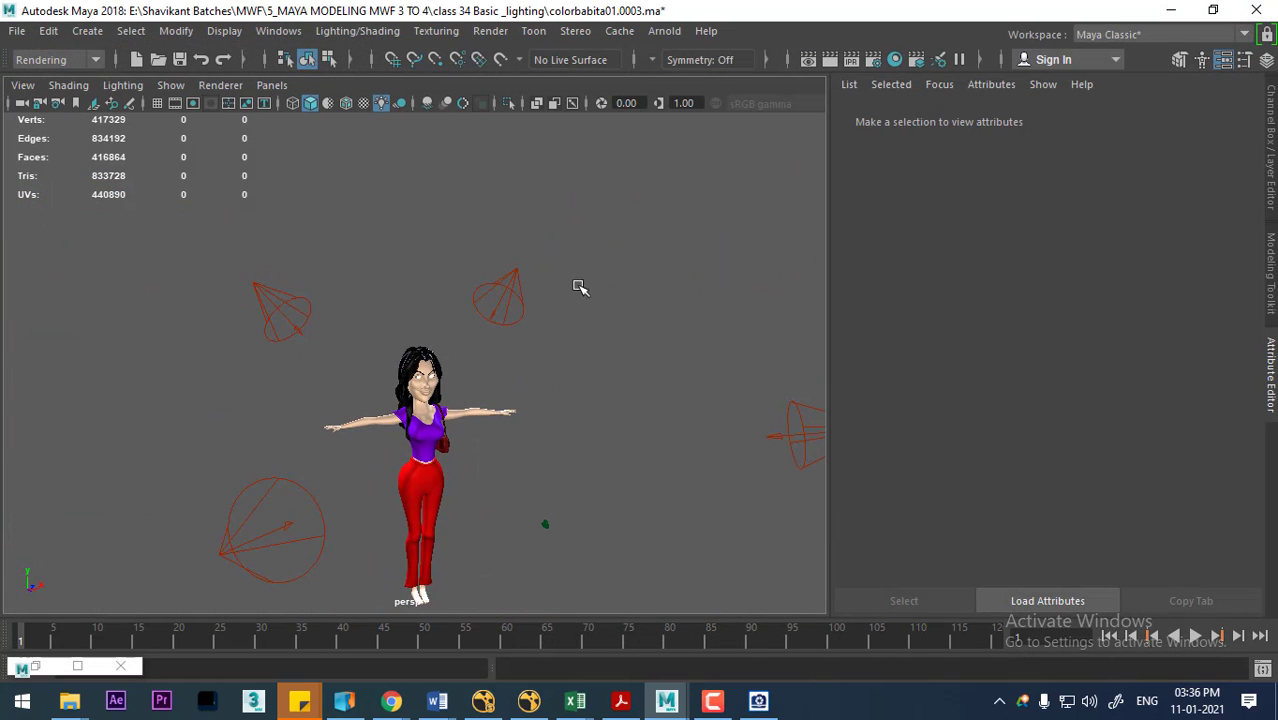
pyautogui.click(506, 285)
# Step: Select the fill spotlight together with both eyes
pyautogui.keyDown('shift'); pyautogui.click(272, 318); pyautogui.keyUp('shift')
pyautogui.moveTo(272, 318)
pyautogui.keyDown('alt'); pyautogui.mouseDown()
pyautogui.moveTo(318, 314)
pyautogui.moveTo(364, 359)
pyautogui.mouseUp(); pyautogui.keyUp('alt')
pyautogui.click(705, 265)
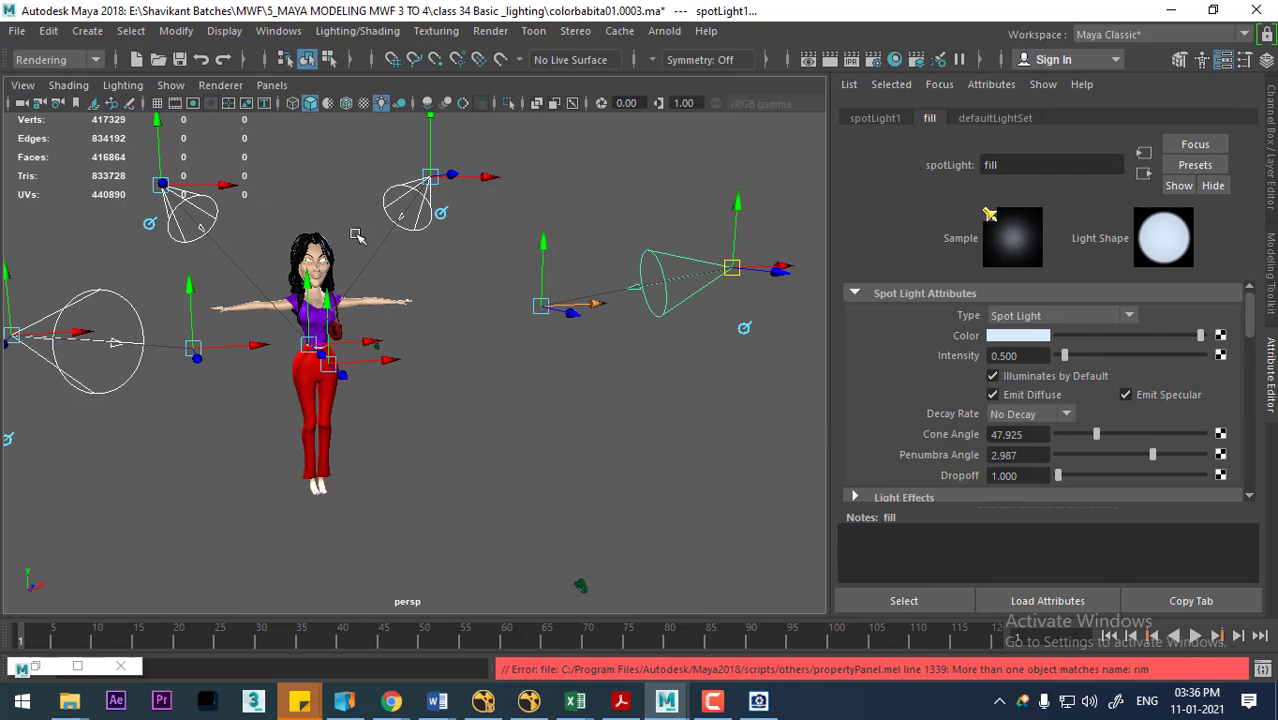
pyautogui.scroll(5, 371, 236)
pyautogui.scroll(5, 579, 594)
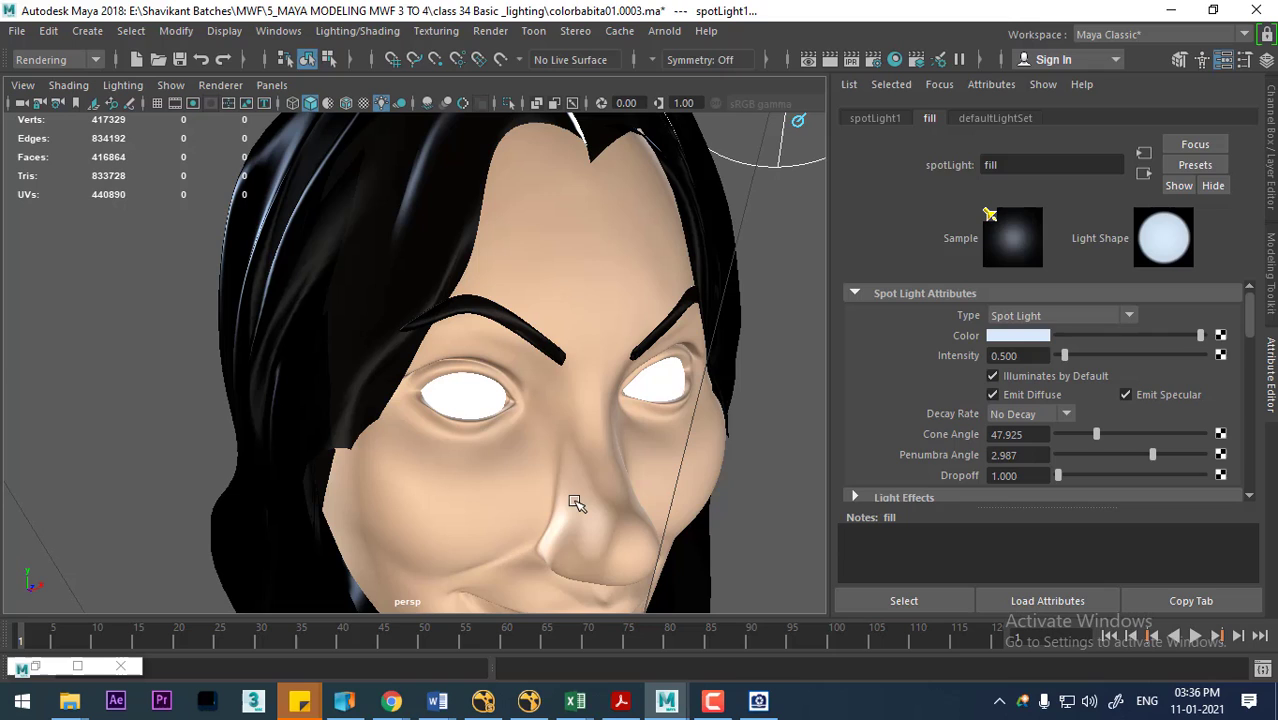
pyautogui.click(478, 403)
pyautogui.click(680, 402)
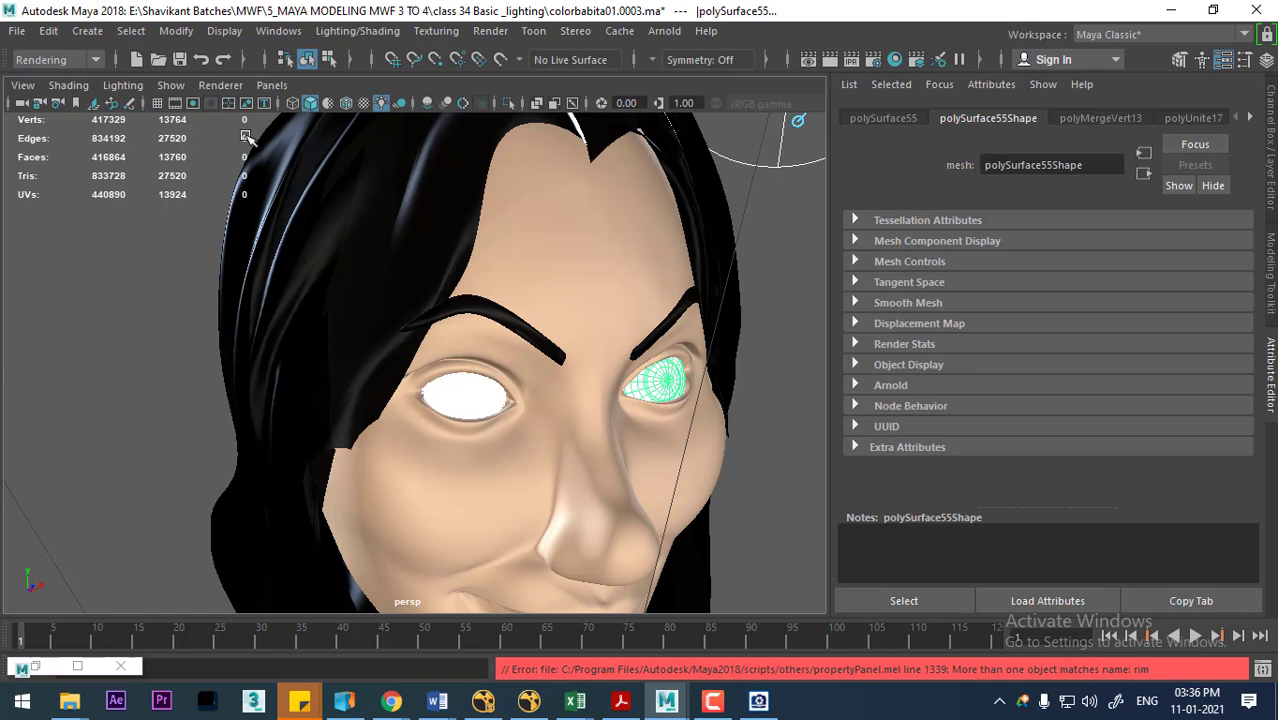
# Step: Break the fill light's links to the eye, reselect the right eye, and show the Channel Box
pyautogui.click(366, 28)
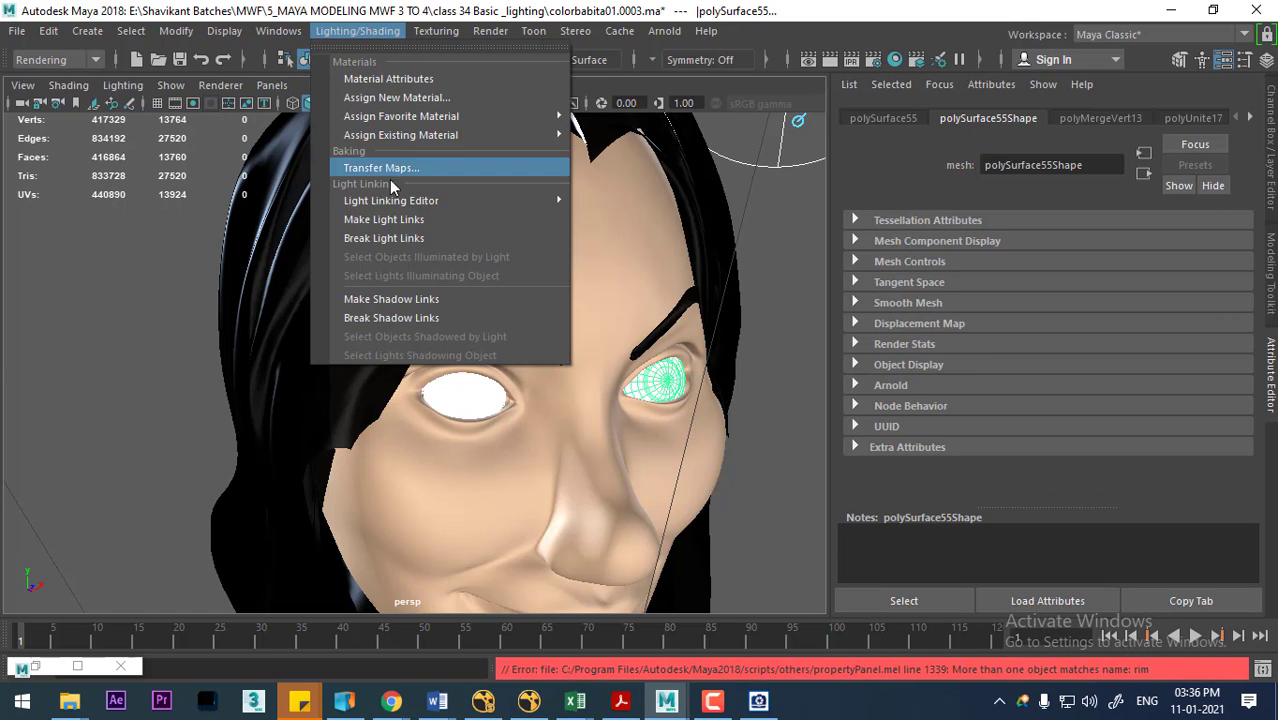
pyautogui.click(402, 238)
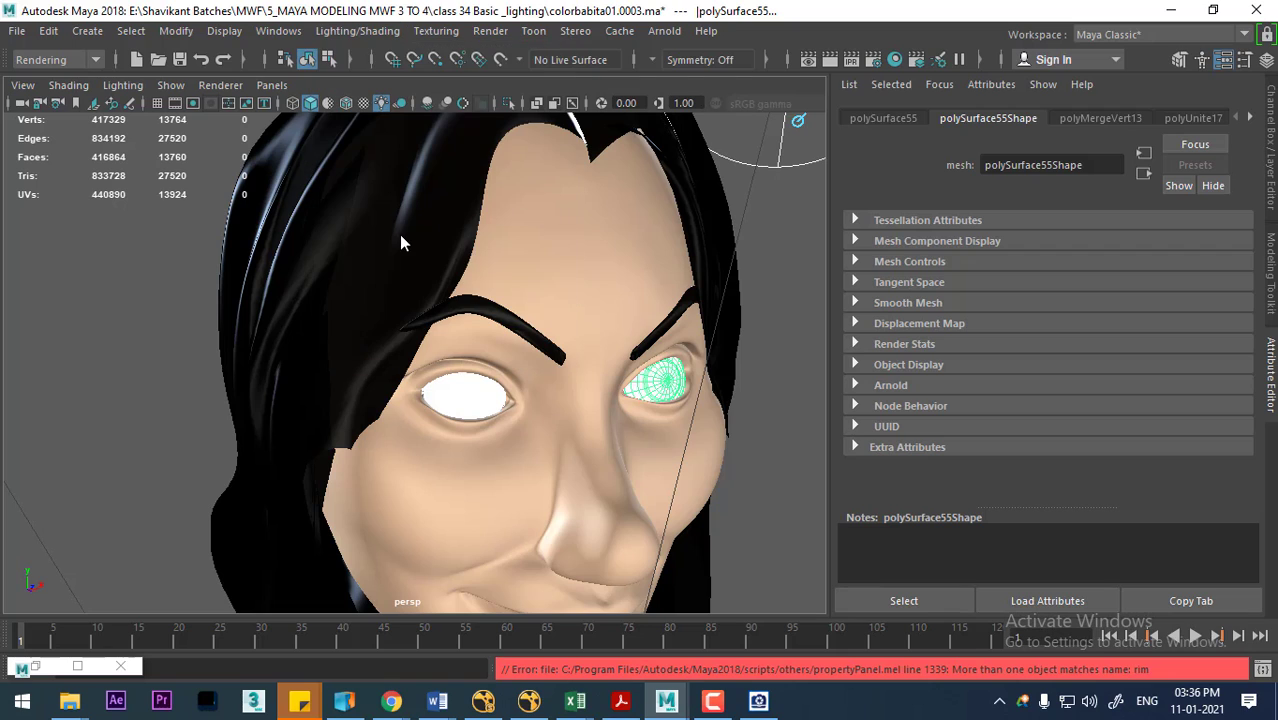
pyautogui.click(800, 372)
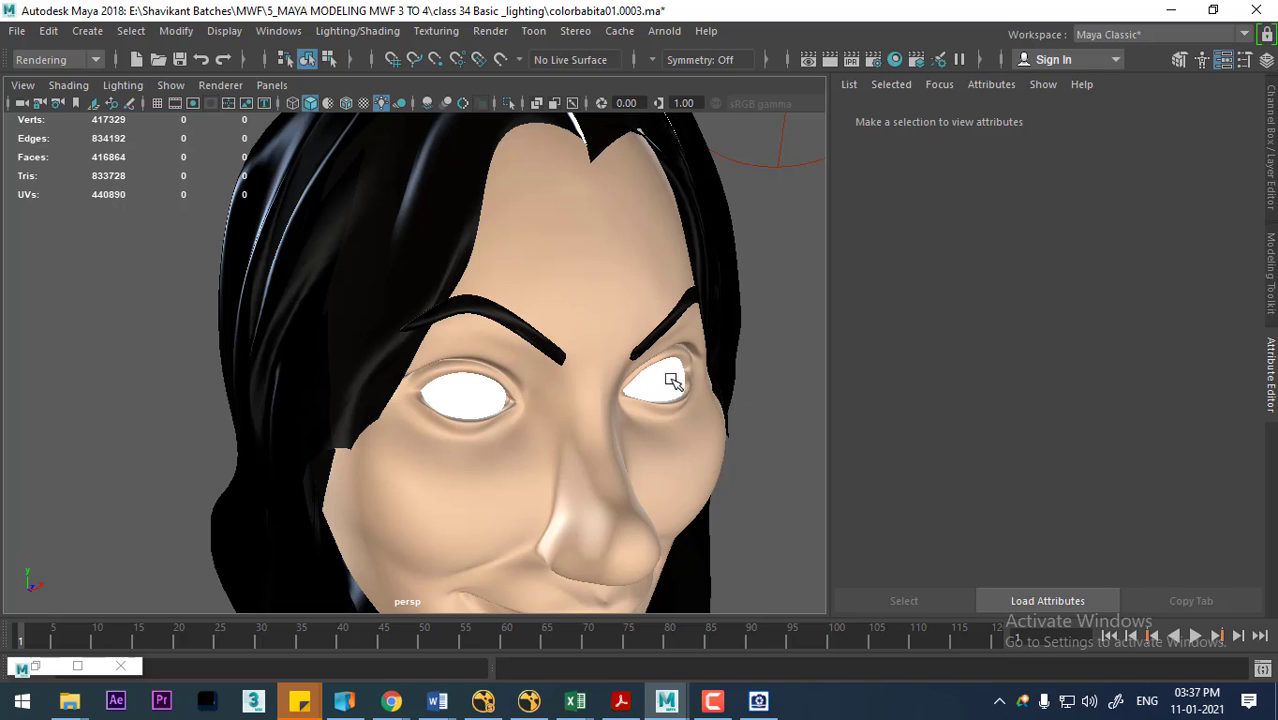
pyautogui.click(668, 380)
pyautogui.click(1271, 100)
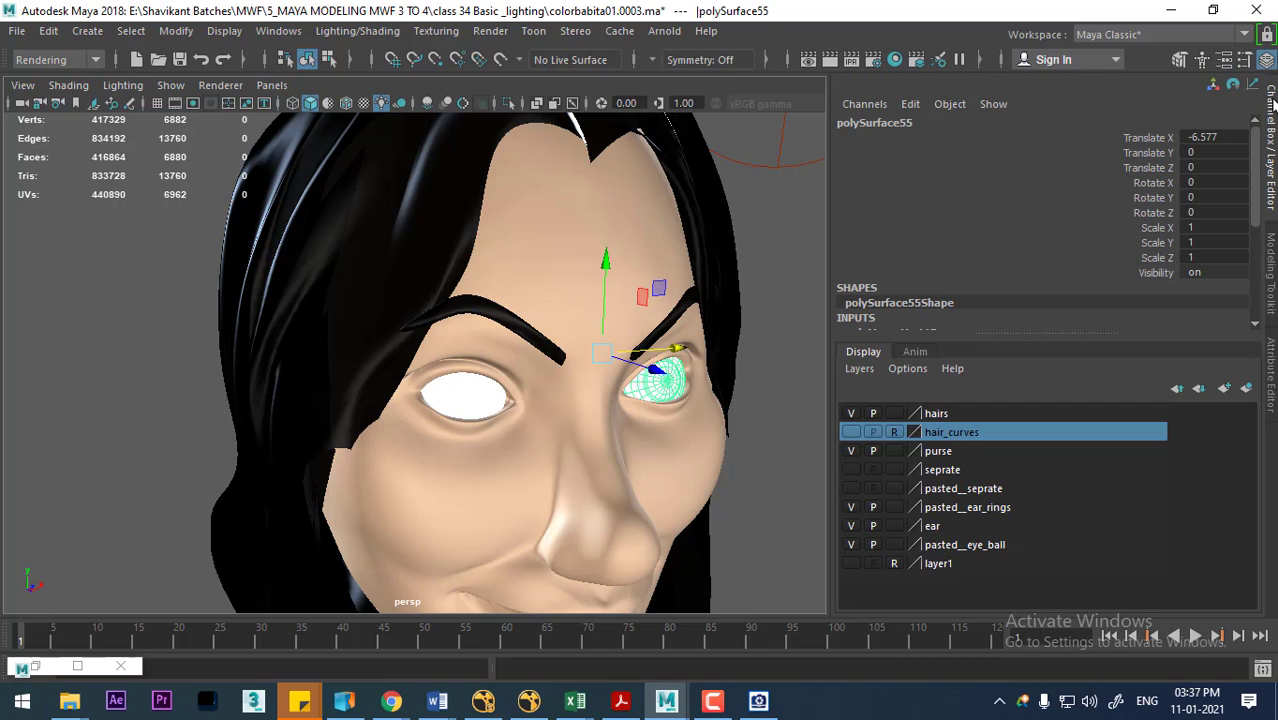
# Step: Rename the right eye mesh polySurface55 to R_outer_eyeball in the Channel Box
pyautogui.doubleClick(888, 121)
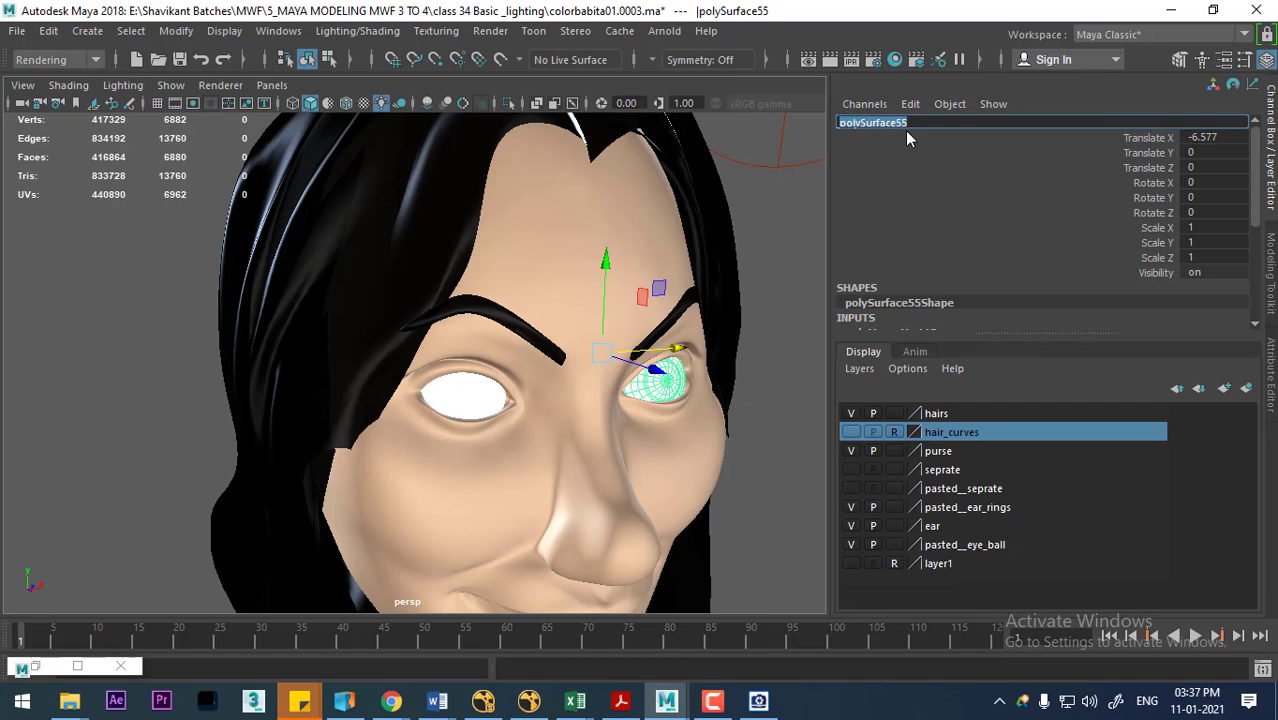
pyautogui.write('o')
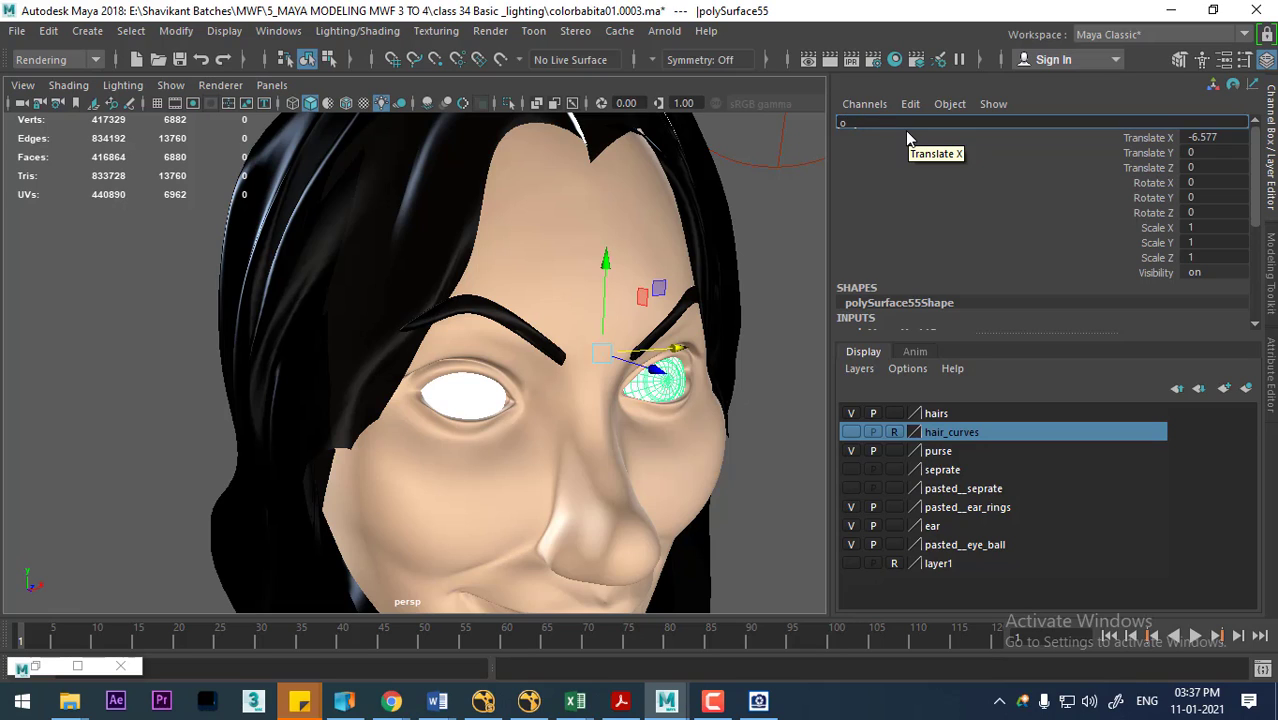
pyautogui.write('uter_eyeball')
pyautogui.press('Return')
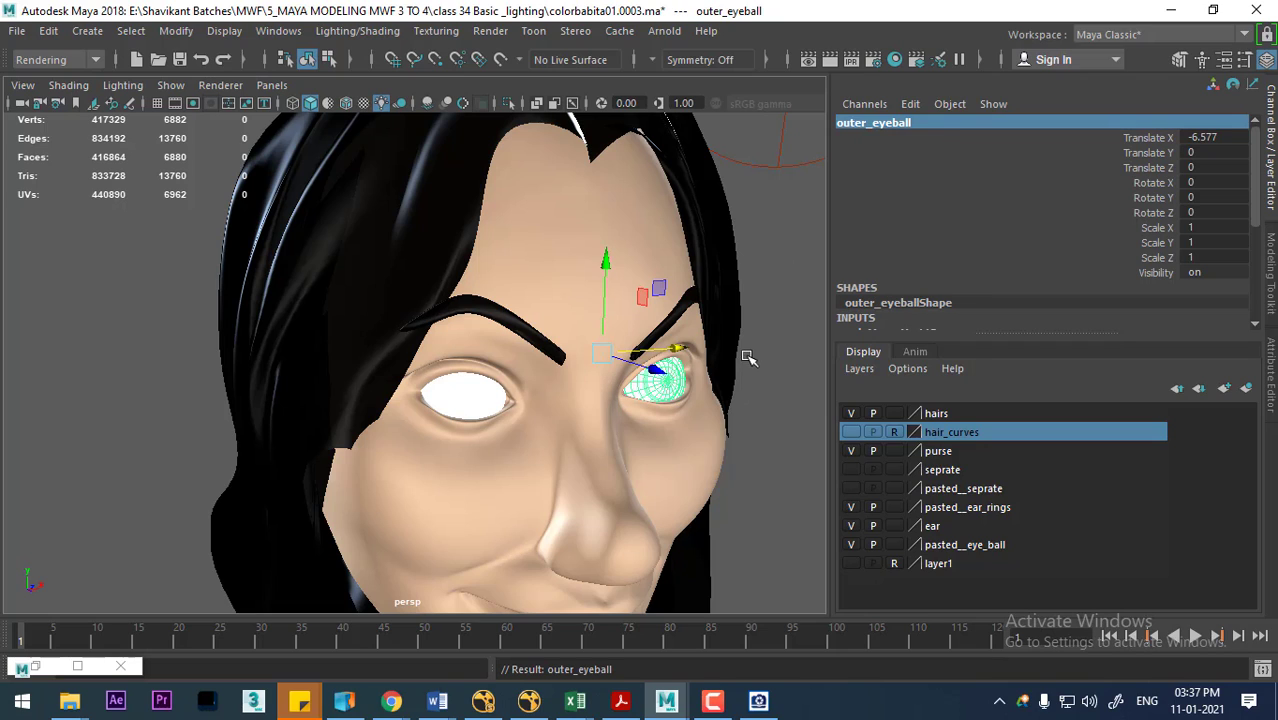
pyautogui.click(747, 357)
pyautogui.click(480, 397)
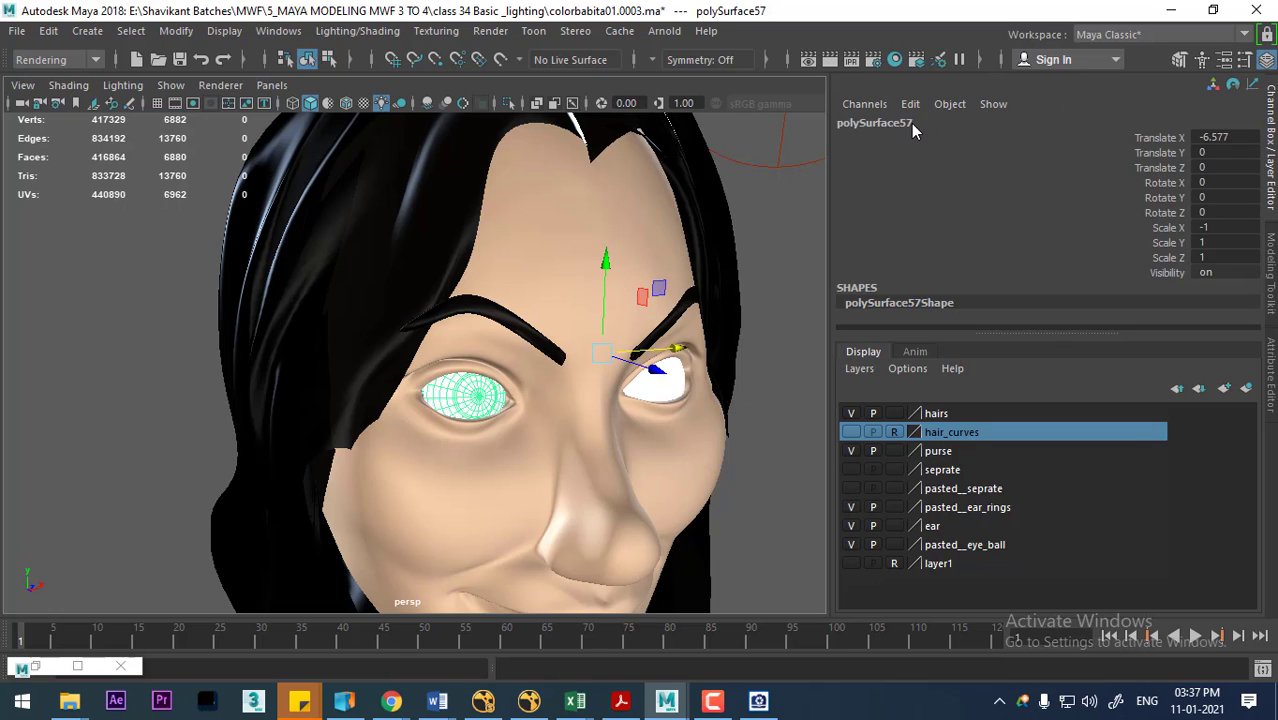
pyautogui.click(680, 385)
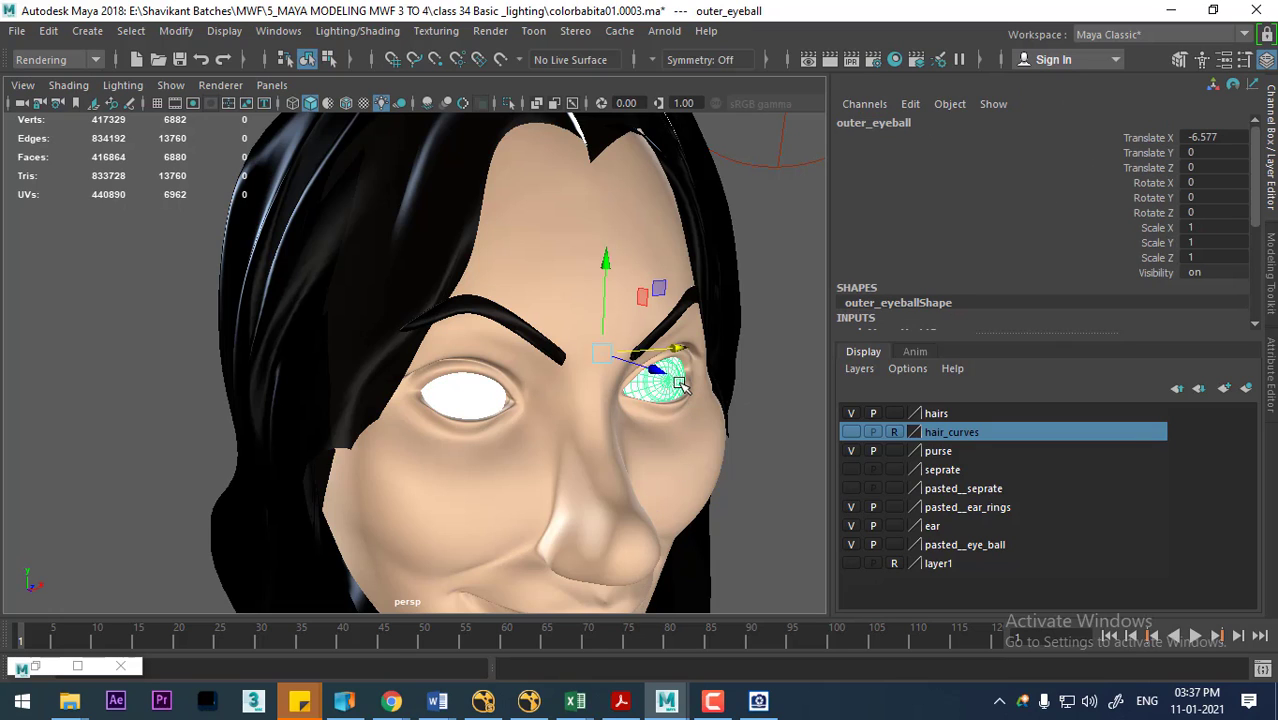
pyautogui.doubleClick(856, 125)
pyautogui.click(841, 124)
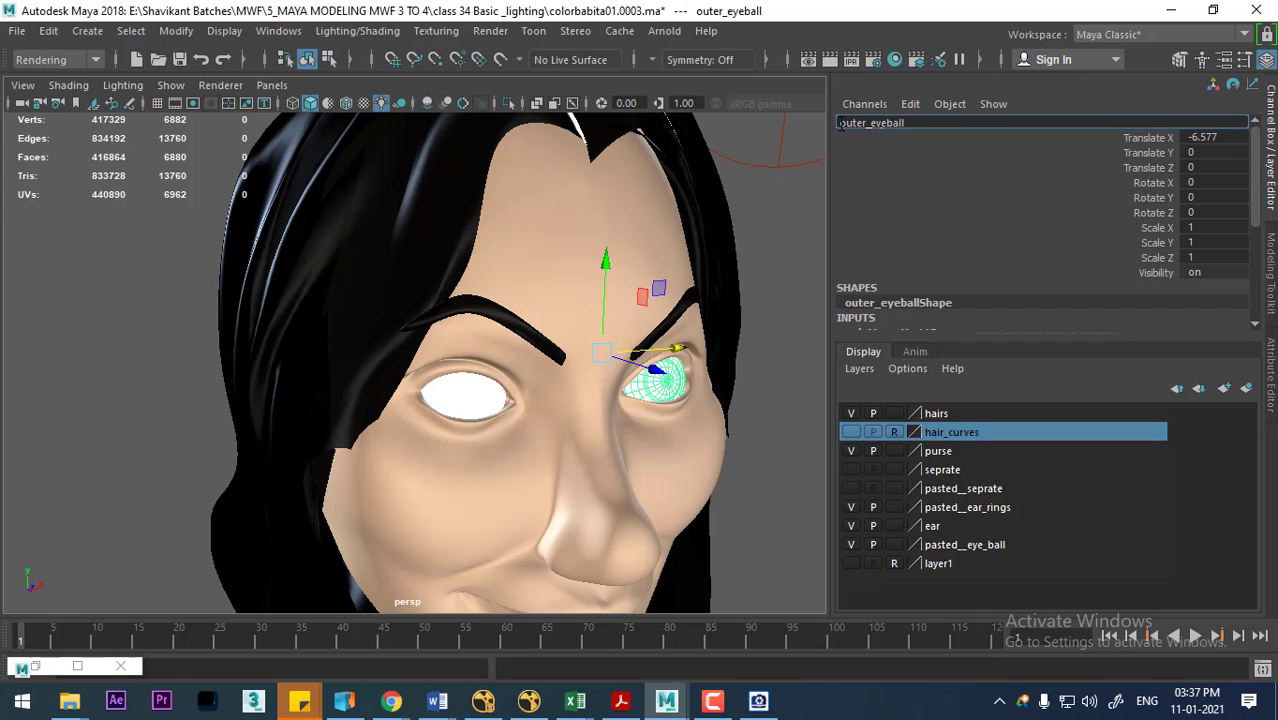
pyautogui.write('R_')
pyautogui.press('Return')
# Step: Rename the left eye mesh polySurface57 to L_eye_ball
pyautogui.click(455, 398)
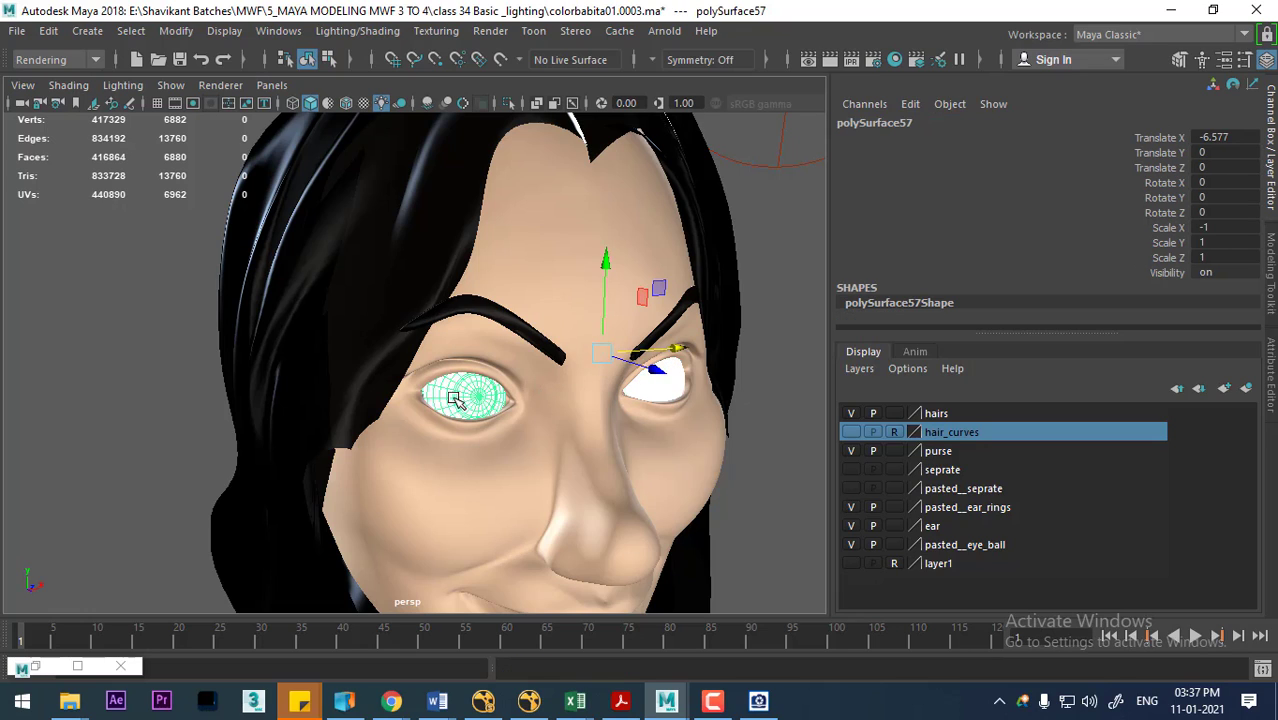
pyautogui.click(906, 122)
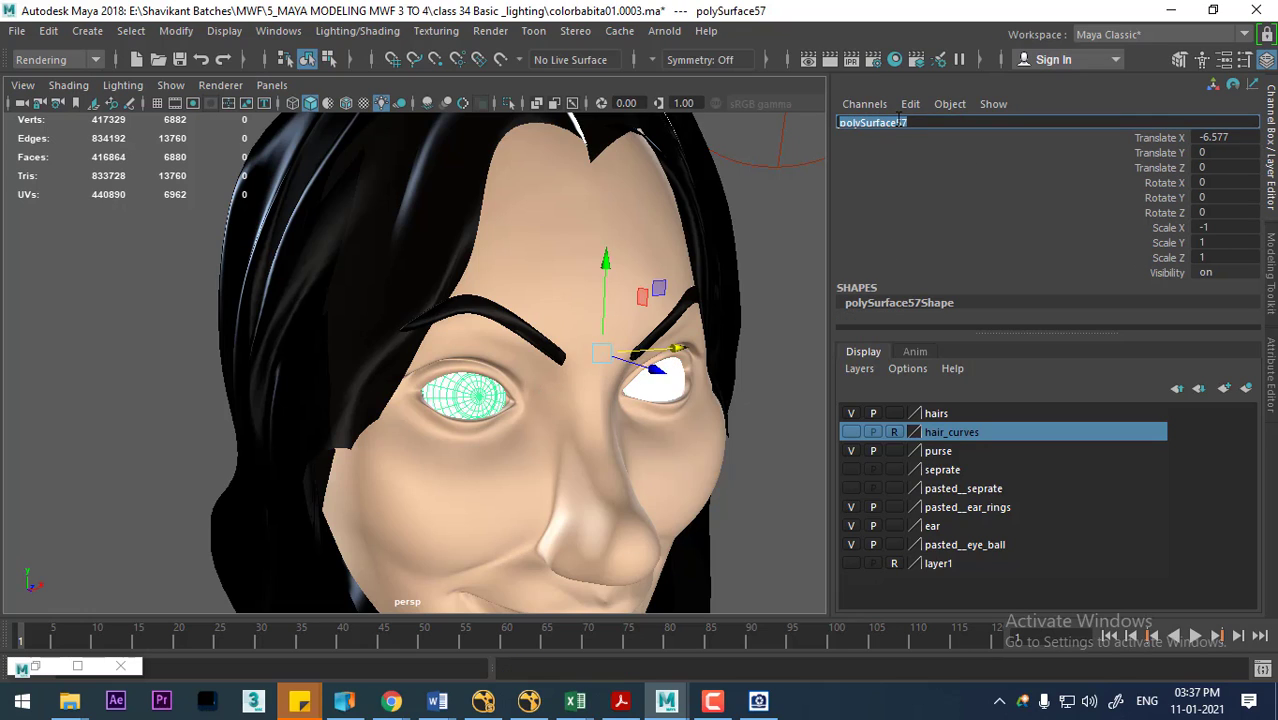
pyautogui.write('L_eye_ball')
pyautogui.press('Return')
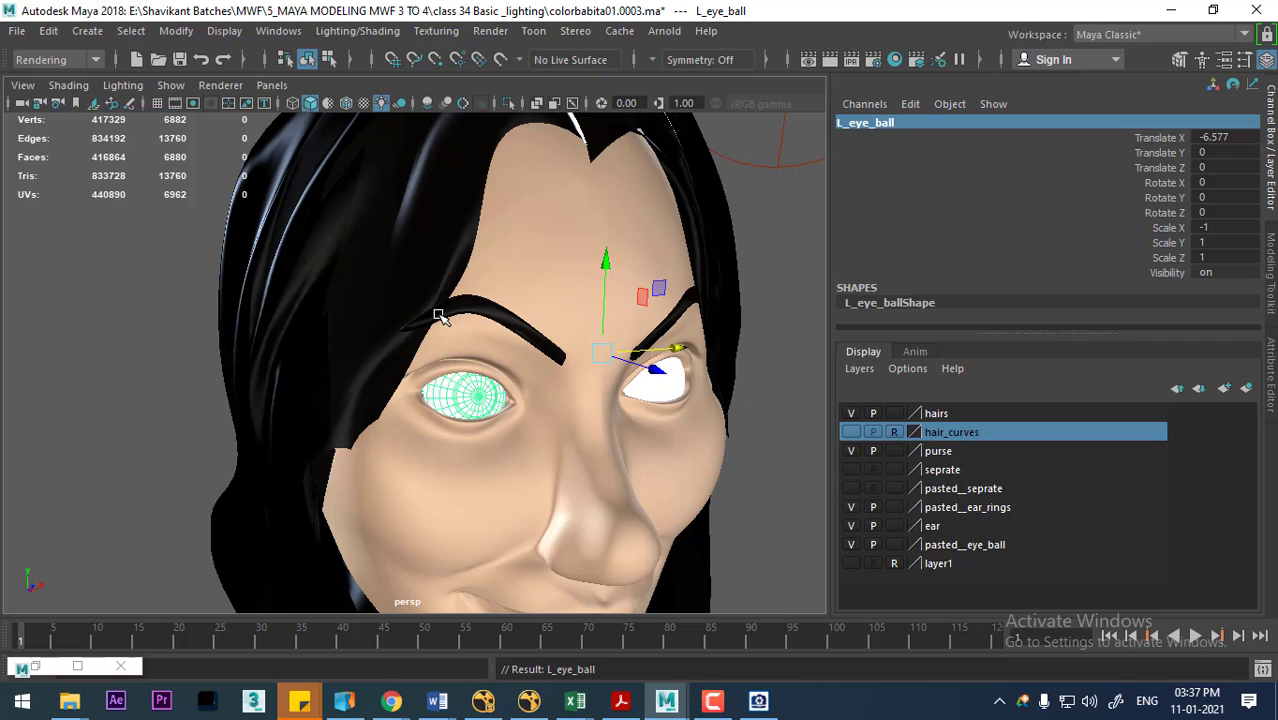
# Step: Open the Light-Centric Light Linking Editor and resize it clear of the face
pyautogui.click(357, 30)
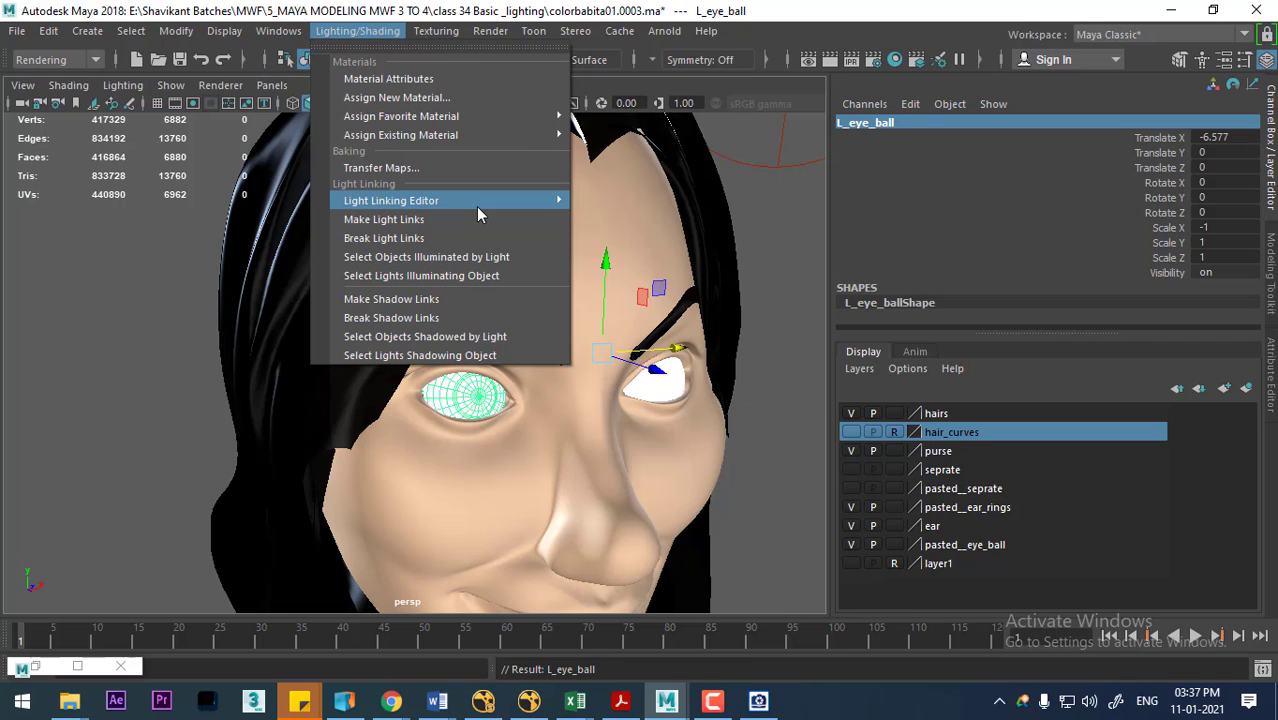
pyautogui.moveTo(391, 200)
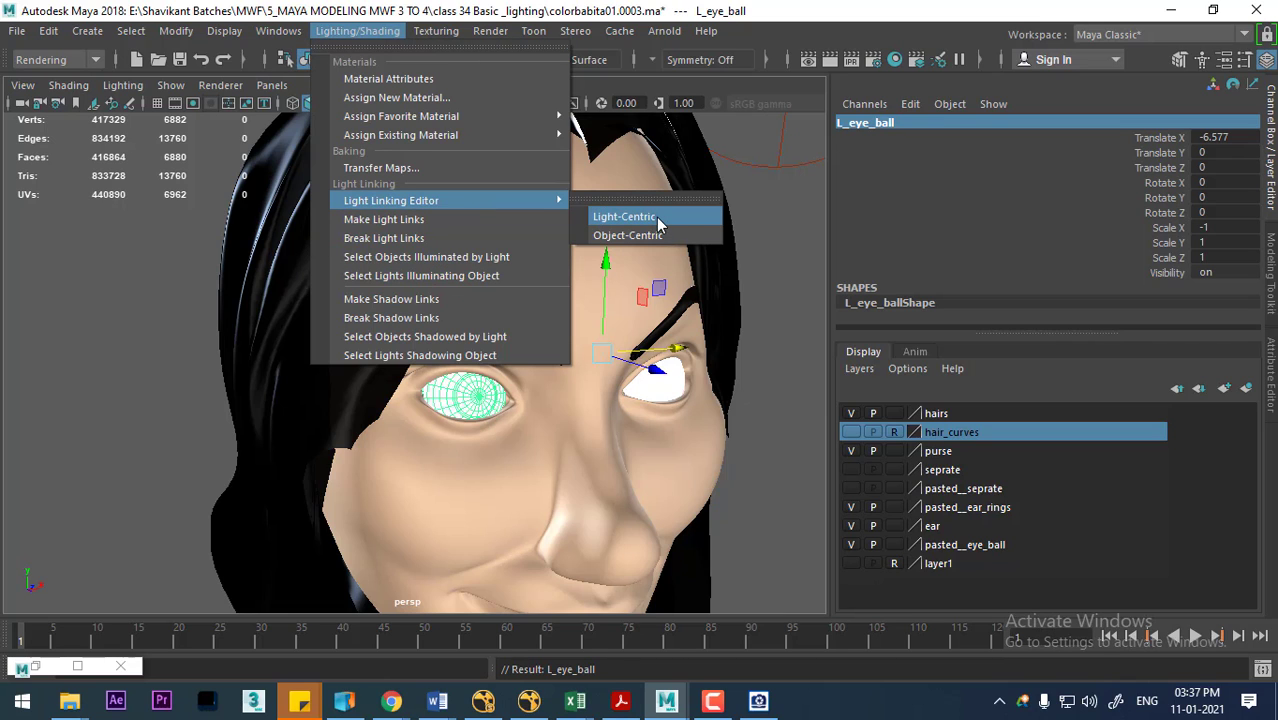
pyautogui.click(666, 217)
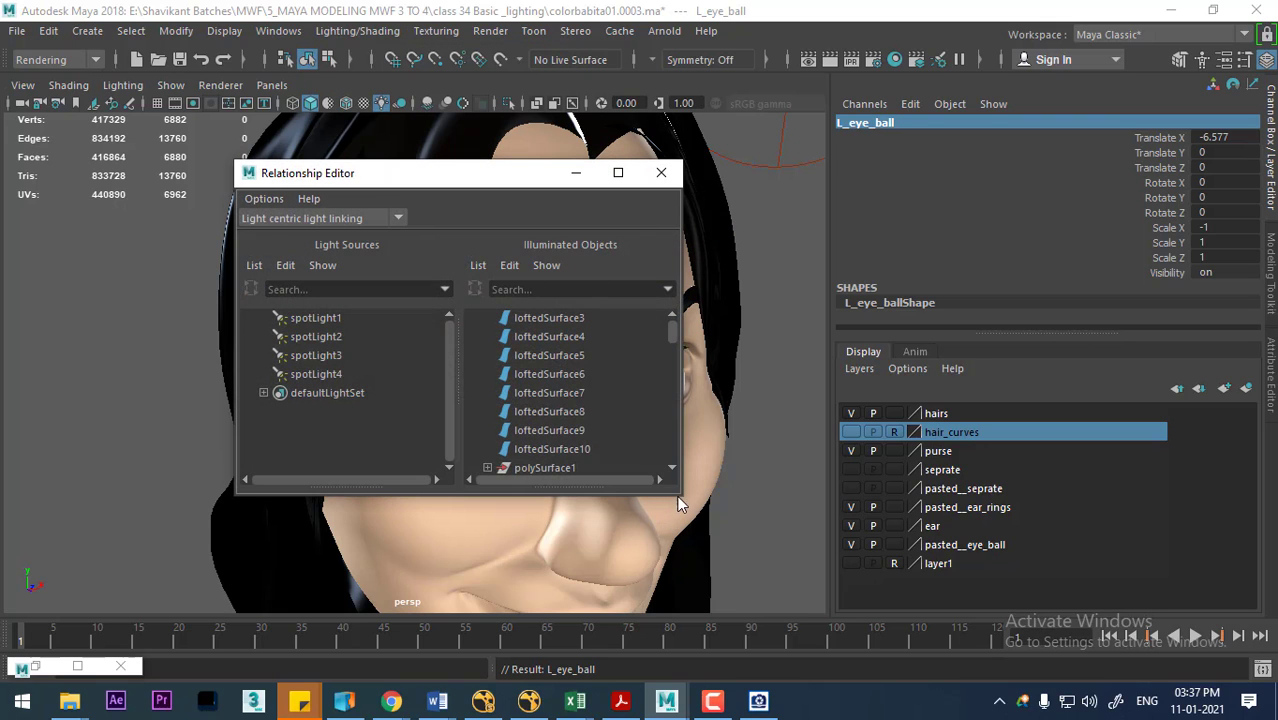
pyautogui.moveTo(678, 497); pyautogui.dragTo(930, 710)
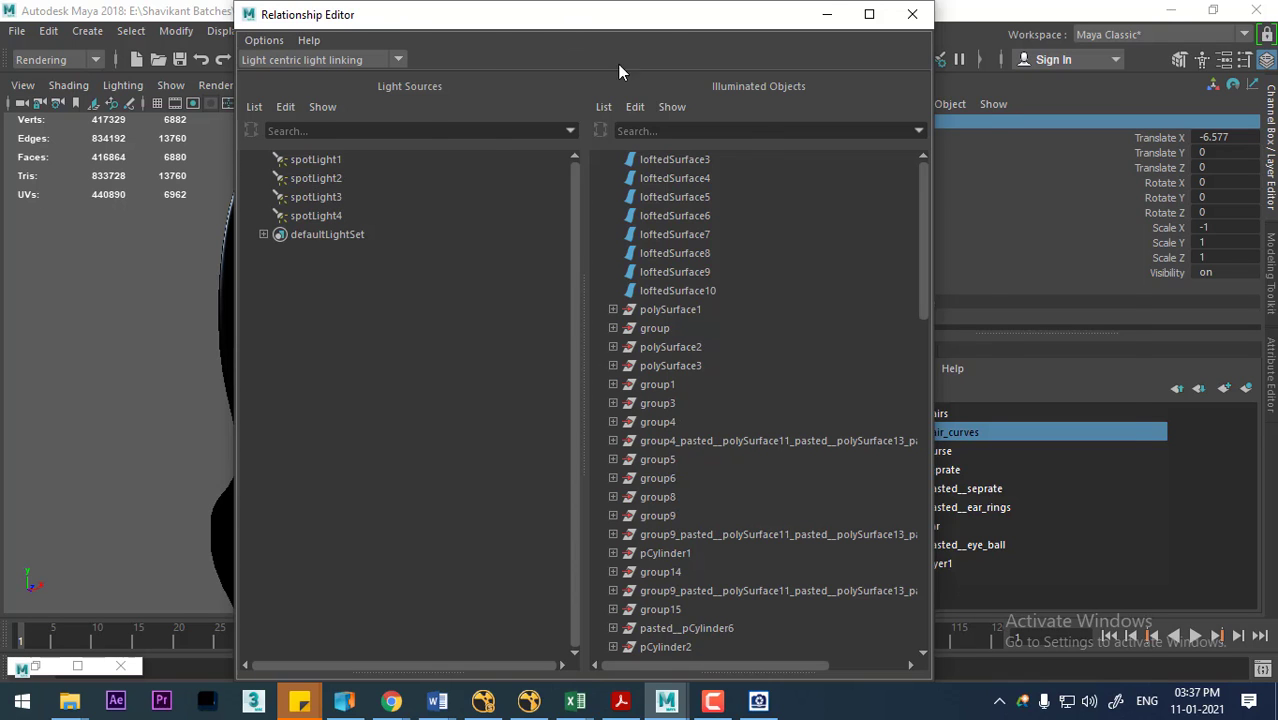
pyautogui.moveTo(617, 63); pyautogui.dragTo(785, 222)
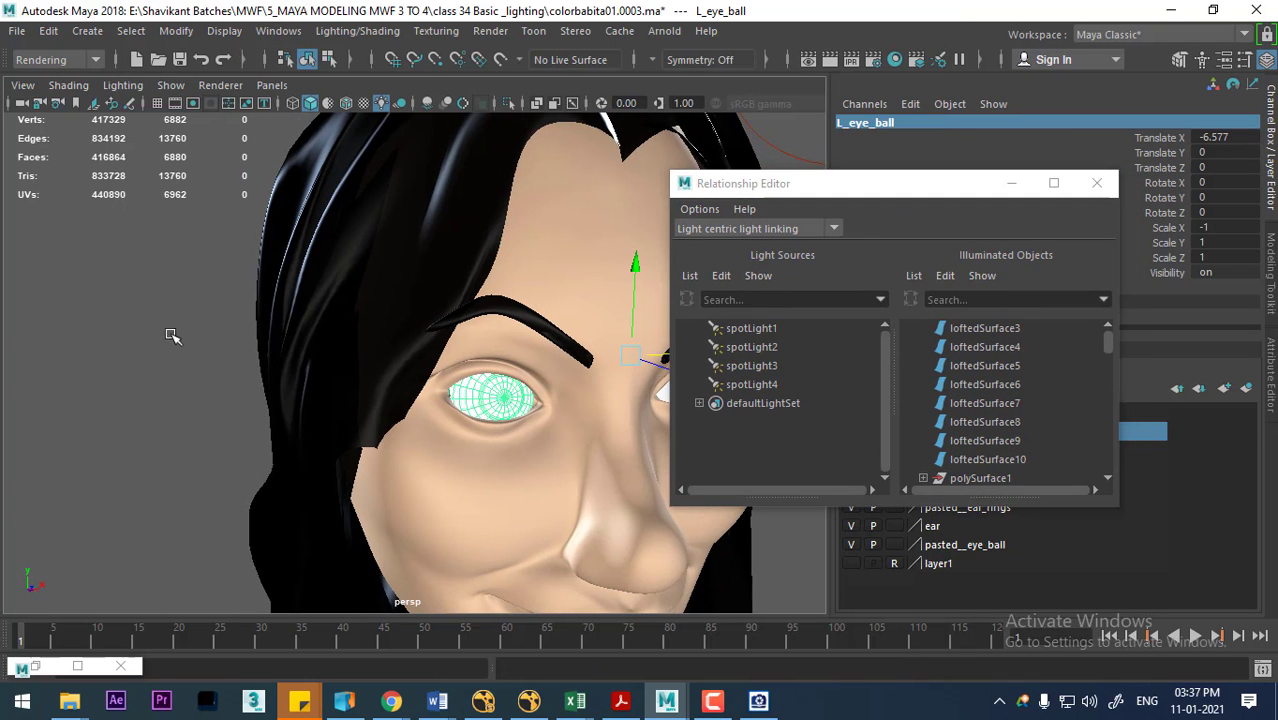
# Step: Show the Outliner panel via the hotbox and open its object-type filters
pyautogui.press('space')
pyautogui.click(217, 184)
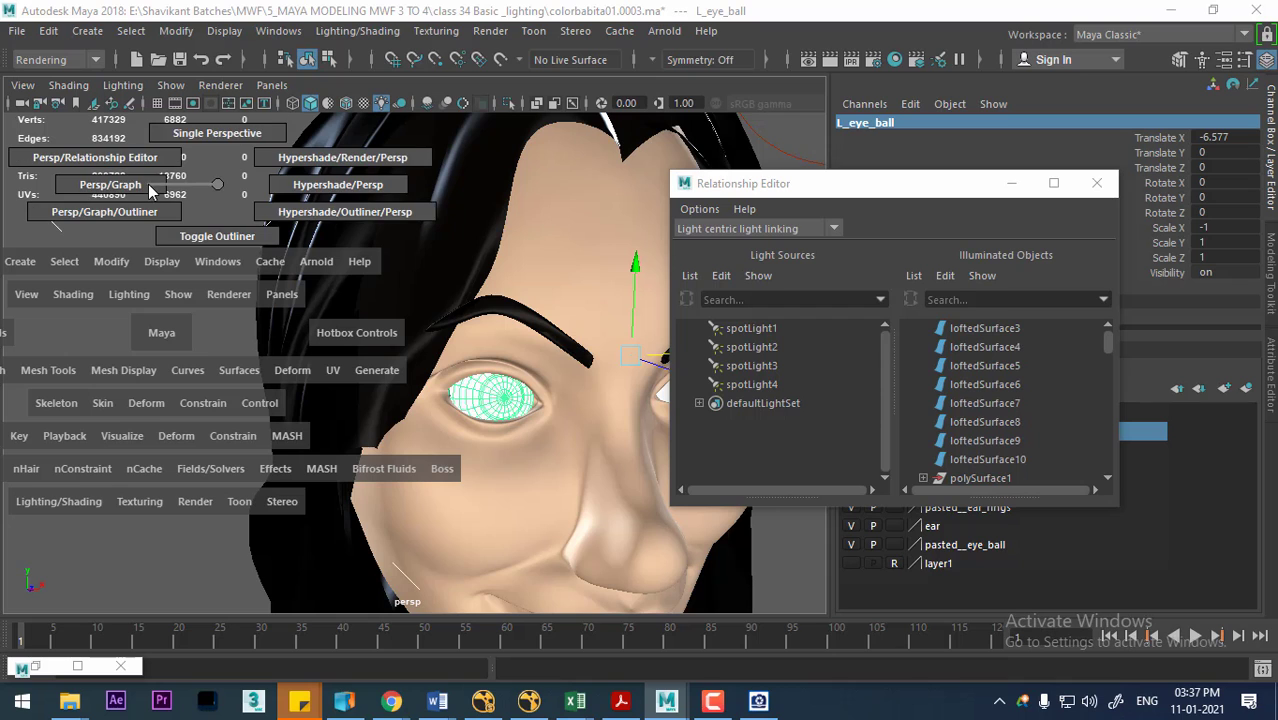
pyautogui.click(236, 242)
pyautogui.scroll(-10, 96, 324)
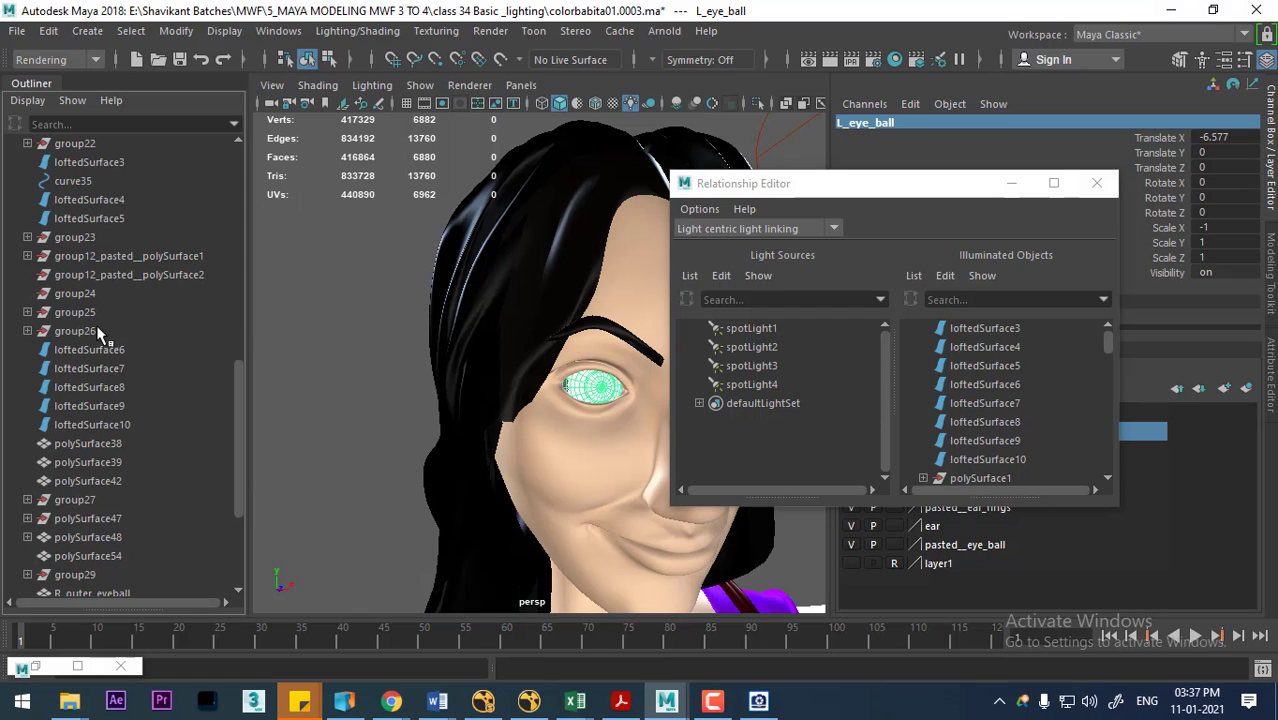
pyautogui.click(80, 101)
pyautogui.moveTo(150, 134)
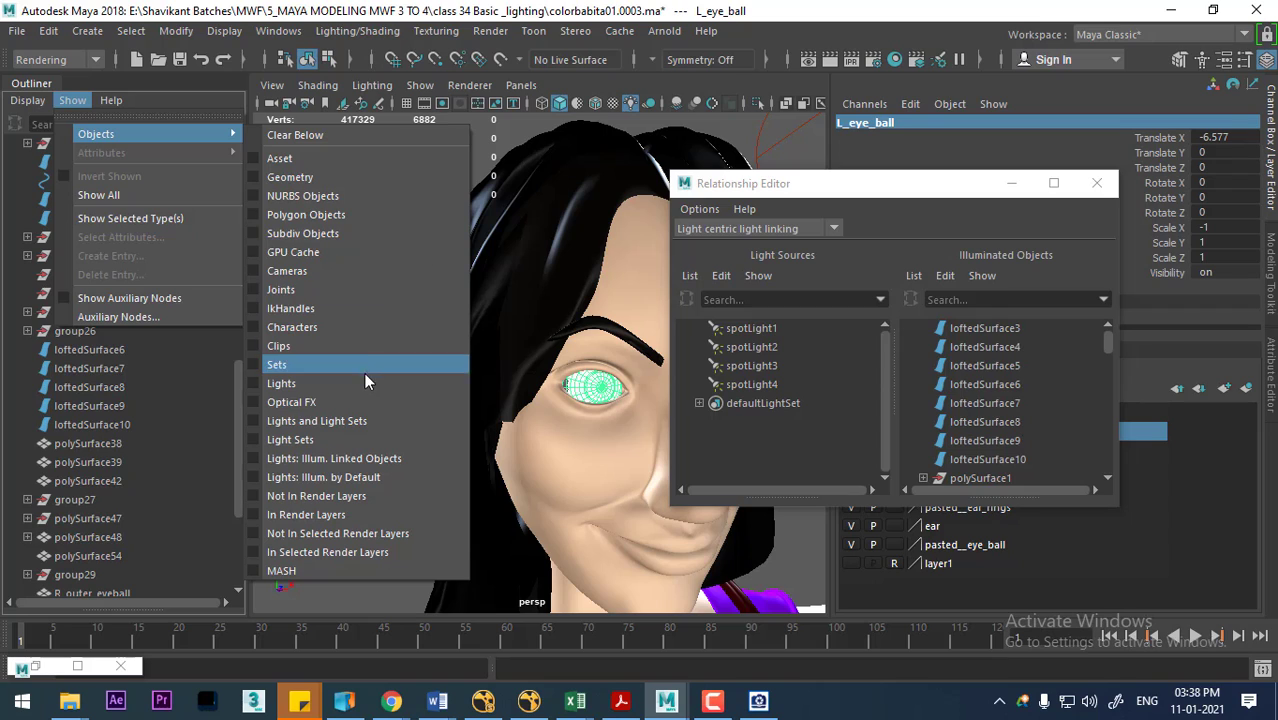
# Step: Filter the Outliner to show only lights and rename spotLight2 to key
pyautogui.click(364, 383)
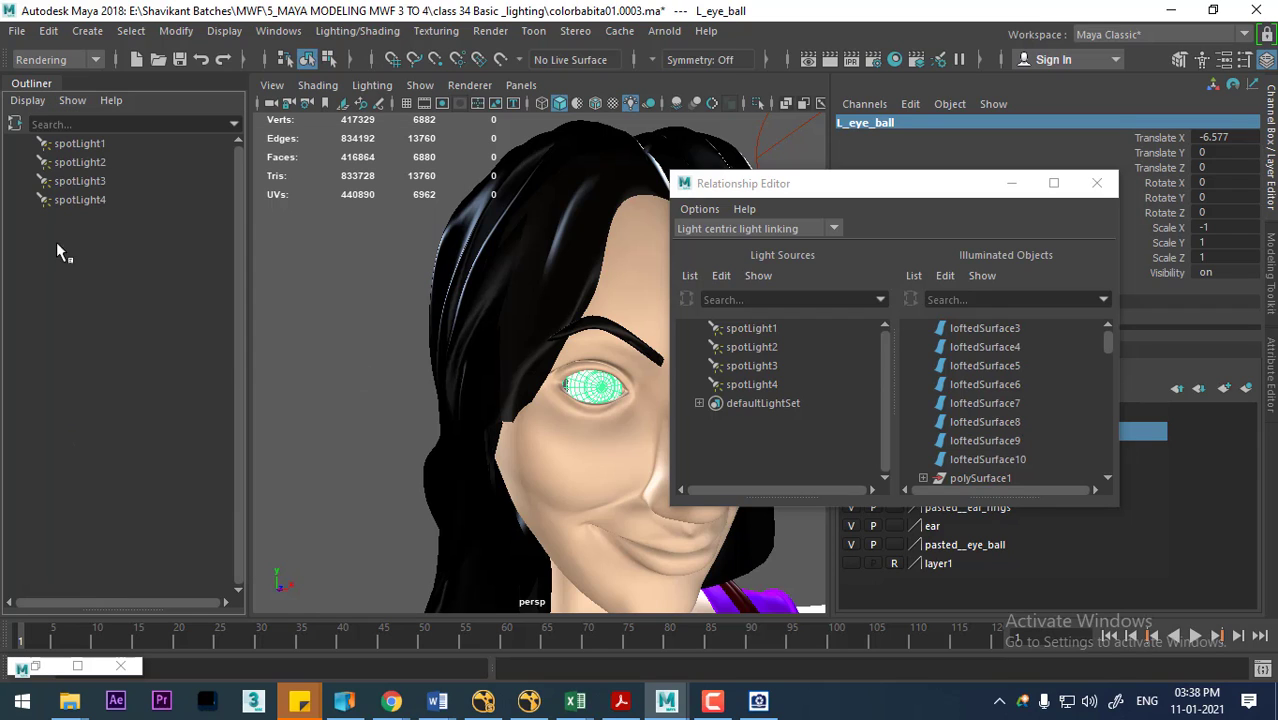
pyautogui.click(68, 155)
pyautogui.press('f')
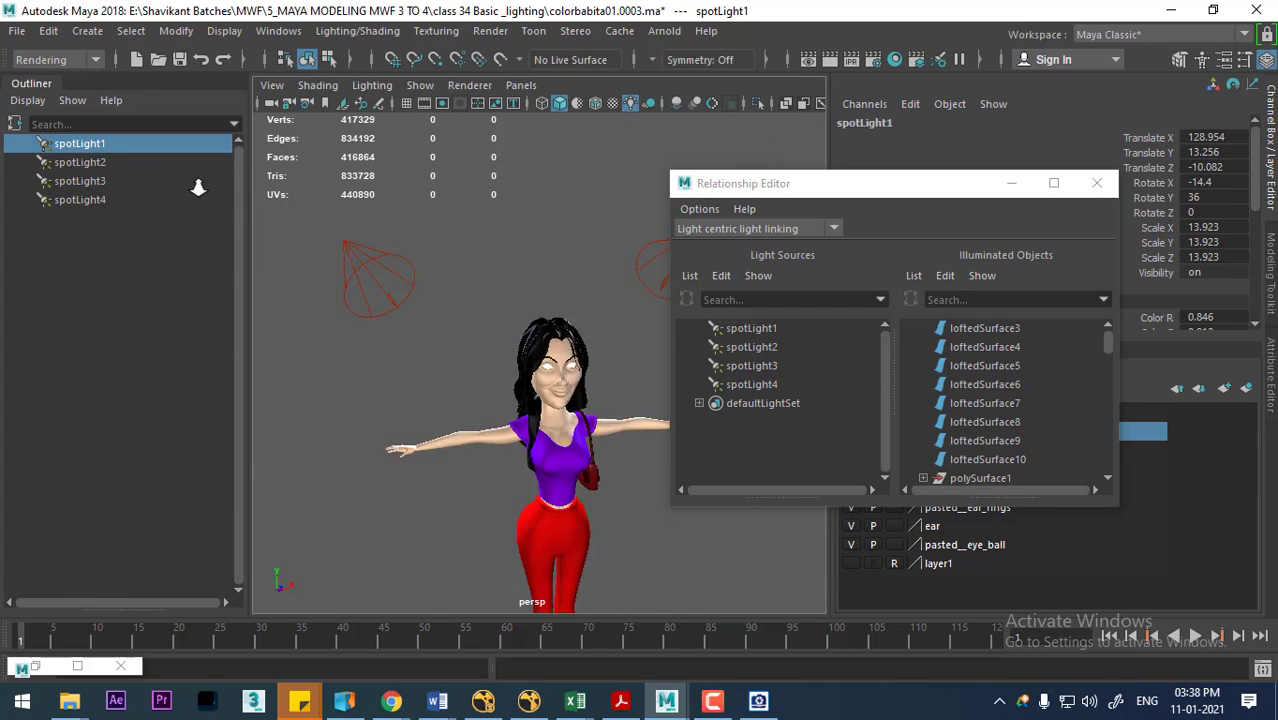
pyautogui.scroll(3, 424, 343)
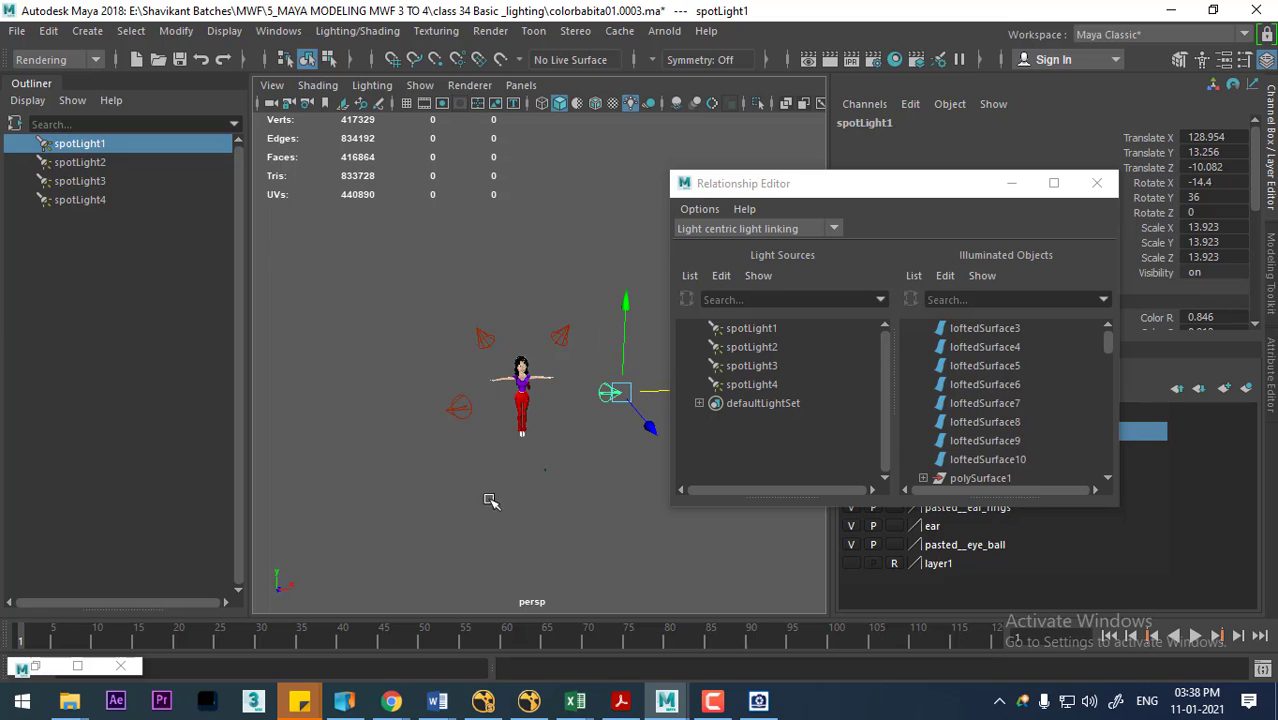
pyautogui.click(1000, 182)
pyautogui.click(463, 410)
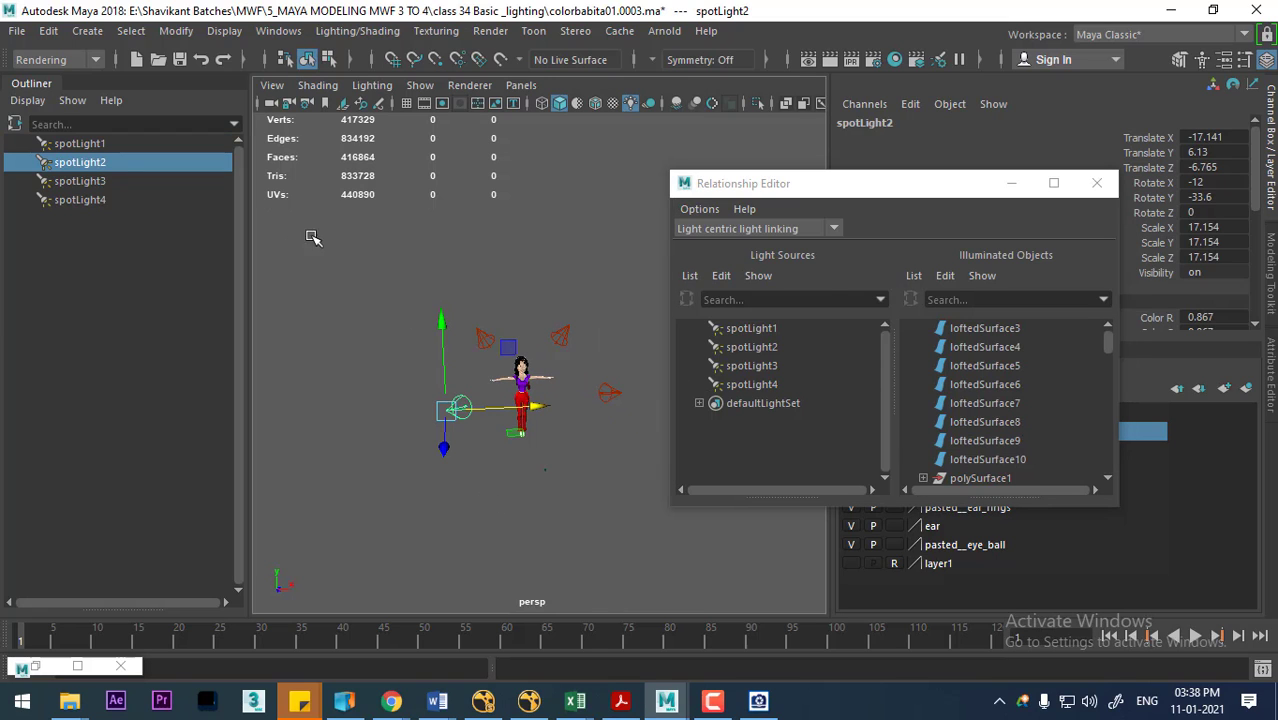
pyautogui.doubleClick(79, 162)
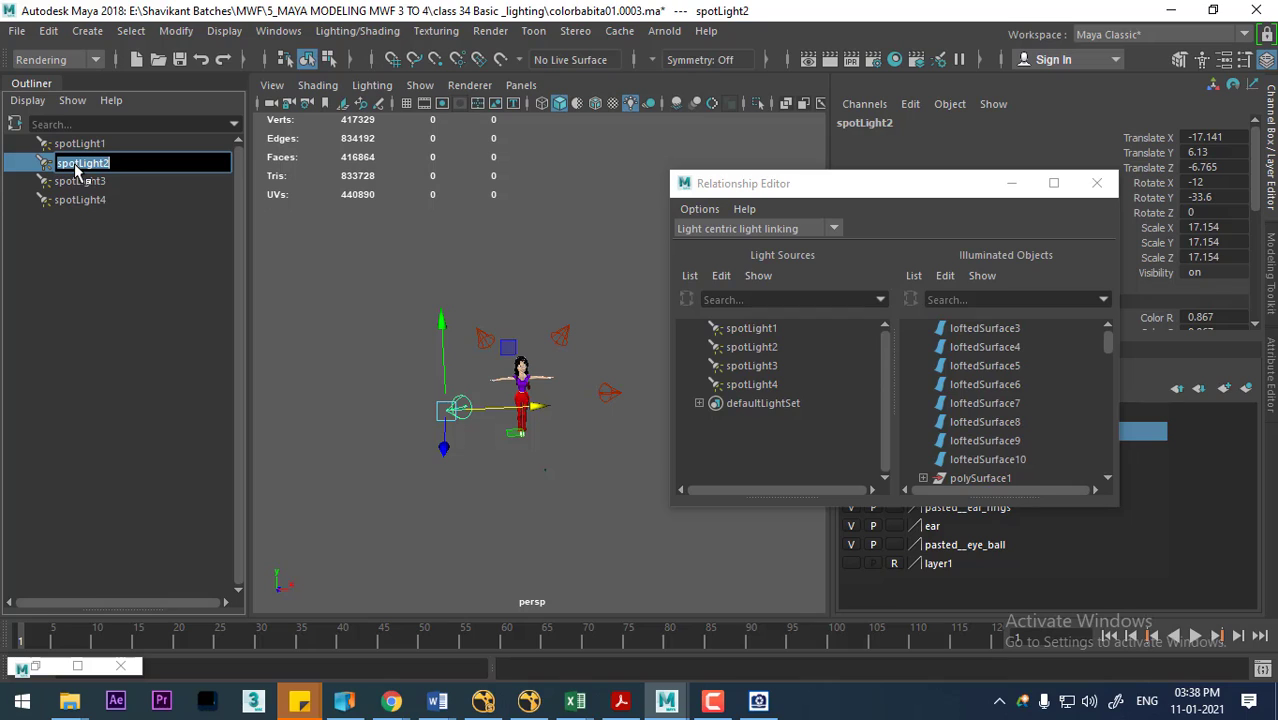
pyautogui.write('key')
pyautogui.press('Return')
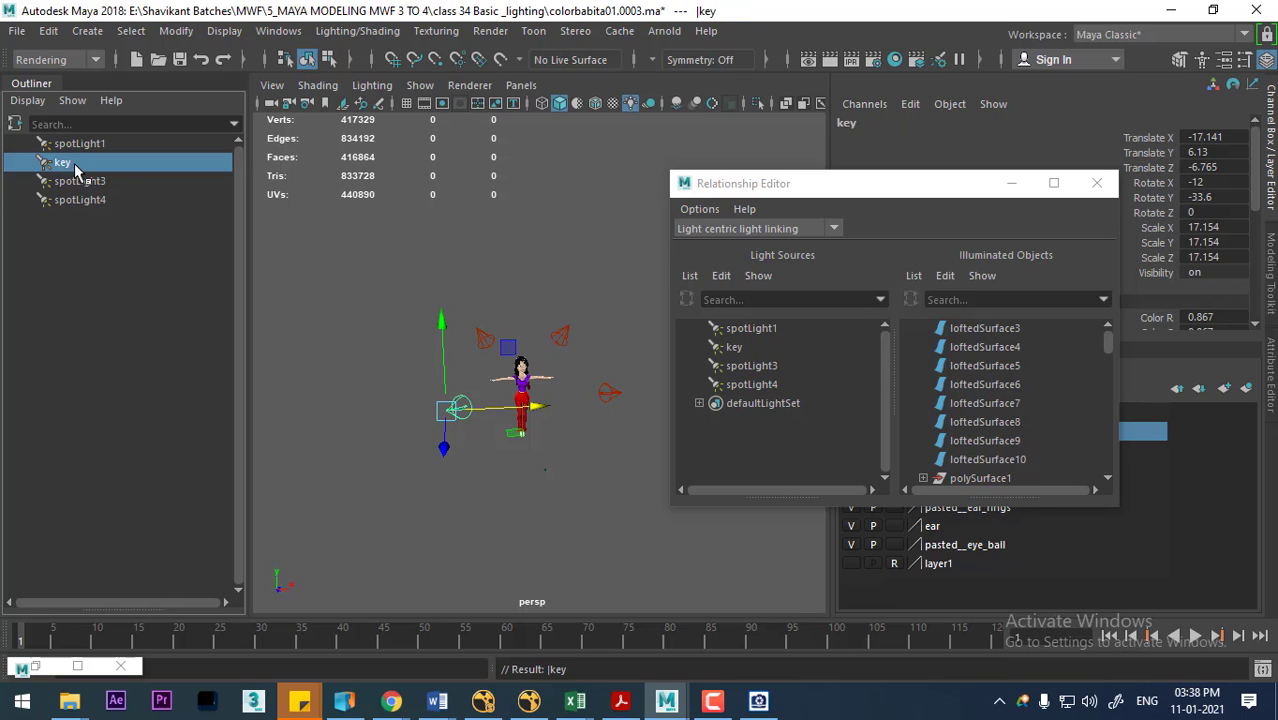
# Step: Rename spotLight1 to fill, spotLight3 to rim_l, spotLight4 to rim_R, and enlarge the editor
pyautogui.click(80, 146)
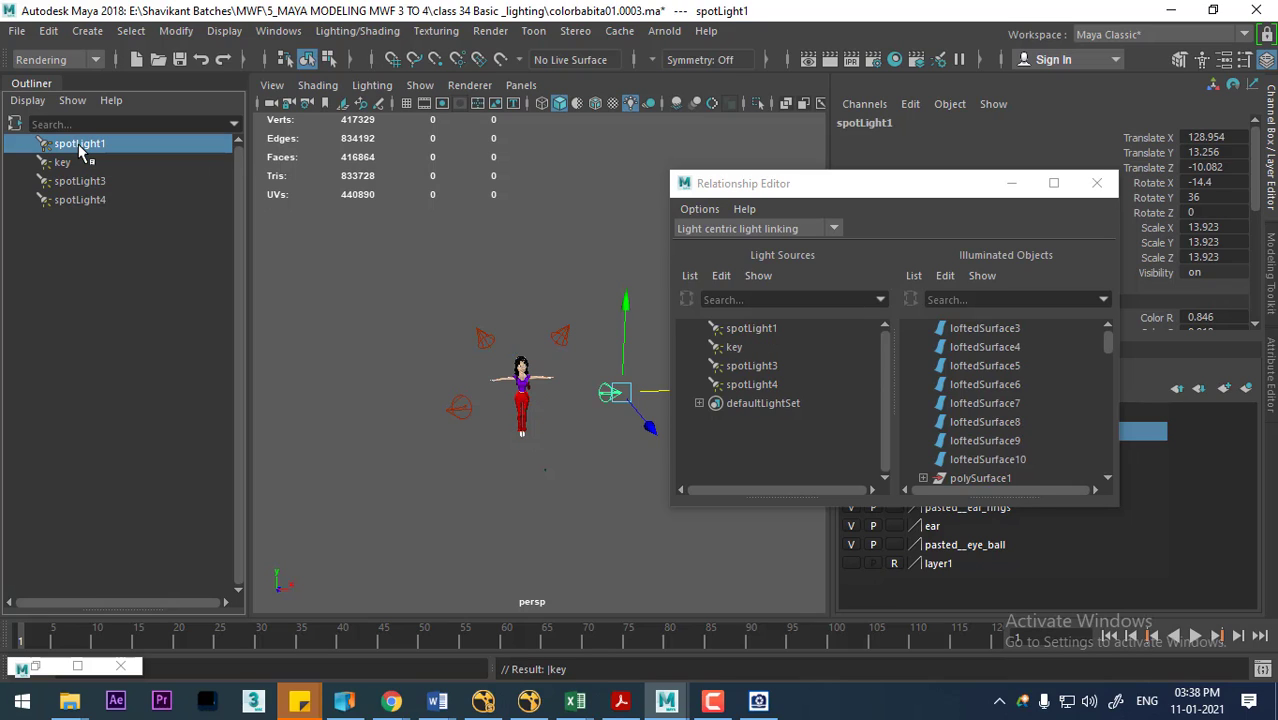
pyautogui.doubleClick(80, 146)
pyautogui.write('fill')
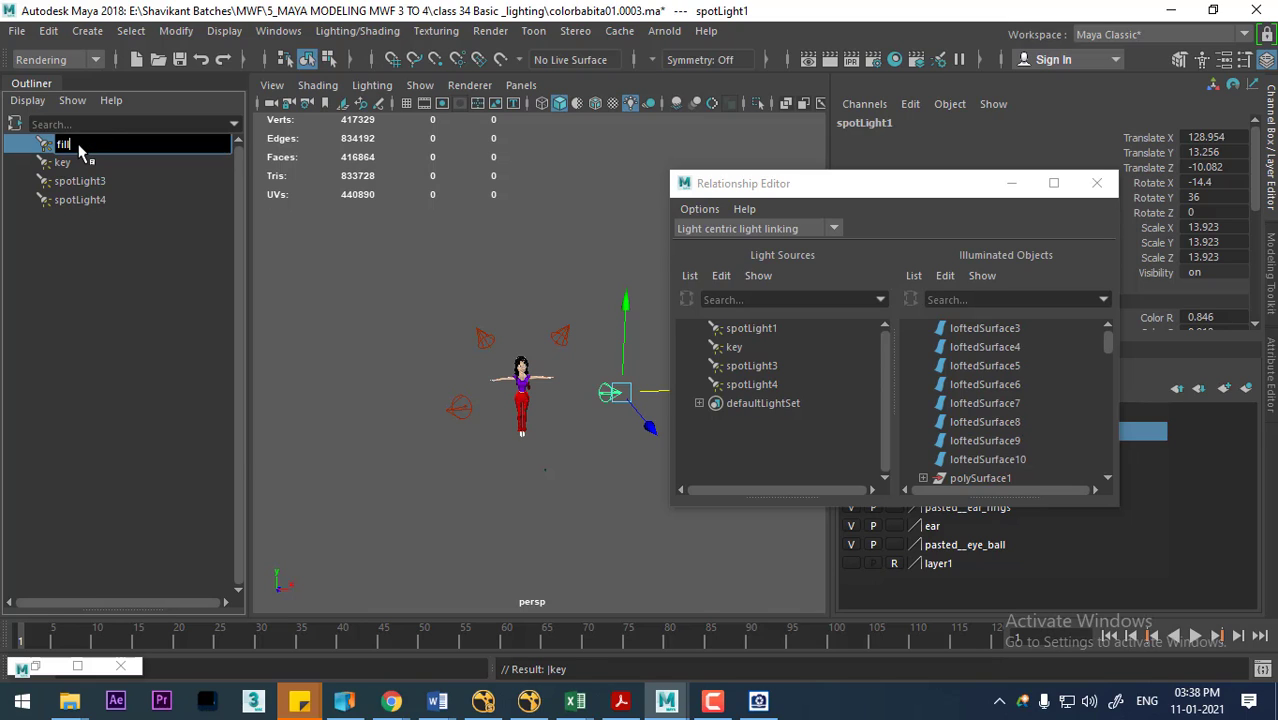
pyautogui.press('Return')
pyautogui.click(89, 180)
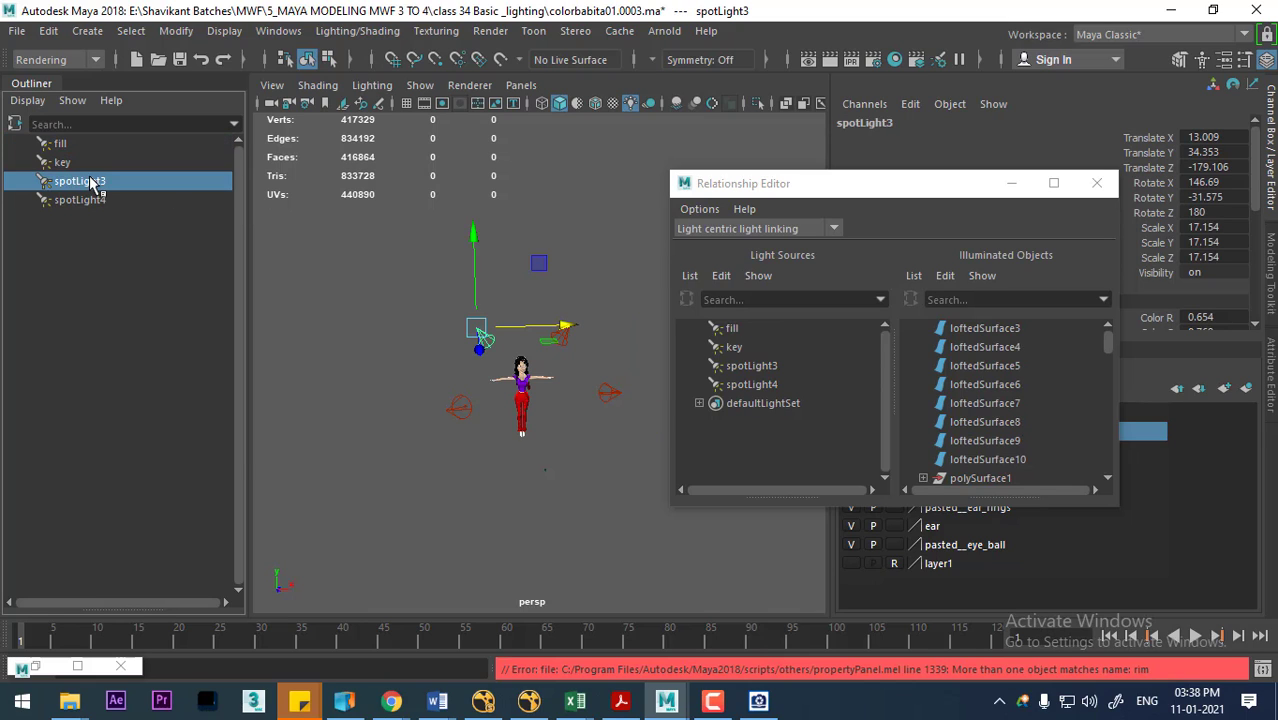
pyautogui.doubleClick(90, 181)
pyautogui.write('rim_l')
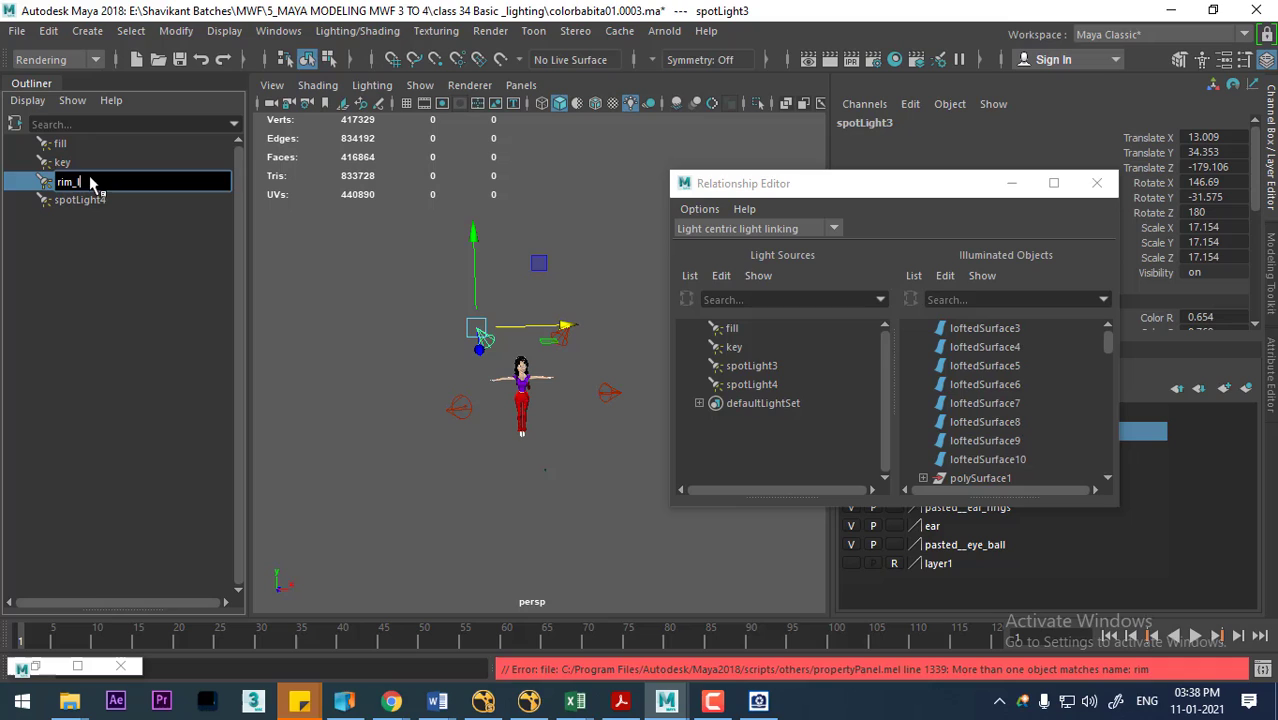
pyautogui.press('Return')
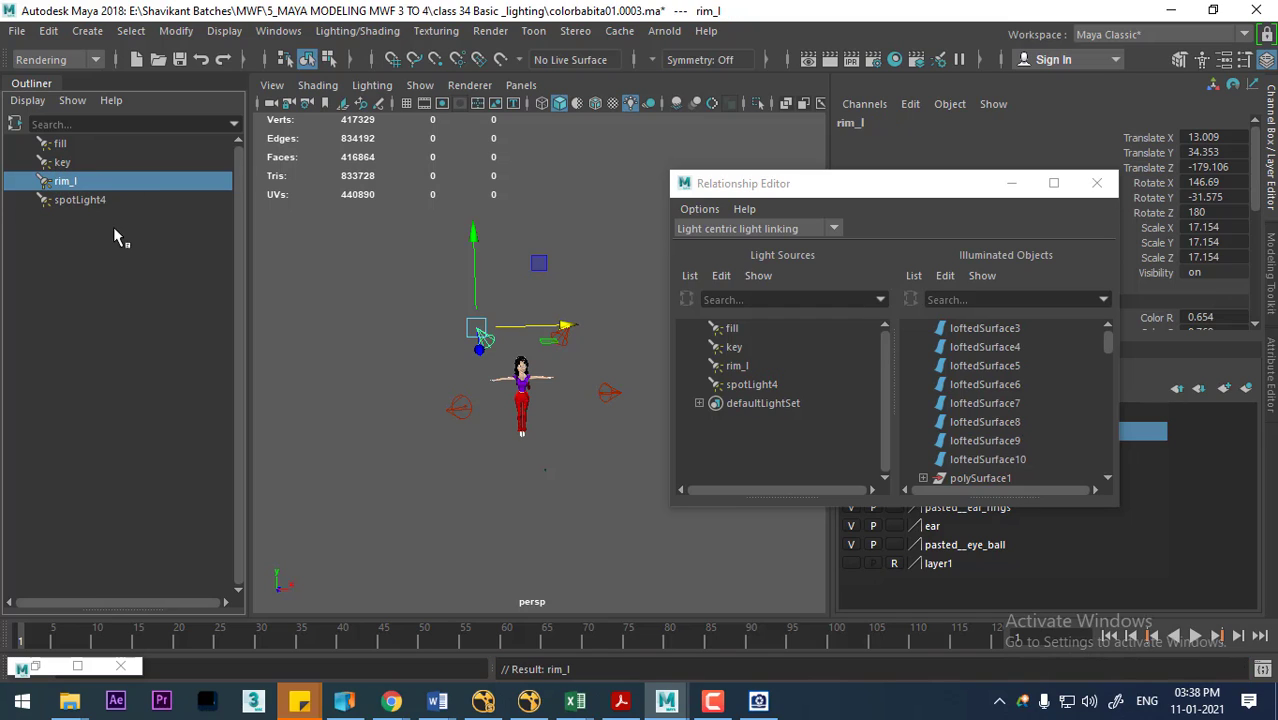
pyautogui.doubleClick(90, 200)
pyautogui.write('rim_R')
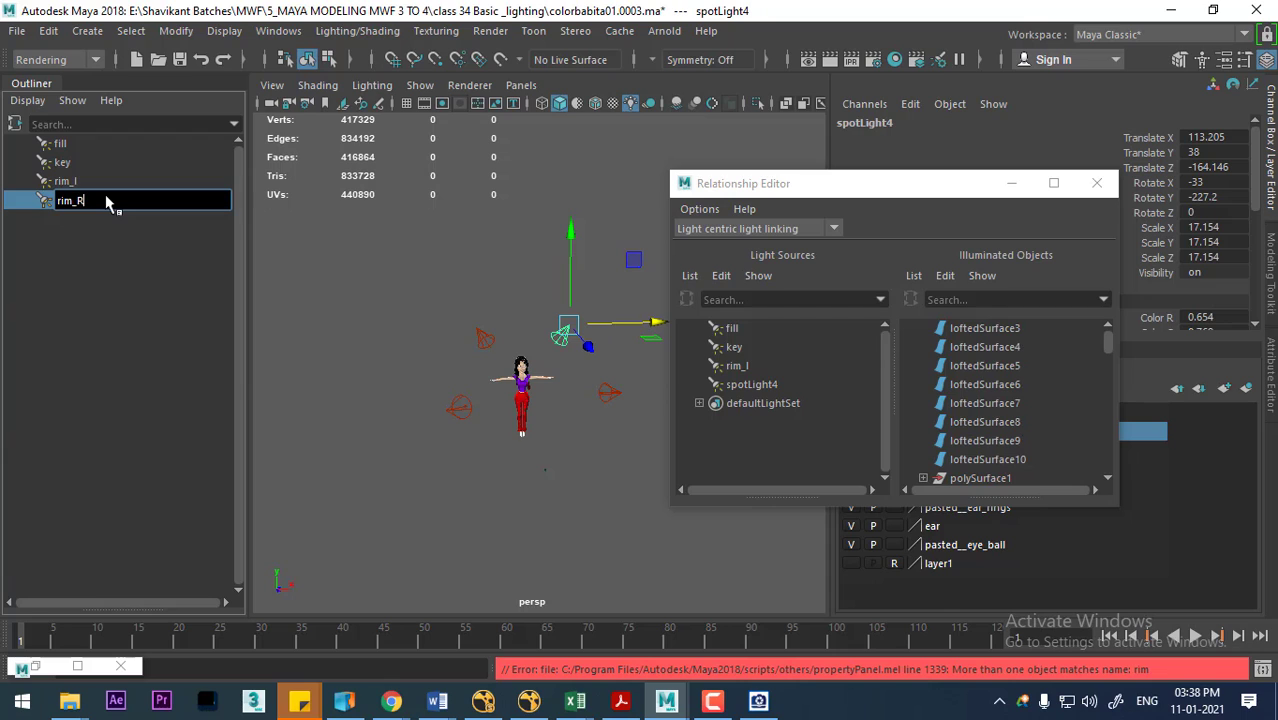
pyautogui.press('Return')
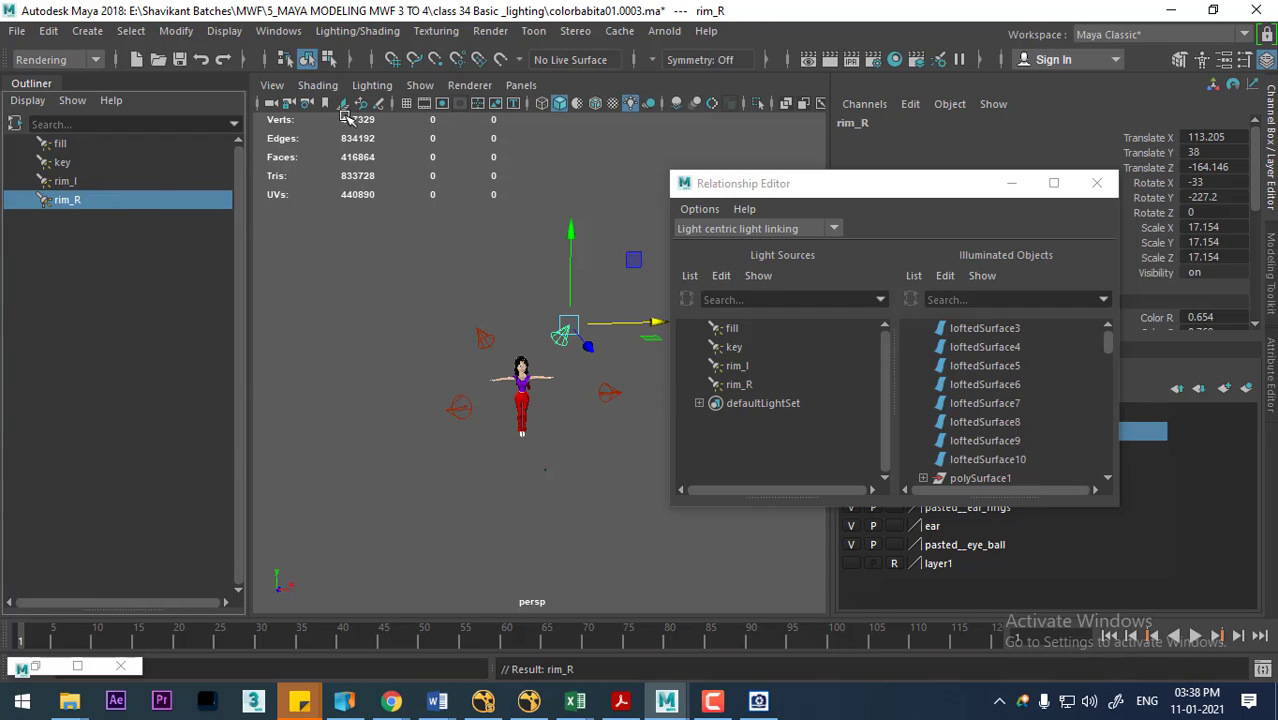
pyautogui.moveTo(795, 172); pyautogui.dragTo(795, 106)
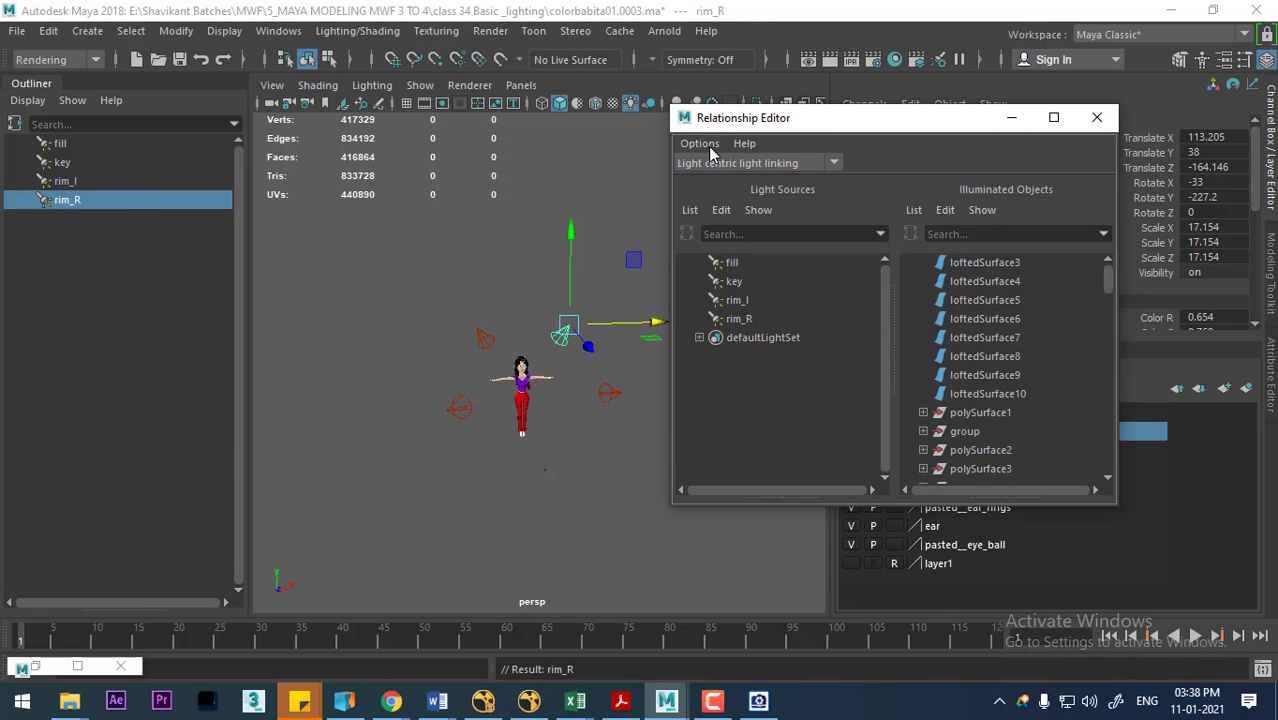
# Step: Review the fill light's illuminated objects and select parts of the character mesh
pyautogui.click(733, 263)
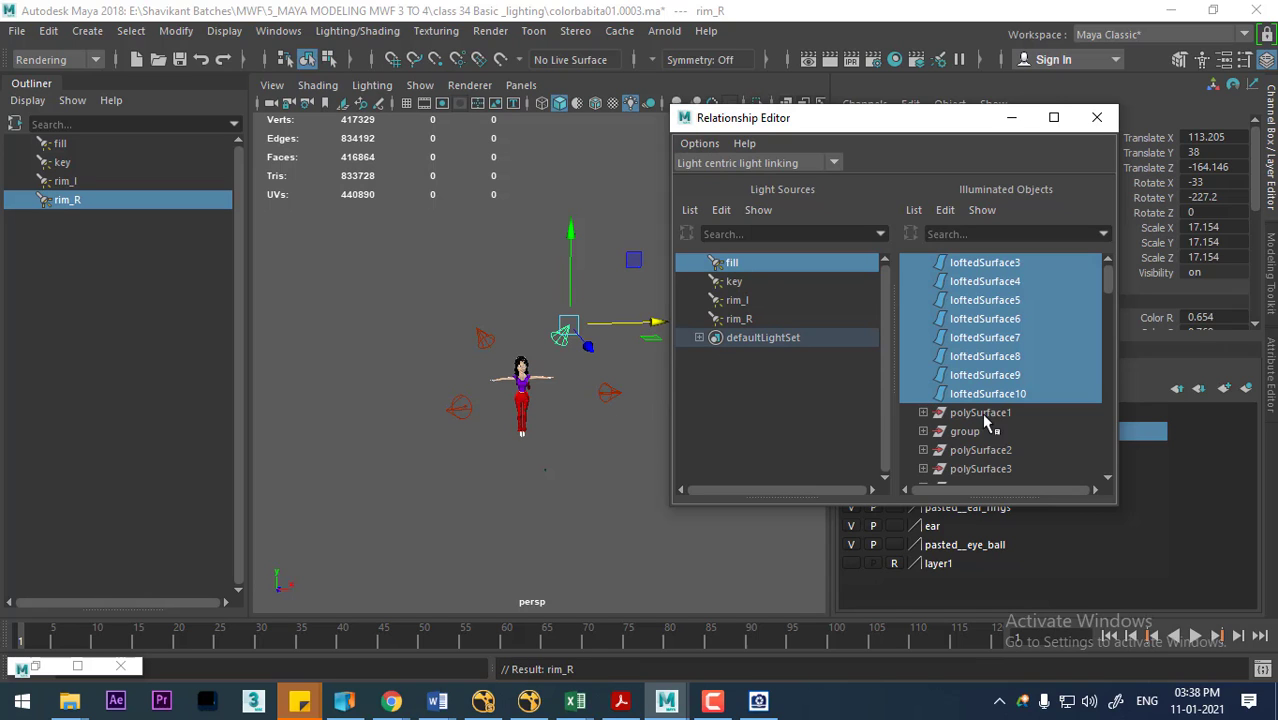
pyautogui.scroll(-5, 1008, 368)
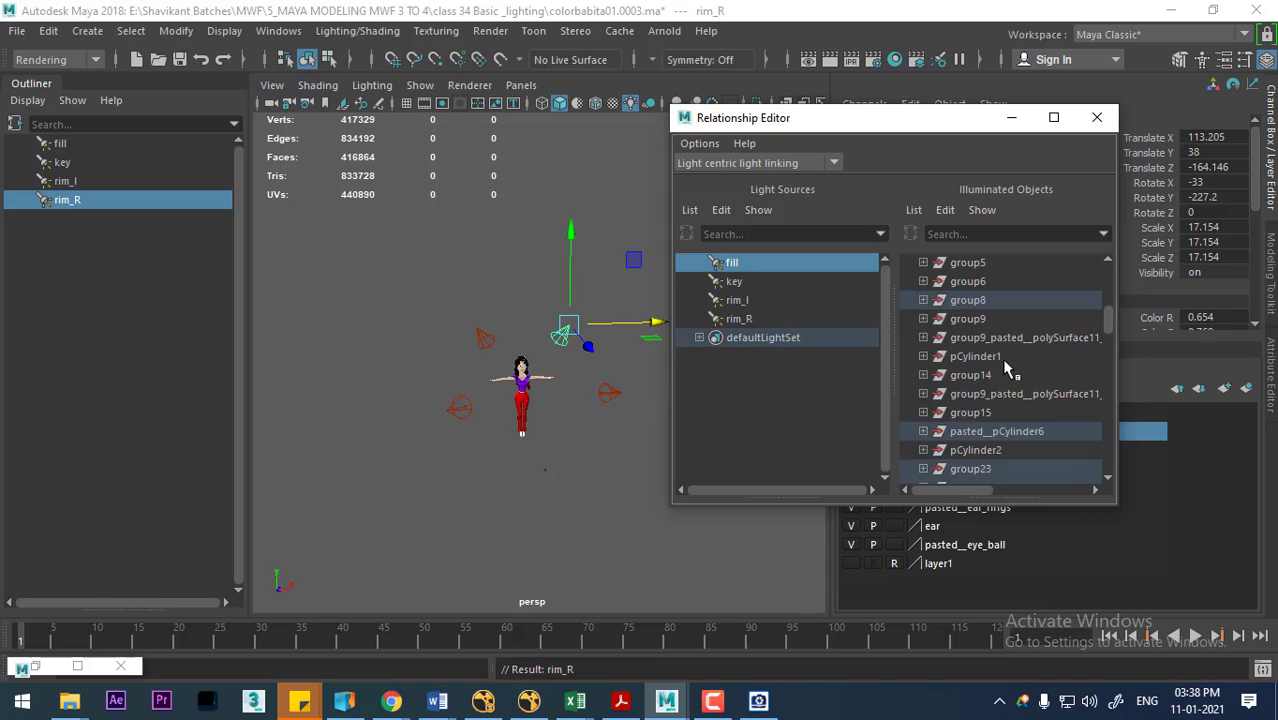
pyautogui.scroll(-3, 1008, 368)
pyautogui.scroll(-3, 1008, 368)
pyautogui.scroll(-2, 1008, 365)
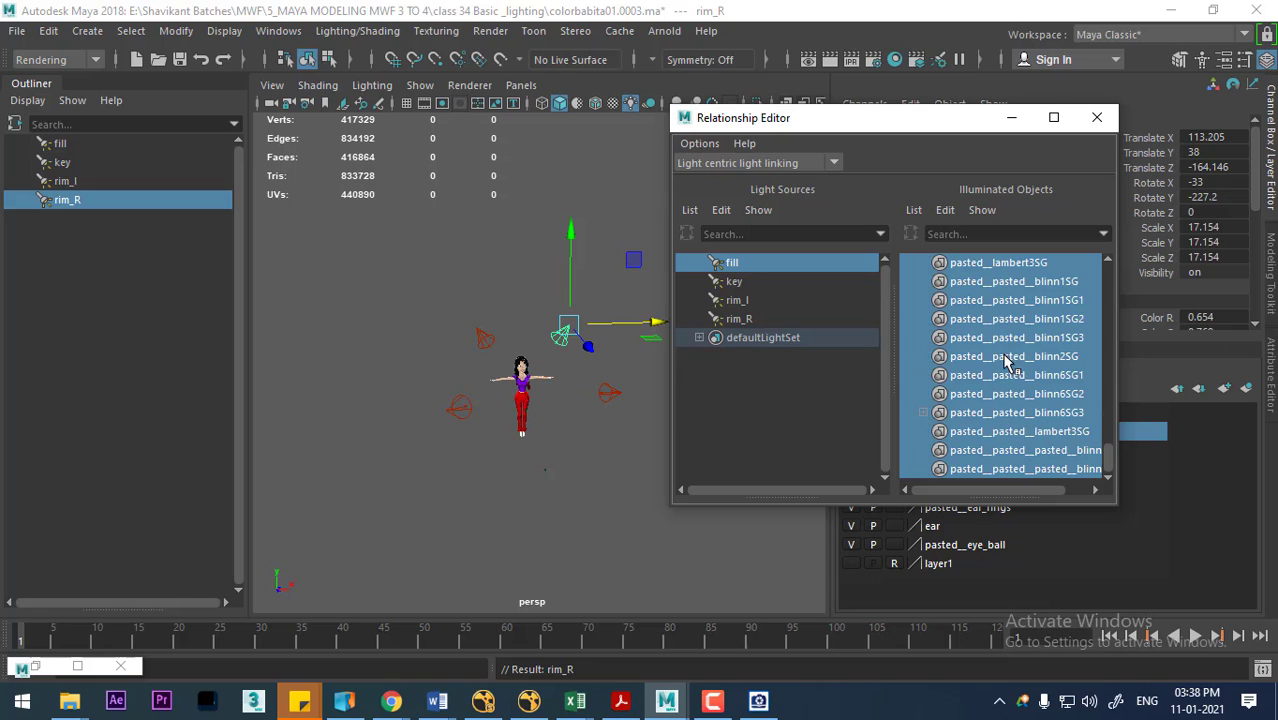
pyautogui.scroll(10, 1022, 397)
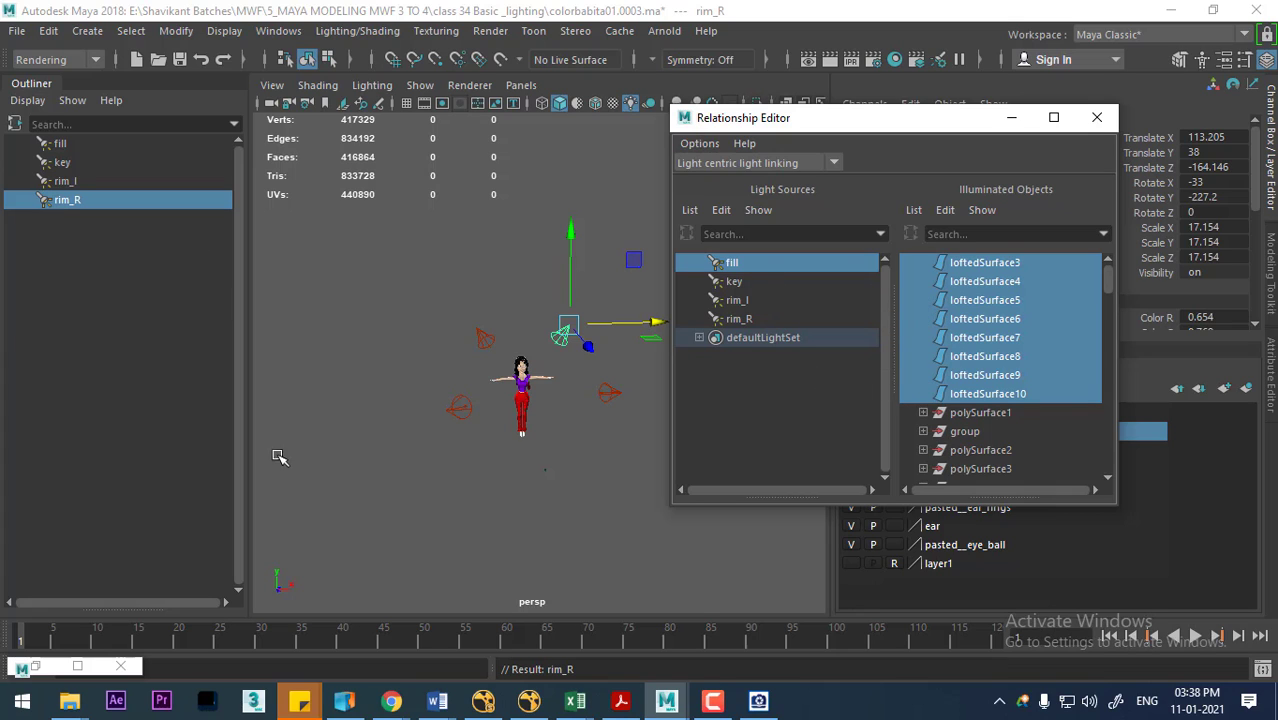
pyautogui.scroll(-3, 952, 387)
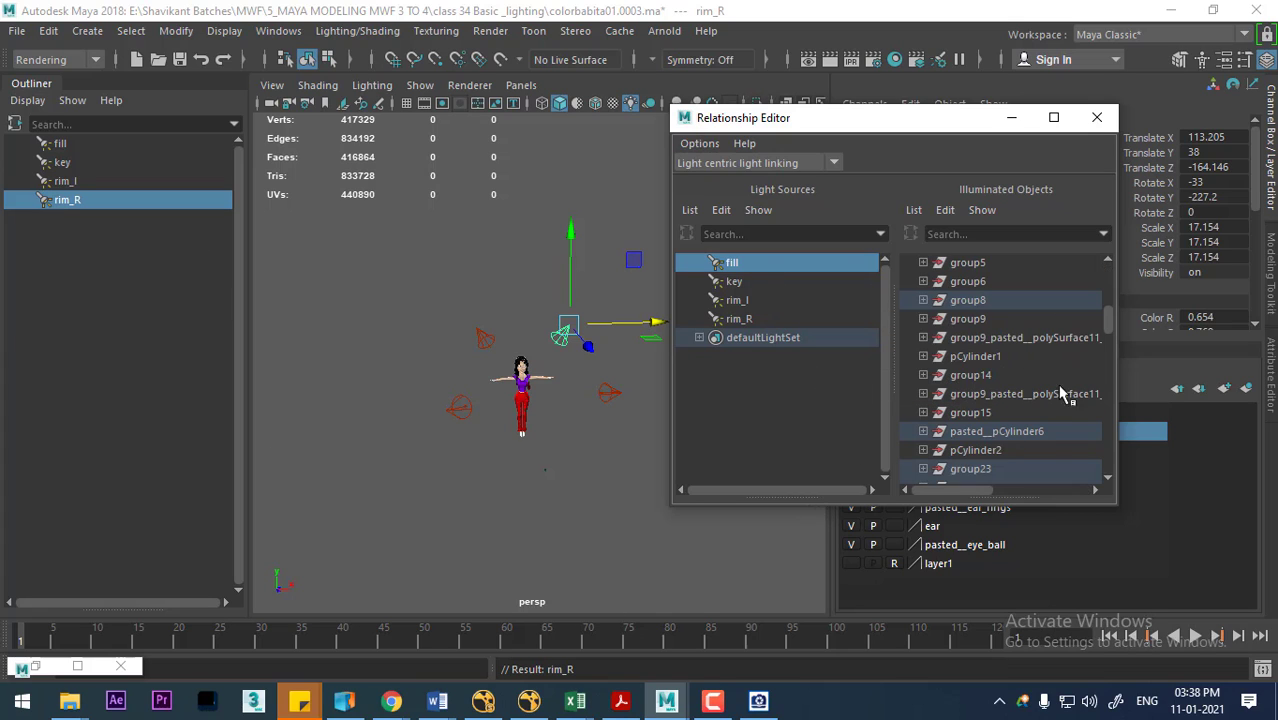
pyautogui.click(528, 378)
pyautogui.scroll(5, 507, 540)
pyautogui.scroll(3, 507, 540)
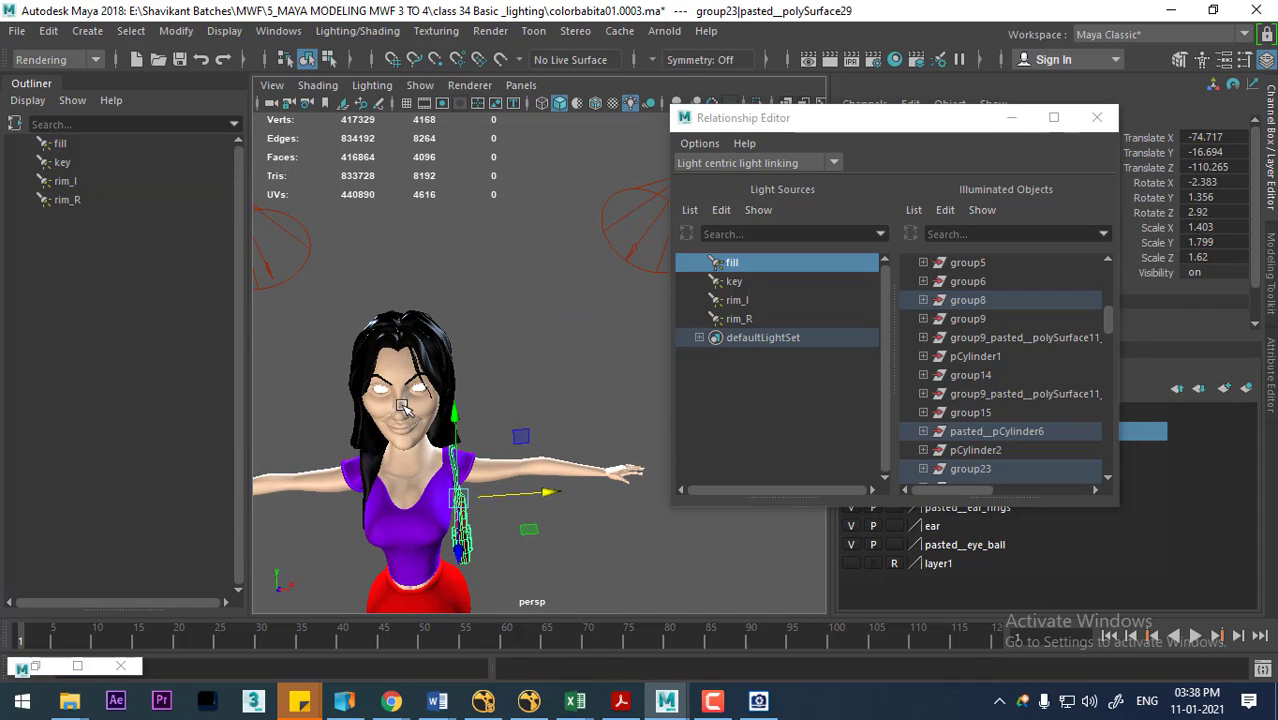
pyautogui.click(410, 408)
pyautogui.click(72, 100)
pyautogui.moveTo(110, 133)
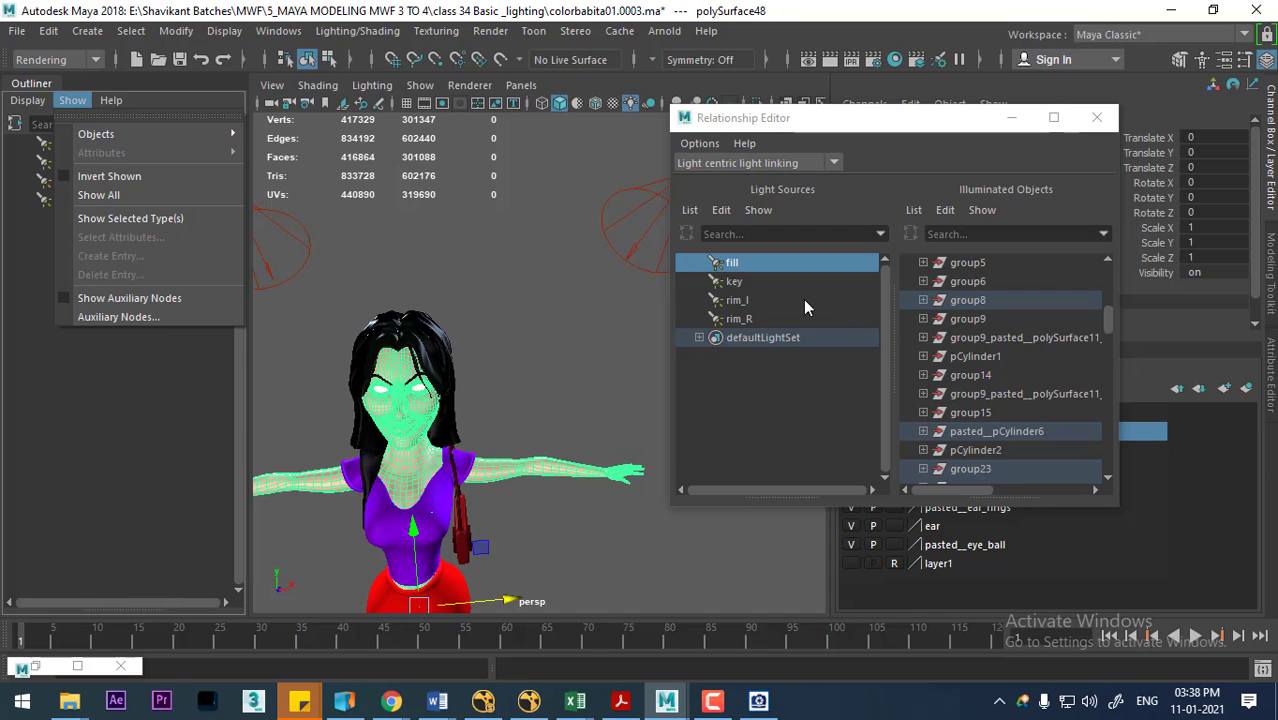
pyautogui.click(1002, 236)
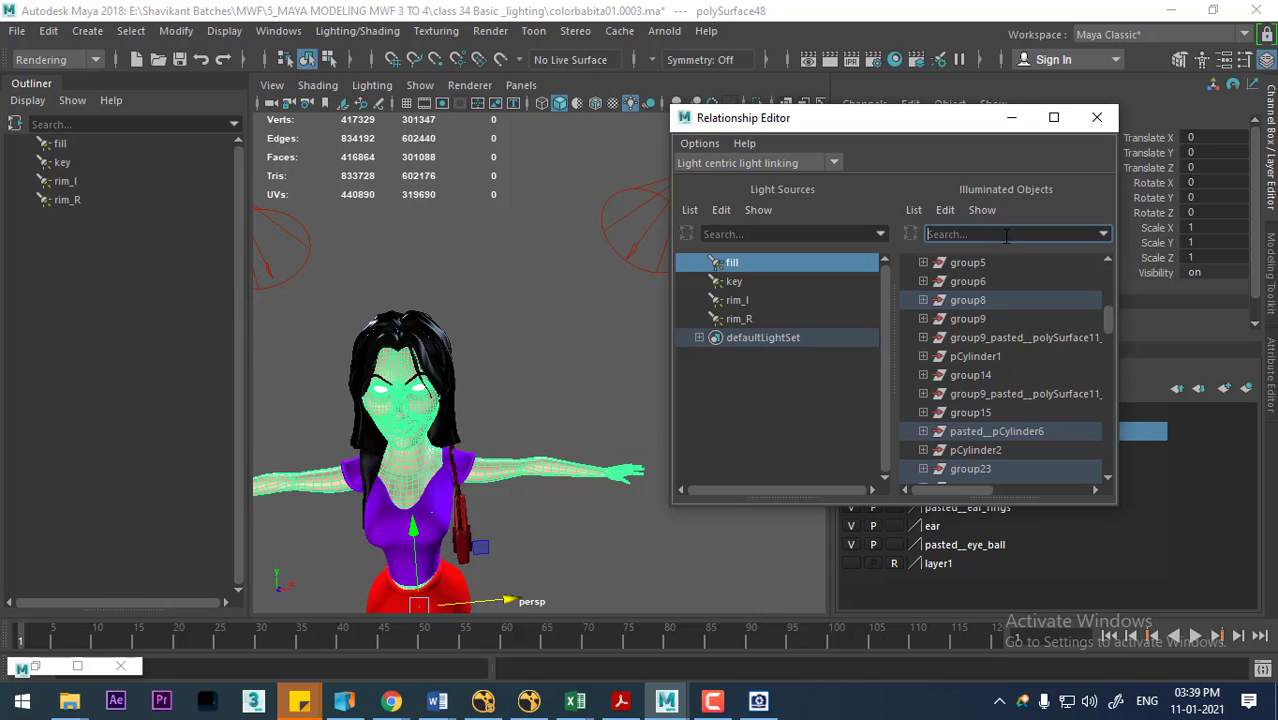
# Step: Select the right eyeball, move the Relationship Editor left, and edit its Channel Box name
pyautogui.scroll(2, 410, 420)
pyautogui.scroll(2, 425, 468)
pyautogui.scroll(2, 608, 457)
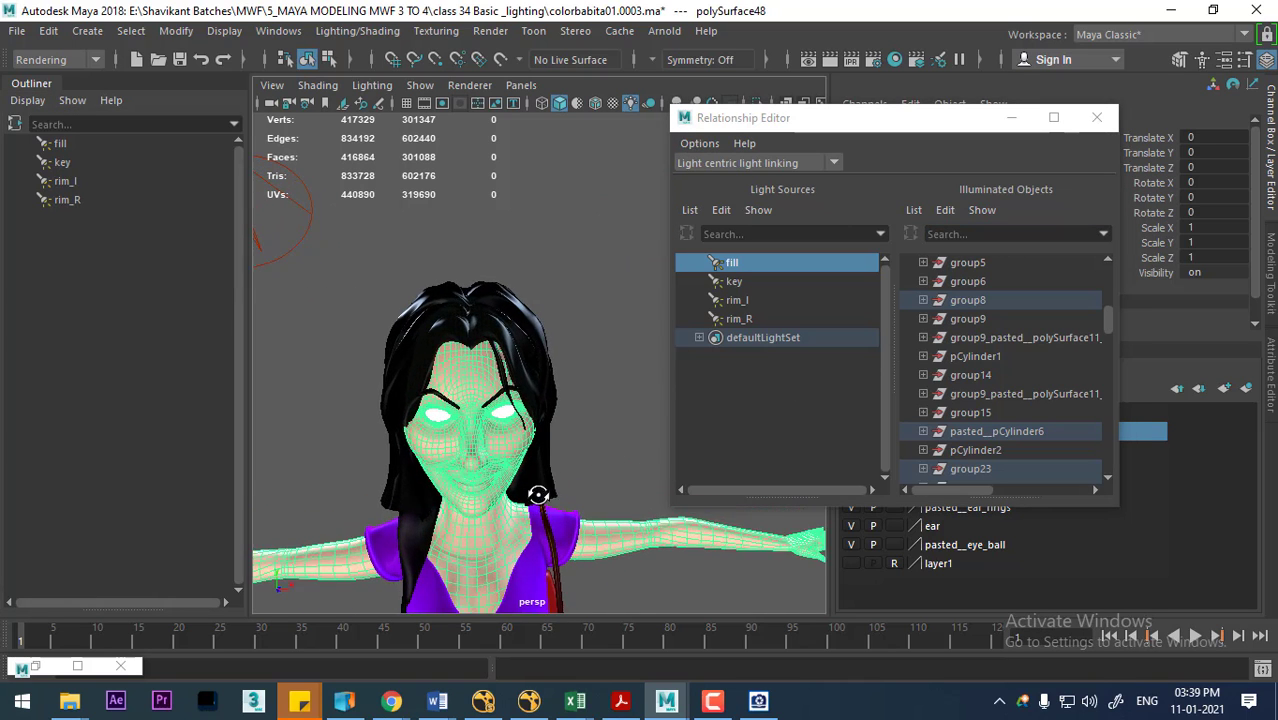
pyautogui.scroll(2, 536, 491)
pyautogui.click(474, 467)
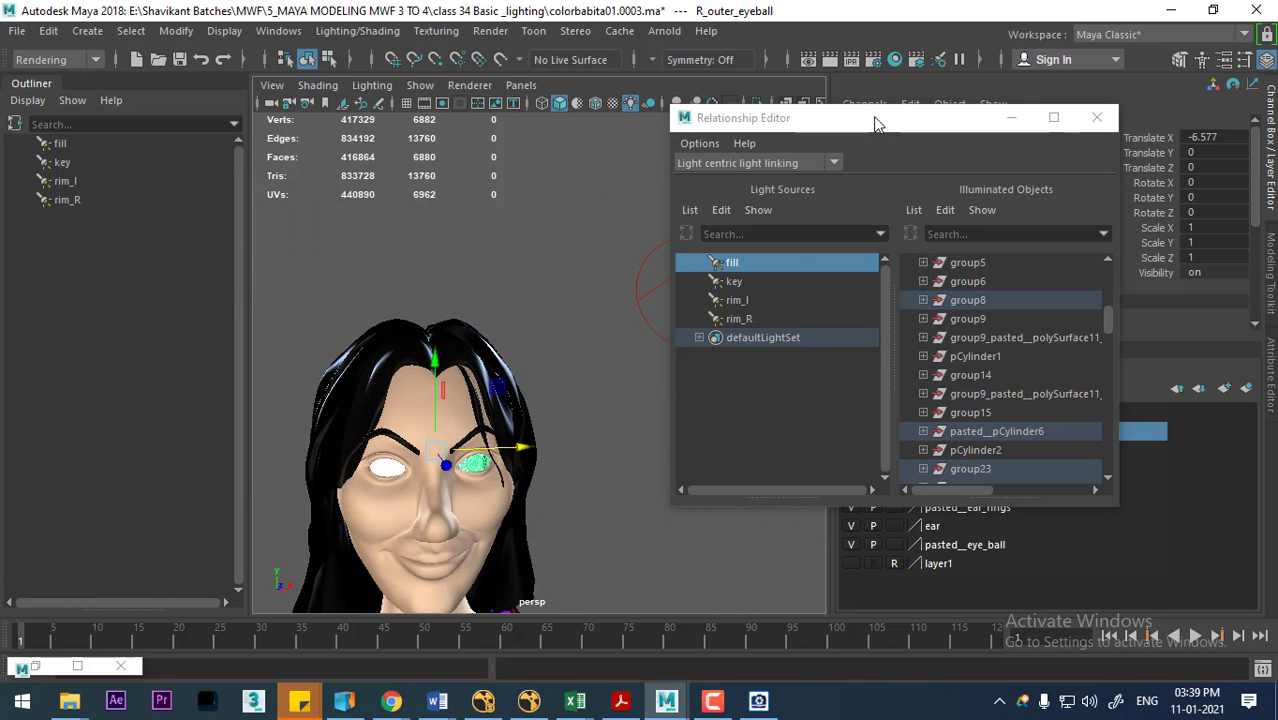
pyautogui.moveTo(876, 120); pyautogui.dragTo(342, 177)
pyautogui.click(920, 124)
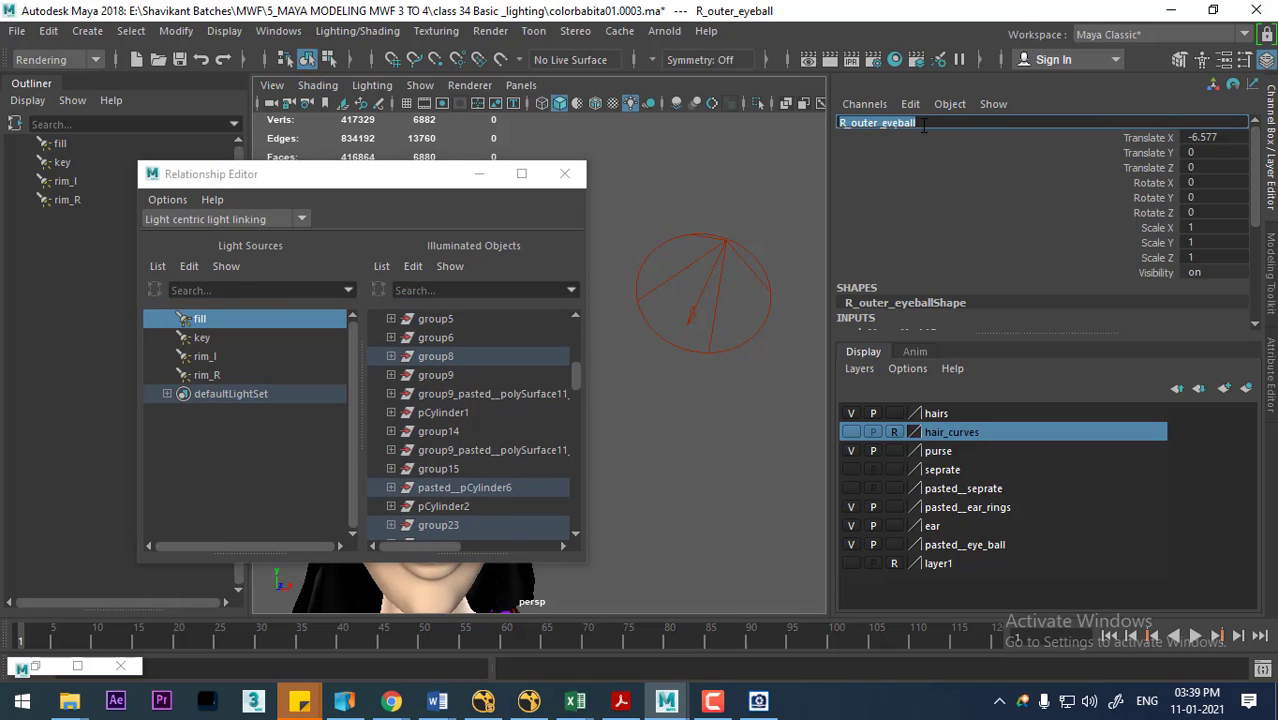
# Step: Filter Illuminated Objects to R_outer_eyeball and check which of key, rim_l, rim_R light it
pyautogui.click(491, 290)
pyautogui.write('R_outer_eyeball')
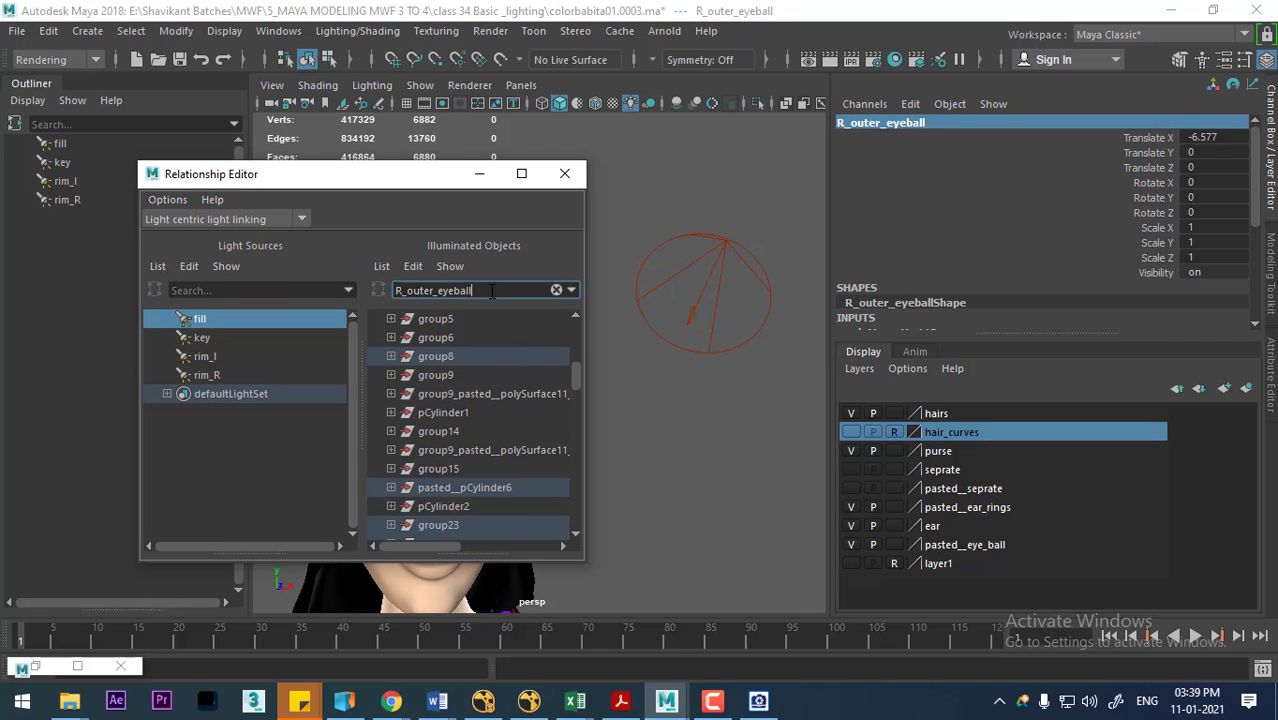
pyautogui.press('Return')
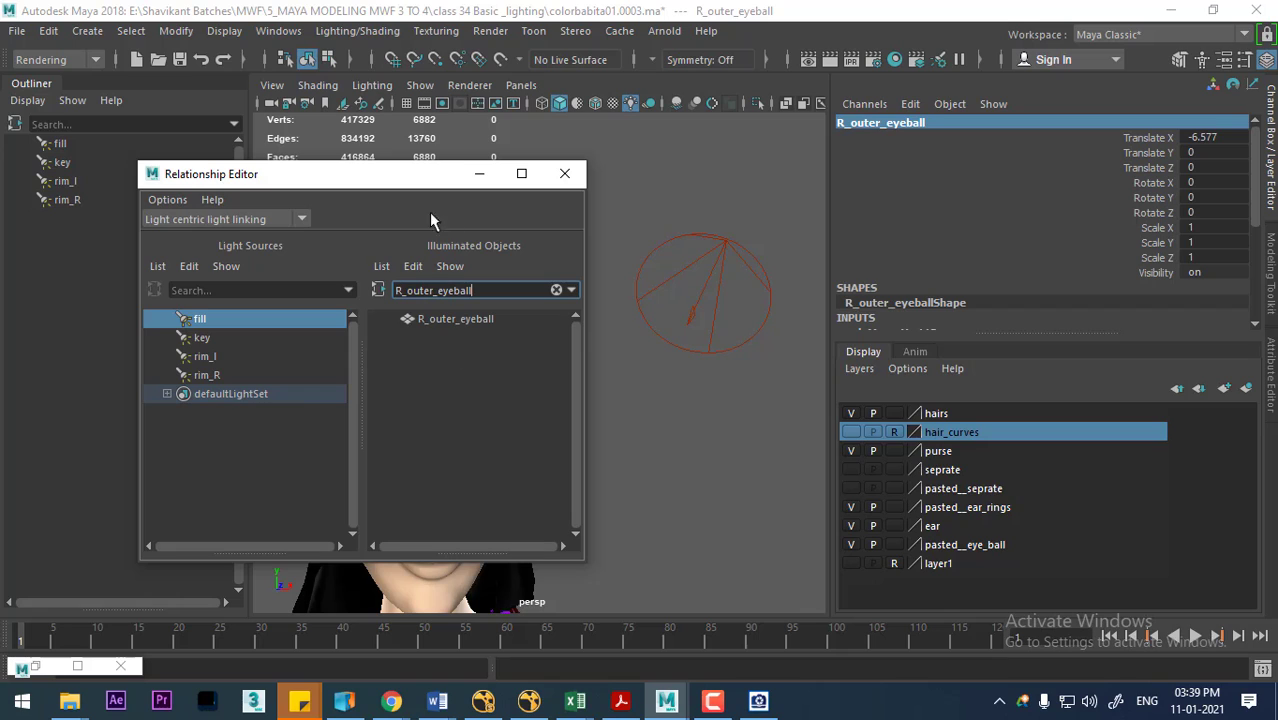
pyautogui.moveTo(466, 173); pyautogui.dragTo(809, 137)
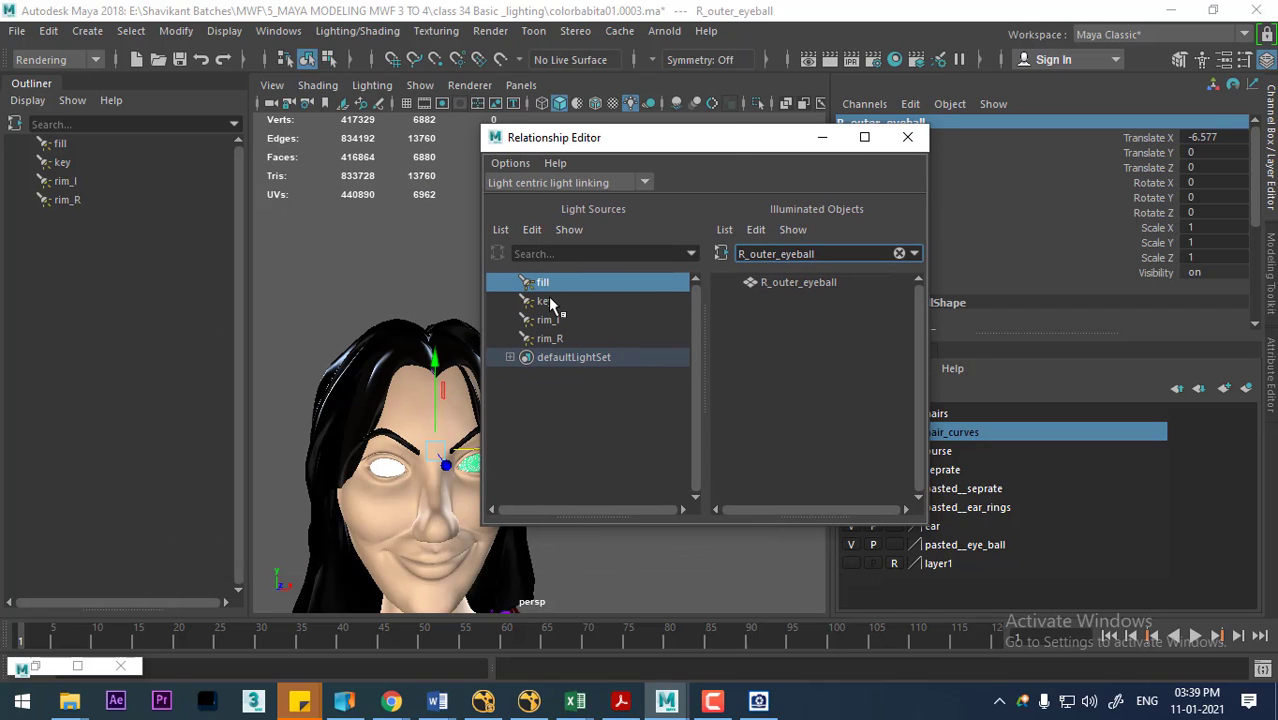
pyautogui.click(550, 302)
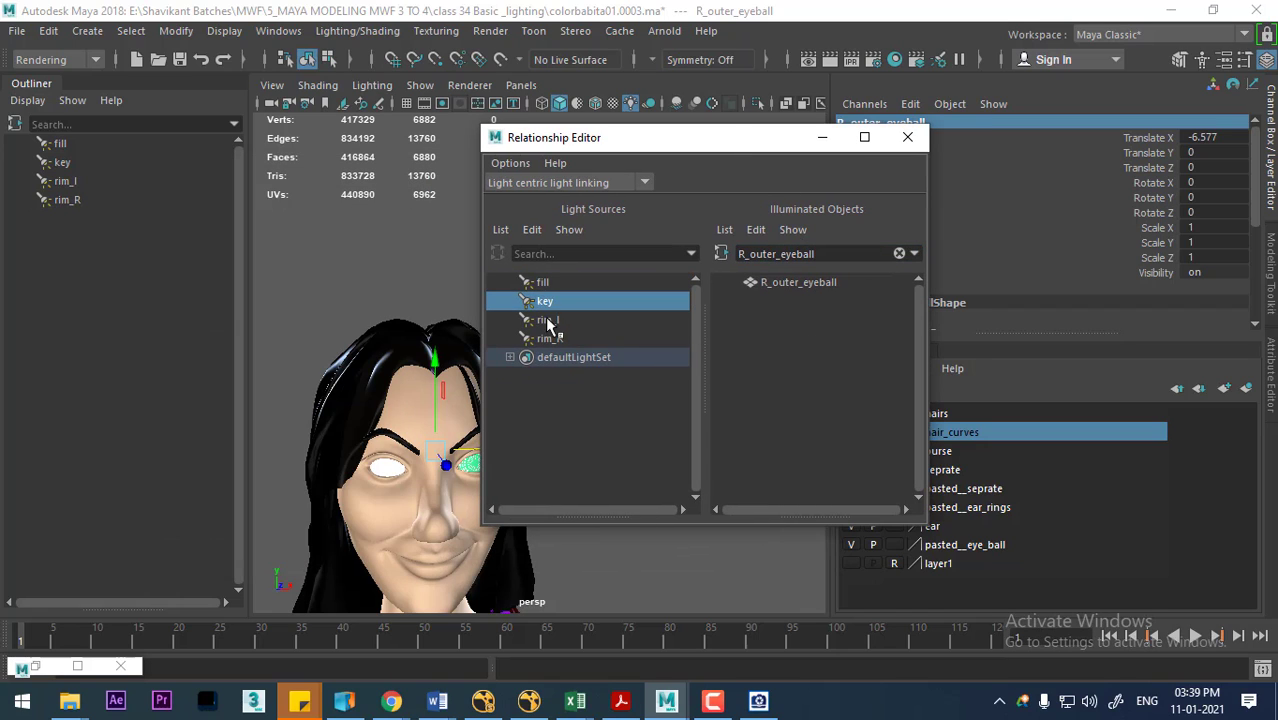
pyautogui.click(548, 322)
pyautogui.click(550, 340)
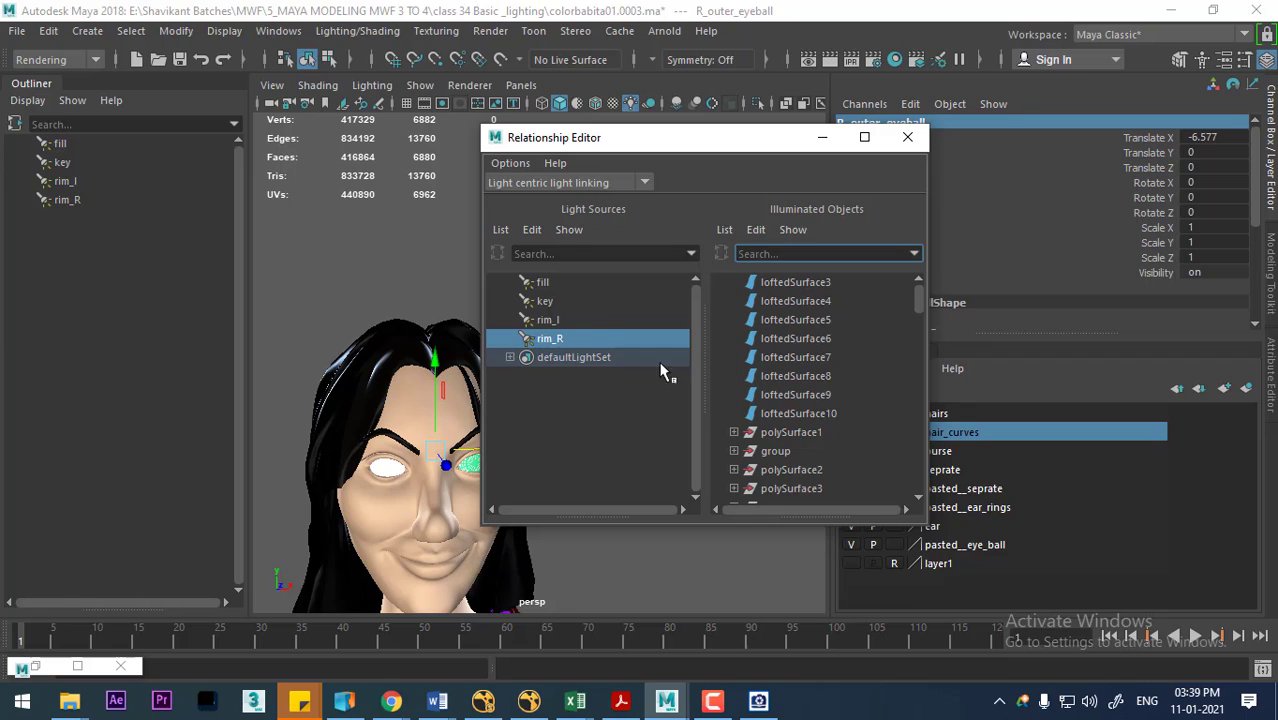
# Step: Review each light's links, expand group12_pasted__polySurface1, then close the editor and deselect
pyautogui.click(550, 285)
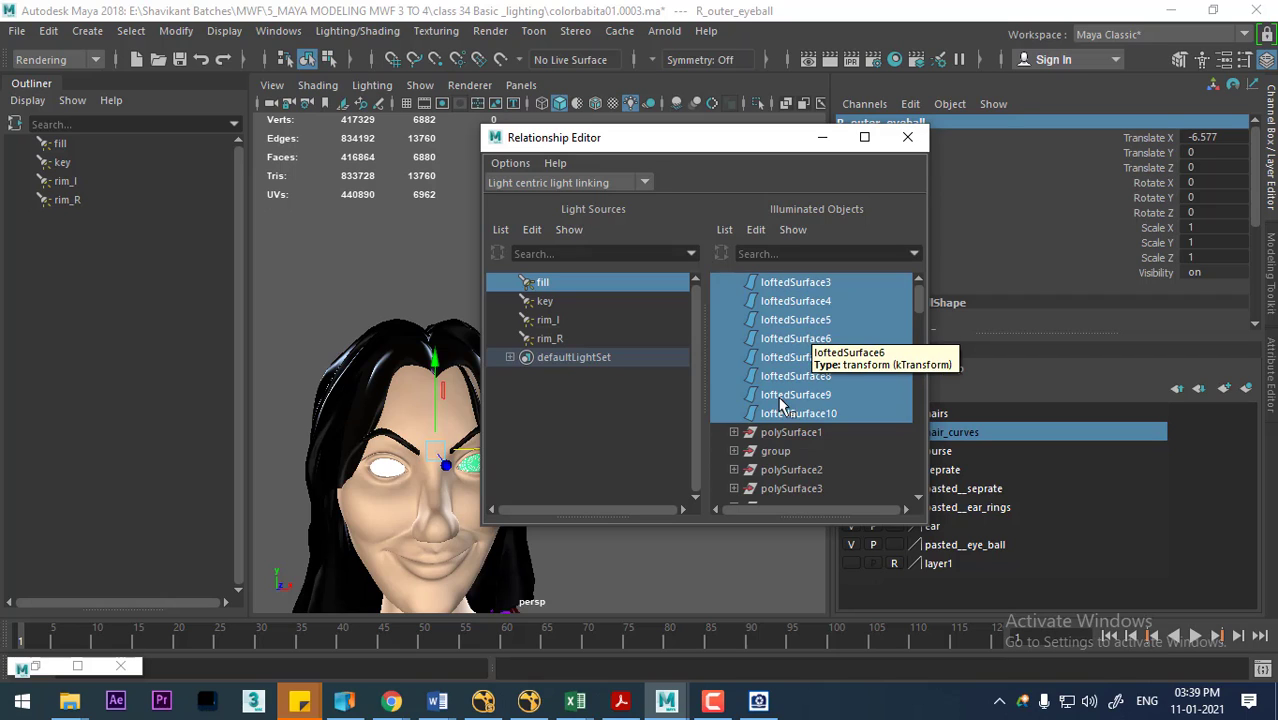
pyautogui.scroll(-5, 782, 425)
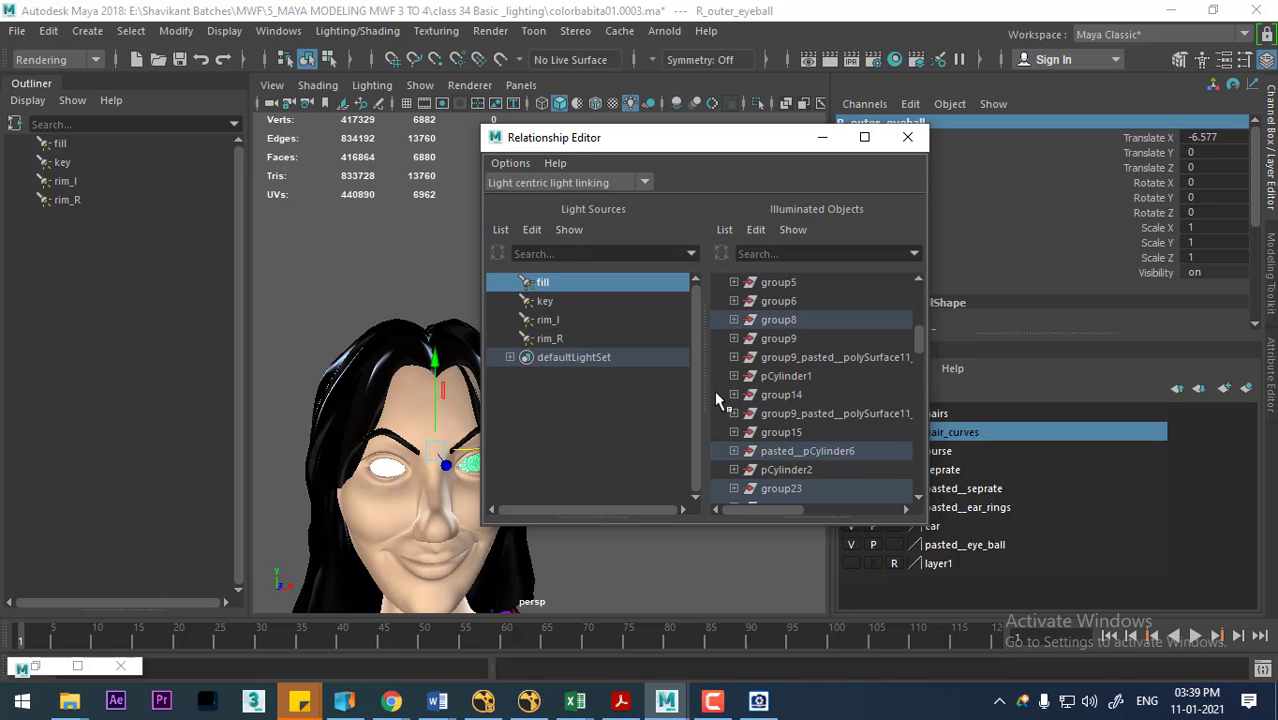
pyautogui.click(546, 304)
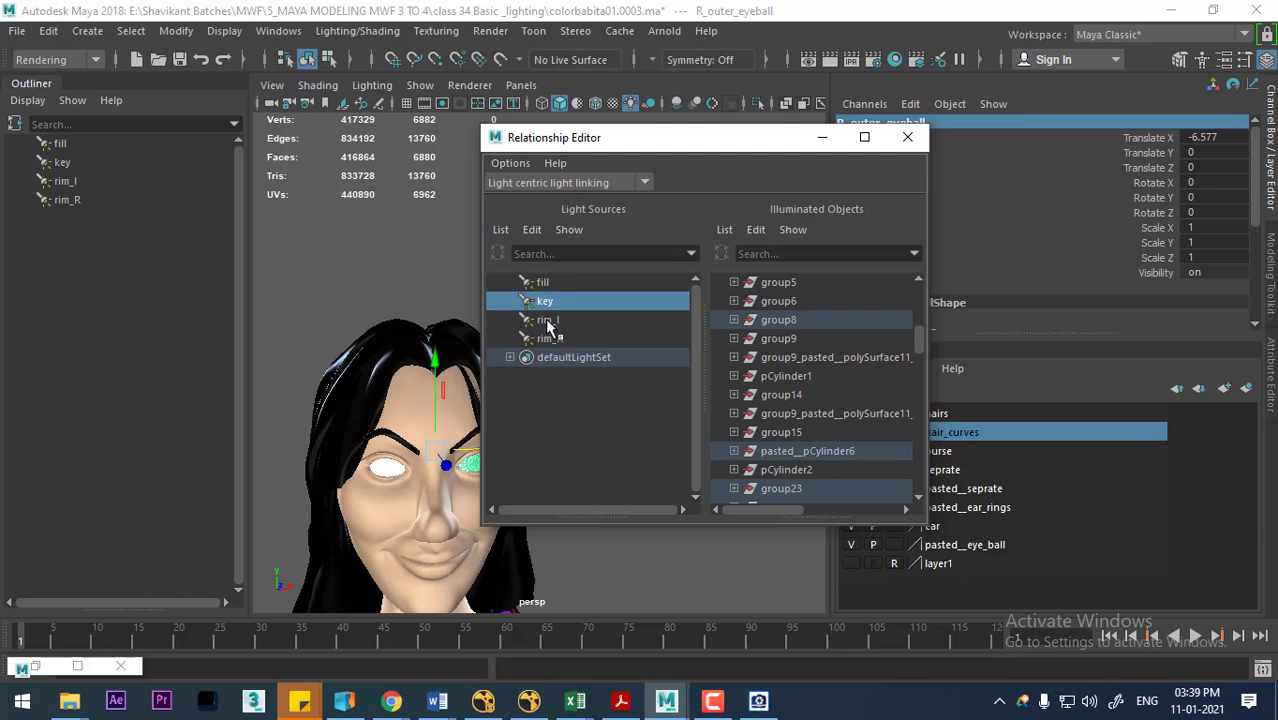
pyautogui.click(548, 322)
pyautogui.click(552, 339)
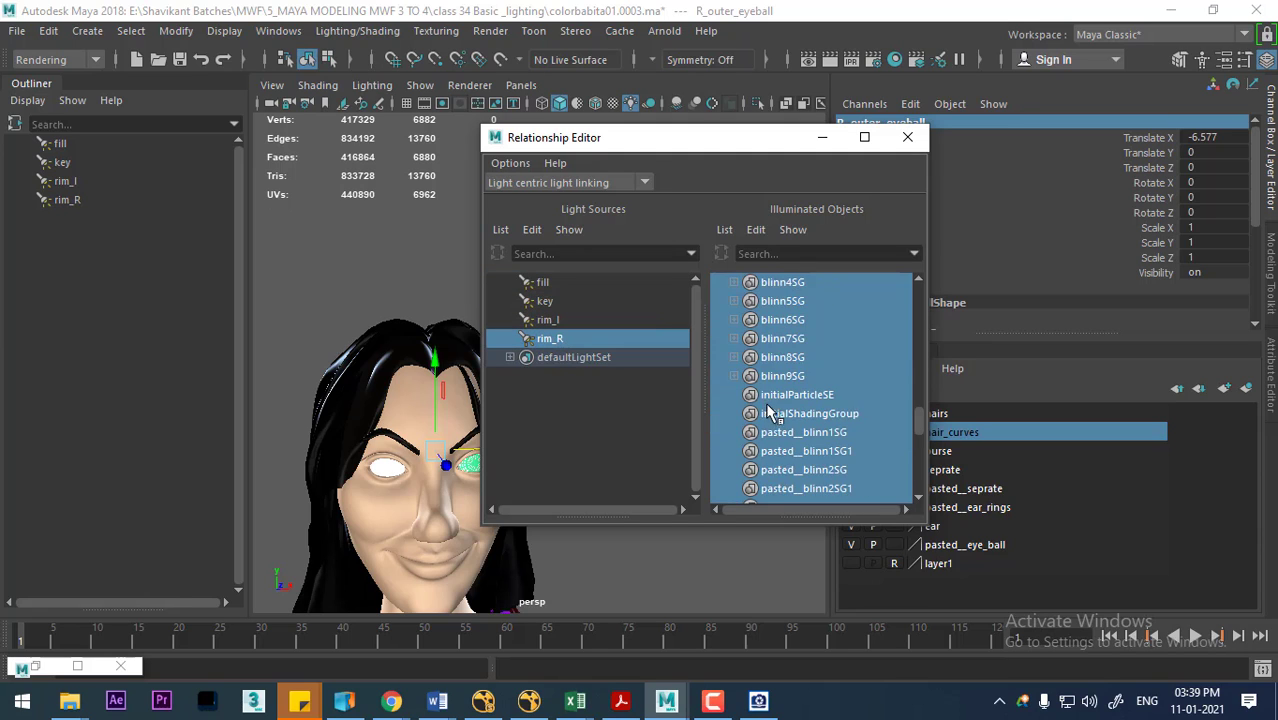
pyautogui.scroll(-10, 770, 412)
pyautogui.scroll(7, 785, 418)
pyautogui.click(734, 357)
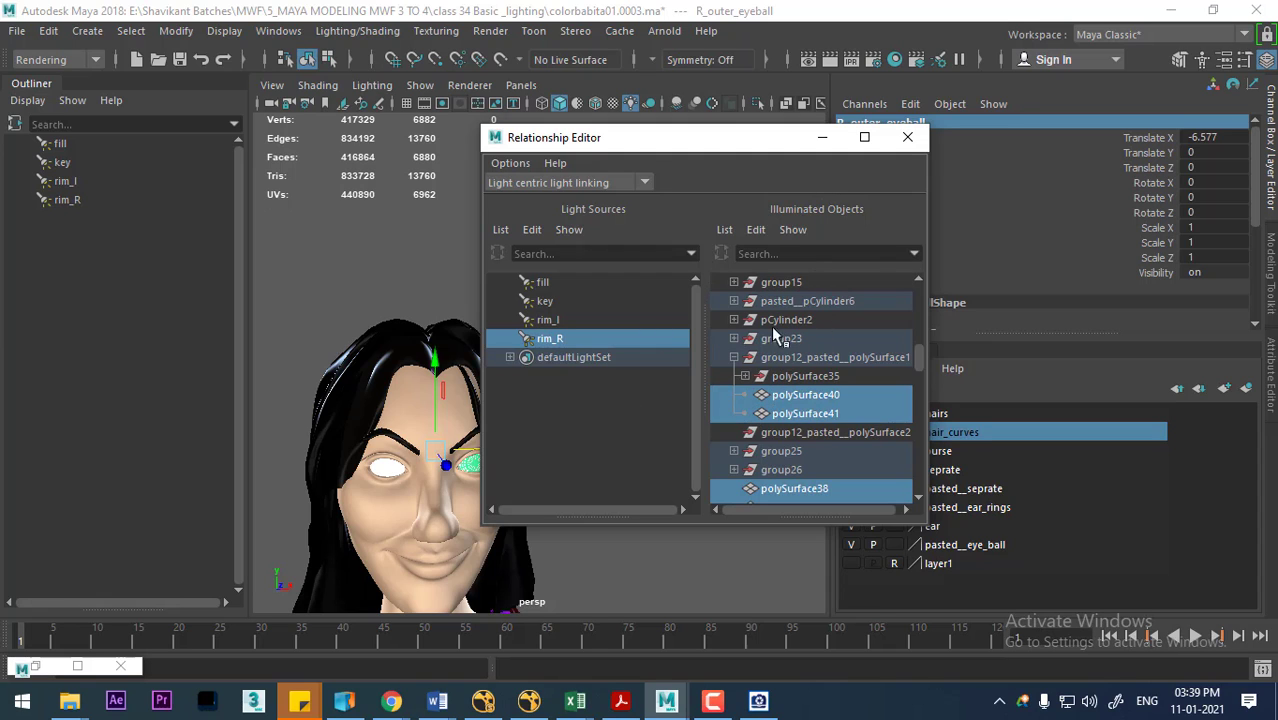
pyautogui.click(907, 137)
pyautogui.click(622, 473)
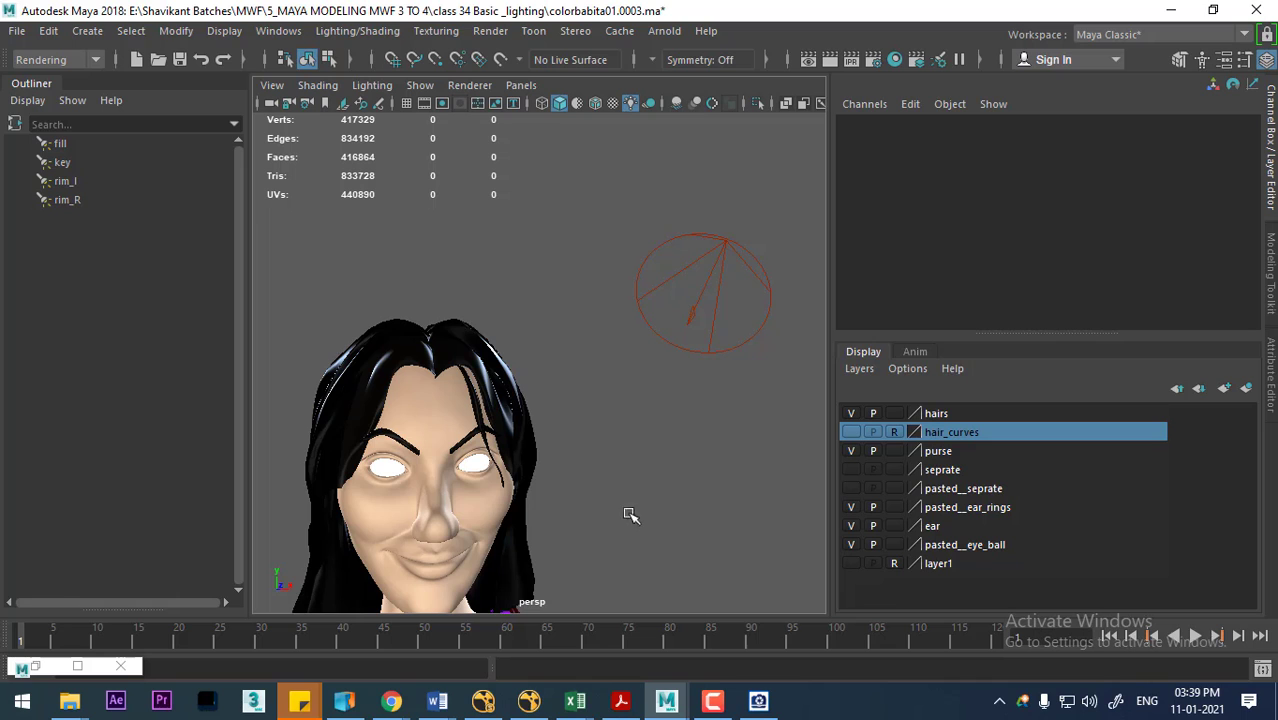
# Step: Test-render the face from persp, zoom out to the full body, and list the perspective cameras
pyautogui.moveTo(630, 515)
pyautogui.keyDown('alt'); pyautogui.mouseDown(button='middle')
pyautogui.moveTo(736, 391)
pyautogui.moveTo(722, 414)
pyautogui.mouseUp(button='middle'); pyautogui.keyUp('alt')
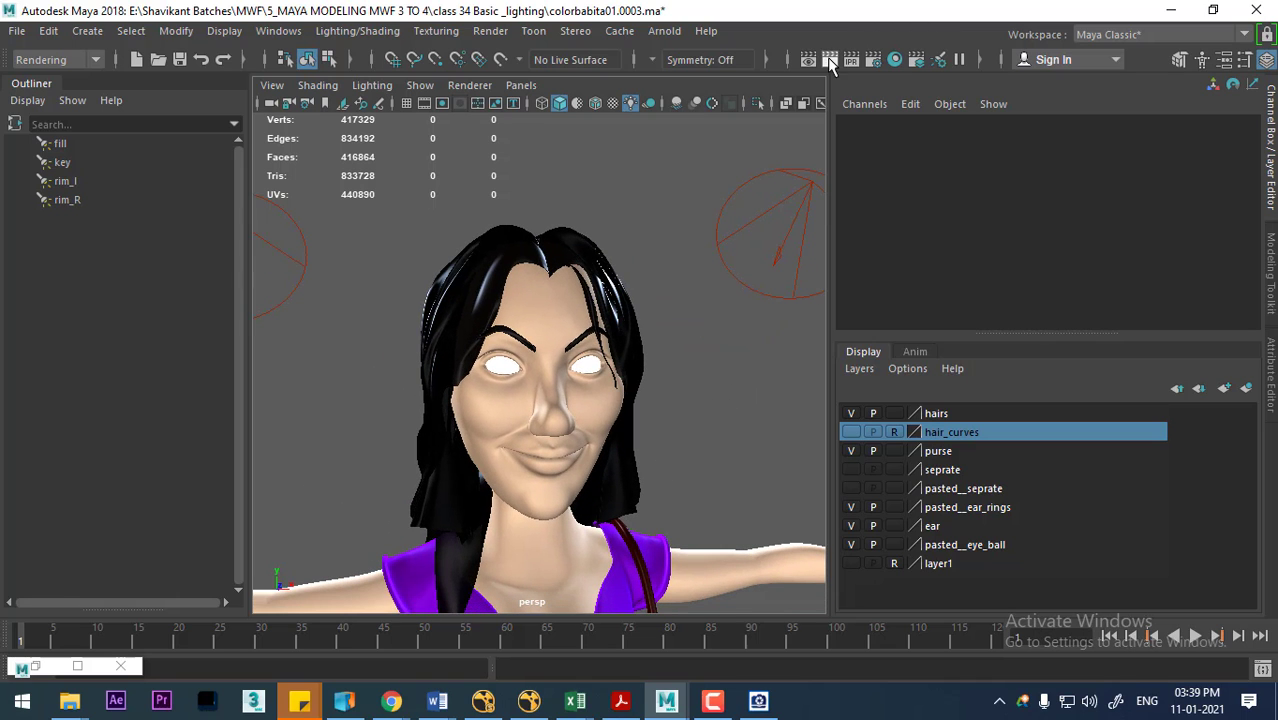
pyautogui.click(830, 60)
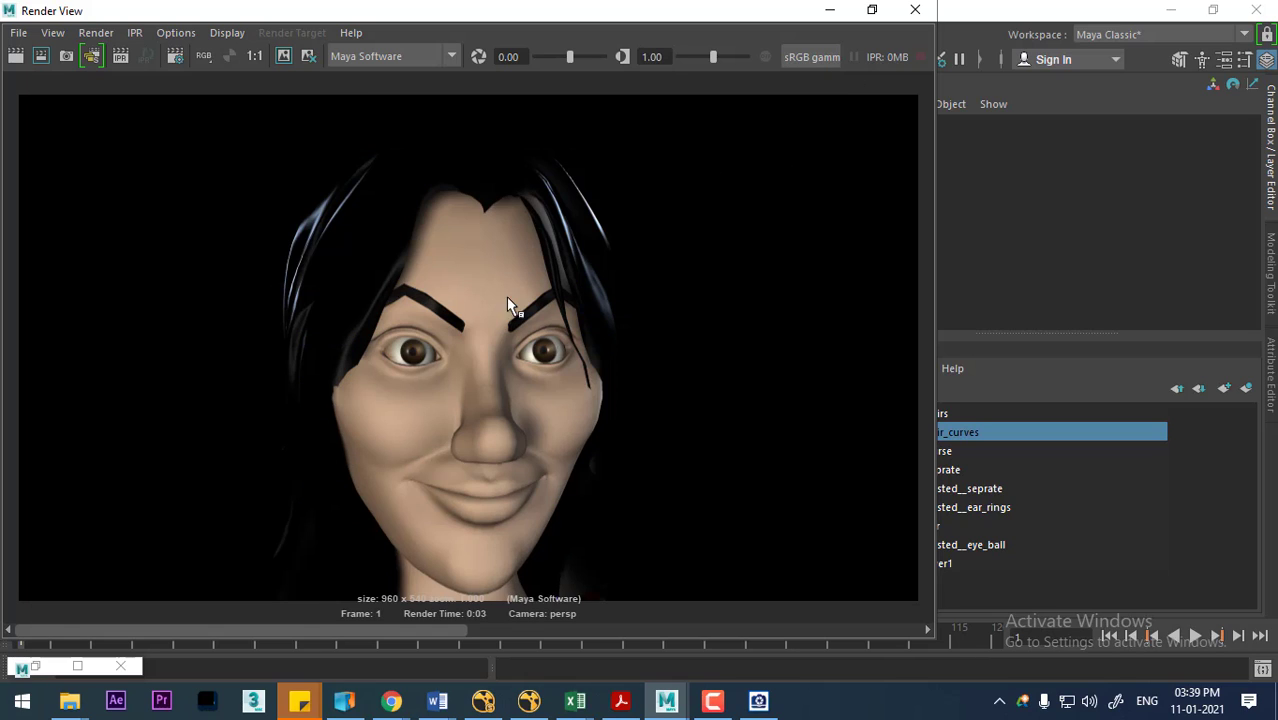
pyautogui.click(915, 9)
pyautogui.scroll(-5, 567, 358)
pyautogui.keyDown('alt'); pyautogui.moveTo(567, 358); pyautogui.dragTo(500, 330); pyautogui.keyUp('alt')
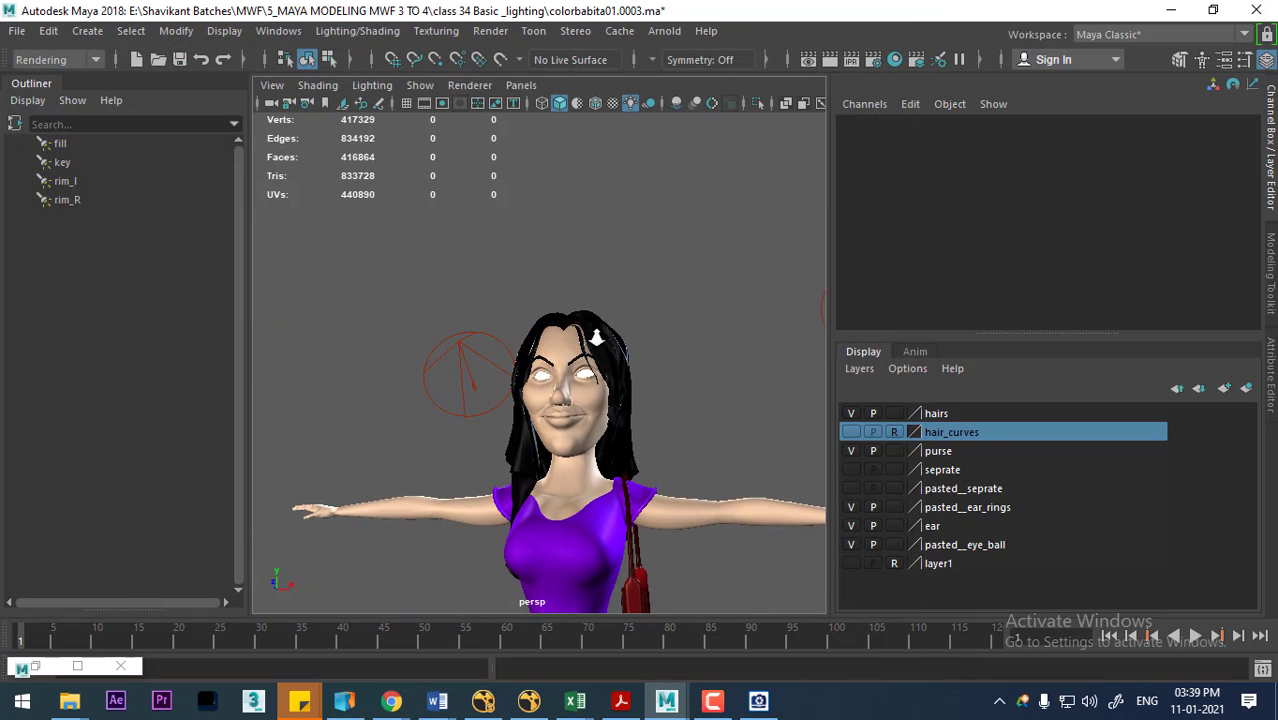
pyautogui.click(520, 85)
pyautogui.moveTo(551, 104)
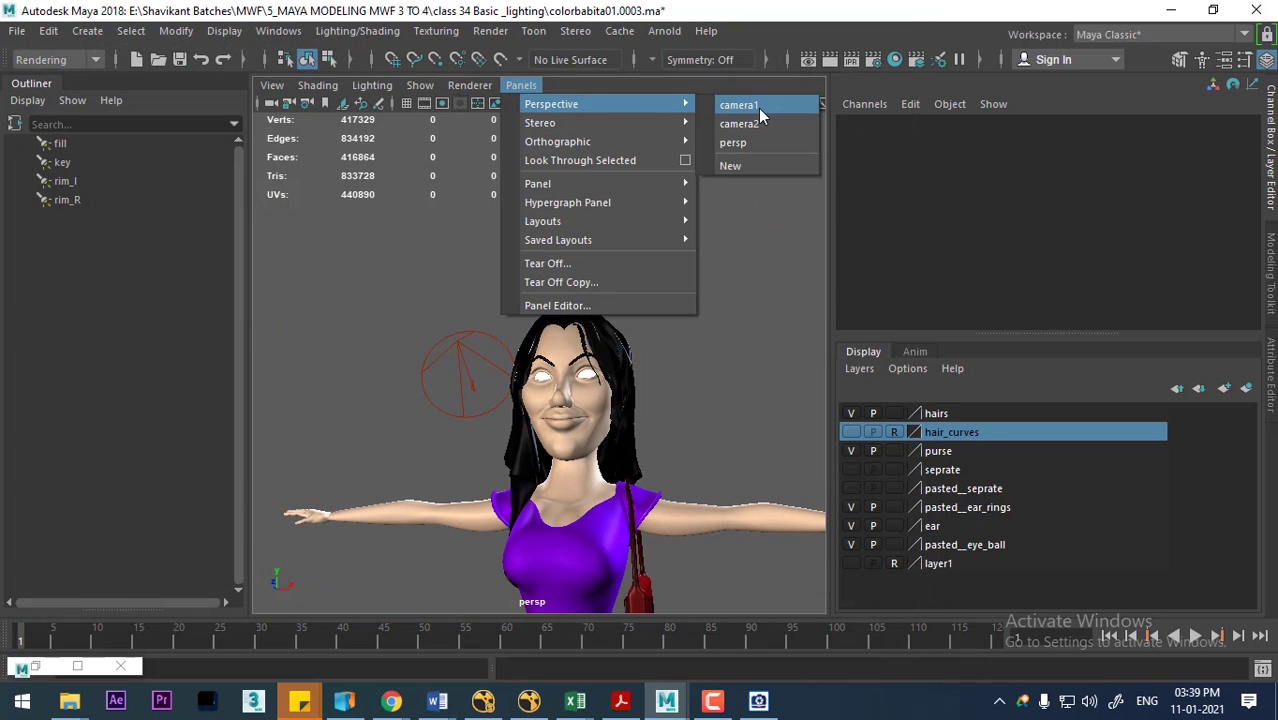
# Step: Look through camera1 with Resolution Gate, Field Chart and Gate Mask, frame the character, and render
pyautogui.click(757, 104)
pyautogui.scroll(3, 644, 362)
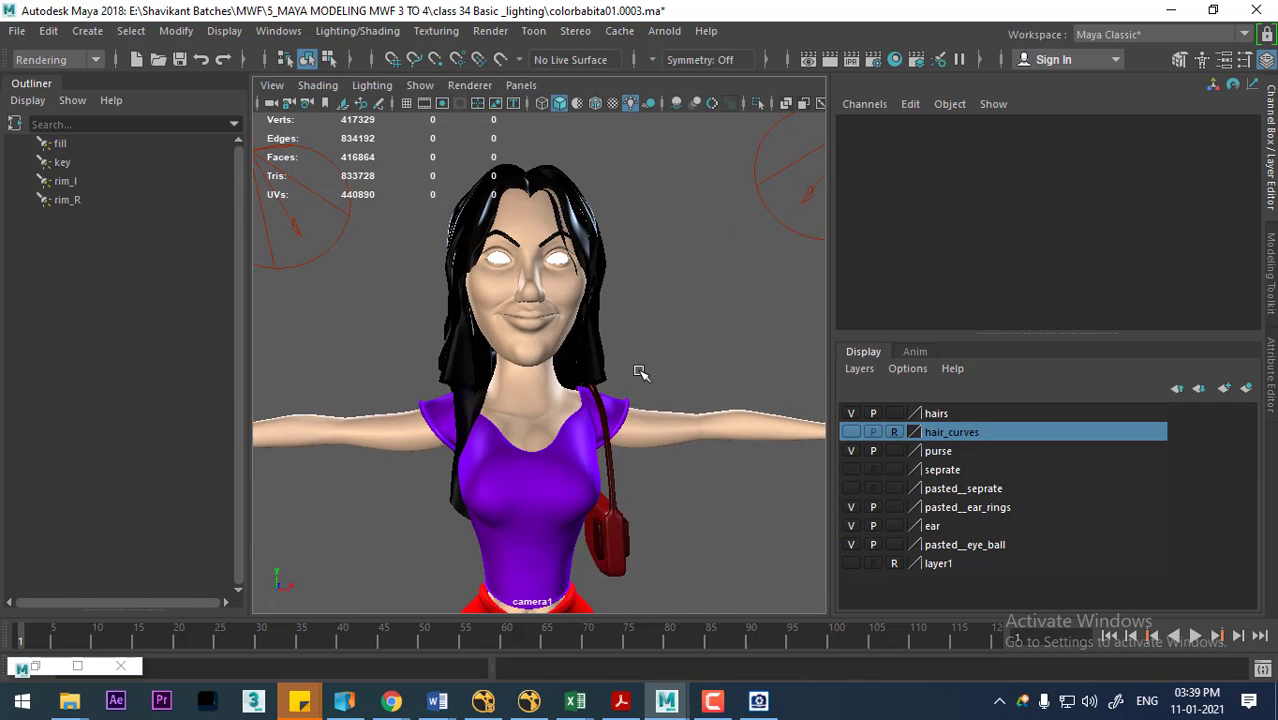
pyautogui.click(442, 103)
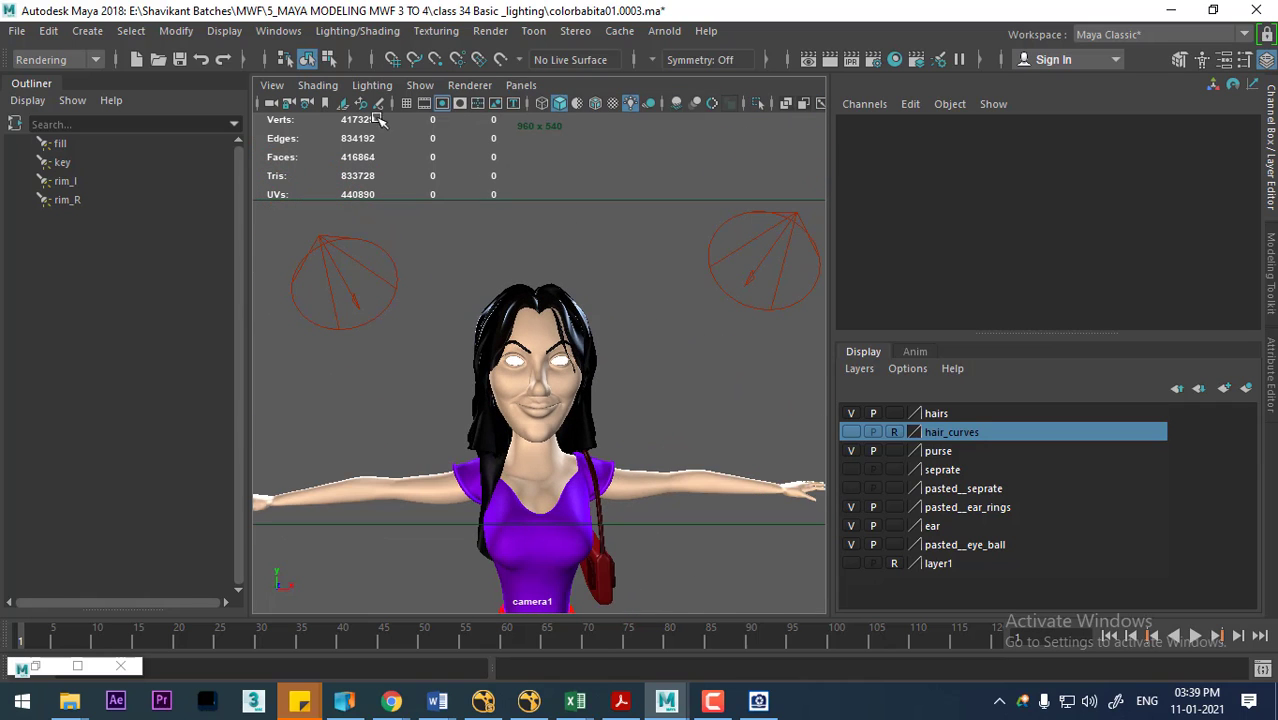
pyautogui.click(478, 103)
pyautogui.keyDown('alt'); pyautogui.moveTo(608, 372); pyautogui.dragTo(532, 272, button='right'); pyautogui.keyUp('alt')
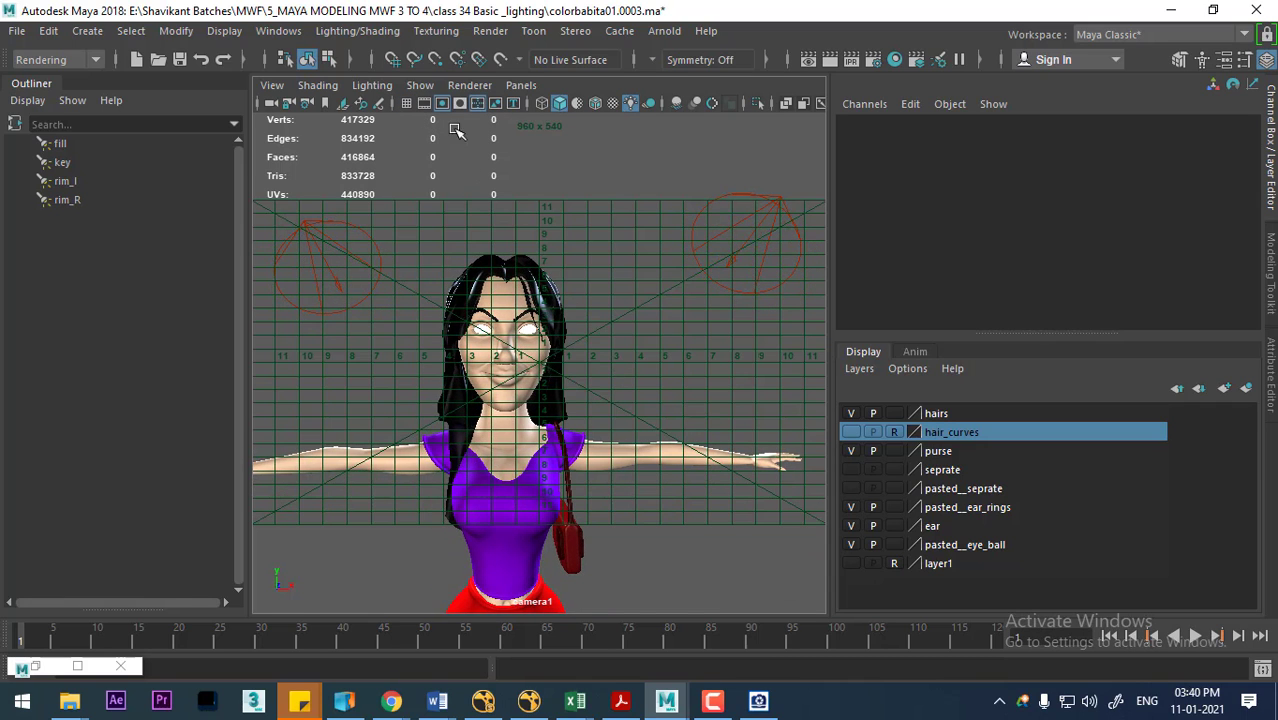
pyautogui.click(459, 103)
pyautogui.moveTo(562, 338)
pyautogui.keyDown('alt'); pyautogui.mouseDown()
pyautogui.moveTo(585, 348)
pyautogui.moveTo(630, 337)
pyautogui.mouseUp(); pyautogui.keyUp('alt')
pyautogui.keyDown('alt'); pyautogui.moveTo(630, 337); pyautogui.dragTo(603, 356, button='middle'); pyautogui.keyUp('alt')
pyautogui.moveTo(603, 356)
pyautogui.keyDown('alt'); pyautogui.mouseDown()
pyautogui.moveTo(615, 357)
pyautogui.moveTo(590, 358)
pyautogui.moveTo(613, 354)
pyautogui.mouseUp(); pyautogui.keyUp('alt')
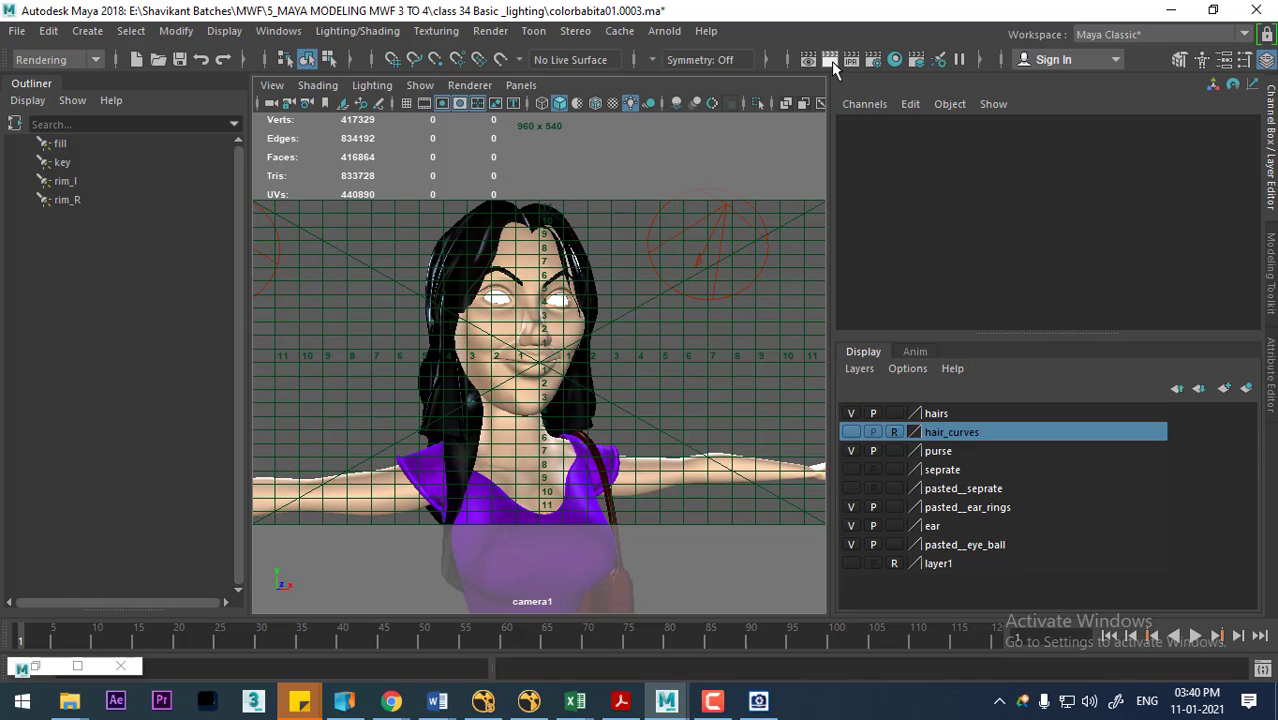
pyautogui.click(831, 60)
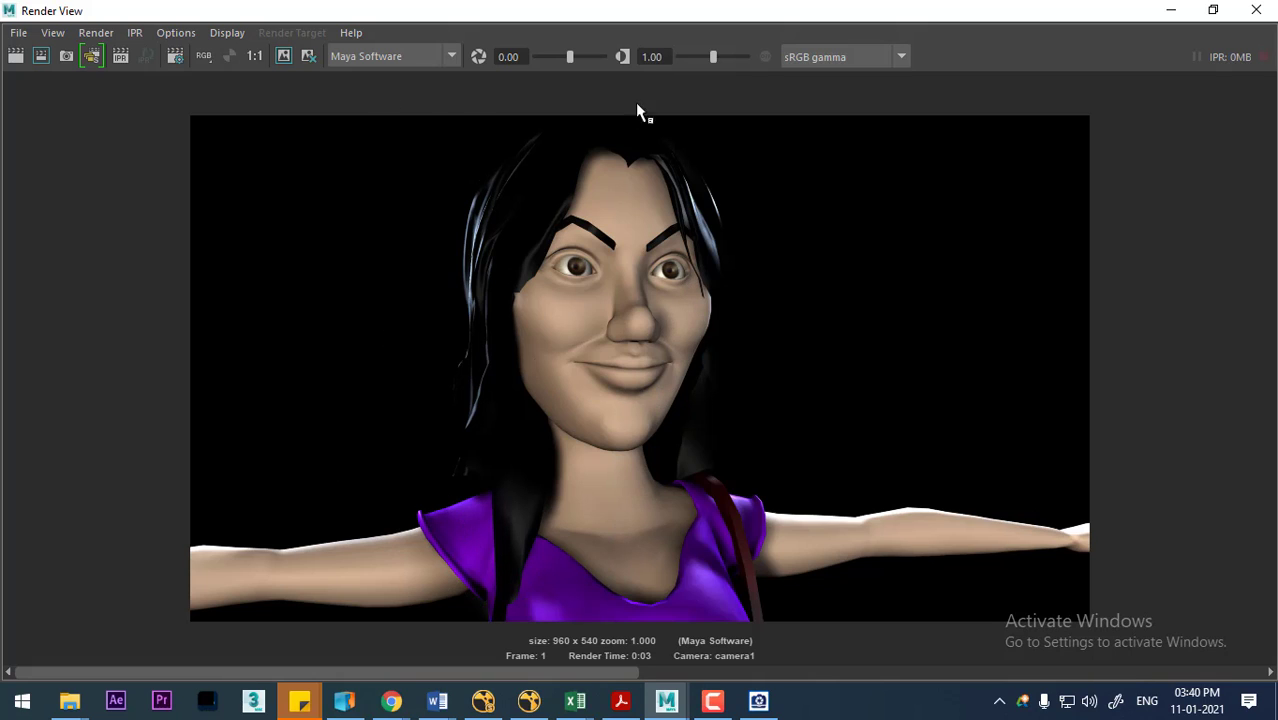
# Step: Set camera1's Environment Background Color to grey, verify with a render, then return to persp
pyautogui.click(1170, 10)
pyautogui.click(271, 103)
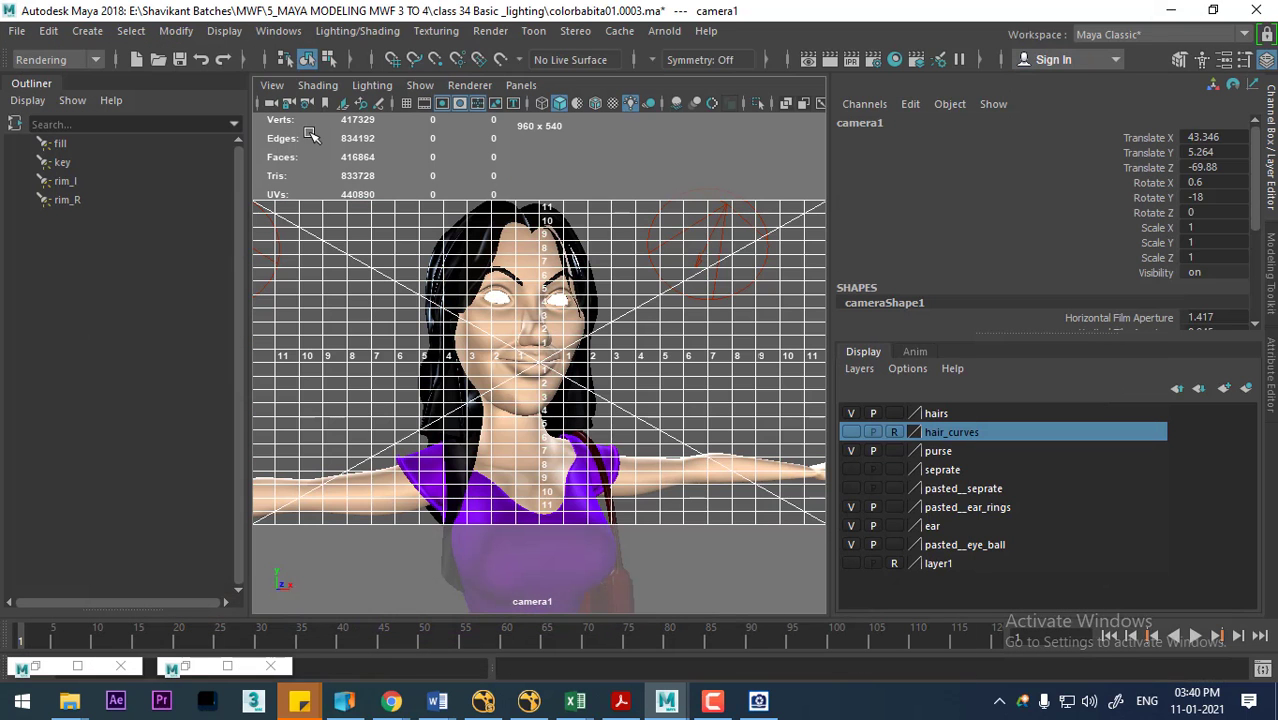
pyautogui.hotkey('ctrl', 'a')
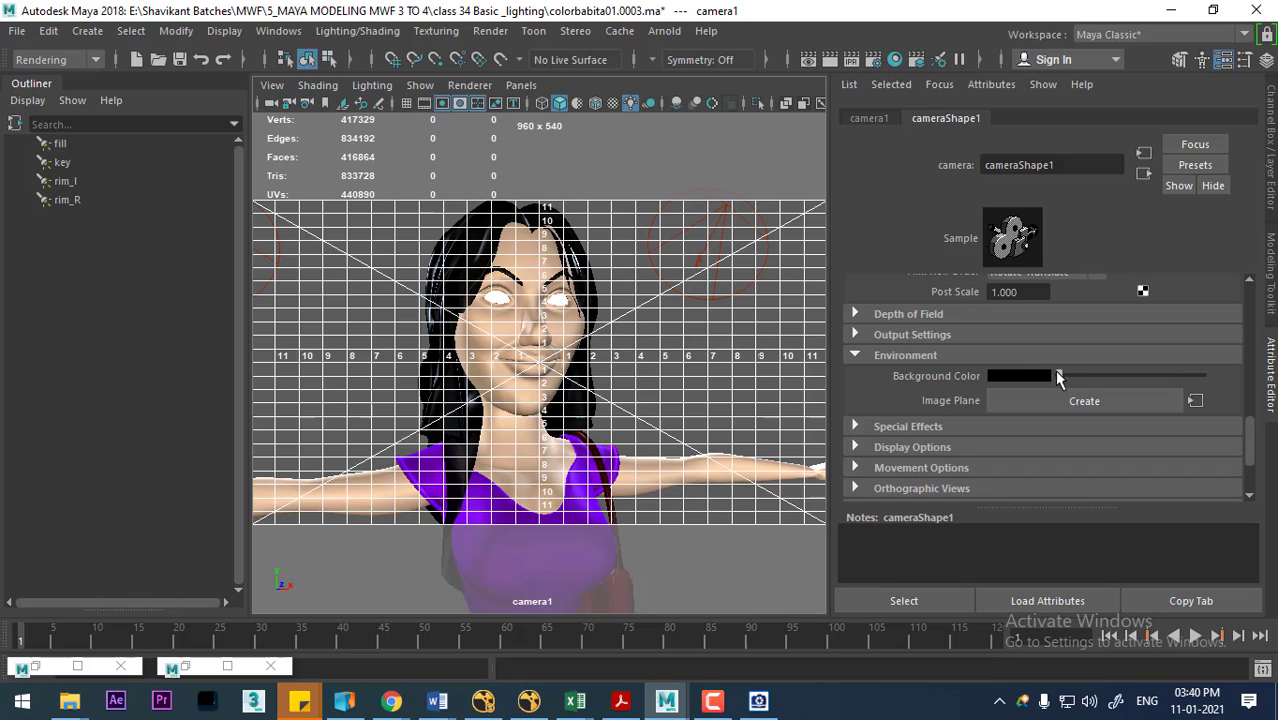
pyautogui.moveTo(1058, 377); pyautogui.dragTo(1096, 380)
pyautogui.click(842, 58)
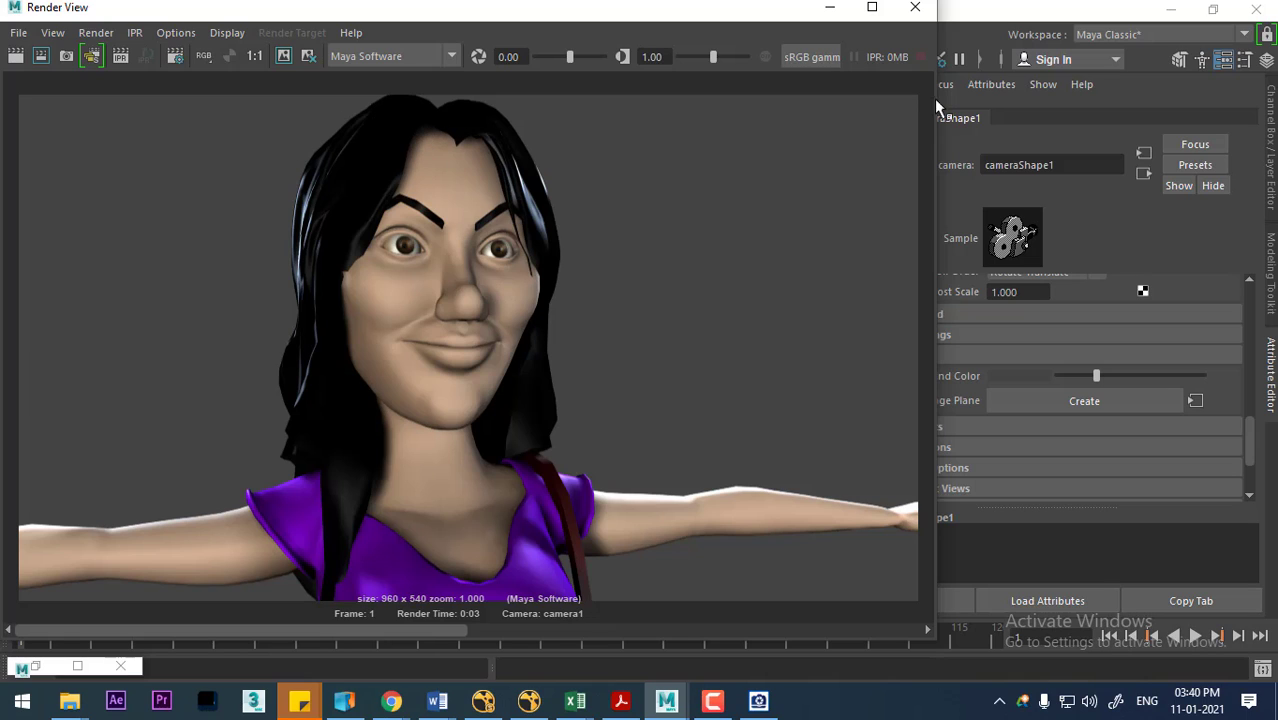
pyautogui.click(918, 8)
pyautogui.click(619, 276)
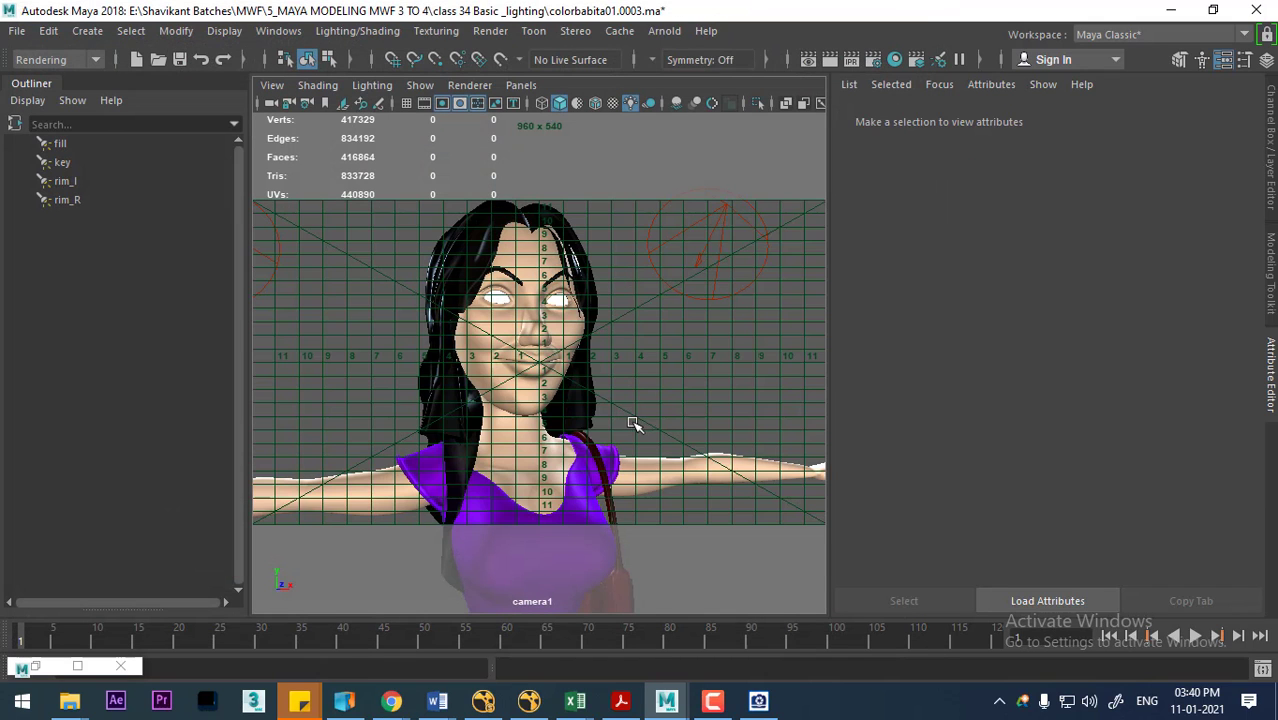
pyautogui.moveTo(628, 422)
pyautogui.mouseDown()
pyautogui.moveTo(611, 405)
pyautogui.moveTo(665, 416)
pyautogui.moveTo(639, 422)
pyautogui.moveTo(654, 369)
pyautogui.mouseUp()
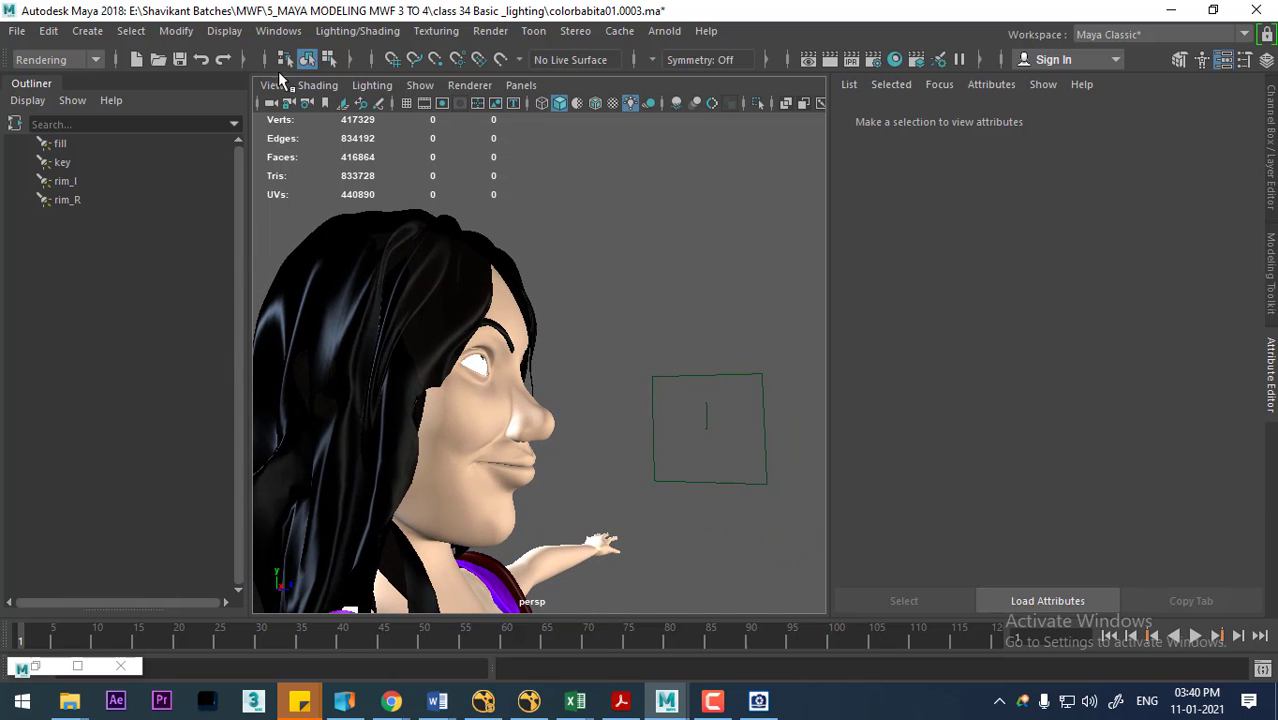
# Step: Tear off the Create > Lights menu and create a Point Light
pyautogui.click(87, 31)
pyautogui.moveTo(115, 135)
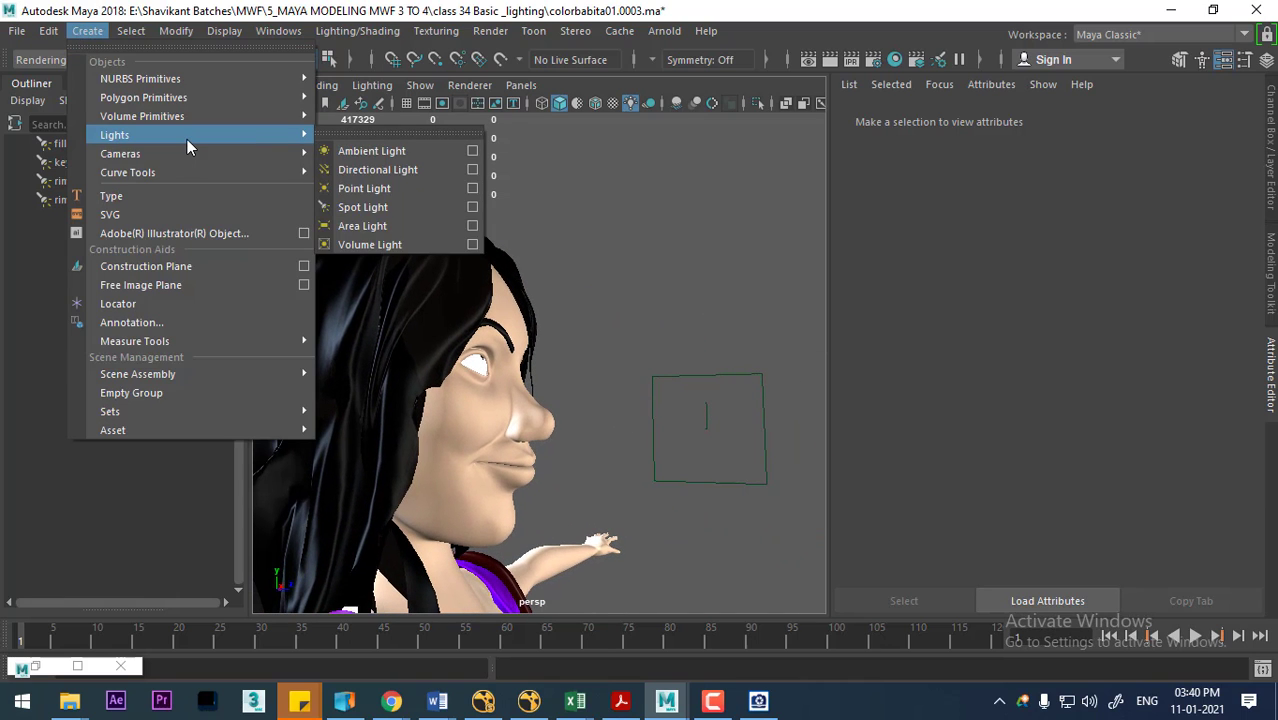
pyautogui.click(391, 135)
pyautogui.moveTo(402, 122); pyautogui.dragTo(173, 152)
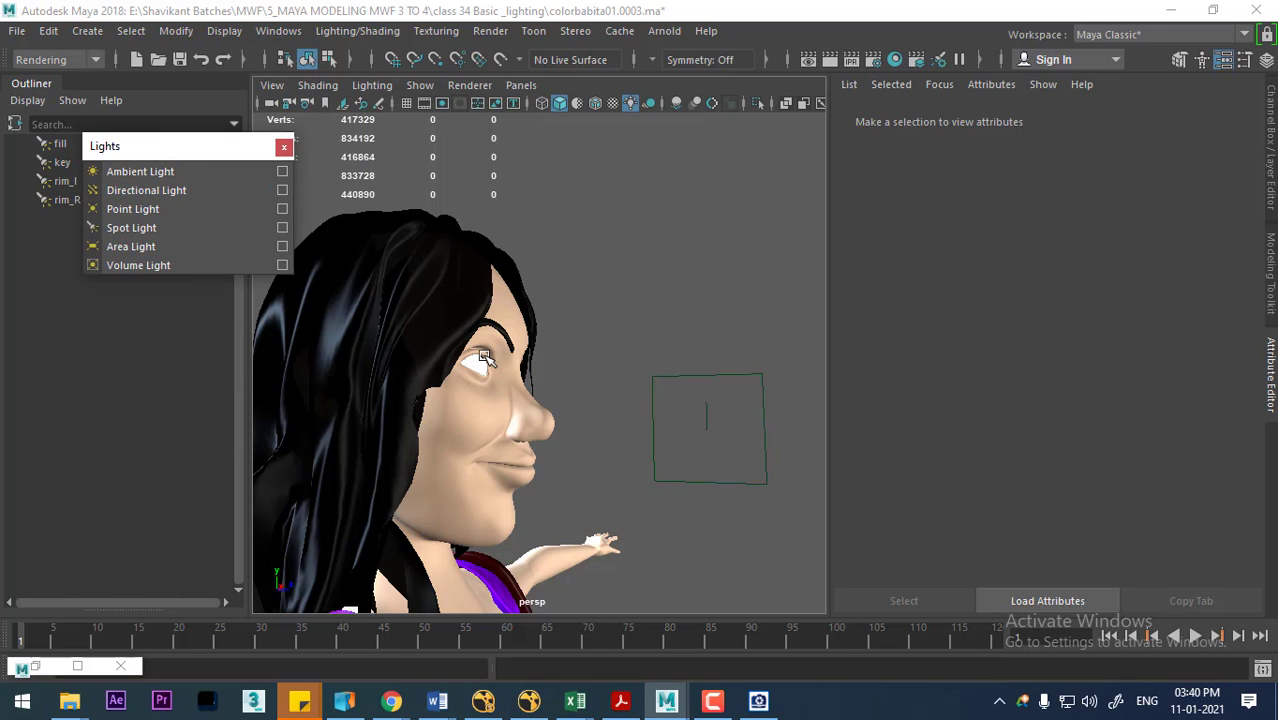
pyautogui.scroll(2, 490, 362)
pyautogui.click(122, 213)
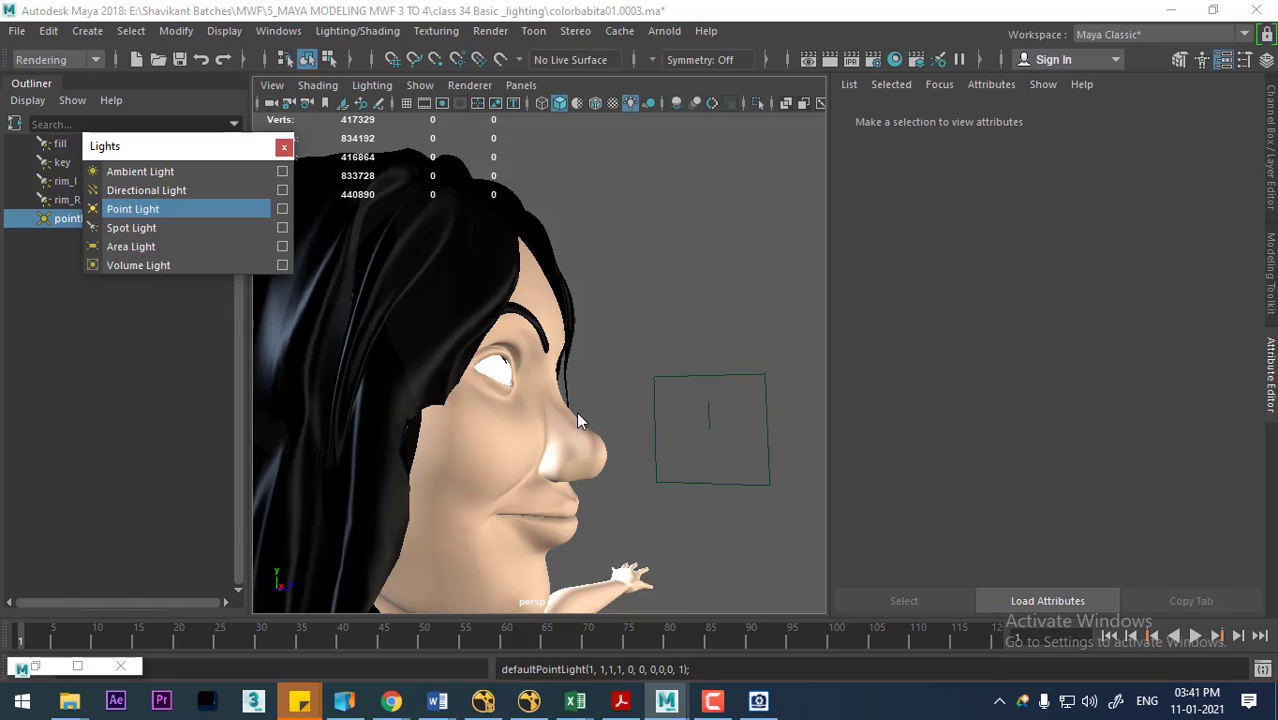
# Step: Frame the new point light on the face and switch off its Illuminates by Default
pyautogui.scroll(-4, 480, 365)
pyautogui.scroll(-2, 545, 340)
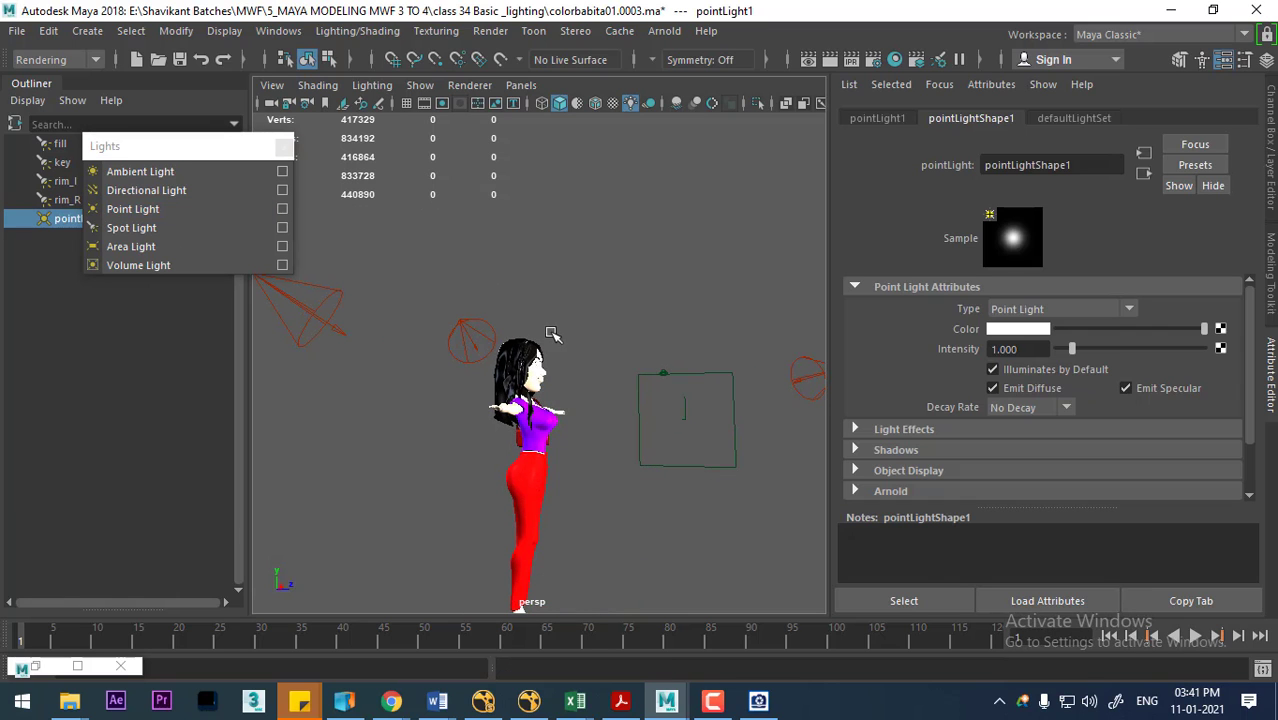
pyautogui.moveTo(592, 397)
pyautogui.keyDown('alt'); pyautogui.mouseDown()
pyautogui.moveTo(770, 418)
pyautogui.moveTo(485, 451)
pyautogui.mouseUp(); pyautogui.keyUp('alt')
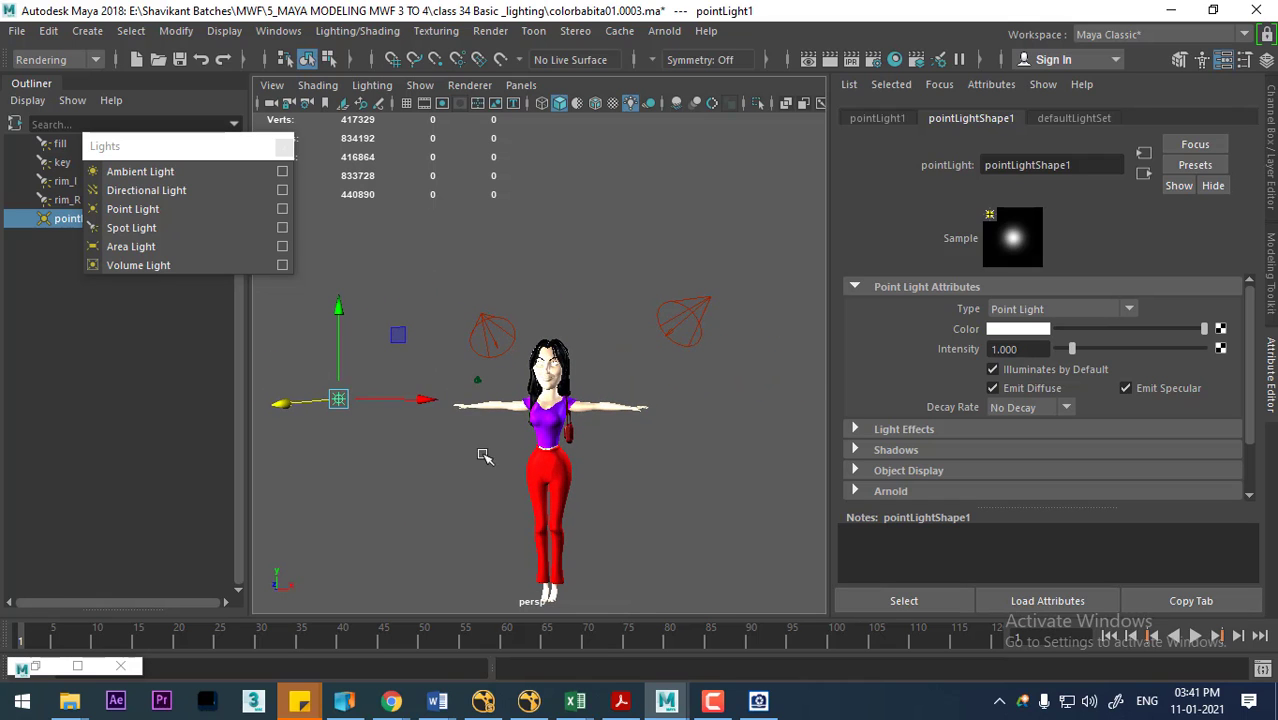
pyautogui.scroll(3, 570, 374)
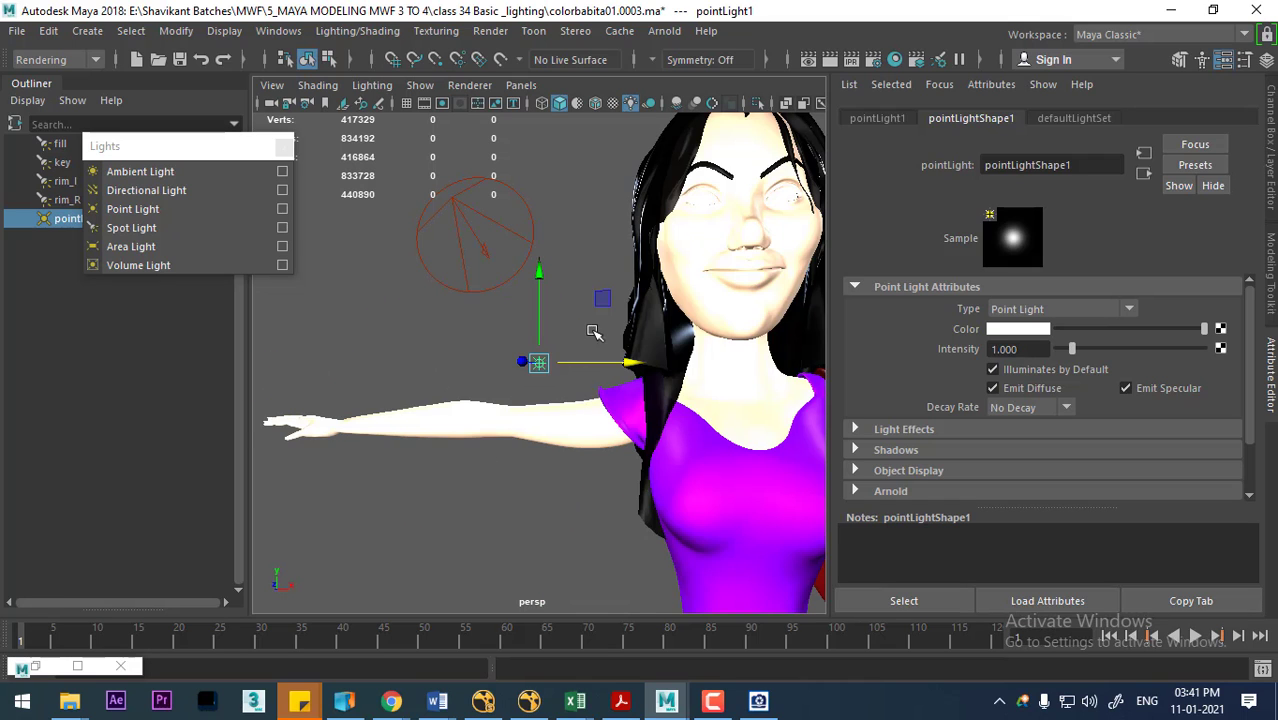
pyautogui.keyDown('alt'); pyautogui.moveTo(599, 331); pyautogui.dragTo(485, 451, button='middle'); pyautogui.keyUp('alt')
pyautogui.press('space')
pyautogui.moveTo(485, 451); pyautogui.dragTo(508, 474)
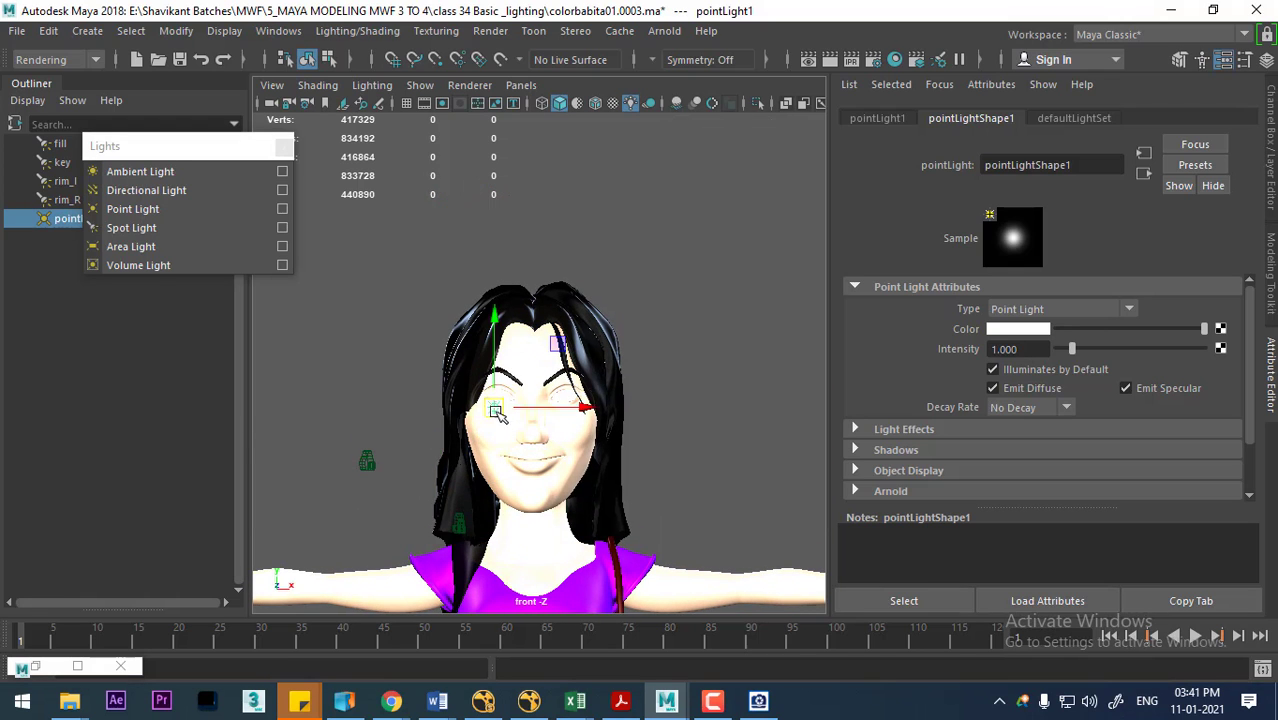
pyautogui.press('space')
pyautogui.click(511, 252)
pyautogui.scroll(2, 568, 388)
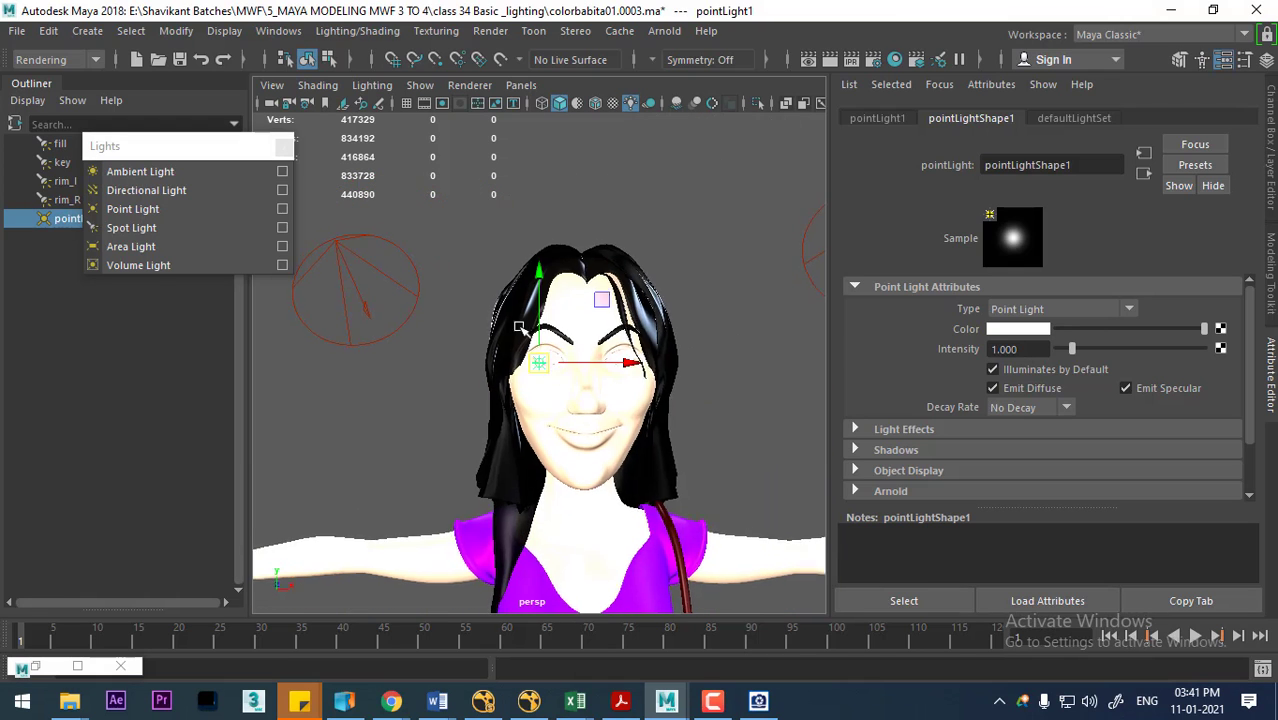
pyautogui.press('f')
pyautogui.moveTo(616, 391)
pyautogui.keyDown('alt'); pyautogui.mouseDown()
pyautogui.moveTo(670, 385)
pyautogui.moveTo(432, 383)
pyautogui.moveTo(584, 464)
pyautogui.moveTo(680, 462)
pyautogui.mouseUp(); pyautogui.keyUp('alt')
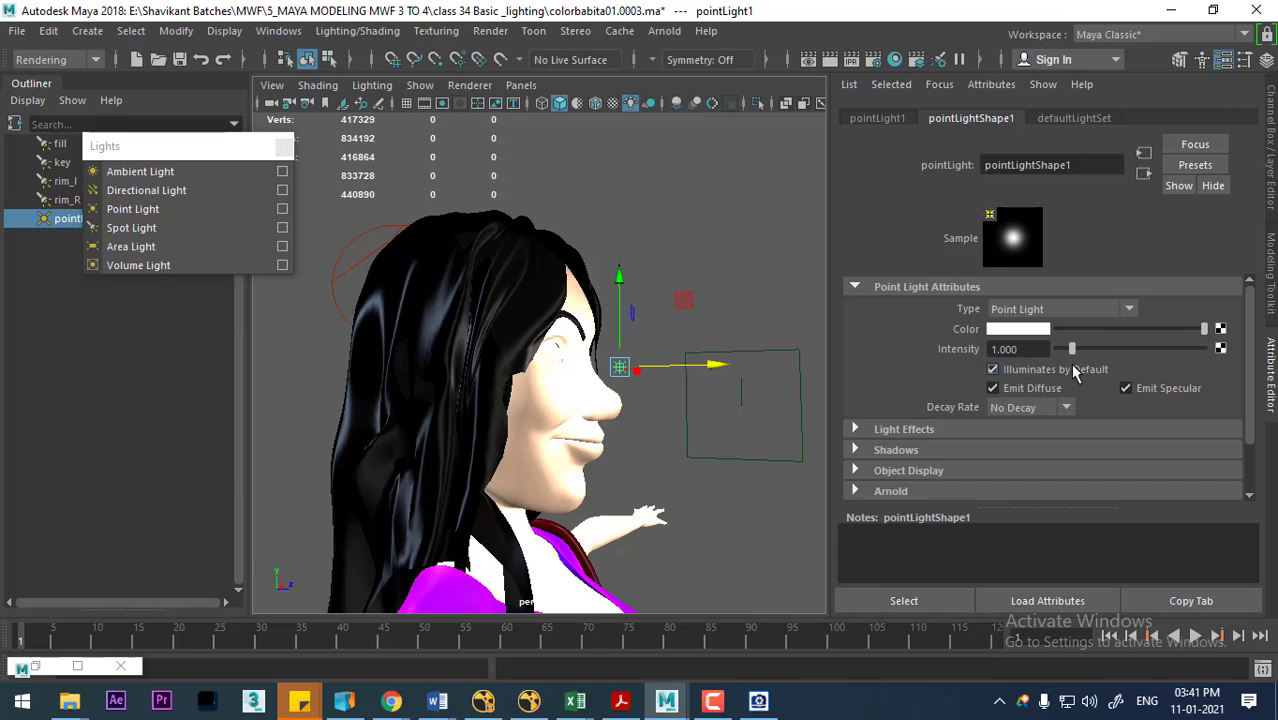
pyautogui.click(1072, 369)
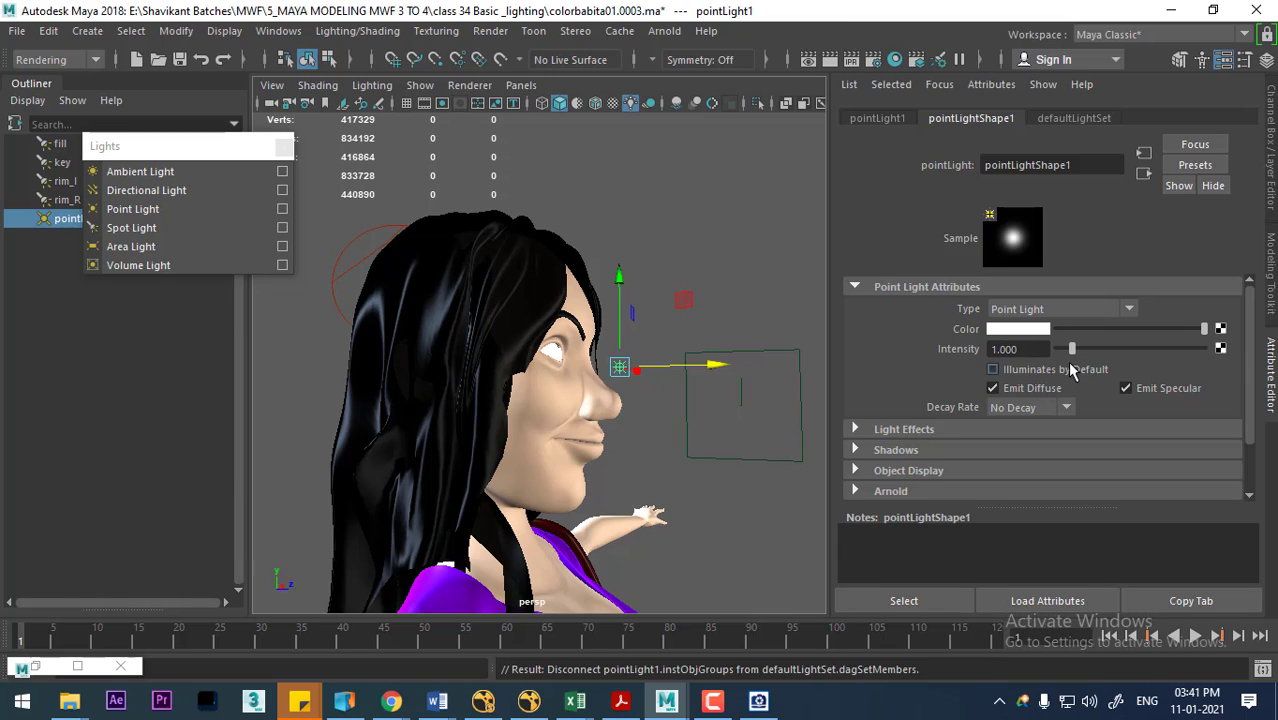
# Step: Move the point light up to sit just above the character's eyes
pyautogui.keyDown('alt'); pyautogui.moveTo(370, 325); pyautogui.dragTo(648, 338); pyautogui.keyUp('alt')
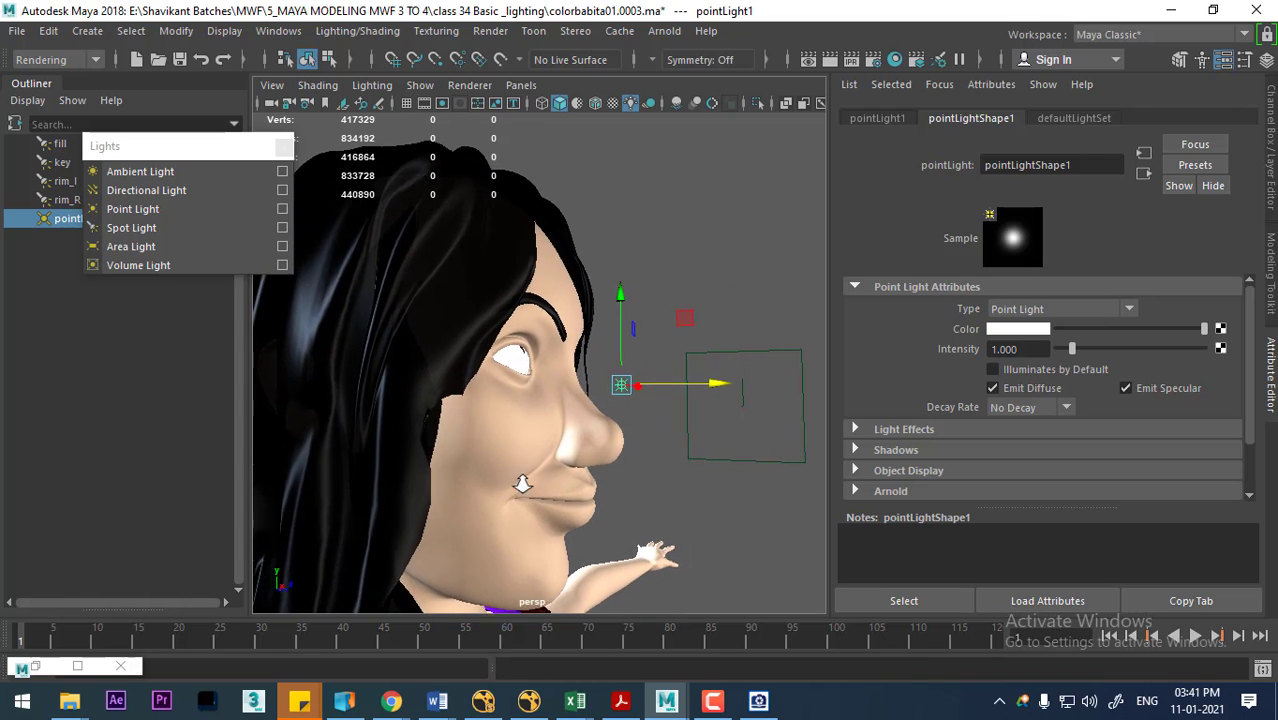
pyautogui.moveTo(633, 289); pyautogui.dragTo(632, 236)
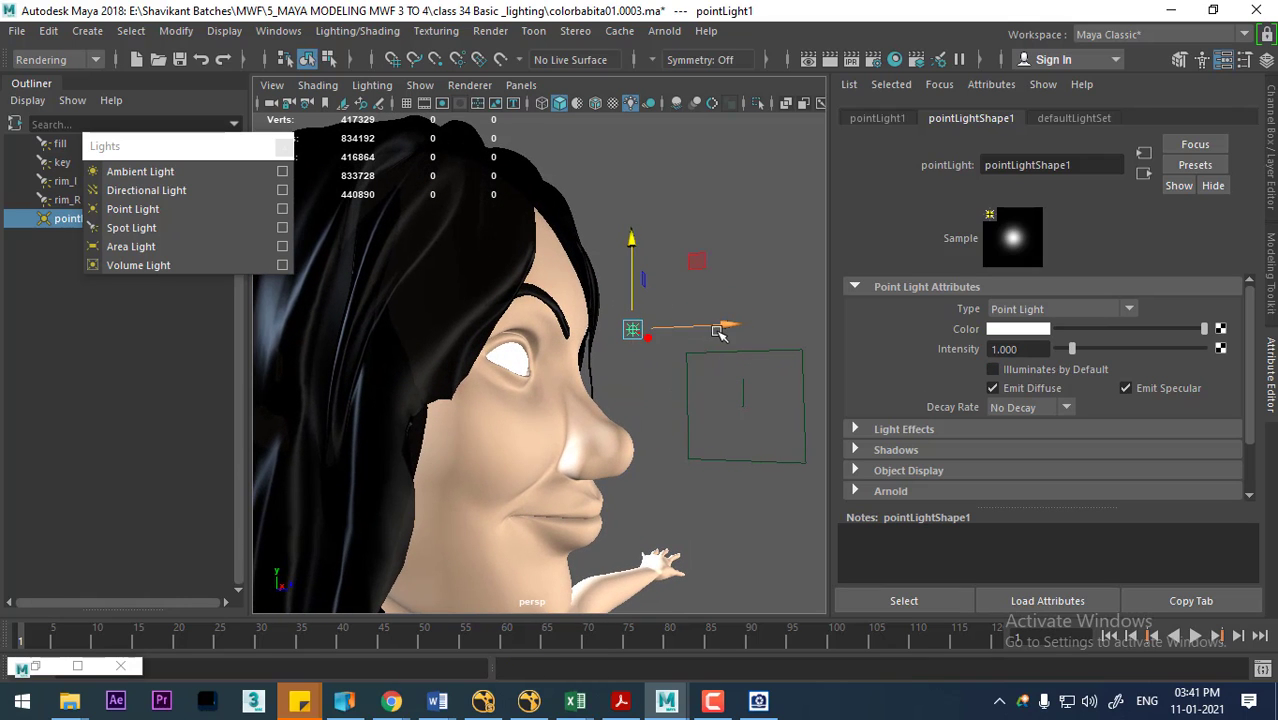
pyautogui.moveTo(718, 328)
pyautogui.mouseDown()
pyautogui.moveTo(686, 328)
pyautogui.moveTo(562, 462)
pyautogui.moveTo(515, 368)
pyautogui.mouseUp()
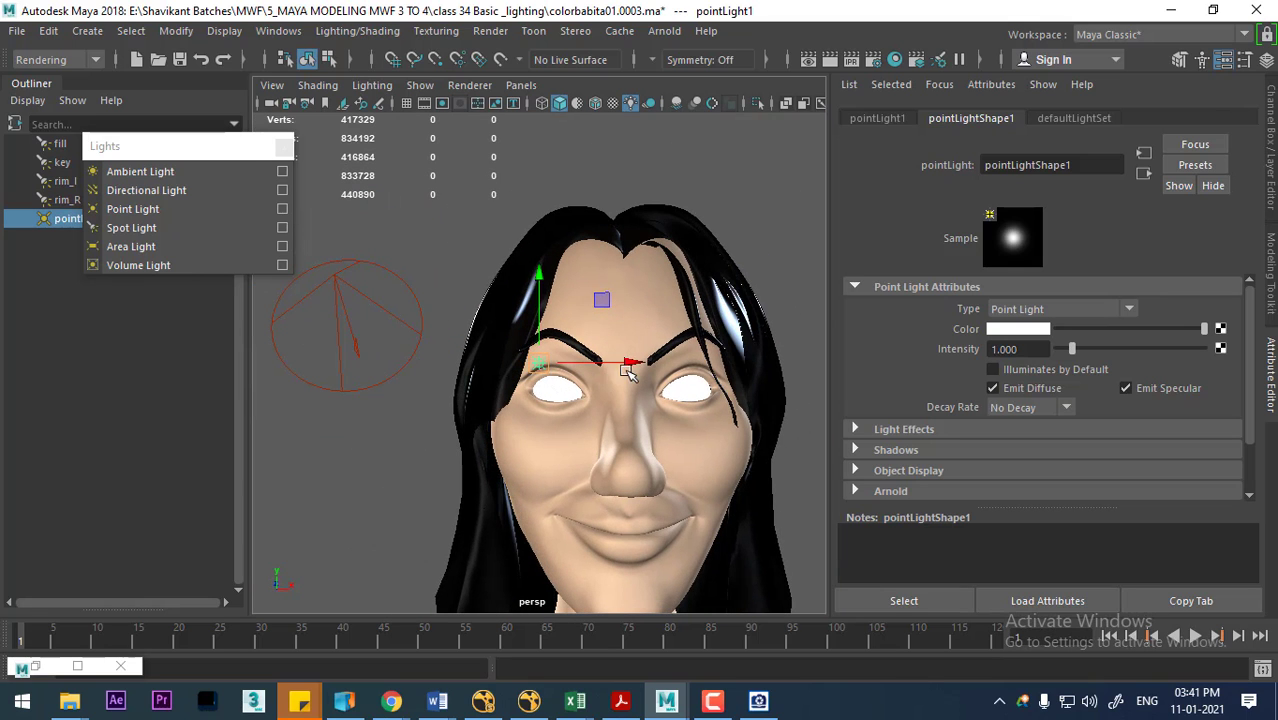
pyautogui.moveTo(622, 362)
pyautogui.mouseDown()
pyautogui.moveTo(645, 366)
pyautogui.moveTo(693, 428)
pyautogui.moveTo(739, 432)
pyautogui.moveTo(581, 461)
pyautogui.mouseUp()
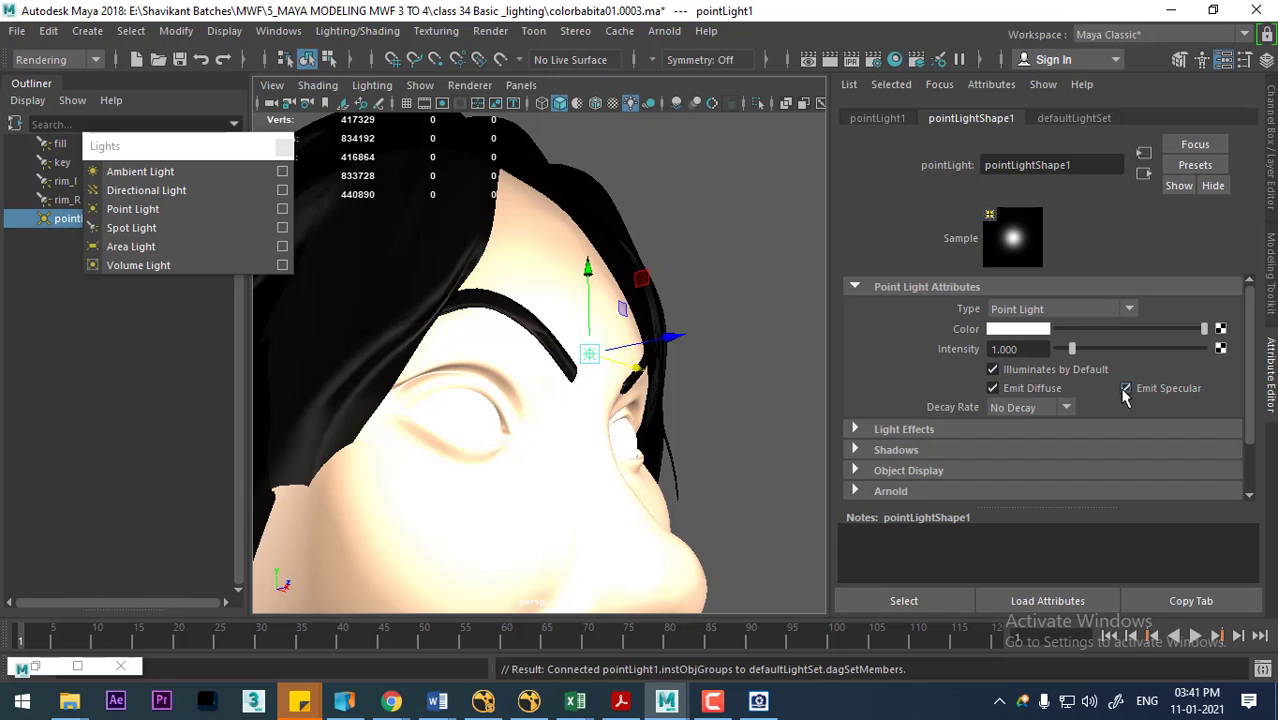
# Step: Turn off Emit Diffuse so the light gives only specular highlights on the eyes
pyautogui.click(1040, 397)
pyautogui.click(1040, 397)
pyautogui.click(1040, 397)
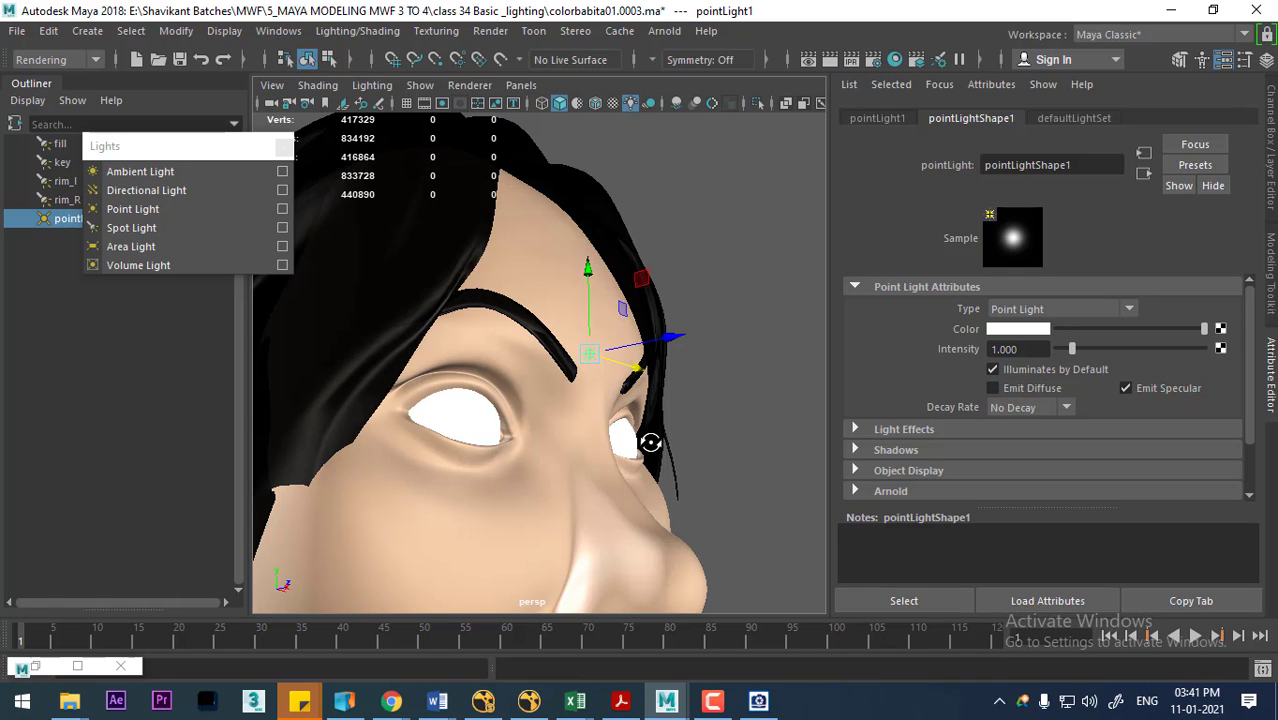
pyautogui.keyDown('alt'); pyautogui.moveTo(650, 439); pyautogui.dragTo(642, 455); pyautogui.keyUp('alt')
# Step: Check a test render, then zoom in and raise pointLight1 slightly toward the left brow
pyautogui.click(829, 60)
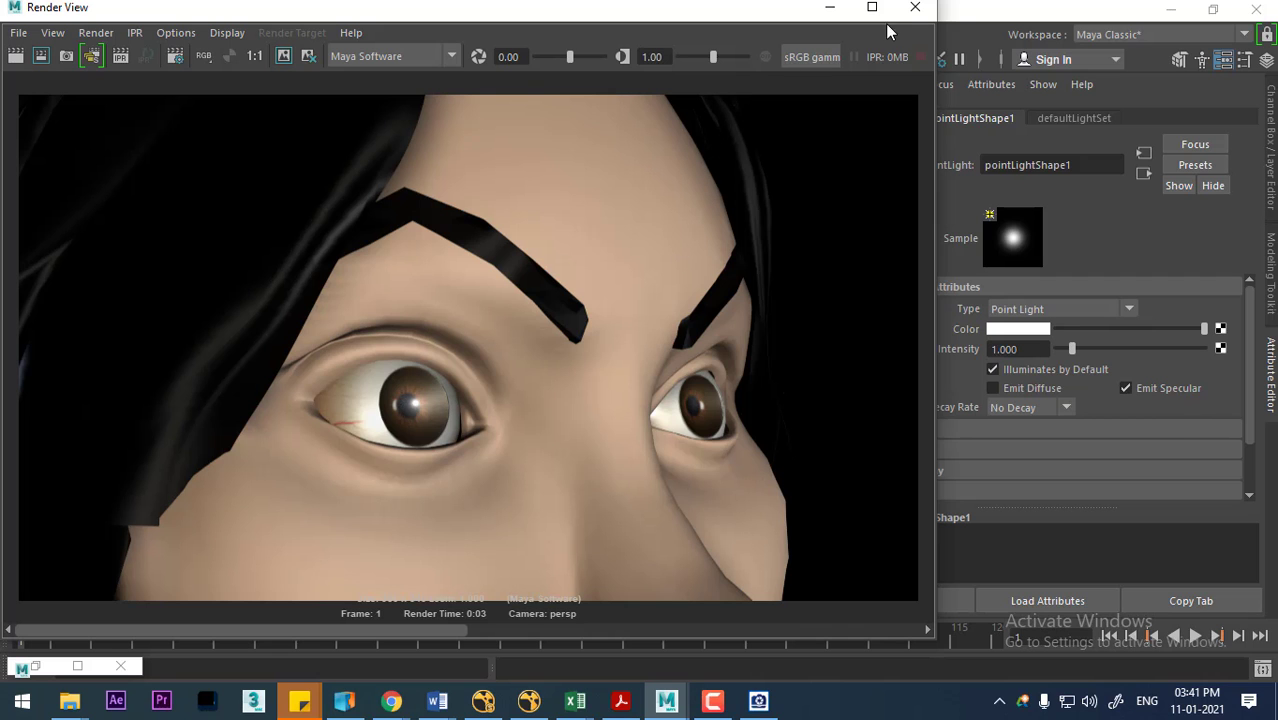
pyautogui.click(915, 8)
pyautogui.scroll(-3, 513, 377)
pyautogui.scroll(-3, 540, 365)
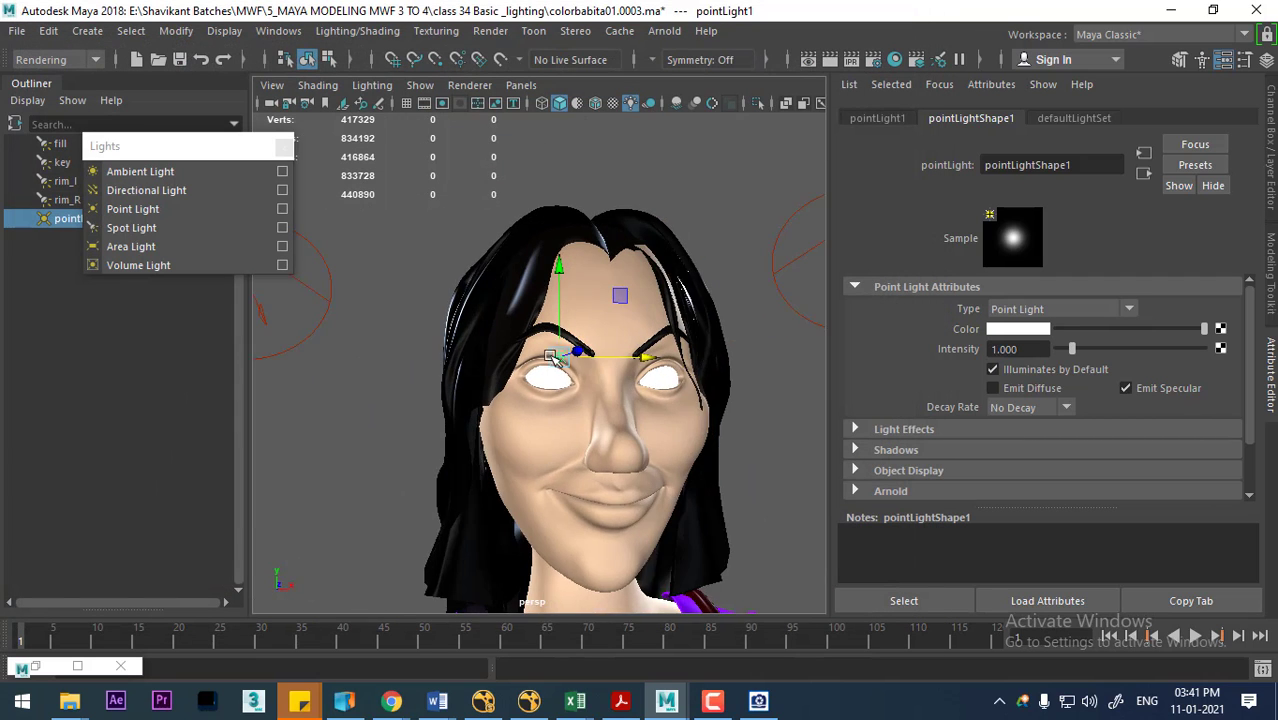
pyautogui.scroll(5, 553, 400)
pyautogui.moveTo(551, 422)
pyautogui.keyDown('alt'); pyautogui.mouseDown()
pyautogui.moveTo(499, 422)
pyautogui.moveTo(542, 428)
pyautogui.mouseUp(); pyautogui.keyUp('alt')
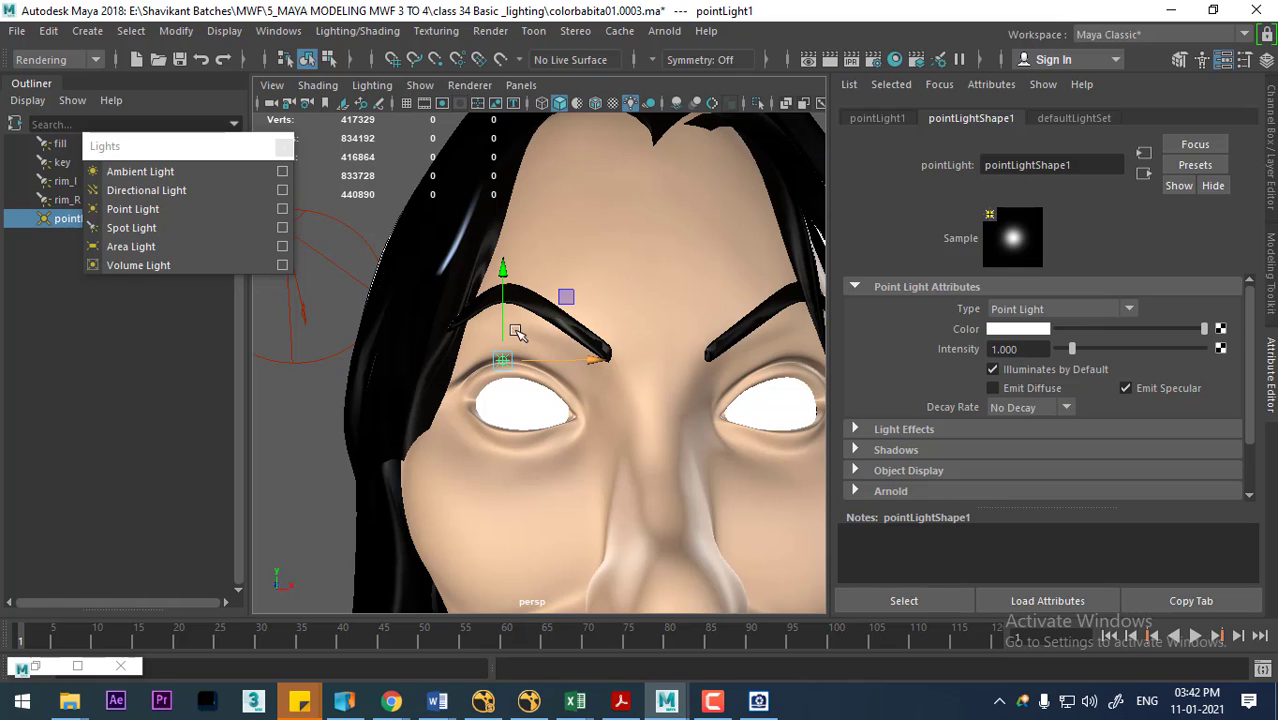
pyautogui.moveTo(504, 280); pyautogui.dragTo(508, 268)
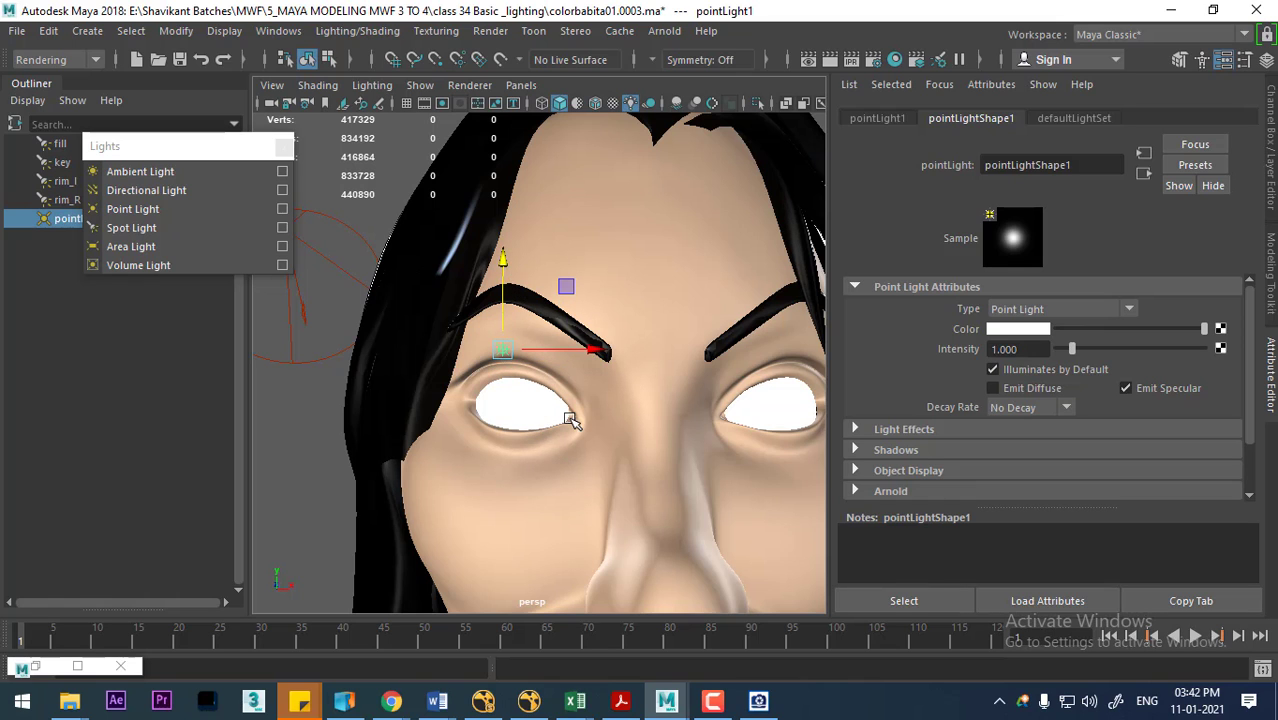
# Step: Compare pointLight1's position against the left eyeball from side and front, ending with pointLight1 selected
pyautogui.click(524, 412)
pyautogui.keyDown('alt'); pyautogui.moveTo(524, 440); pyautogui.dragTo(657, 388); pyautogui.keyUp('alt')
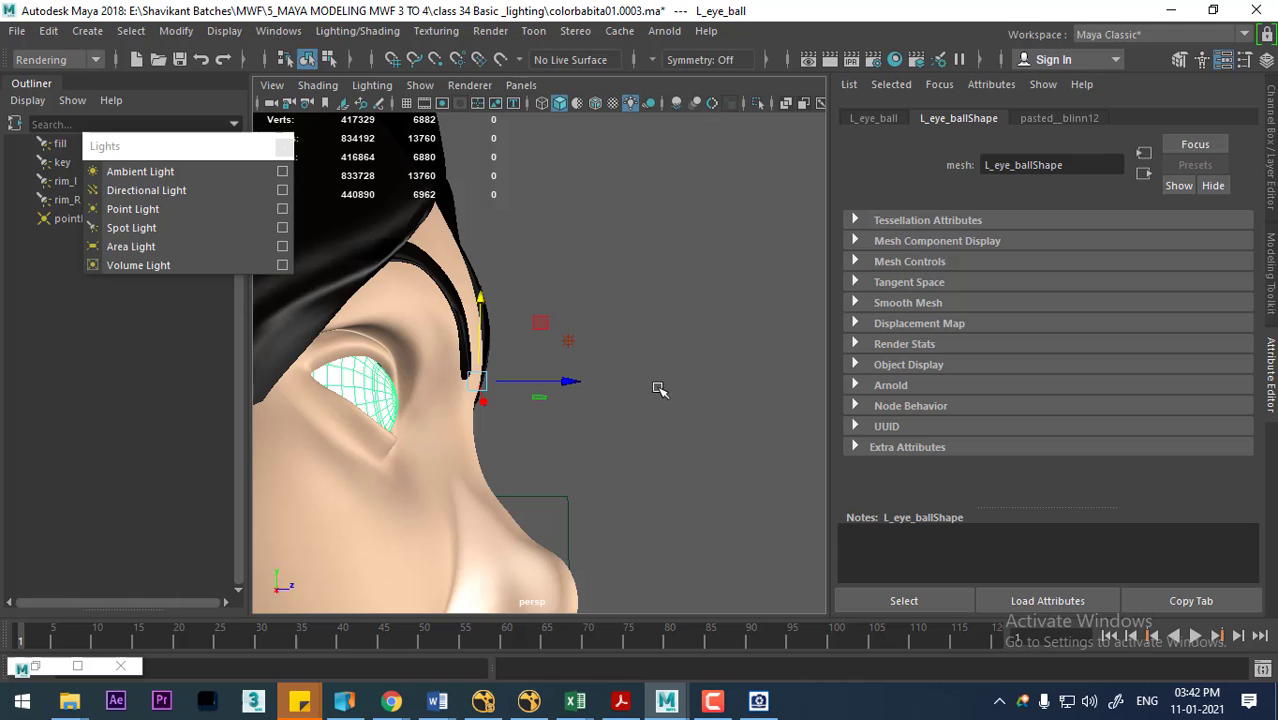
pyautogui.click(569, 343)
pyautogui.moveTo(599, 414)
pyautogui.keyDown('alt'); pyautogui.mouseDown()
pyautogui.moveTo(479, 422)
pyautogui.moveTo(510, 430)
pyautogui.mouseUp(); pyautogui.keyUp('alt')
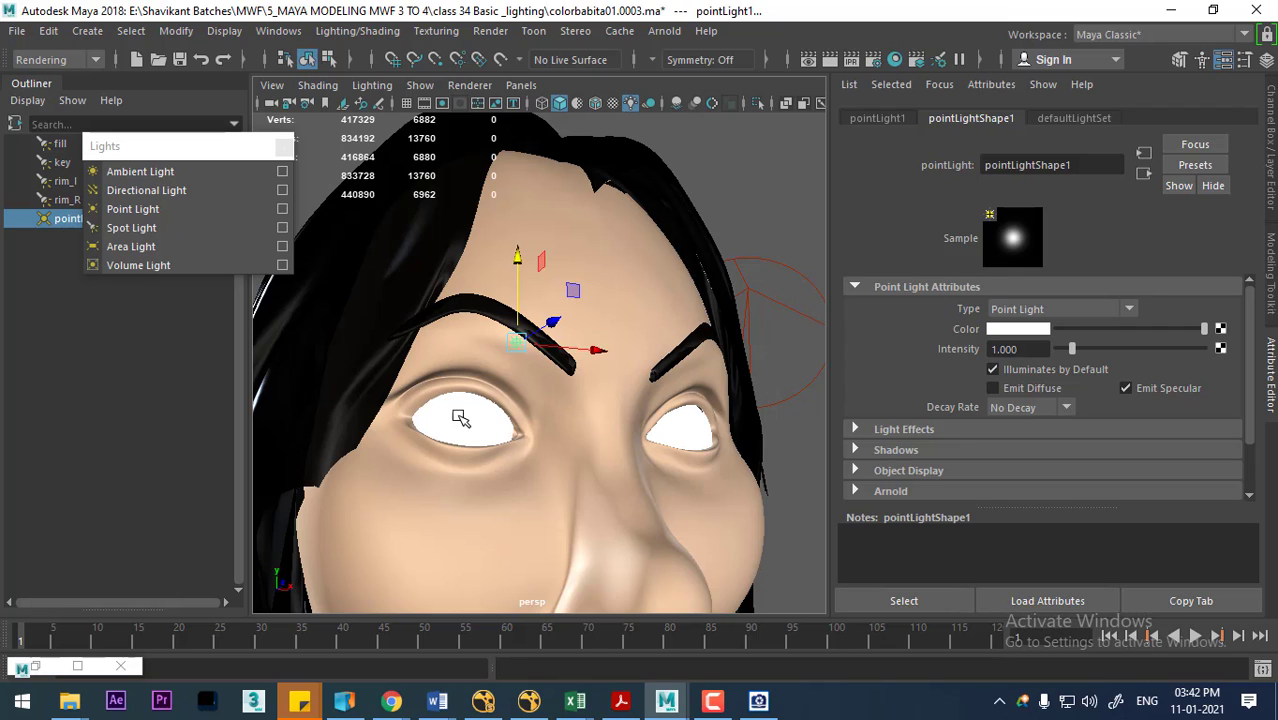
pyautogui.click(460, 418)
pyautogui.click(1268, 95)
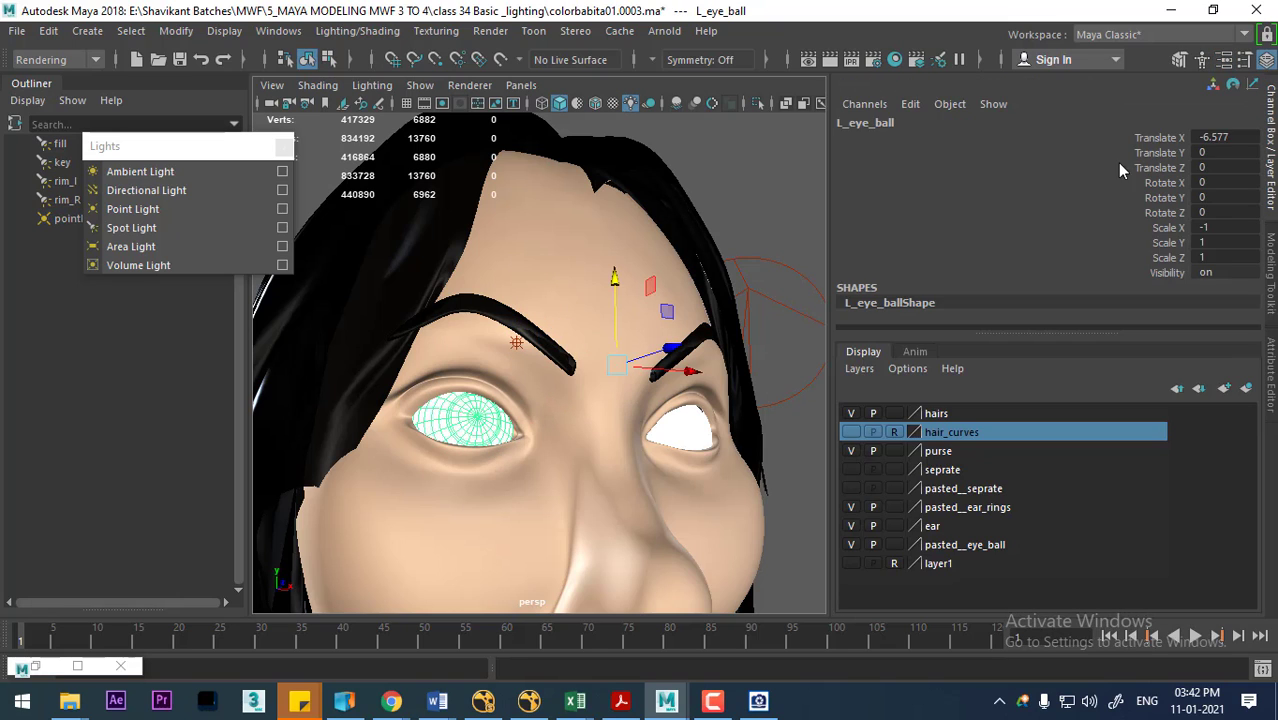
pyautogui.keyDown('alt'); pyautogui.moveTo(700, 380); pyautogui.dragTo(679, 367); pyautogui.keyUp('alt')
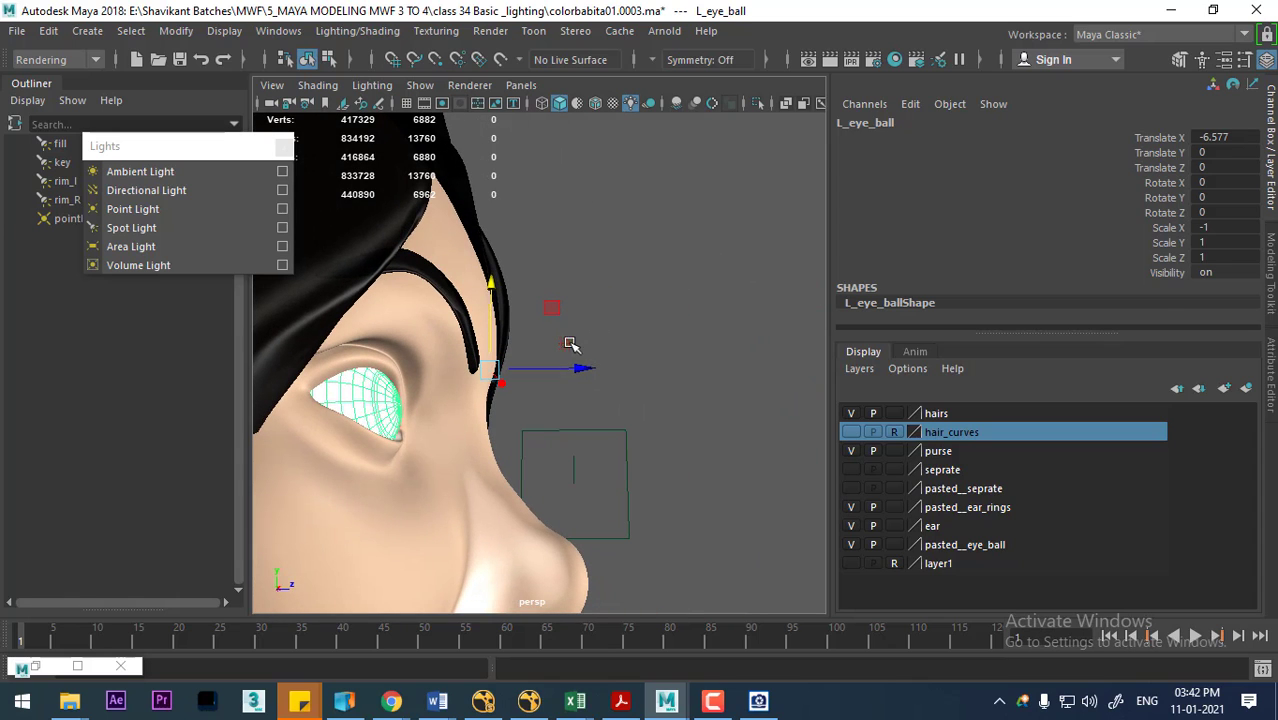
pyautogui.click(567, 344)
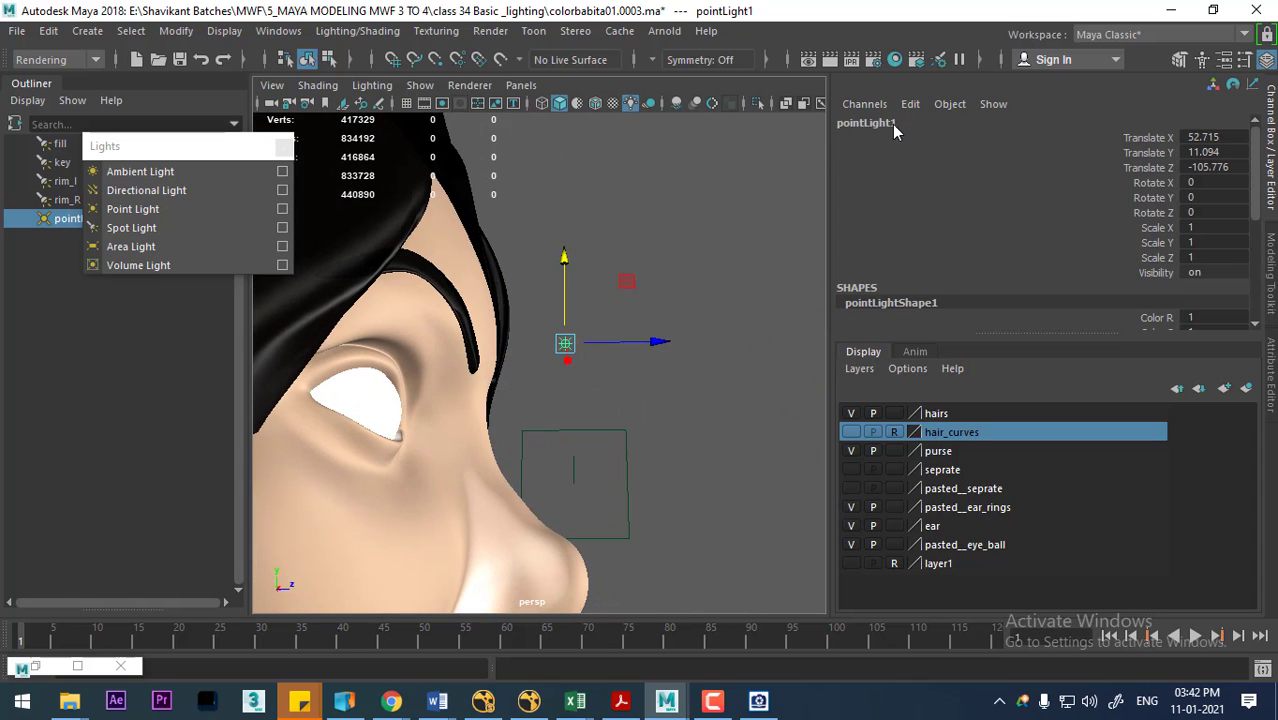
# Step: Rename the eye light to L_pointLight1 in the Channel Box
pyautogui.doubleClick(856, 124)
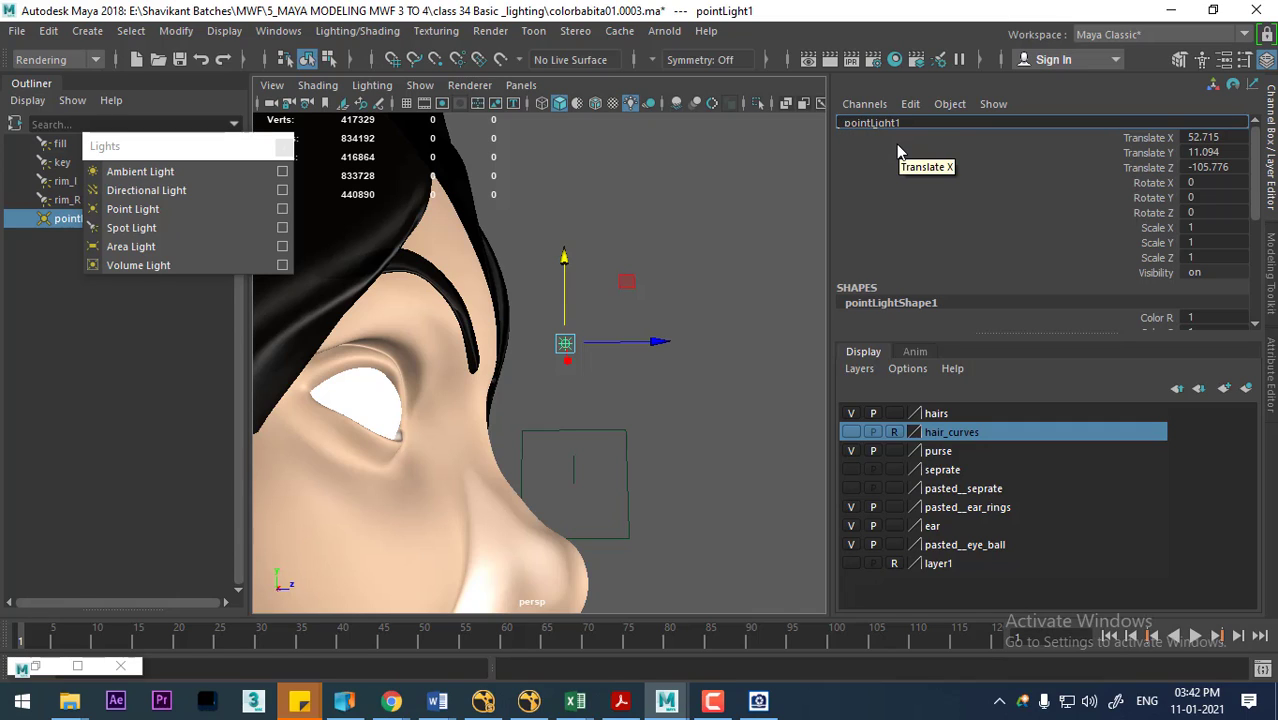
pyautogui.write('L_')
pyautogui.press('Return')
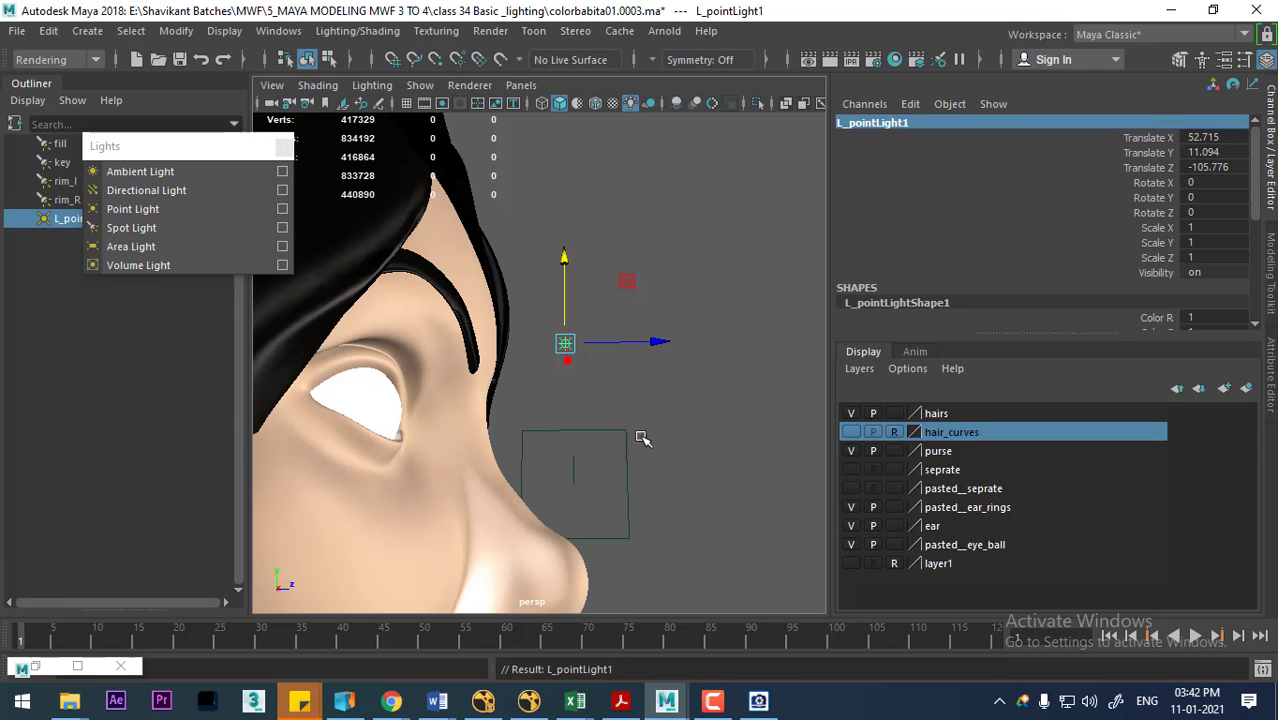
pyautogui.keyDown('alt'); pyautogui.moveTo(642, 437); pyautogui.dragTo(746, 389); pyautogui.keyUp('alt')
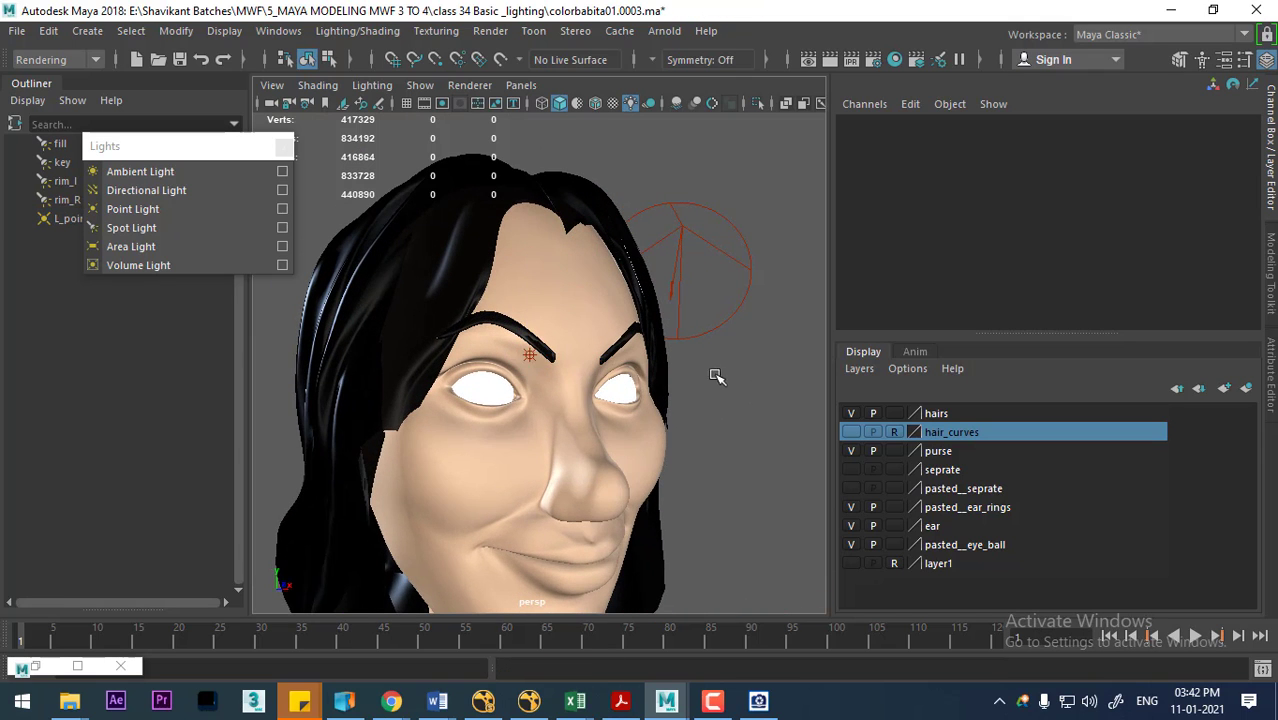
pyautogui.moveTo(603, 378)
pyautogui.keyDown('alt'); pyautogui.mouseDown()
pyautogui.moveTo(488, 385)
pyautogui.moveTo(545, 350)
pyautogui.moveTo(645, 350)
pyautogui.moveTo(591, 376)
pyautogui.moveTo(614, 417)
pyautogui.moveTo(638, 409)
pyautogui.mouseUp(); pyautogui.keyUp('alt')
# Step: Duplicate it as L_pointLight2 over the other eyebrow and select both eye lights
pyautogui.hotkey('ctrl', 'd')
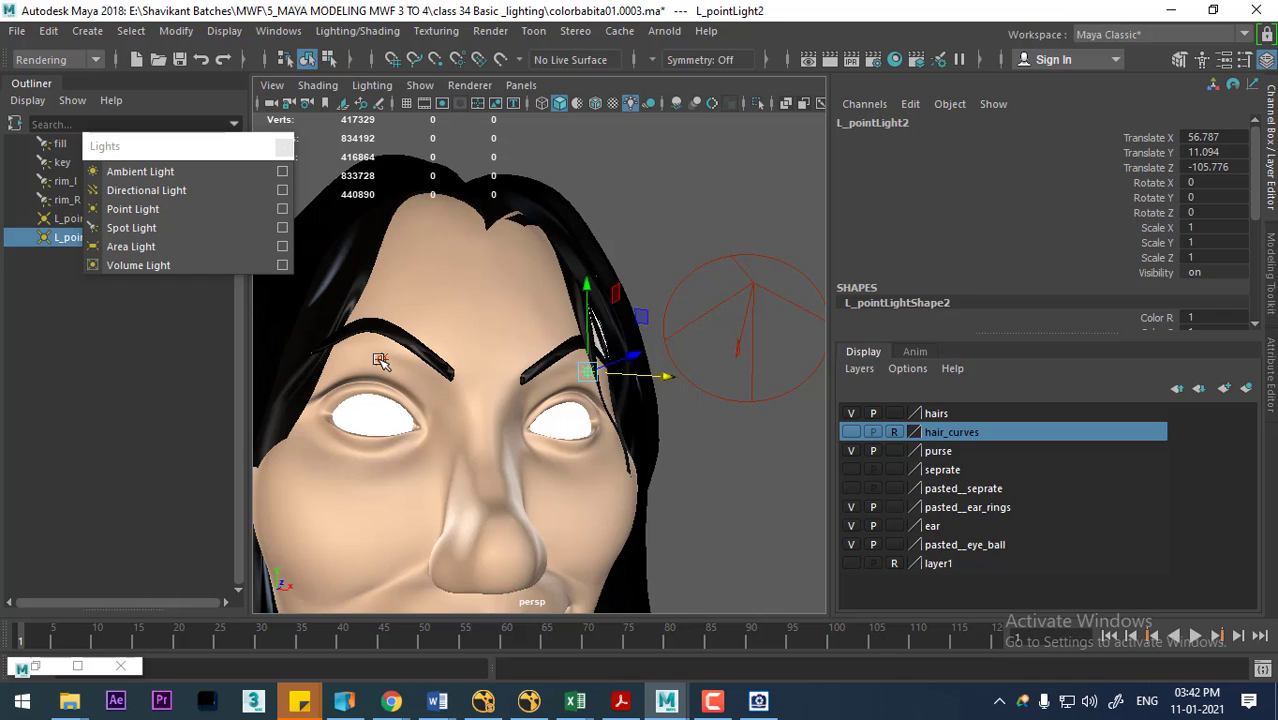
pyautogui.click(383, 361)
pyautogui.click(381, 359)
pyautogui.keyDown('alt'); pyautogui.moveTo(423, 387); pyautogui.dragTo(392, 410); pyautogui.keyUp('alt')
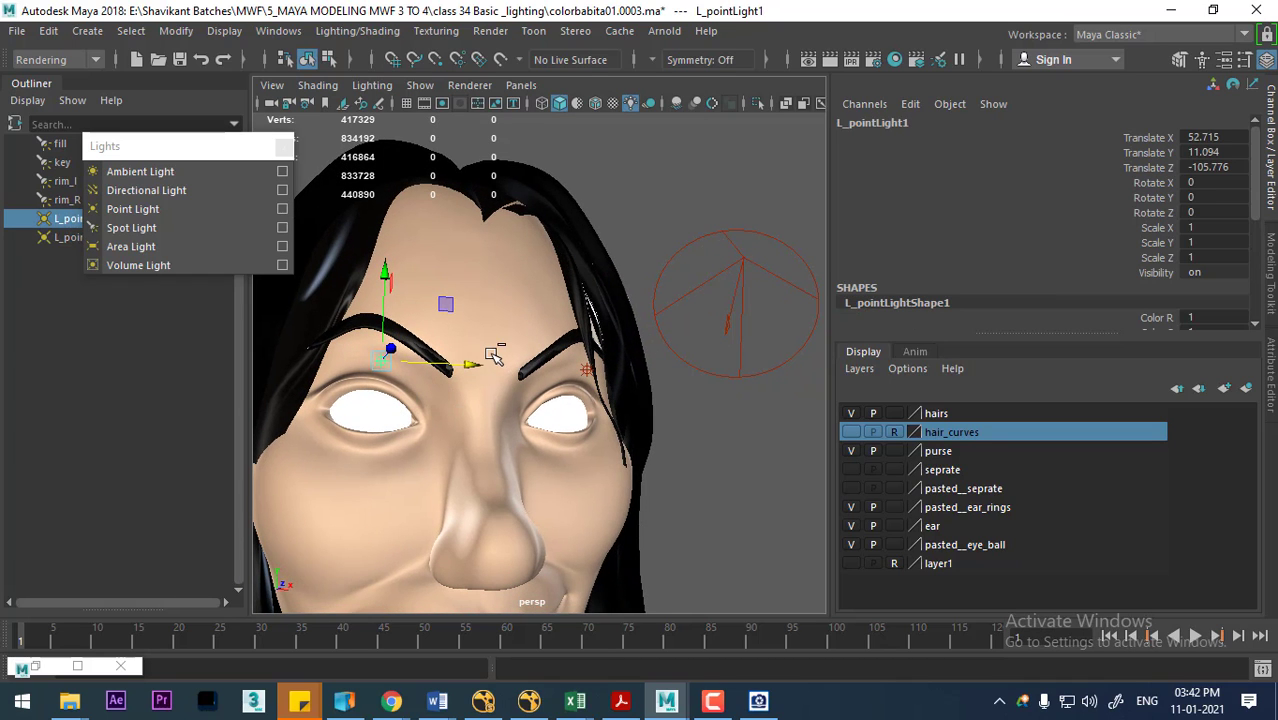
pyautogui.hotkey('ctrl', 'a')
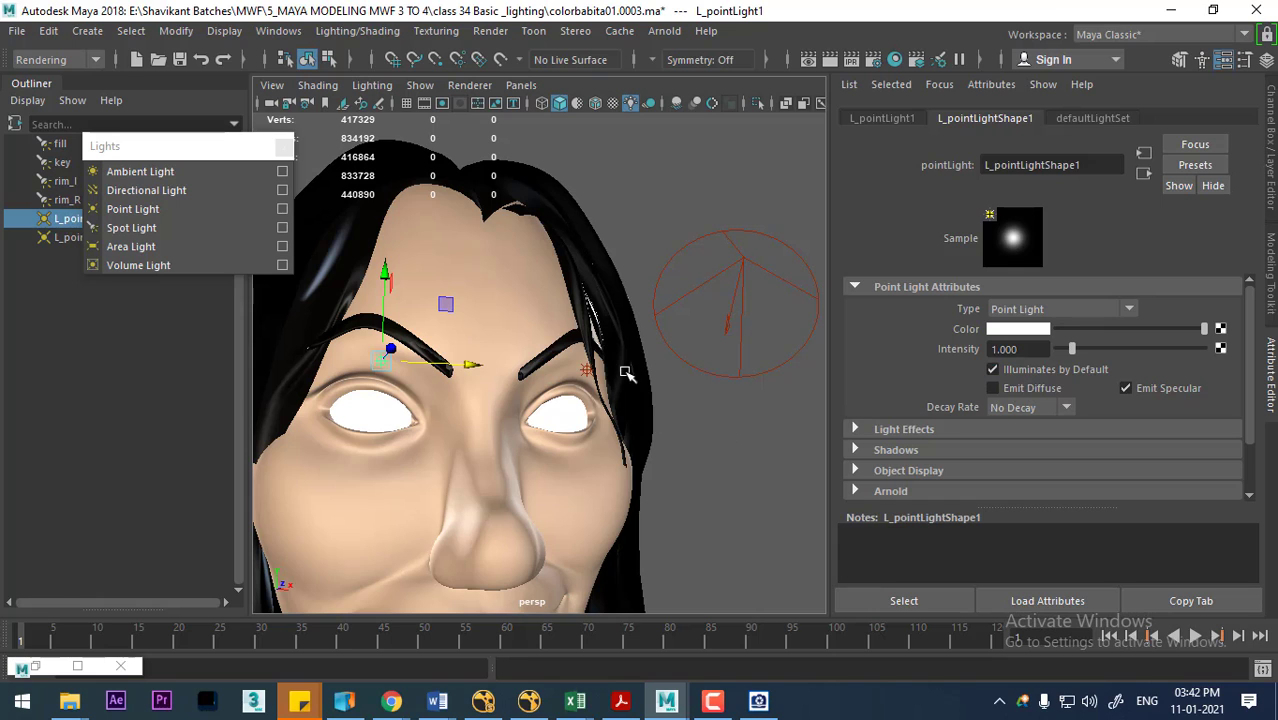
pyautogui.click(588, 371)
pyautogui.moveTo(561, 403)
pyautogui.keyDown('alt'); pyautogui.mouseDown()
pyautogui.moveTo(631, 410)
pyautogui.moveTo(614, 409)
pyautogui.mouseUp(); pyautogui.keyUp('alt')
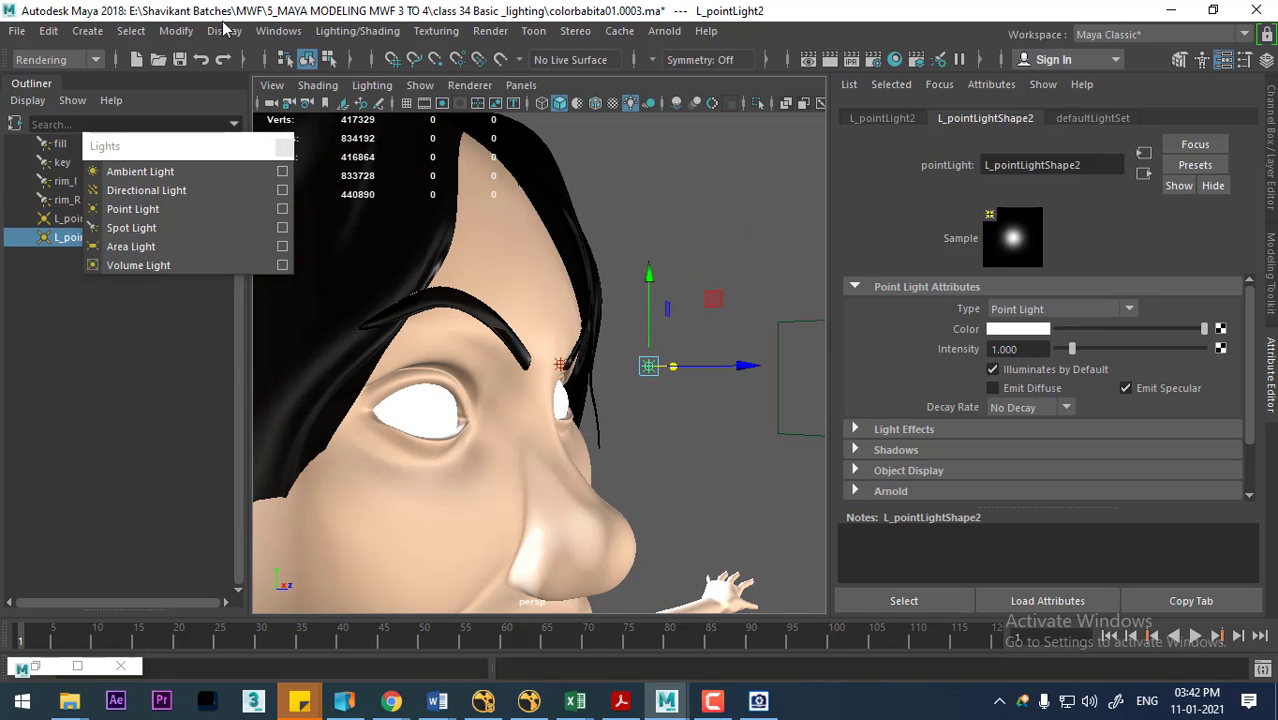
pyautogui.keyDown('shift'); pyautogui.click(560, 364); pyautogui.keyUp('shift')
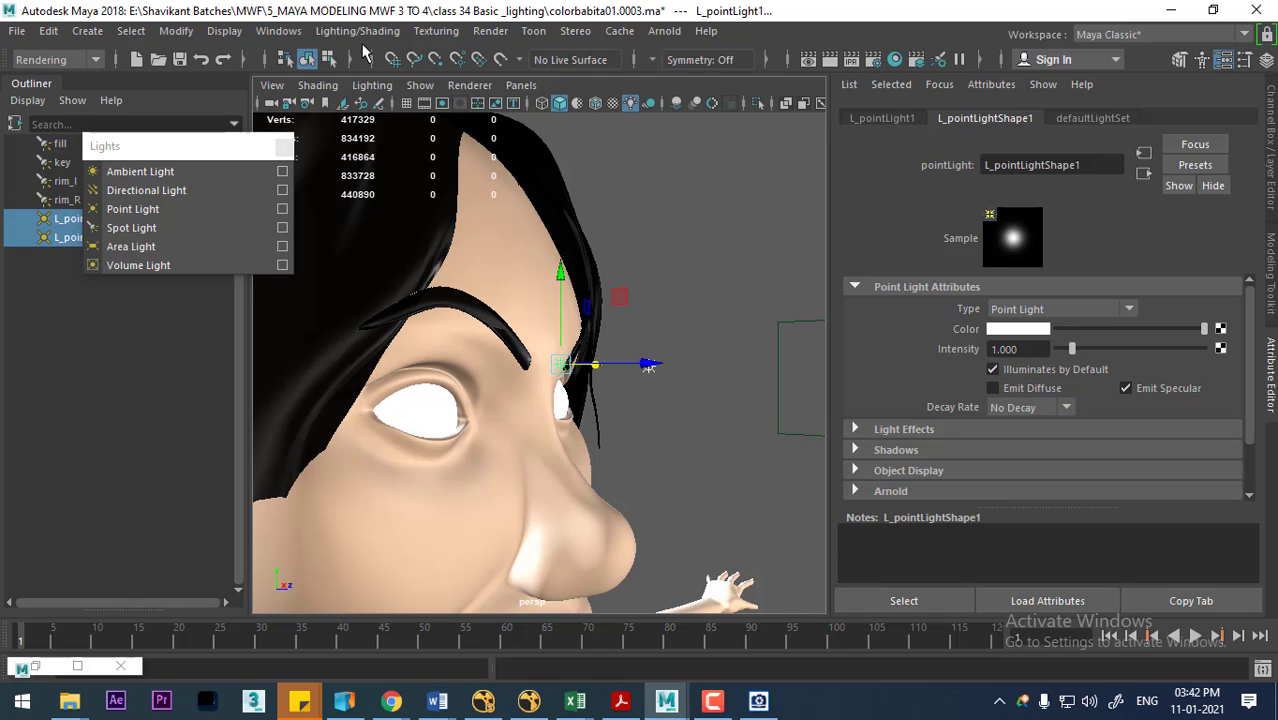
# Step: Open the Light-Centric Light Linking Editor and turn off Illuminates by Default for L_pointLight1
pyautogui.click(357, 31)
pyautogui.moveTo(391, 201)
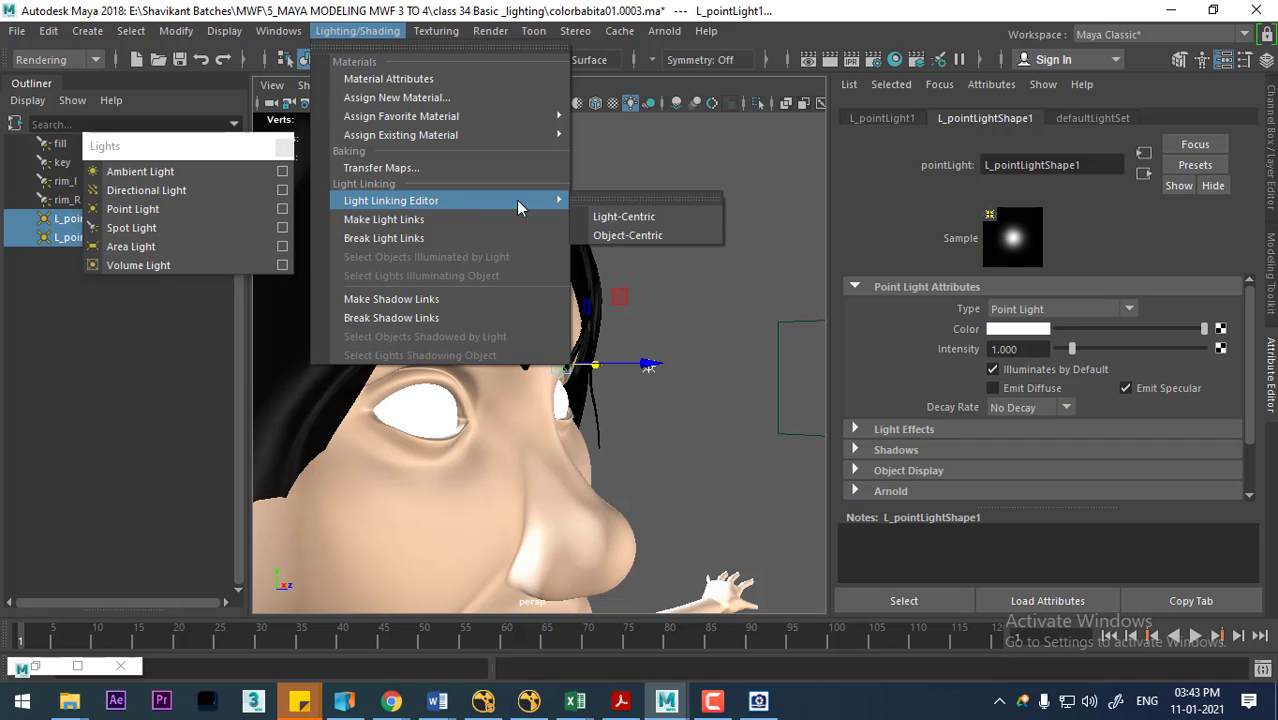
pyautogui.click(624, 216)
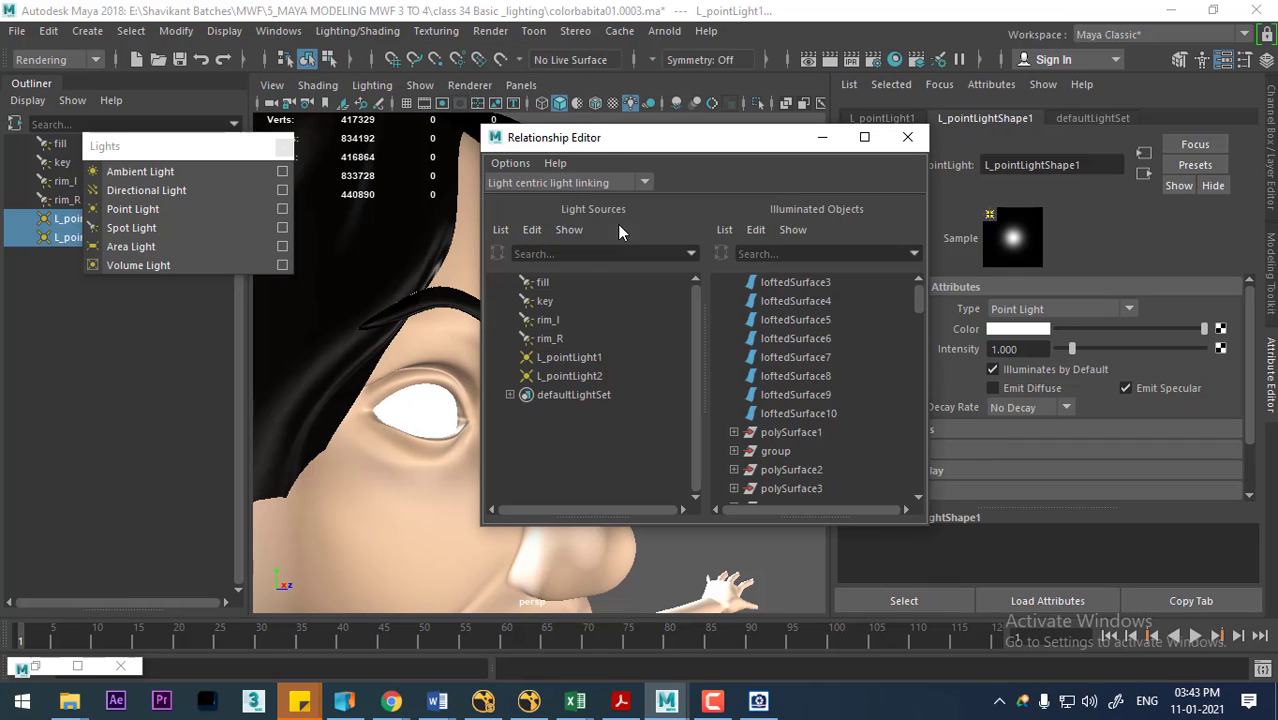
pyautogui.click(600, 357)
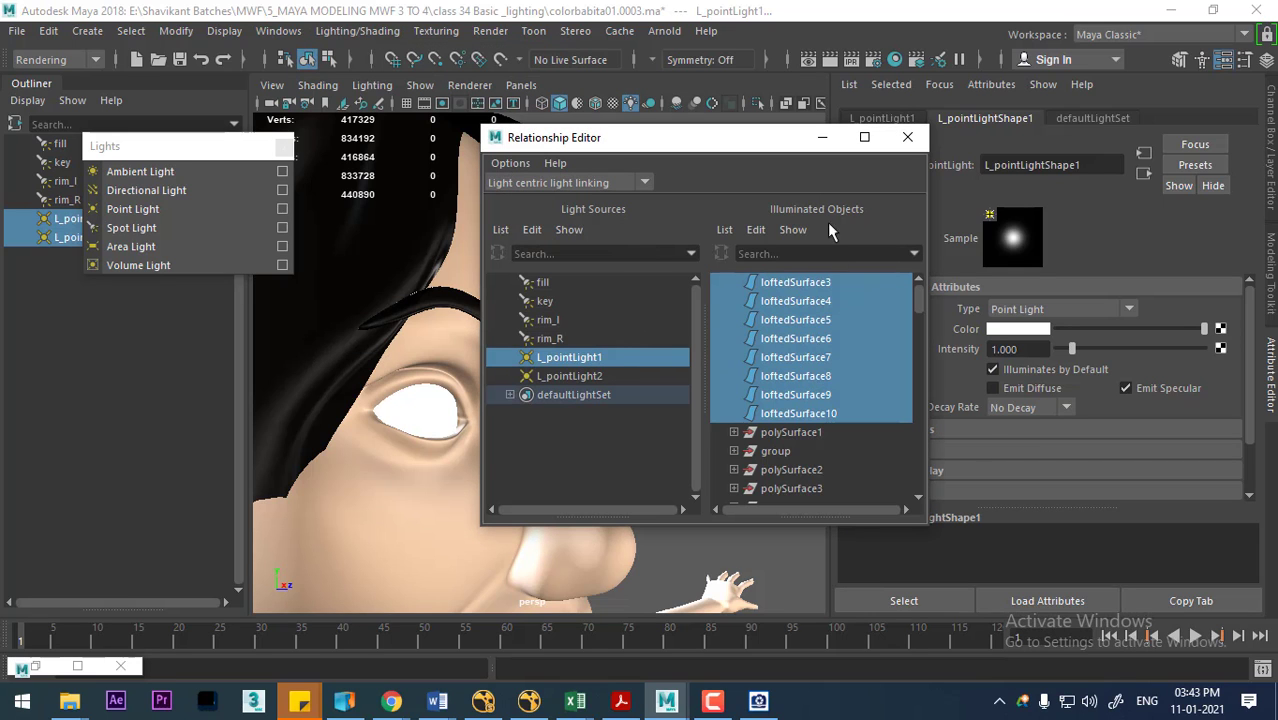
pyautogui.moveTo(775, 145); pyautogui.dragTo(686, 145)
pyautogui.click(1044, 370)
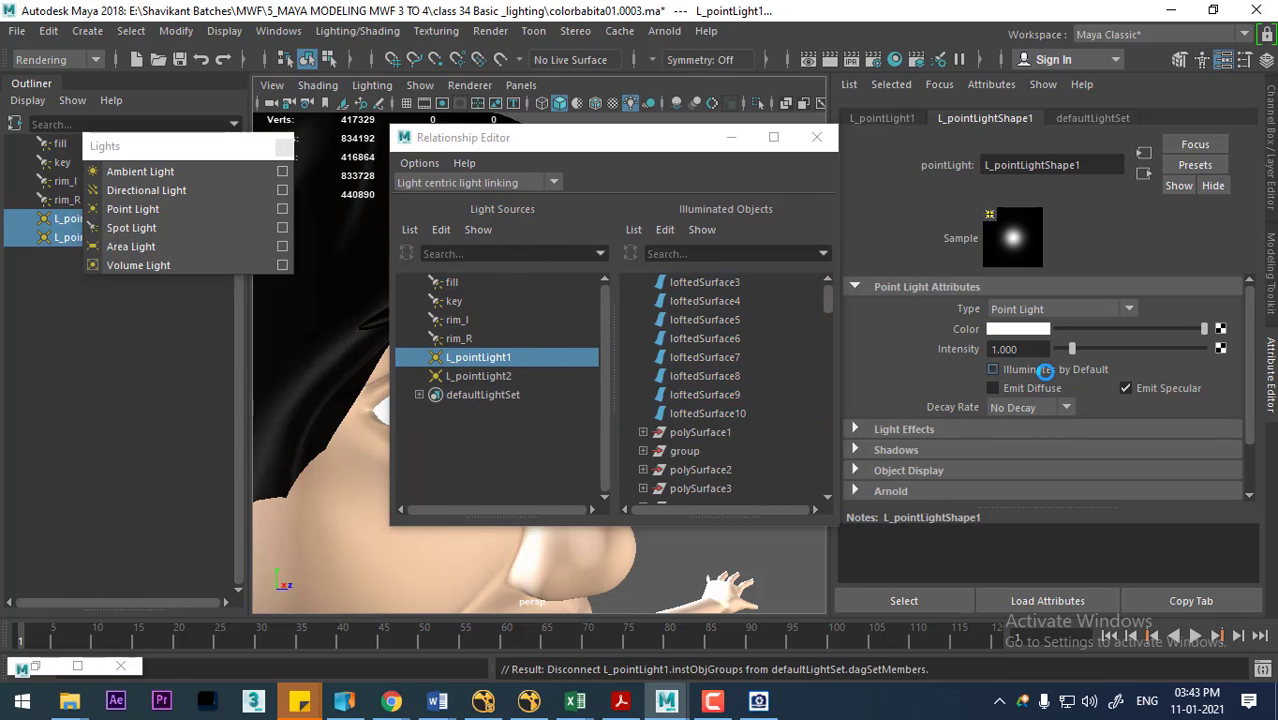
# Step: Turn off Illuminates by Default for L_pointLight2, then select the right eyeball
pyautogui.moveTo(680, 145); pyautogui.dragTo(320, 312)
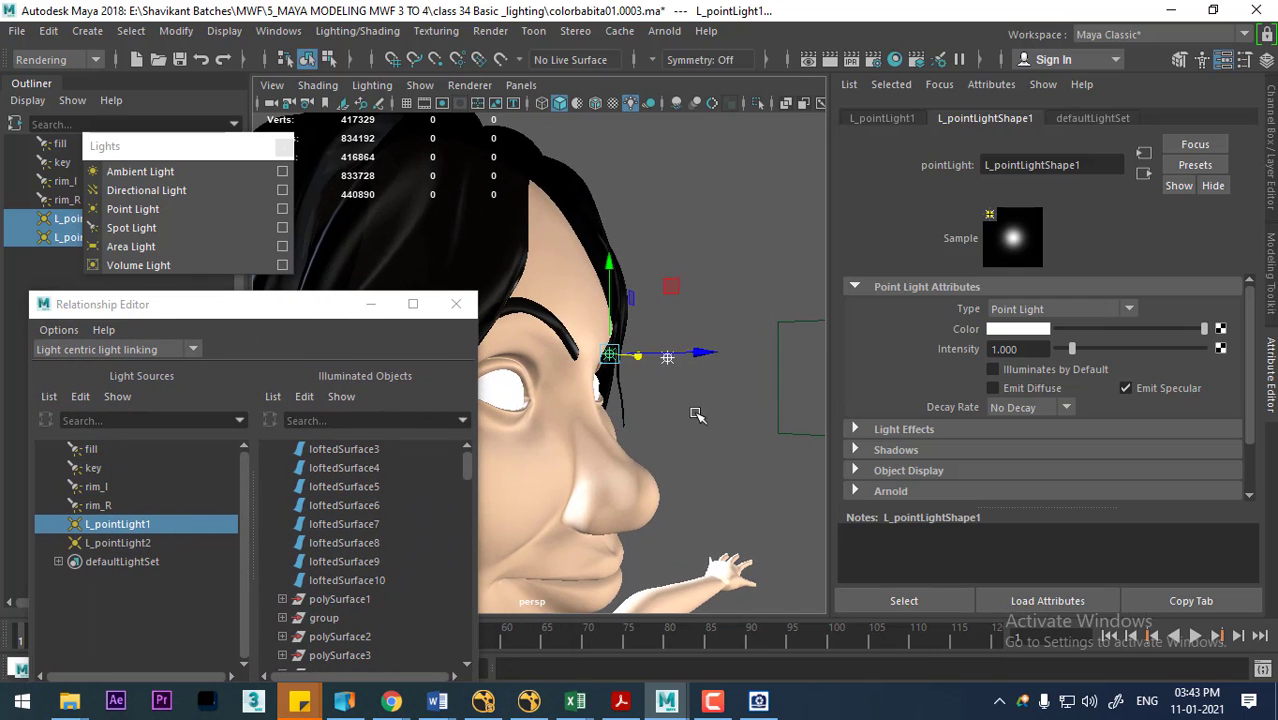
pyautogui.click(679, 345)
pyautogui.click(670, 355)
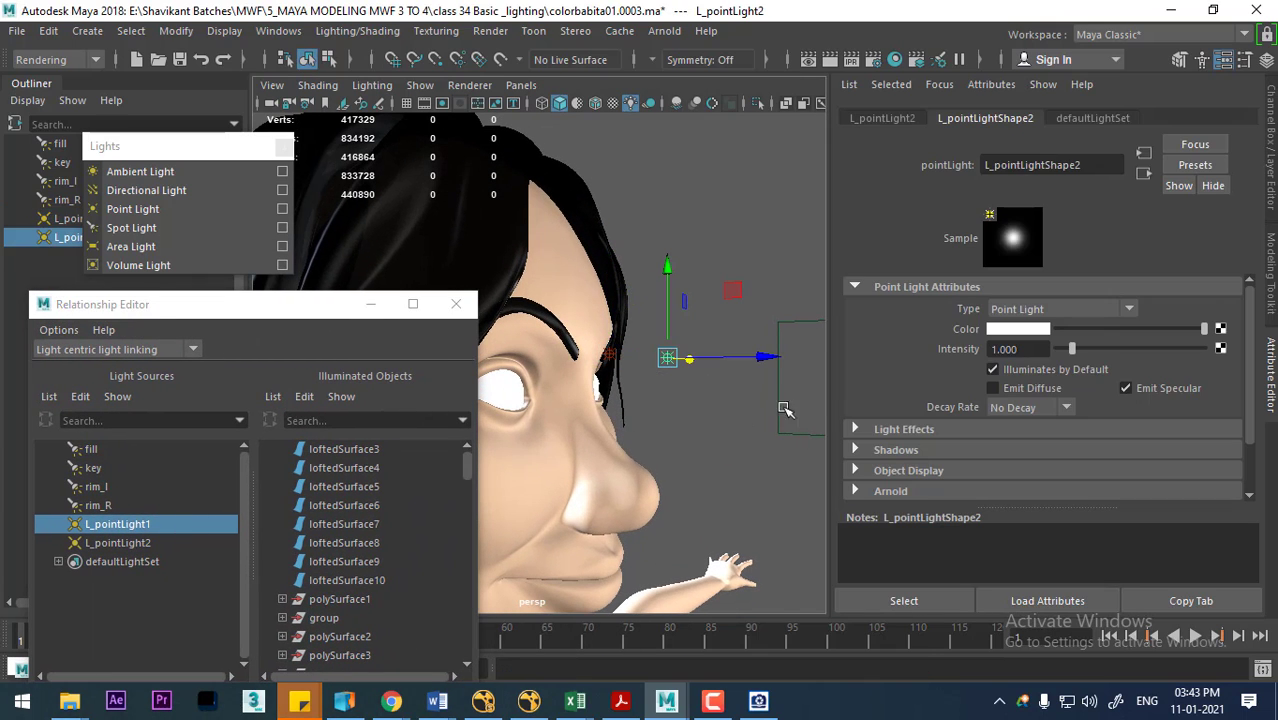
pyautogui.click(1074, 370)
pyautogui.click(112, 545)
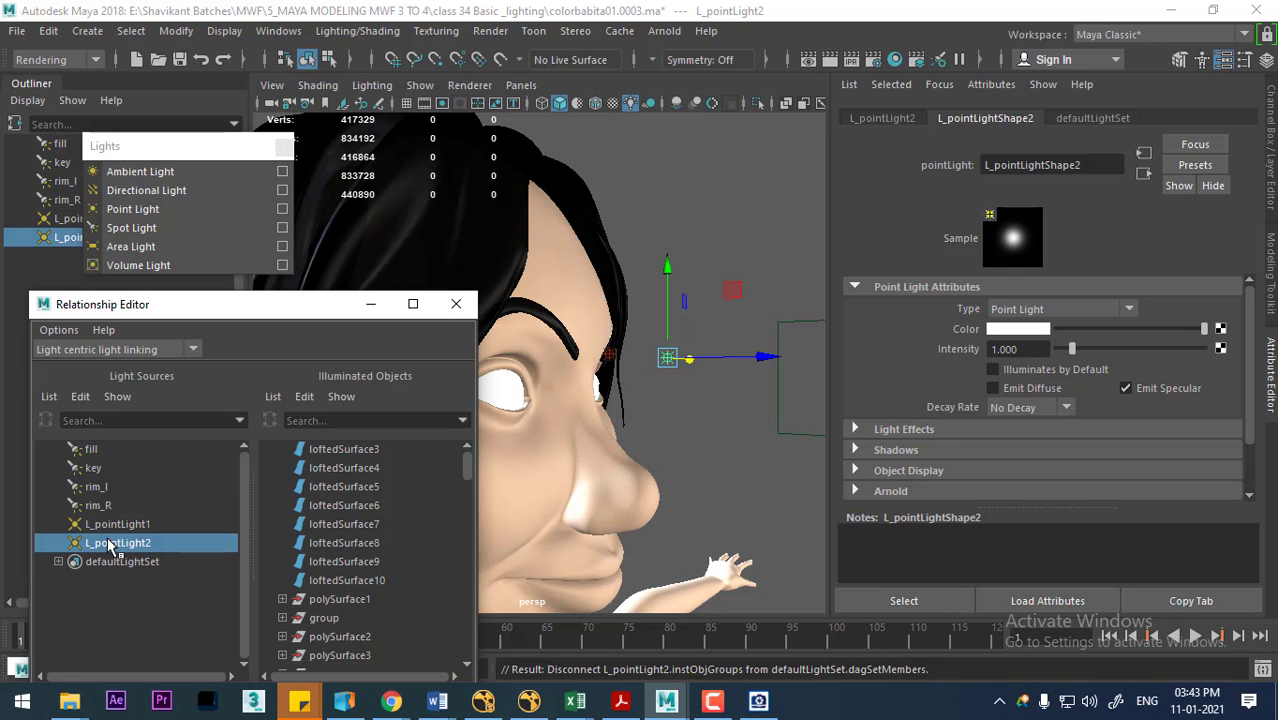
pyautogui.click(113, 527)
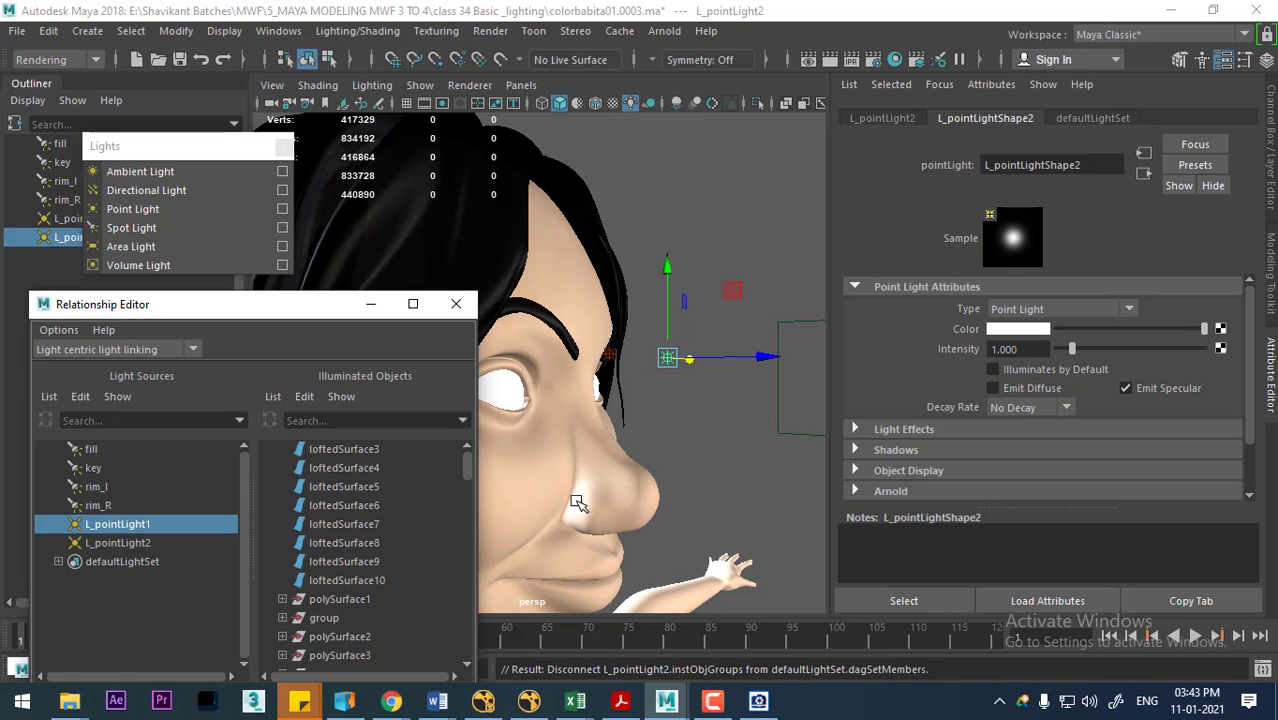
pyautogui.moveTo(560, 380)
pyautogui.keyDown('alt'); pyautogui.mouseDown()
pyautogui.moveTo(657, 363)
pyautogui.moveTo(688, 423)
pyautogui.mouseUp(); pyautogui.keyUp('alt')
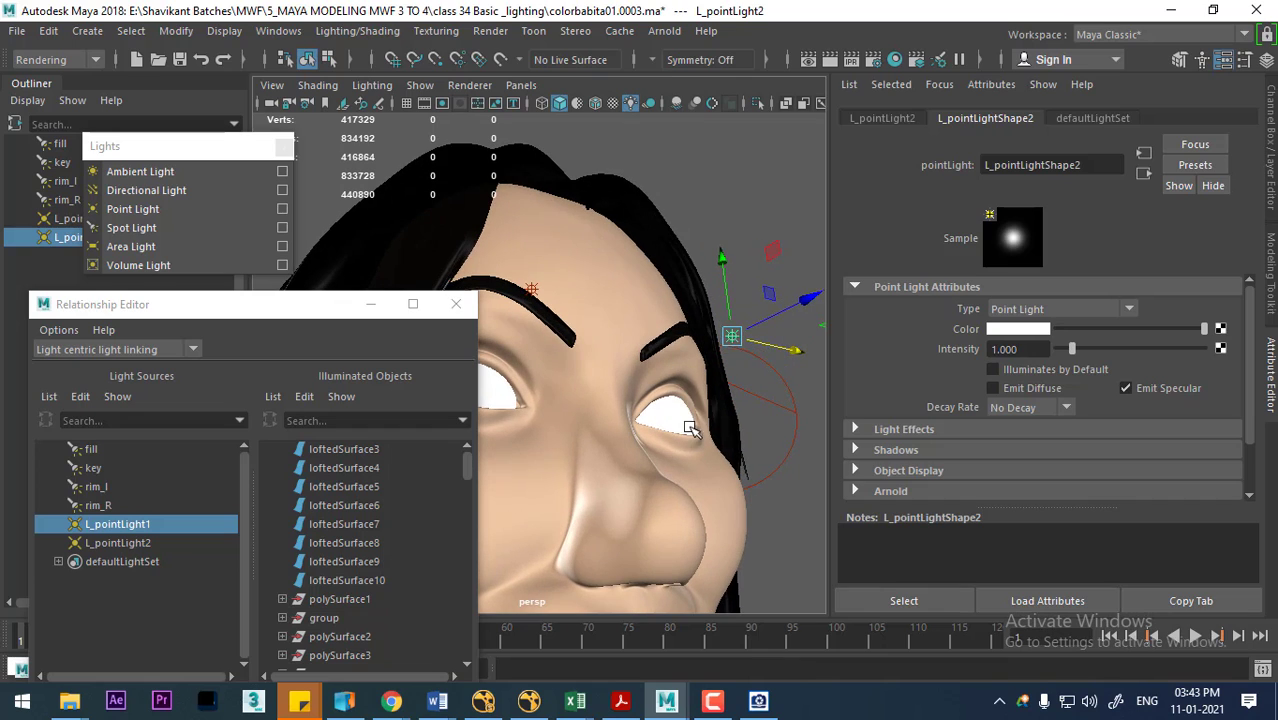
pyautogui.click(679, 410)
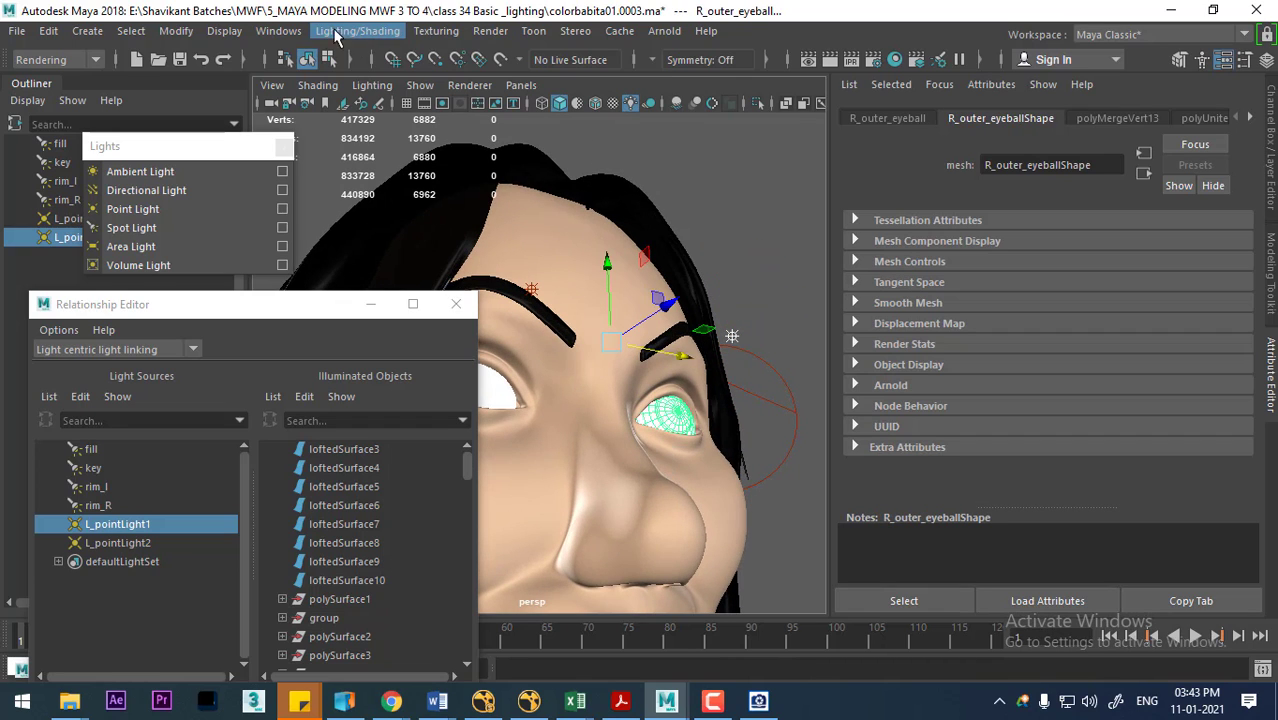
# Step: Link the eye light to the right eyeball and then to the left eyeball
pyautogui.click(337, 31)
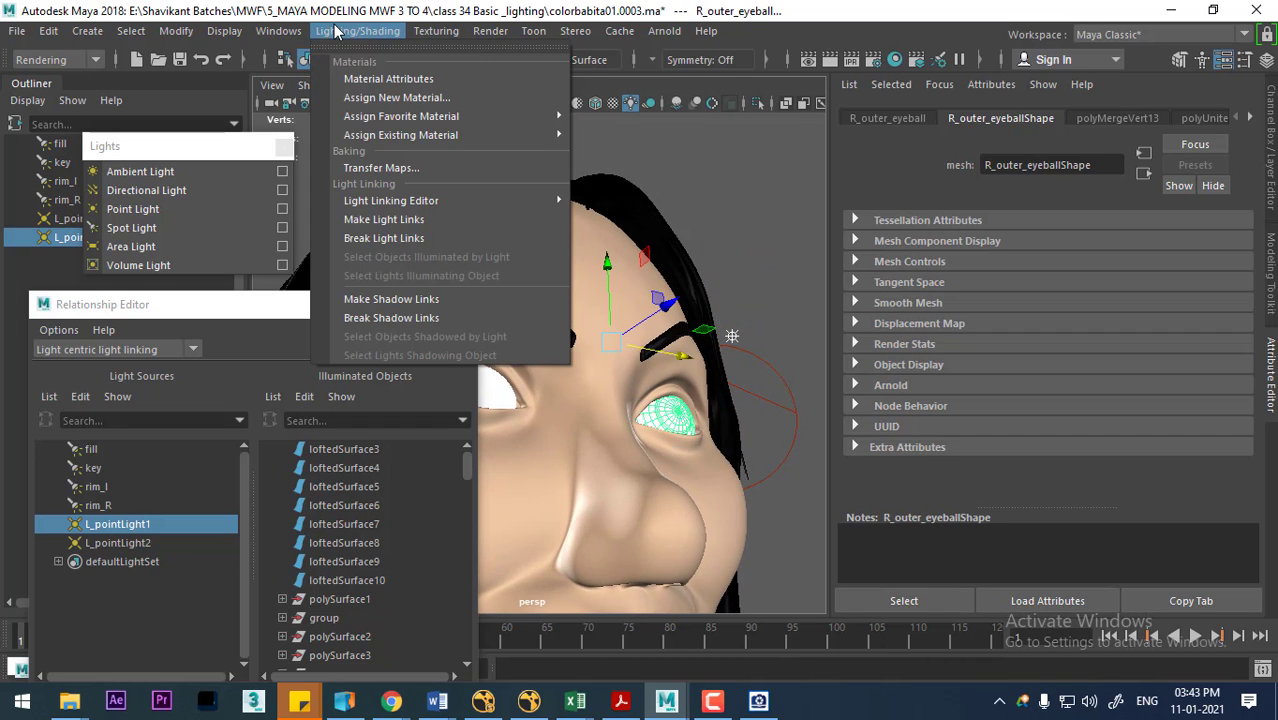
pyautogui.click(387, 222)
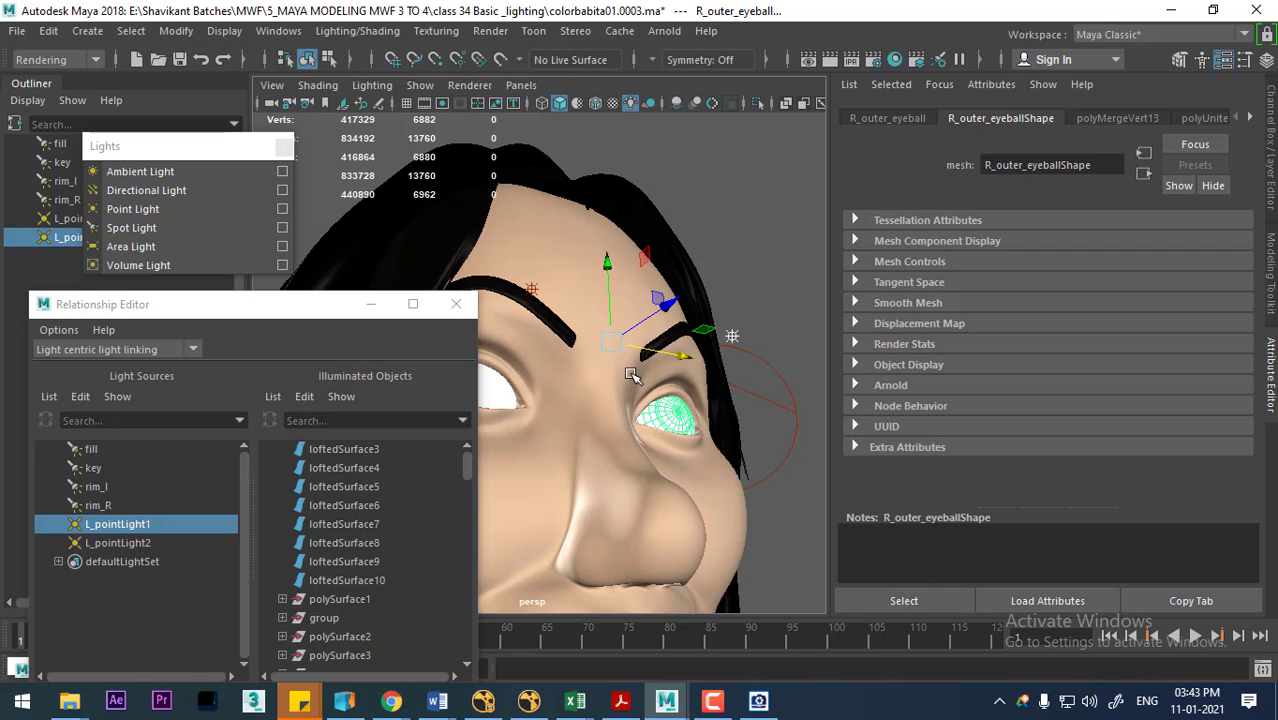
pyautogui.moveTo(667, 399)
pyautogui.keyDown('alt'); pyautogui.mouseDown()
pyautogui.moveTo(716, 350)
pyautogui.moveTo(561, 412)
pyautogui.mouseUp(); pyautogui.keyUp('alt')
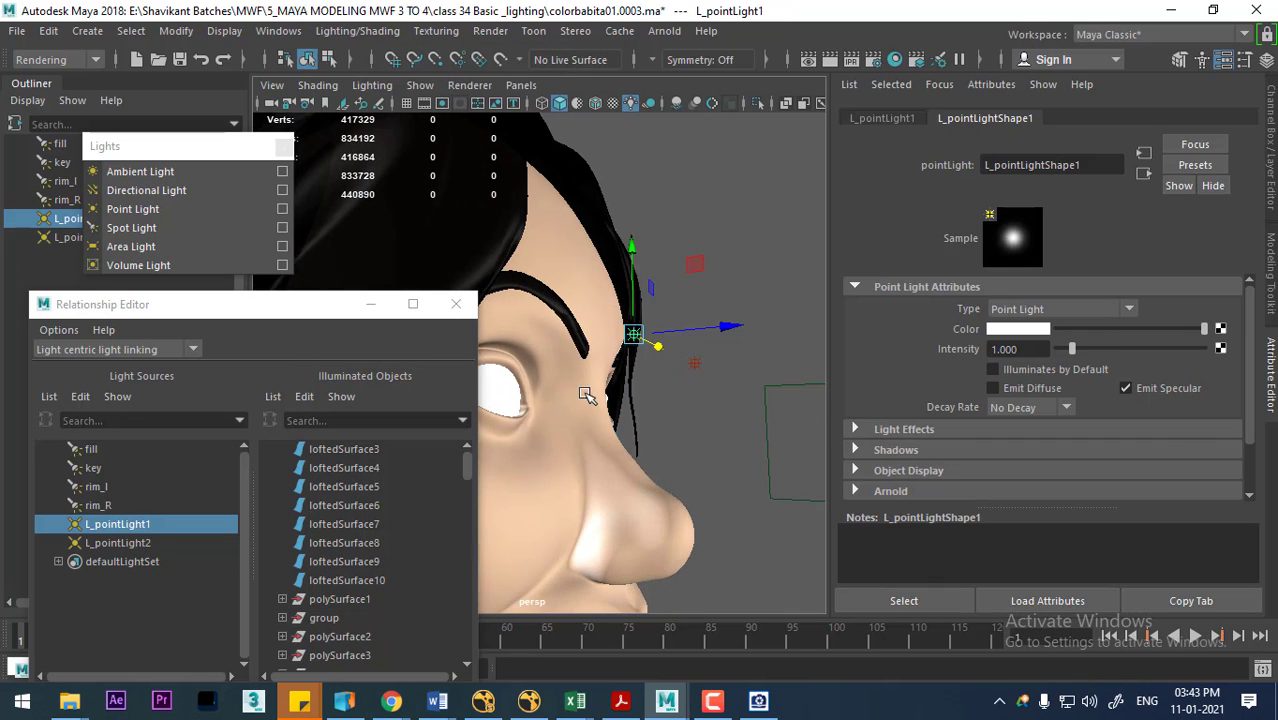
pyautogui.click(503, 397)
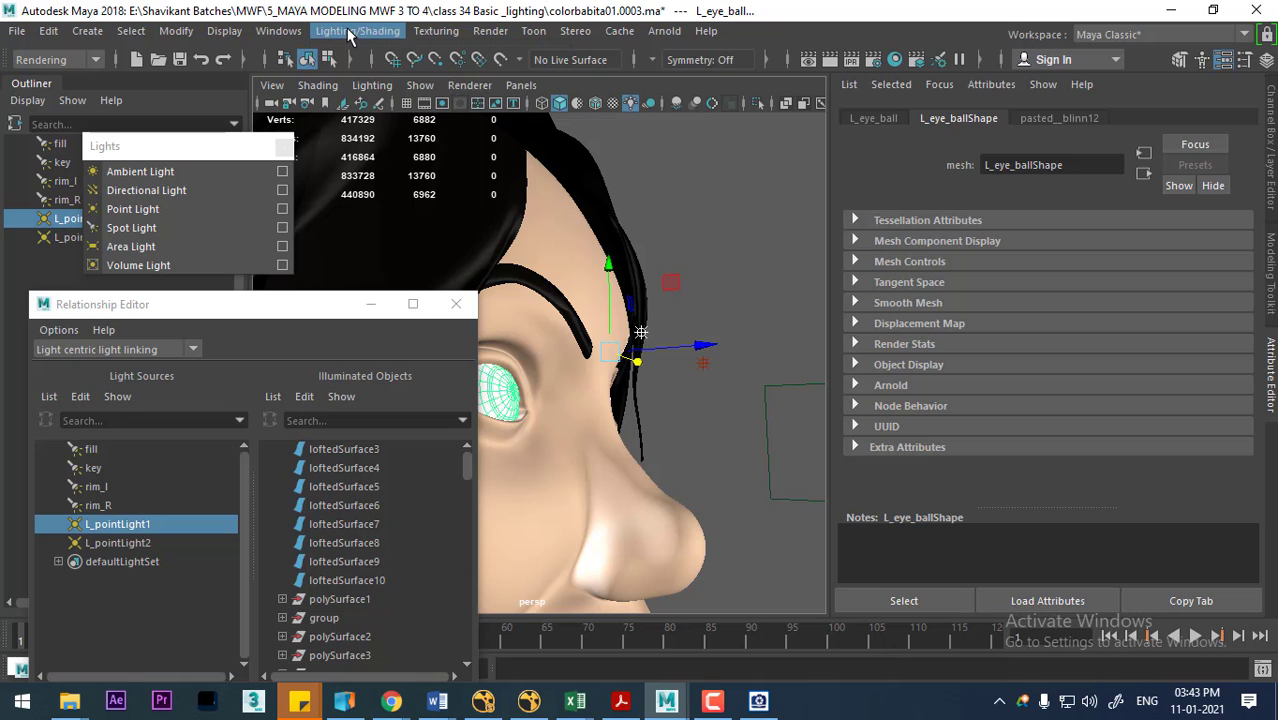
pyautogui.click(357, 31)
pyautogui.click(380, 222)
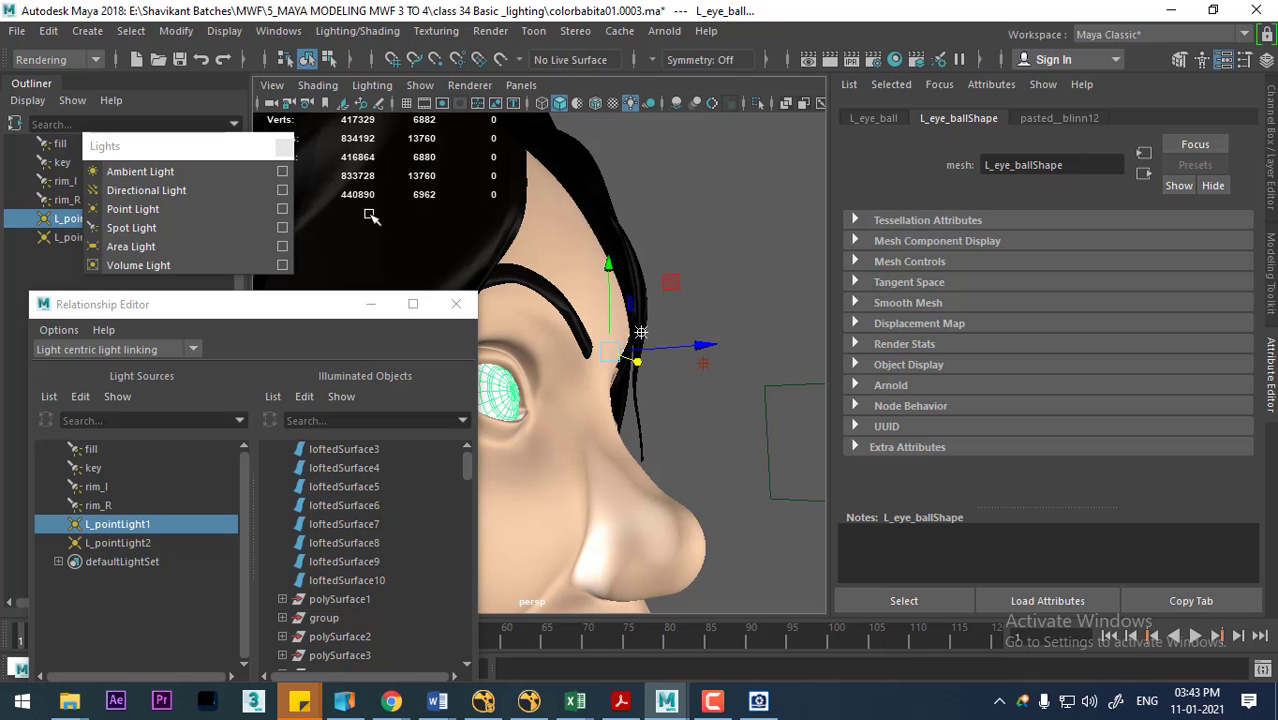
pyautogui.click(378, 304)
# Step: Render a front test frame of the character's face
pyautogui.keyDown('alt'); pyautogui.moveTo(487, 416); pyautogui.dragTo(601, 392); pyautogui.keyUp('alt')
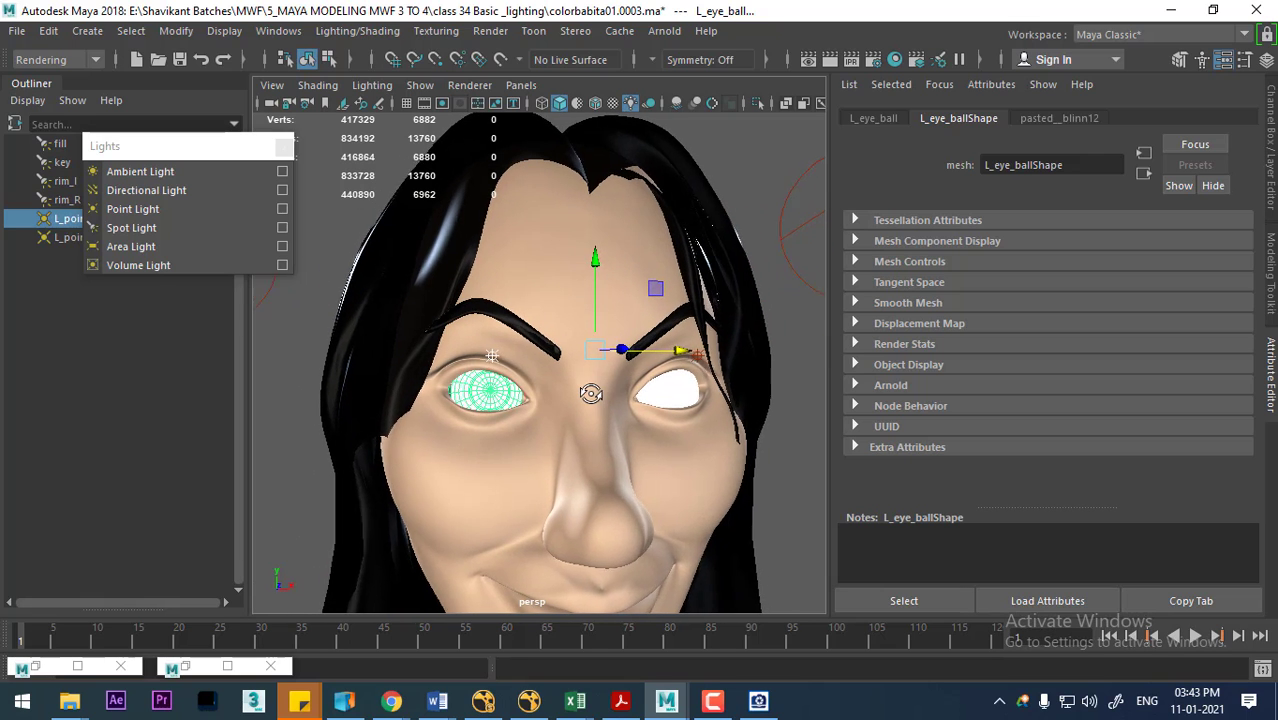
pyautogui.keyDown('alt'); pyautogui.moveTo(601, 392); pyautogui.dragTo(573, 371); pyautogui.keyUp('alt')
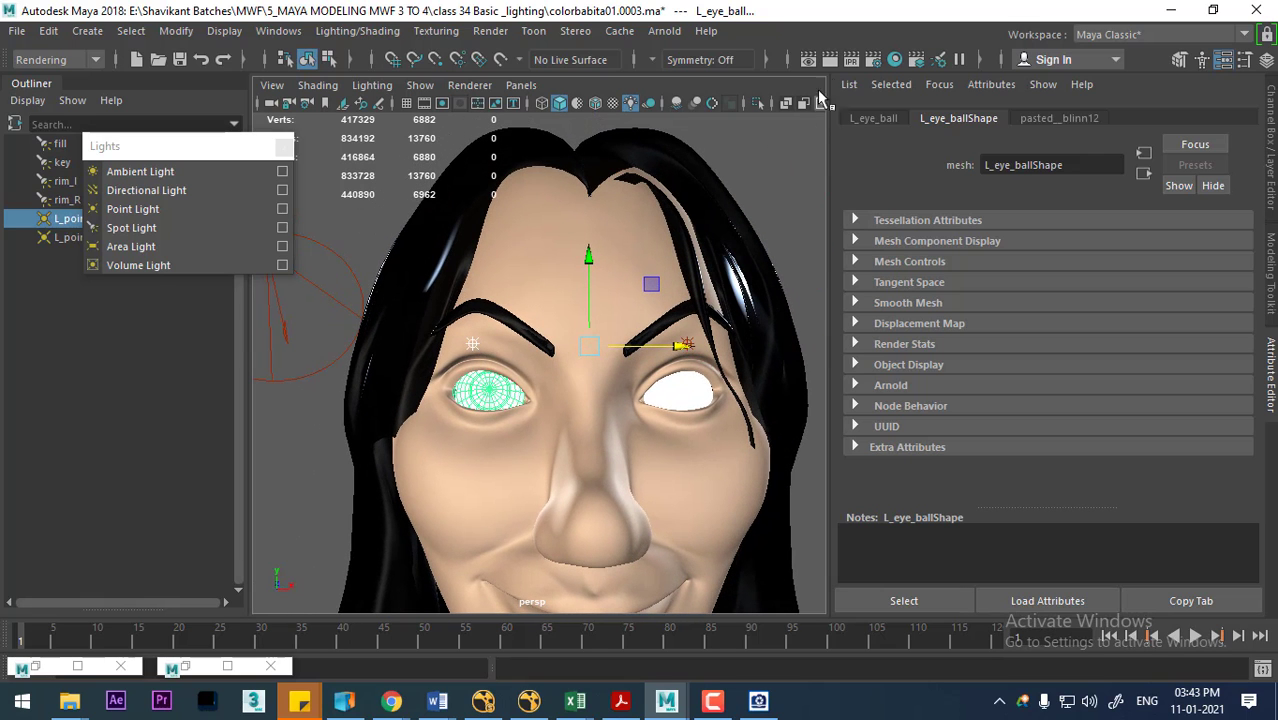
pyautogui.click(829, 59)
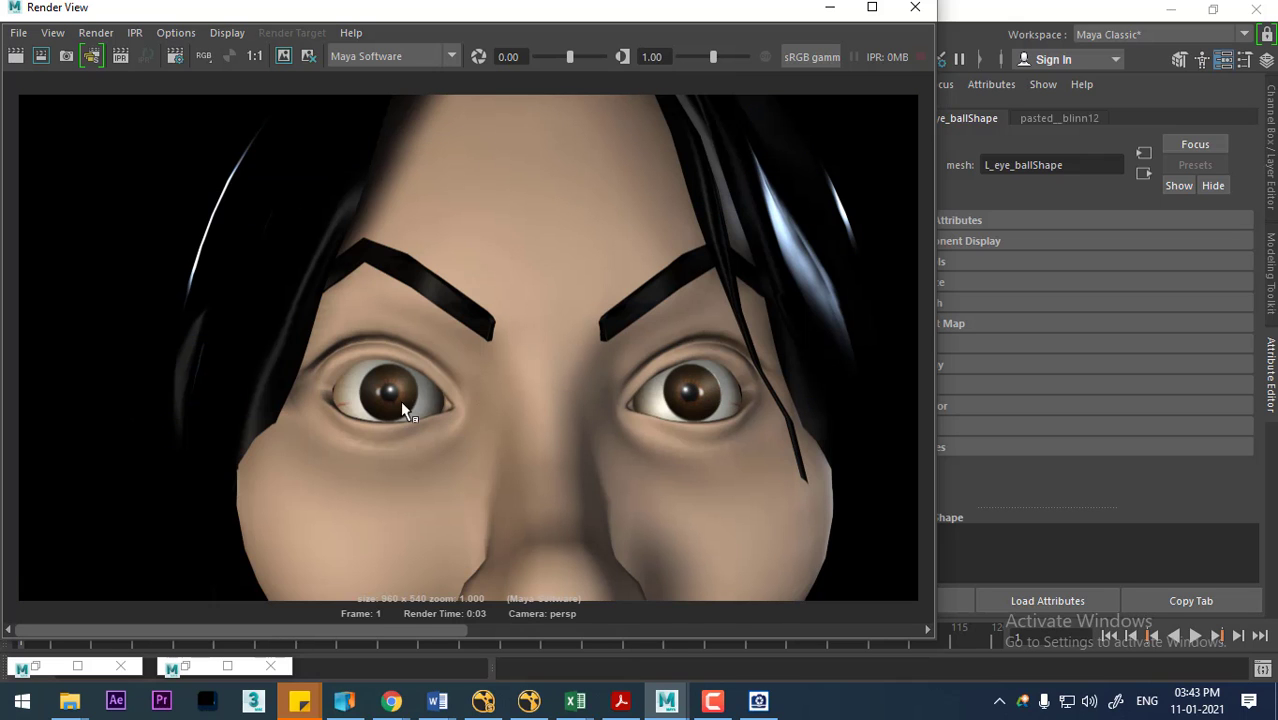
# Step: Slide L_pointLight2 sideways to sit between the eyebrows in front view and render a test frame
pyautogui.click(915, 7)
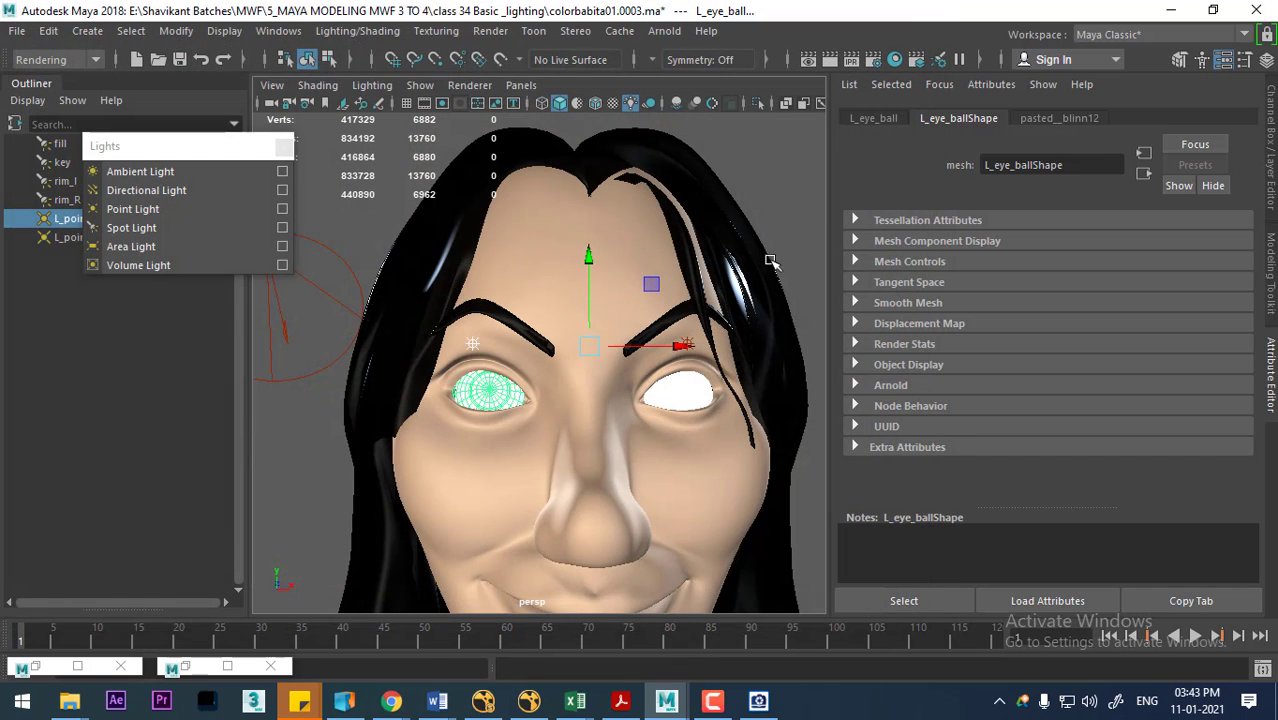
pyautogui.moveTo(703, 302)
pyautogui.keyDown('alt'); pyautogui.mouseDown()
pyautogui.moveTo(707, 327)
pyautogui.moveTo(632, 376)
pyautogui.moveTo(512, 389)
pyautogui.moveTo(491, 322)
pyautogui.mouseUp(); pyautogui.keyUp('alt')
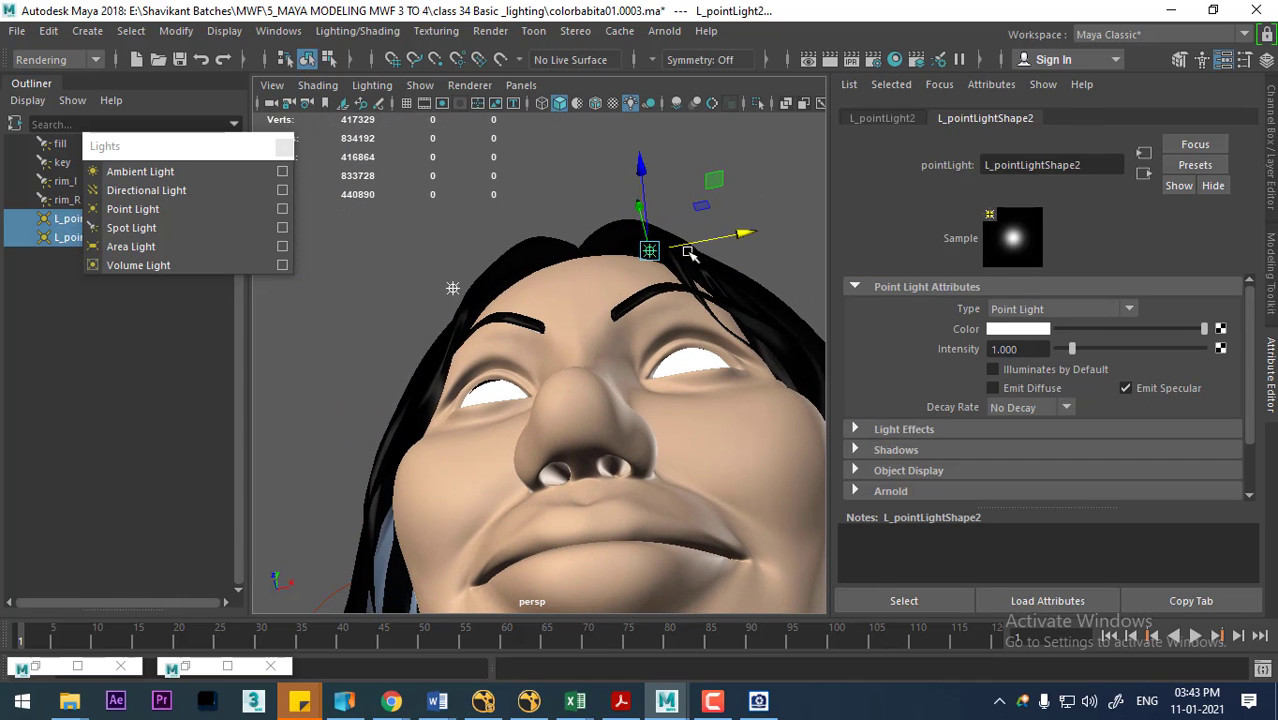
pyautogui.moveTo(754, 236); pyautogui.dragTo(712, 241)
pyautogui.moveTo(590, 322)
pyautogui.keyDown('alt'); pyautogui.mouseDown()
pyautogui.moveTo(610, 347)
pyautogui.moveTo(590, 383)
pyautogui.mouseUp(); pyautogui.keyUp('alt')
pyautogui.press('space')
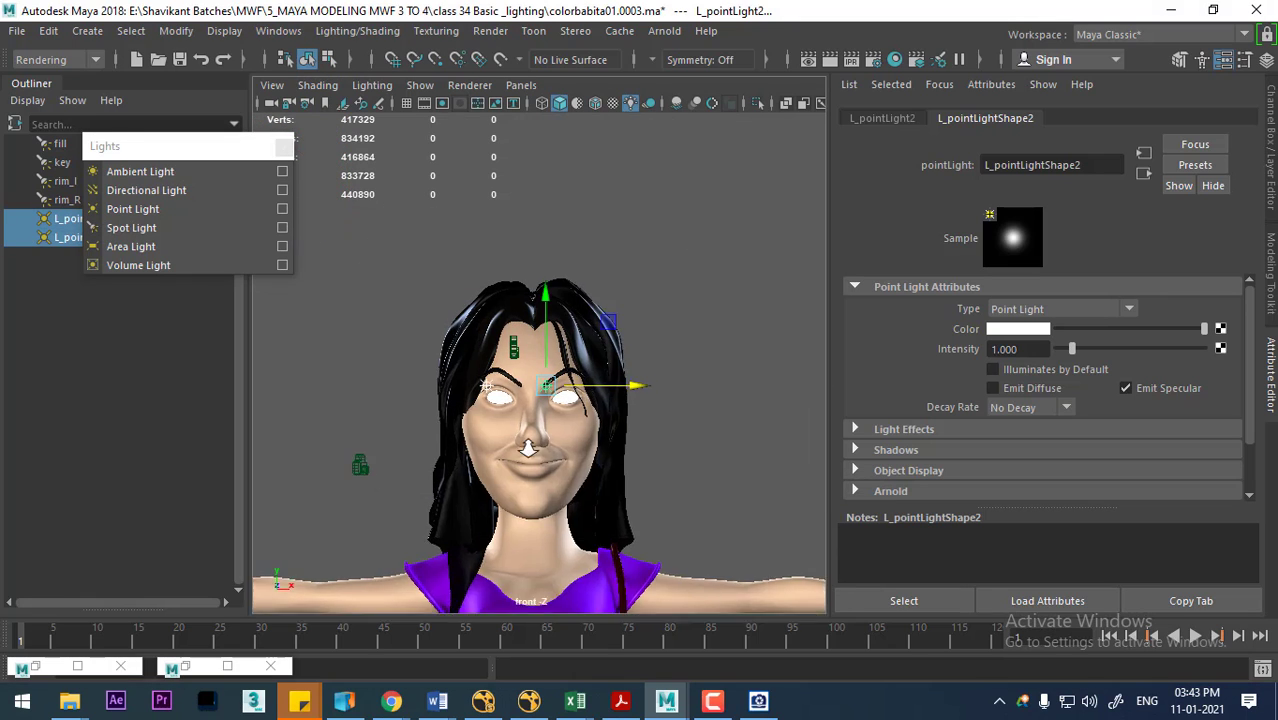
pyautogui.click(559, 432)
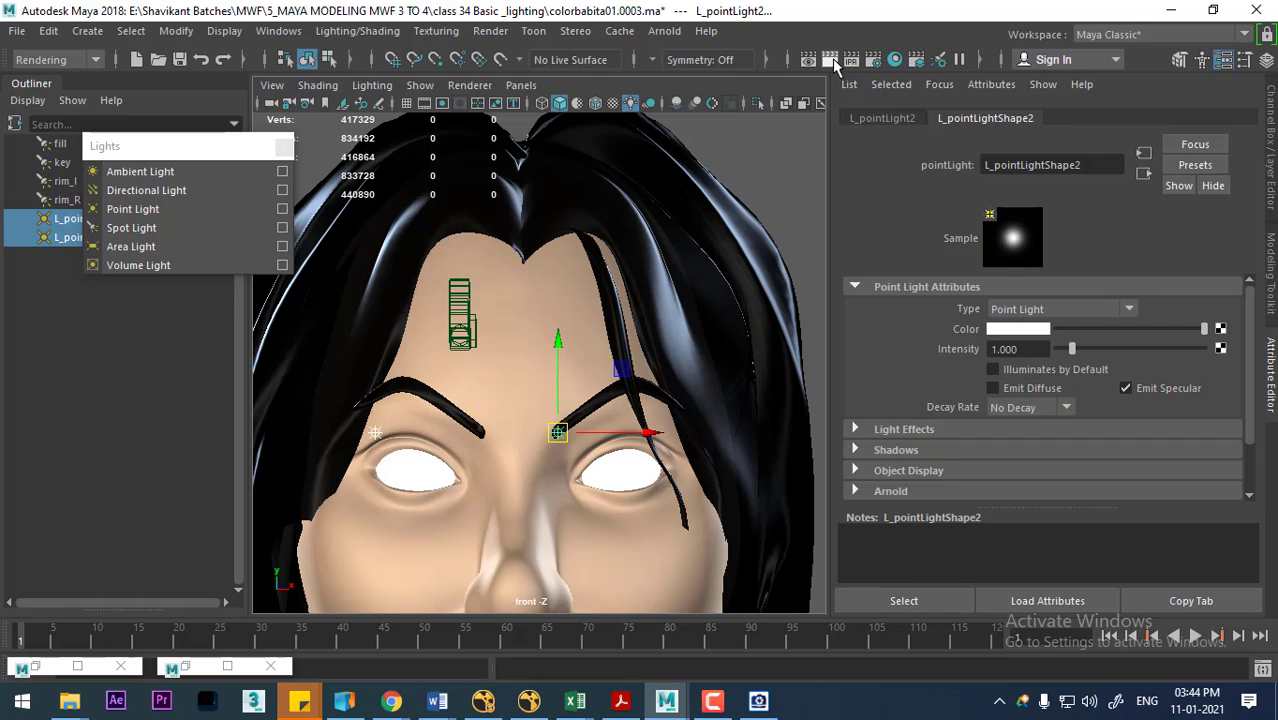
pyautogui.click(831, 60)
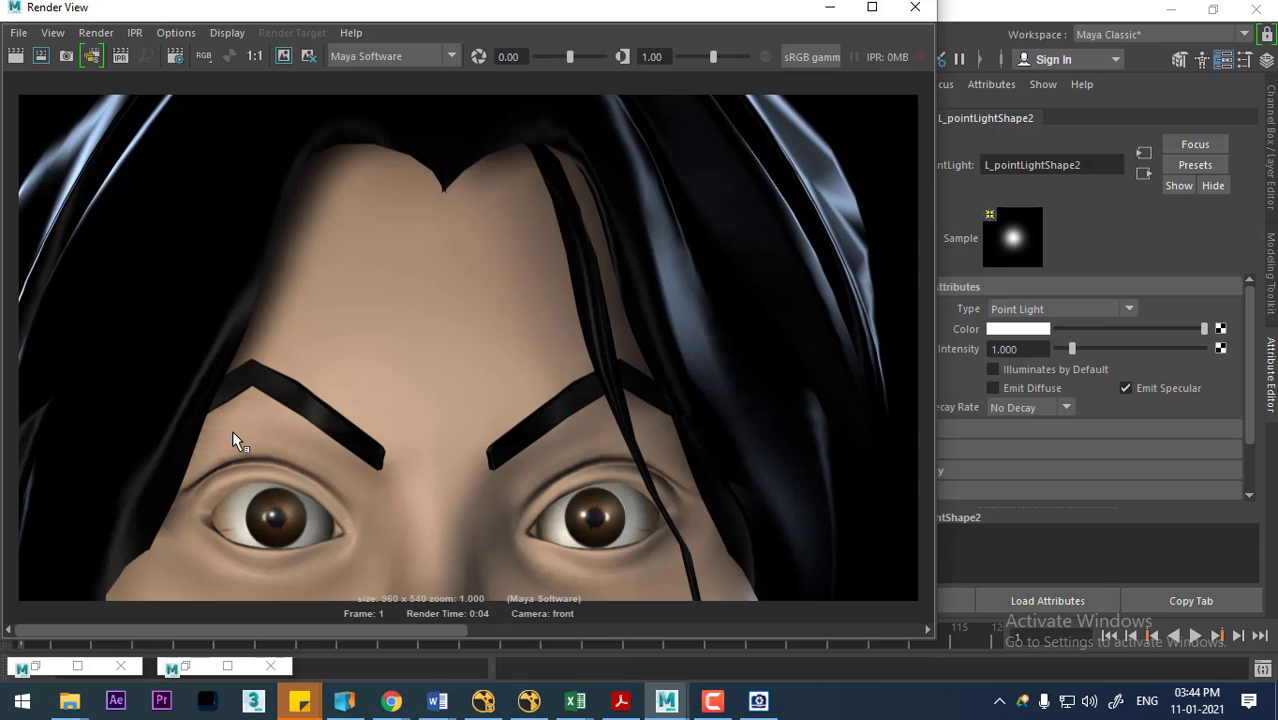
# Step: Apply the Shift+right-click marking-menu mesh operation to both eyebrows
pyautogui.click(915, 7)
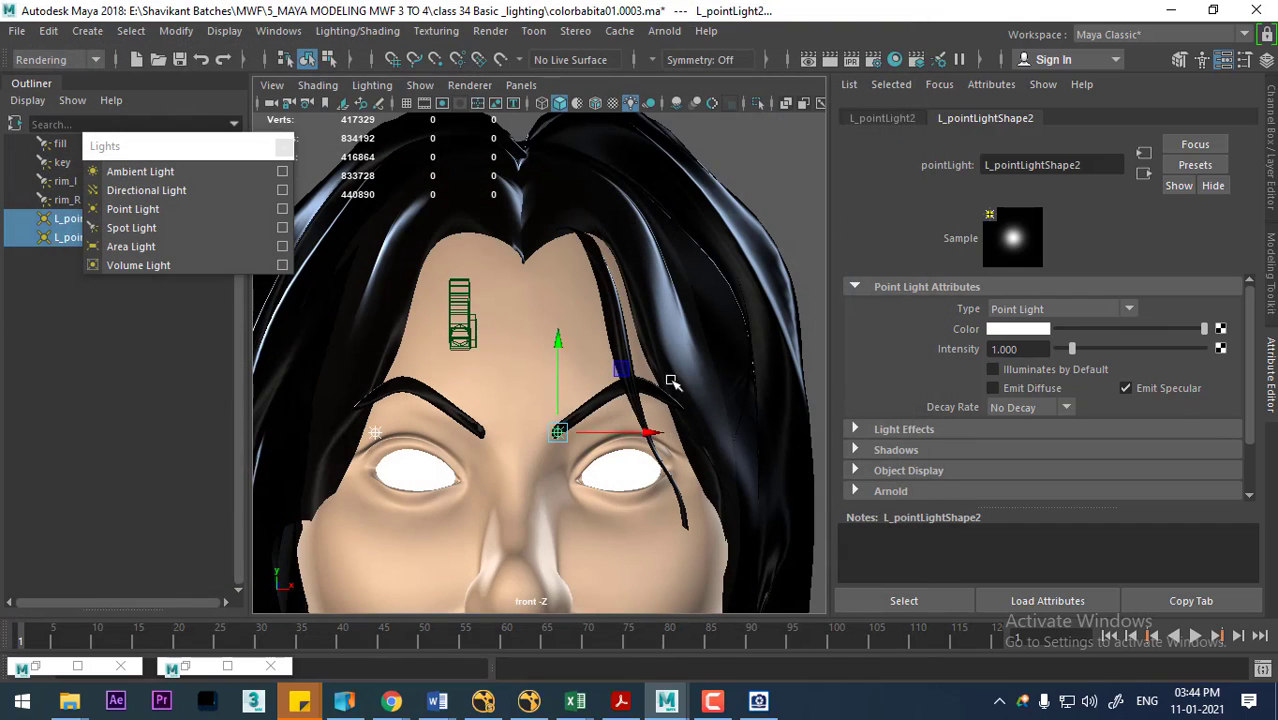
pyautogui.click(556, 432)
pyautogui.keyDown('shift'); pyautogui.click(447, 392); pyautogui.keyUp('shift')
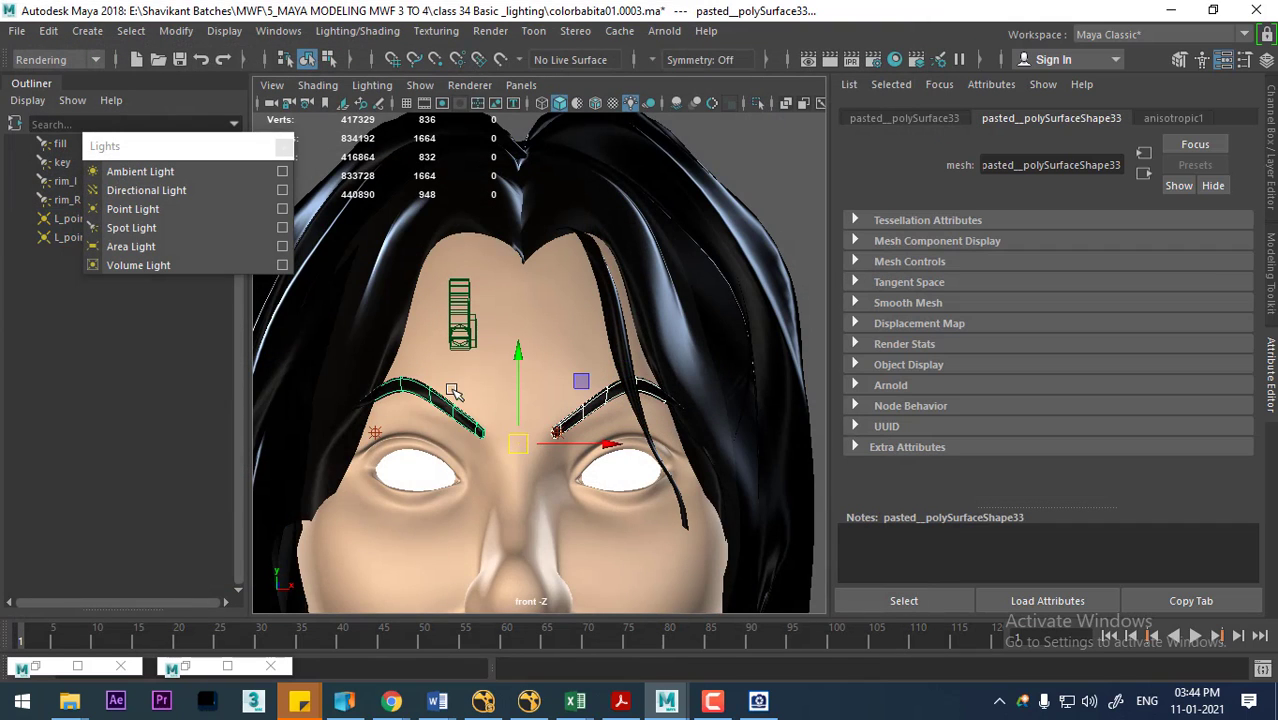
pyautogui.moveTo(460, 241)
pyautogui.keyDown('shift'); pyautogui.mouseDown(button='right')
pyautogui.moveTo(436, 483)
pyautogui.moveTo(417, 355)
pyautogui.mouseUp(button='right'); pyautogui.keyUp('shift')
# Step: Select L_pointLight2 and re-render the eye close-up, then close Render View
pyautogui.click(714, 260)
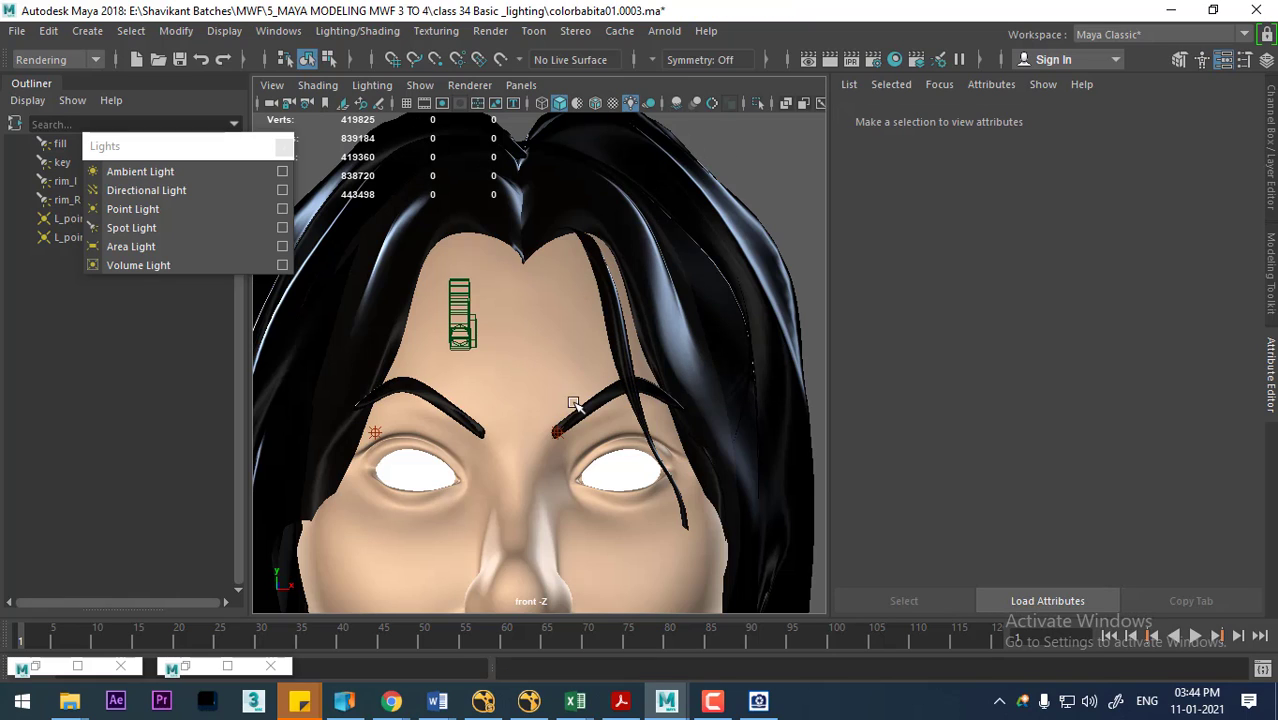
pyautogui.click(557, 433)
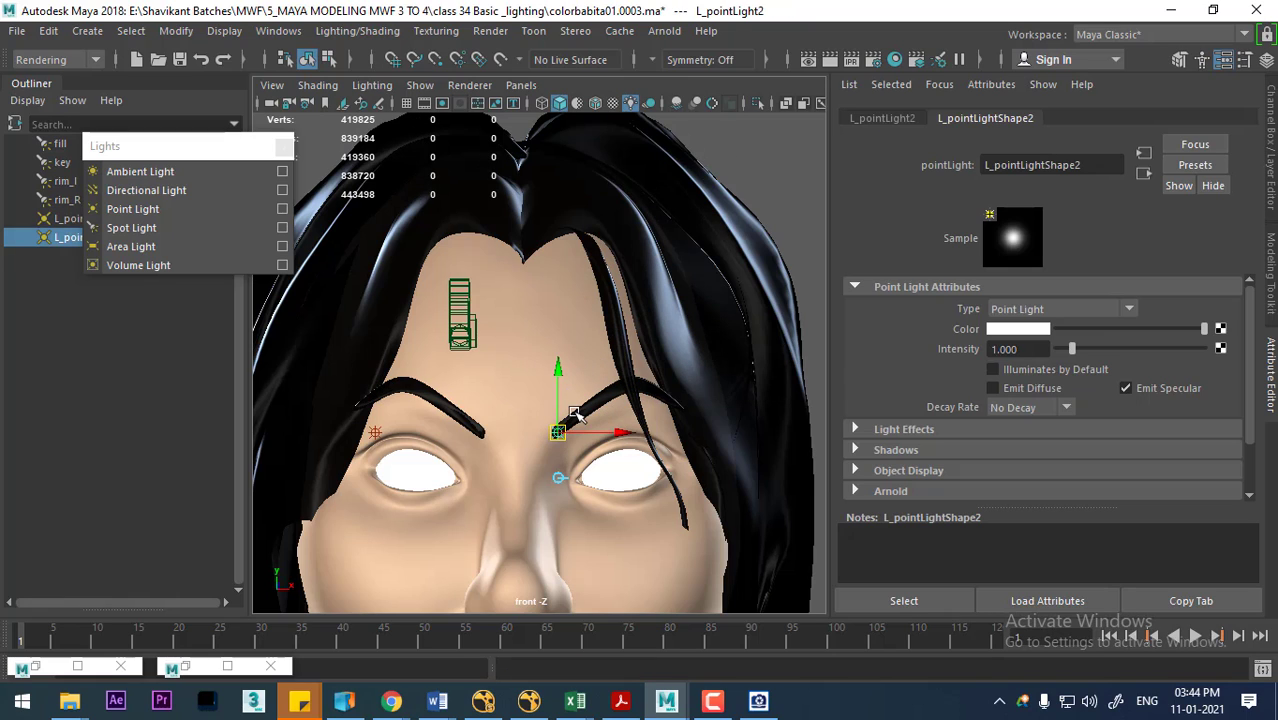
pyautogui.click(851, 60)
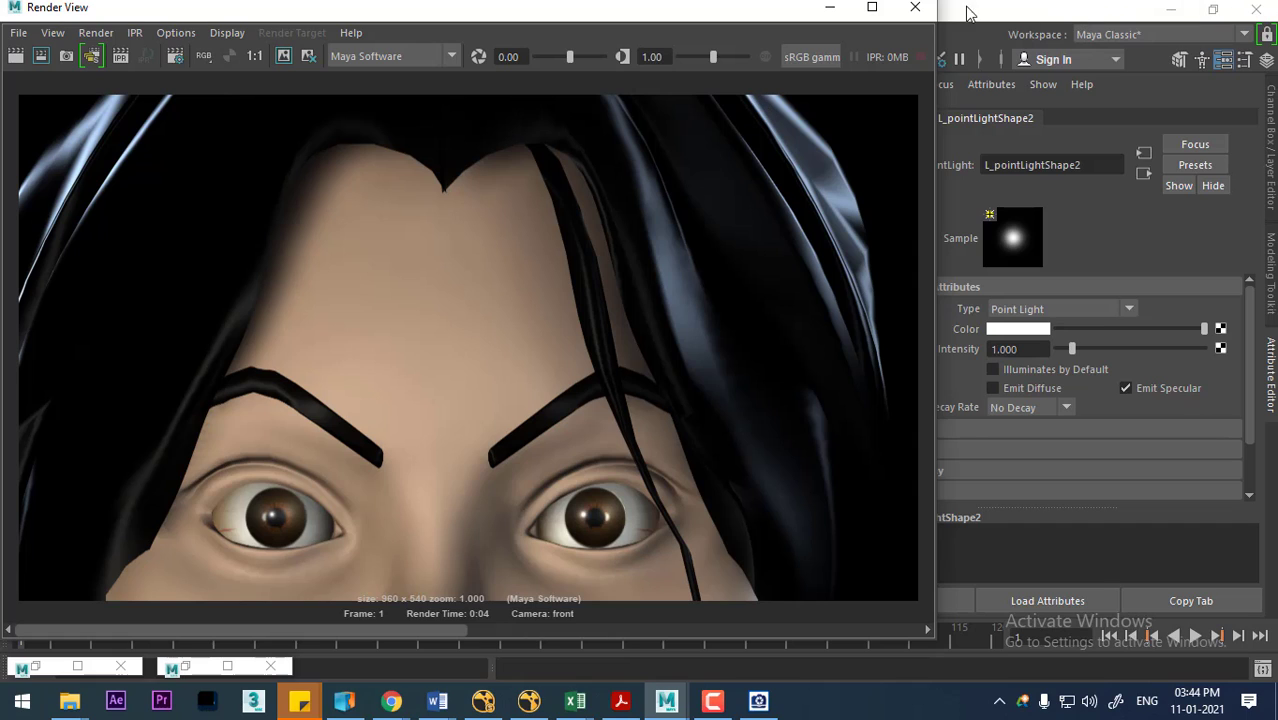
pyautogui.click(913, 9)
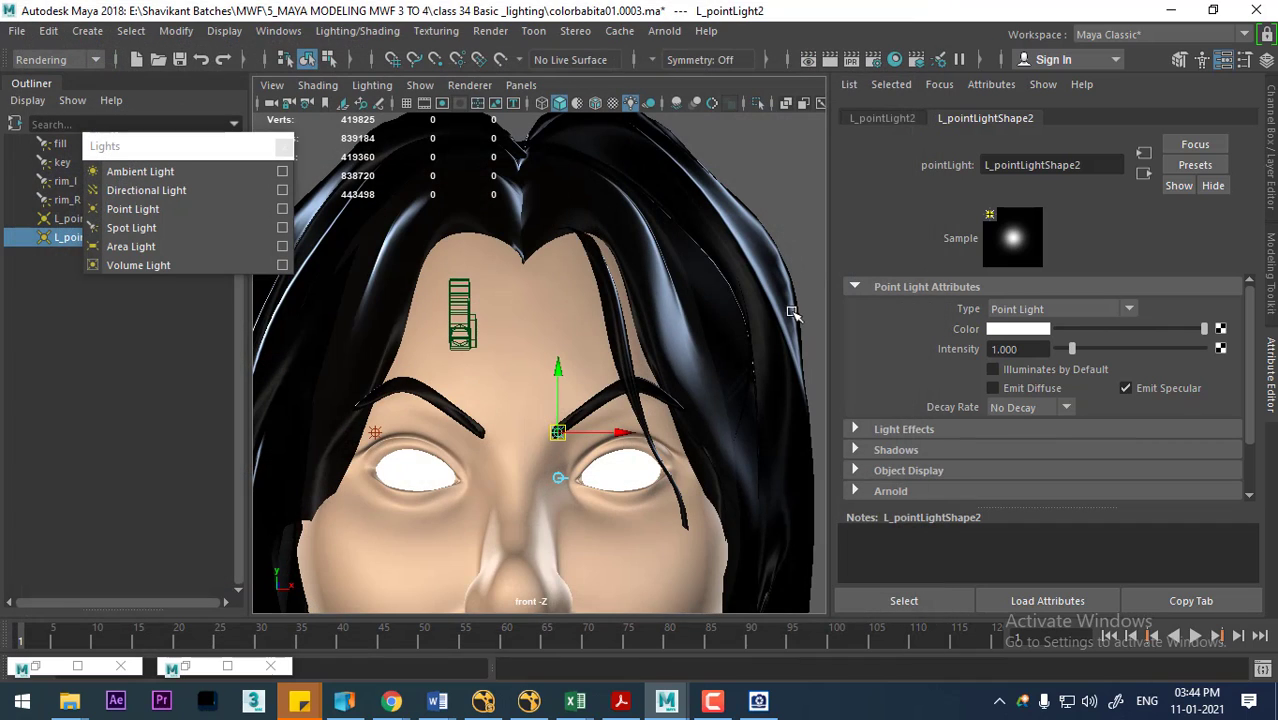
# Step: Select both eye point lights and nudge them up and sideways in front of the eyes
pyautogui.keyDown('shift'); pyautogui.click(374, 432); pyautogui.keyUp('shift')
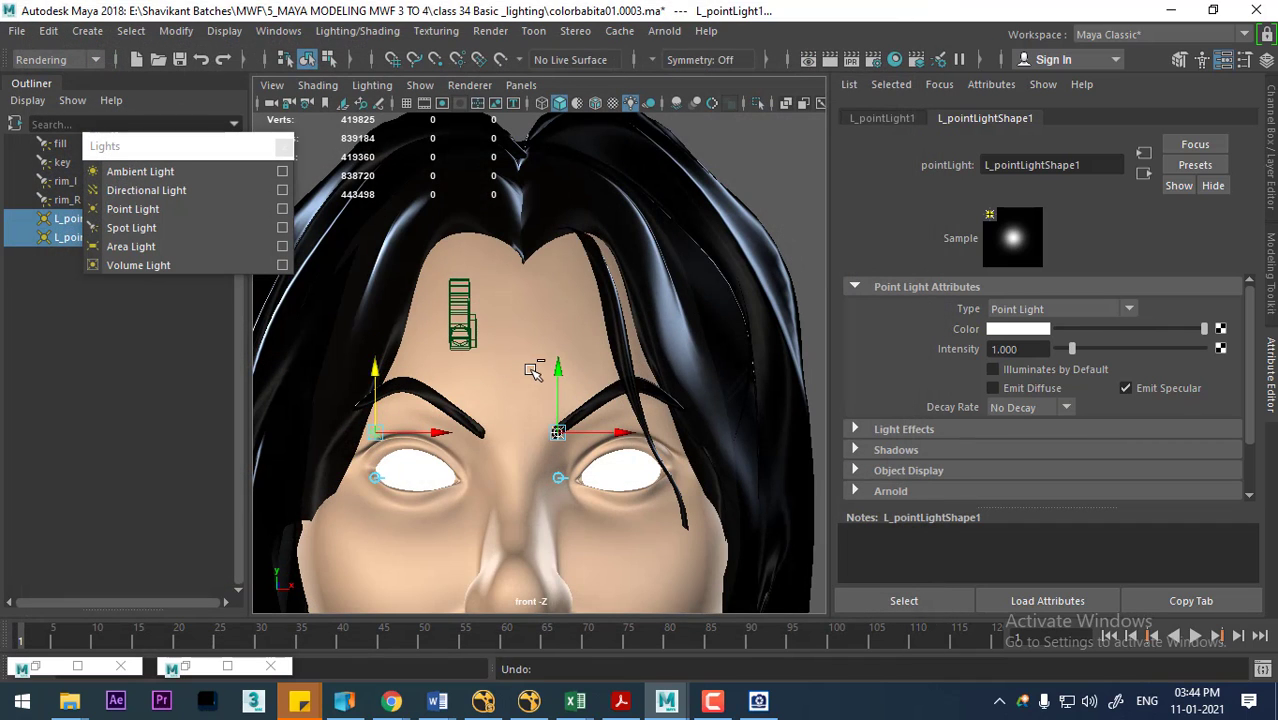
pyautogui.hotkey('ctrl', 'z')
pyautogui.keyDown('alt'); pyautogui.moveTo(703, 222); pyautogui.dragTo(819, 351); pyautogui.keyUp('alt')
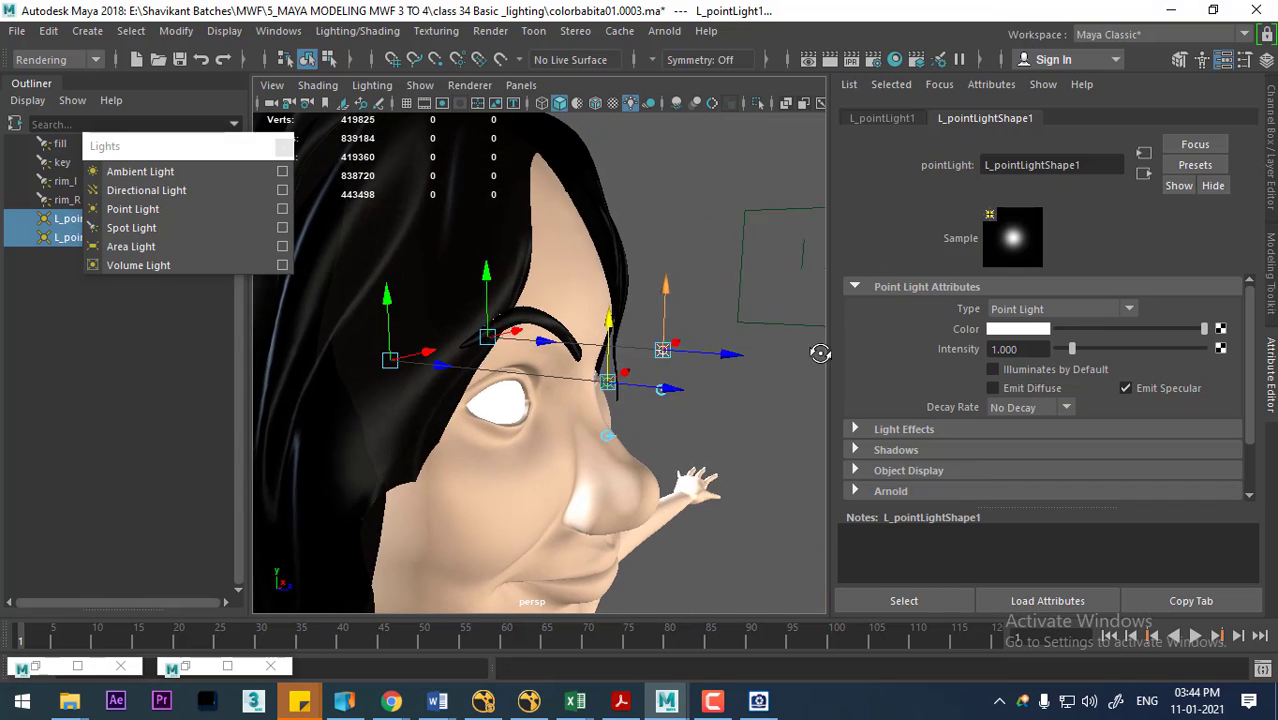
pyautogui.click(717, 398)
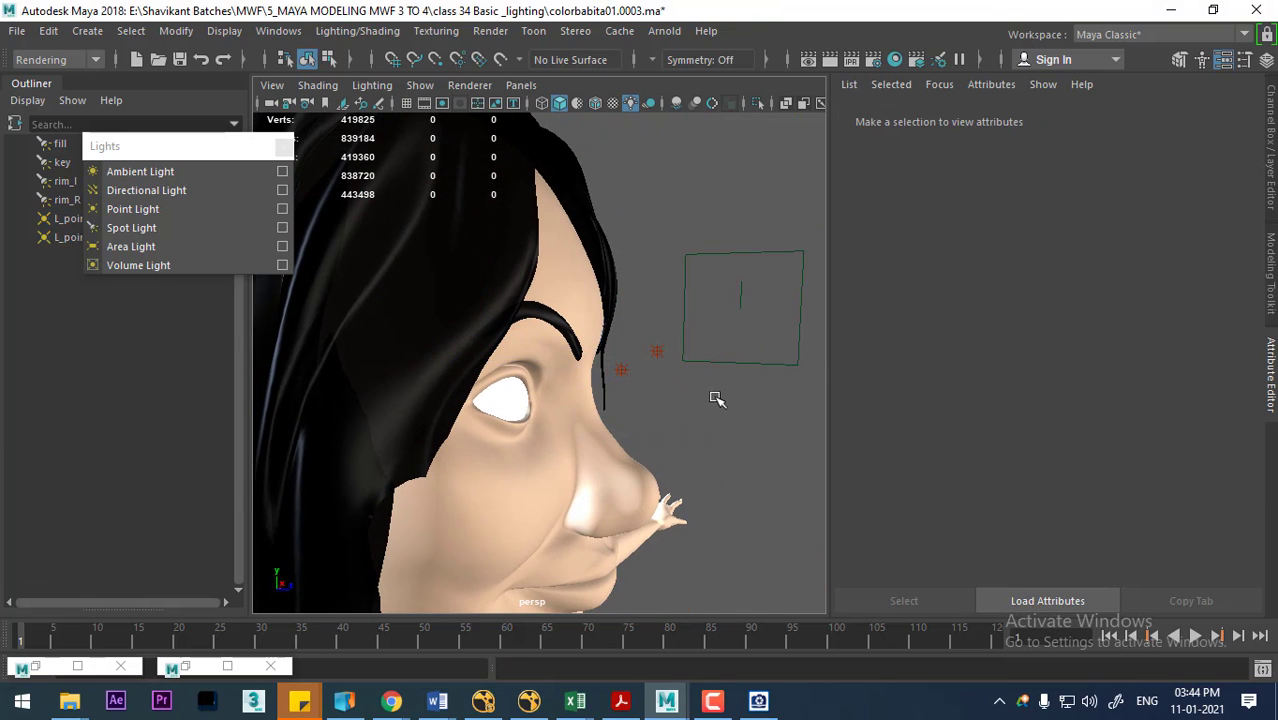
pyautogui.click(654, 350)
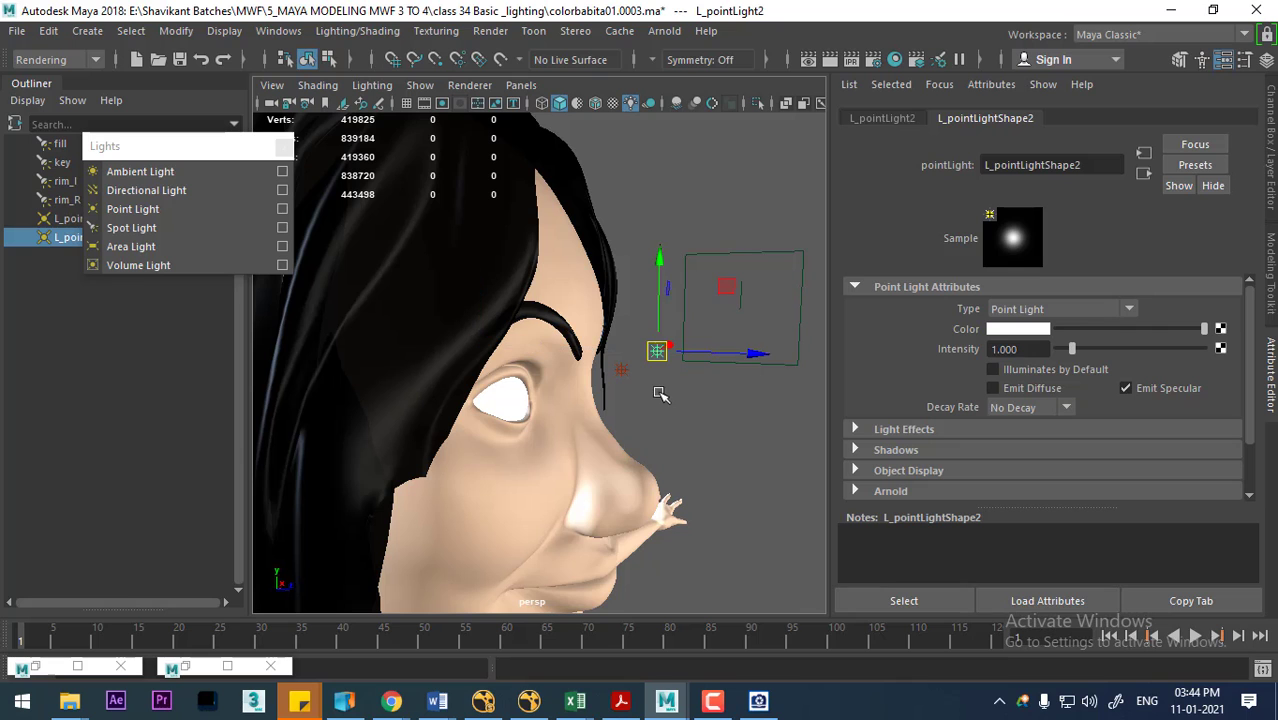
pyautogui.keyDown('shift'); pyautogui.click(621, 370); pyautogui.keyUp('shift')
pyautogui.keyDown('alt'); pyautogui.moveTo(718, 418); pyautogui.dragTo(582, 423); pyautogui.keyUp('alt')
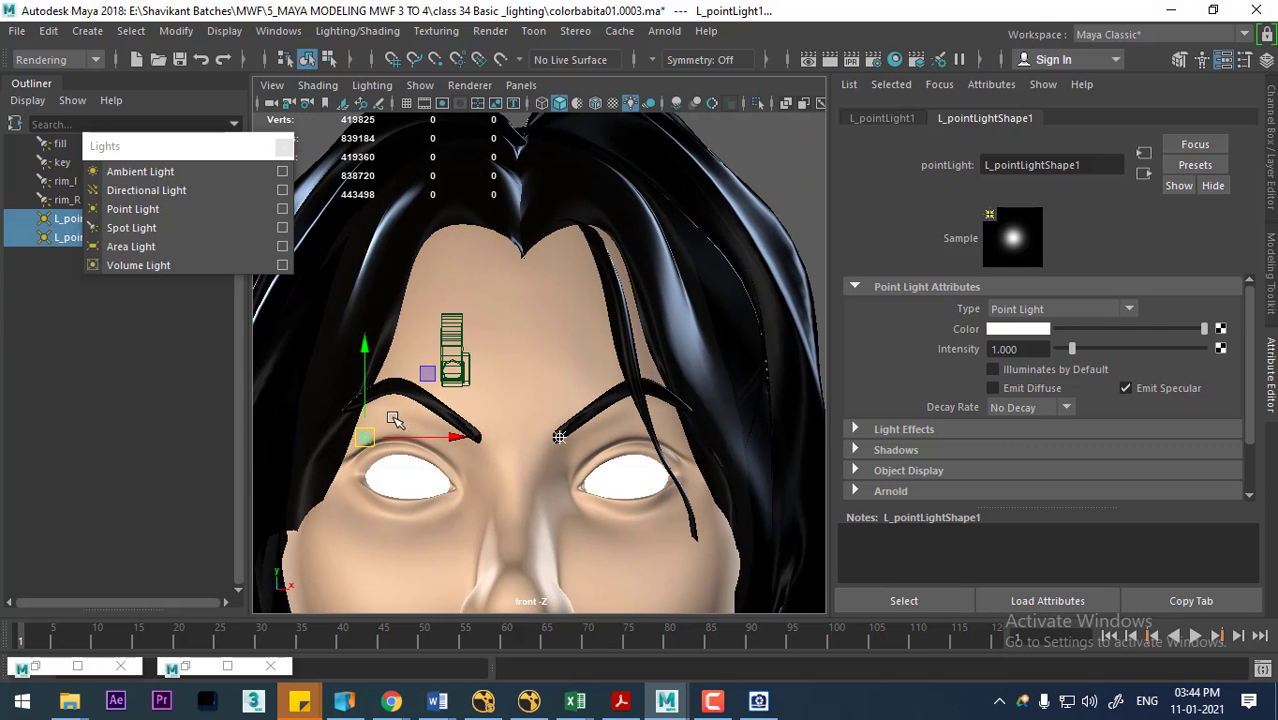
pyautogui.moveTo(364, 390); pyautogui.dragTo(364, 370)
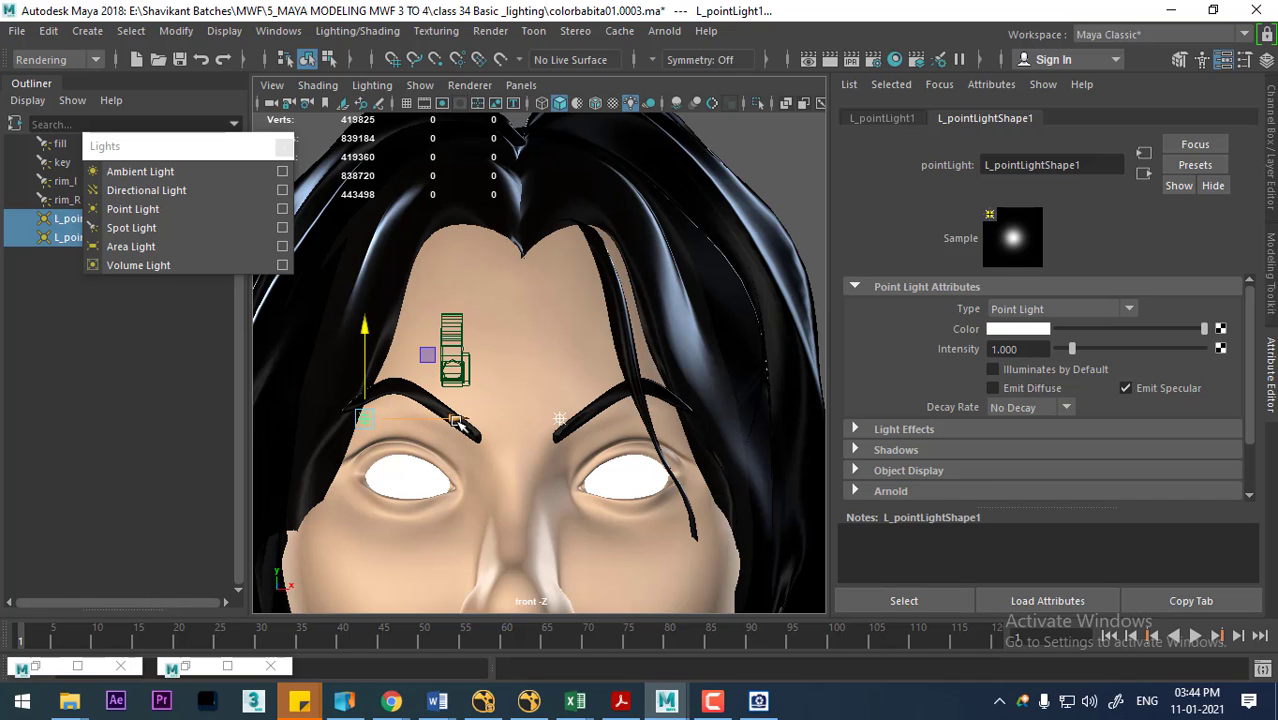
pyautogui.moveTo(457, 424); pyautogui.dragTo(452, 424)
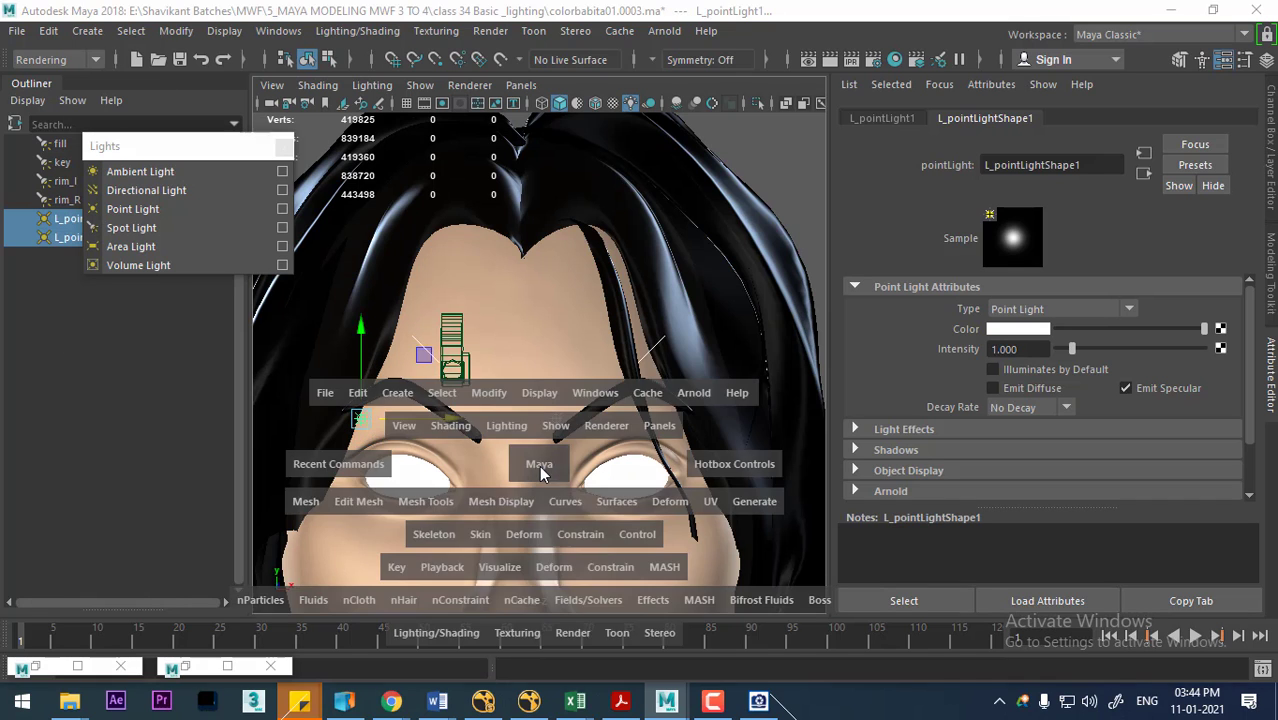
# Step: Return to the perspective view and render a test frame of the eyes
pyautogui.moveTo(539, 465); pyautogui.dragTo(545, 455)
pyautogui.keyDown('alt'); pyautogui.moveTo(573, 386); pyautogui.dragTo(609, 375); pyautogui.keyUp('alt')
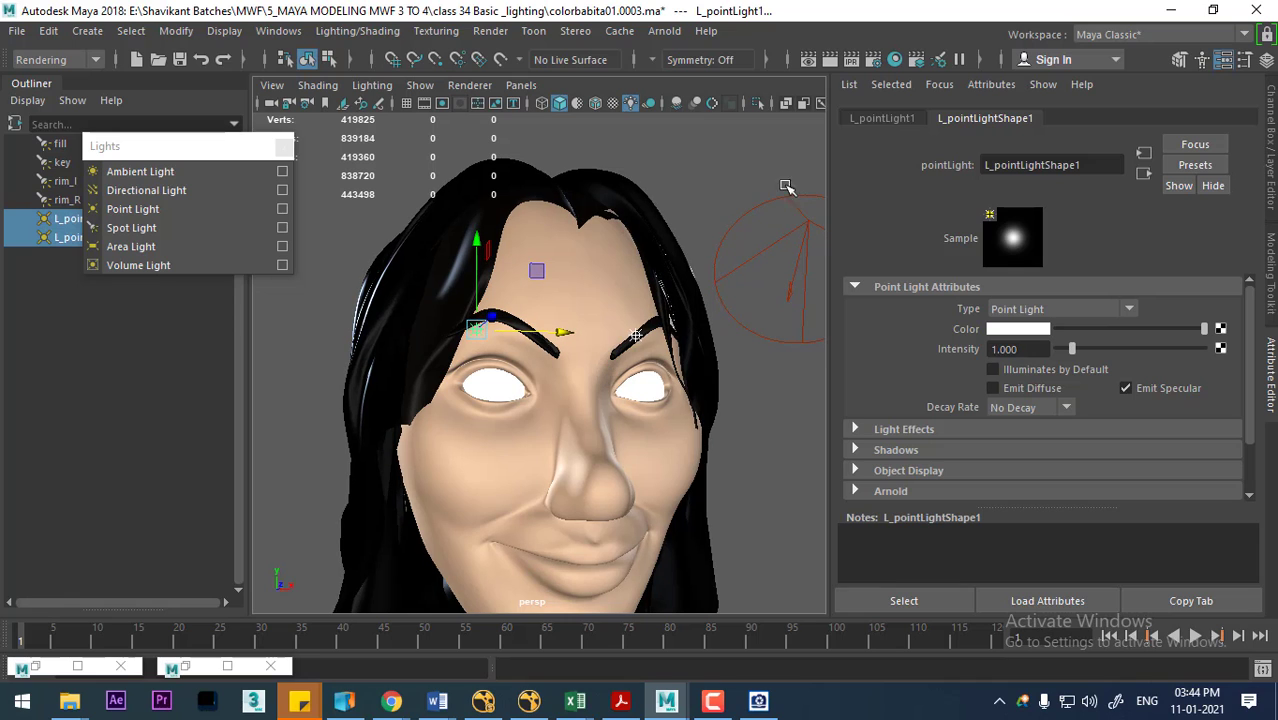
pyautogui.click(832, 58)
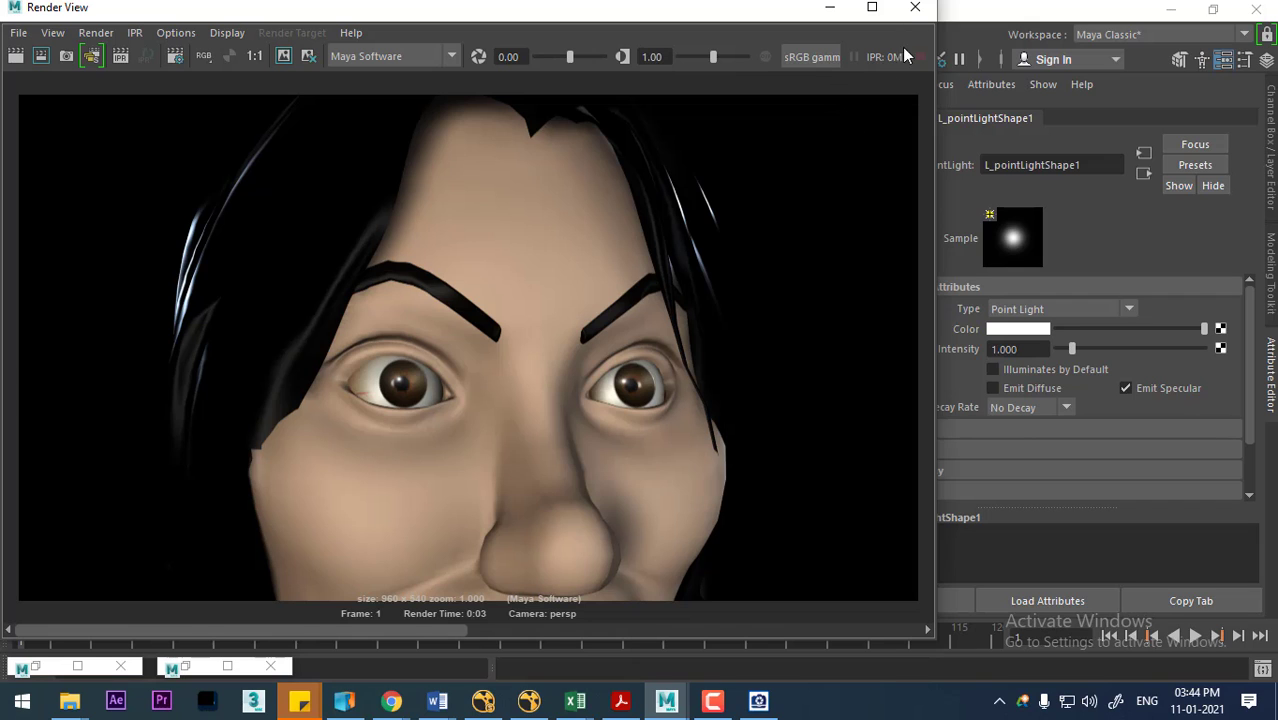
pyautogui.click(913, 14)
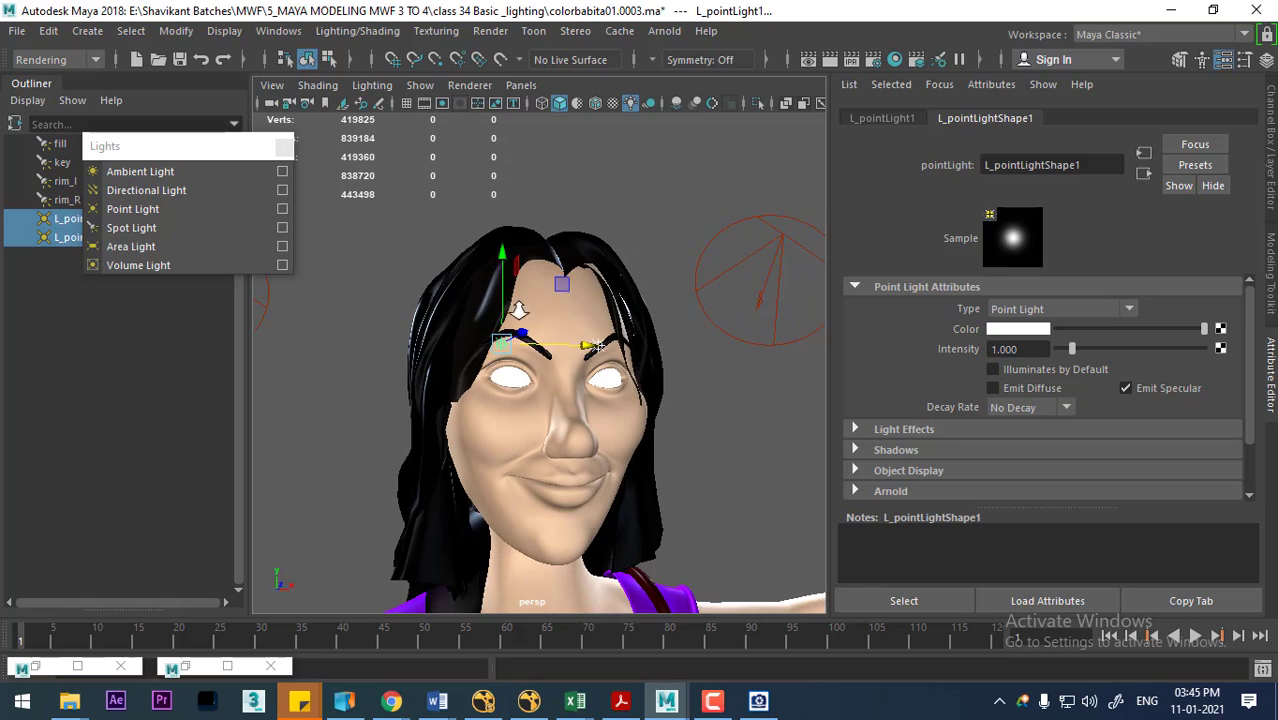
# Step: Look through camera1 (after briefly trying camera2) and render the head and shoulders at 960 x 540
pyautogui.keyDown('alt'); pyautogui.moveTo(628, 271); pyautogui.dragTo(590, 314); pyautogui.keyUp('alt')
pyautogui.scroll(-5, 590, 314)
pyautogui.keyDown('alt'); pyautogui.moveTo(590, 250); pyautogui.dragTo(604, 268); pyautogui.keyUp('alt')
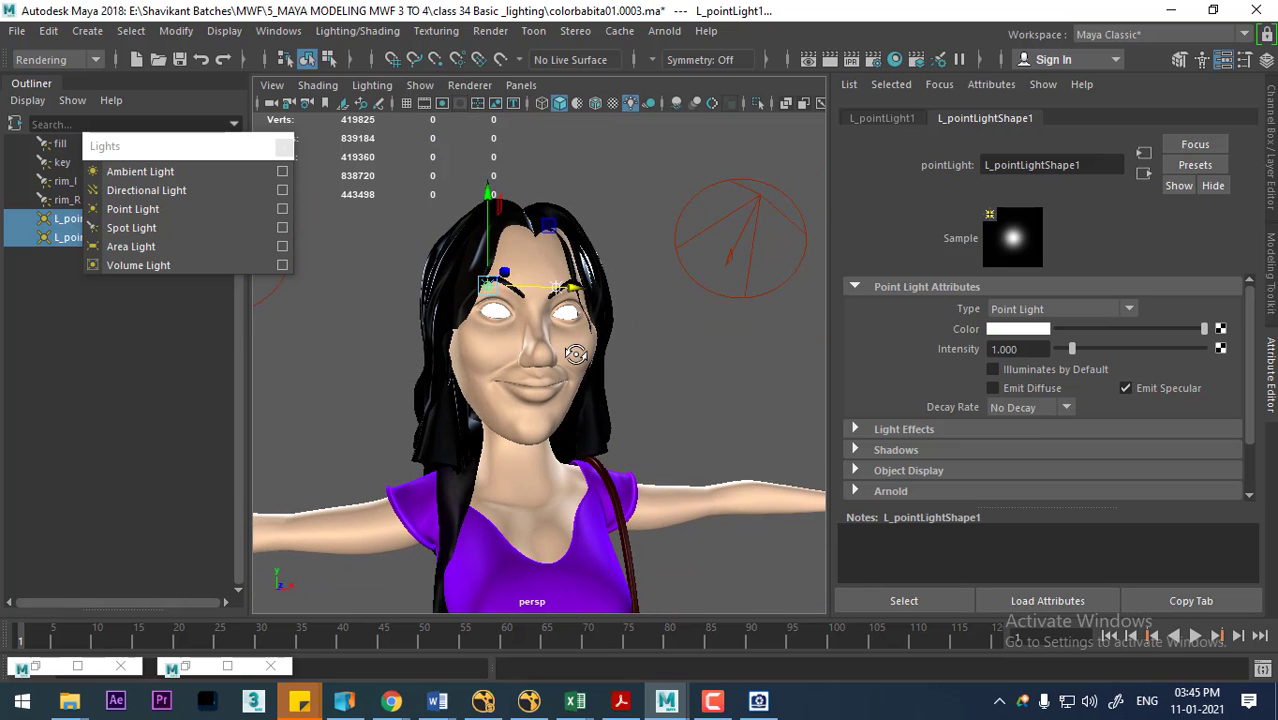
pyautogui.click(521, 85)
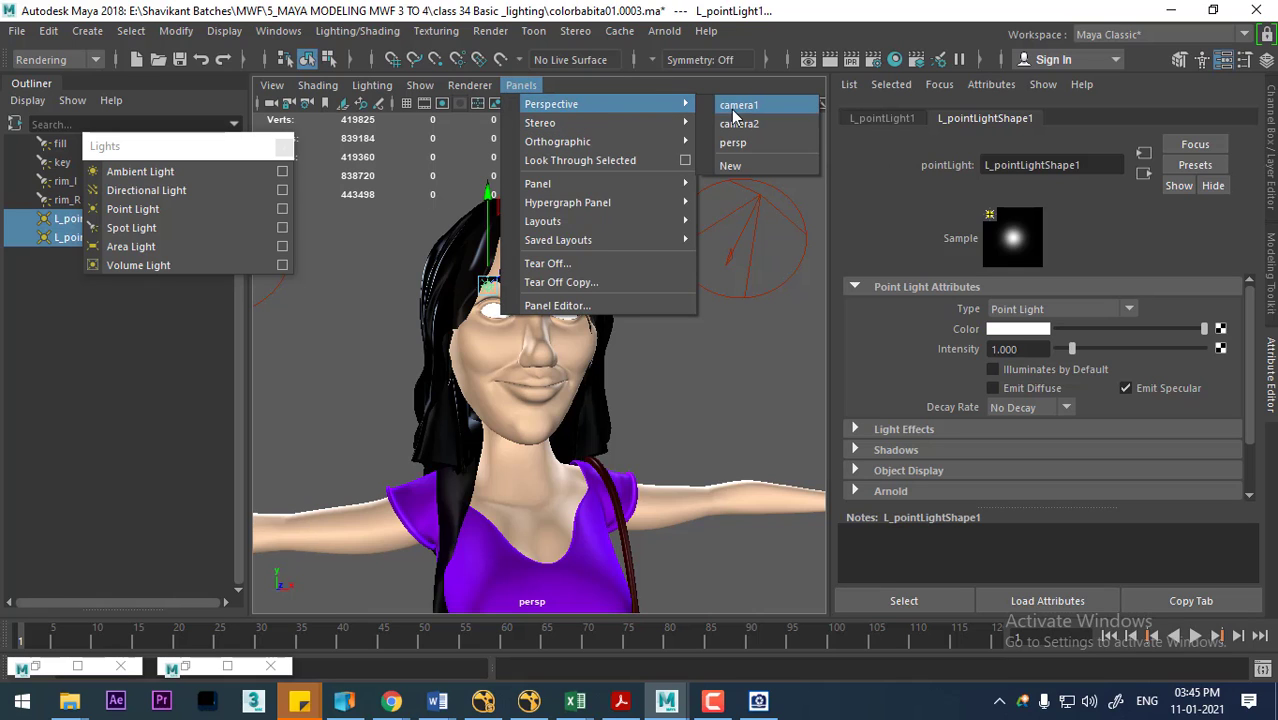
pyautogui.click(745, 122)
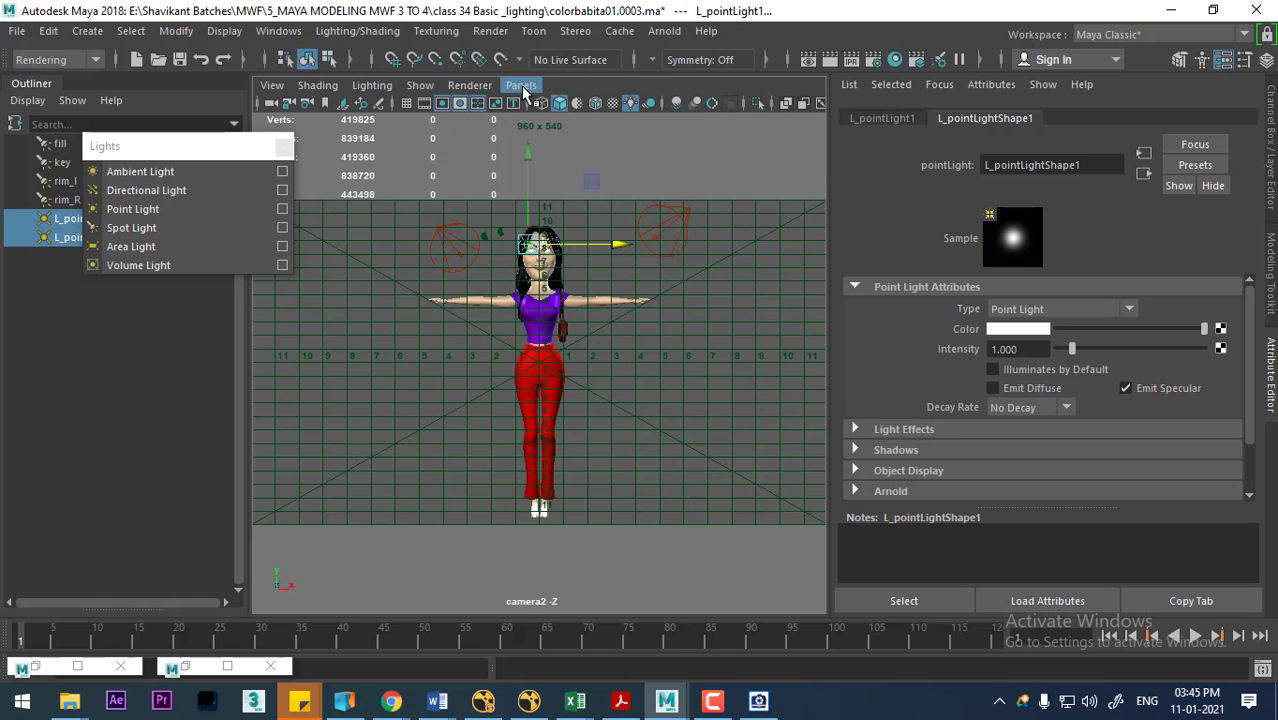
pyautogui.click(521, 85)
pyautogui.click(742, 107)
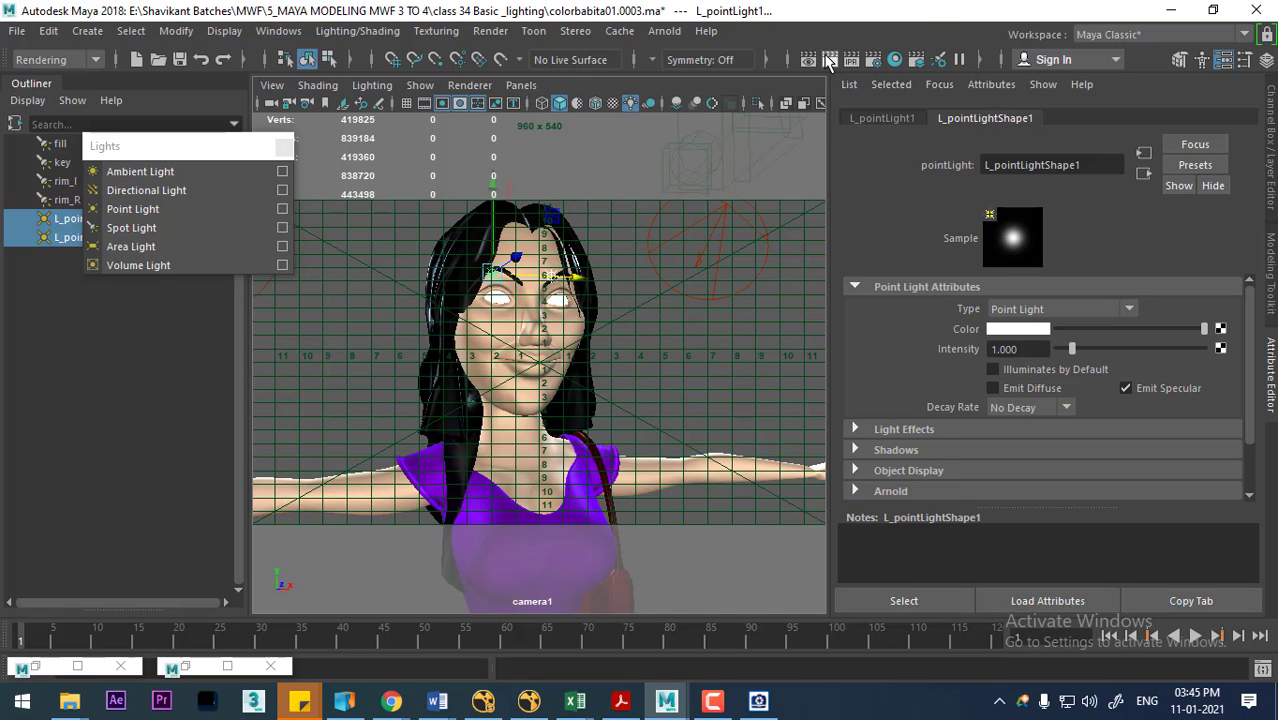
pyautogui.click(827, 59)
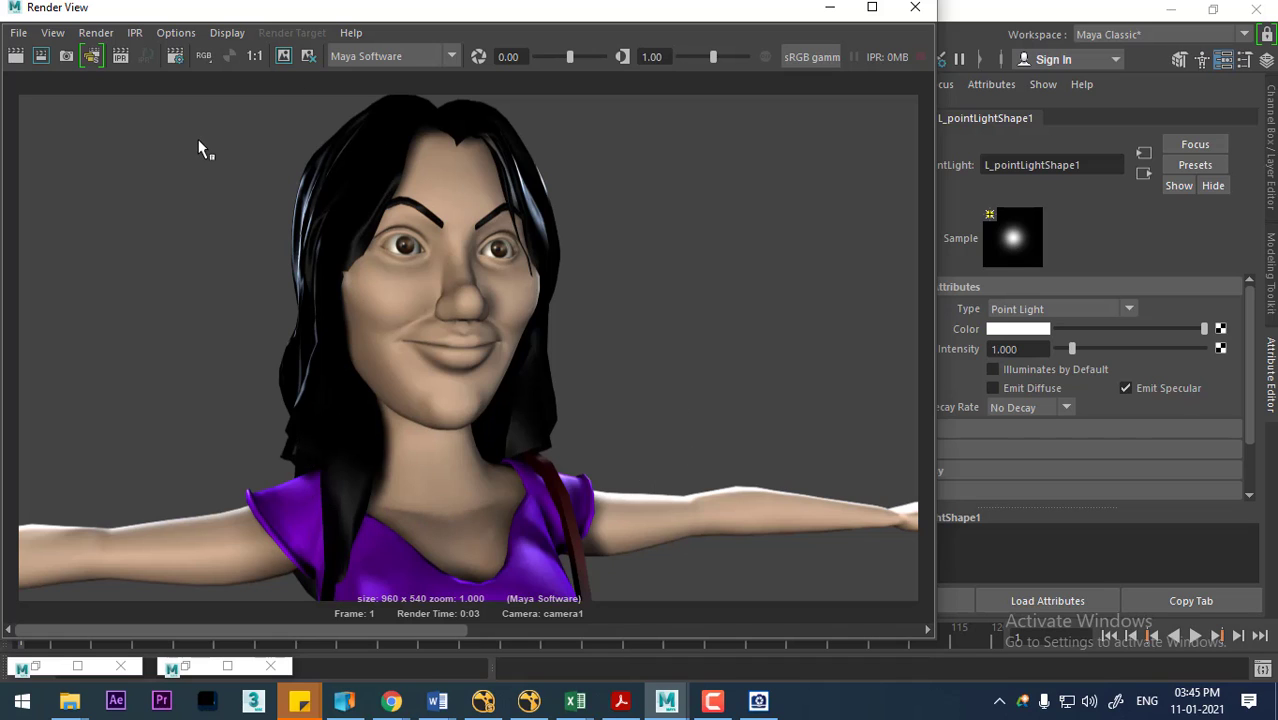
# Step: Start saving the render and create a basic_render folder on the Desktop
pyautogui.click(18, 32)
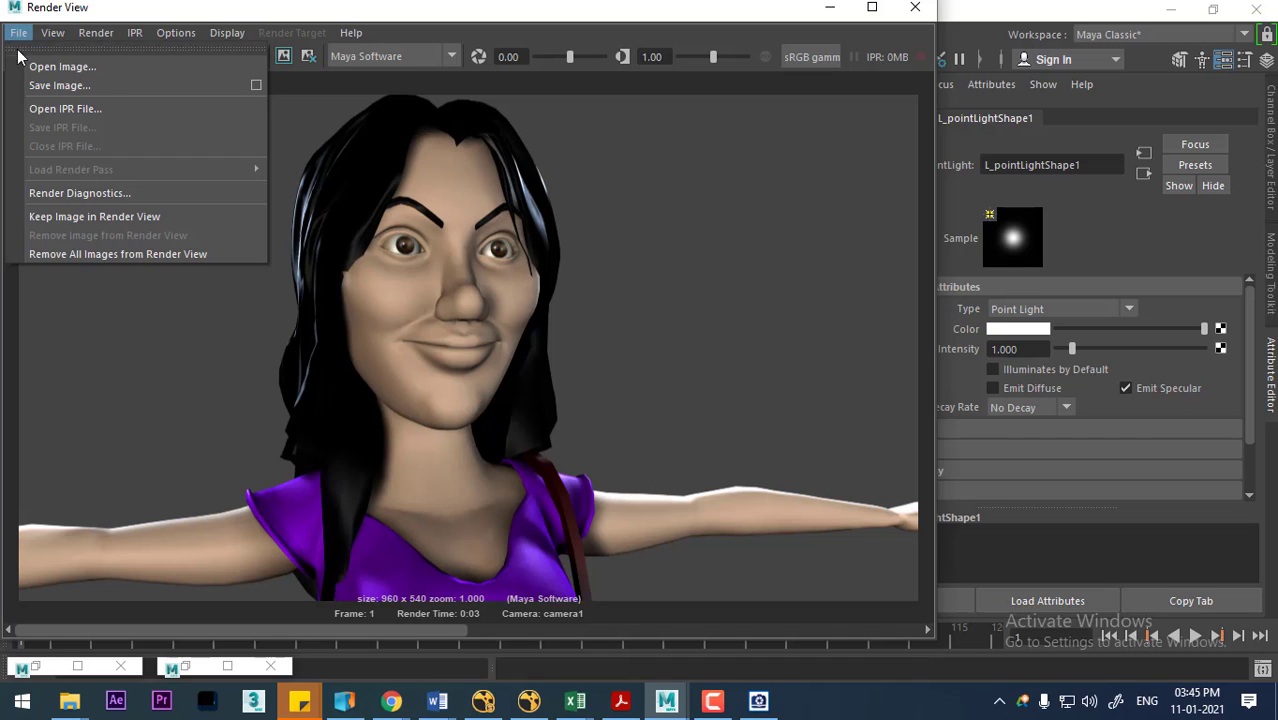
pyautogui.click(99, 85)
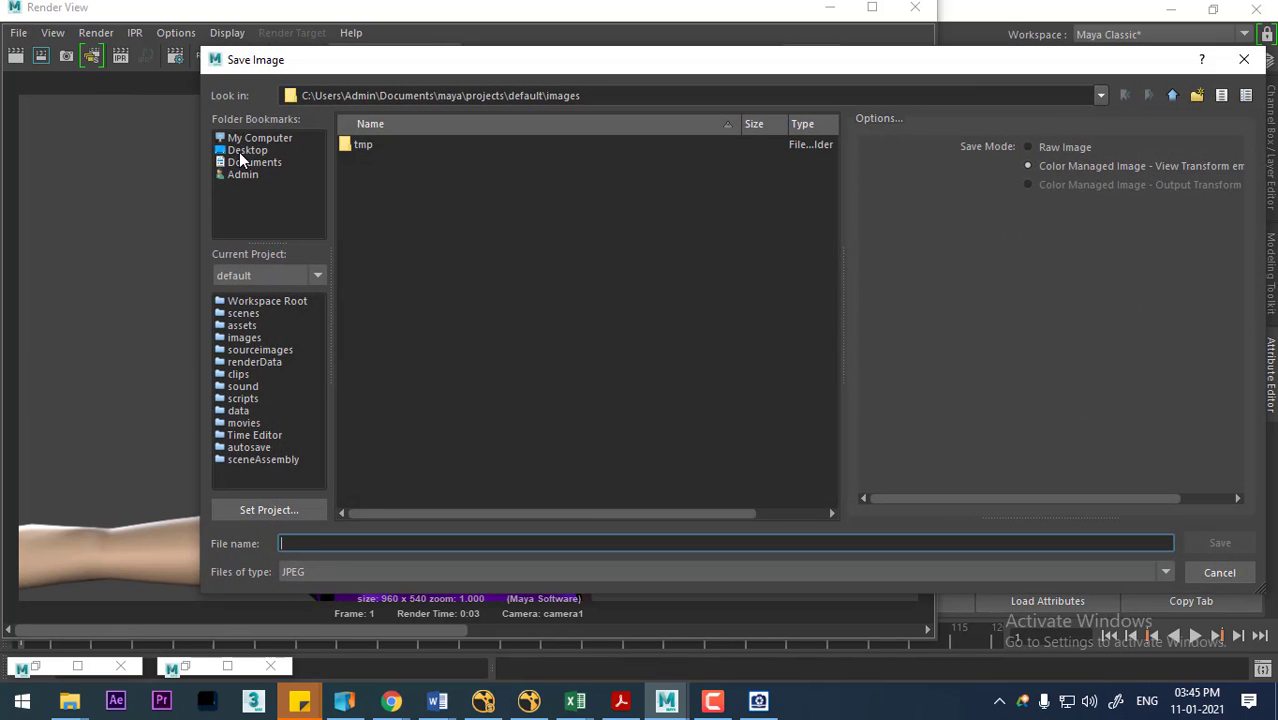
pyautogui.click(239, 152)
pyautogui.click(1196, 94)
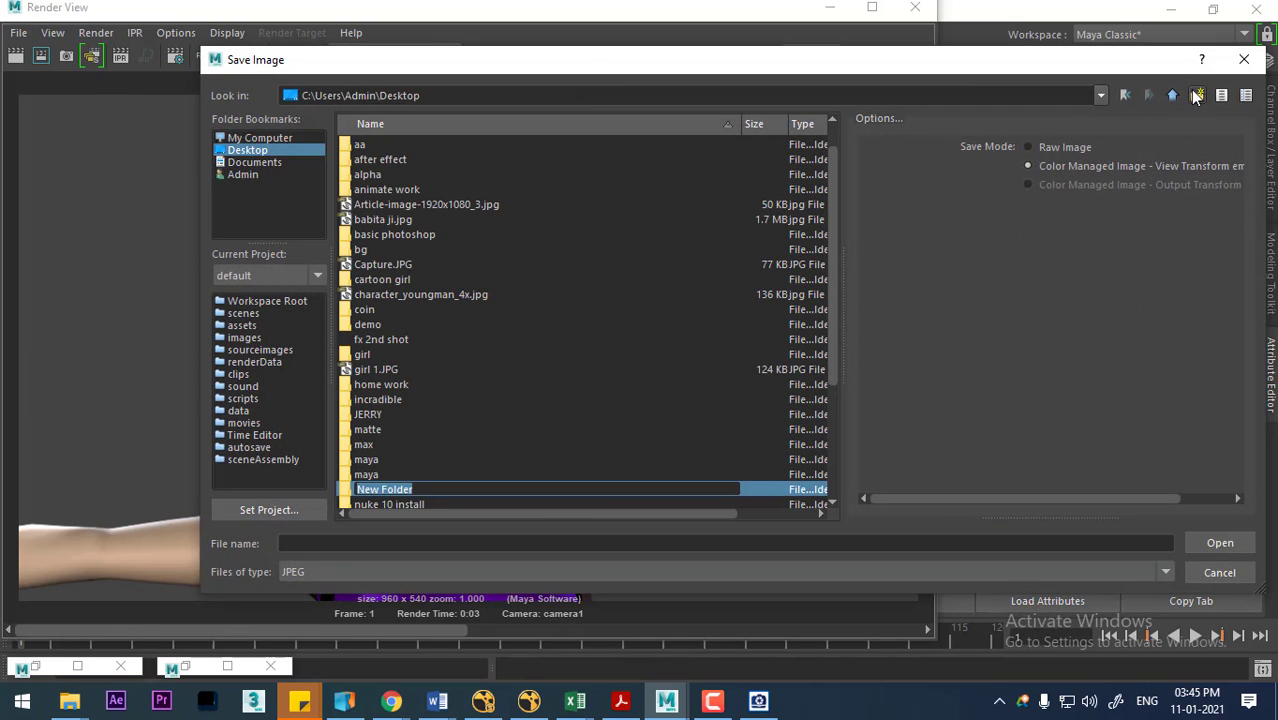
pyautogui.write('basic')
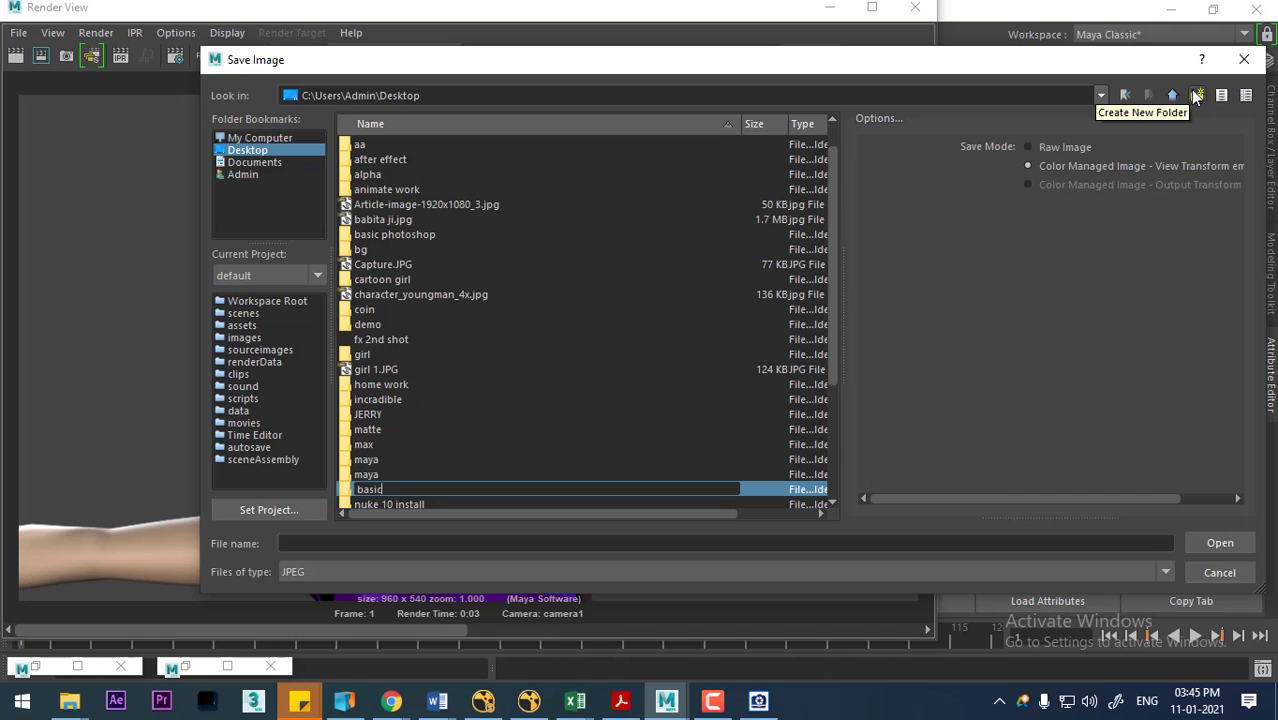
pyautogui.write('render')
pyautogui.press('Return')
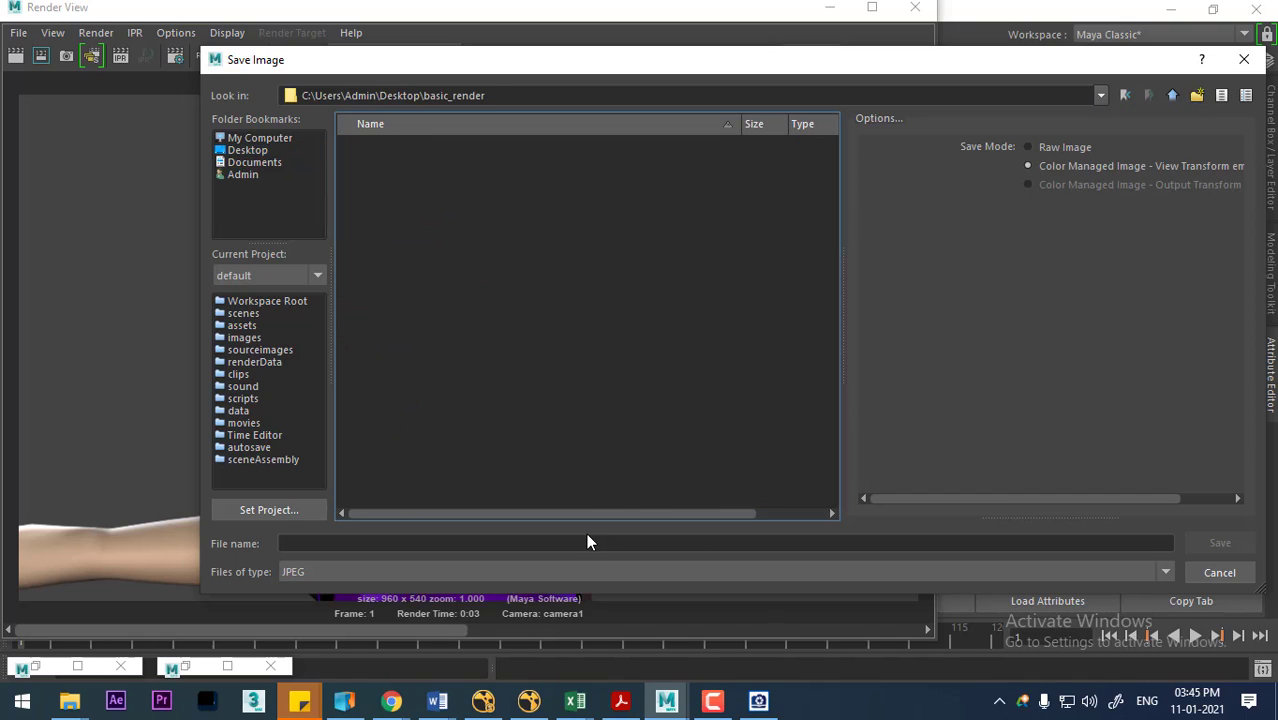
# Step: Save the image as basic_render in PNG format
pyautogui.click(579, 542)
pyautogui.write('basic_render')
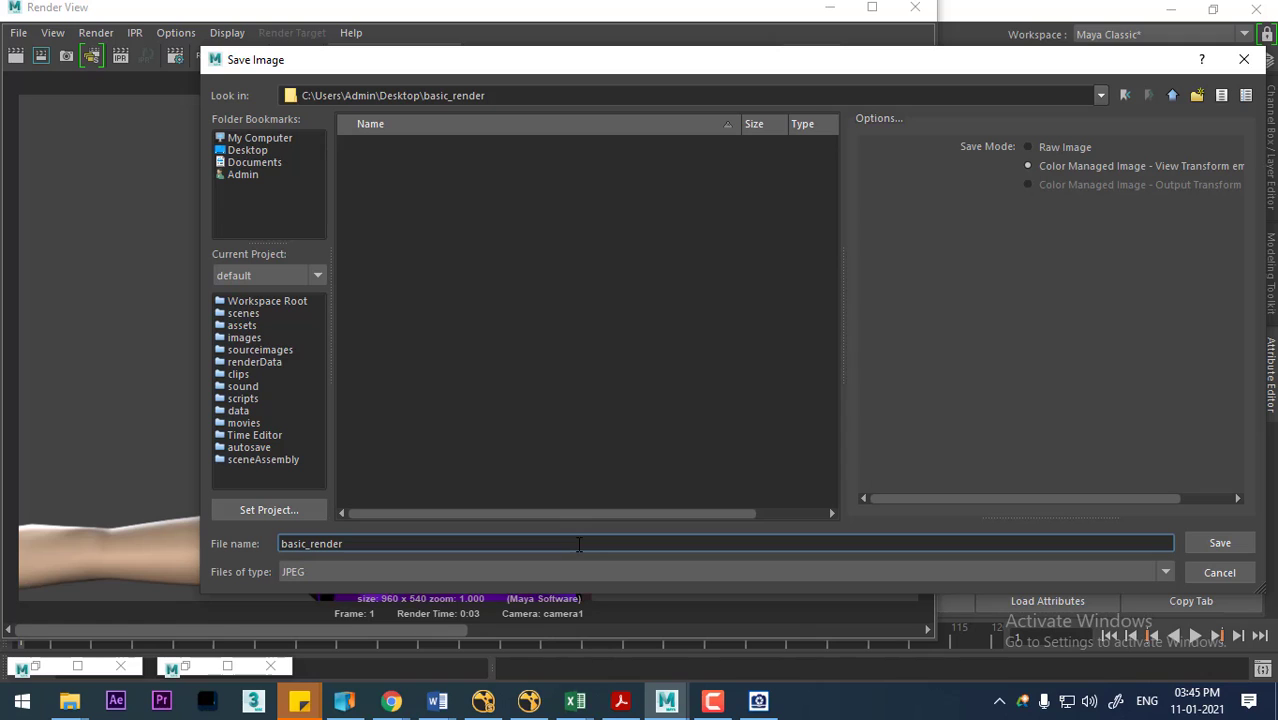
pyautogui.click(557, 572)
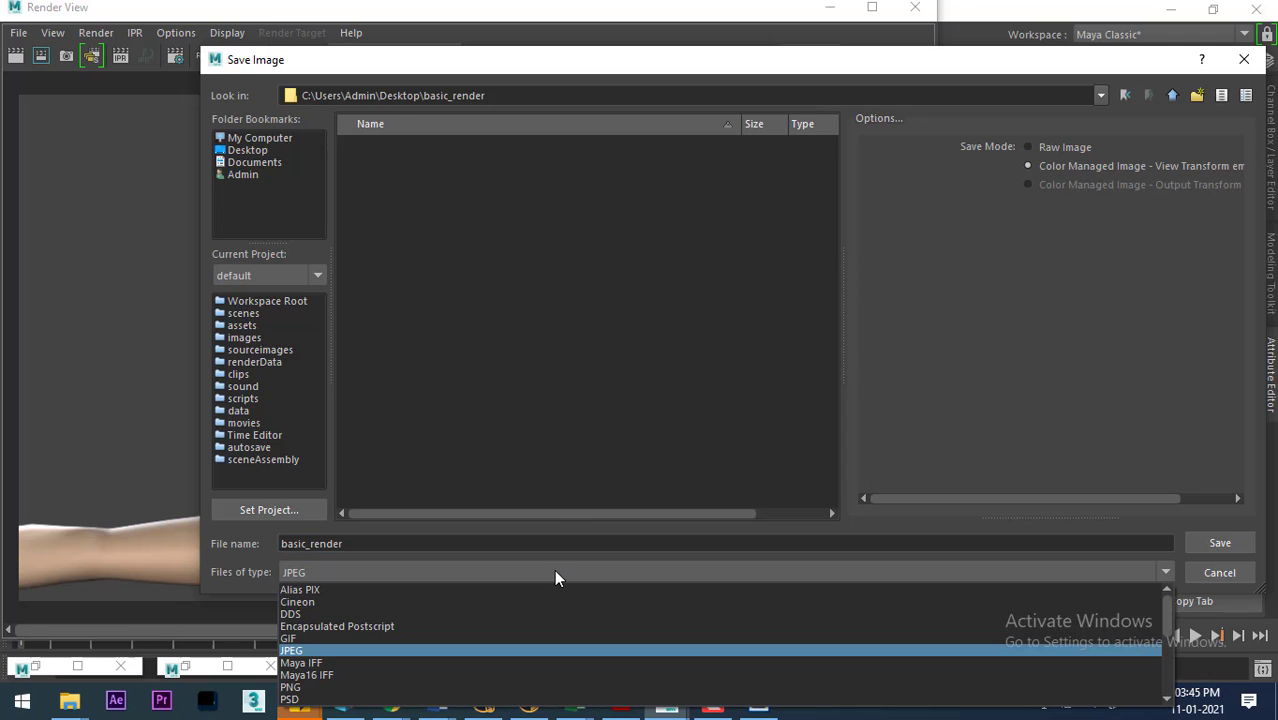
pyautogui.click(323, 688)
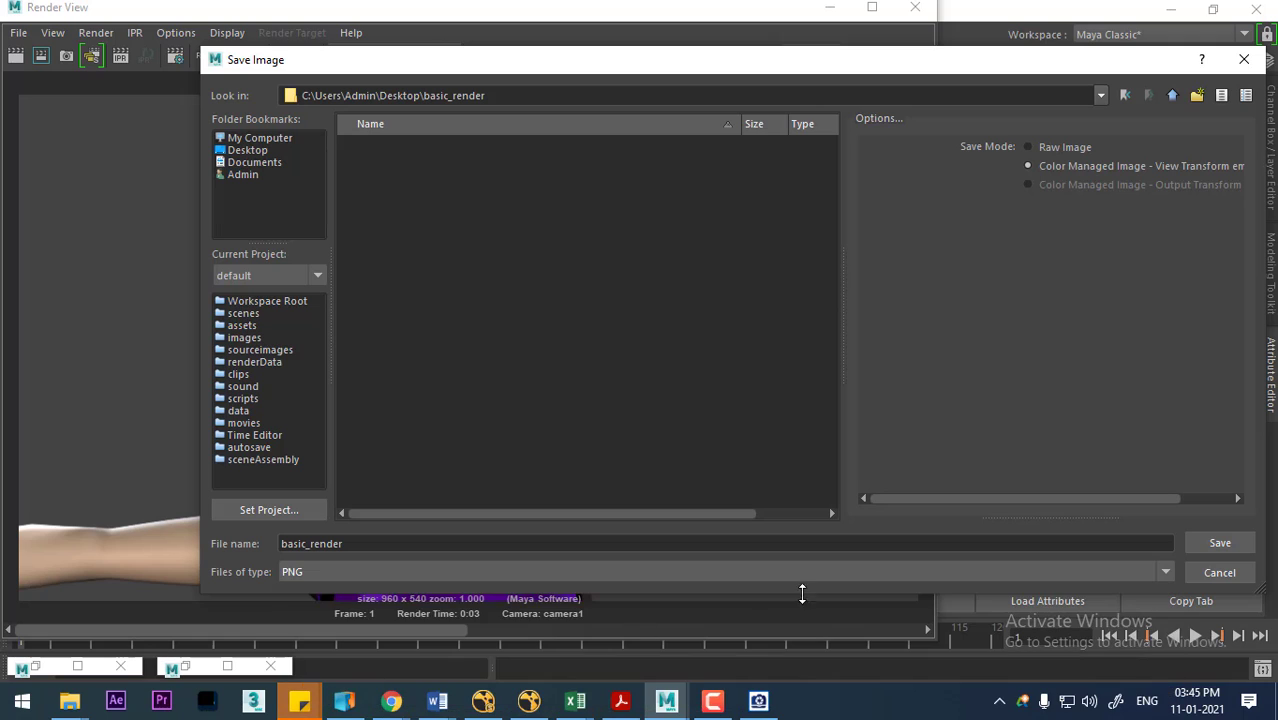
pyautogui.click(935, 574)
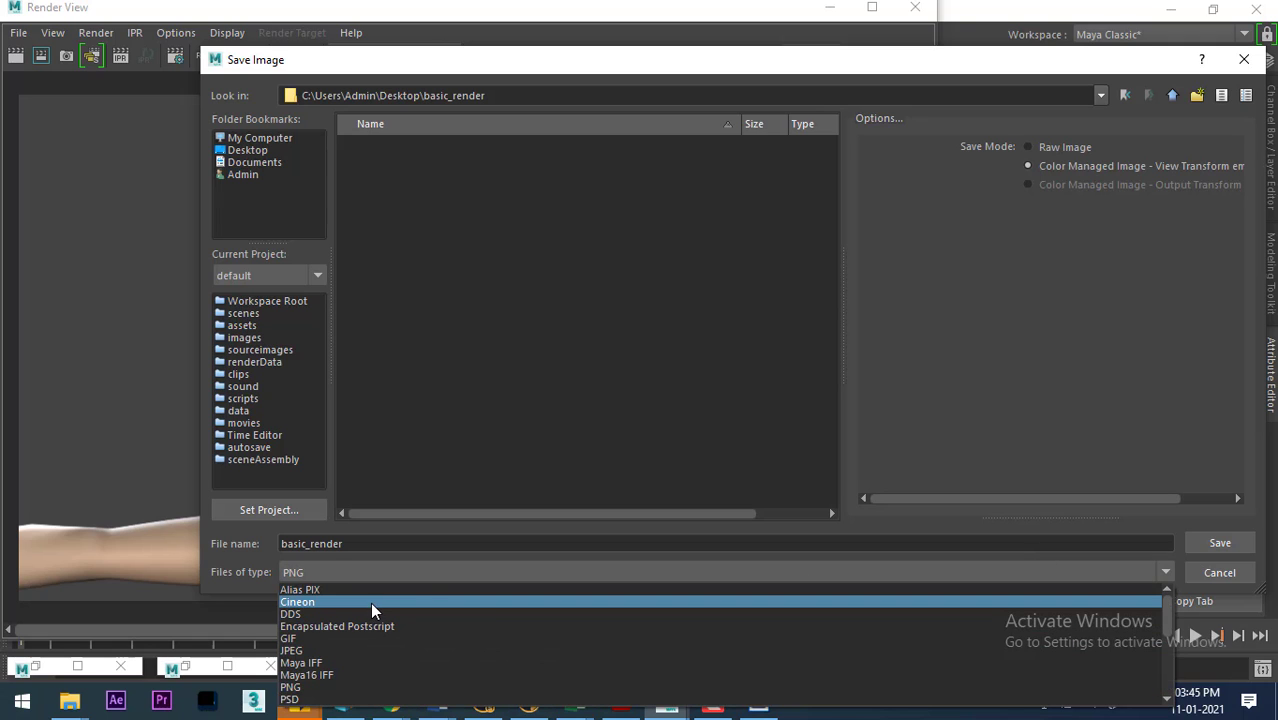
pyautogui.click(1175, 462)
pyautogui.click(1243, 541)
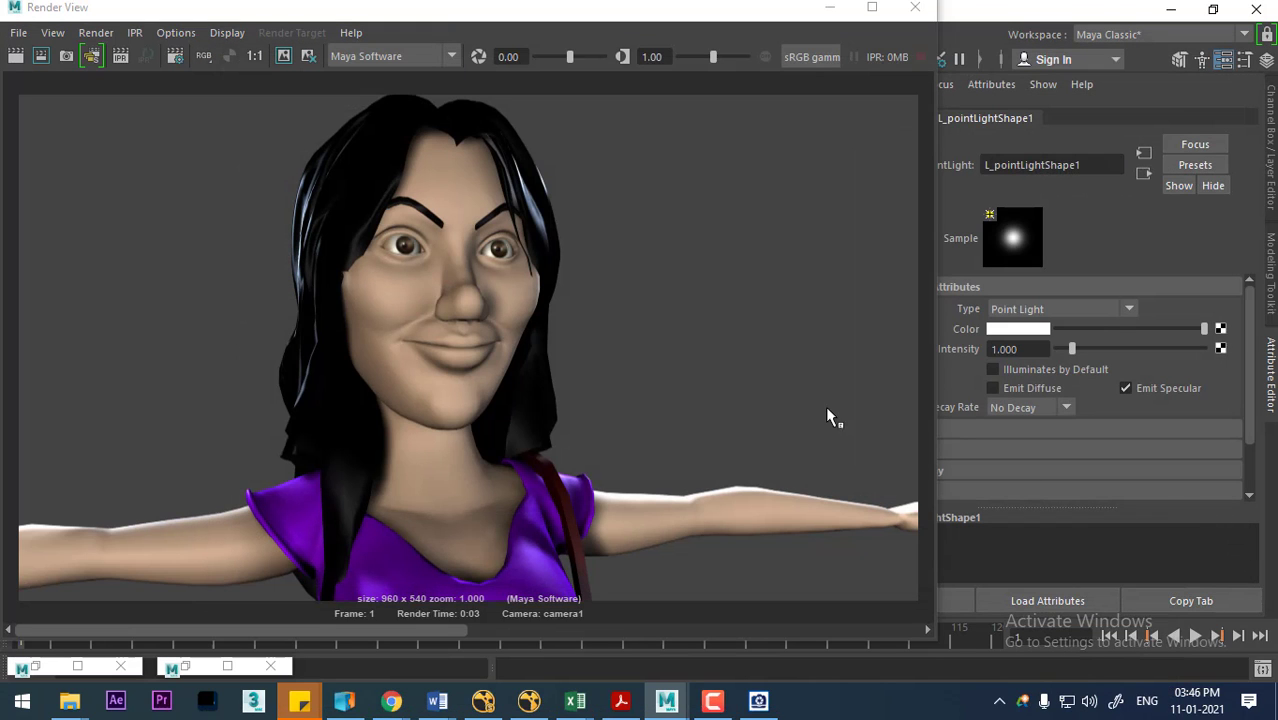
# Step: Minimize Render View and close the light creation panel
pyautogui.moveTo(827, 9); pyautogui.dragTo(824, 11)
pyautogui.click(824, 11)
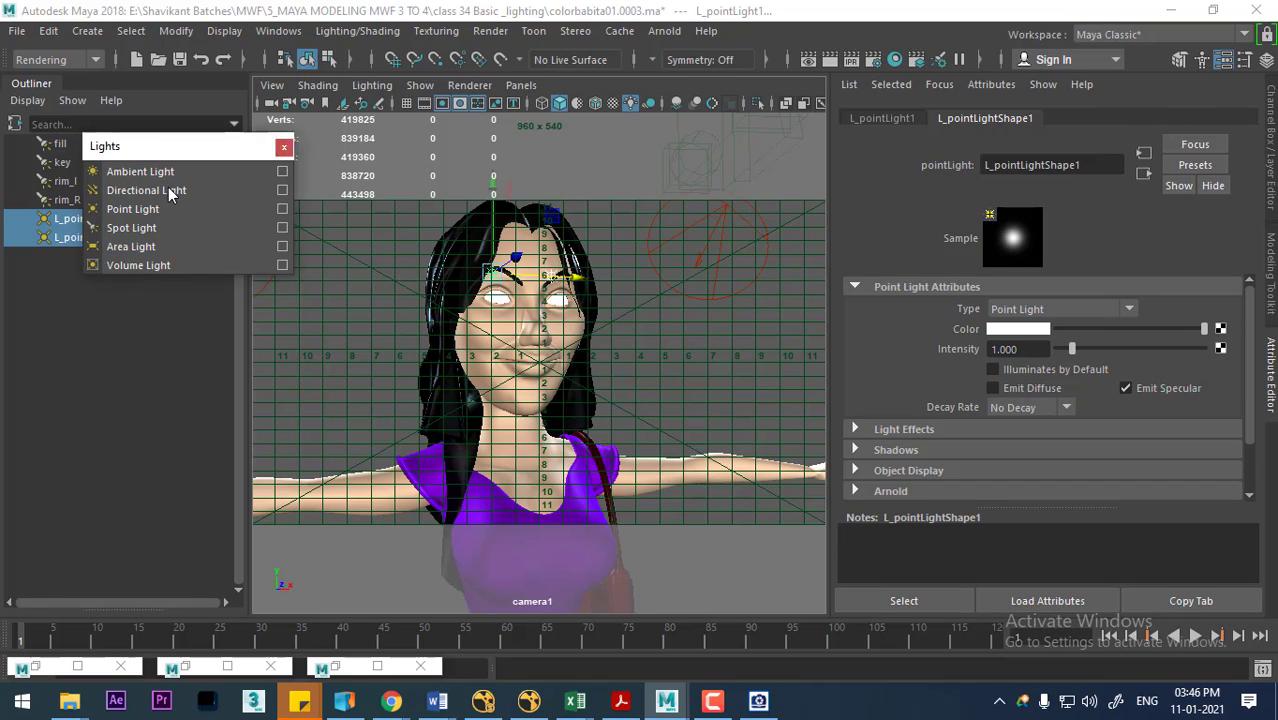
pyautogui.moveTo(272, 146); pyautogui.dragTo(232, 297)
pyautogui.click(244, 297)
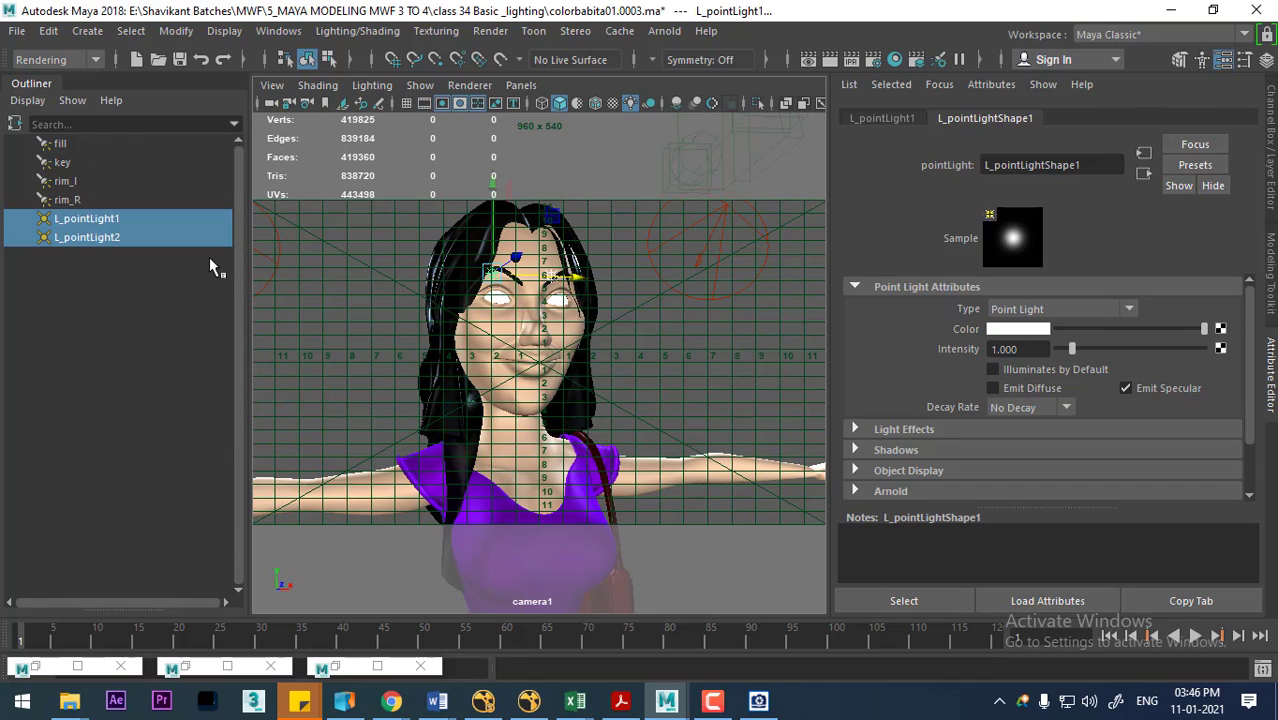
# Step: Turn off Illuminates by Default for the rim_l and rim_R spotlights
pyautogui.click(136, 259)
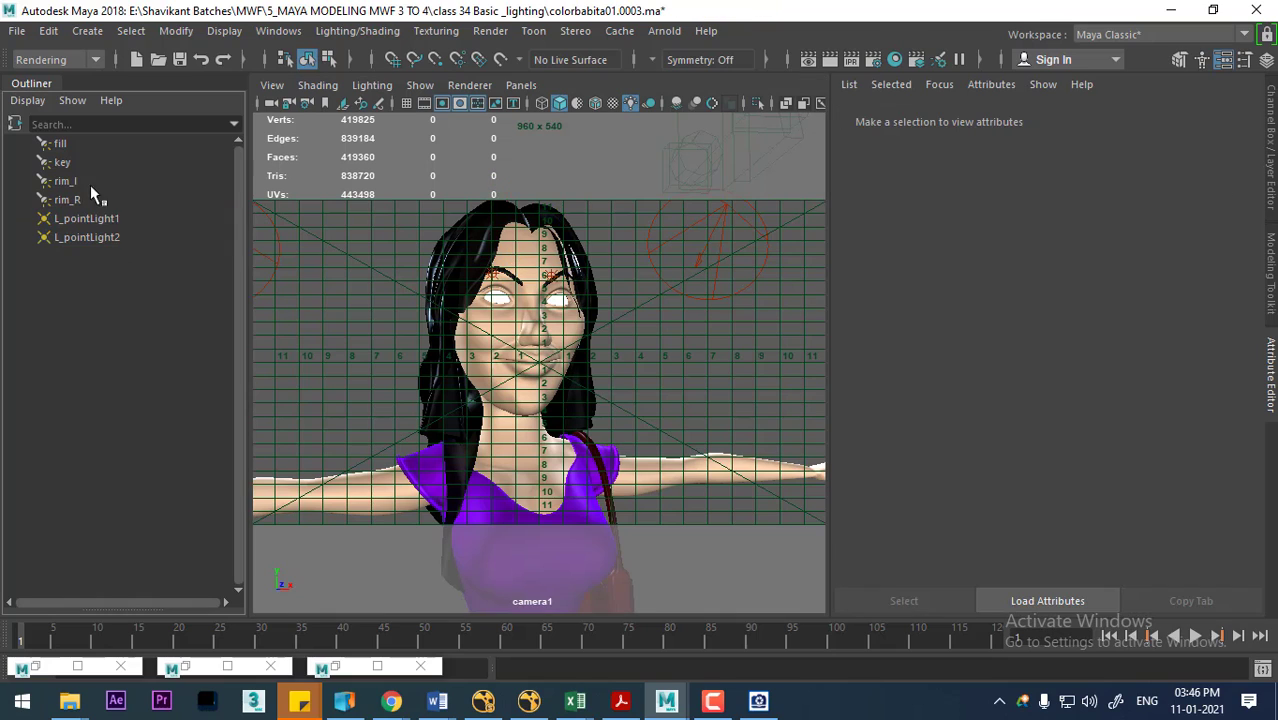
pyautogui.click(59, 143)
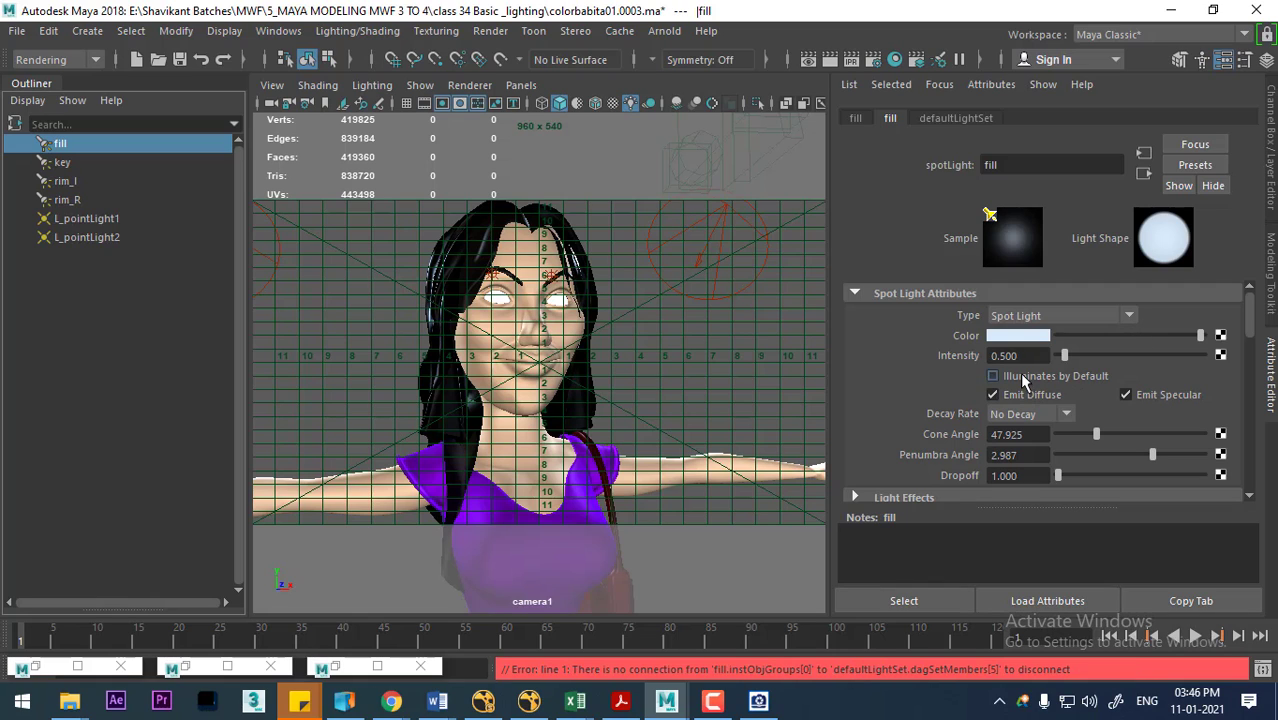
pyautogui.click(64, 181)
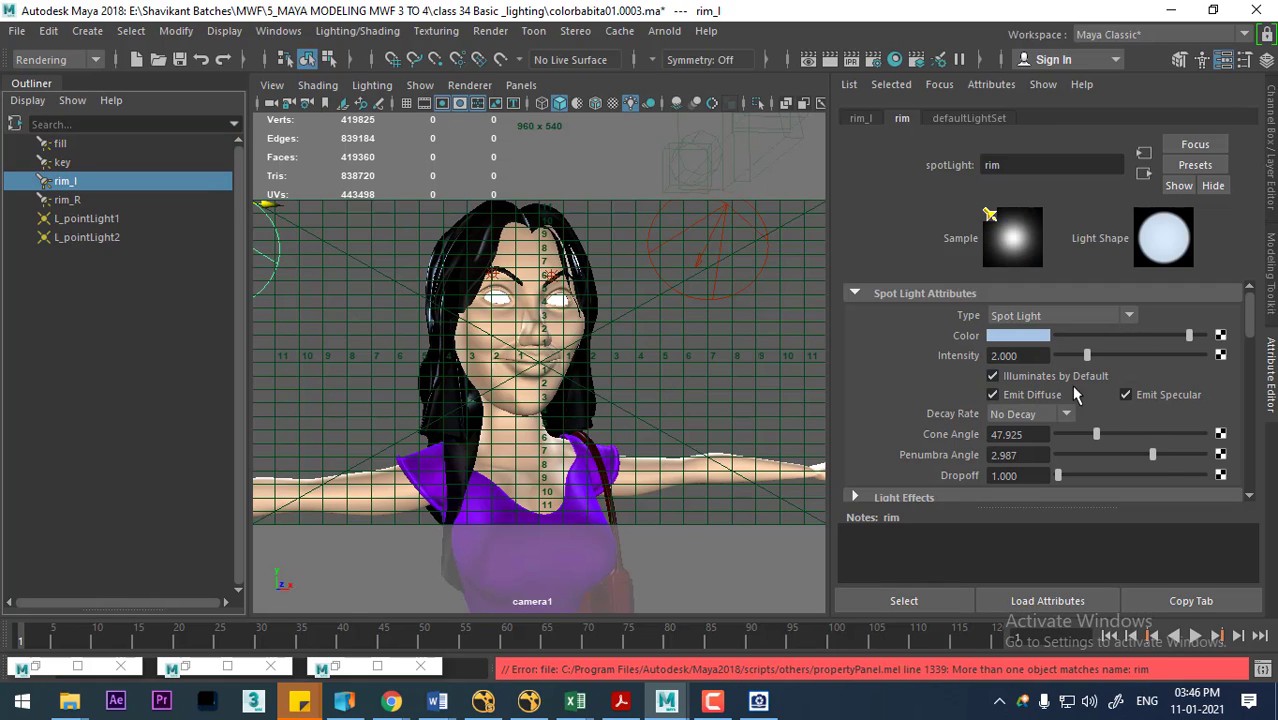
pyautogui.click(992, 375)
pyautogui.click(72, 200)
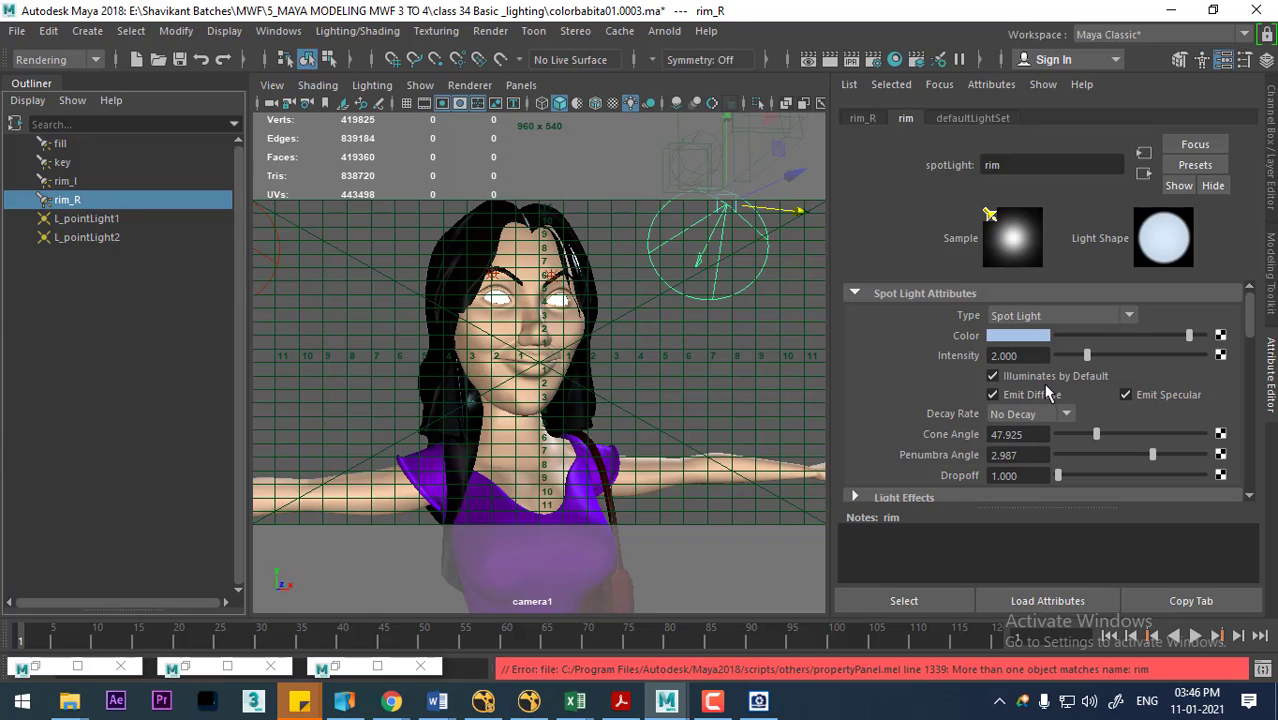
pyautogui.click(1040, 378)
# Step: Verify Illuminates by Default is on for key and off for fill, rims and L_pointLight1
pyautogui.click(86, 218)
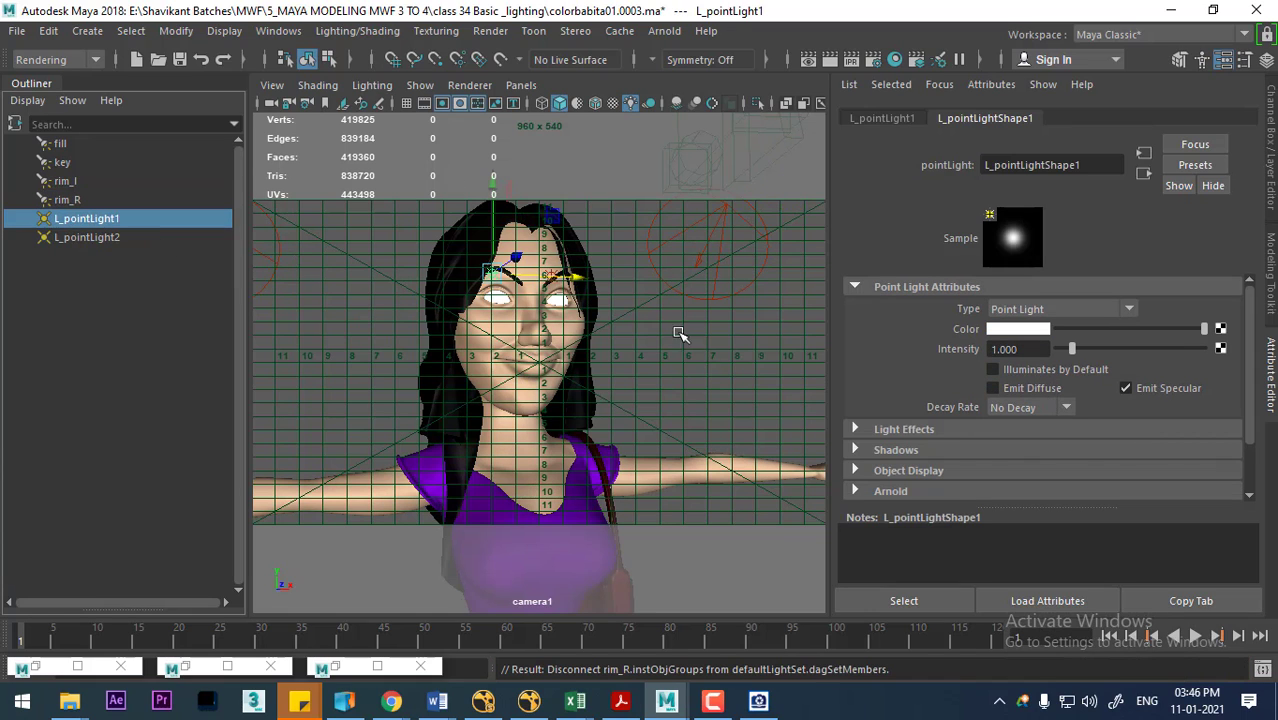
pyautogui.click(60, 163)
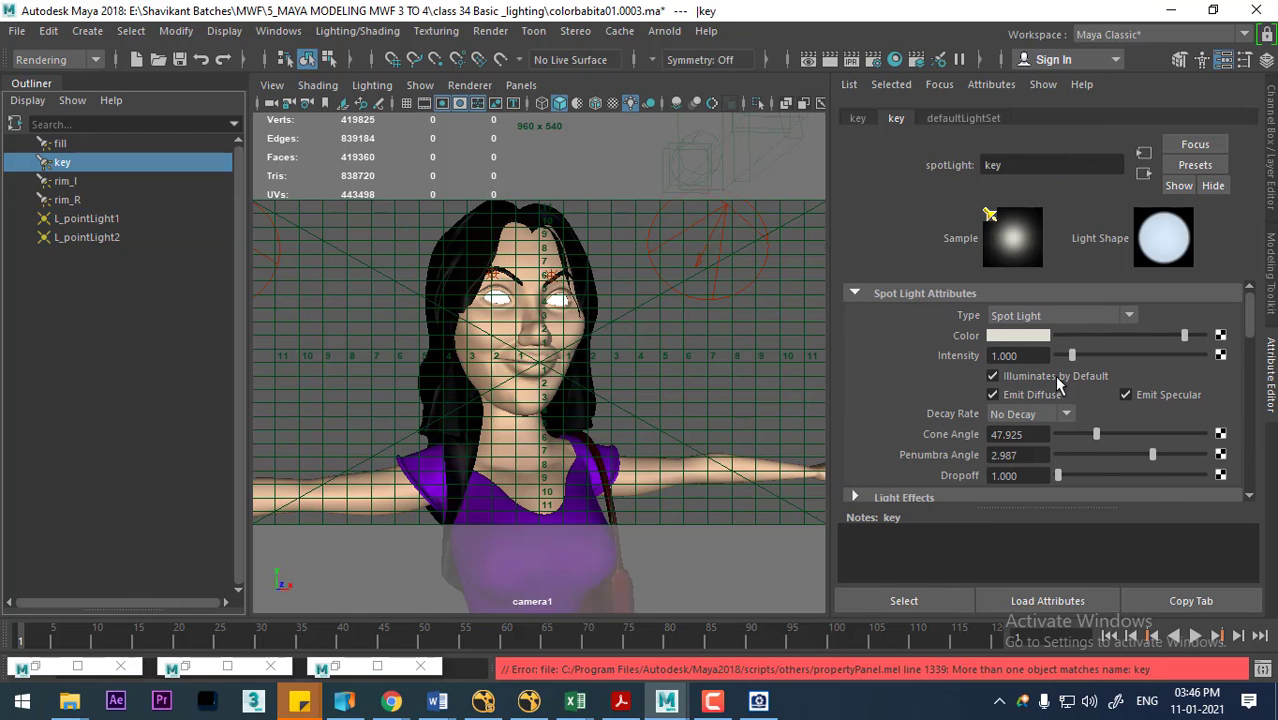
pyautogui.click(62, 145)
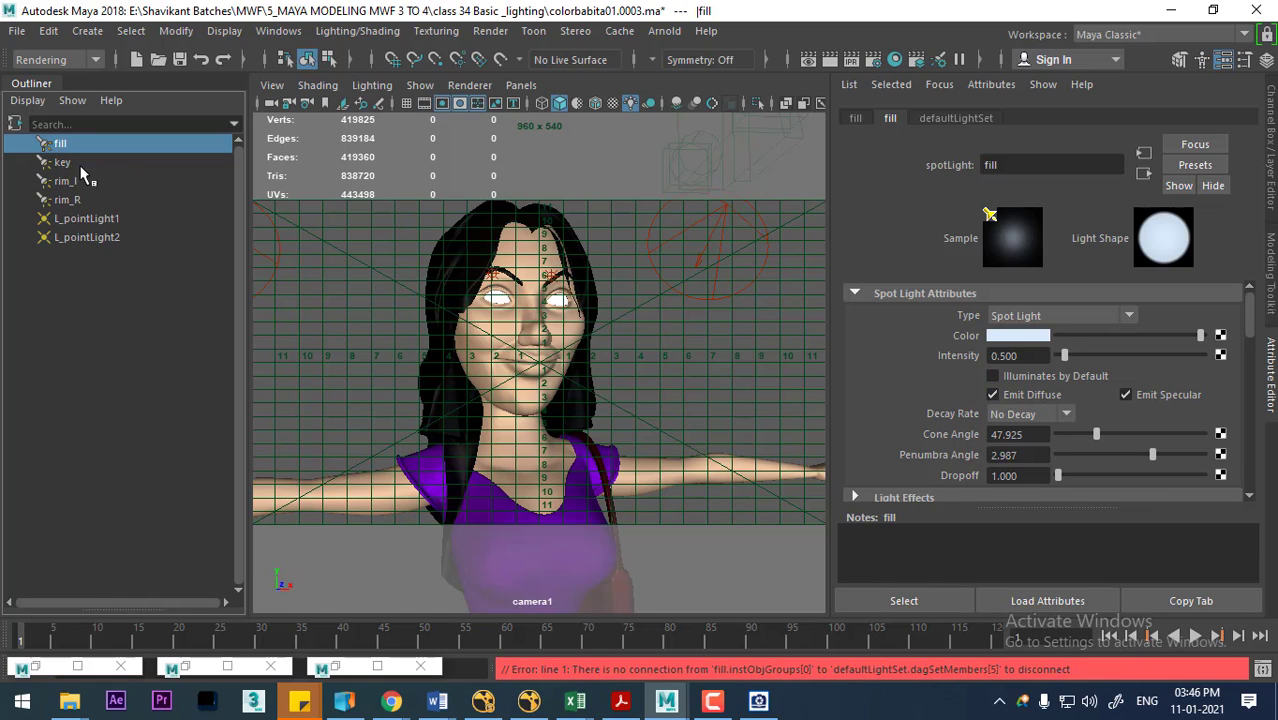
pyautogui.click(61, 165)
pyautogui.click(65, 183)
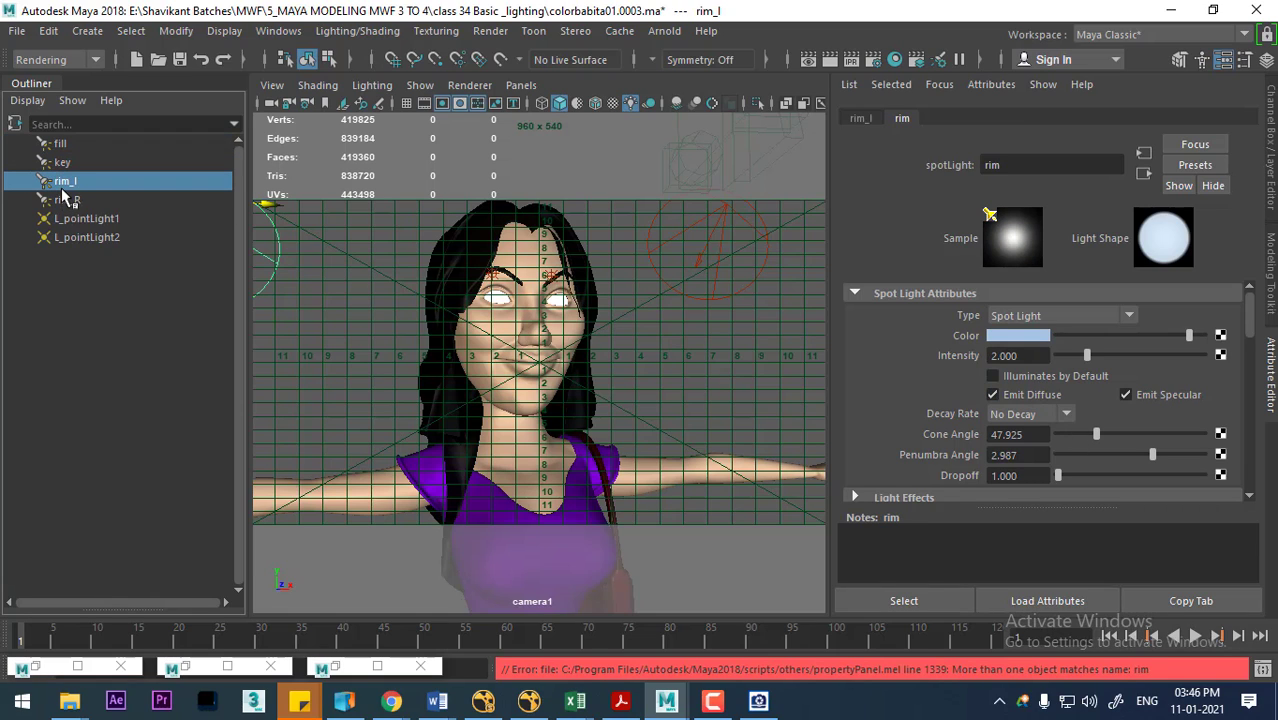
pyautogui.click(68, 202)
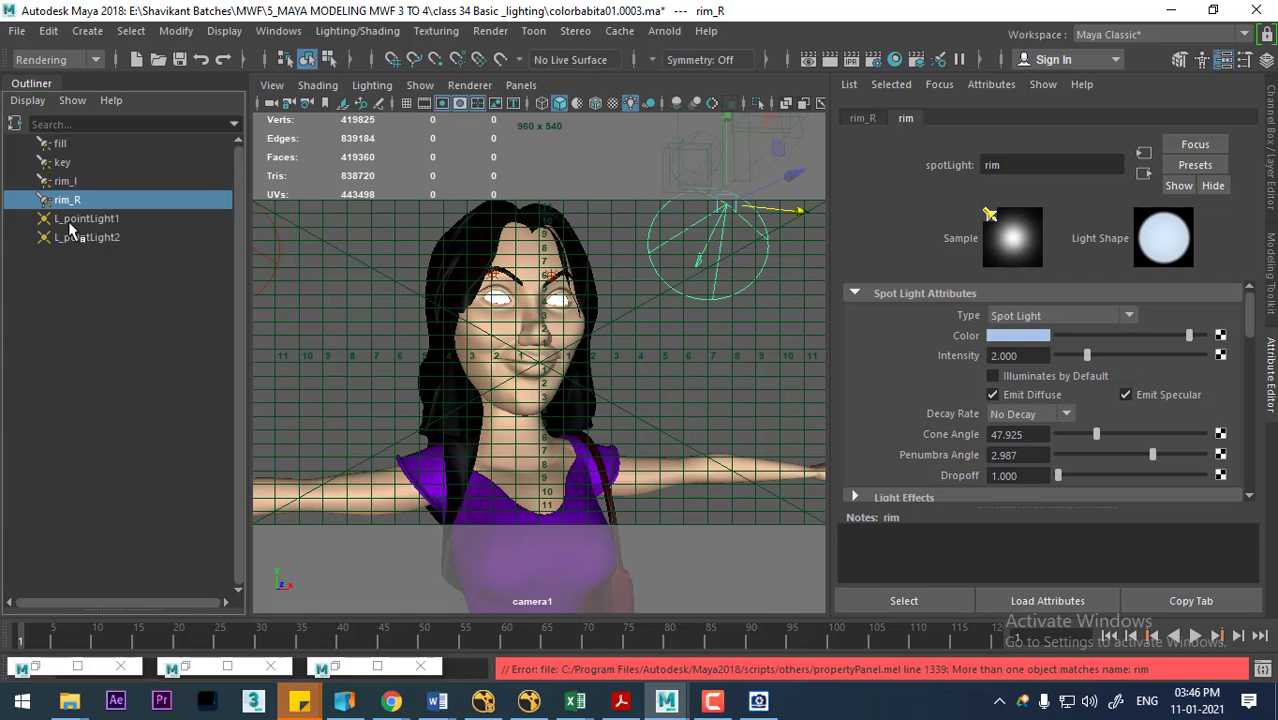
pyautogui.click(70, 221)
pyautogui.click(770, 428)
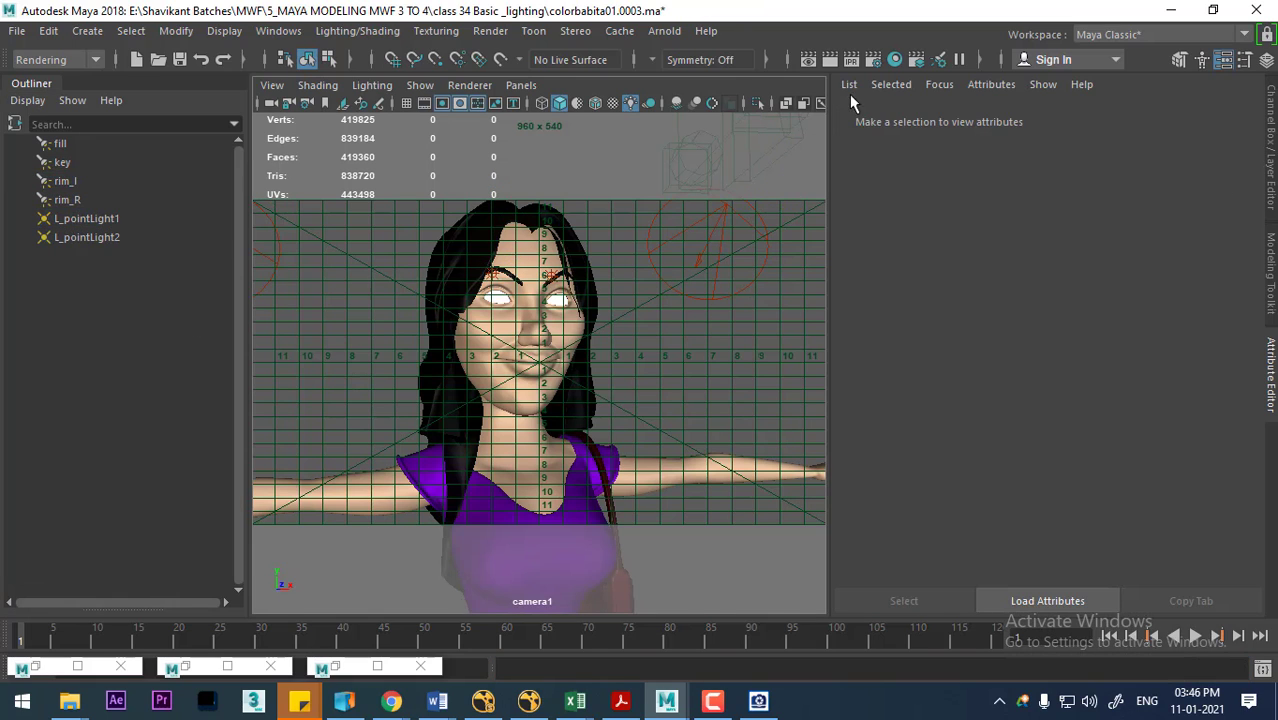
# Step: Render the key-lit frame, save it as Targa file 'key', and minimize Render View
pyautogui.click(830, 62)
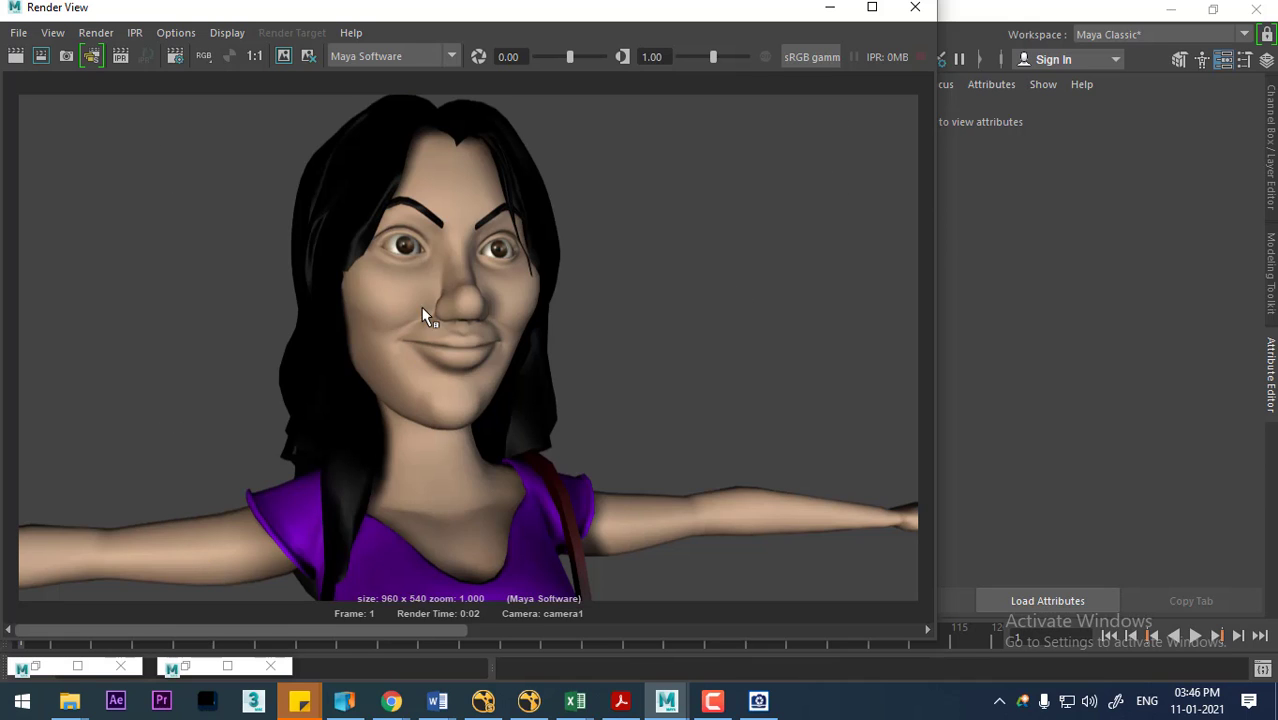
pyautogui.click(18, 33)
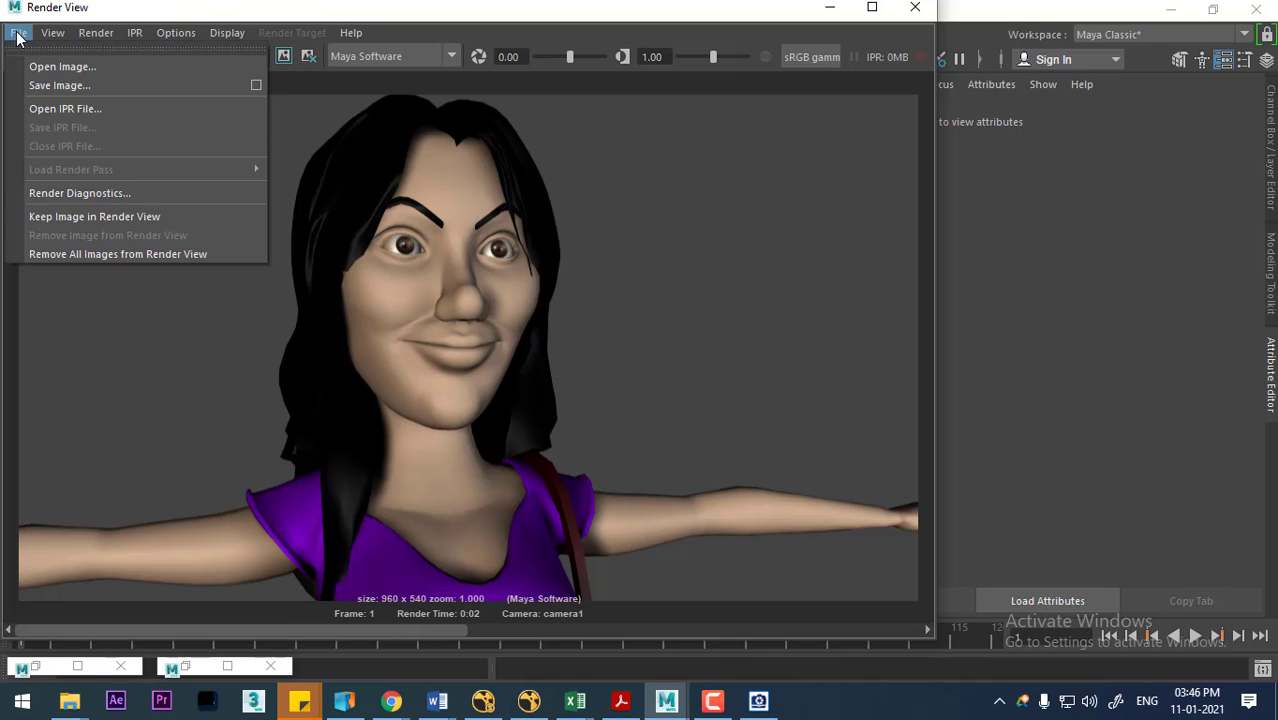
pyautogui.click(63, 87)
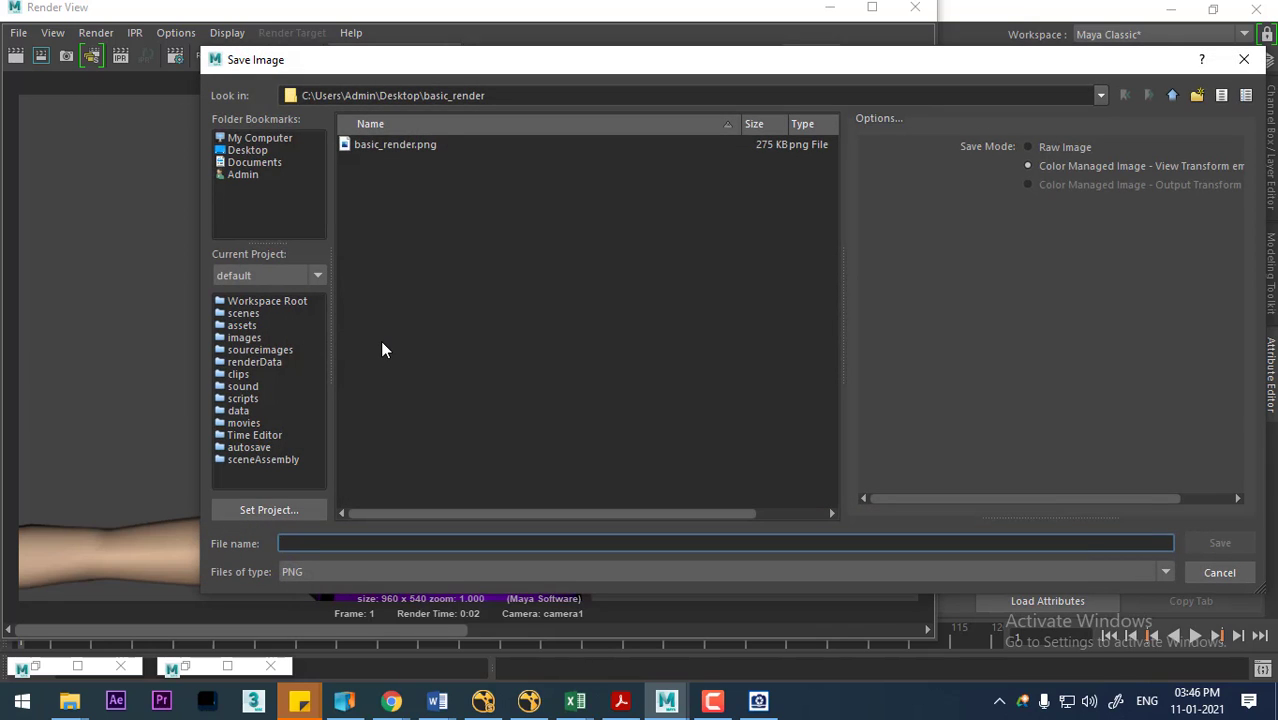
pyautogui.write('key')
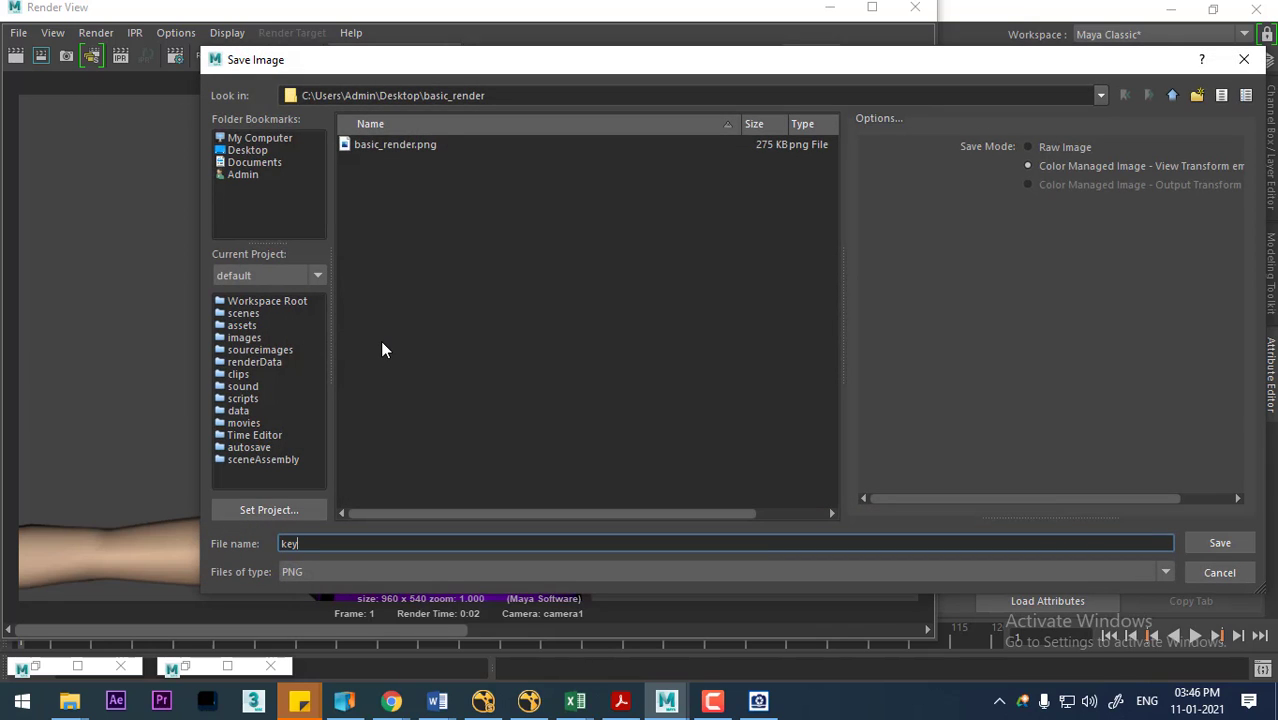
pyautogui.click(409, 570)
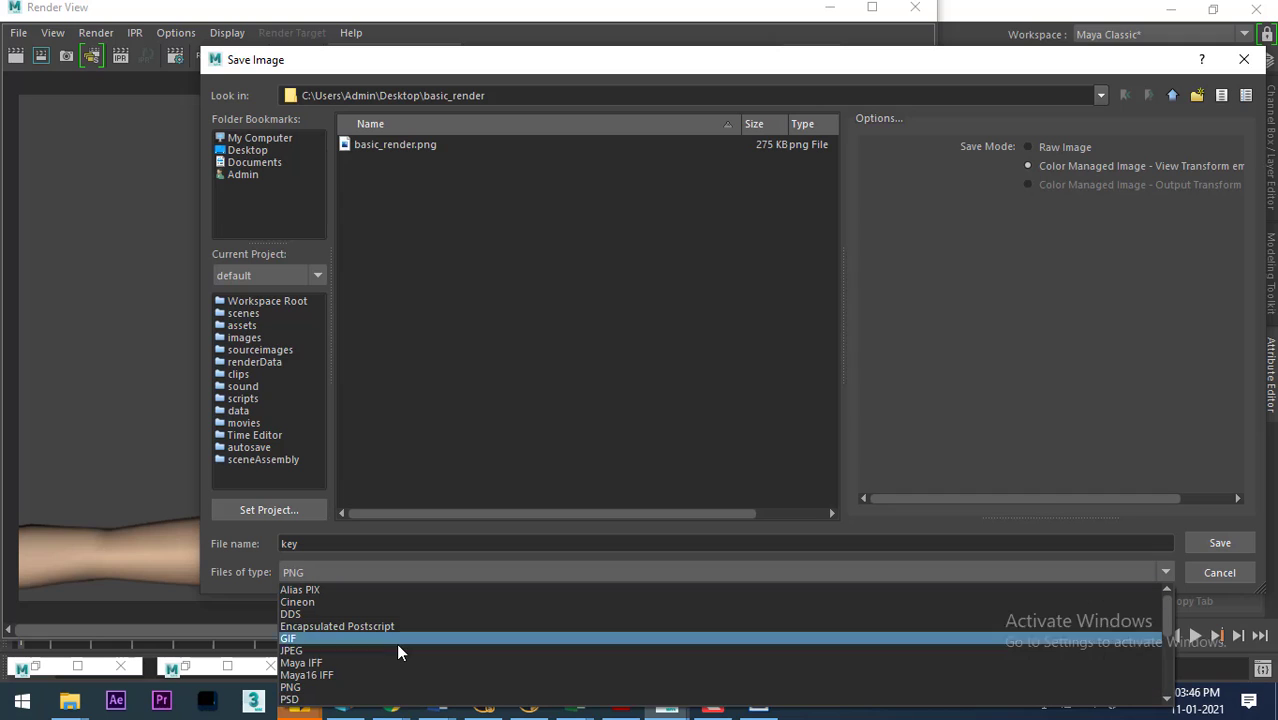
pyautogui.press('t')
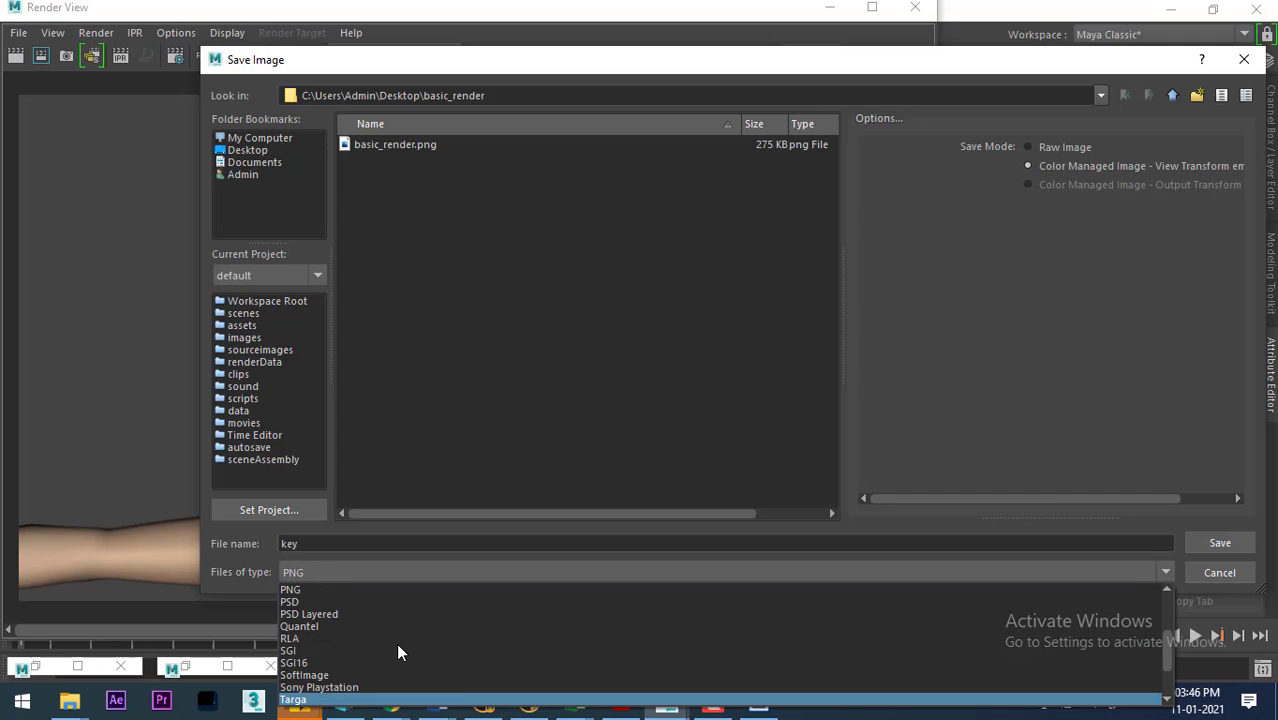
pyautogui.press('Return')
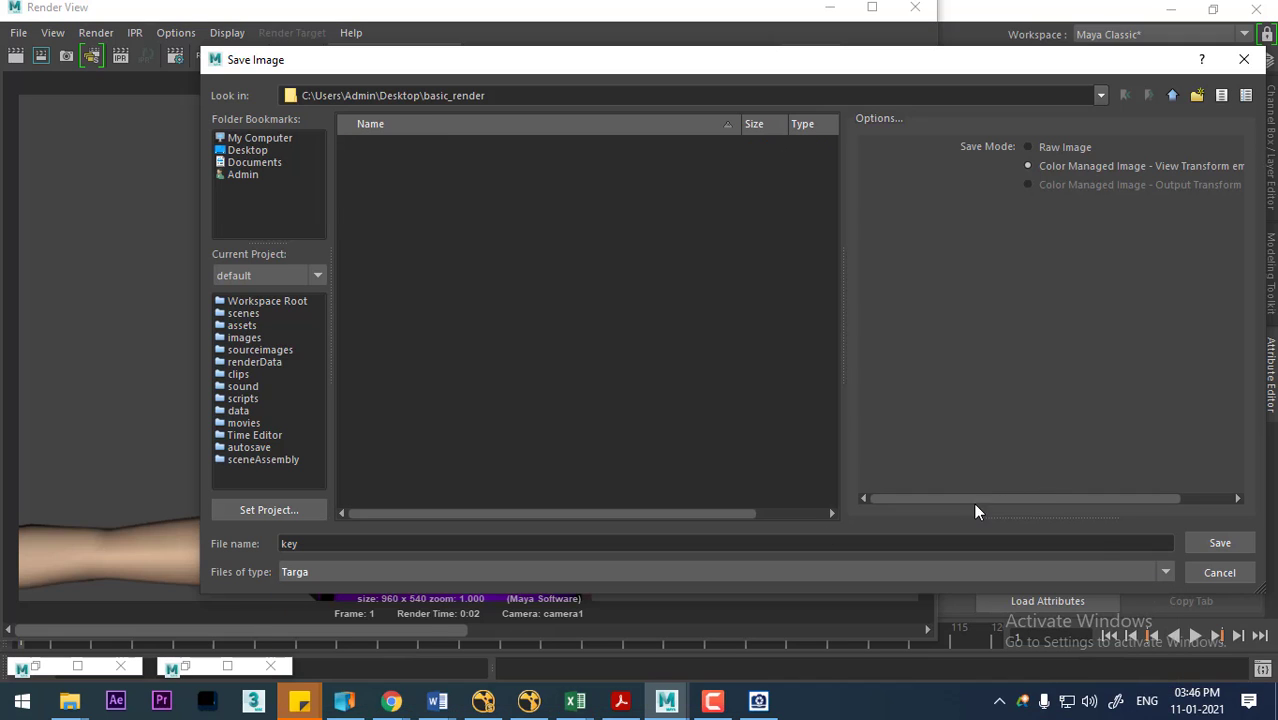
pyautogui.click(1238, 543)
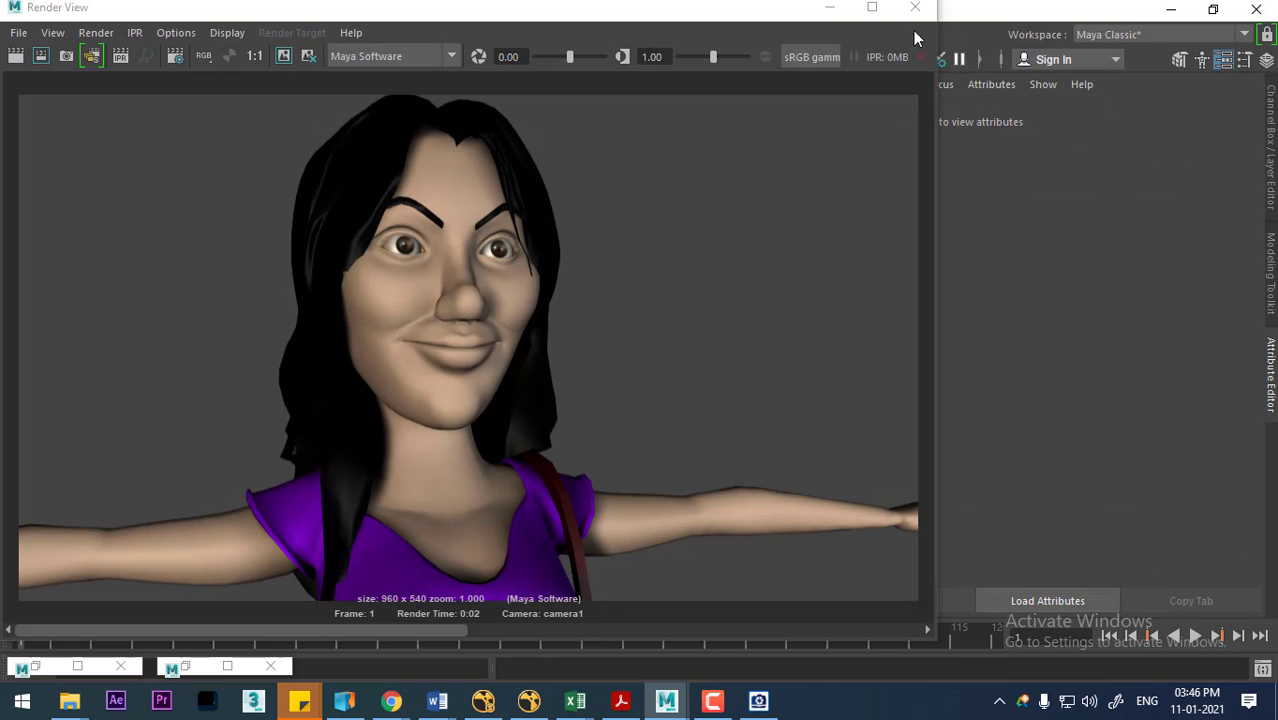
pyautogui.click(830, 10)
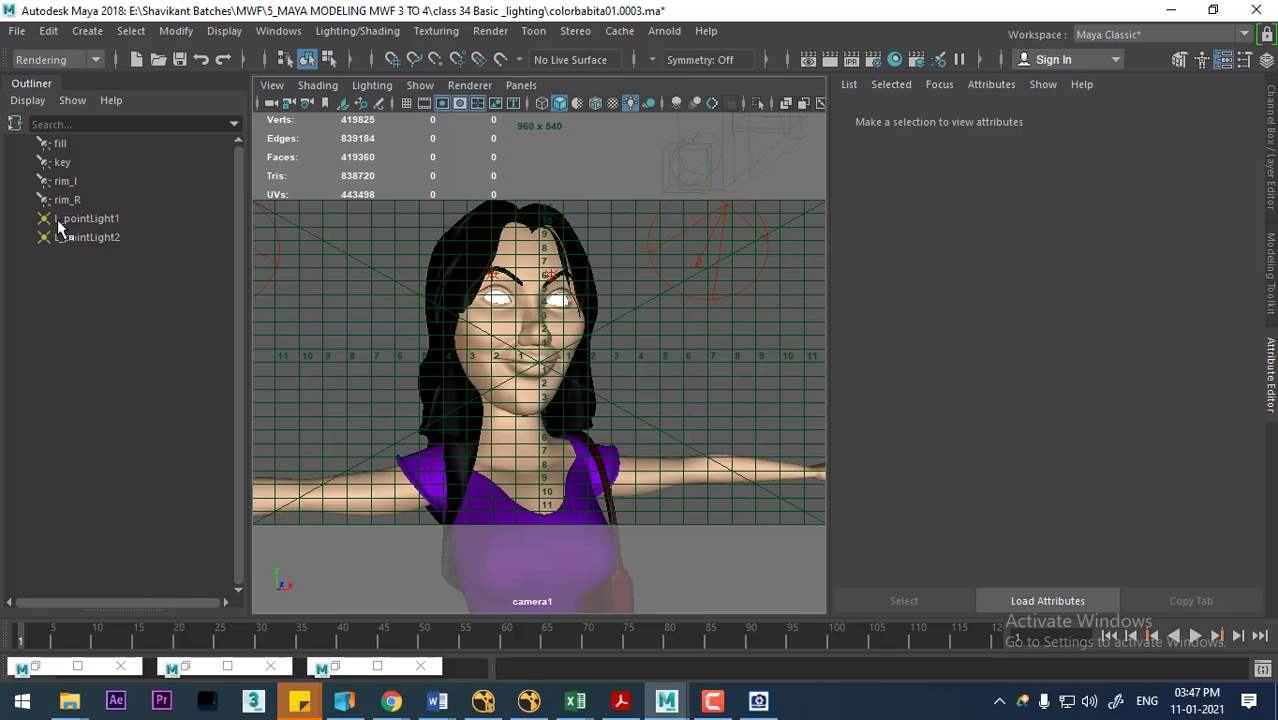
# Step: Switch the viewport to perspective and frame the view on the key light
pyautogui.click(60, 145)
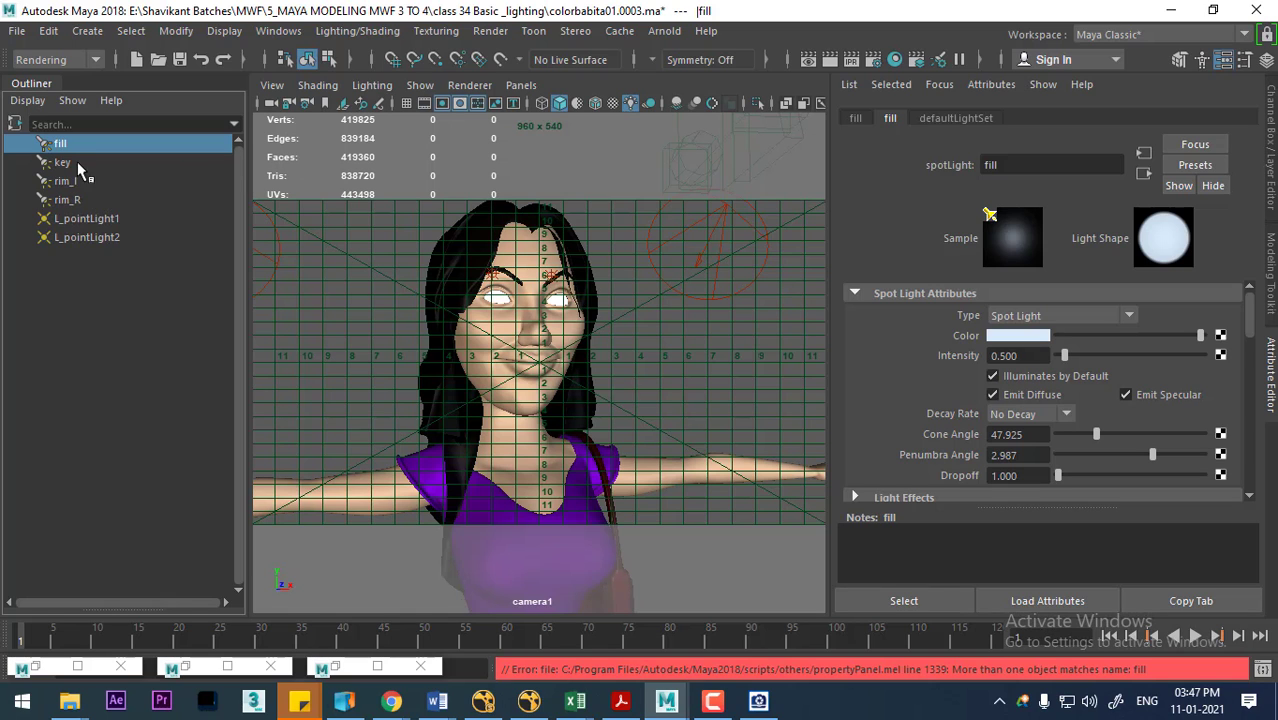
pyautogui.press('space')
pyautogui.moveTo(633, 433)
pyautogui.mouseDown()
pyautogui.moveTo(645, 347)
pyautogui.moveTo(764, 436)
pyautogui.mouseUp()
pyautogui.keyDown('alt'); pyautogui.moveTo(764, 436); pyautogui.dragTo(588, 274, button='right'); pyautogui.keyUp('alt')
pyautogui.click(570, 290)
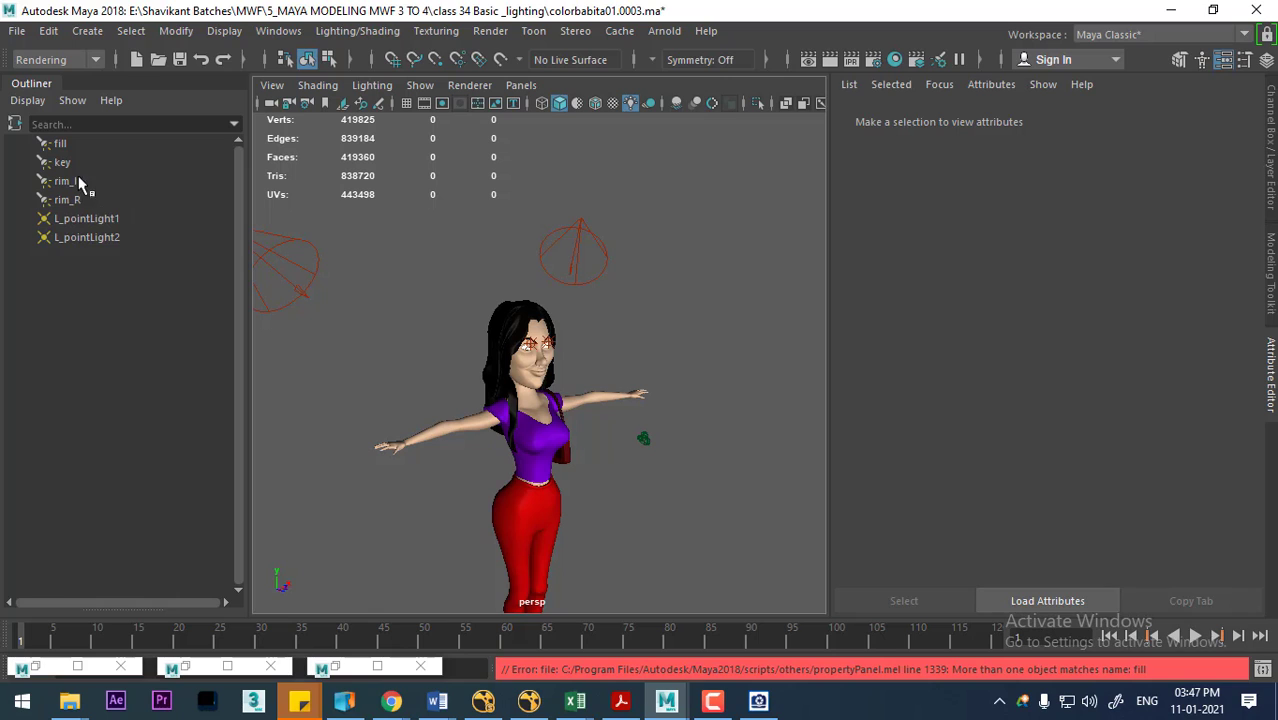
pyautogui.click(63, 163)
pyautogui.press('f')
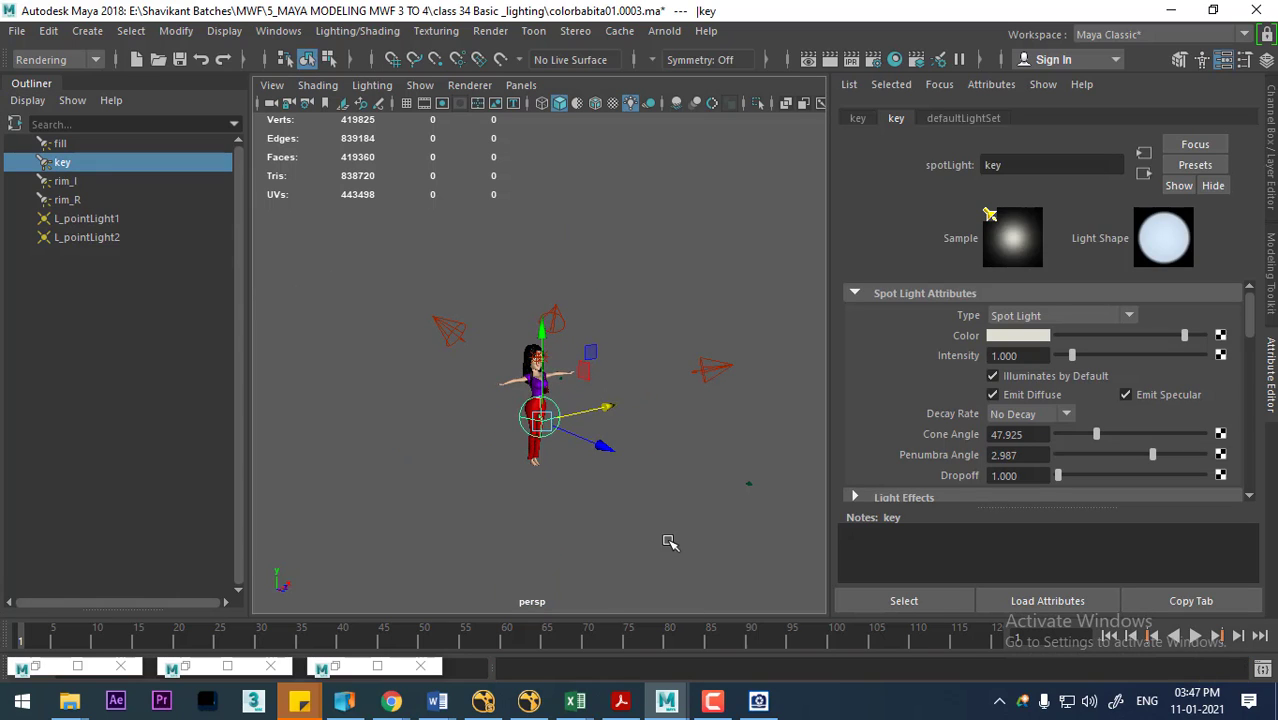
# Step: Turn Illuminates by Default on for the fill light and off for the key light
pyautogui.click(60, 145)
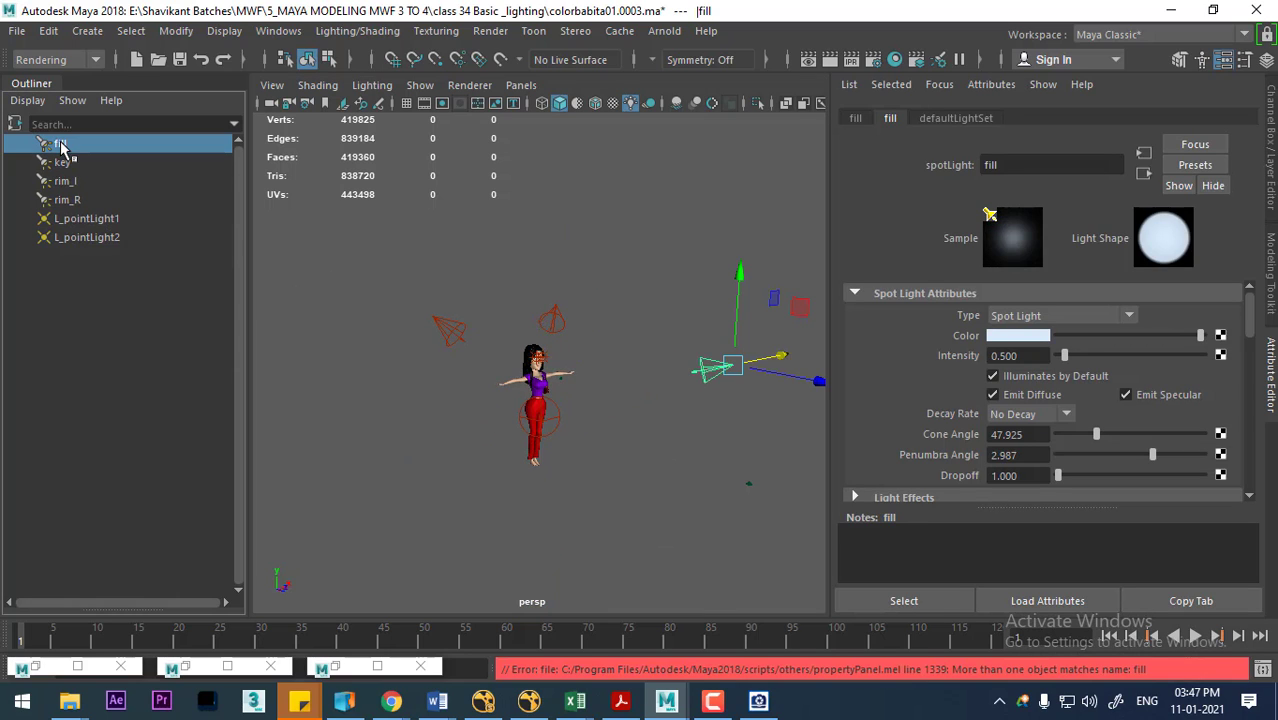
pyautogui.click(992, 376)
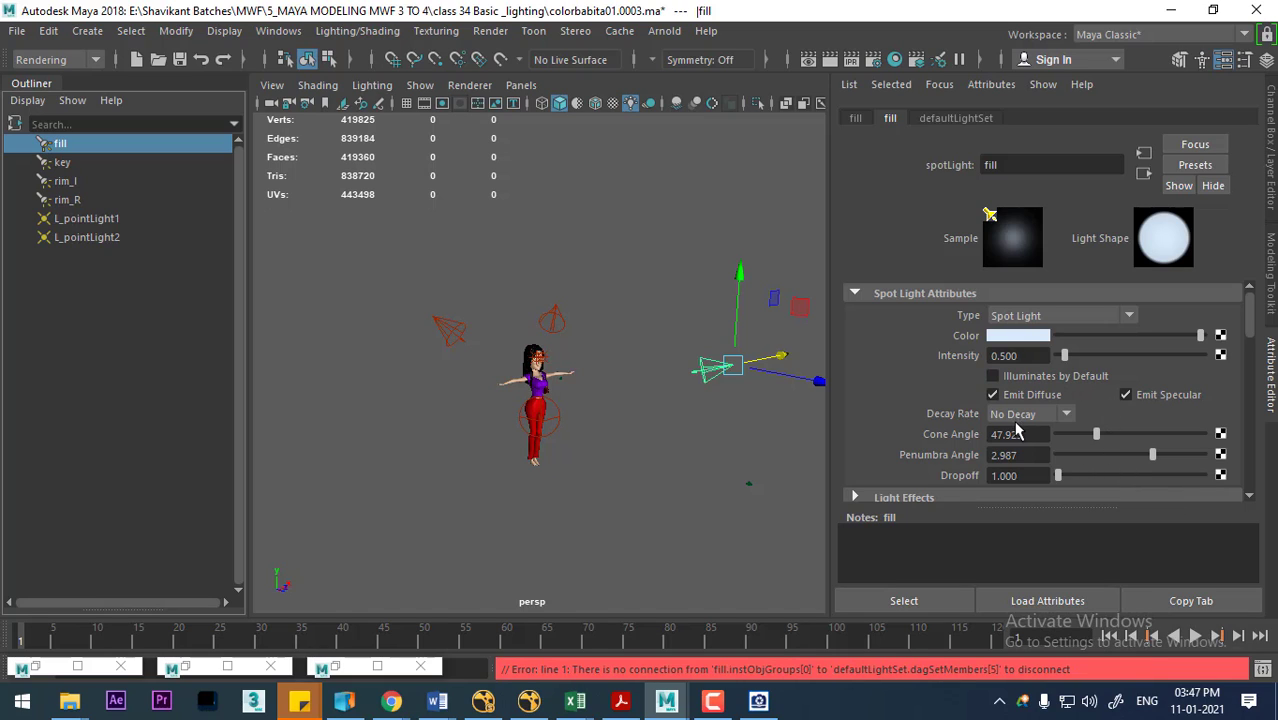
pyautogui.click(75, 165)
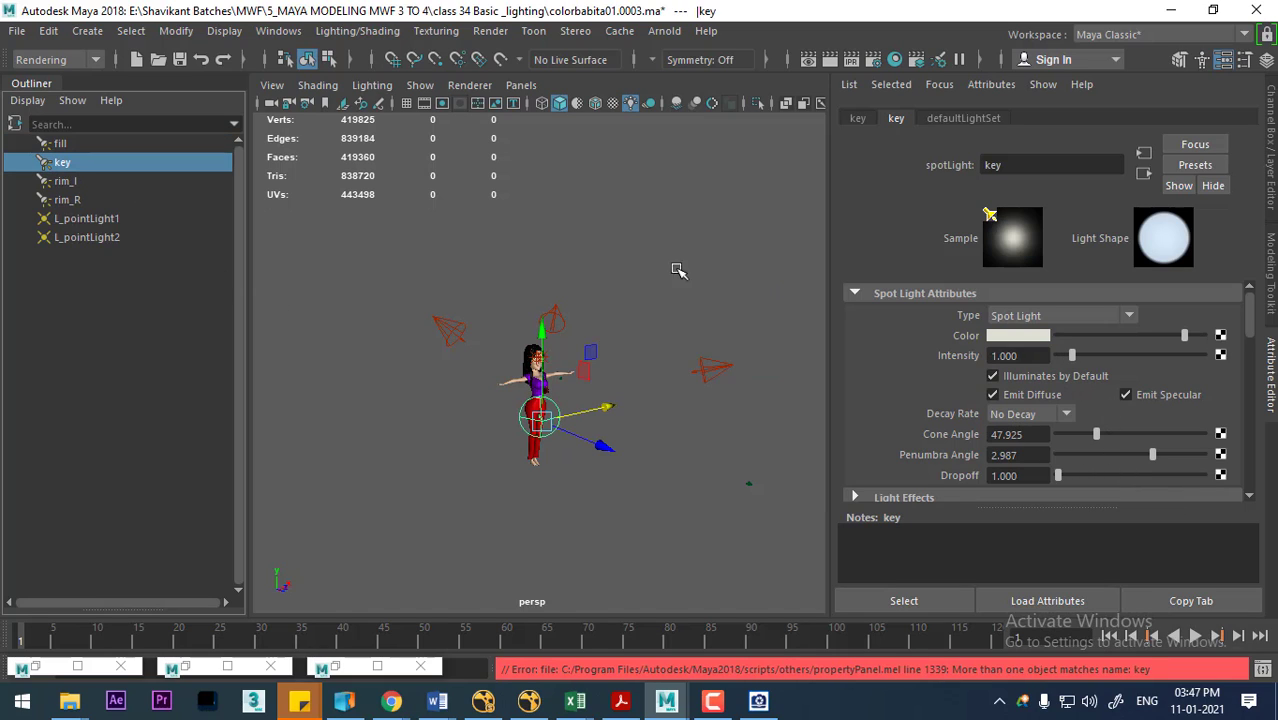
pyautogui.click(1060, 377)
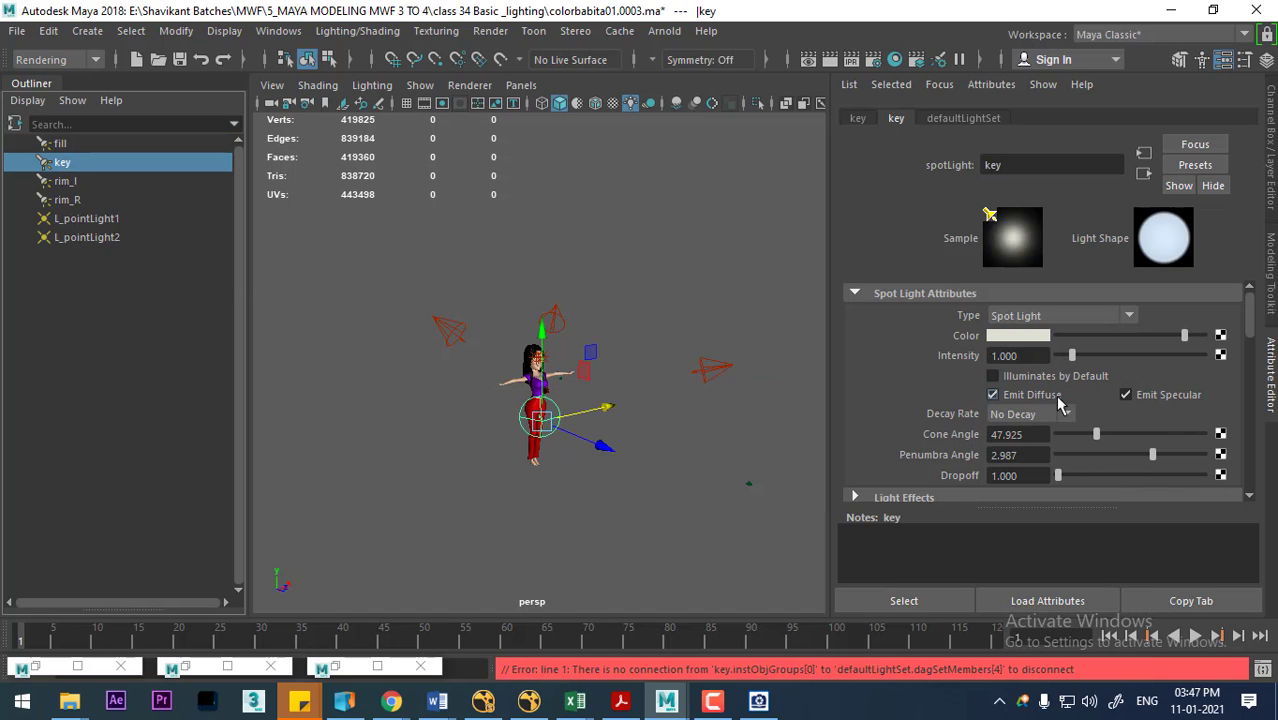
# Step: Select the fill light and look through camera1 via the viewport's Panels menu
pyautogui.click(728, 505)
pyautogui.click(708, 368)
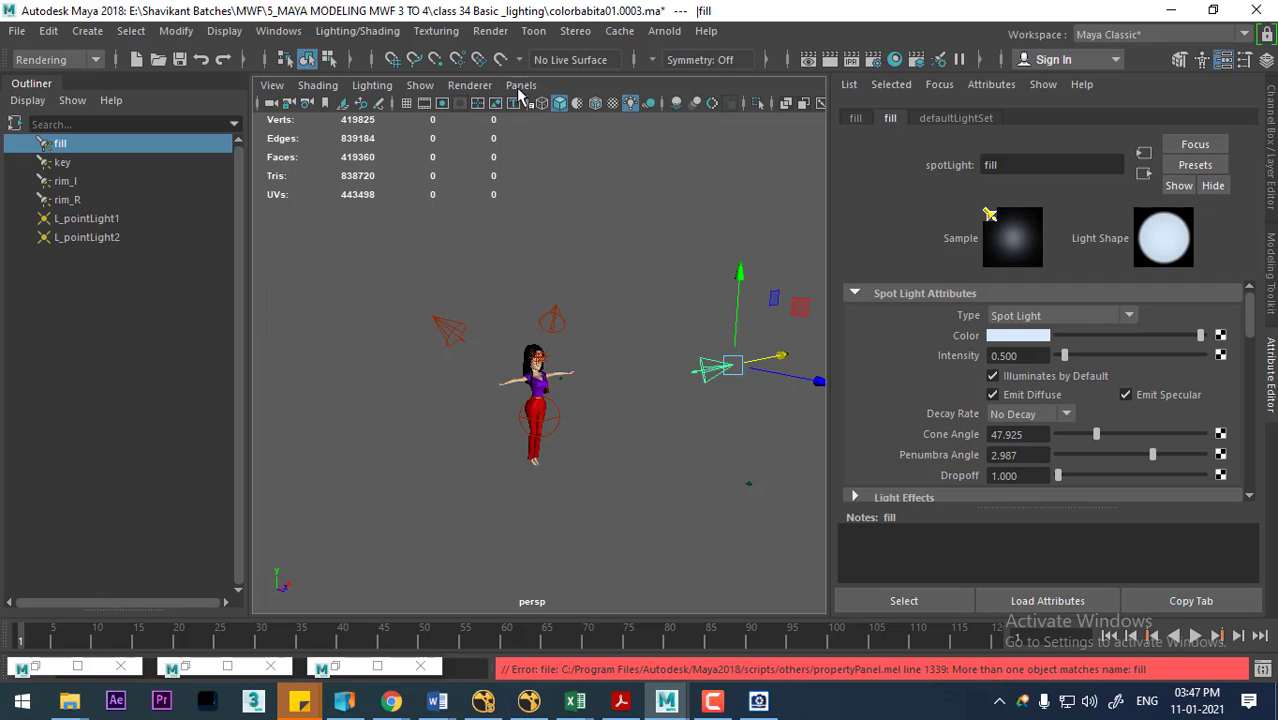
pyautogui.click(521, 85)
pyautogui.click(774, 111)
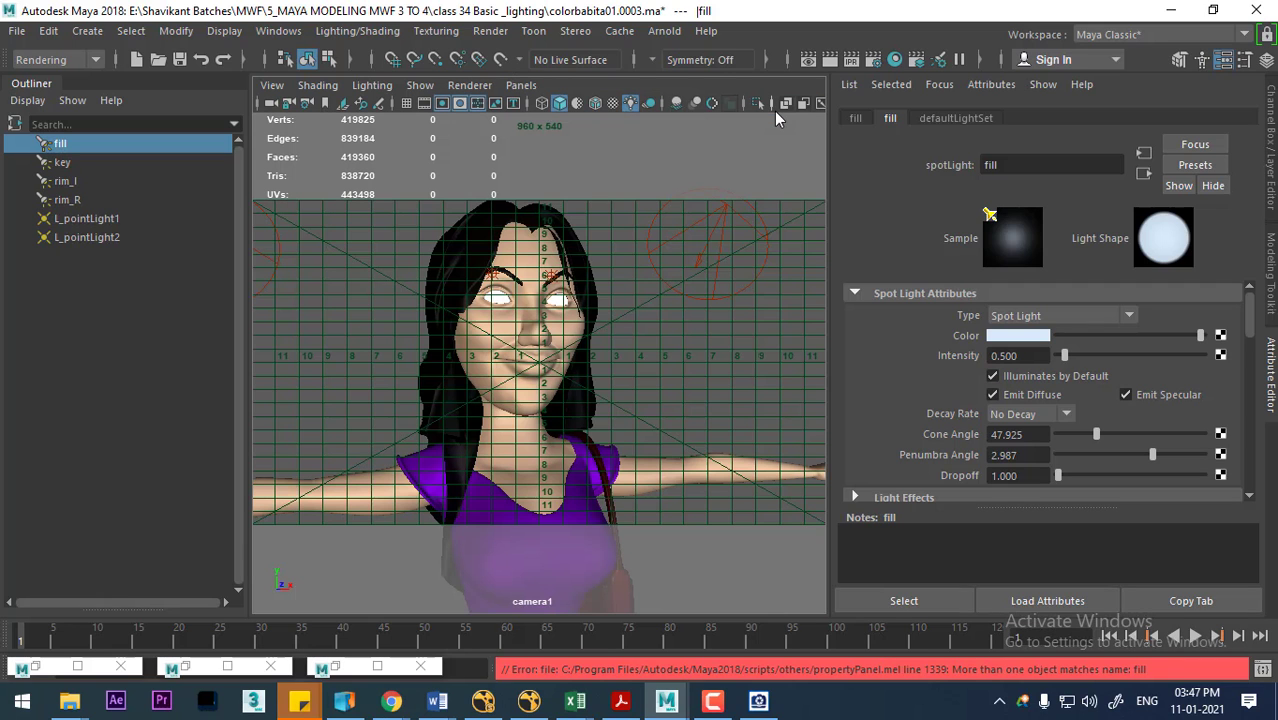
# Step: Render the camera1 frame and read the errors in the Script Editor
pyautogui.click(830, 61)
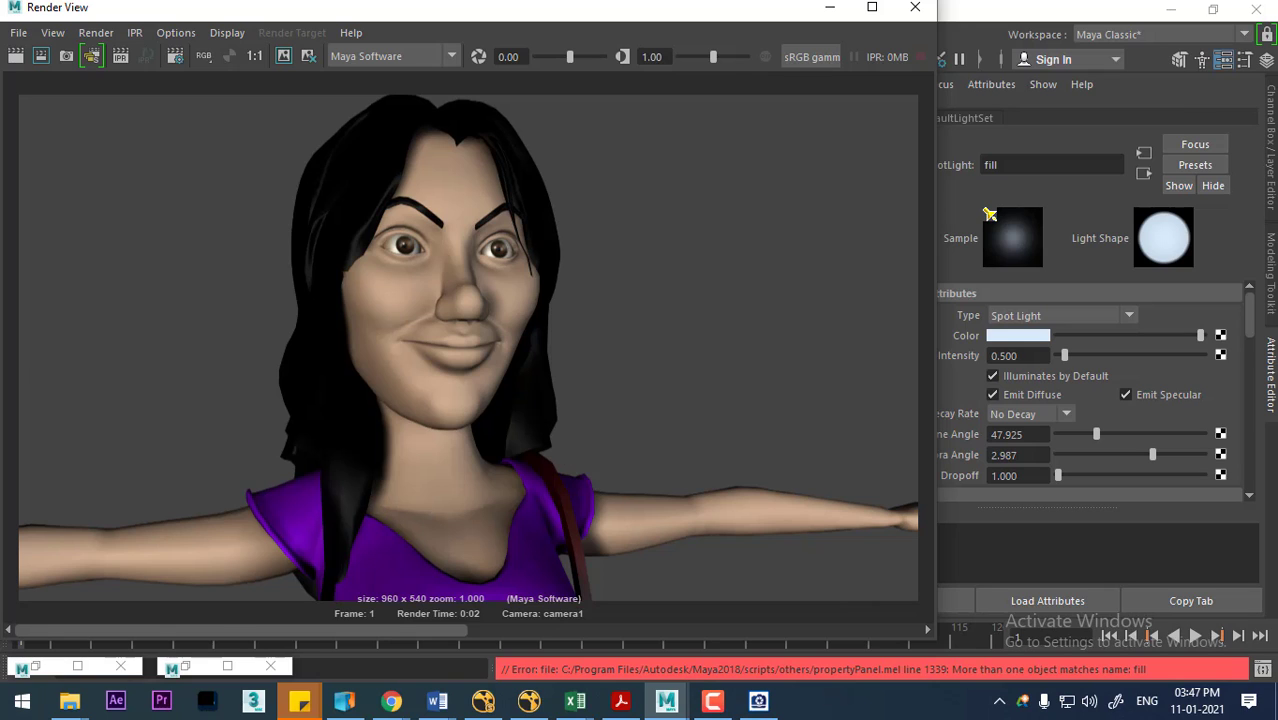
pyautogui.click(1262, 671)
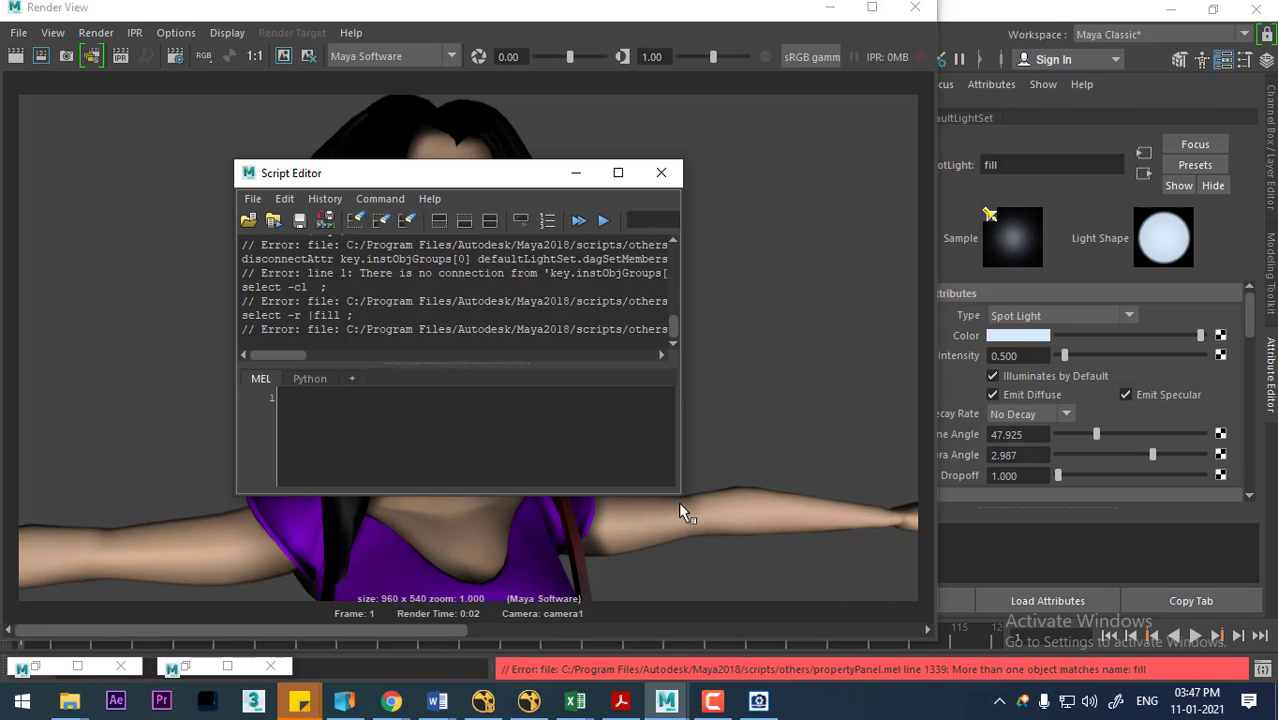
pyautogui.moveTo(679, 496); pyautogui.dragTo(1208, 614)
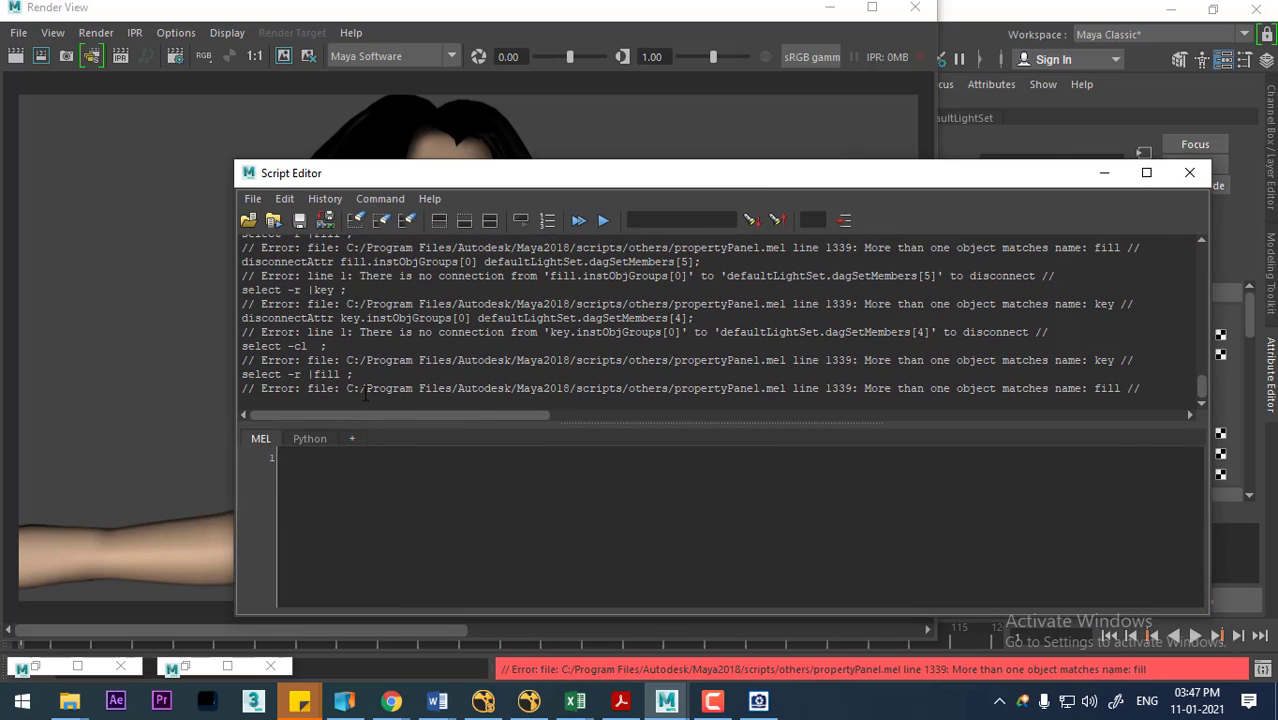
pyautogui.moveTo(362, 394); pyautogui.dragTo(1067, 394)
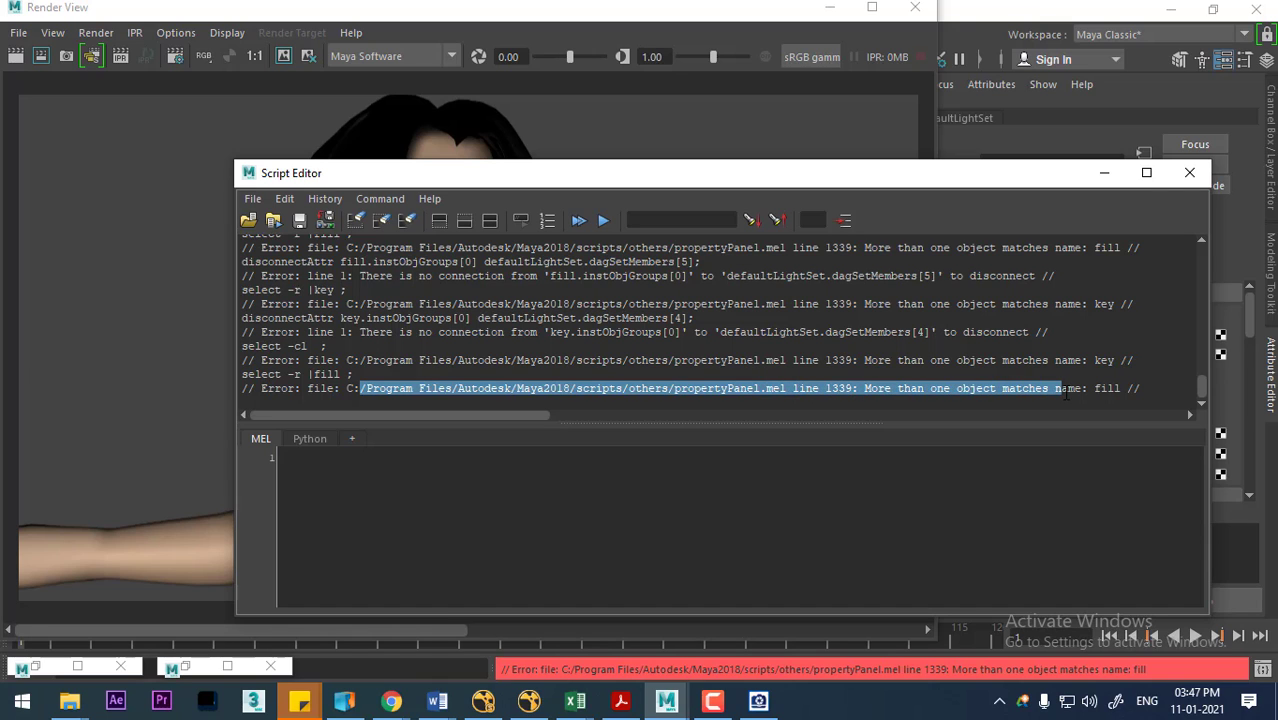
pyautogui.click(1189, 173)
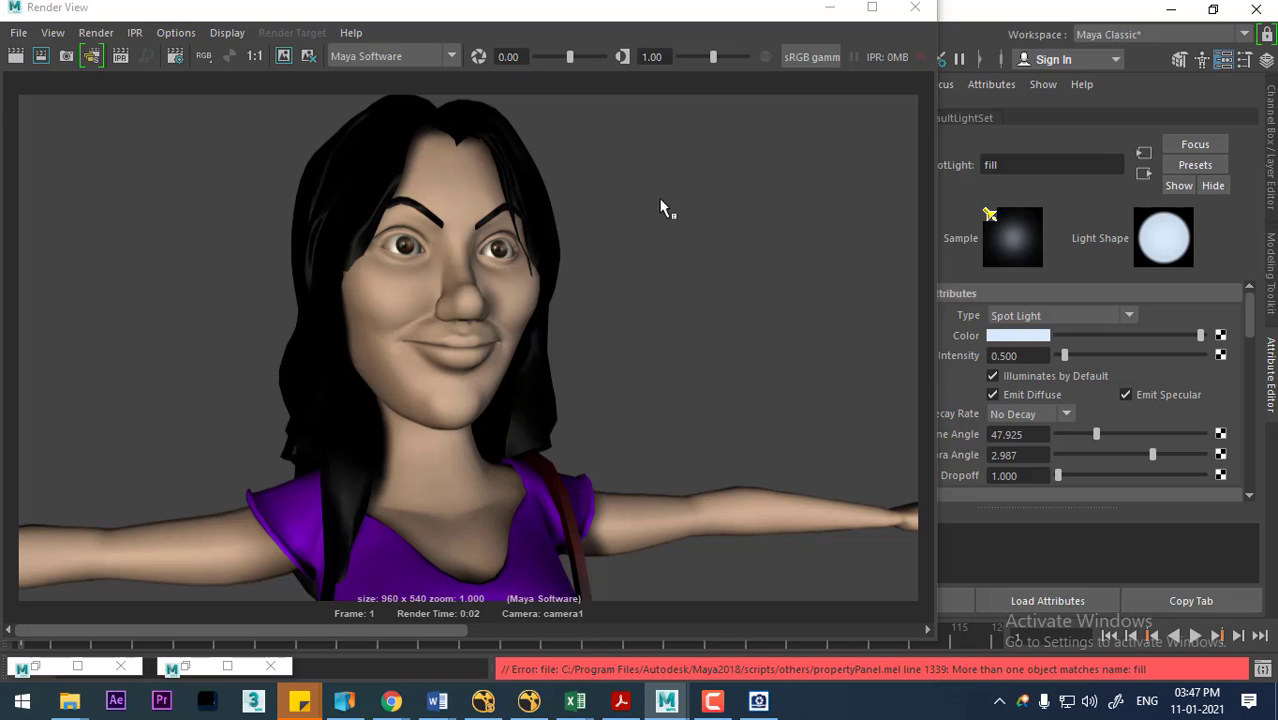
# Step: Save the render as the Targa file 'fill' and close Render View
pyautogui.click(284, 56)
pyautogui.click(18, 32)
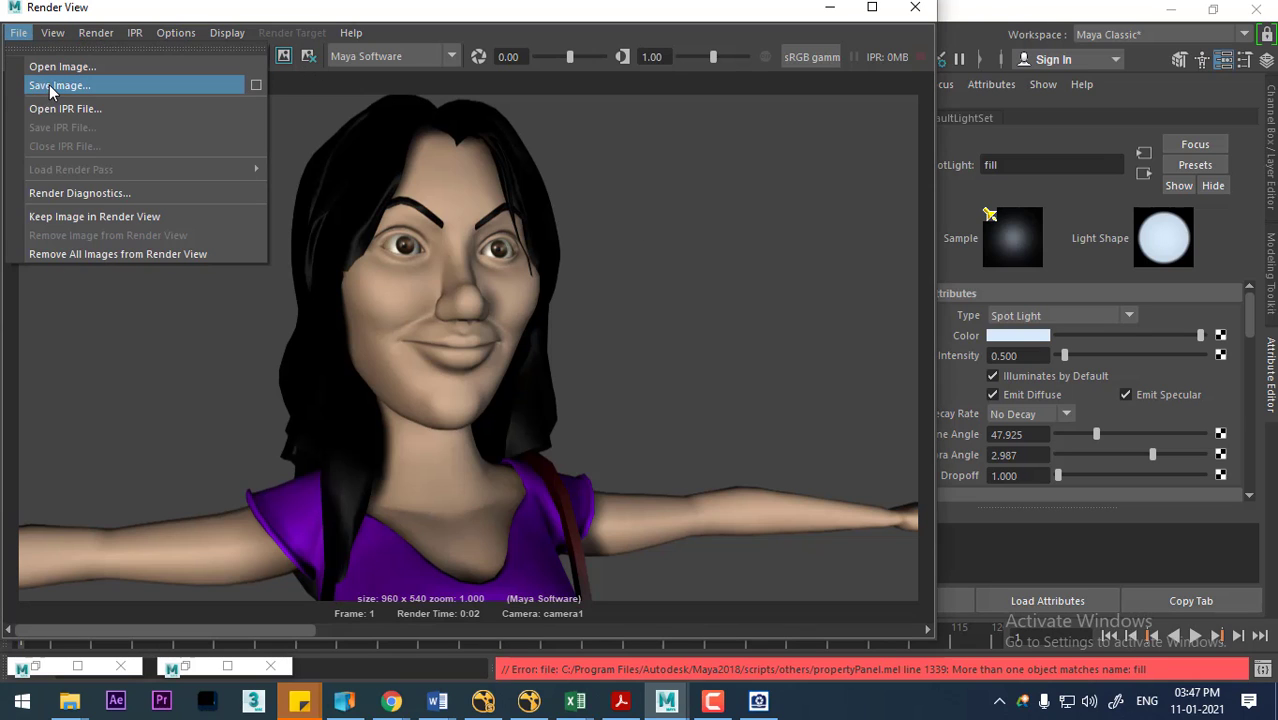
pyautogui.click(53, 88)
pyautogui.write('fill')
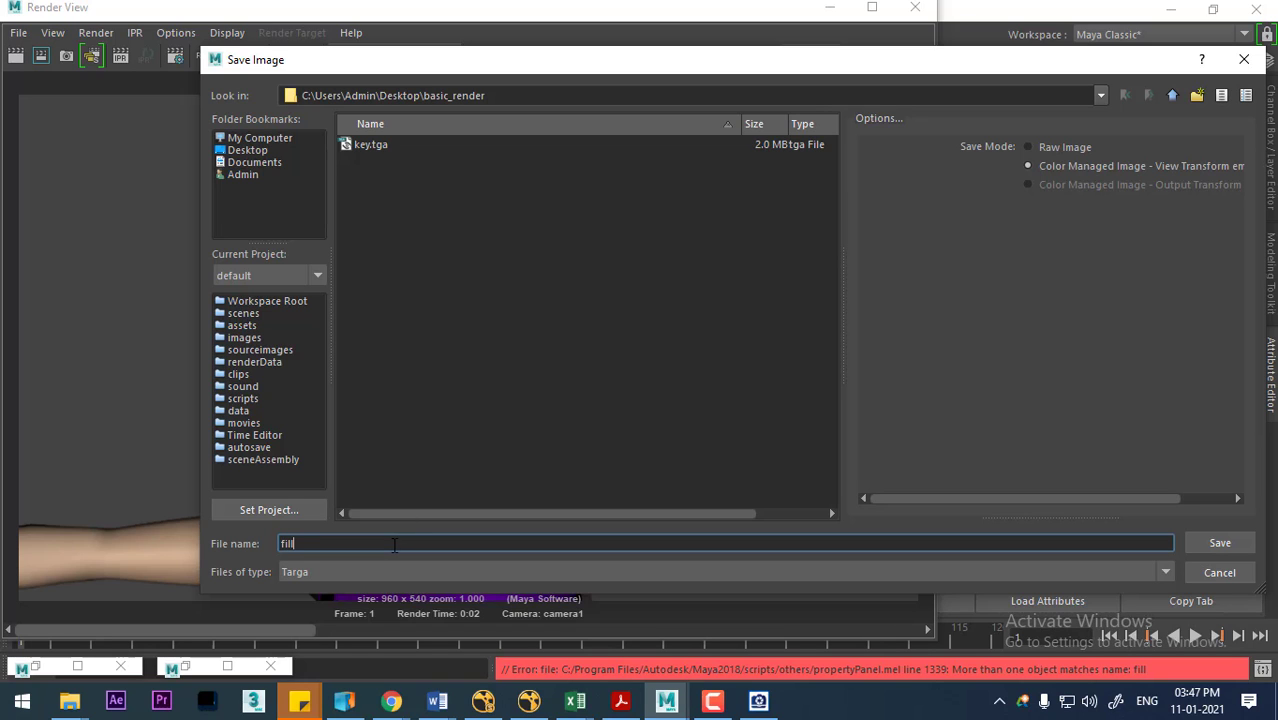
pyautogui.press('Return')
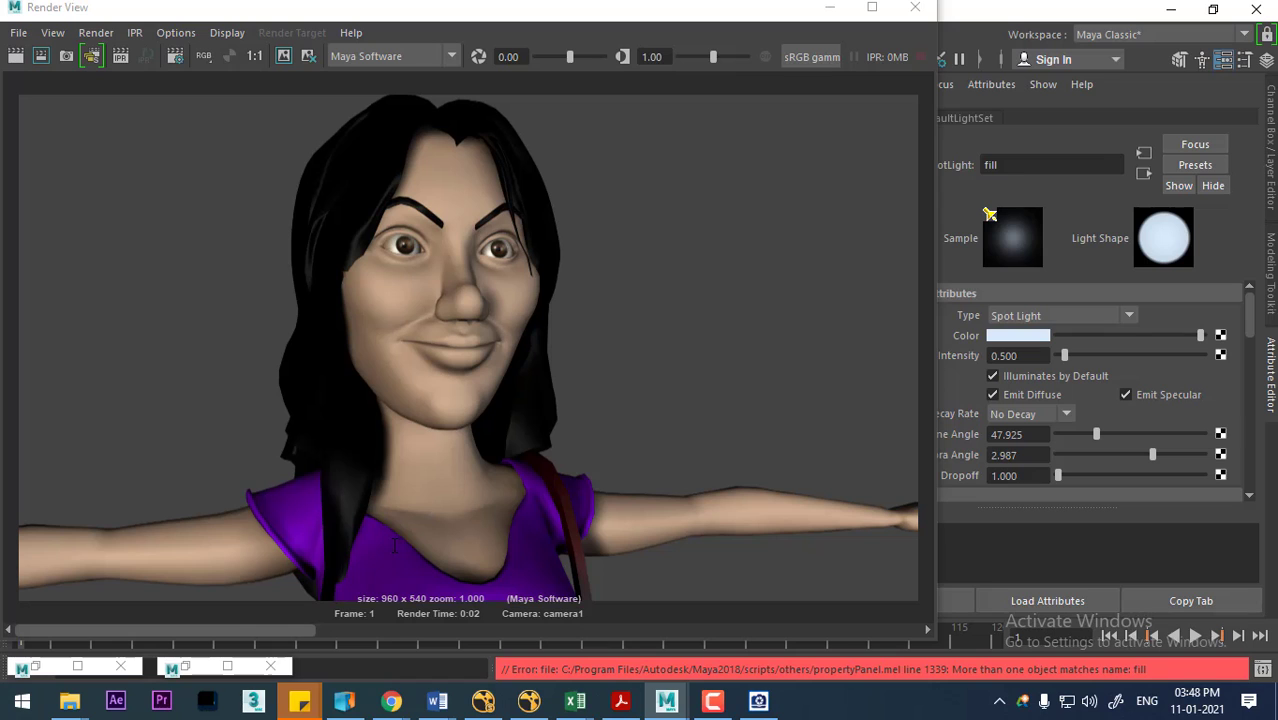
pyautogui.click(915, 7)
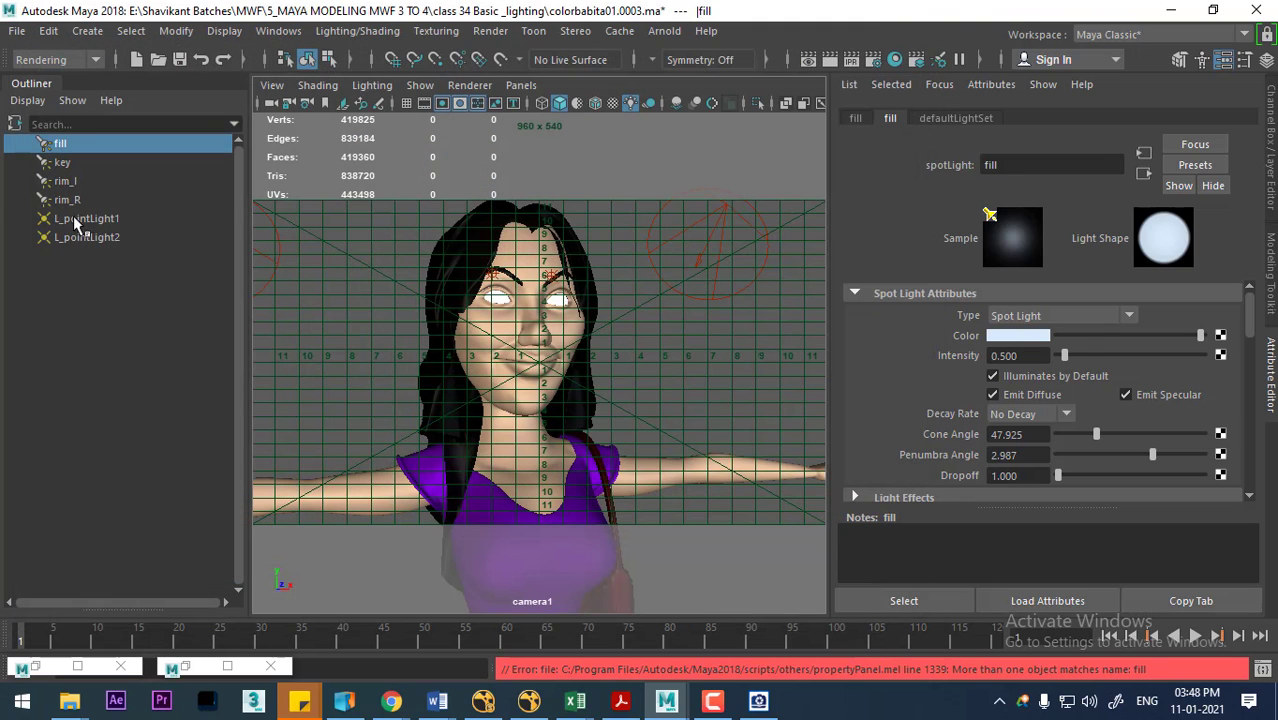
# Step: Turn off Illuminates by Default for the key and fill lights
pyautogui.click(67, 200)
pyautogui.click(68, 162)
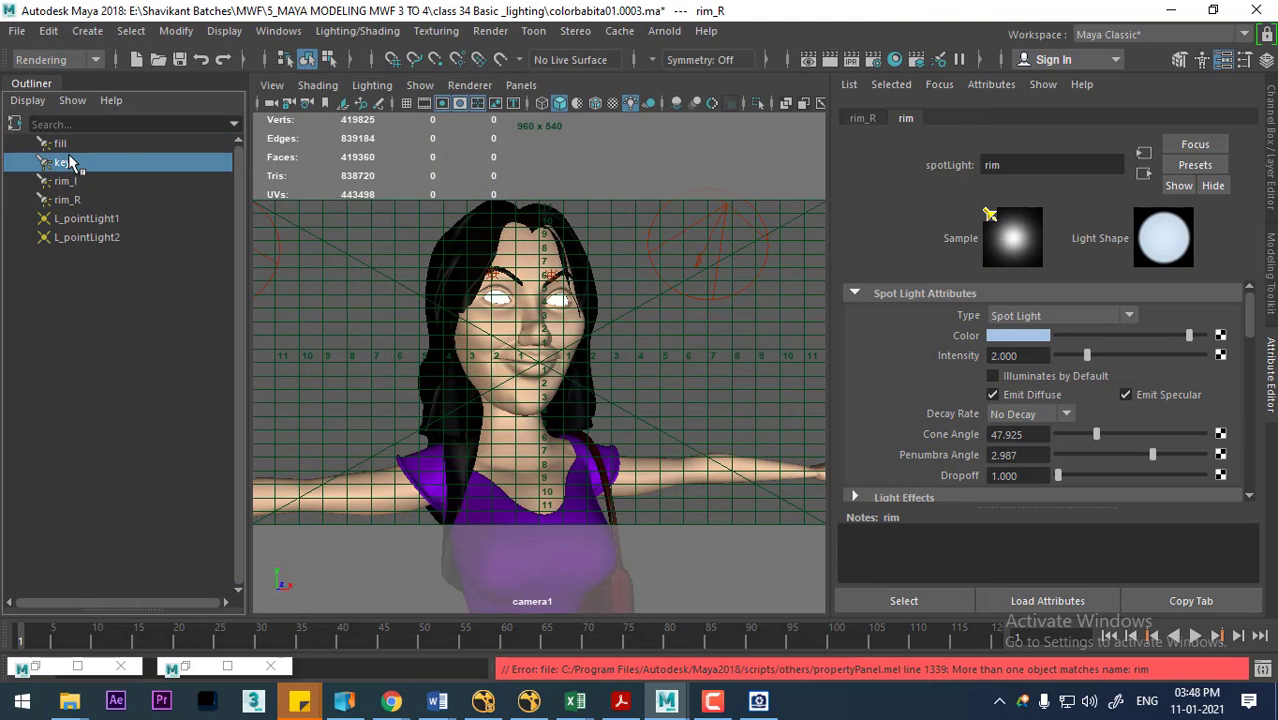
pyautogui.click(1015, 377)
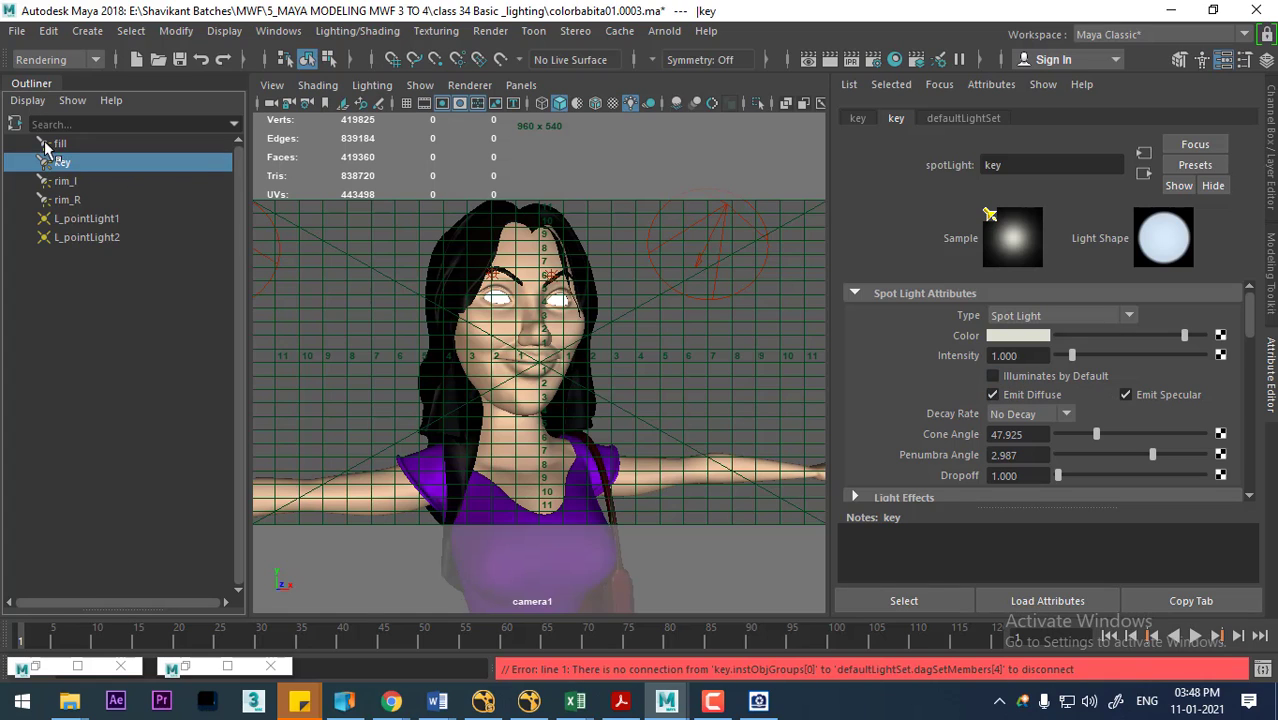
pyautogui.click(55, 145)
pyautogui.click(391, 371)
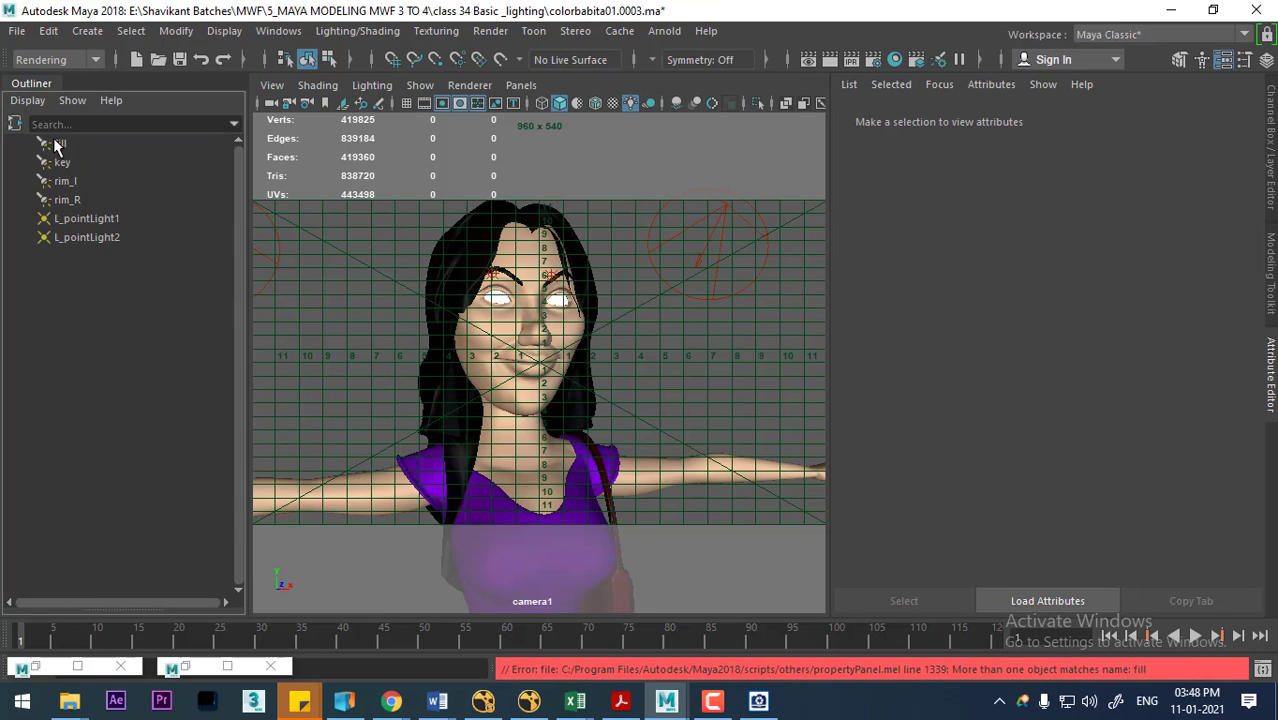
pyautogui.click(48, 145)
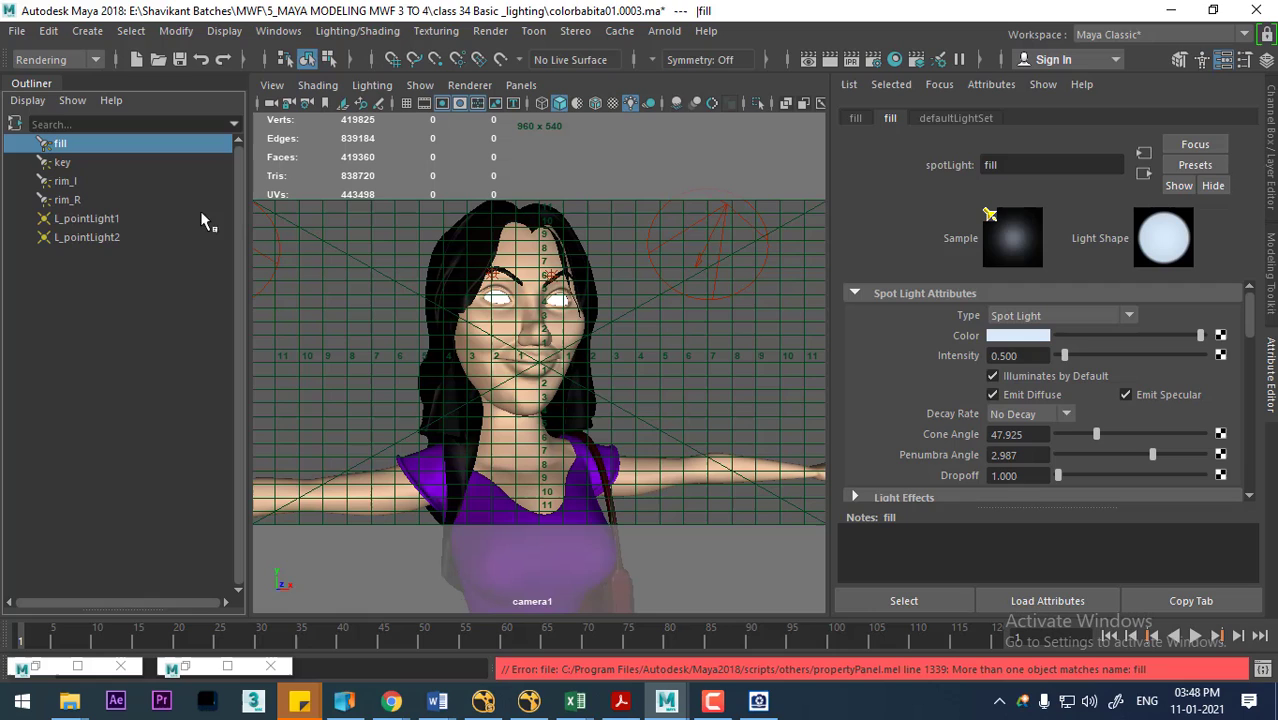
pyautogui.click(1035, 377)
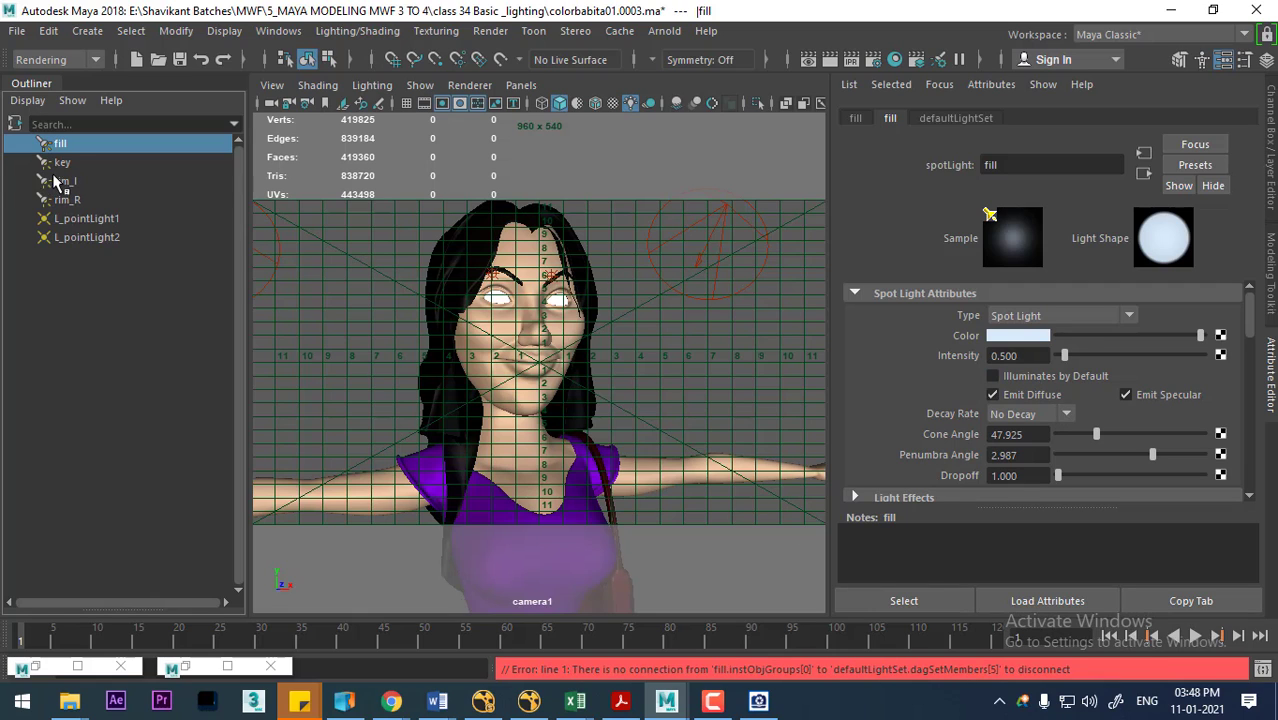
# Step: Turn on Illuminates by Default for rim_l and rim_R, then render camera1
pyautogui.click(48, 181)
pyautogui.click(1044, 378)
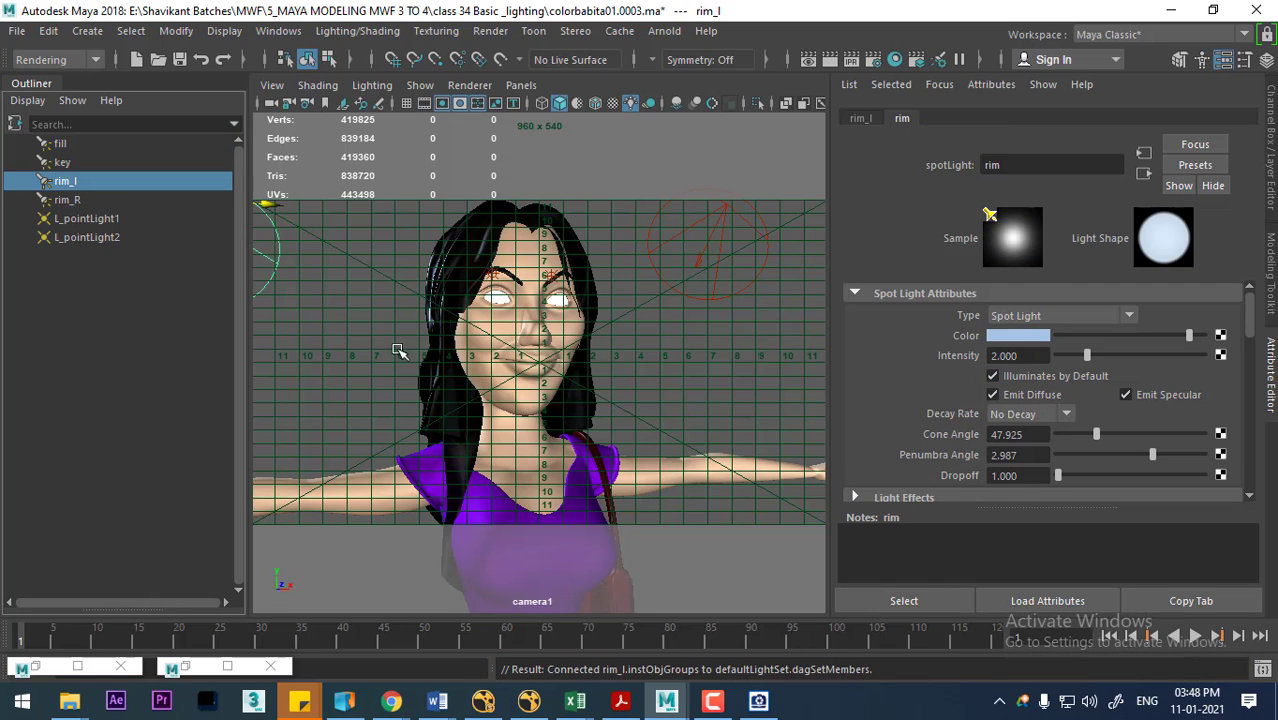
pyautogui.click(60, 200)
pyautogui.click(1046, 378)
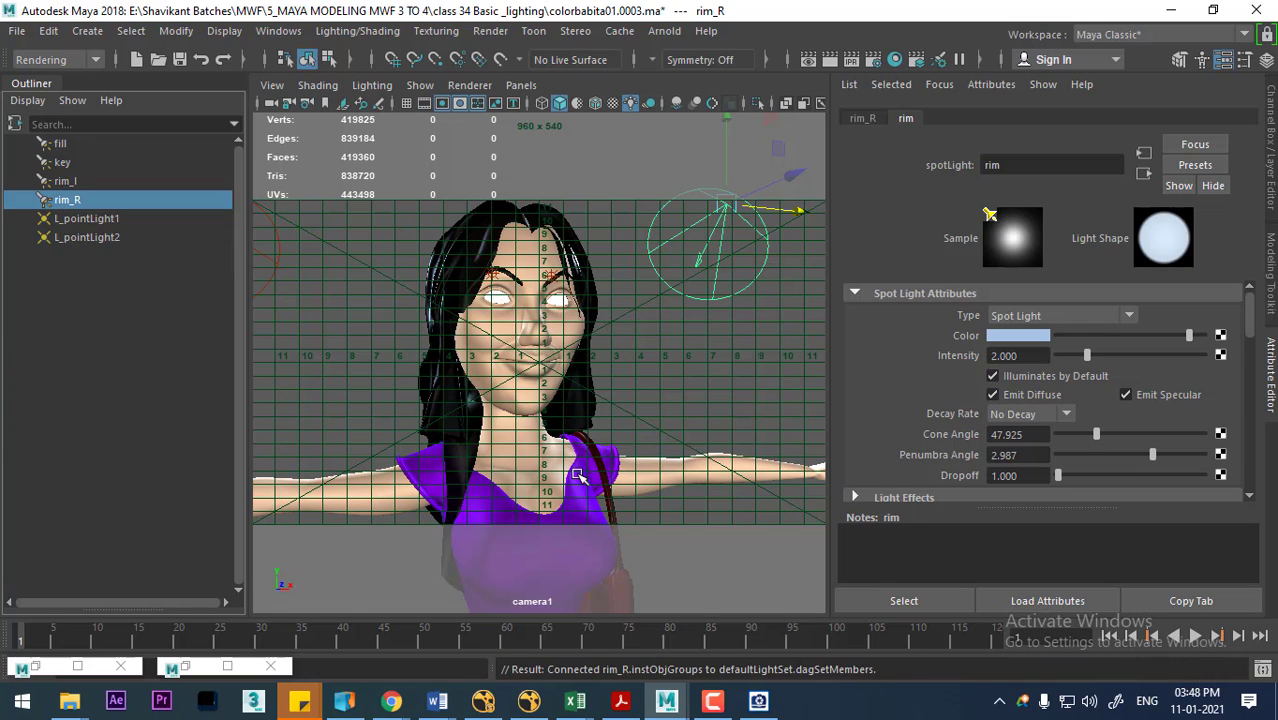
pyautogui.click(830, 60)
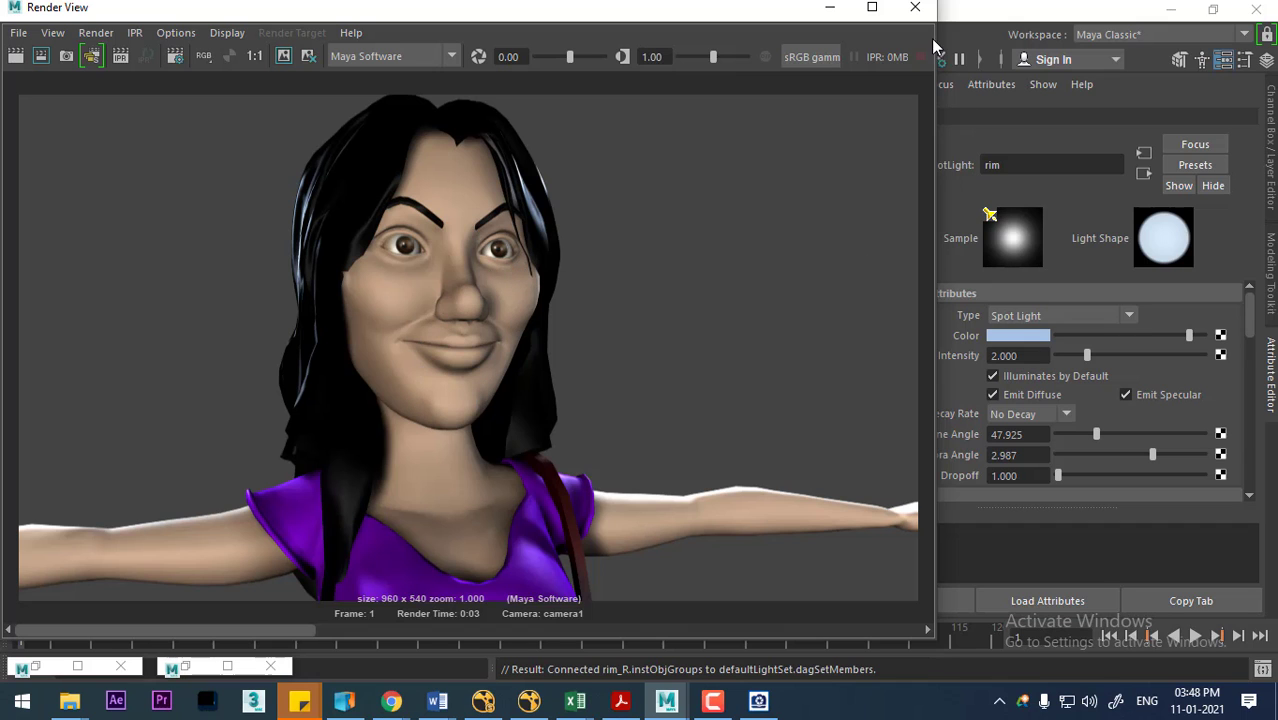
# Step: Delete the key and fill lights and render a rim-lights-only frame for saving
pyautogui.click(915, 7)
pyautogui.click(93, 275)
pyautogui.click(63, 165)
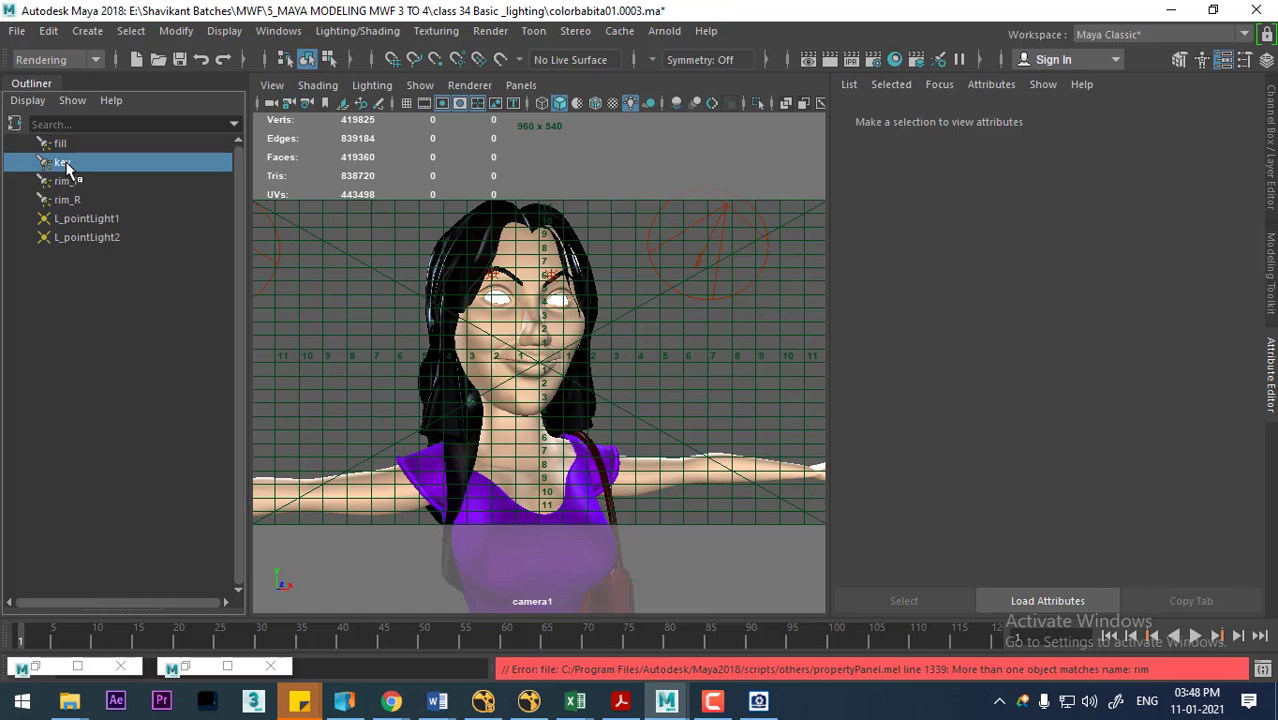
pyautogui.press('Delete')
pyautogui.click(60, 143)
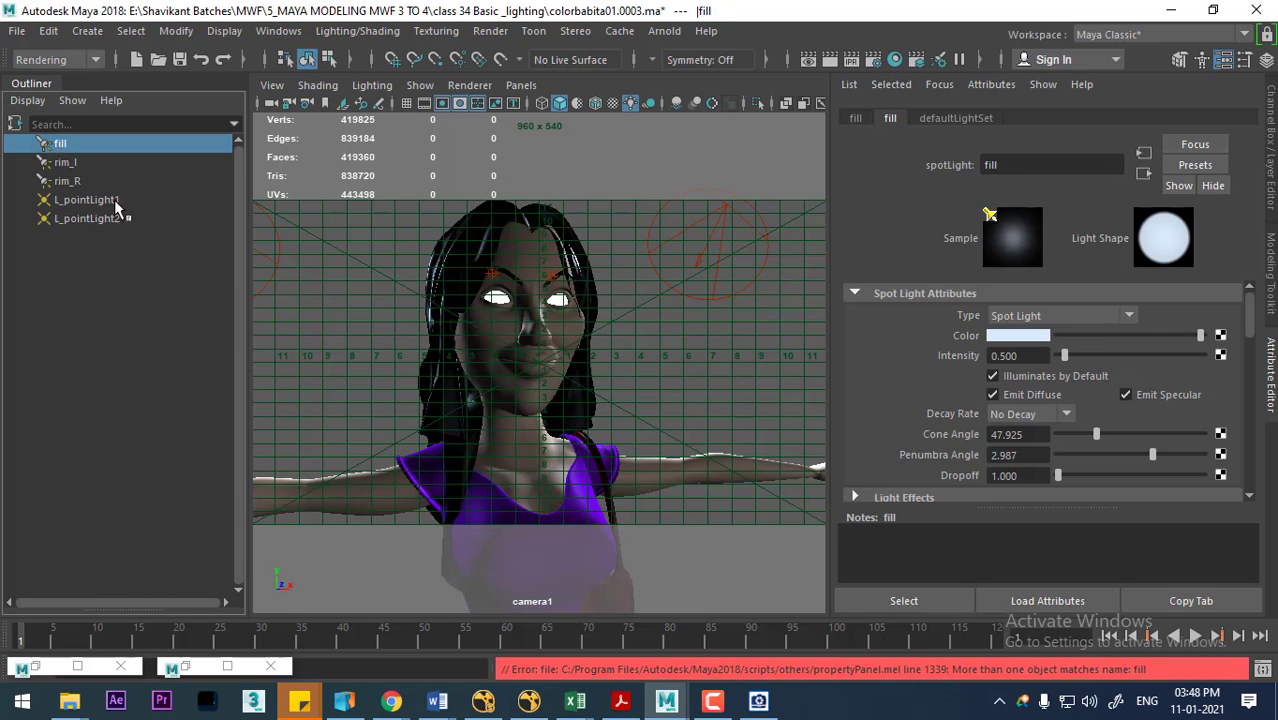
pyautogui.press('Delete')
pyautogui.click(848, 60)
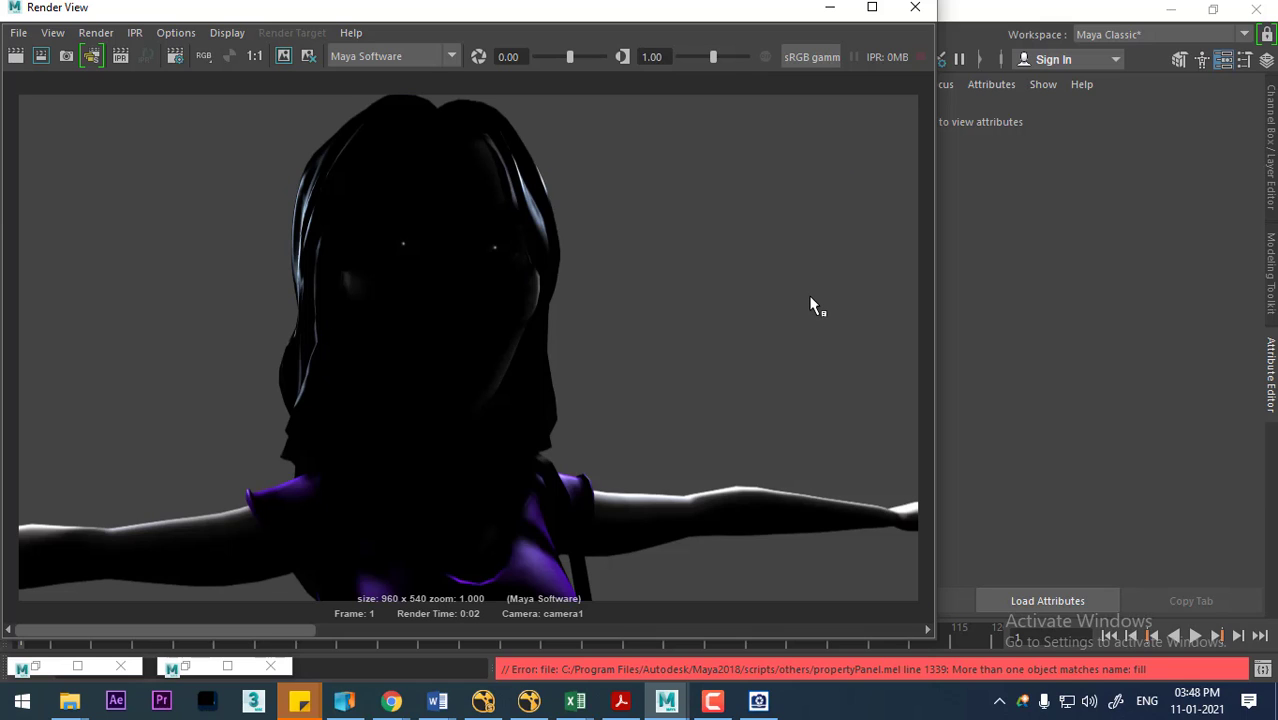
pyautogui.click(19, 33)
# Step: Save the rim-lights render as Targa file 'rim' in basic_render and close Render View
pyautogui.click(60, 86)
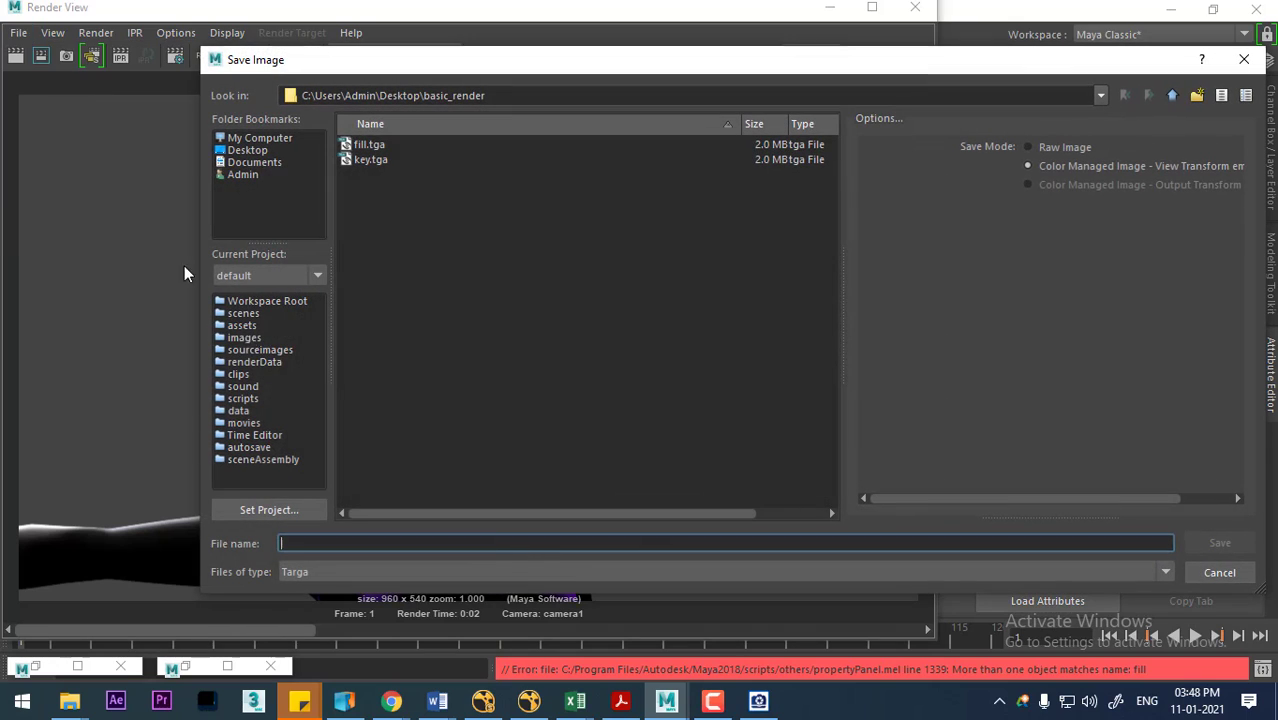
pyautogui.write('r')
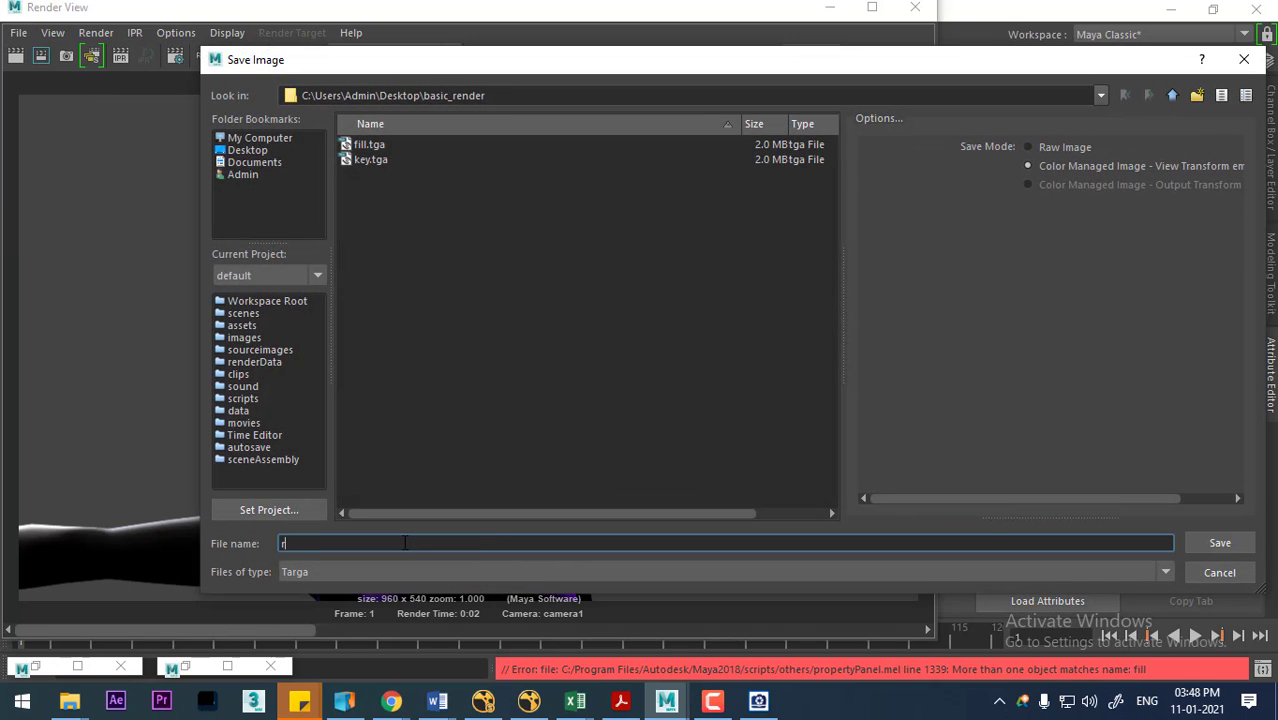
pyautogui.write('imm')
pyautogui.click(1220, 543)
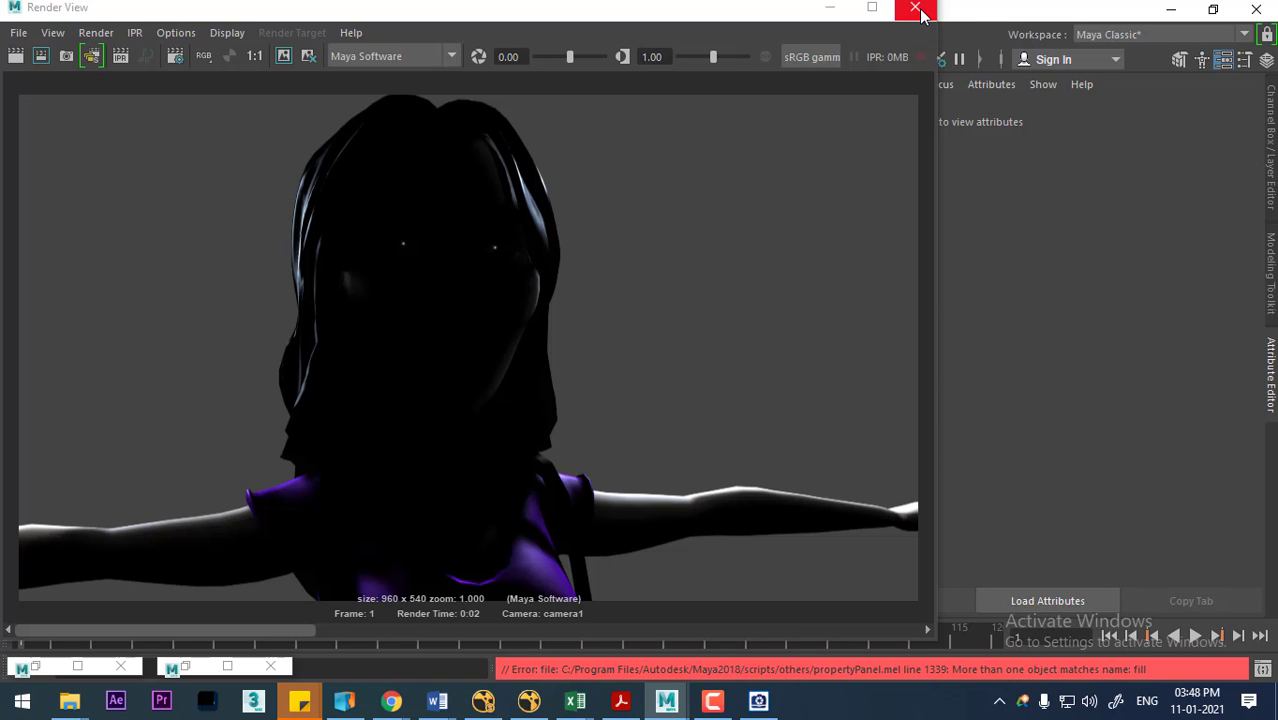
pyautogui.click(918, 10)
# Step: Undo three times in the viewport to restore the deleted fill and key lights
pyautogui.click(675, 358)
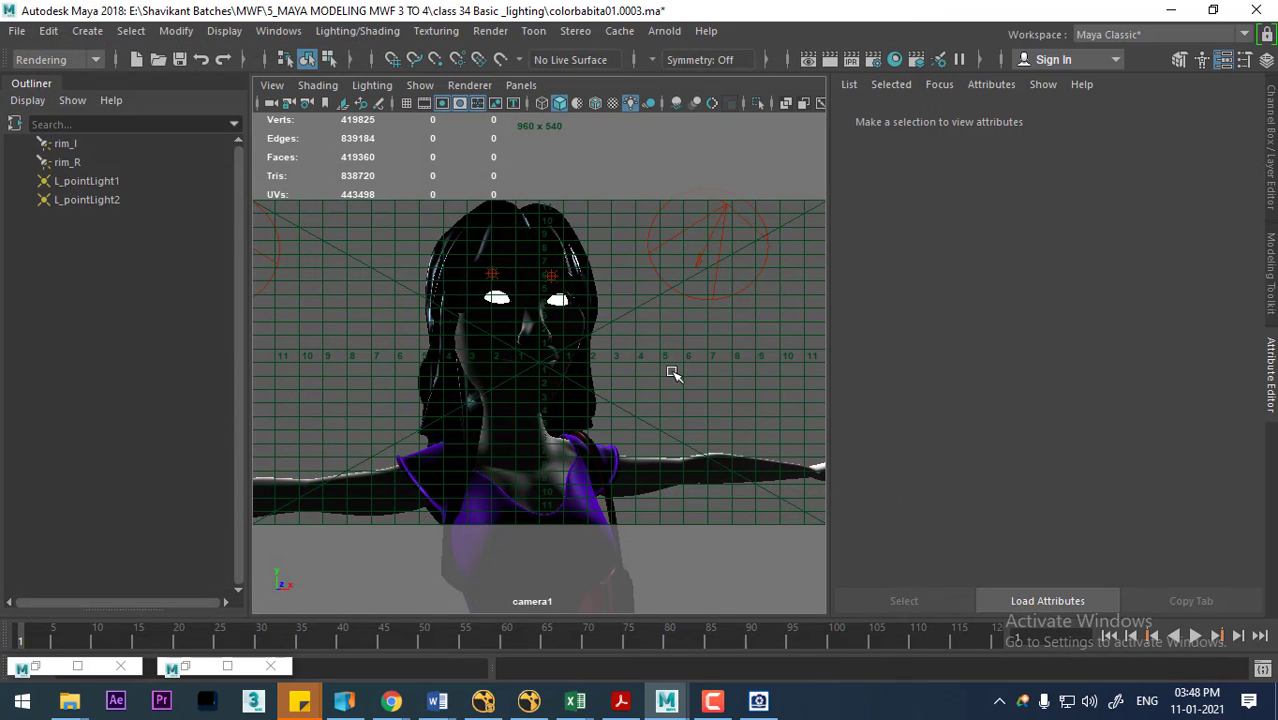
pyautogui.hotkey('ctrl', 'z')
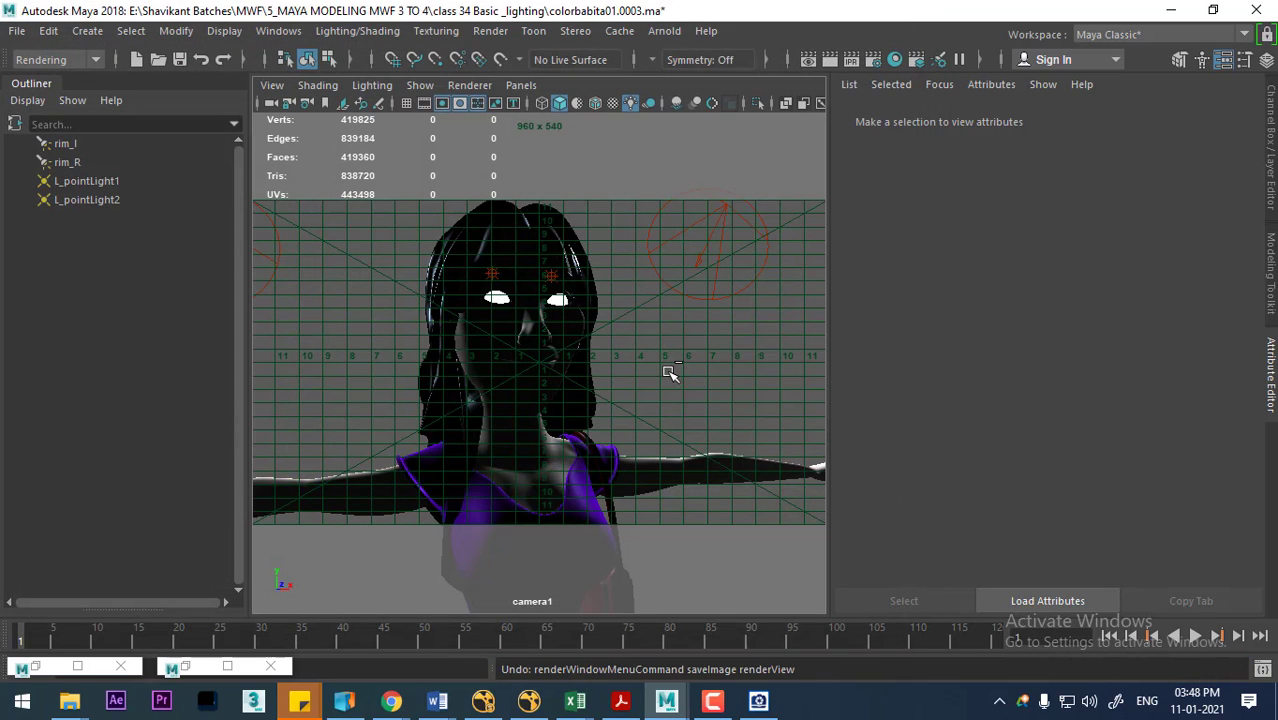
pyautogui.hotkey('ctrl', 'z')
pyautogui.hotkey('ctrl', 'z')
pyautogui.hotkey('ctrl', 'z')
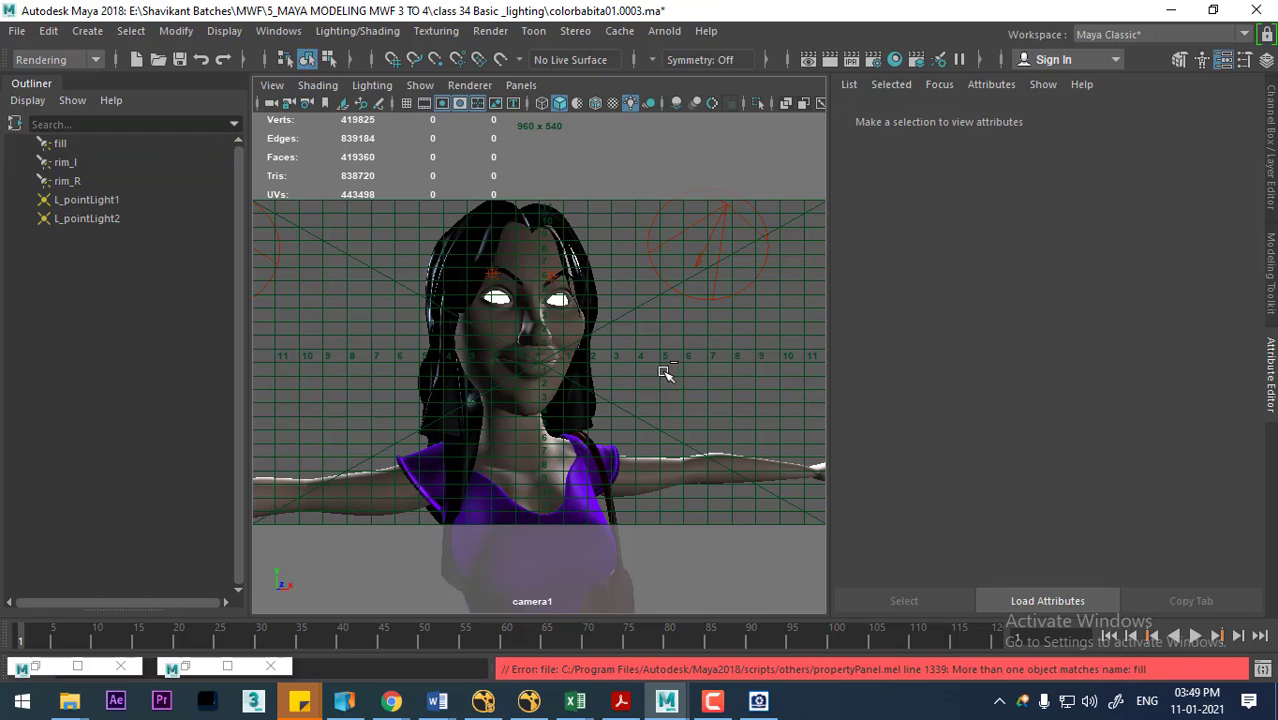
pyautogui.hotkey('ctrl', 'z')
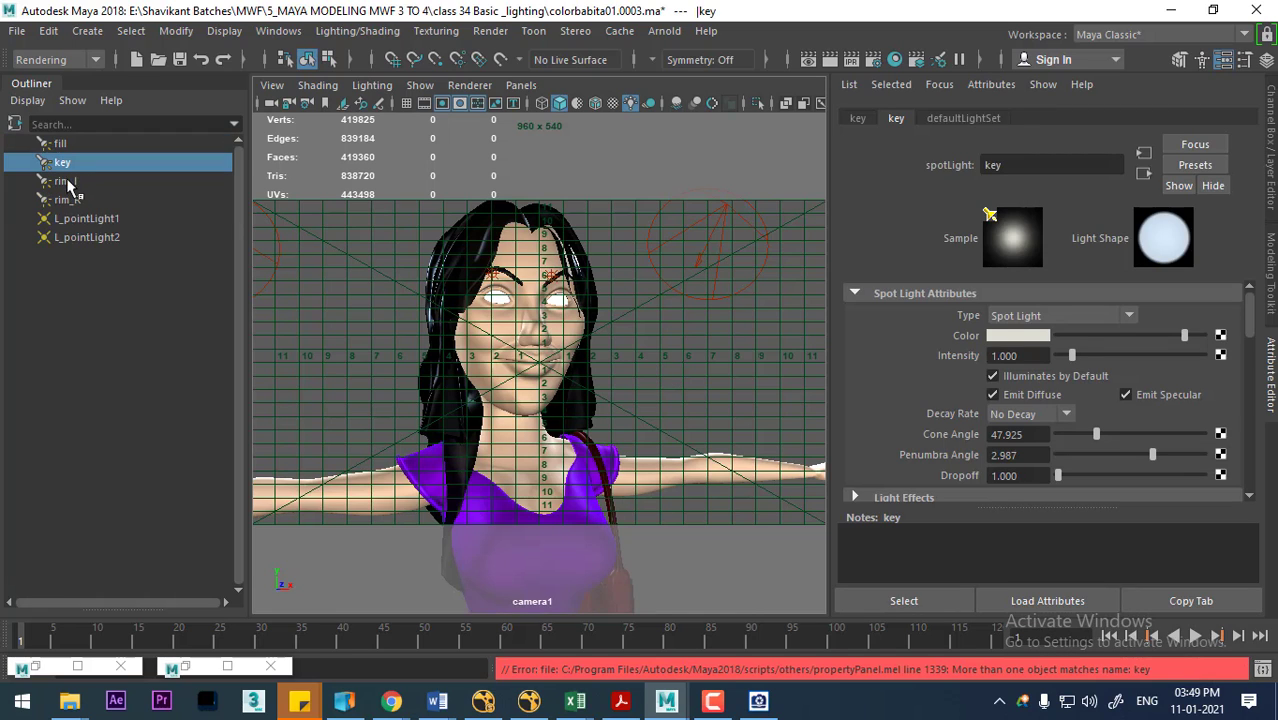
# Step: Turn off rim_R's Illuminates by Default, select the fill light, and re-render camera1
pyautogui.click(66, 181)
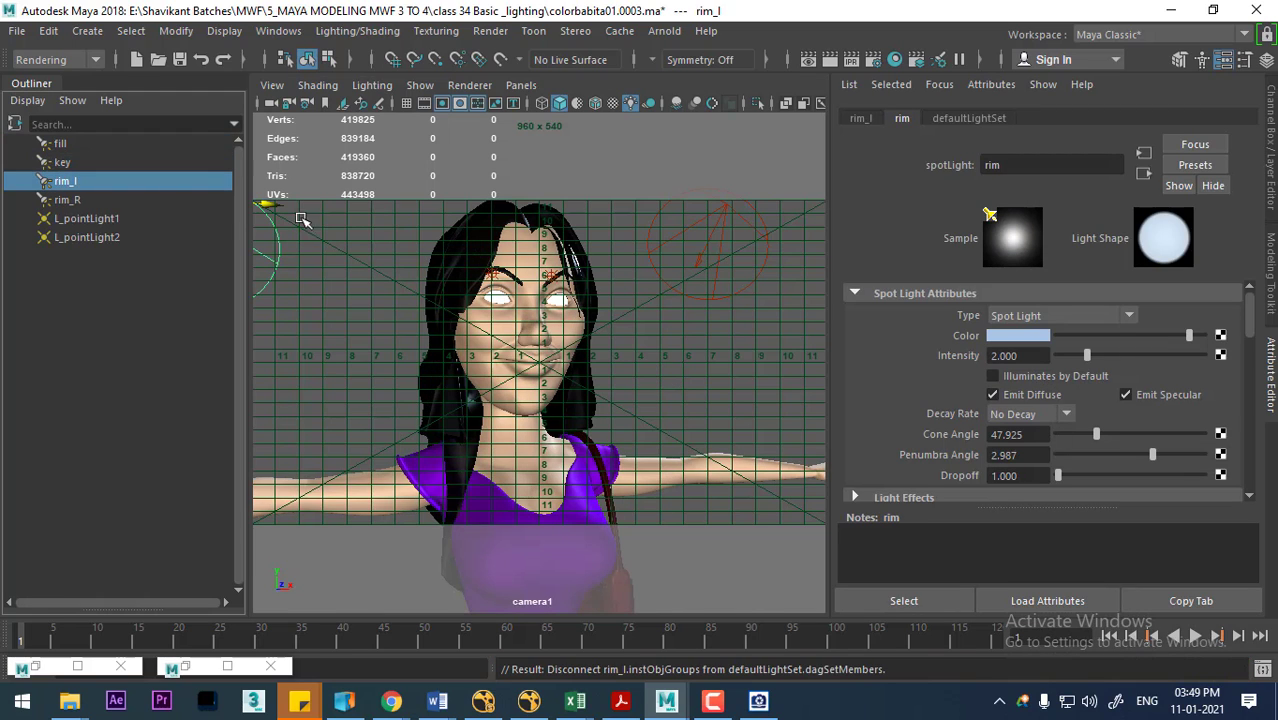
pyautogui.click(78, 201)
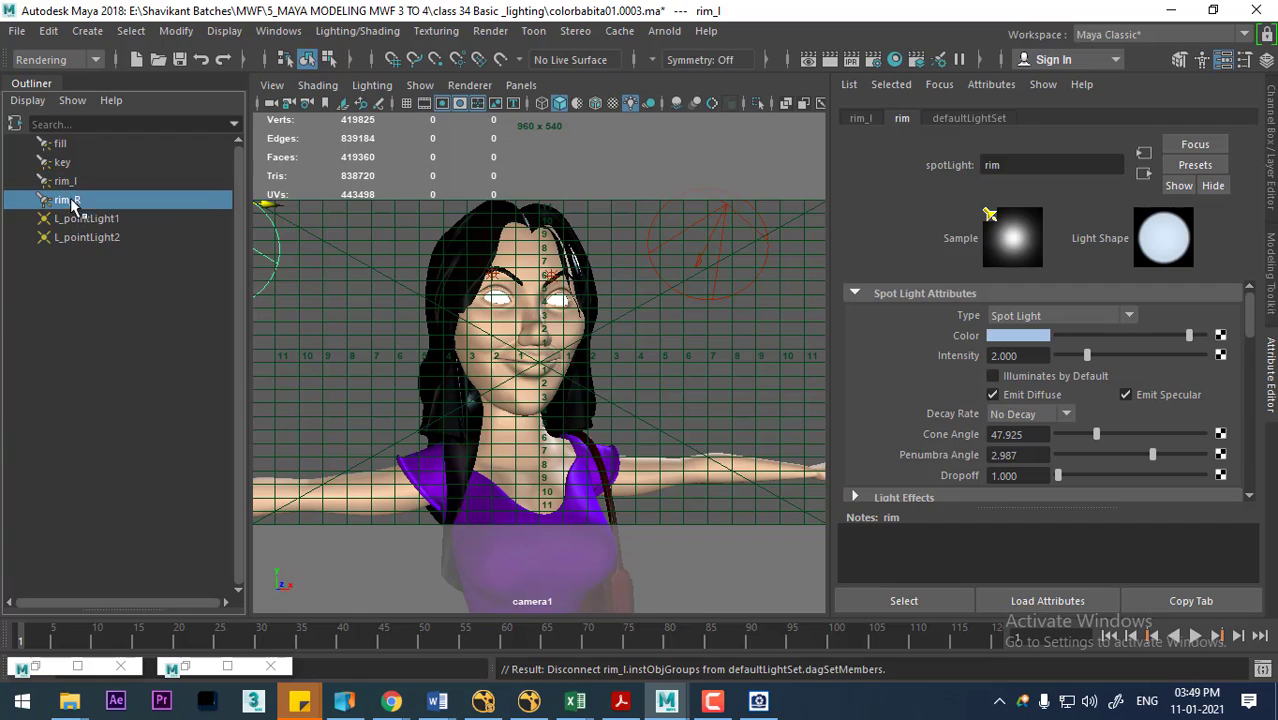
pyautogui.click(1050, 377)
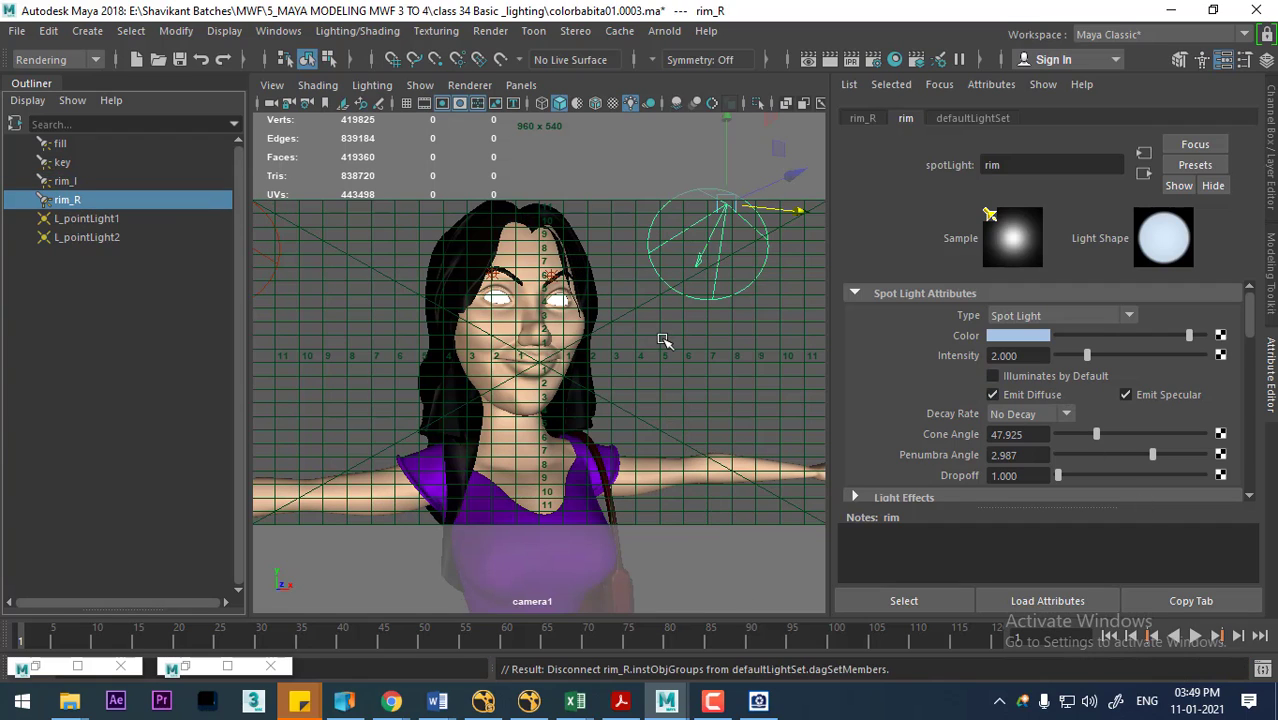
pyautogui.click(55, 143)
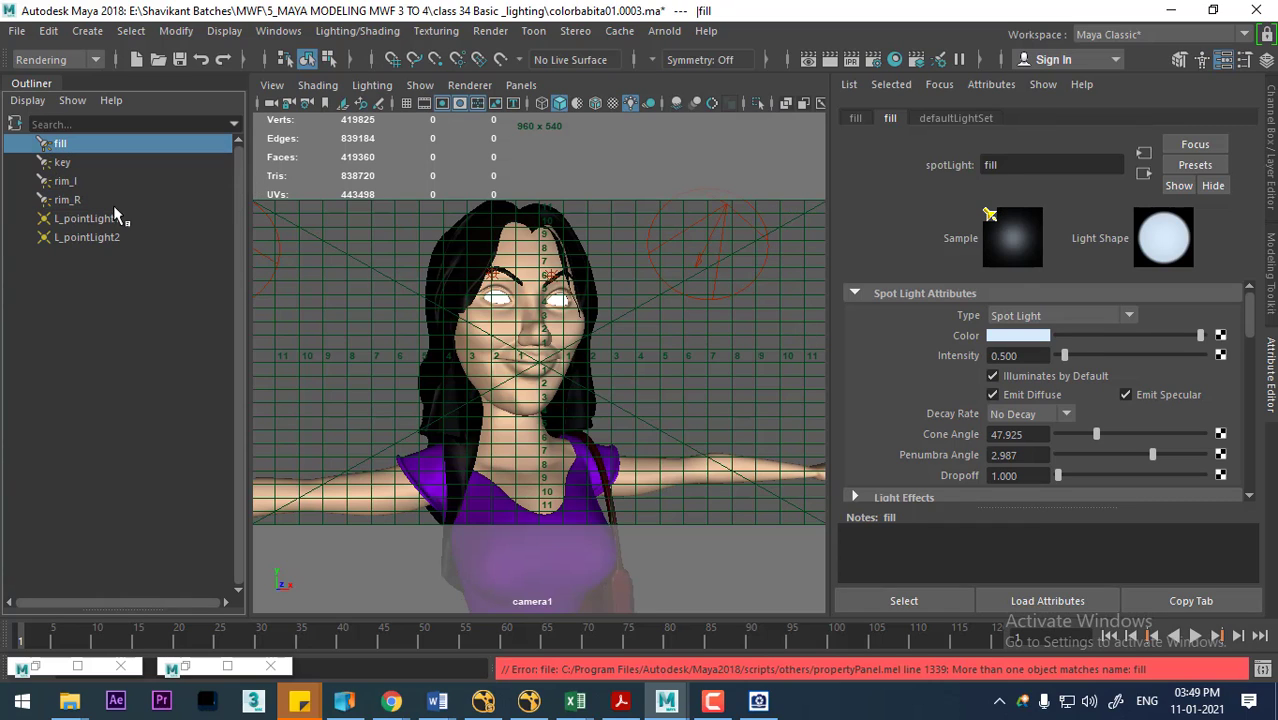
pyautogui.keyDown('ctrl'); pyautogui.click(72, 143); pyautogui.keyUp('ctrl')
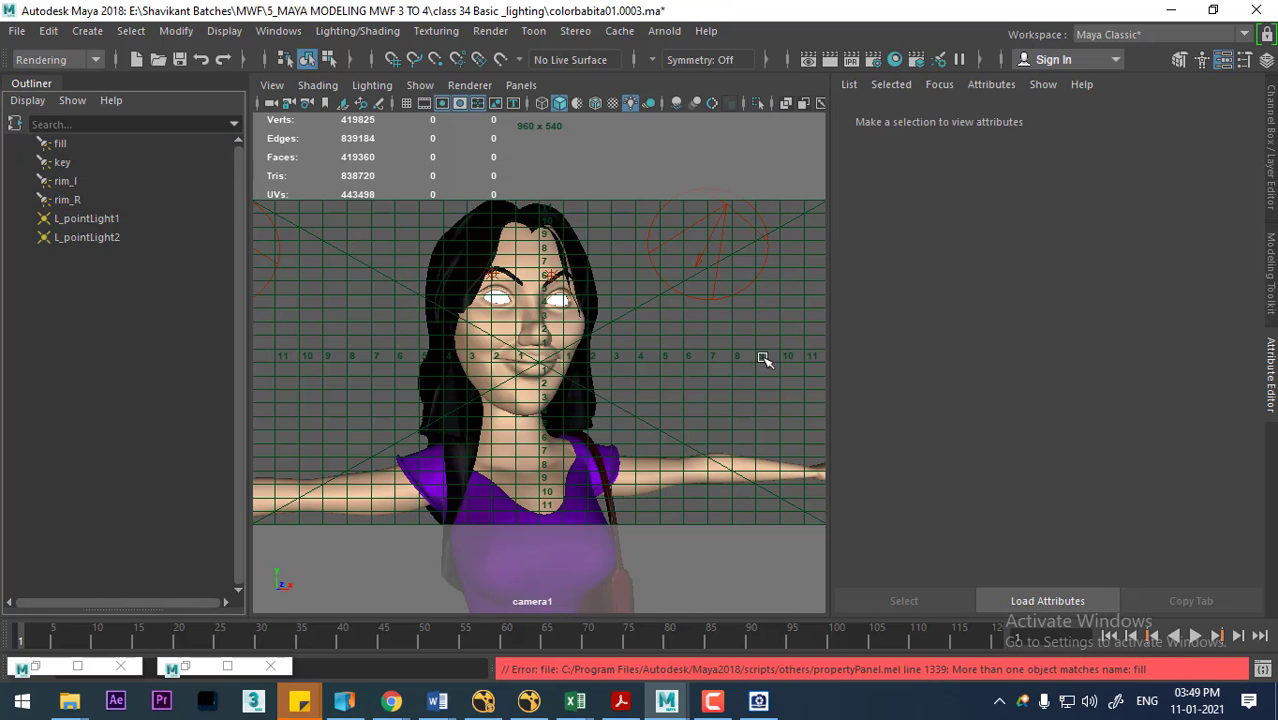
pyautogui.click(60, 148)
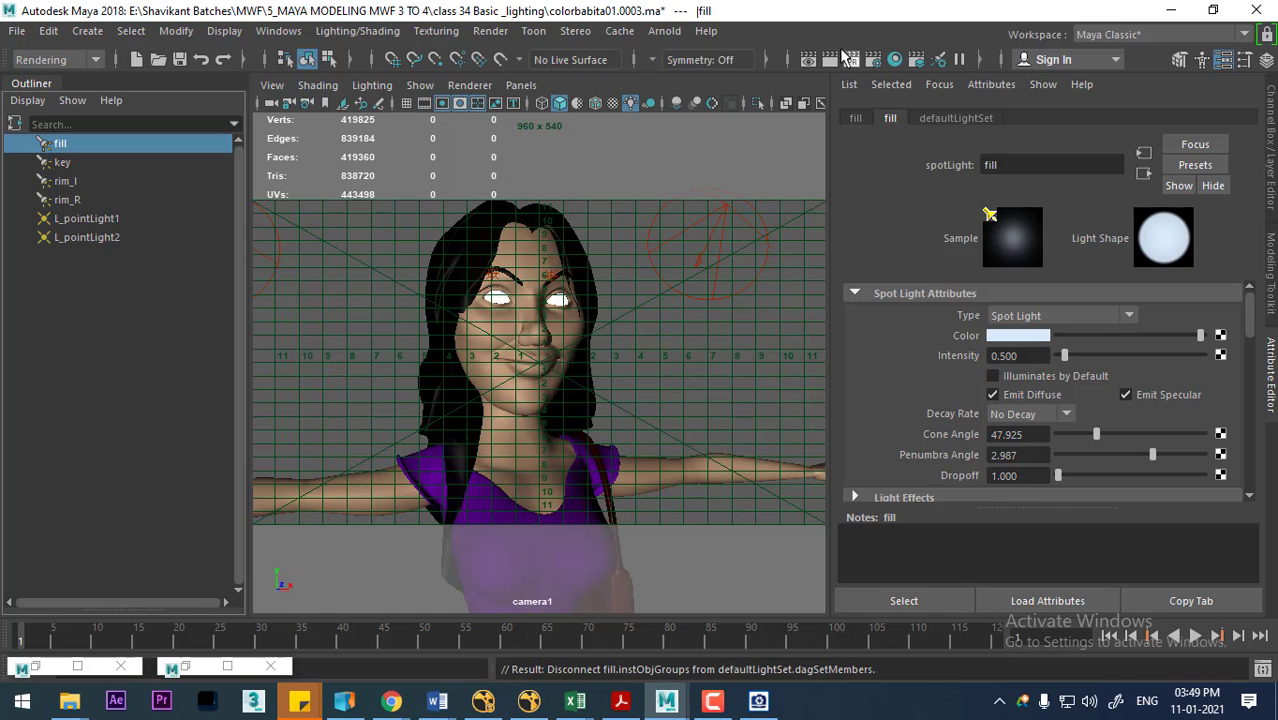
pyautogui.click(849, 59)
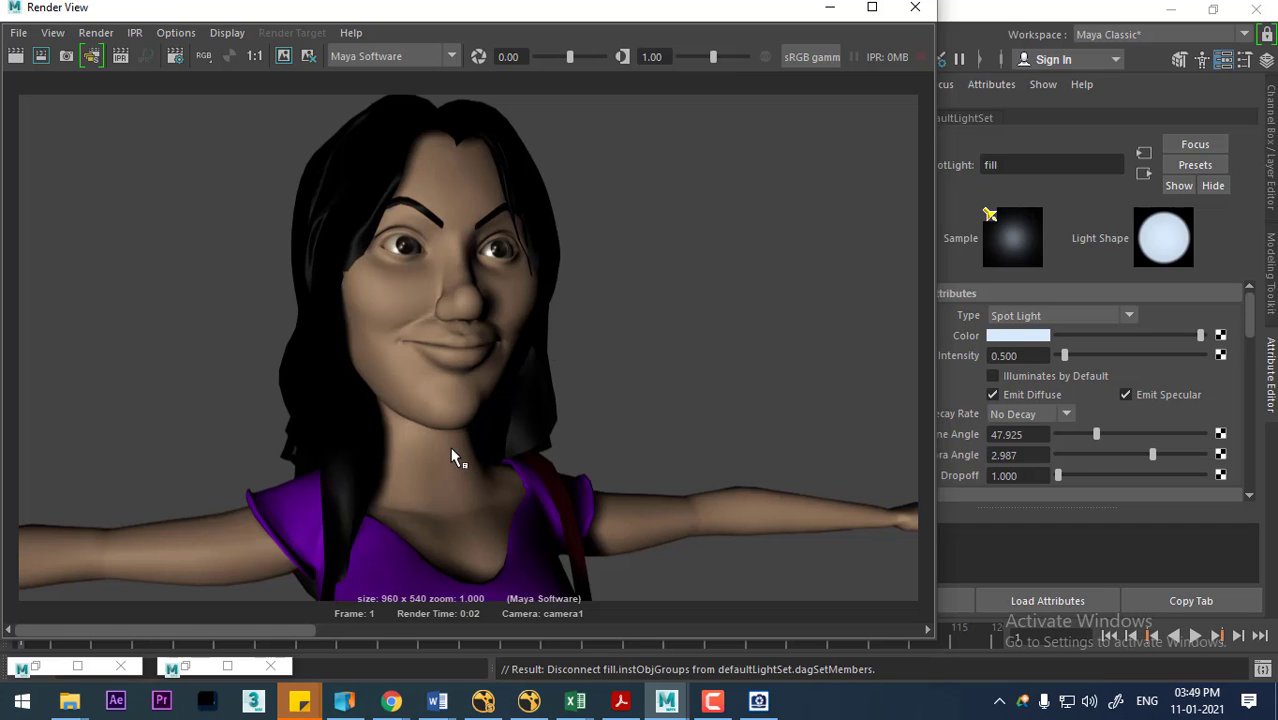
# Step: Save the render over key.tga, then minimize Render View
pyautogui.click(18, 33)
pyautogui.click(98, 88)
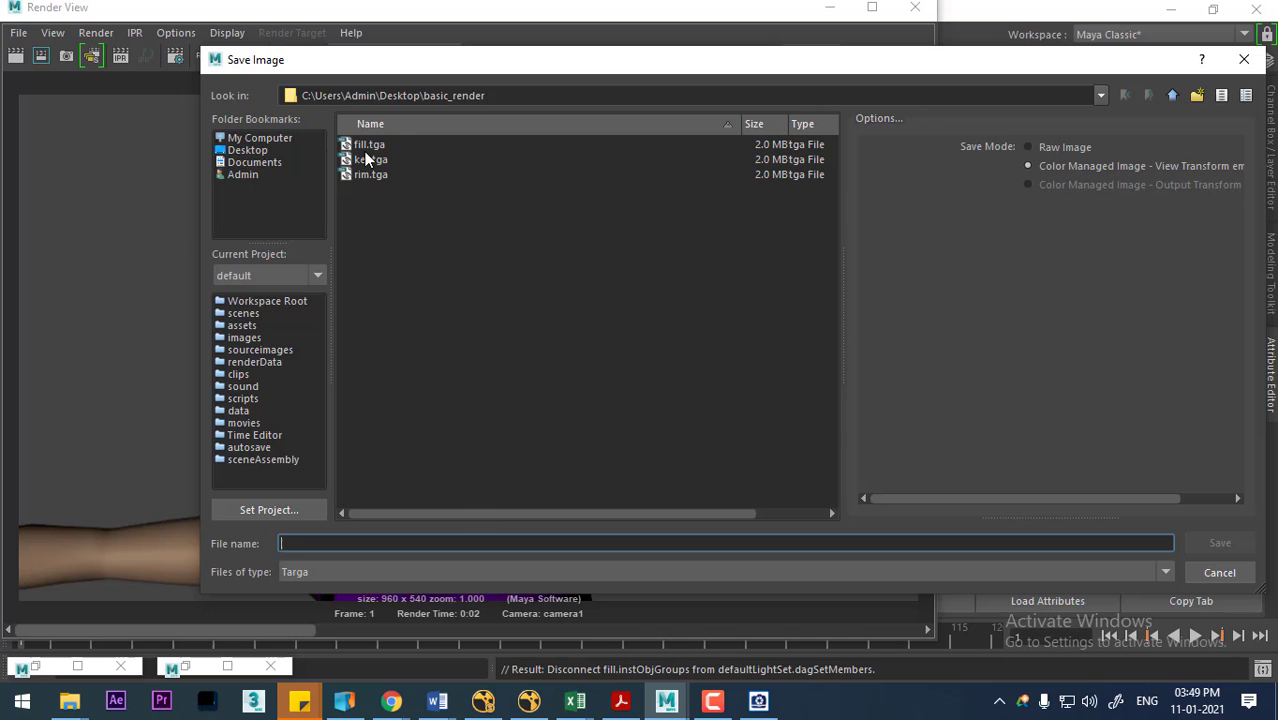
pyautogui.doubleClick(365, 160)
pyautogui.click(693, 361)
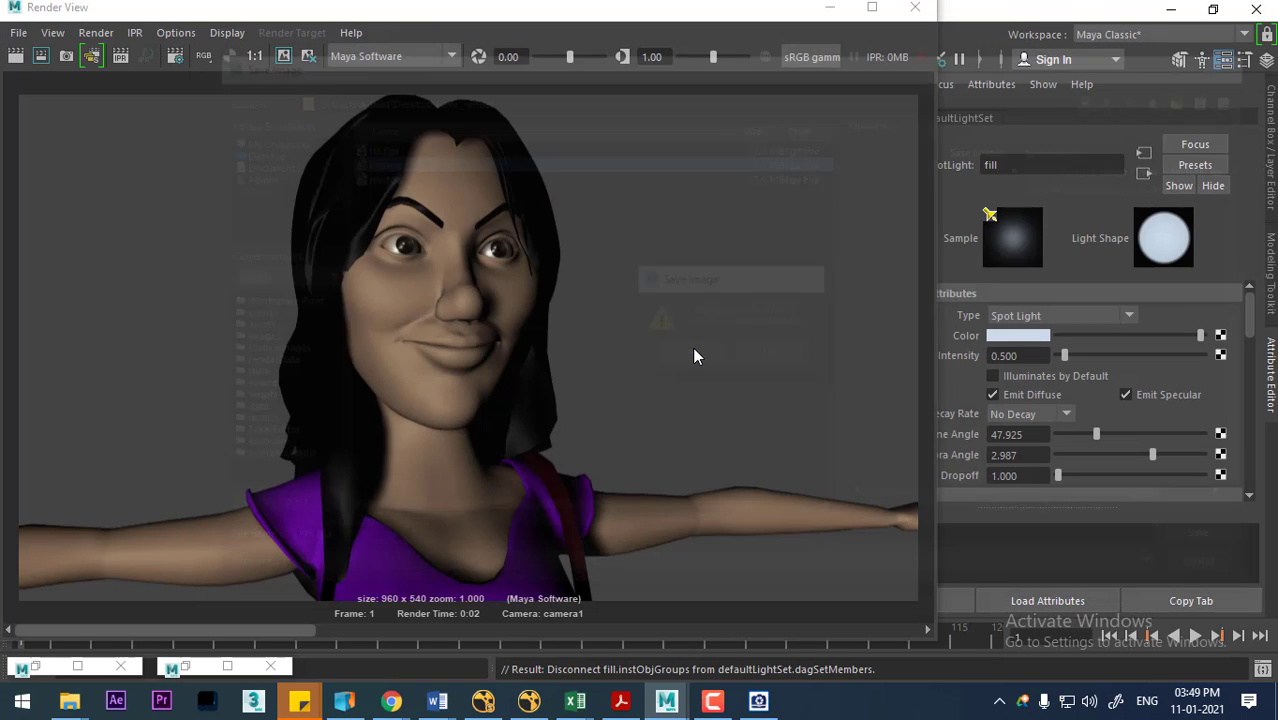
pyautogui.click(829, 12)
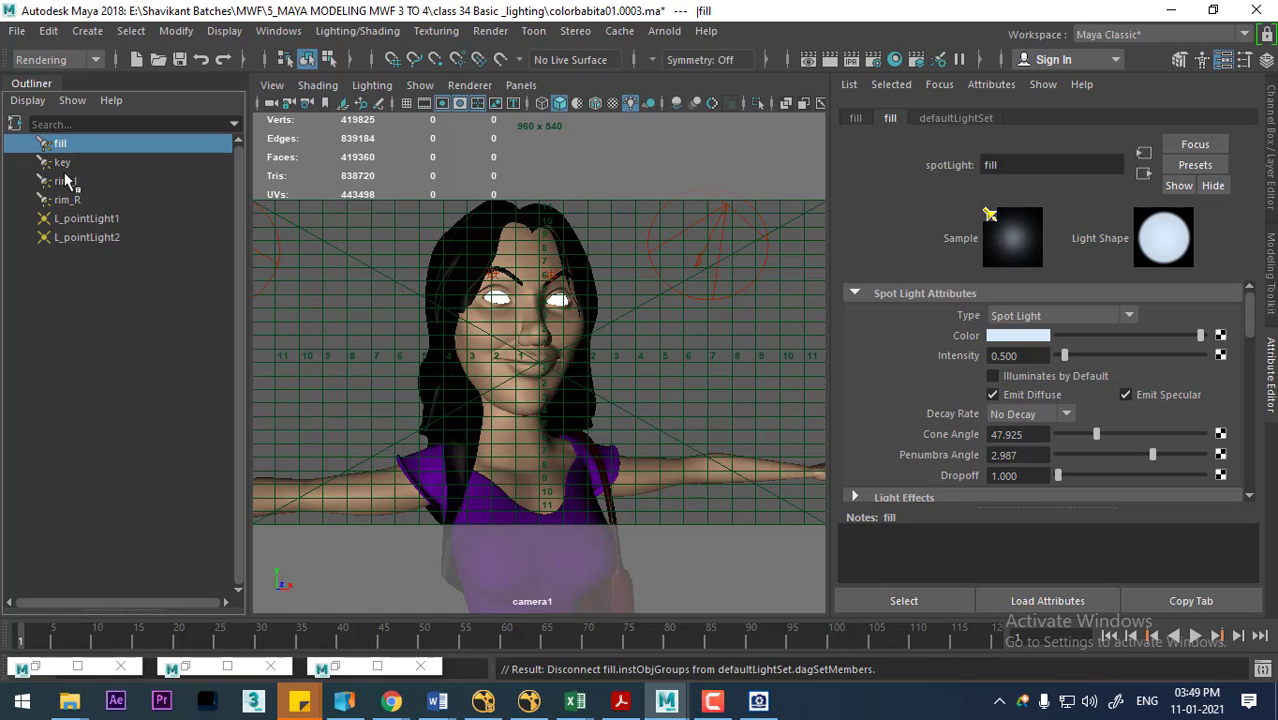
# Step: Turn Illuminates by Default back on for fill, off for key, and re-render
pyautogui.click(1035, 386)
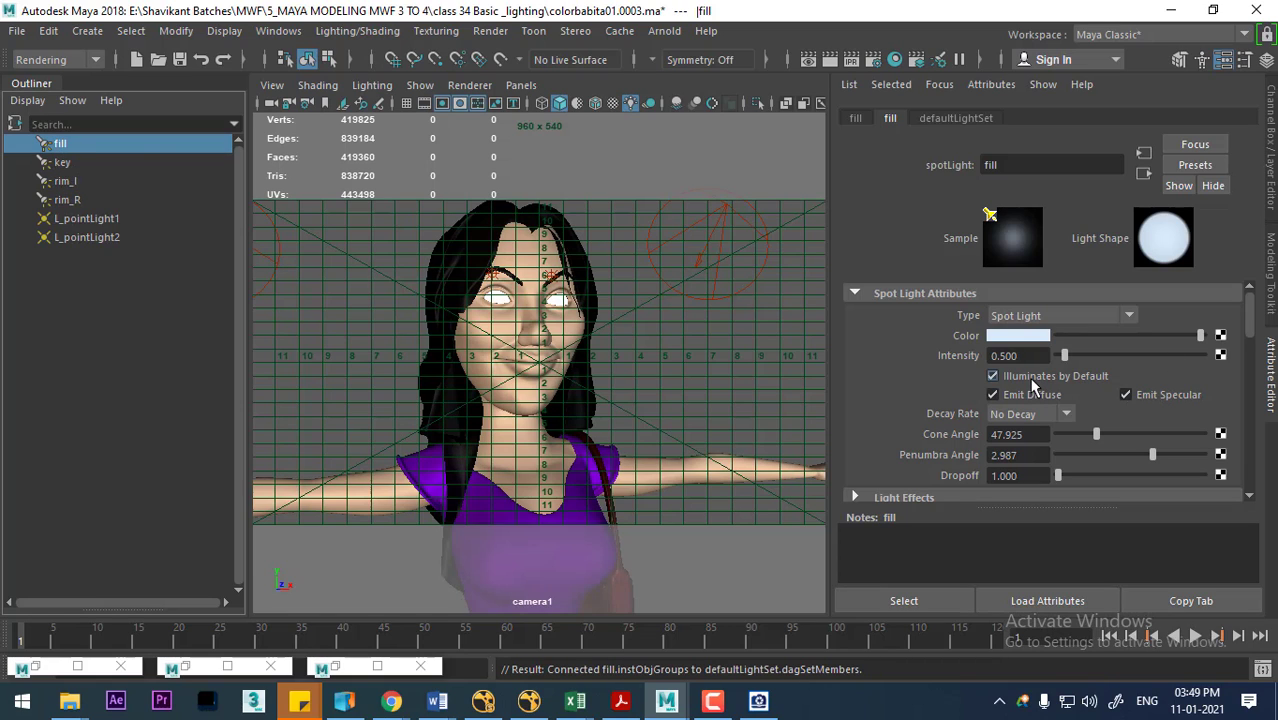
pyautogui.click(62, 162)
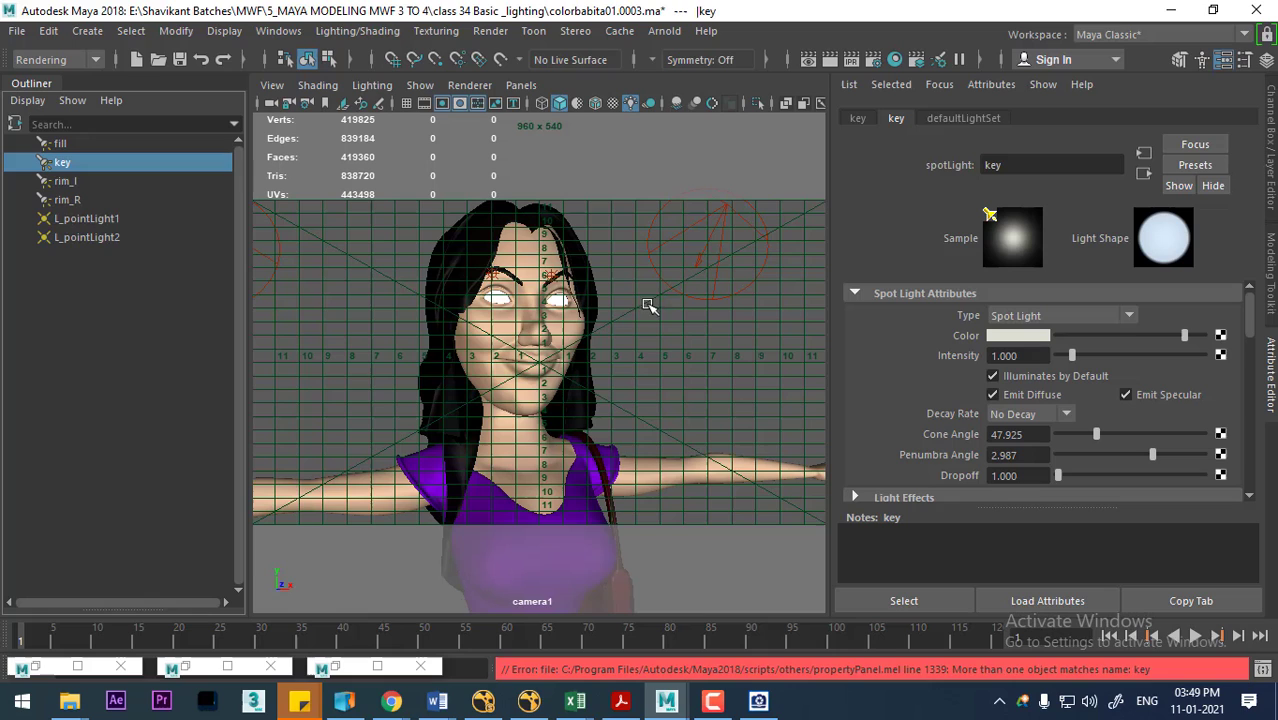
pyautogui.click(992, 375)
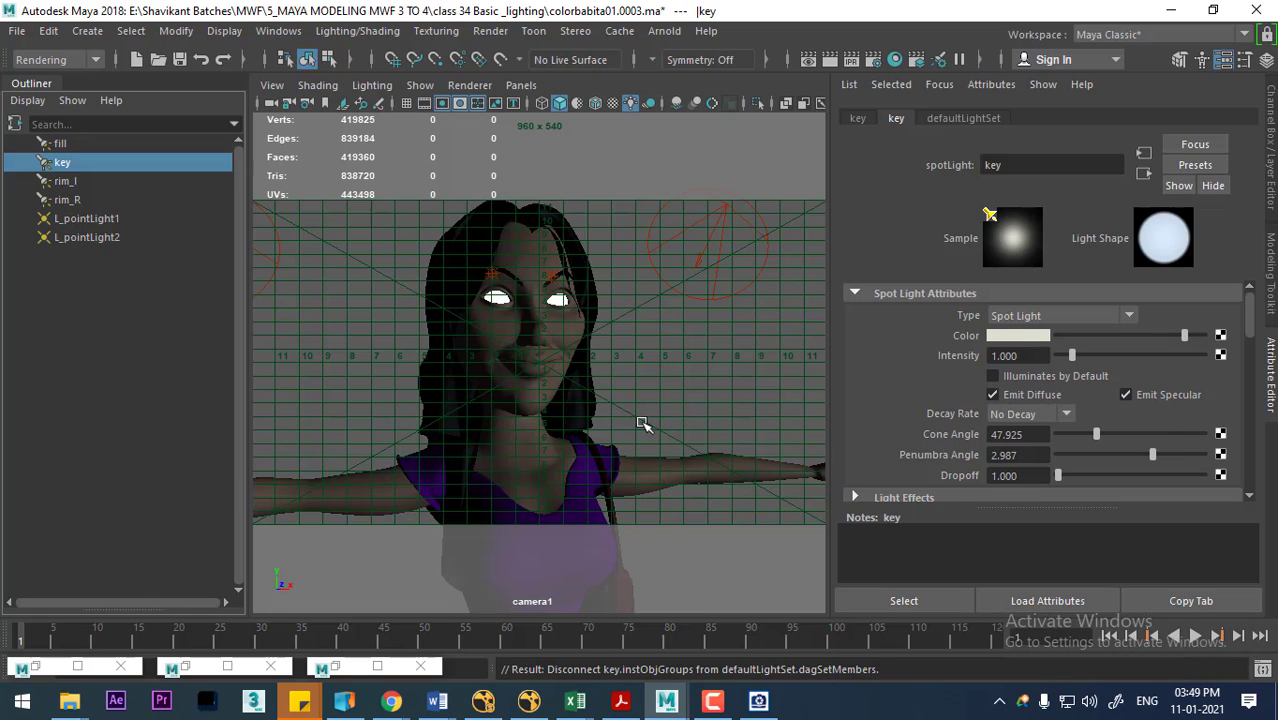
pyautogui.click(830, 67)
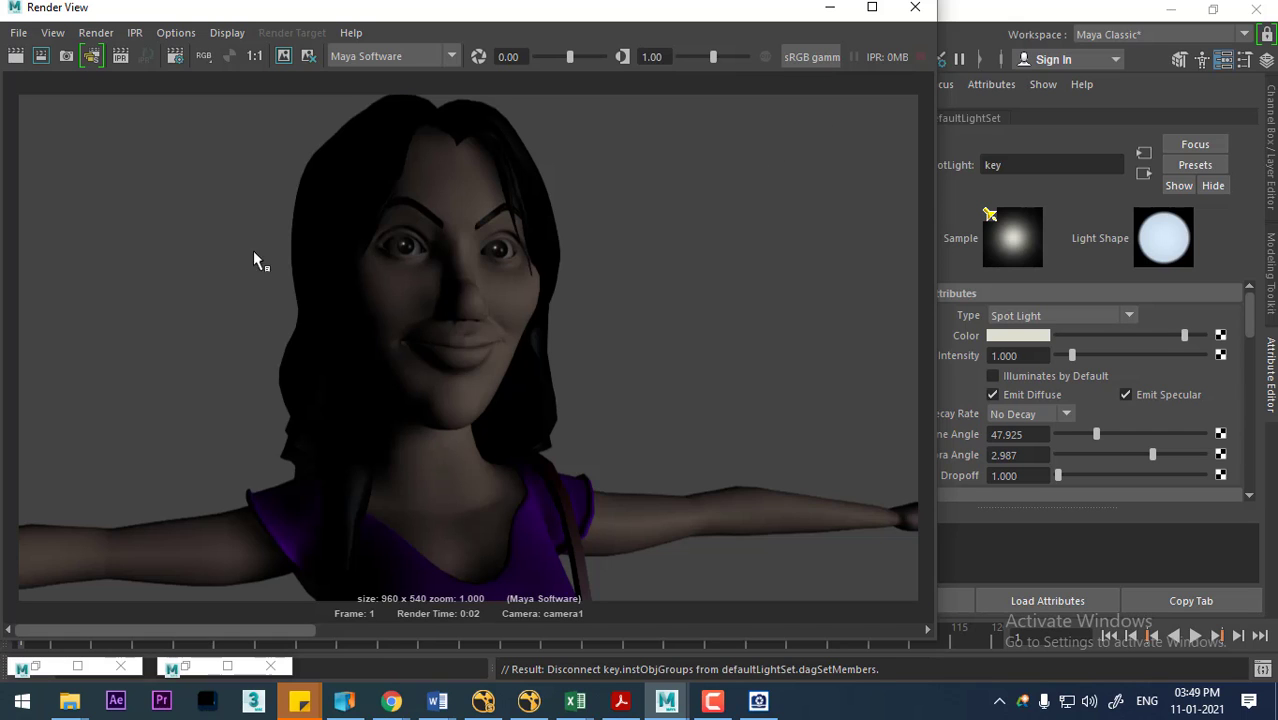
# Step: Save the fill-only render over the existing fill.tga
pyautogui.click(18, 32)
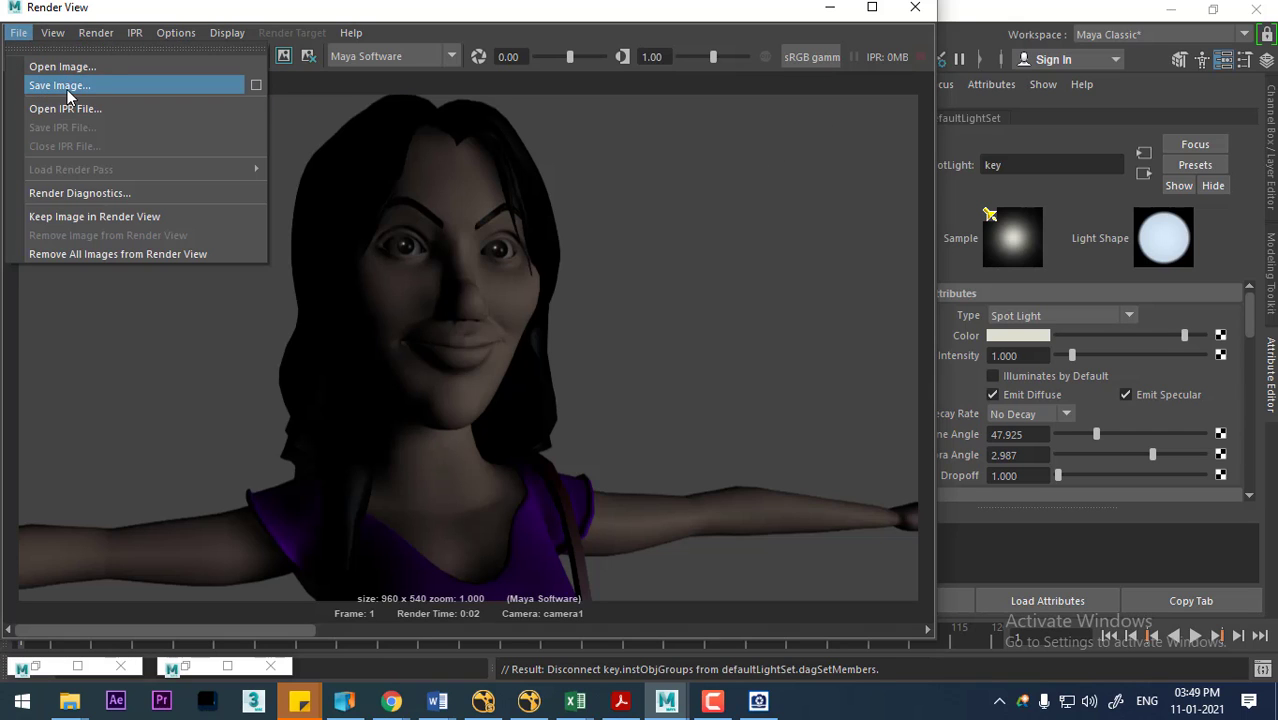
pyautogui.click(60, 86)
pyautogui.doubleClick(352, 144)
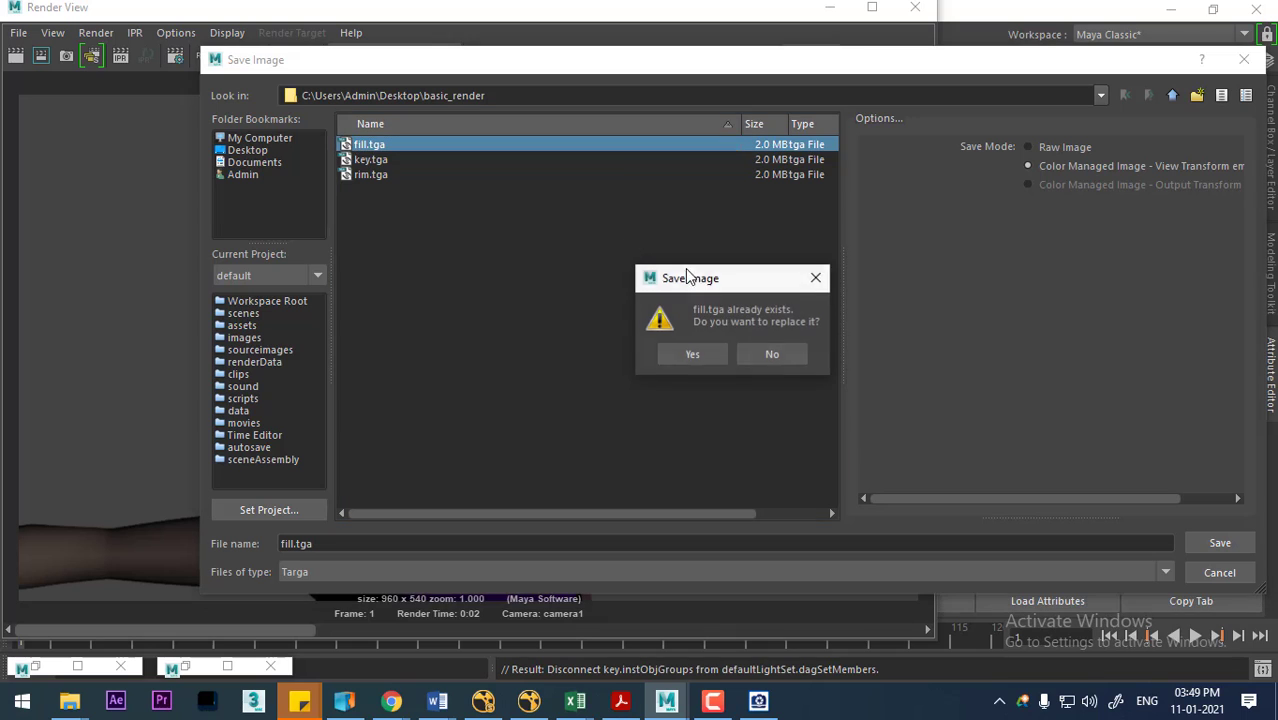
pyautogui.click(693, 354)
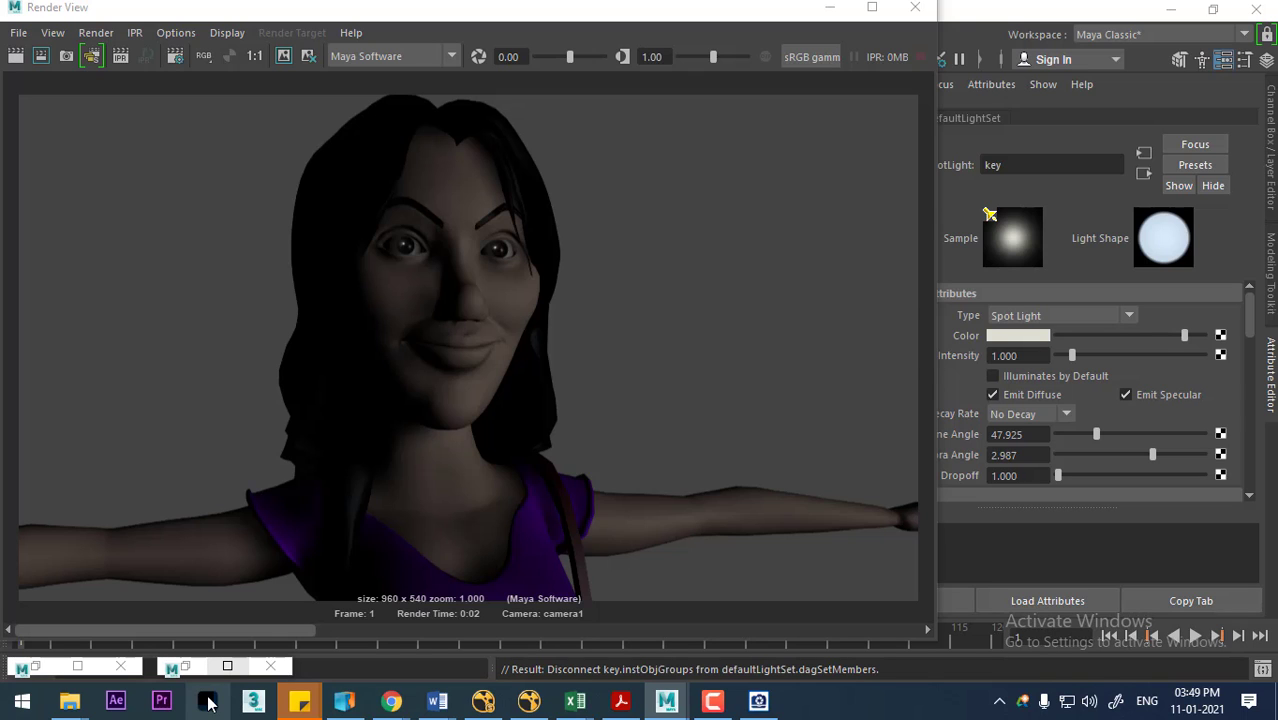
# Step: Launch Photoshop from the taskbar and quit the Creative Cloud error dialog
pyautogui.click(207, 702)
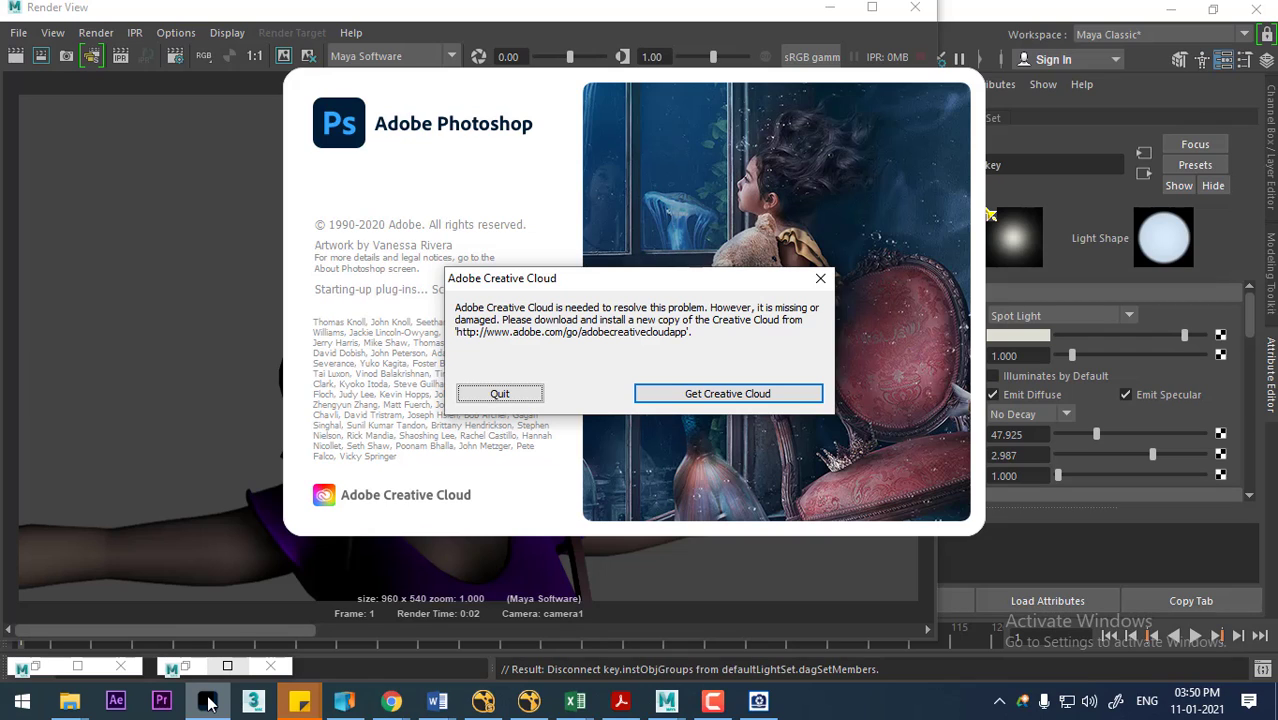
pyautogui.click(494, 394)
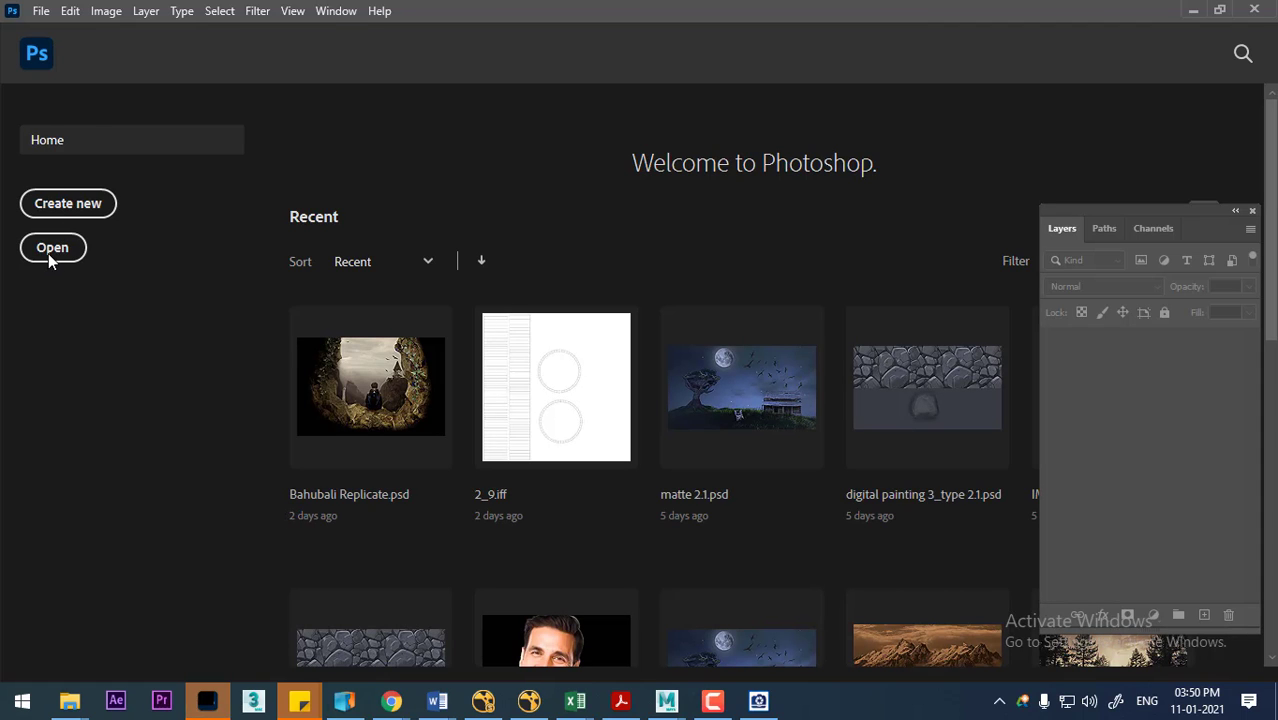
pyautogui.click(48, 253)
pyautogui.click(95, 141)
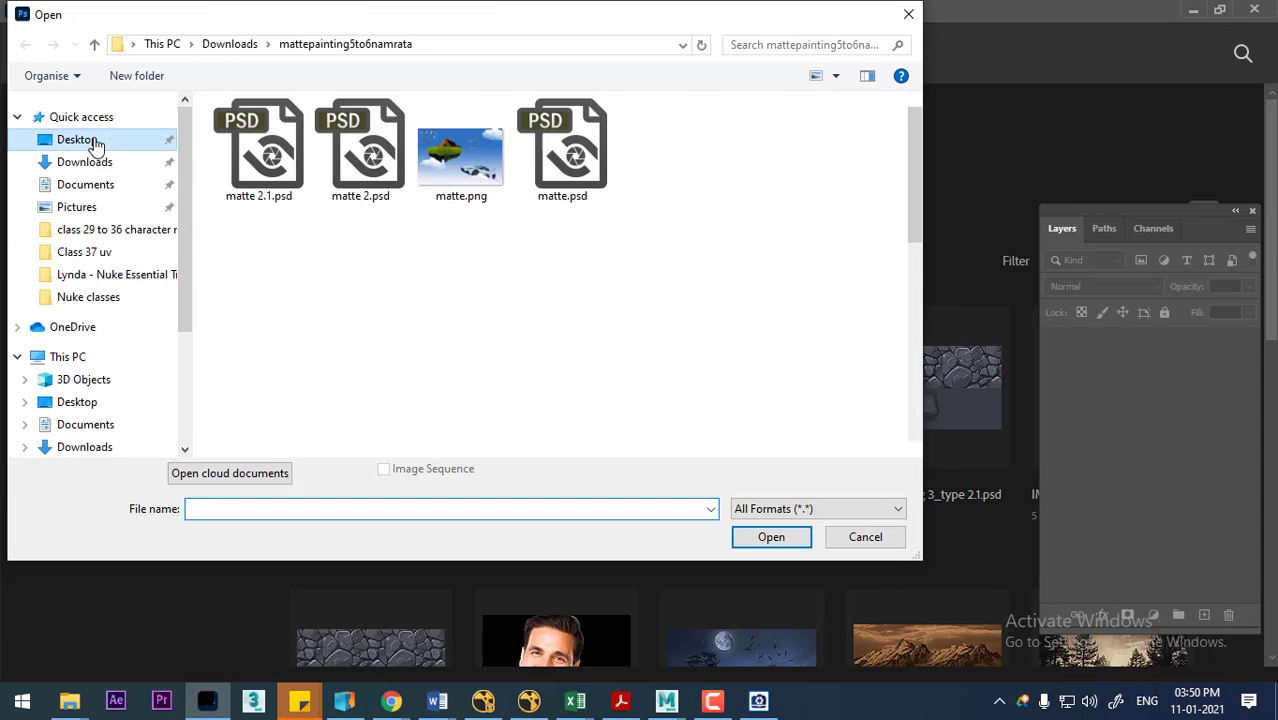
pyautogui.click(378, 160)
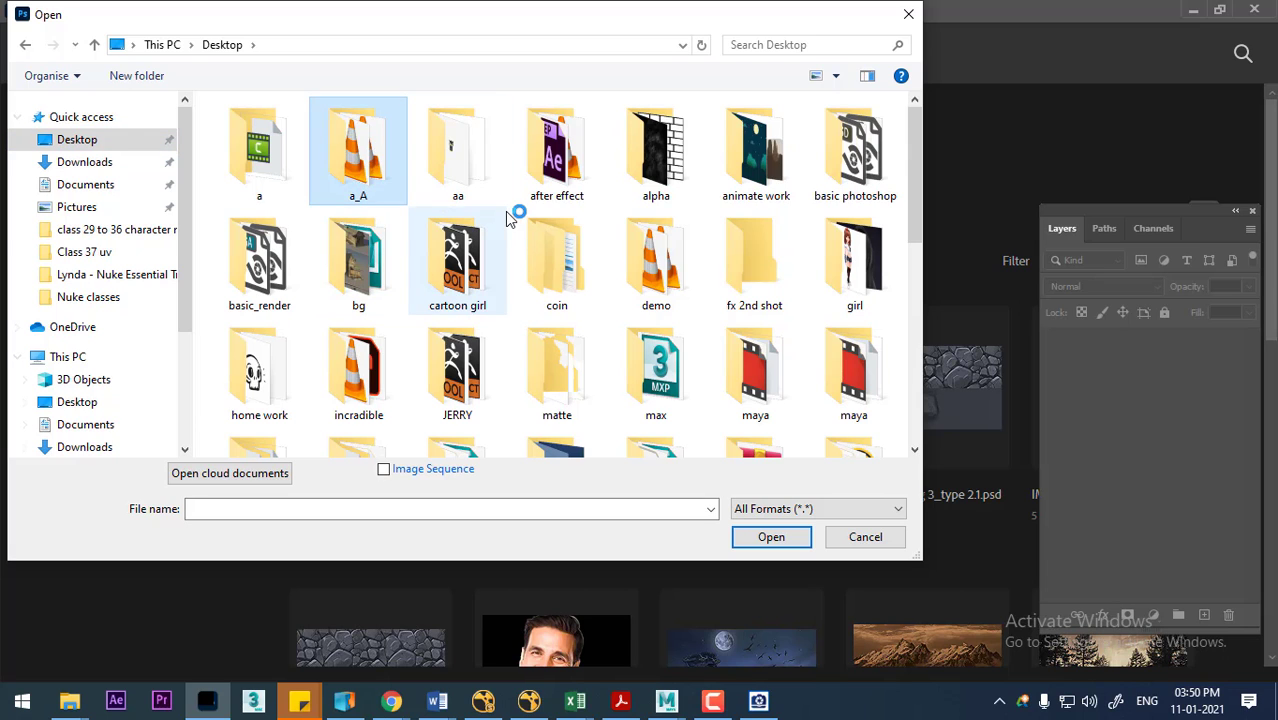
pyautogui.scroll(-5, 505, 211)
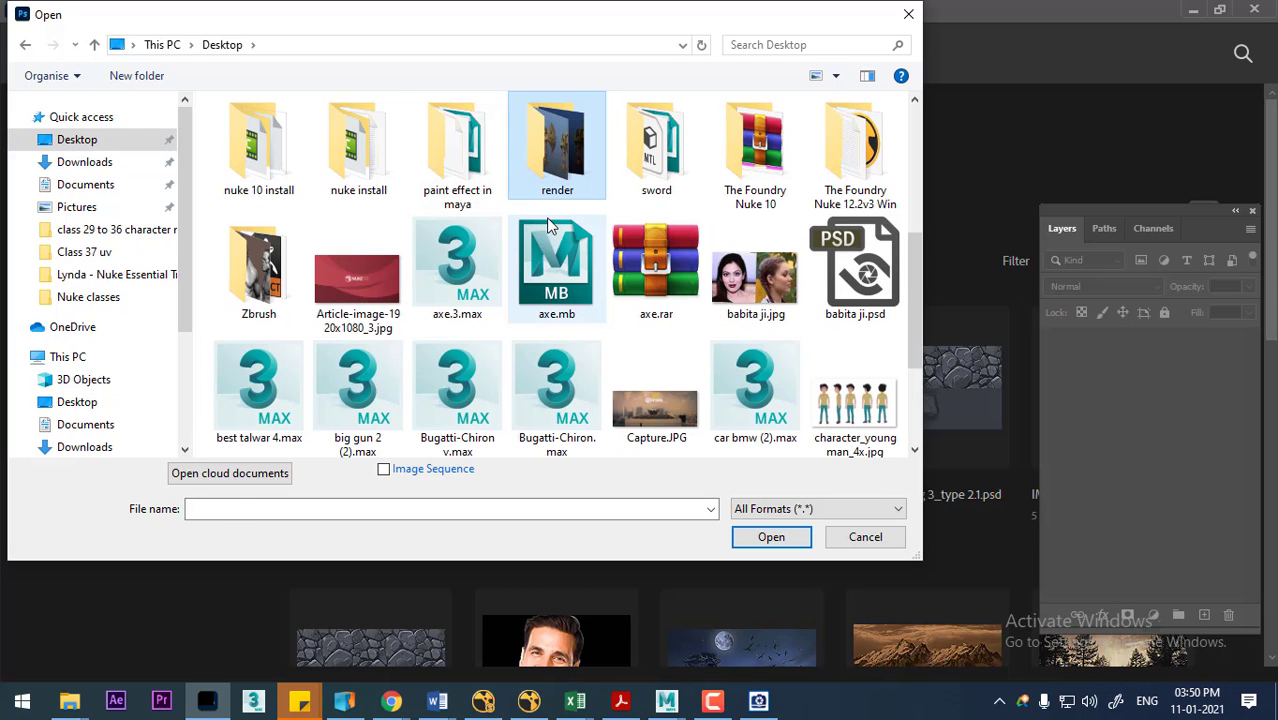
pyautogui.click(756, 270)
pyautogui.scroll(5, 778, 300)
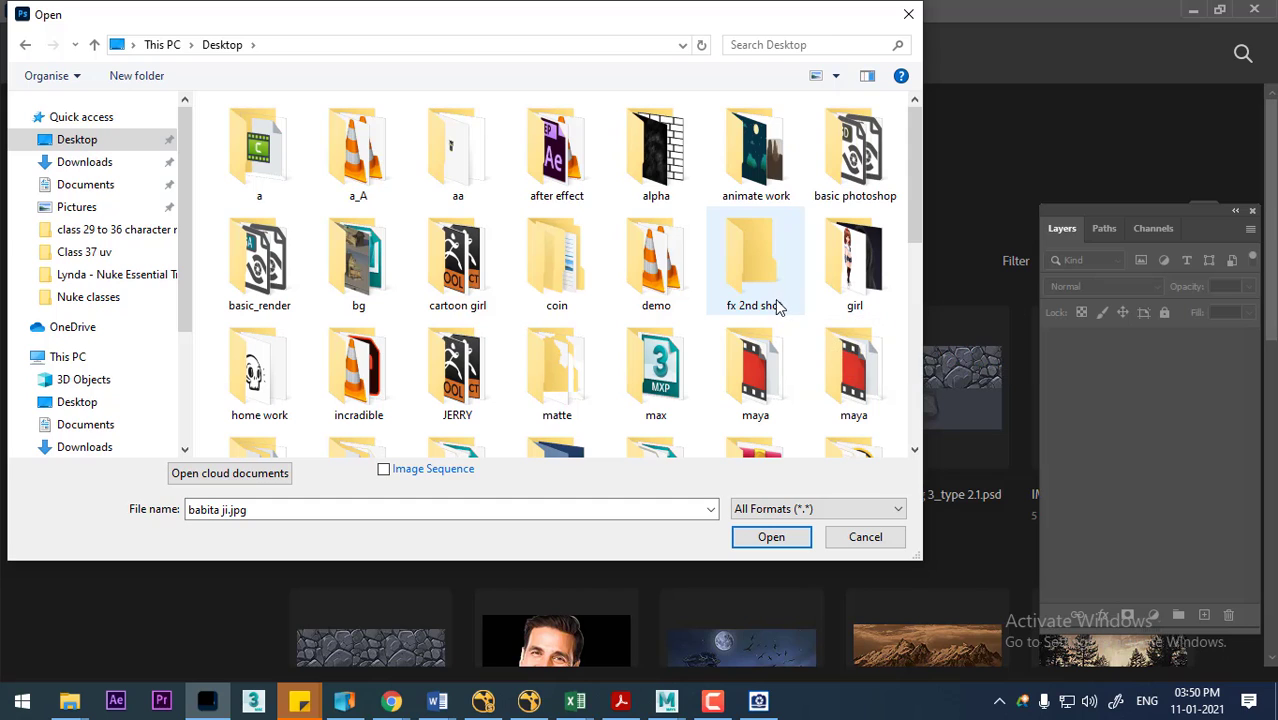
pyautogui.press('Right')
pyautogui.press('Right')
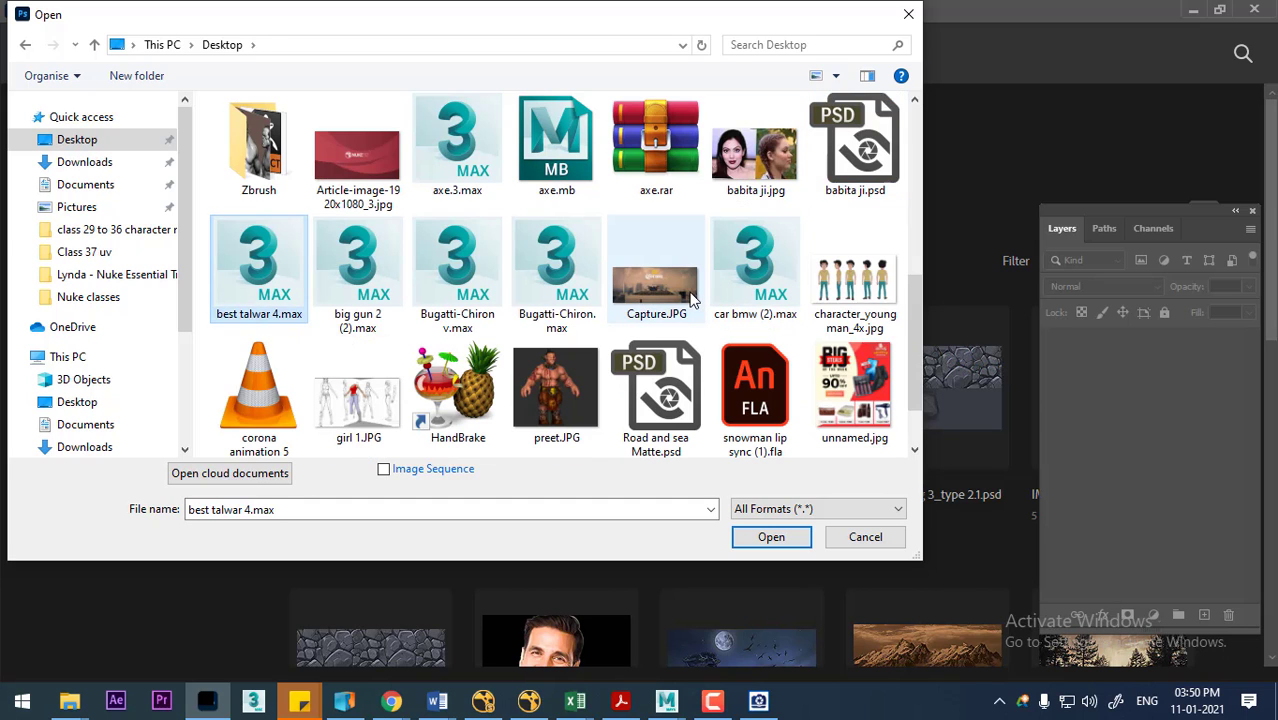
pyautogui.scroll(5, 689, 299)
pyautogui.doubleClick(268, 258)
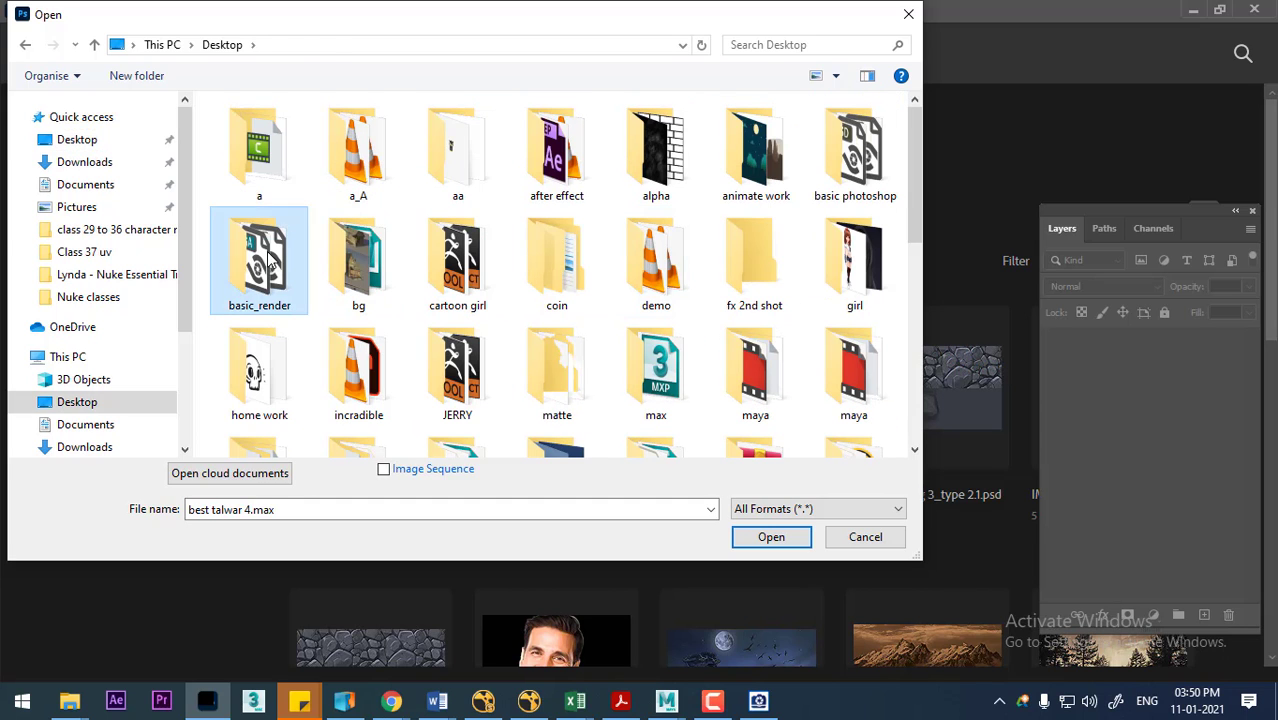
pyautogui.click(322, 158)
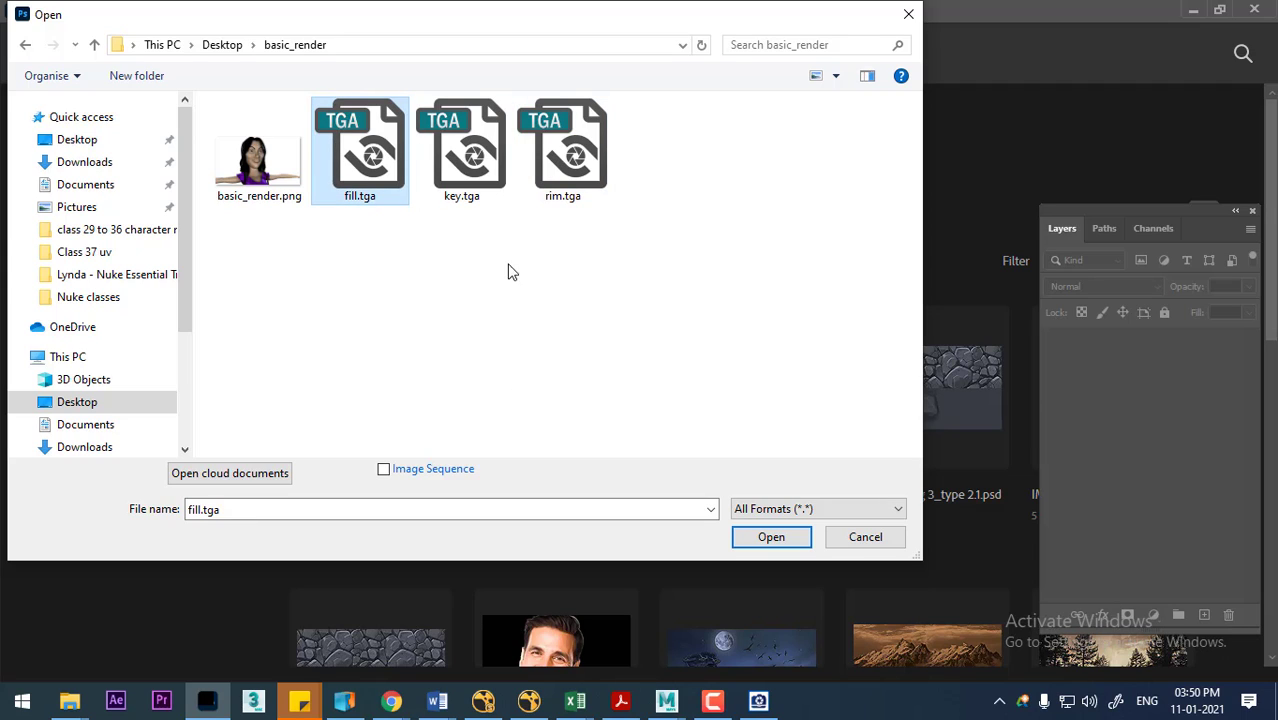
pyautogui.click(882, 537)
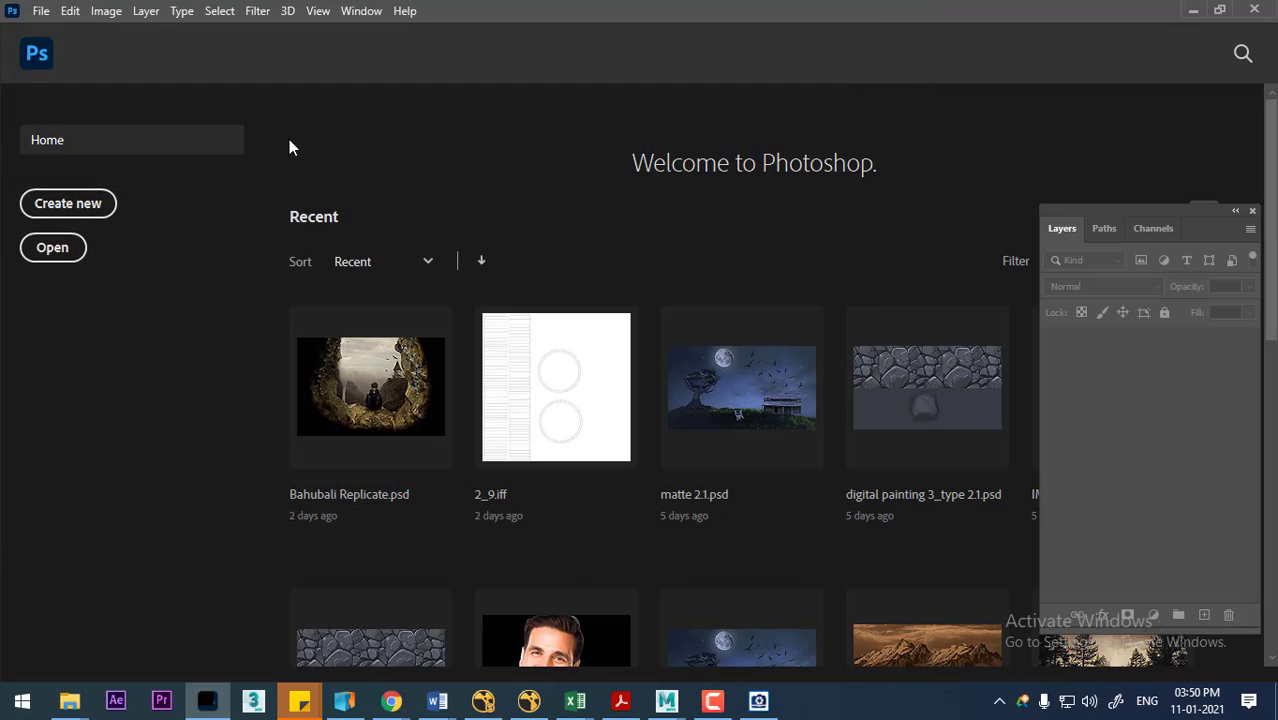
# Step: Use Load Files into Stack to load fill.tga, key.tga and rim.tga from Desktop > basic_render as layers
pyautogui.click(41, 11)
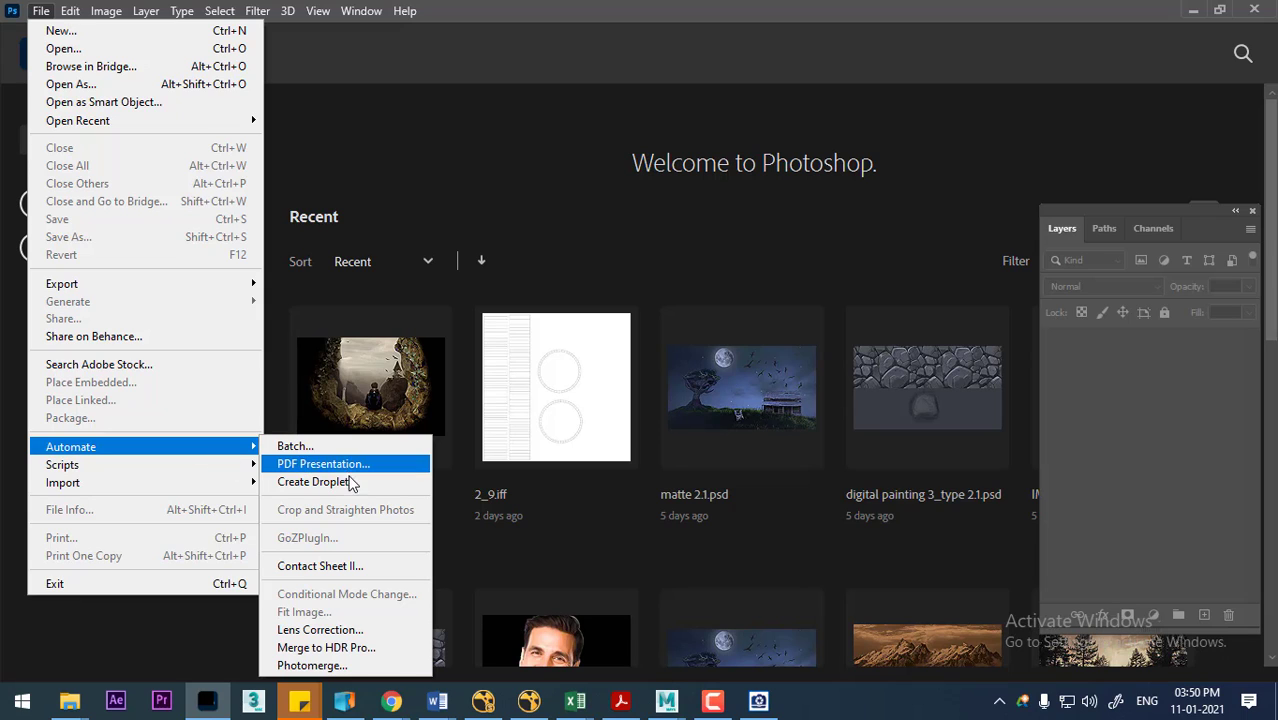
pyautogui.moveTo(146, 465)
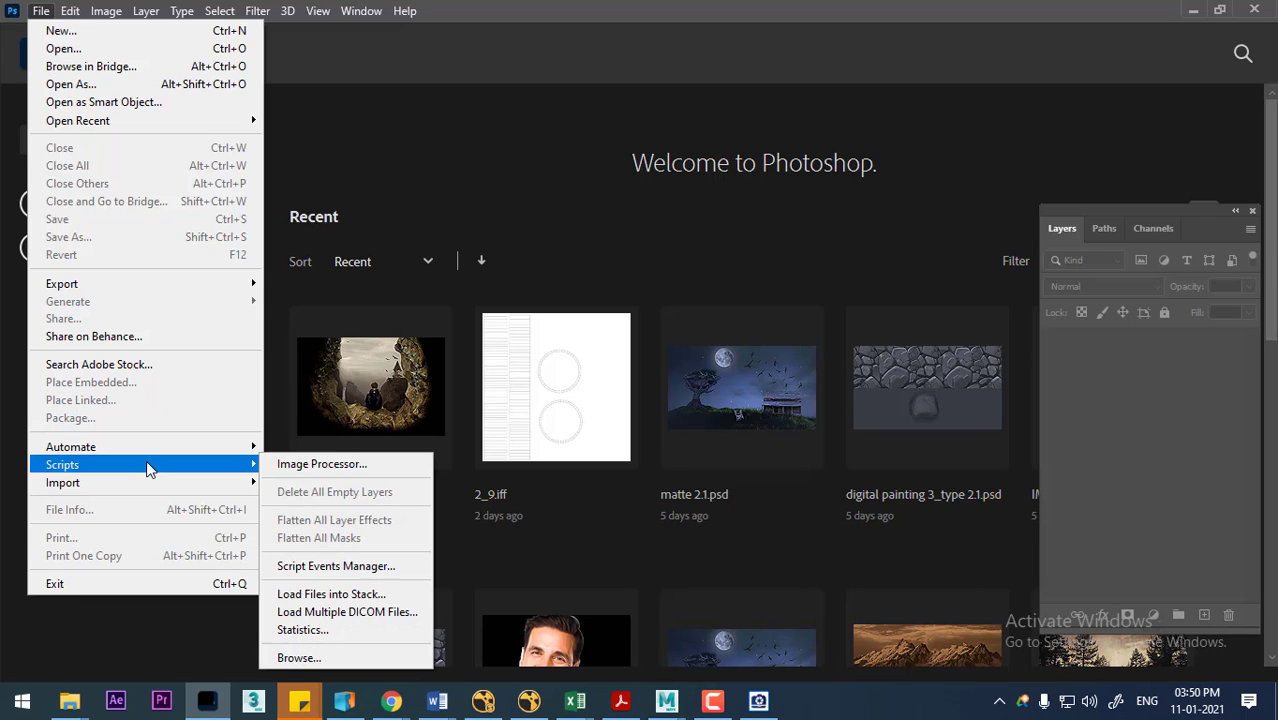
pyautogui.click(373, 595)
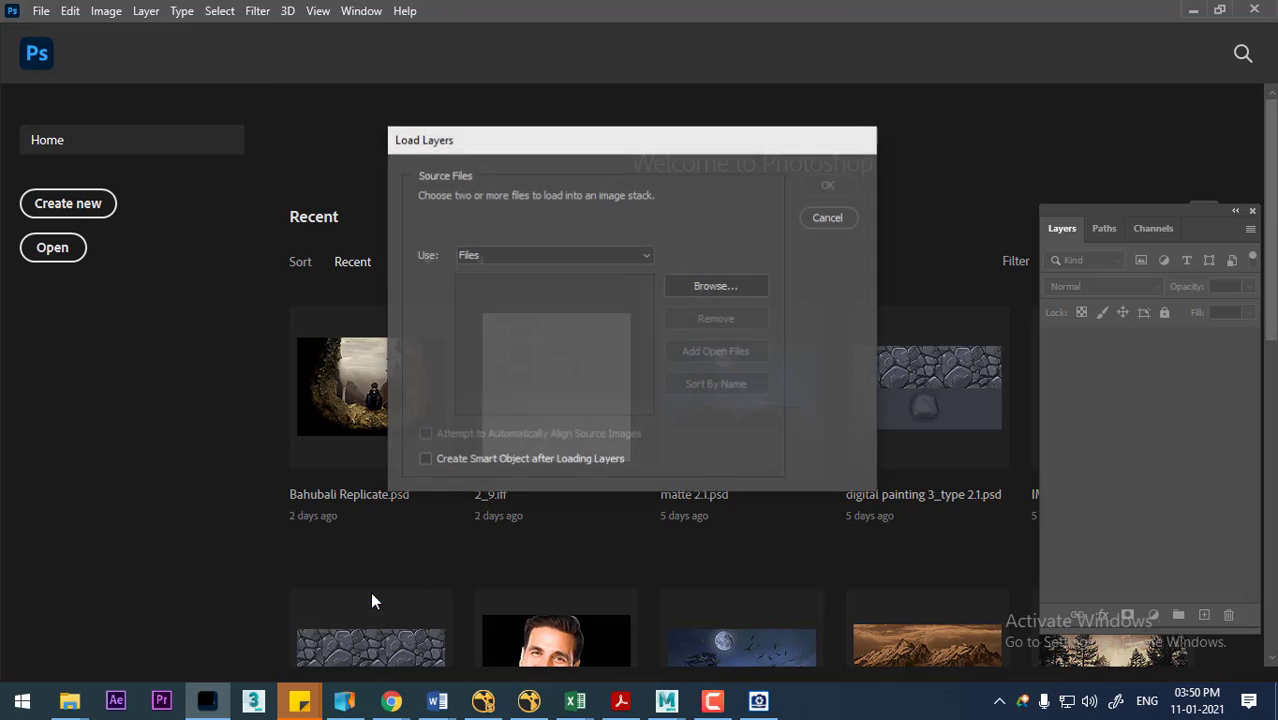
pyautogui.click(716, 286)
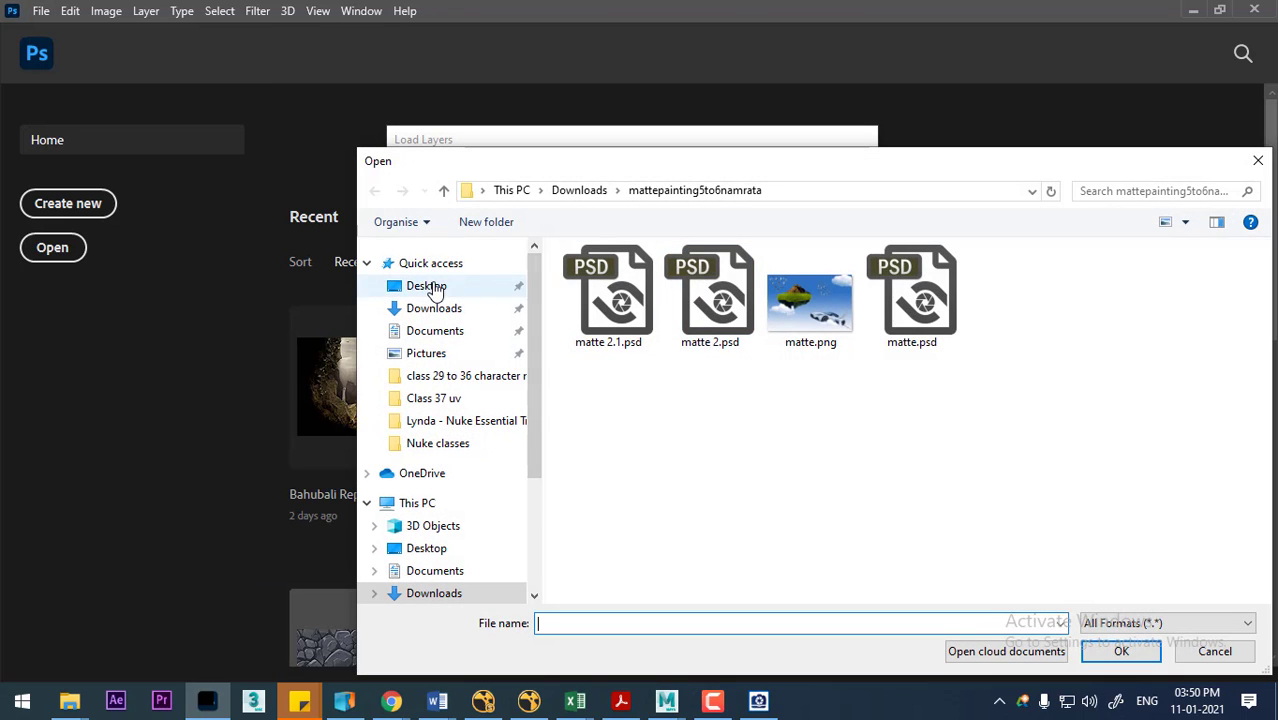
pyautogui.click(434, 290)
pyautogui.doubleClick(610, 398)
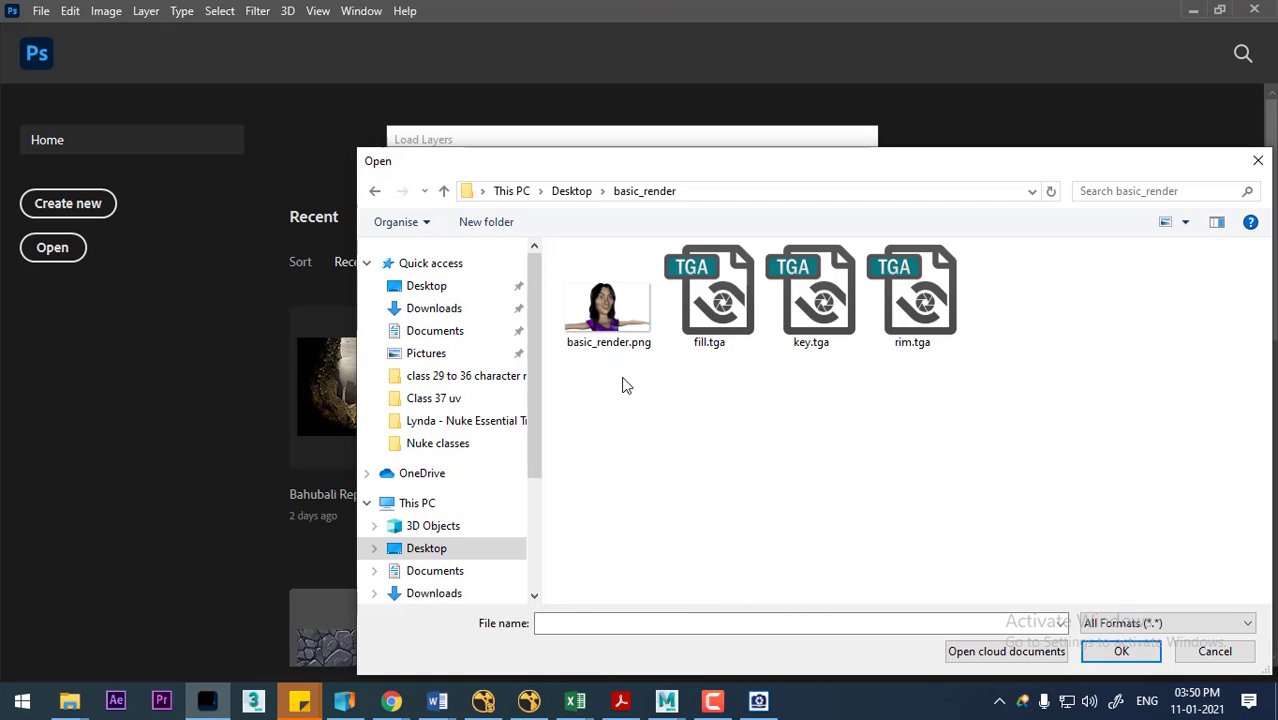
pyautogui.click(712, 300)
pyautogui.keyDown('shift'); pyautogui.click(912, 300); pyautogui.keyUp('shift')
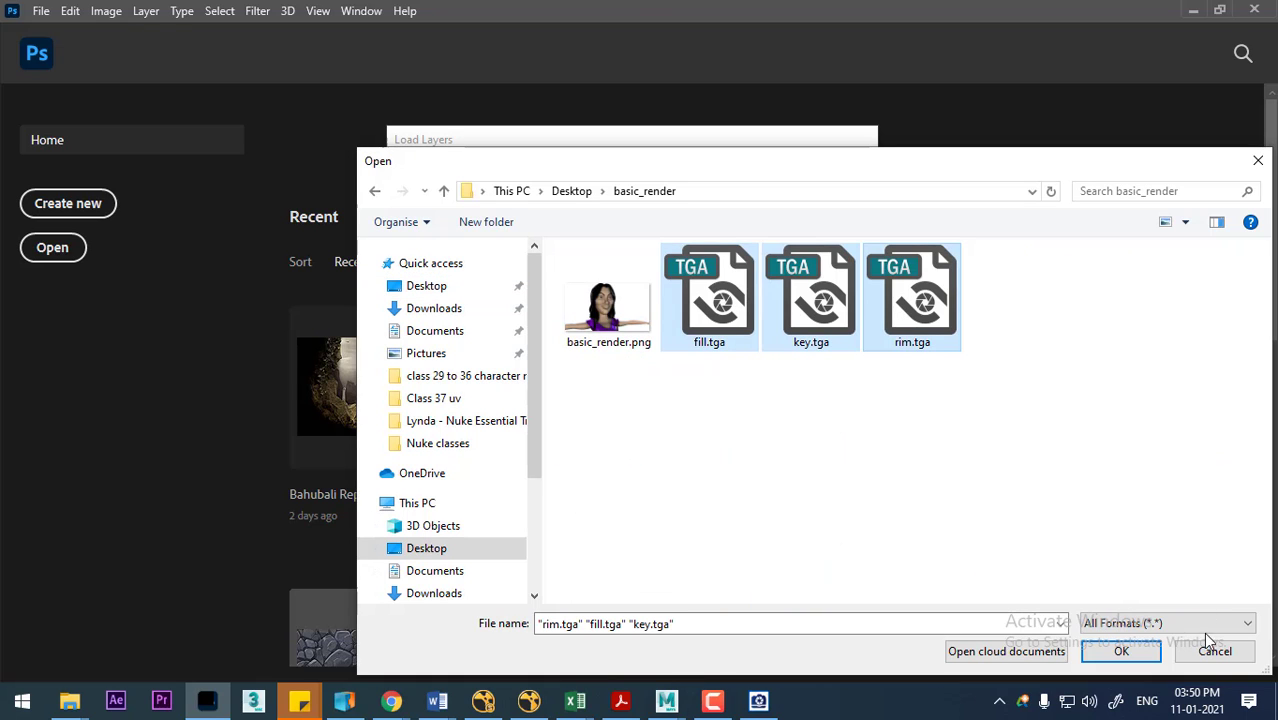
pyautogui.click(1122, 651)
pyautogui.click(836, 190)
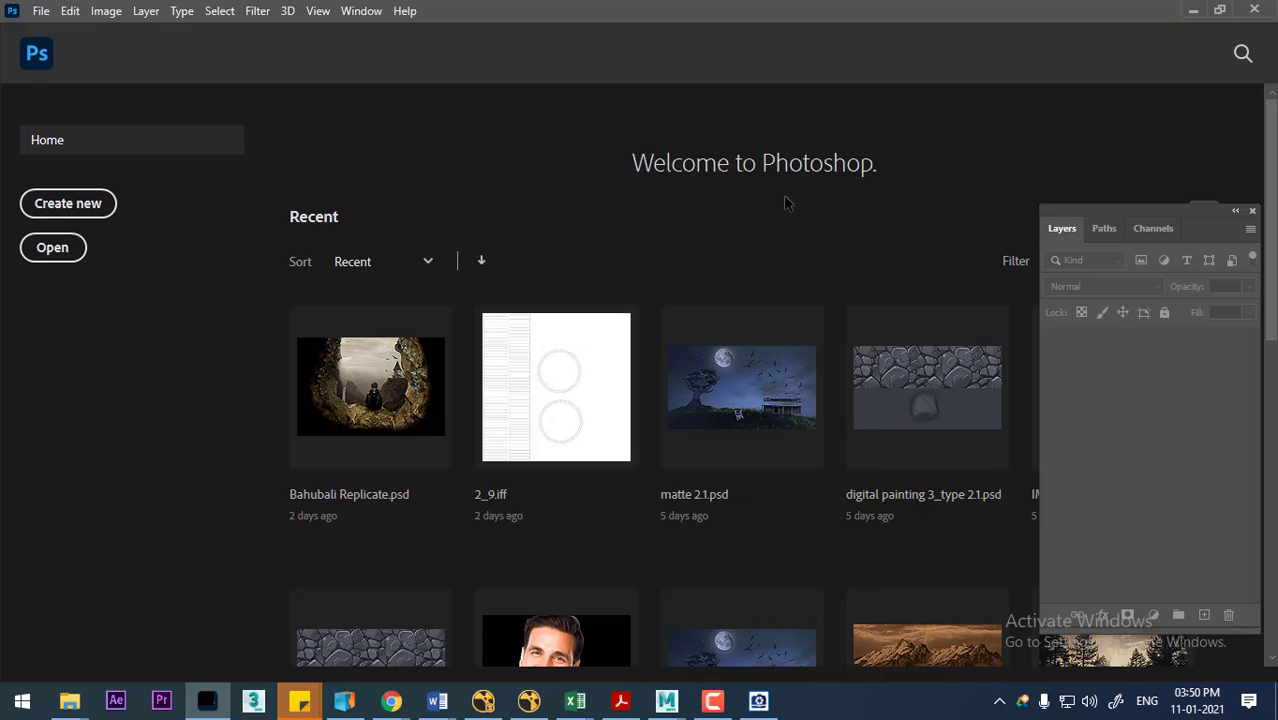
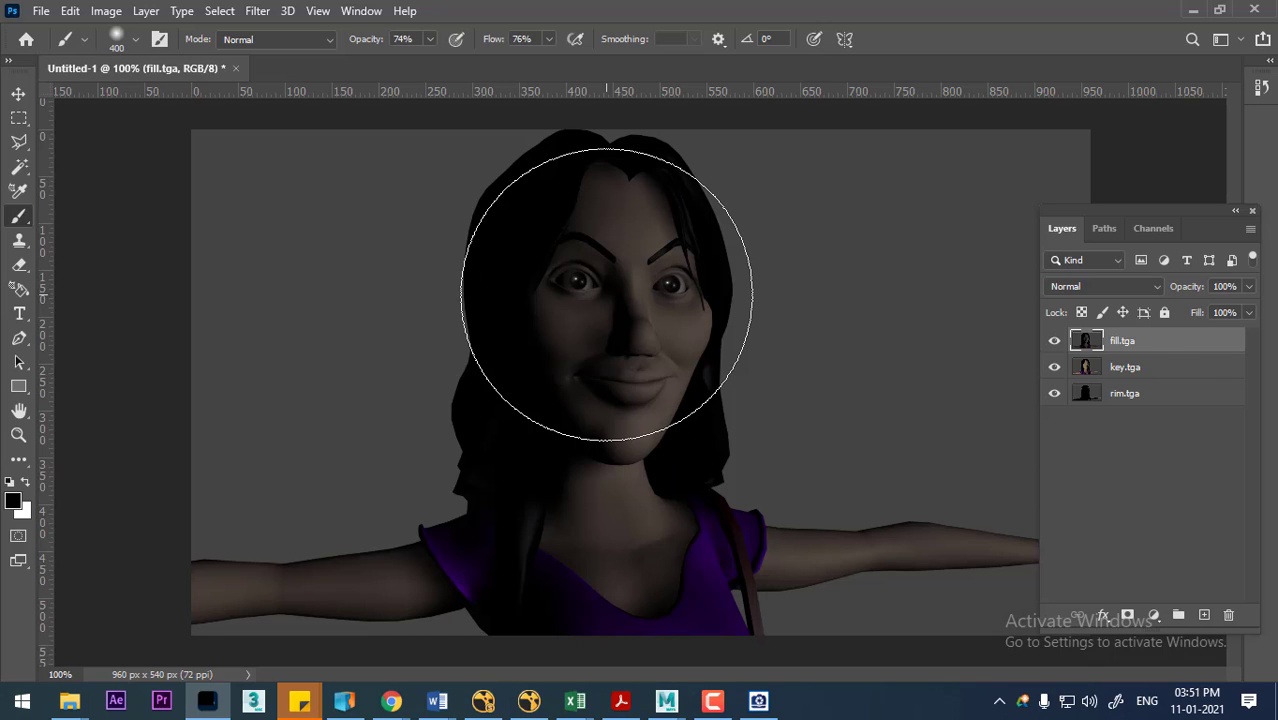
# Step: Set fill.tga to Screen blending, toggling its visibility to compare before and after
pyautogui.click(1053, 343)
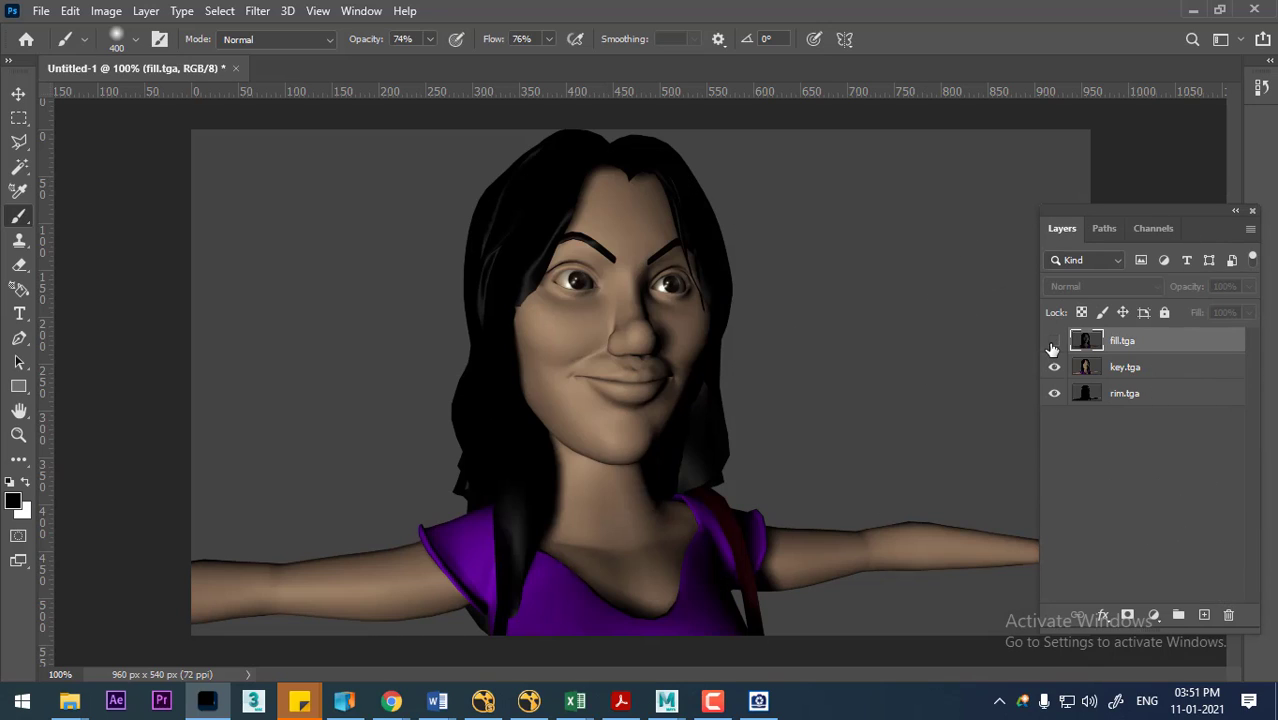
pyautogui.click(1055, 342)
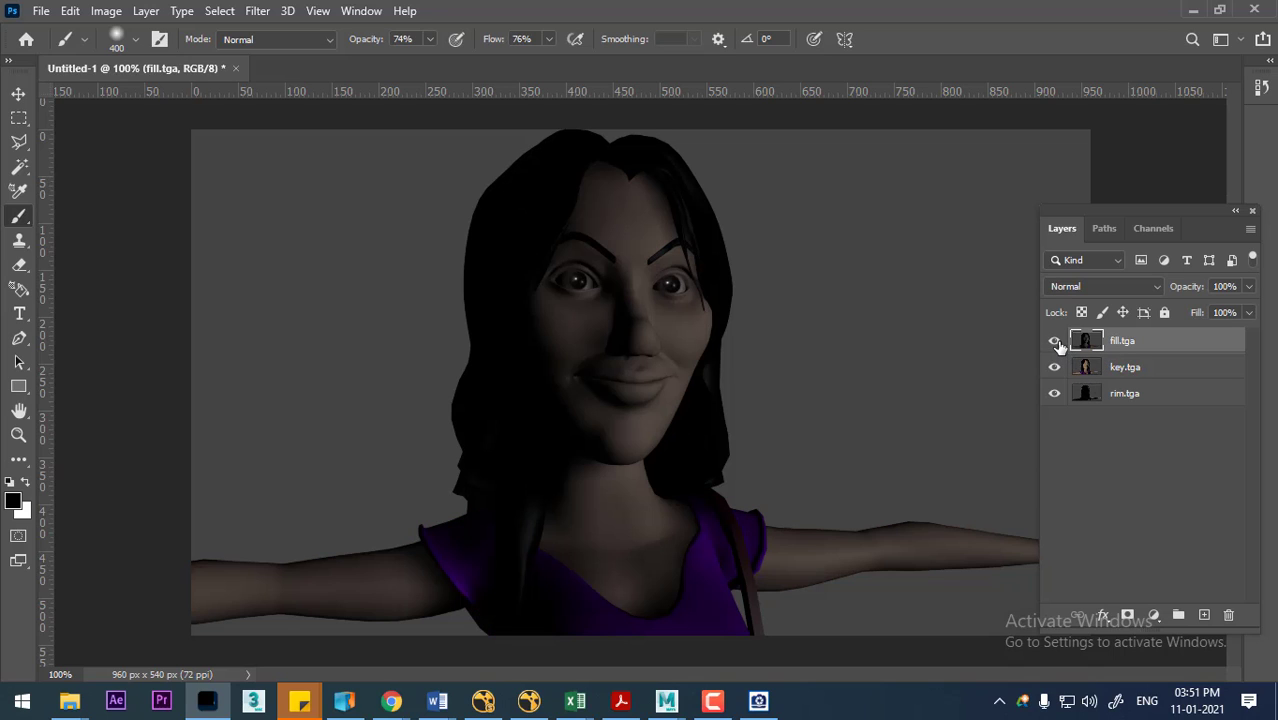
pyautogui.click(1056, 342)
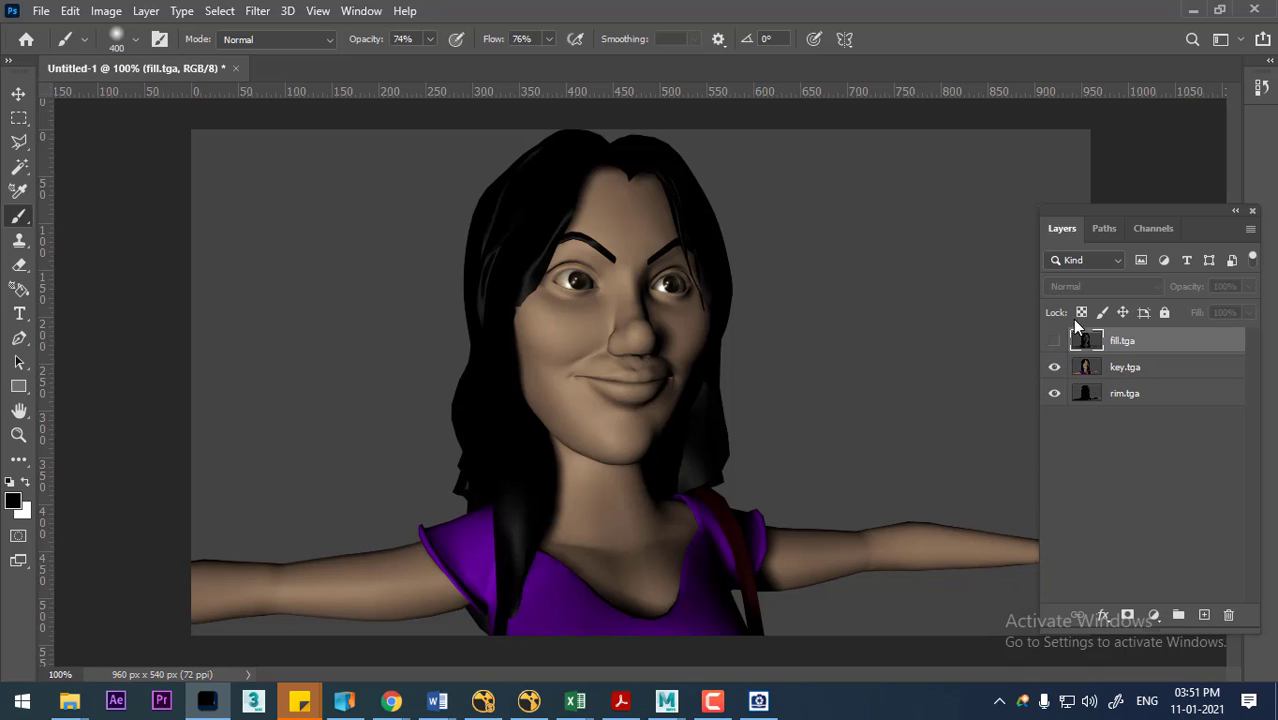
pyautogui.click(1054, 342)
pyautogui.click(1103, 286)
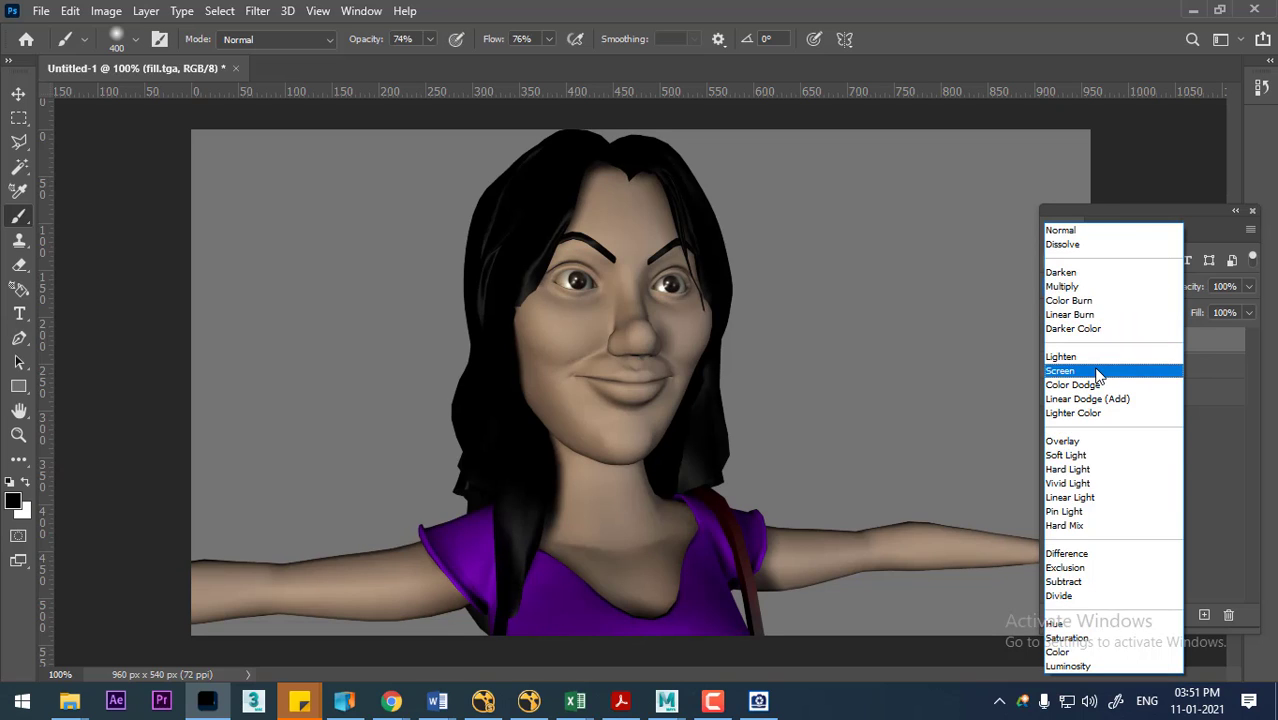
pyautogui.click(1098, 372)
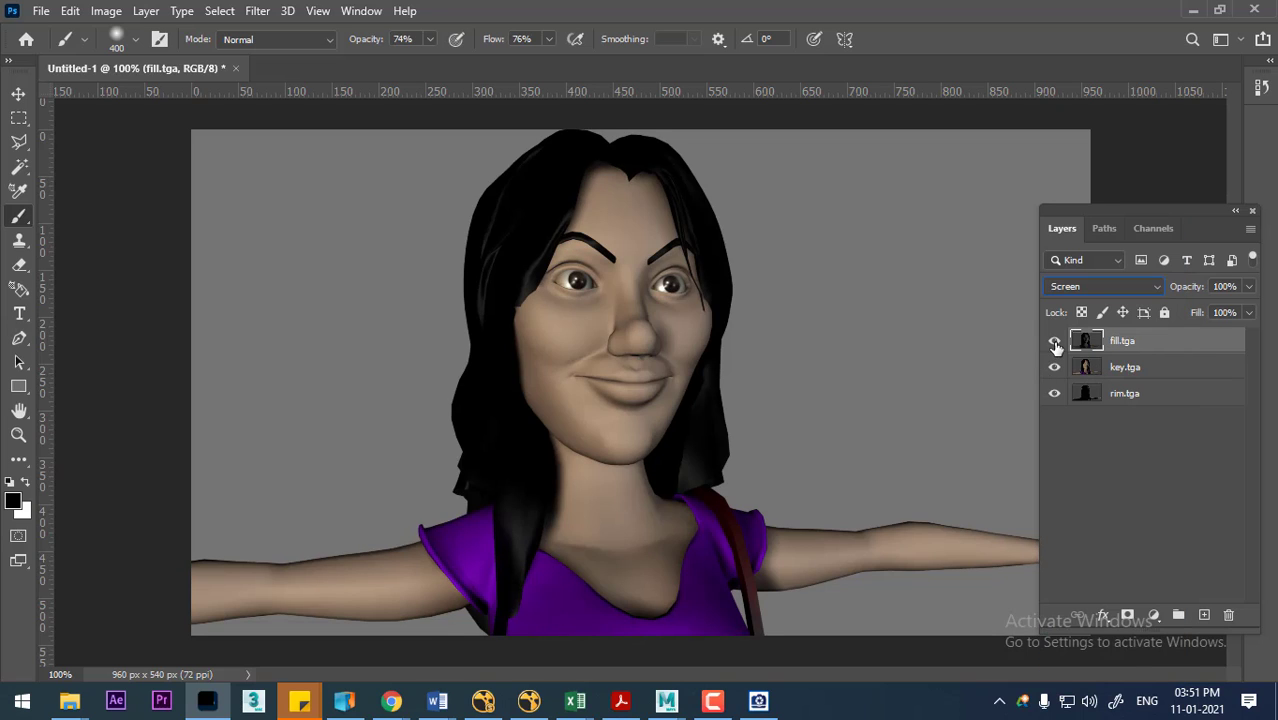
pyautogui.click(1055, 342)
pyautogui.click(1055, 342)
pyautogui.click(1055, 342)
pyautogui.click(1055, 342)
# Step: Set rim.tga to Screen blending and move it to the top of the layer stack
pyautogui.click(1130, 400)
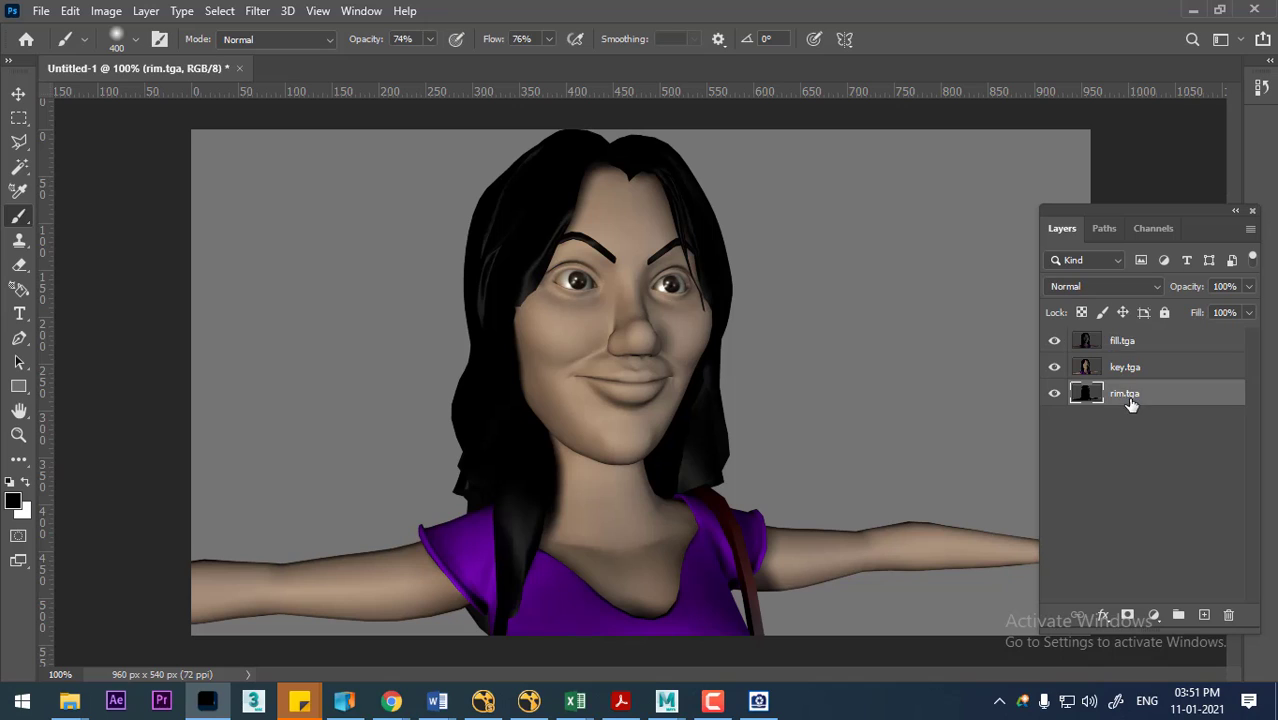
pyautogui.click(1109, 288)
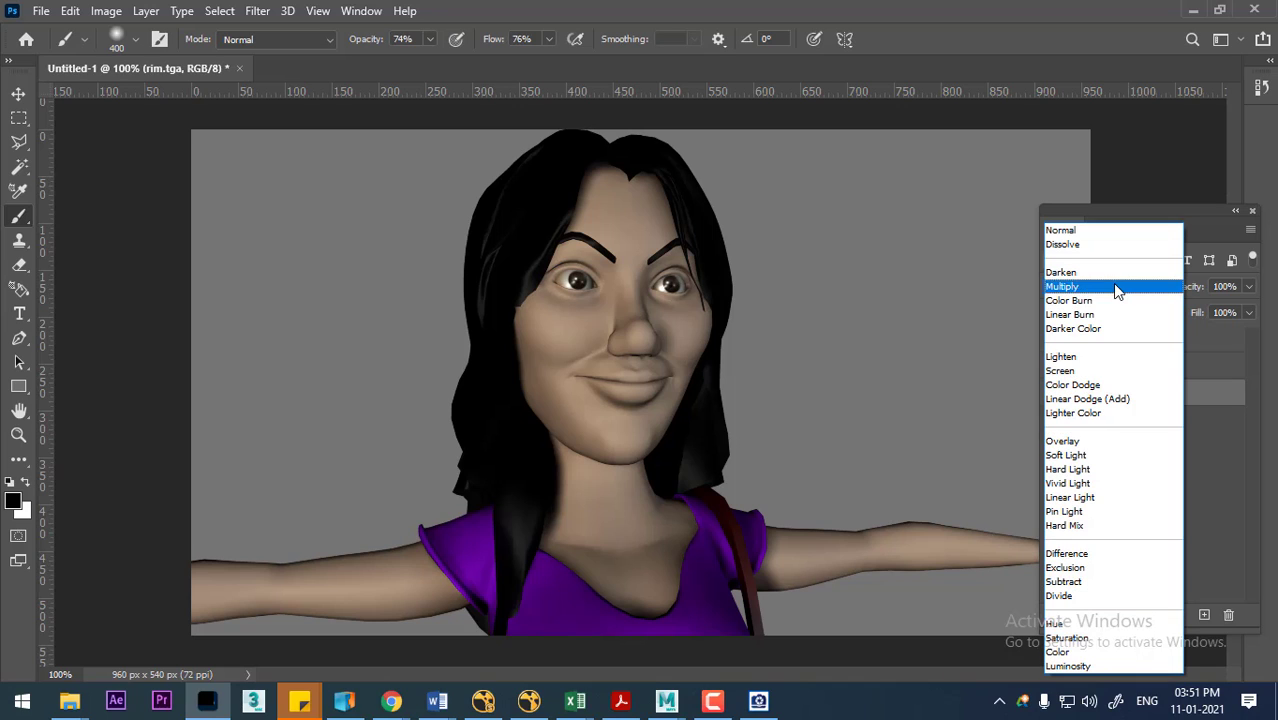
pyautogui.click(1110, 372)
pyautogui.moveTo(1169, 400); pyautogui.dragTo(1165, 341)
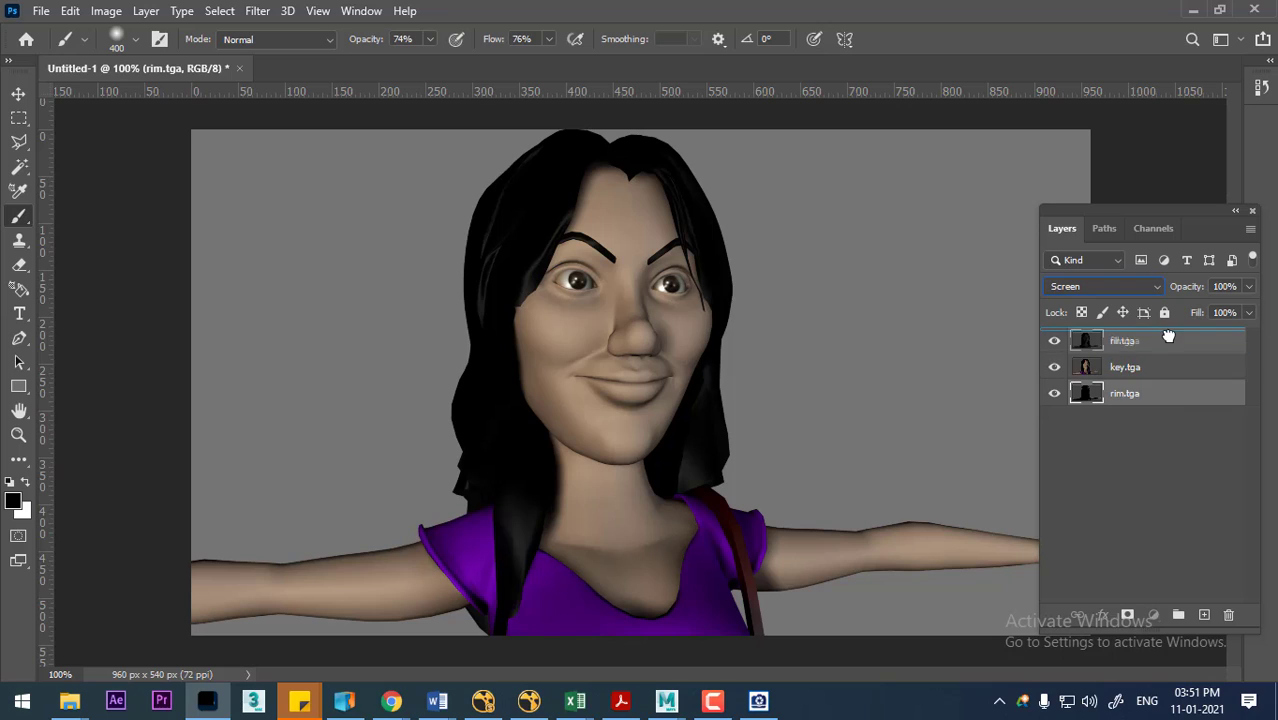
# Step: Toggle the rim, fill and key passes to compare the composite, then select key.tga
pyautogui.click(1058, 342)
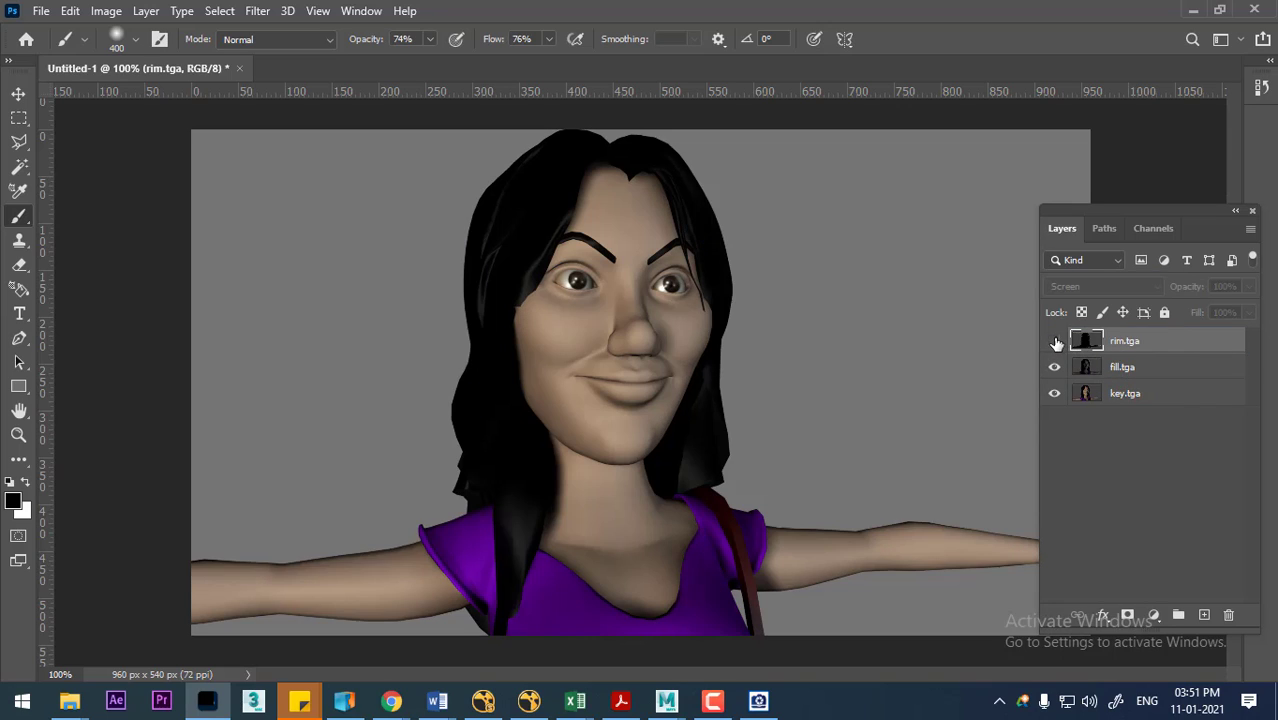
pyautogui.click(1056, 342)
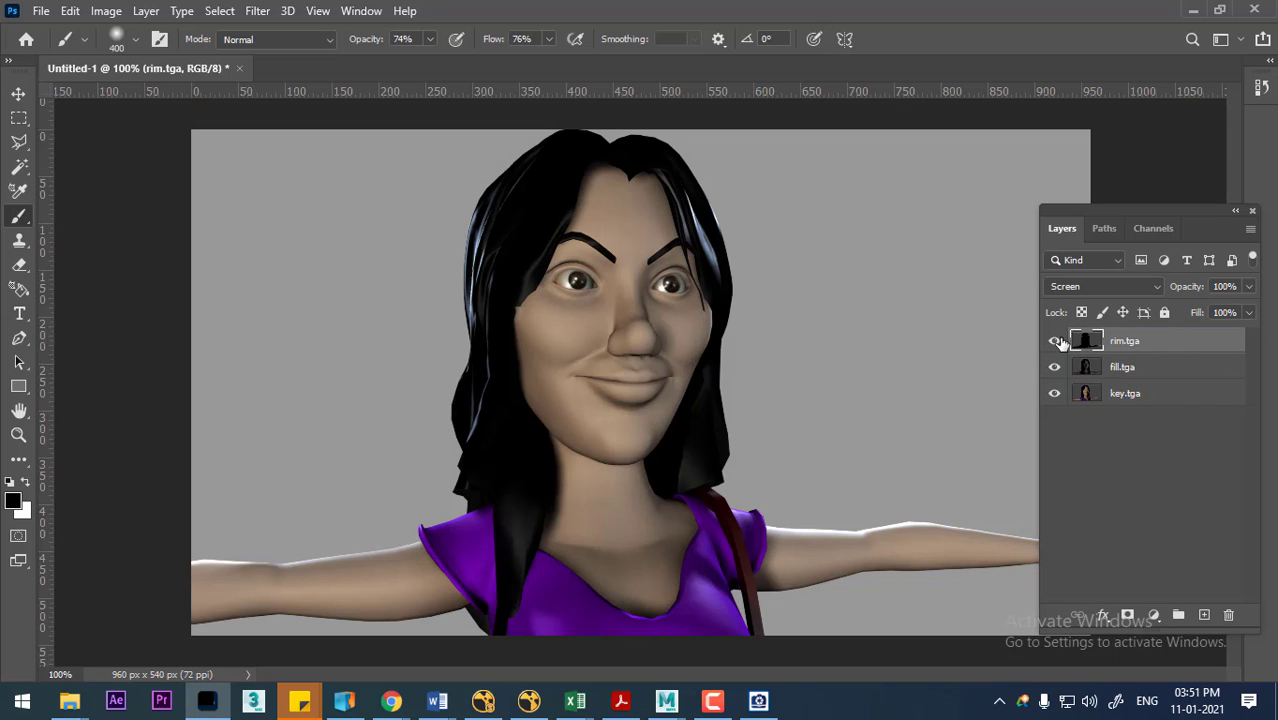
pyautogui.moveTo(1056, 342); pyautogui.dragTo(1060, 400)
pyautogui.click(1055, 393)
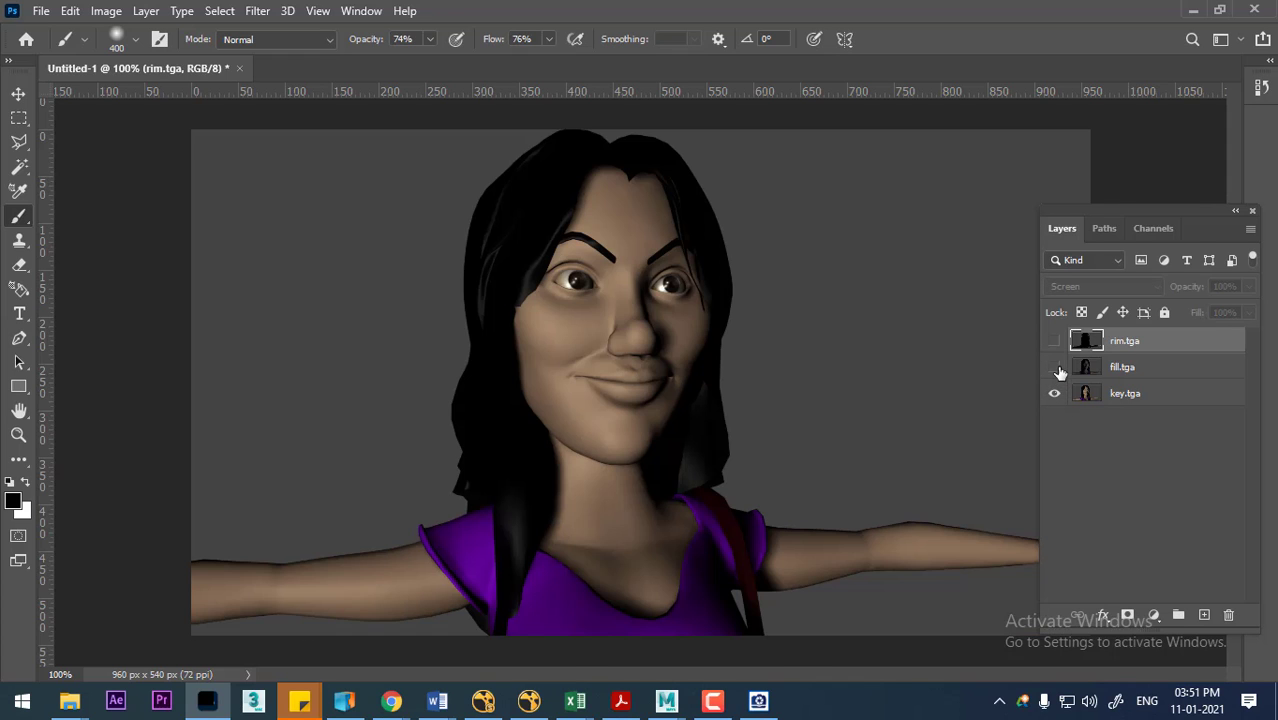
pyautogui.click(1055, 367)
pyautogui.click(1055, 341)
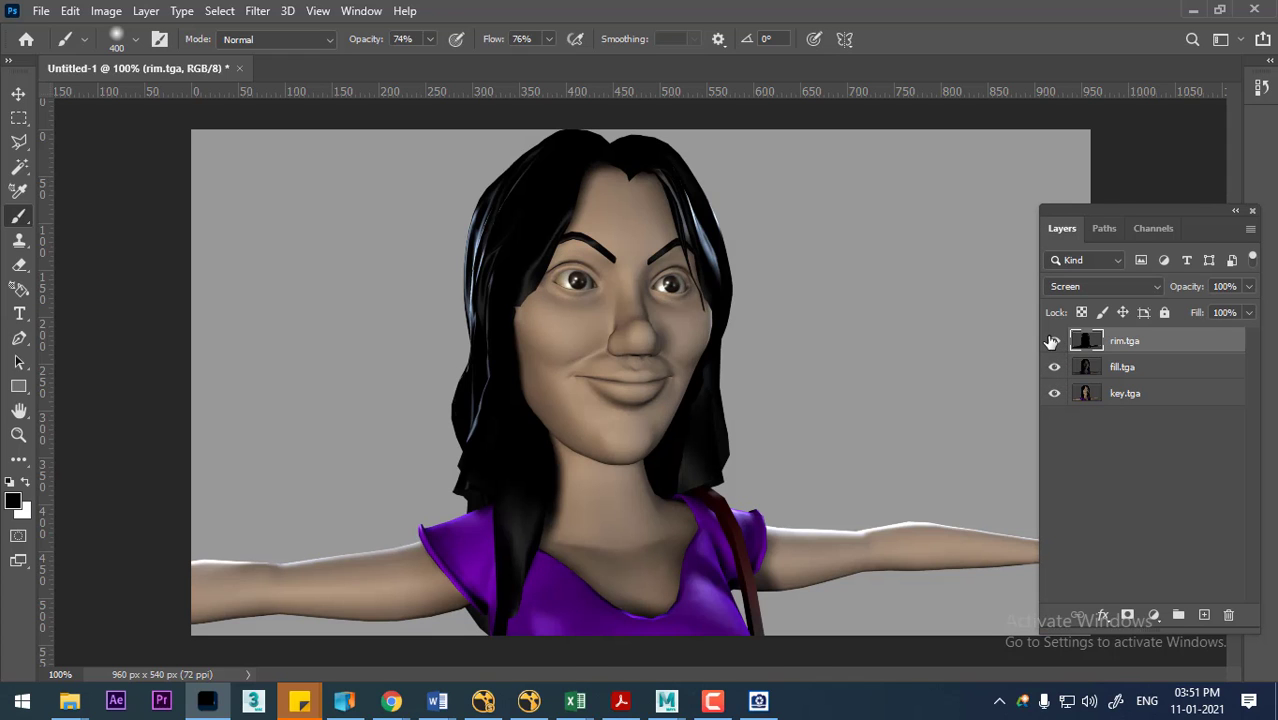
pyautogui.click(1055, 341)
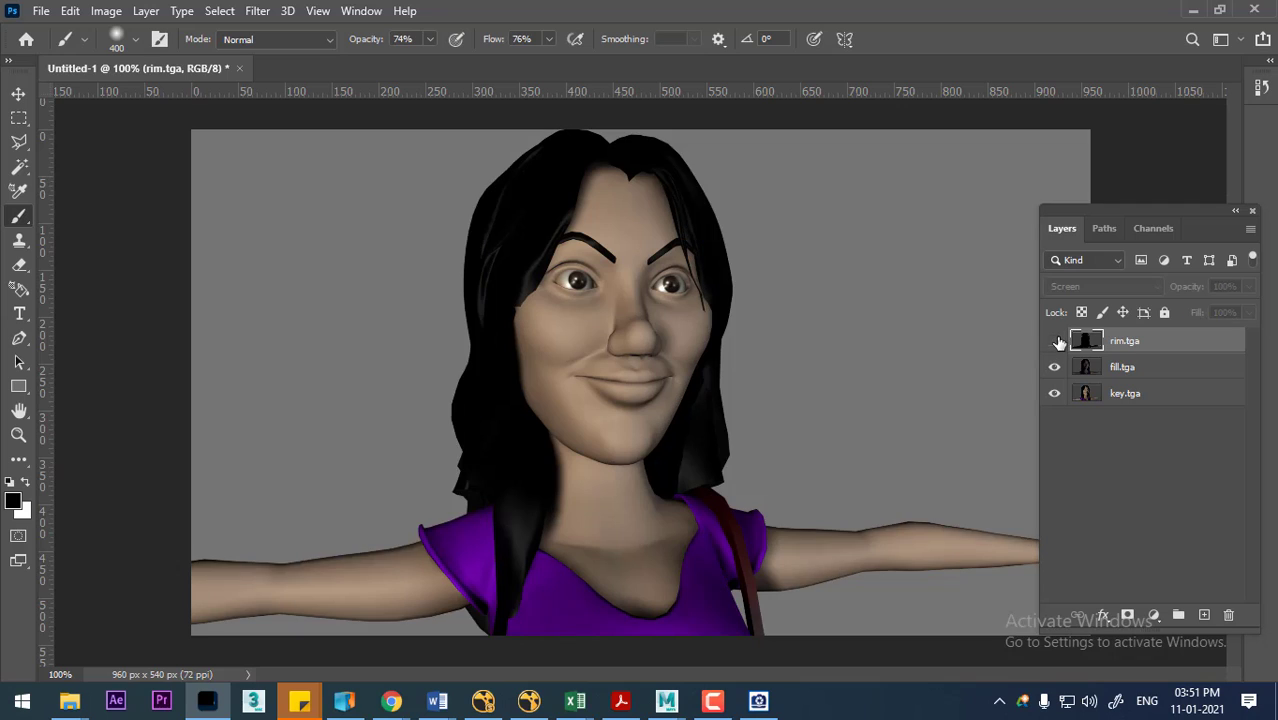
pyautogui.click(1055, 341)
pyautogui.click(1055, 368)
pyautogui.click(1055, 368)
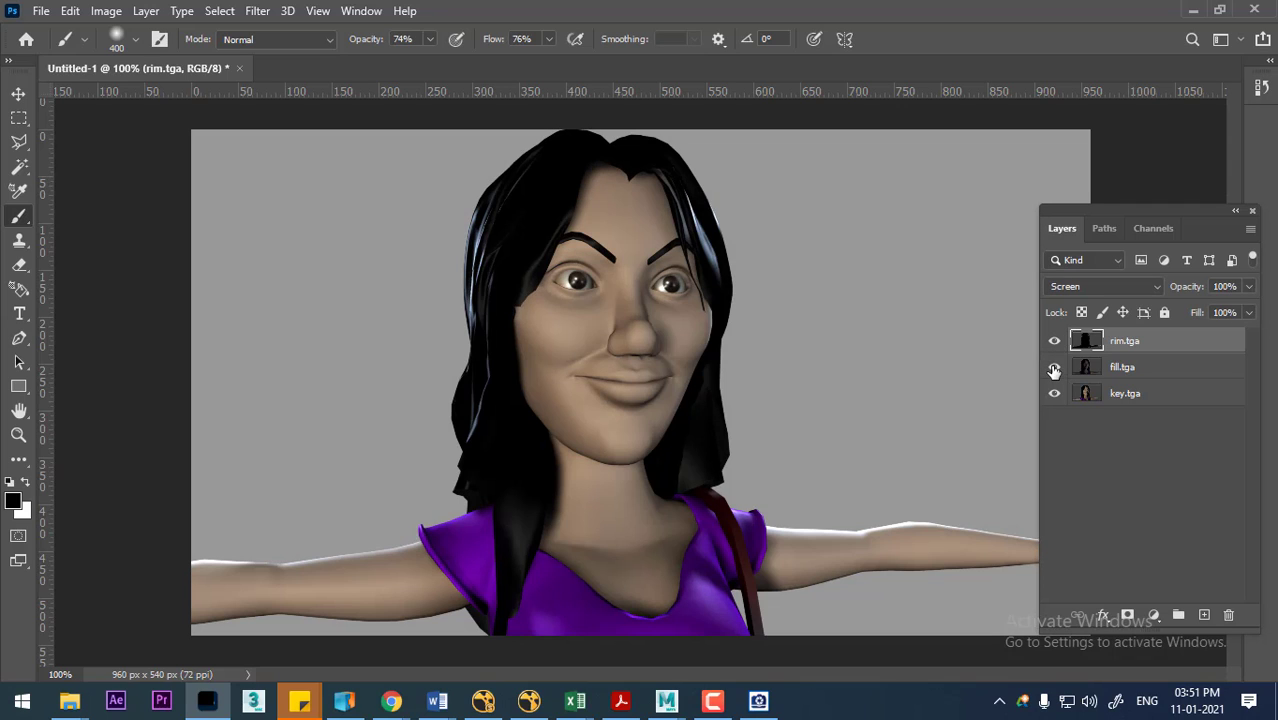
pyautogui.click(1146, 393)
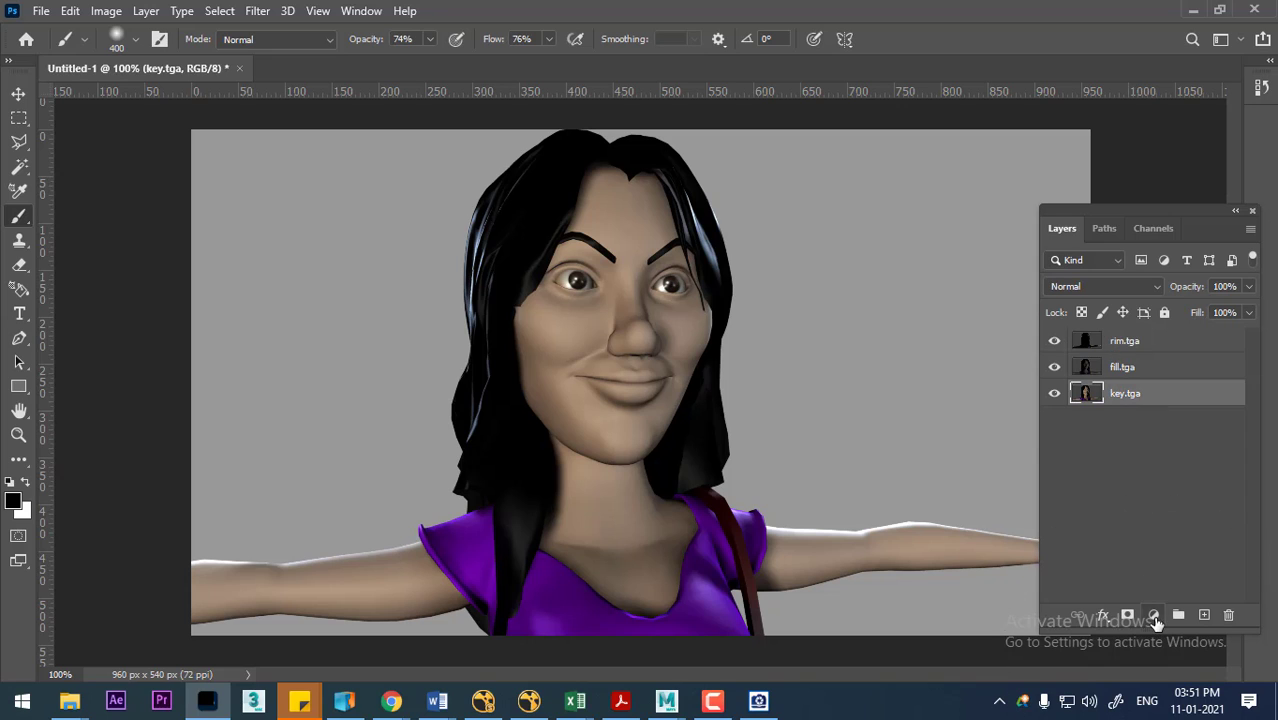
# Step: Add a Hue/Saturation layer above key.tga with a slight hue nudge, then hide it
pyautogui.click(1155, 616)
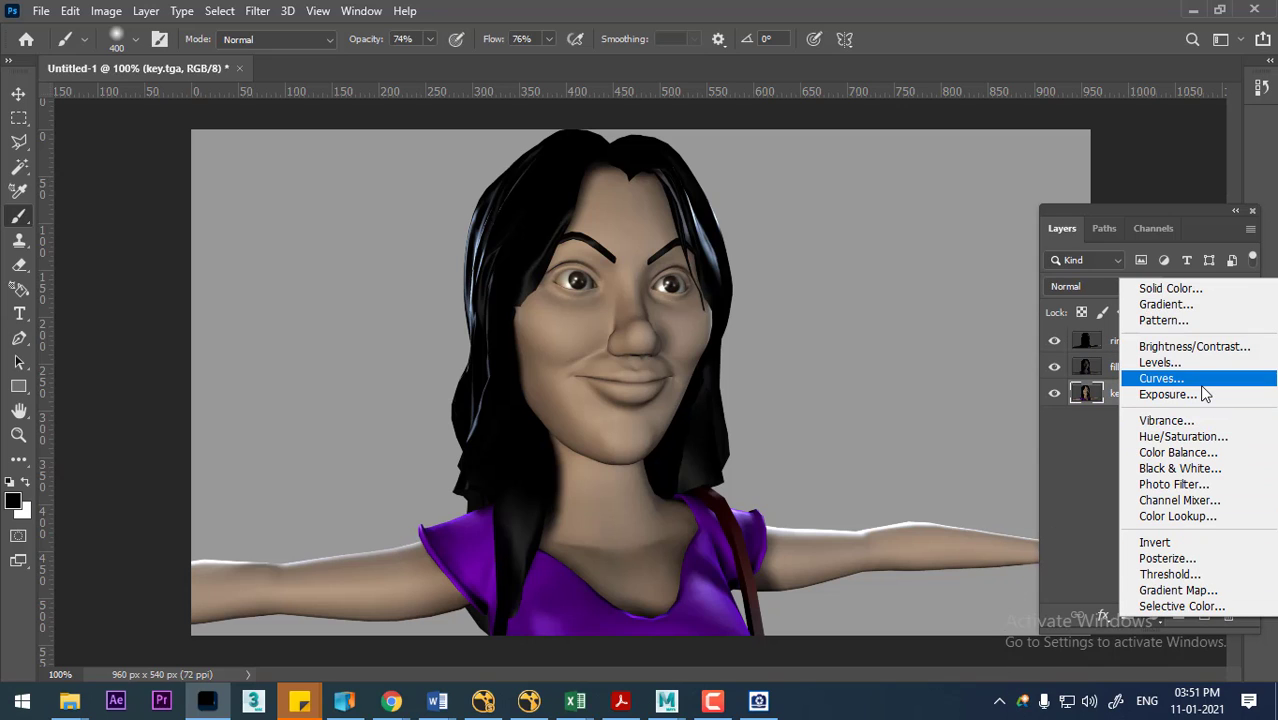
pyautogui.click(1190, 436)
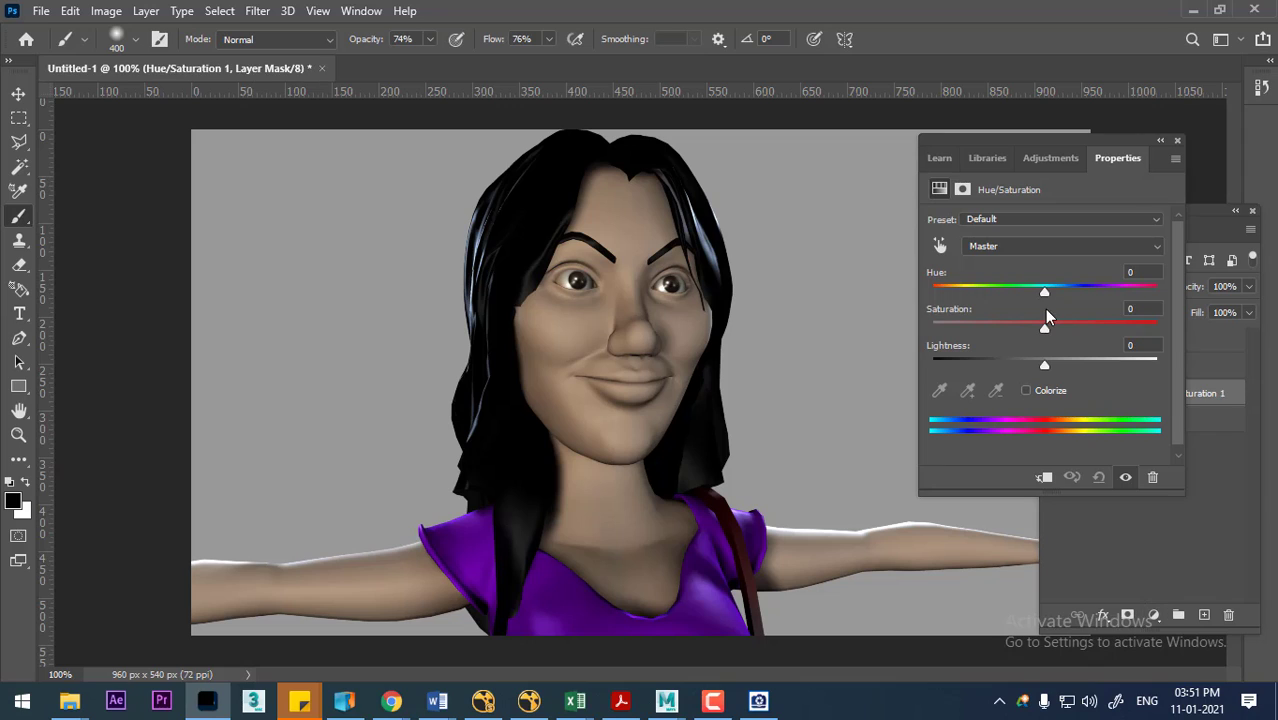
pyautogui.moveTo(1048, 299)
pyautogui.mouseDown()
pyautogui.moveTo(1060, 332)
pyautogui.moveTo(1060, 297)
pyautogui.moveTo(962, 292)
pyautogui.moveTo(1078, 292)
pyautogui.moveTo(1038, 299)
pyautogui.mouseUp()
pyautogui.click(1178, 142)
pyautogui.click(1054, 393)
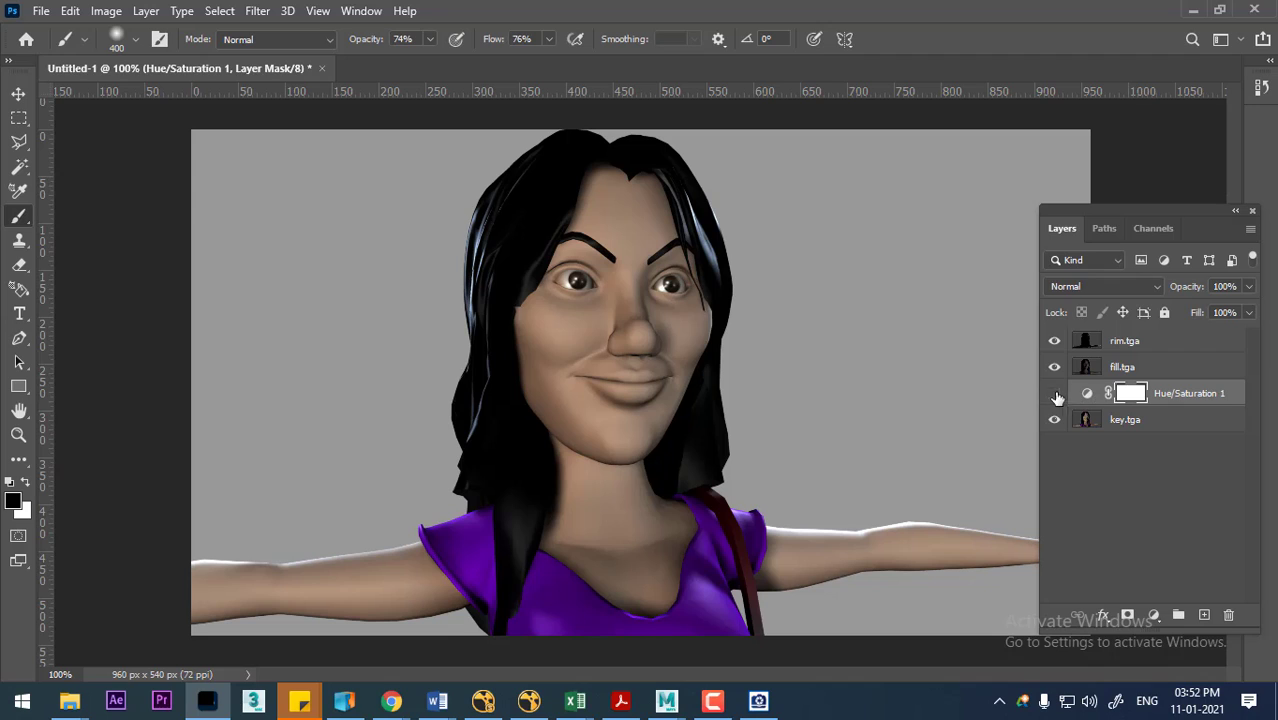
# Step: Add a Brightness/Contrast layer with brightness 33 and contrast 0, then select fill.tga
pyautogui.click(1153, 615)
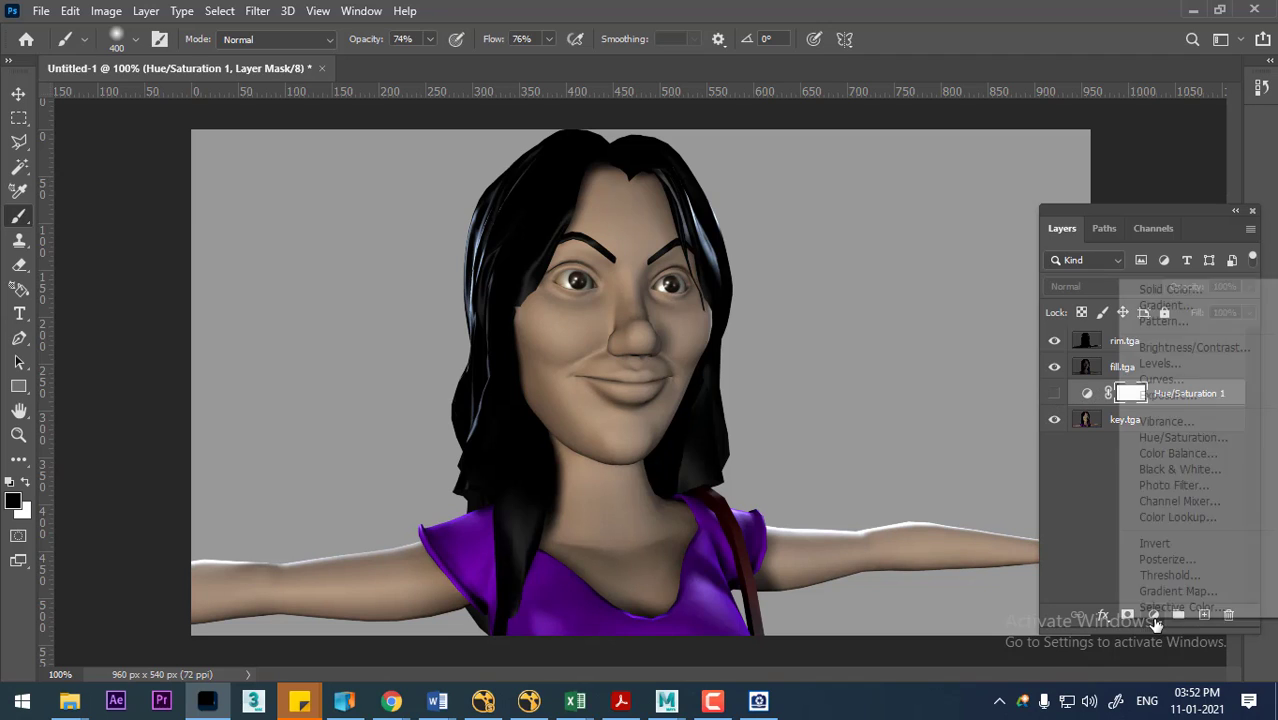
pyautogui.click(1217, 352)
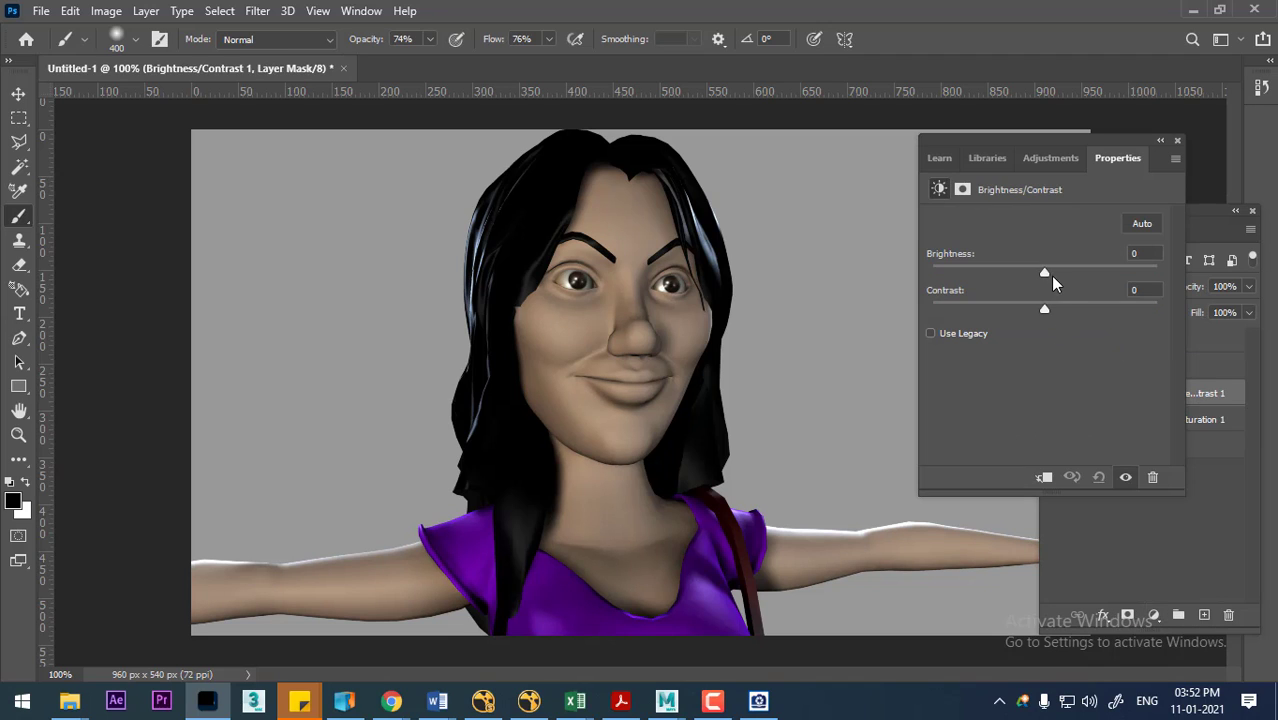
pyautogui.moveTo(1052, 273); pyautogui.dragTo(1069, 276)
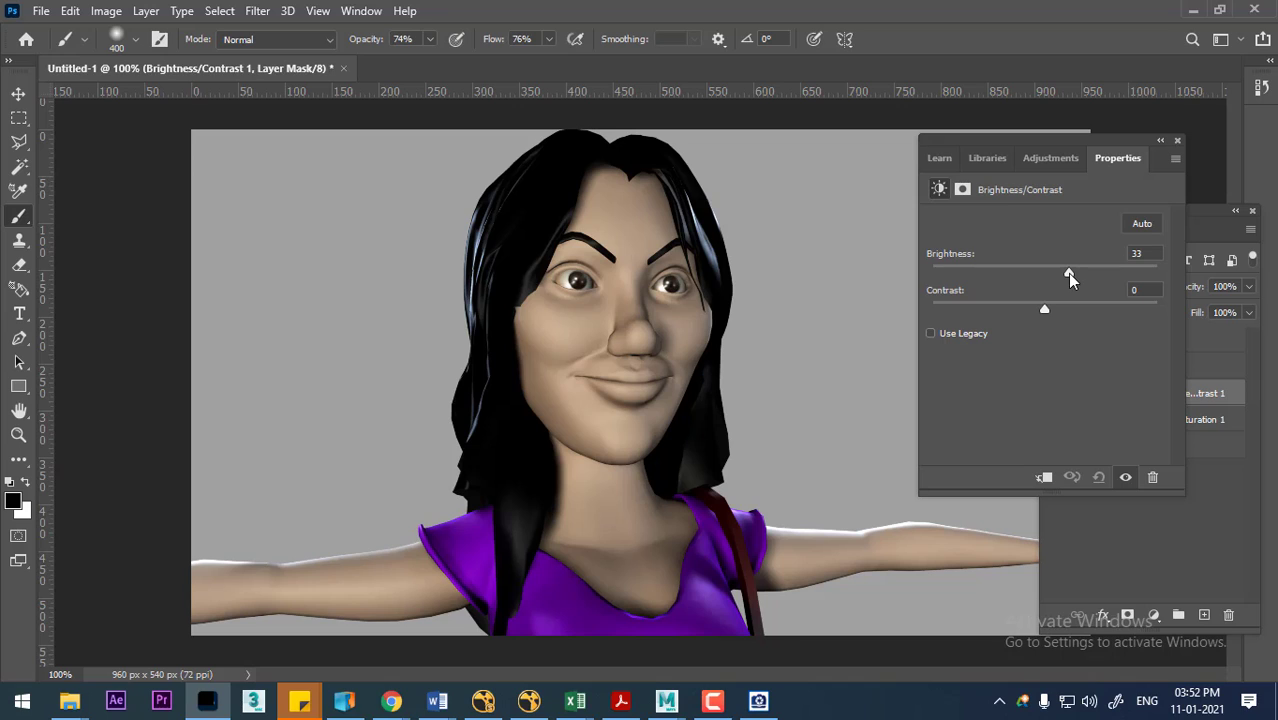
pyautogui.moveTo(1063, 311); pyautogui.dragTo(1043, 312)
pyautogui.click(1177, 140)
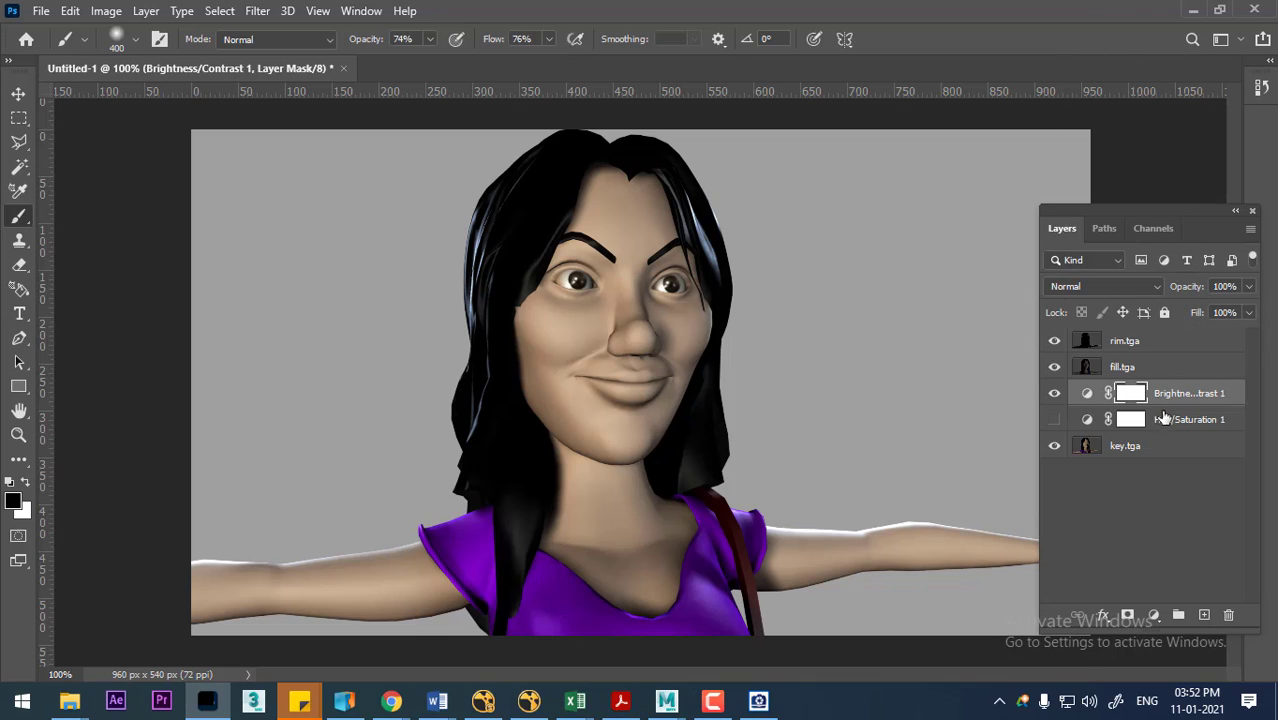
pyautogui.click(1148, 370)
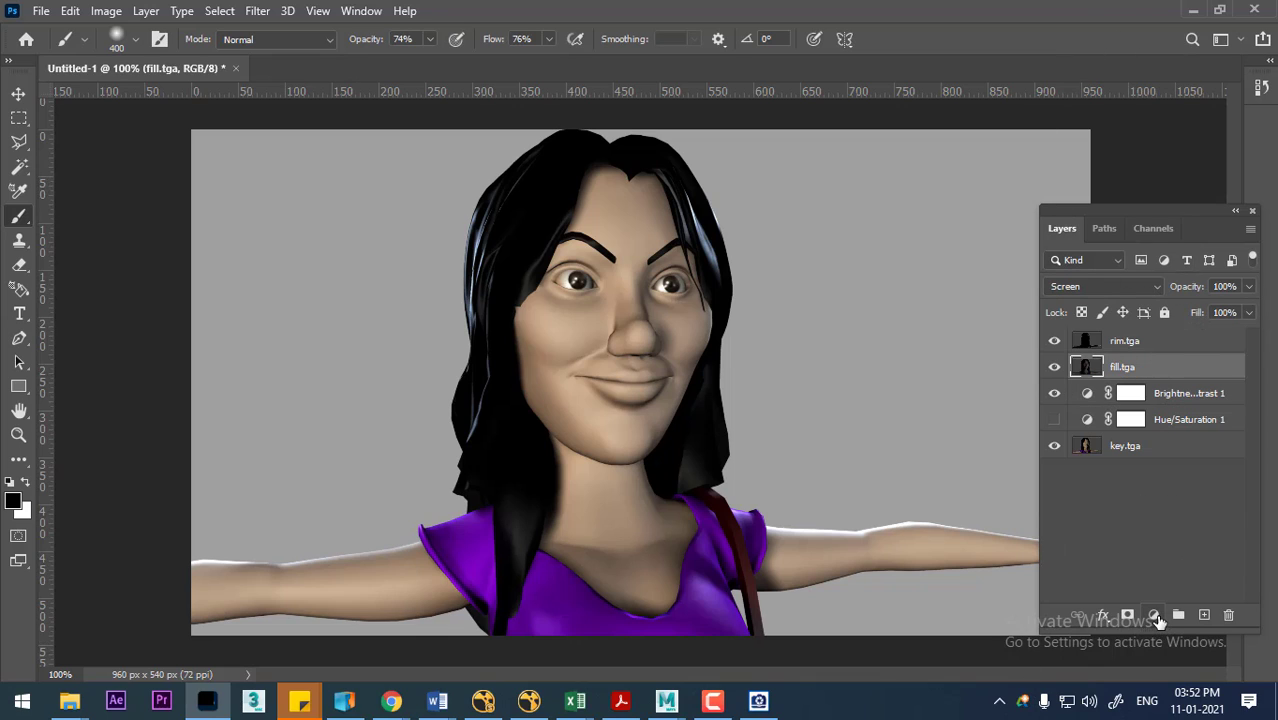
# Step: Add a Curves layer clipped to fill.tga with its midpoint raised to brighten the fill pass
pyautogui.click(1154, 616)
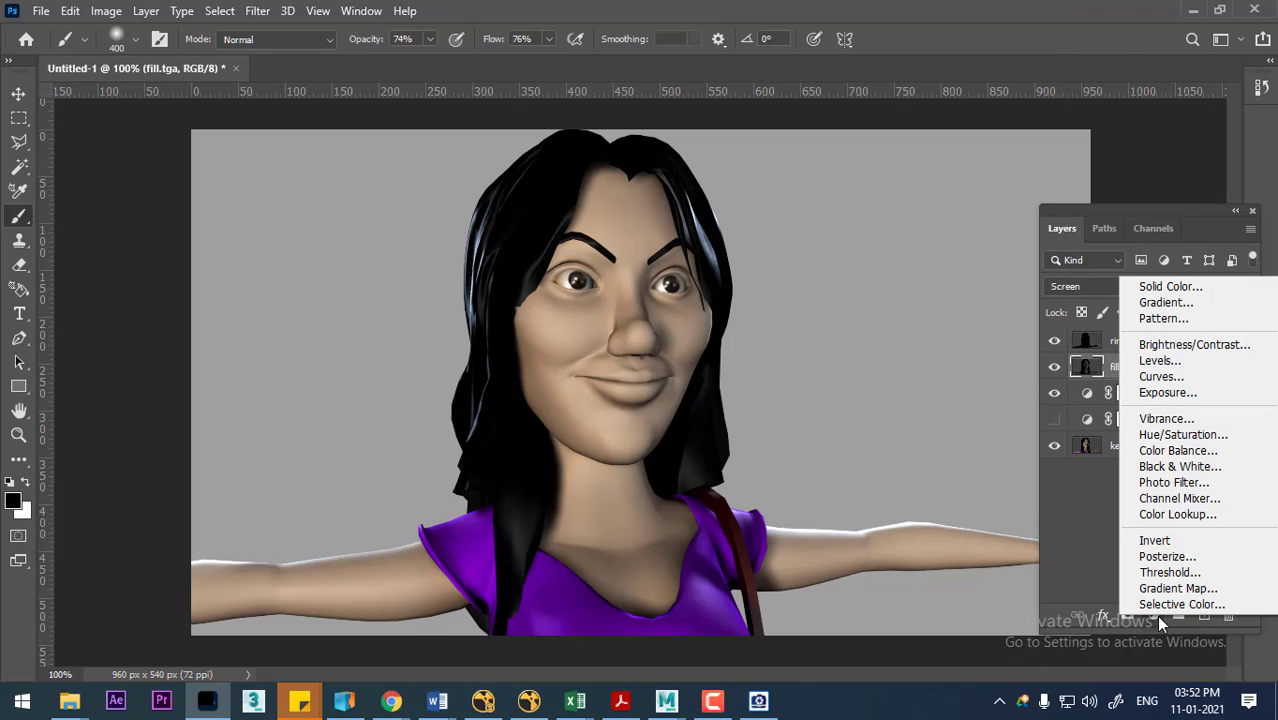
pyautogui.click(1219, 388)
pyautogui.click(1062, 348)
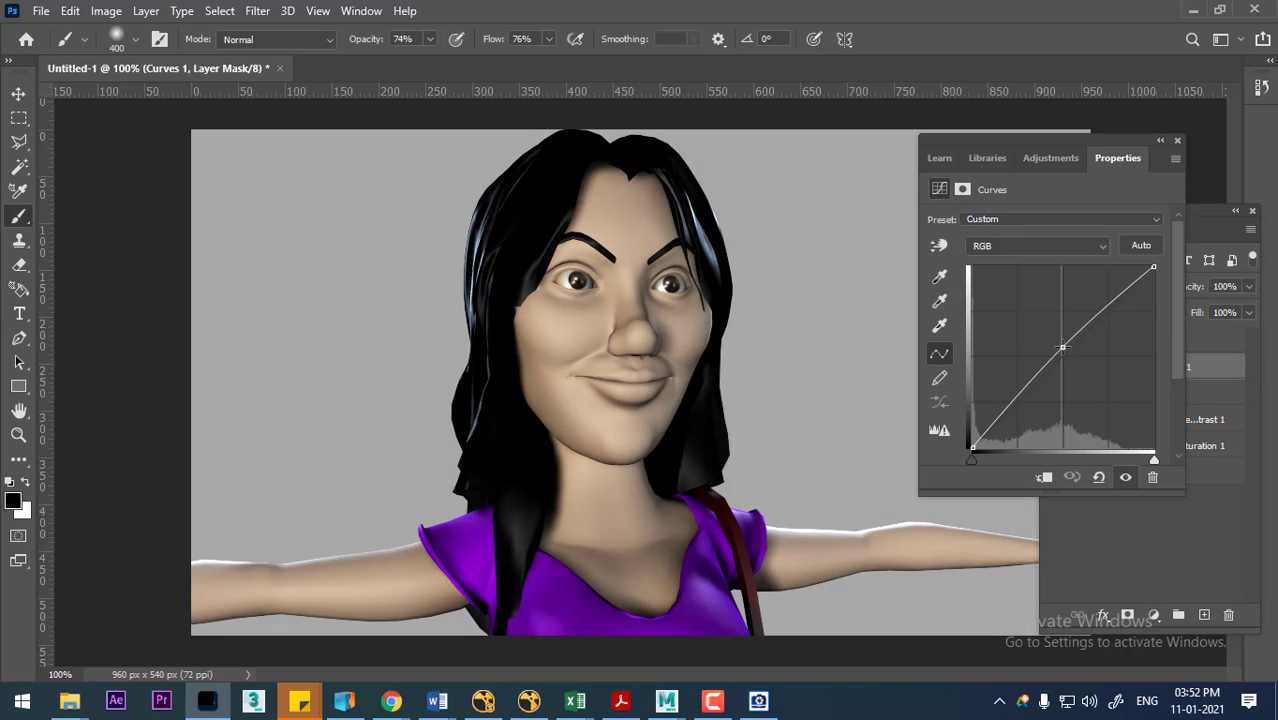
pyautogui.moveTo(1062, 348); pyautogui.dragTo(1064, 351)
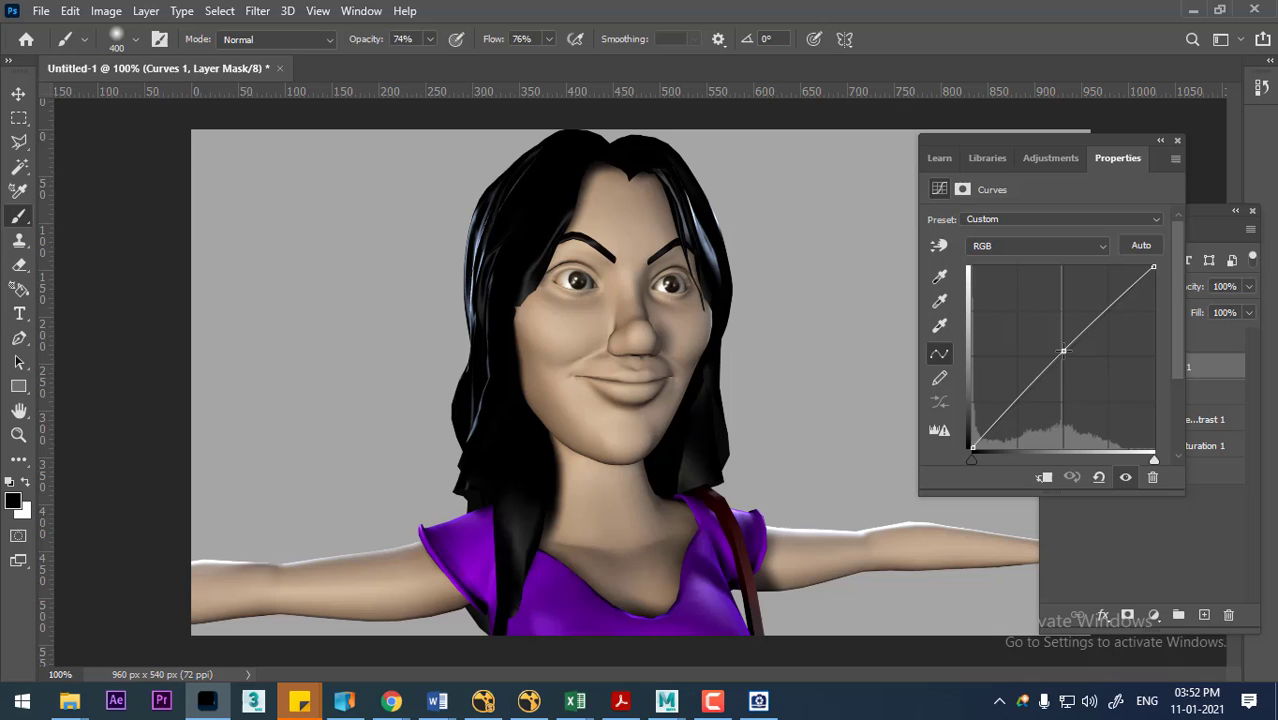
pyautogui.click(1046, 482)
pyautogui.moveTo(1063, 360); pyautogui.dragTo(1063, 345)
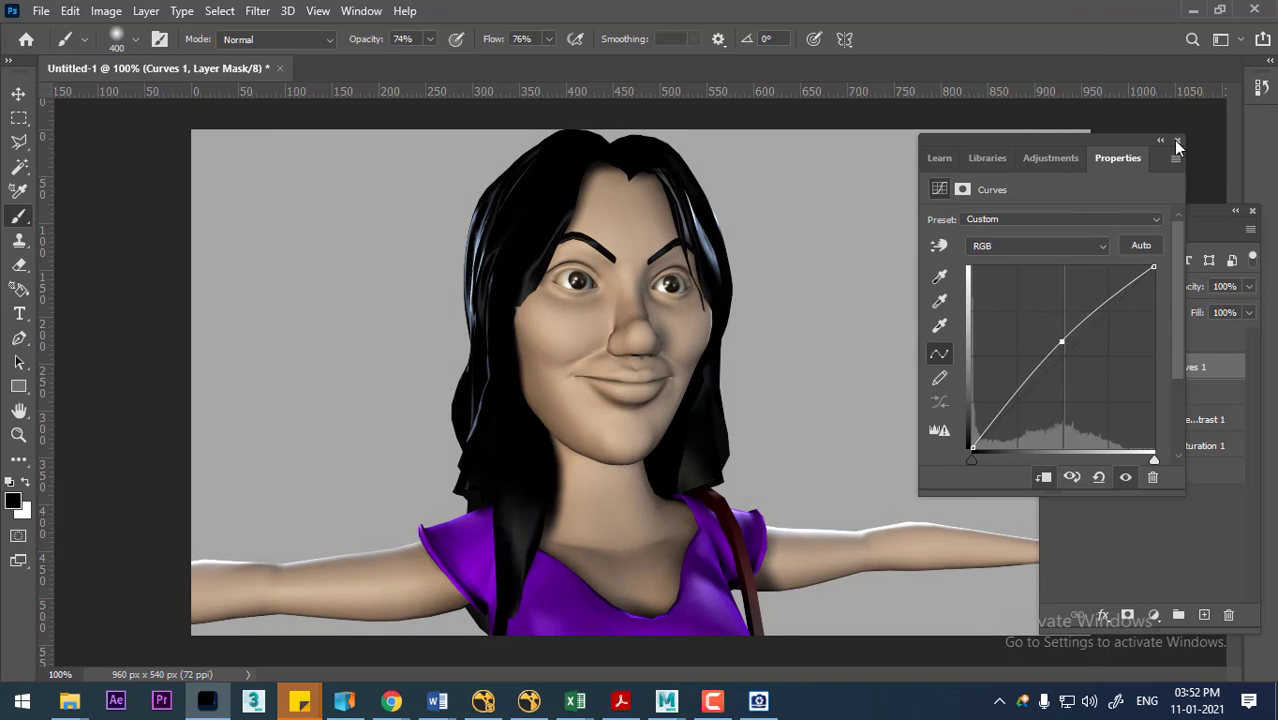
pyautogui.click(1177, 143)
# Step: Add a Hue/Saturation layer on rim.tga with the hue shifted to +27
pyautogui.click(1140, 345)
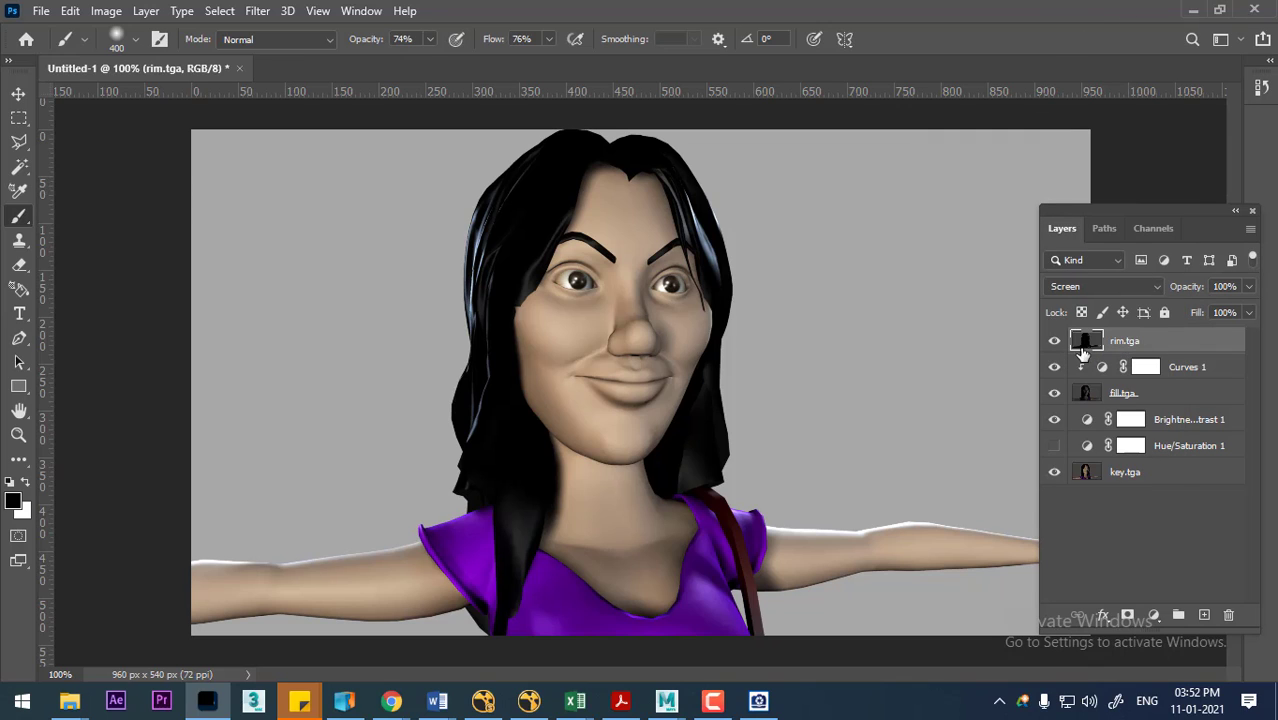
pyautogui.click(1055, 341)
pyautogui.click(1055, 341)
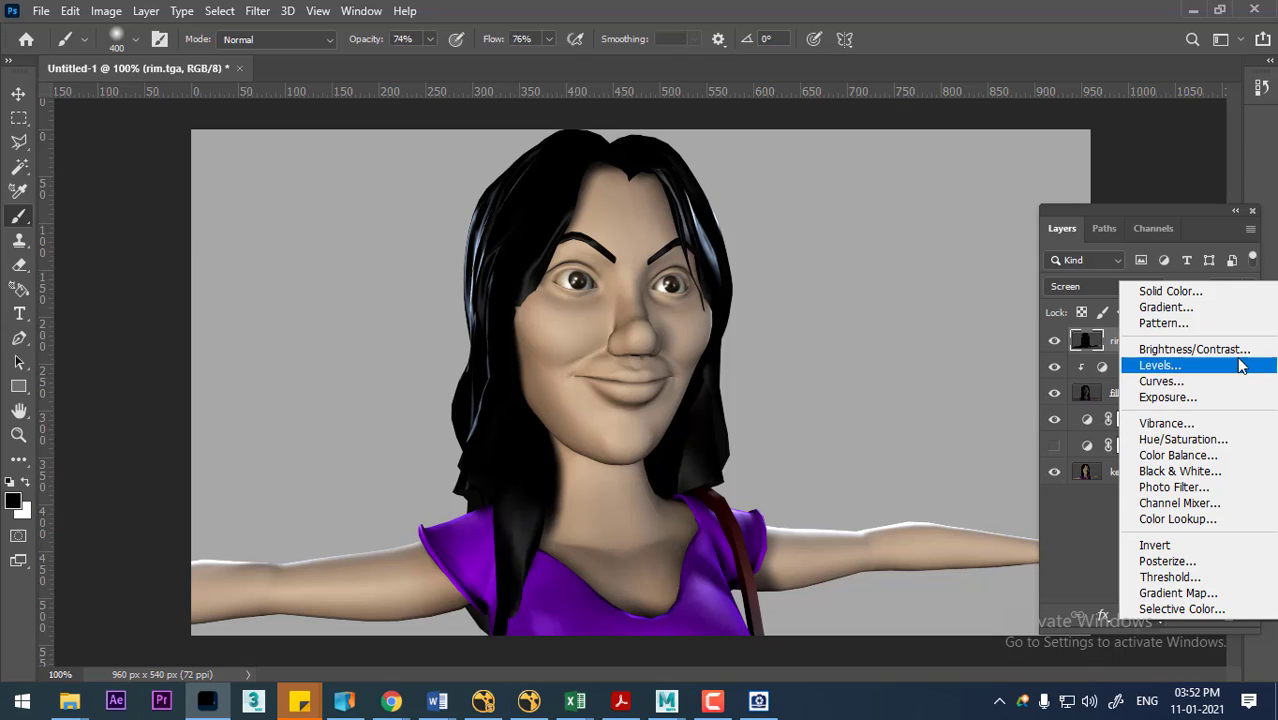
pyautogui.click(1226, 441)
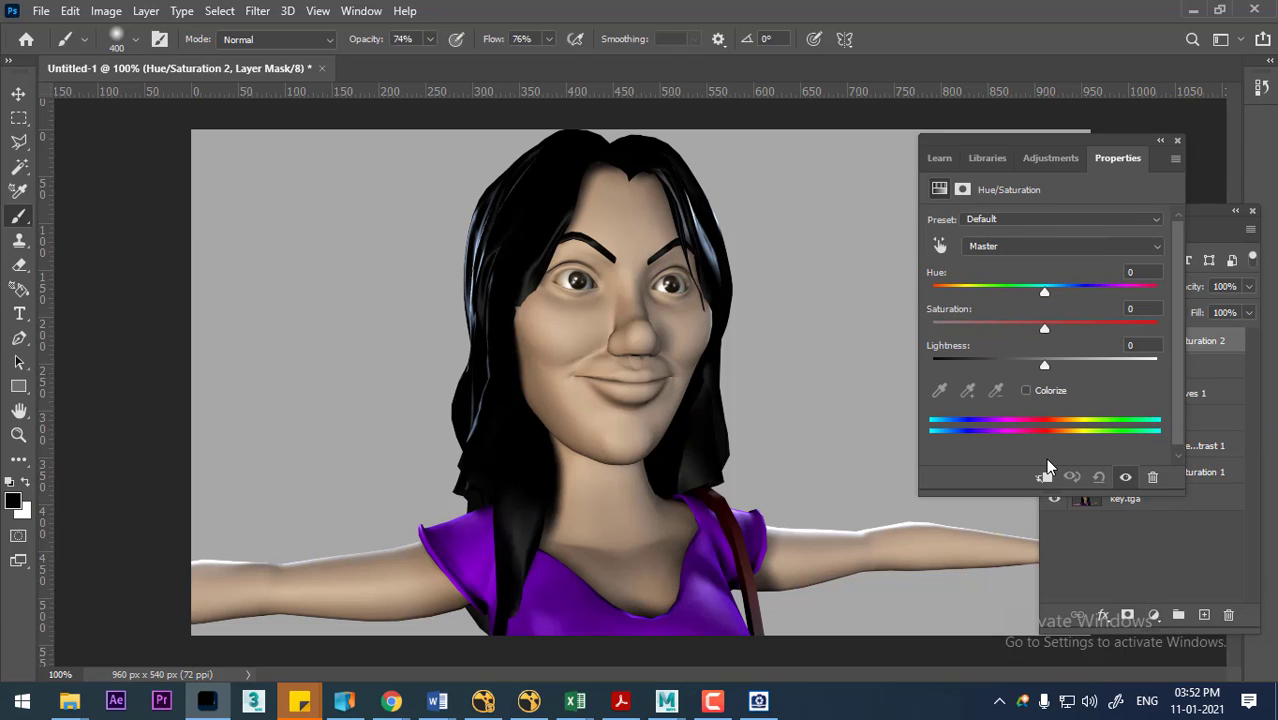
pyautogui.moveTo(1044, 296)
pyautogui.mouseDown()
pyautogui.moveTo(1147, 297)
pyautogui.moveTo(1030, 285)
pyautogui.moveTo(1093, 293)
pyautogui.mouseUp()
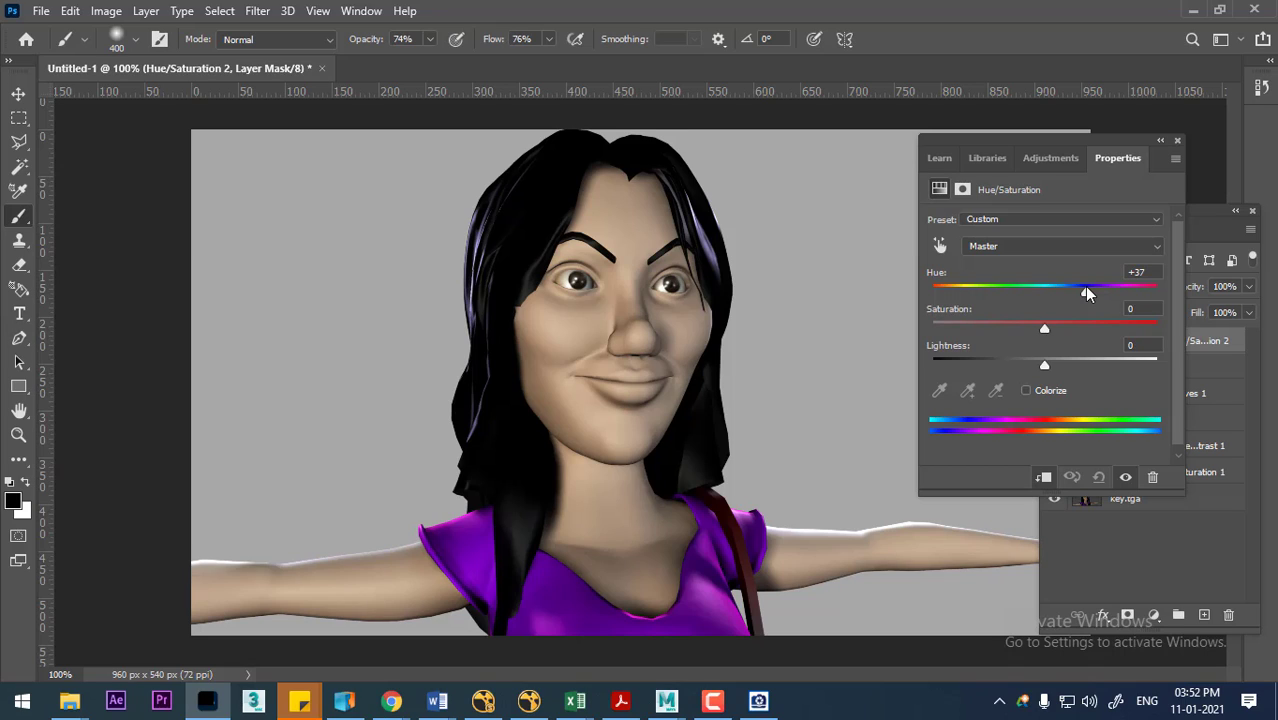
pyautogui.moveTo(1081, 290); pyautogui.dragTo(1074, 290)
pyautogui.click(1177, 141)
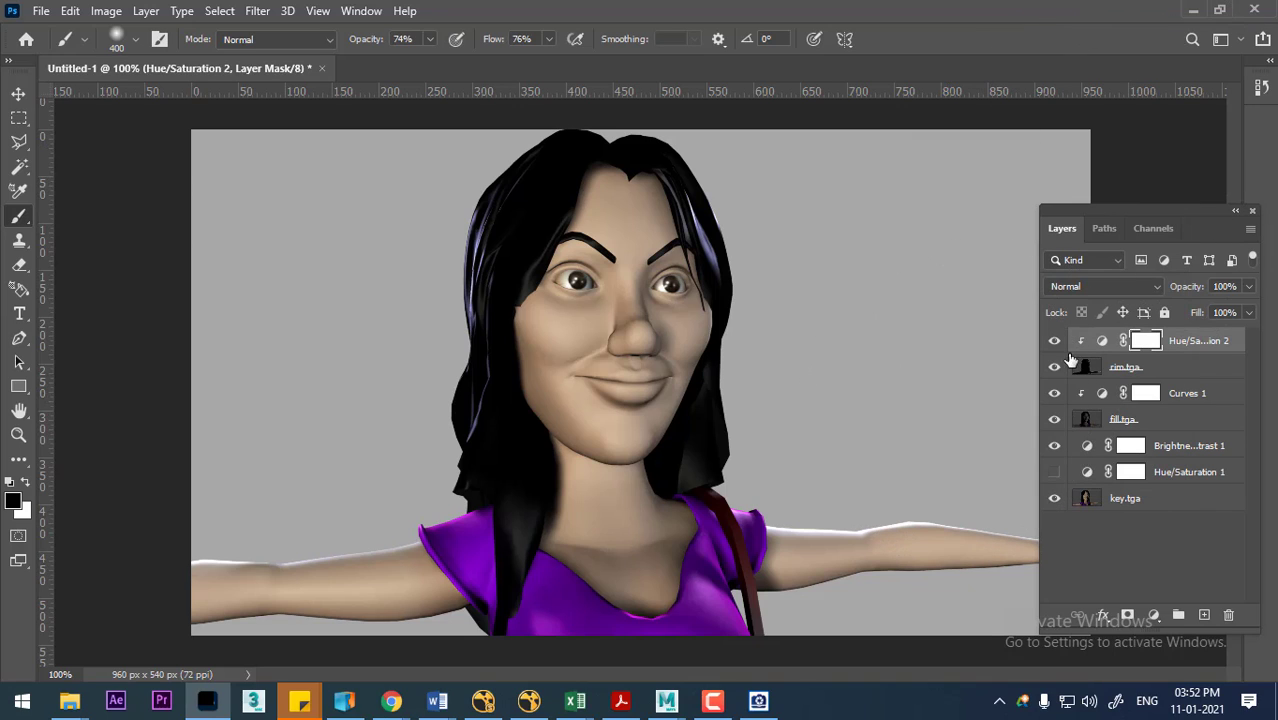
# Step: Toggle Hue/Saturation 2, rim, Curves 1, fill.tga and Brightness/Contrast 1 to compare each effect
pyautogui.click(1054, 341)
pyautogui.click(1054, 341)
pyautogui.click(1054, 367)
pyautogui.click(1054, 367)
pyautogui.click(1054, 393)
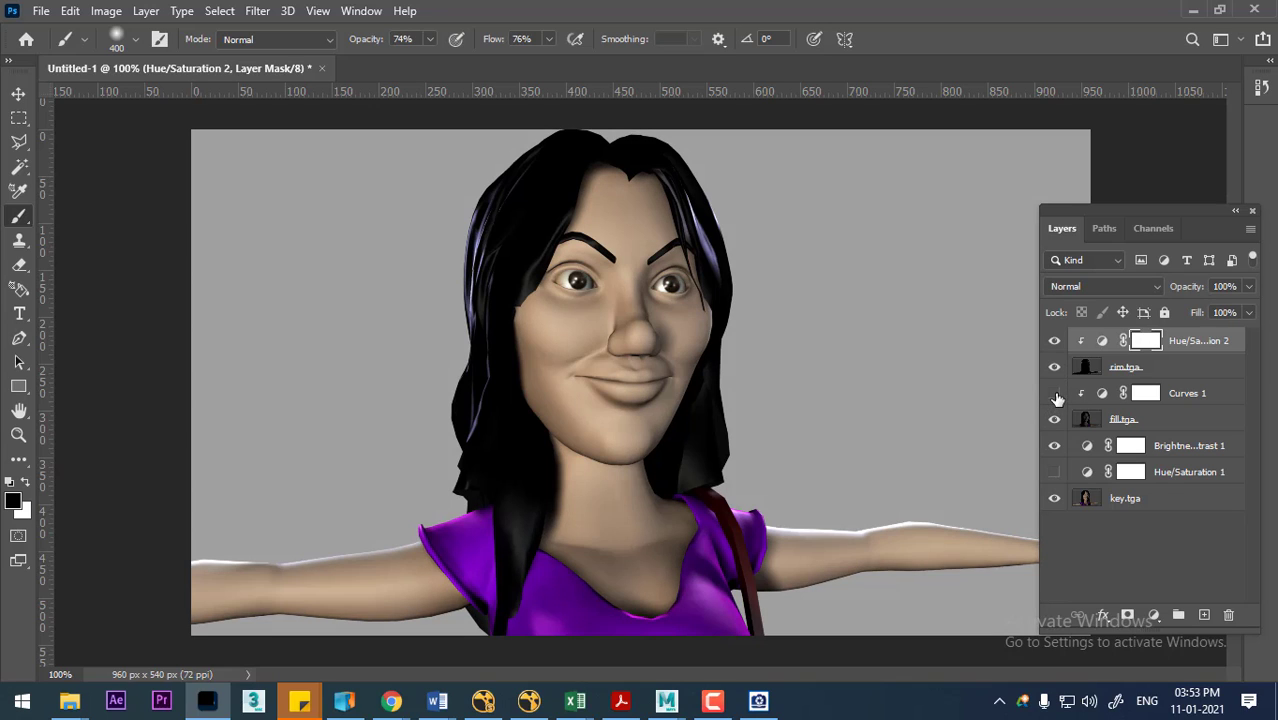
pyautogui.click(1054, 393)
pyautogui.click(1055, 420)
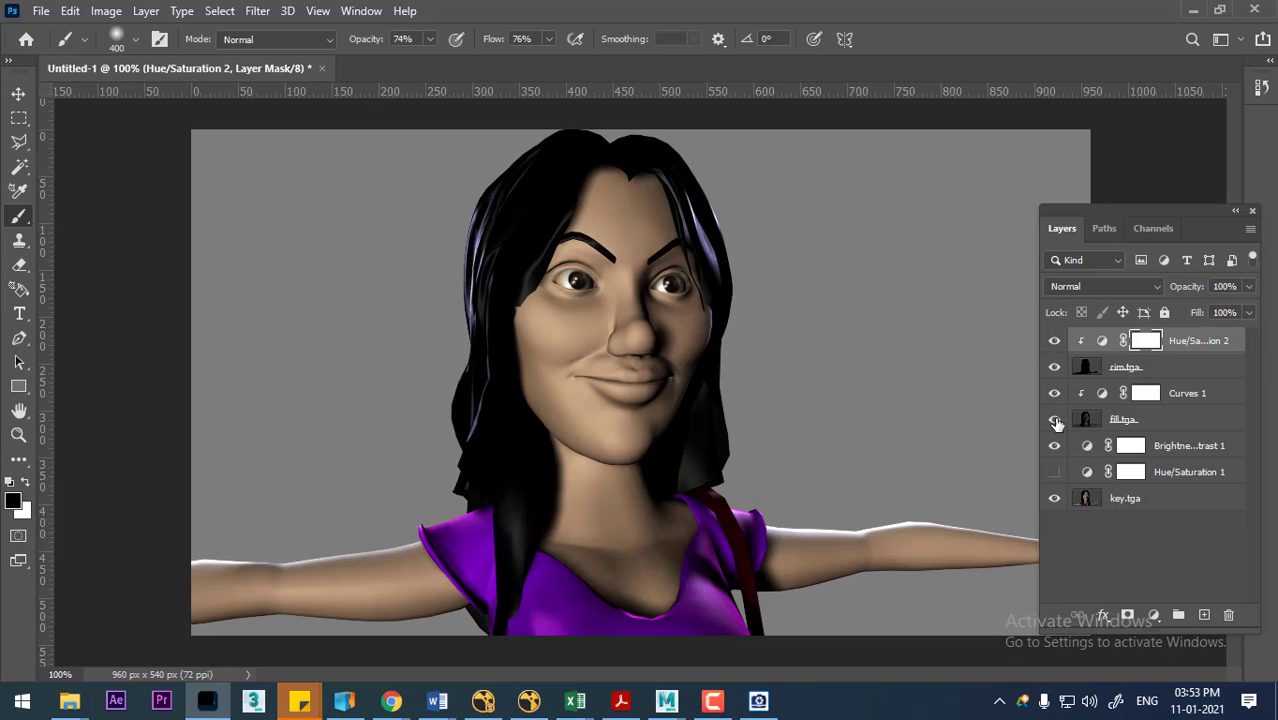
pyautogui.click(1055, 420)
pyautogui.click(1054, 446)
pyautogui.click(1054, 446)
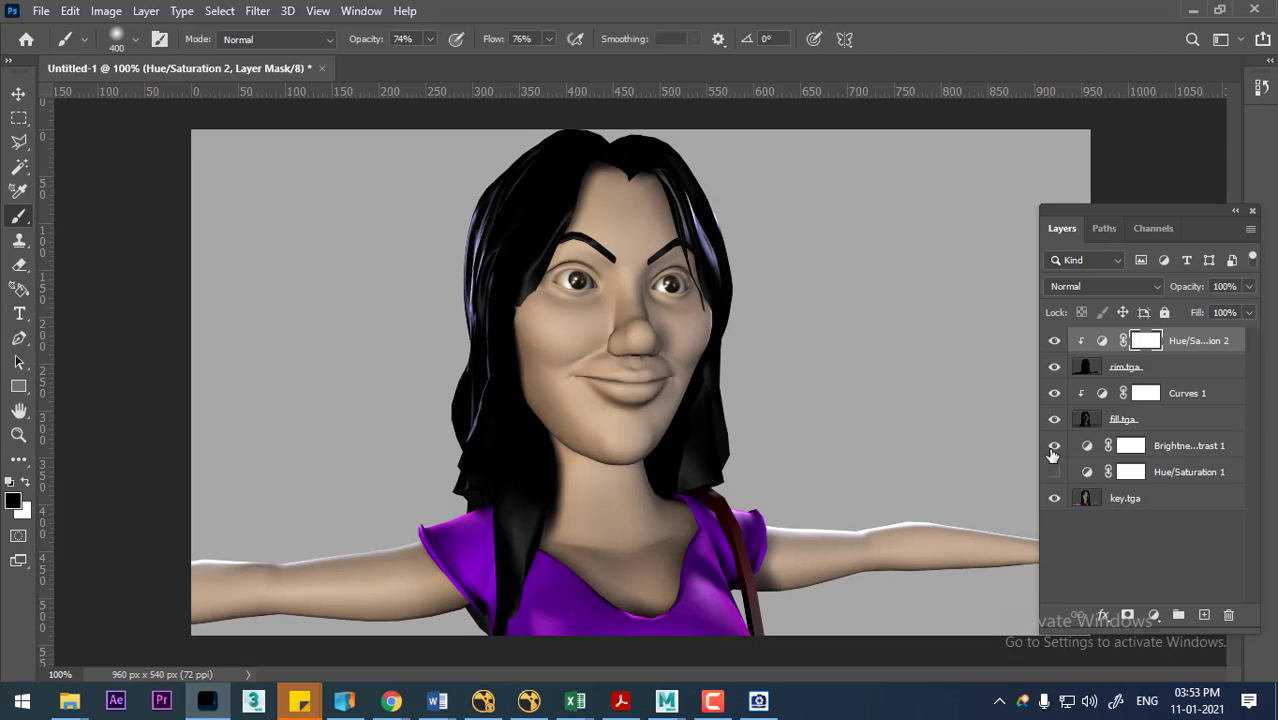
pyautogui.click(1130, 505)
pyautogui.click(1155, 618)
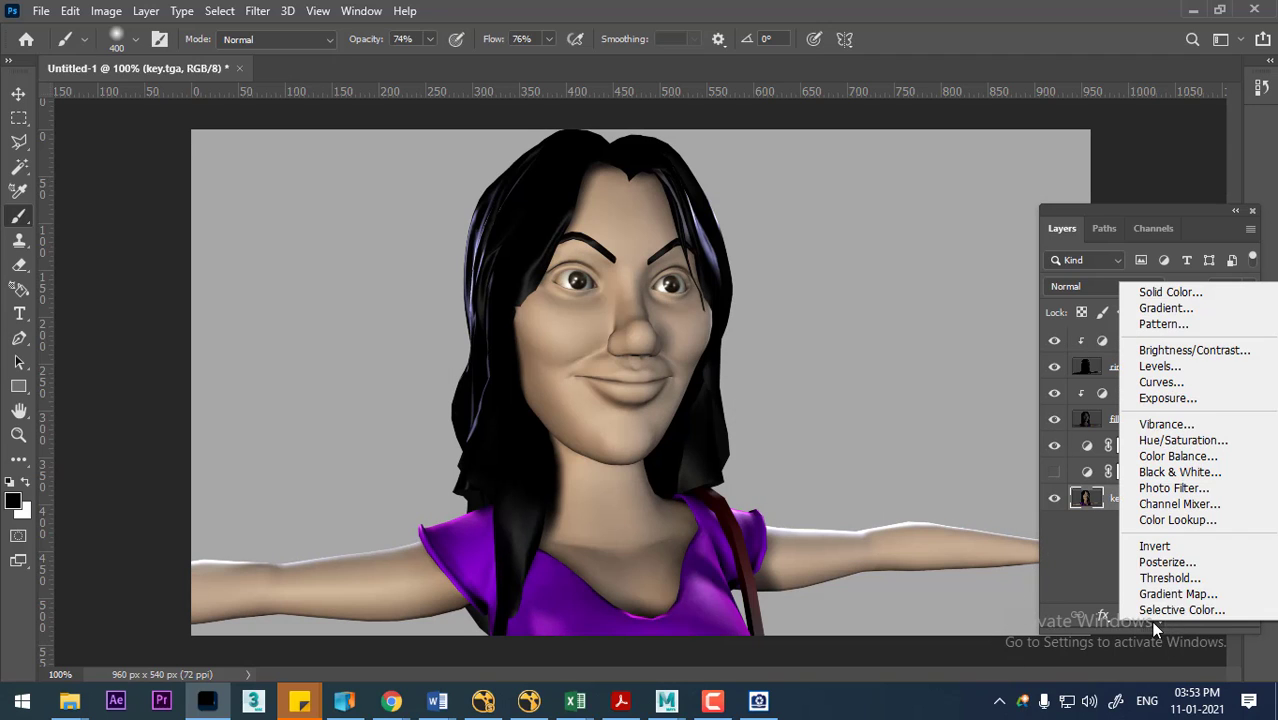
# Step: Add a Color Balance layer clipped to key.tga with the Cyan–Red midtone shift at about -1
pyautogui.click(1200, 456)
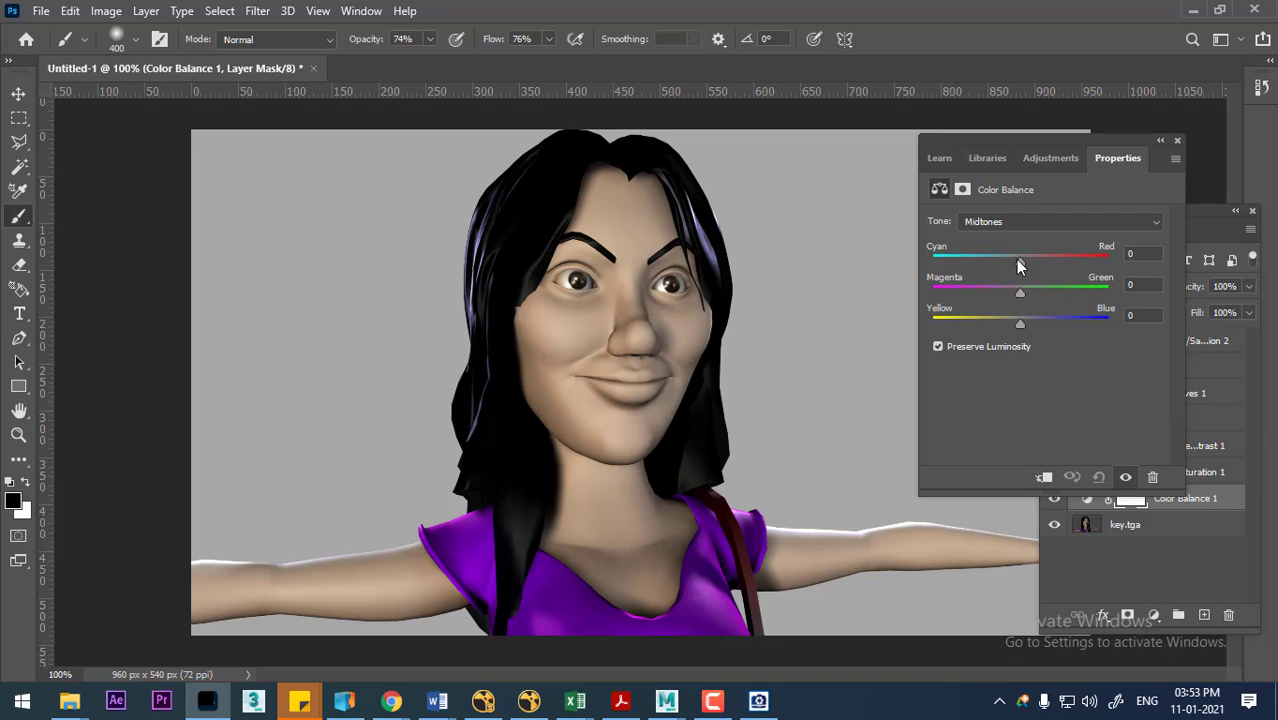
pyautogui.moveTo(1040, 263); pyautogui.dragTo(1033, 259)
pyautogui.click(1042, 478)
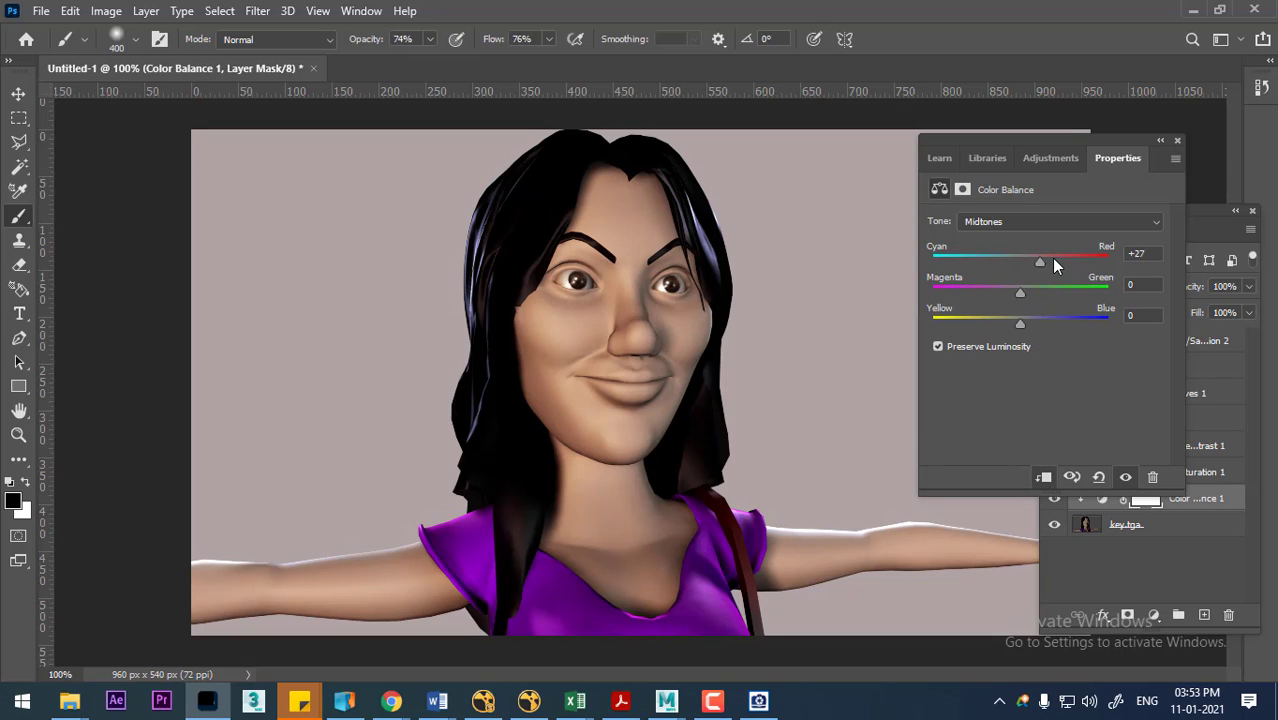
pyautogui.moveTo(1038, 262)
pyautogui.mouseDown()
pyautogui.moveTo(1004, 320)
pyautogui.moveTo(1030, 323)
pyautogui.mouseUp()
pyautogui.moveTo(1035, 262)
pyautogui.mouseDown()
pyautogui.moveTo(989, 259)
pyautogui.moveTo(1032, 266)
pyautogui.mouseUp()
pyautogui.click(1176, 142)
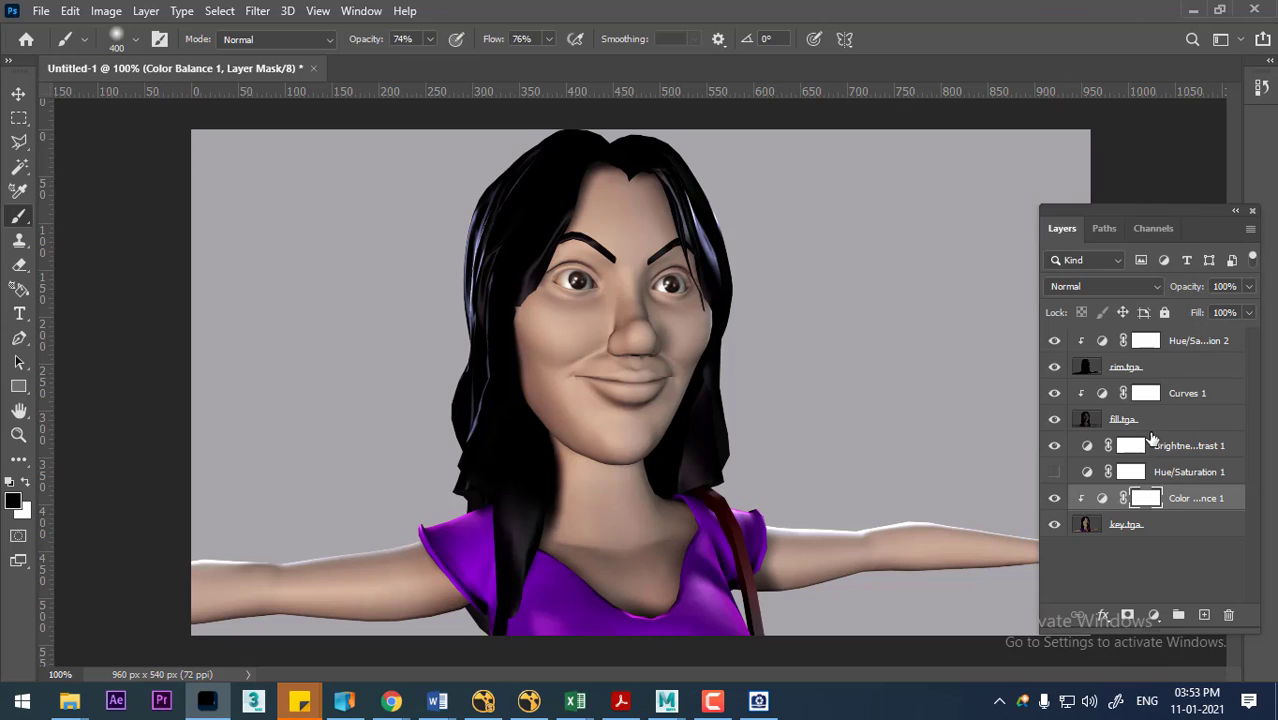
pyautogui.click(1197, 342)
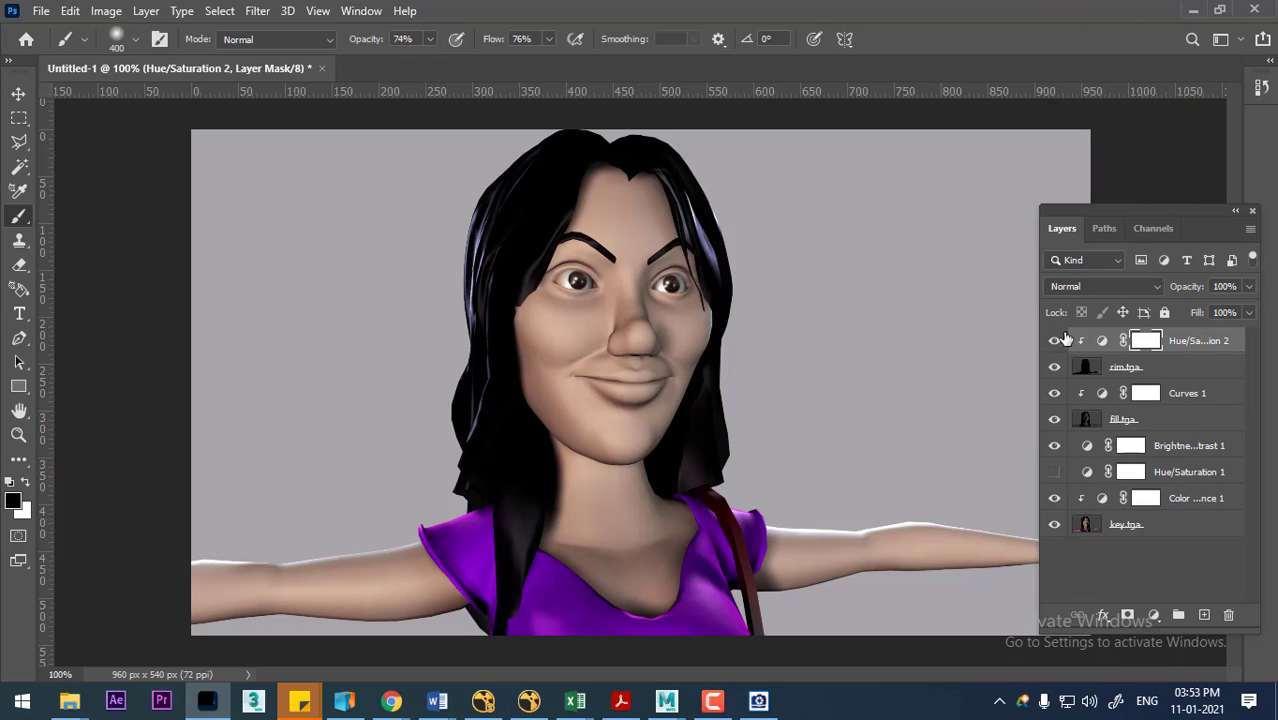
pyautogui.click(712, 700)
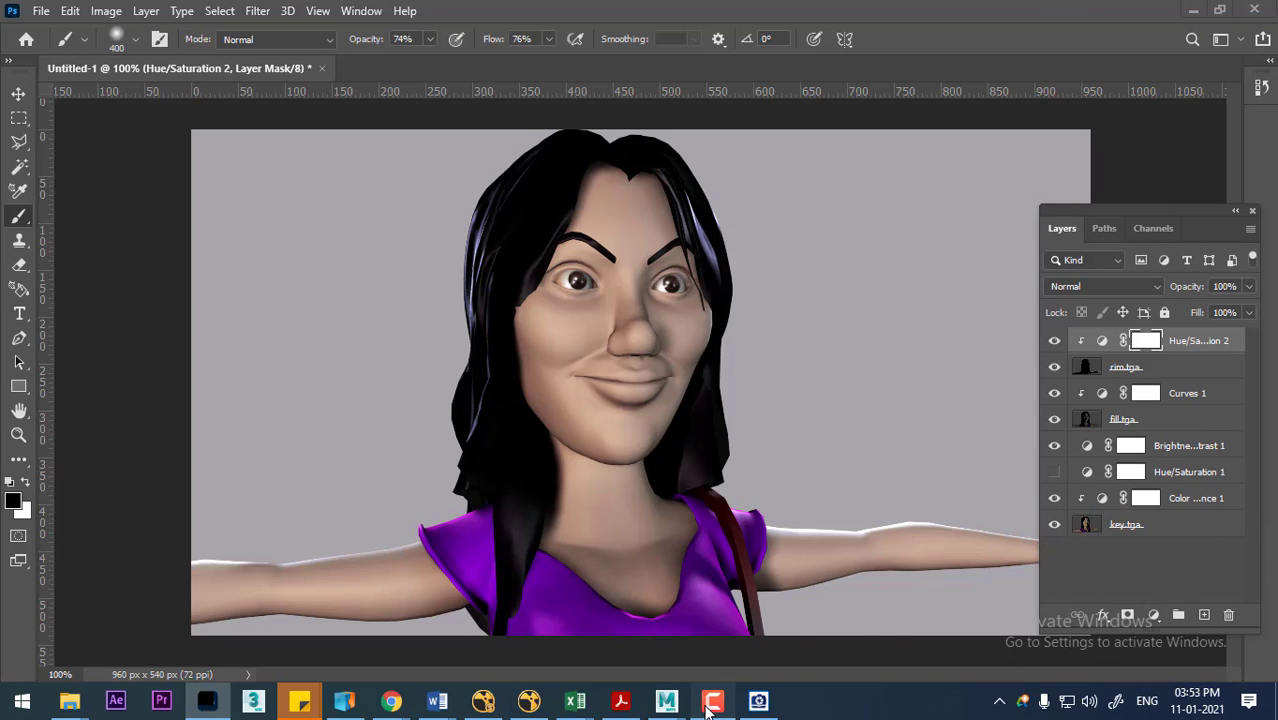